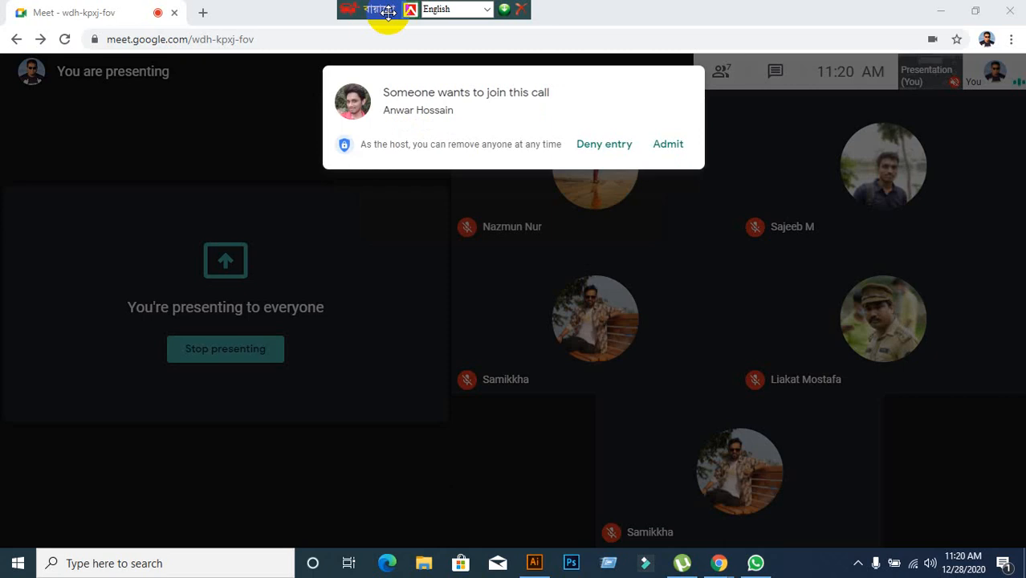
# Admit the waiting participant to the Google Meet call and switch to Illustrator
pyautogui.click(666, 144)
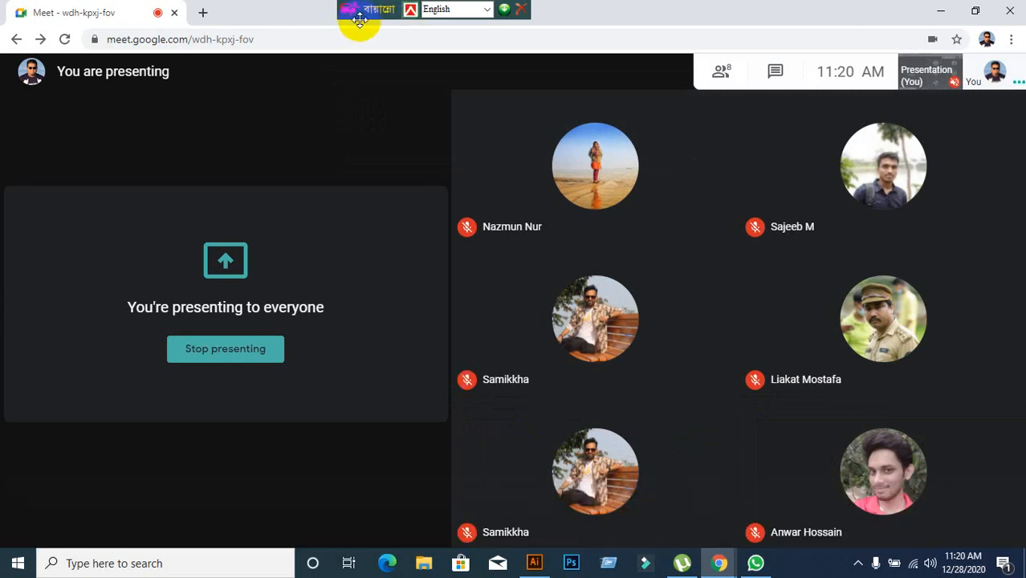
pyautogui.click(549, 567)
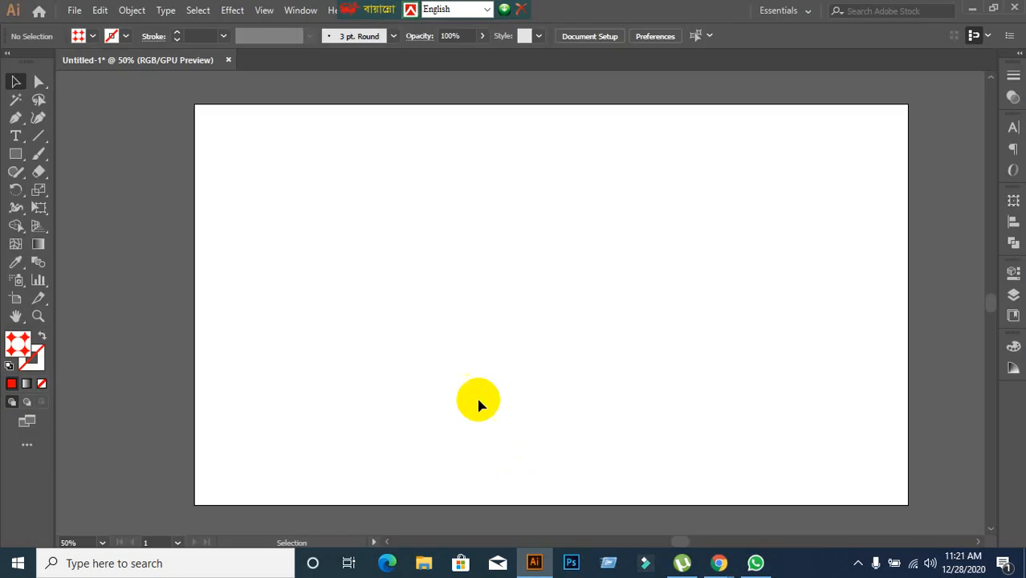
pyautogui.scroll(-1, 479, 353)
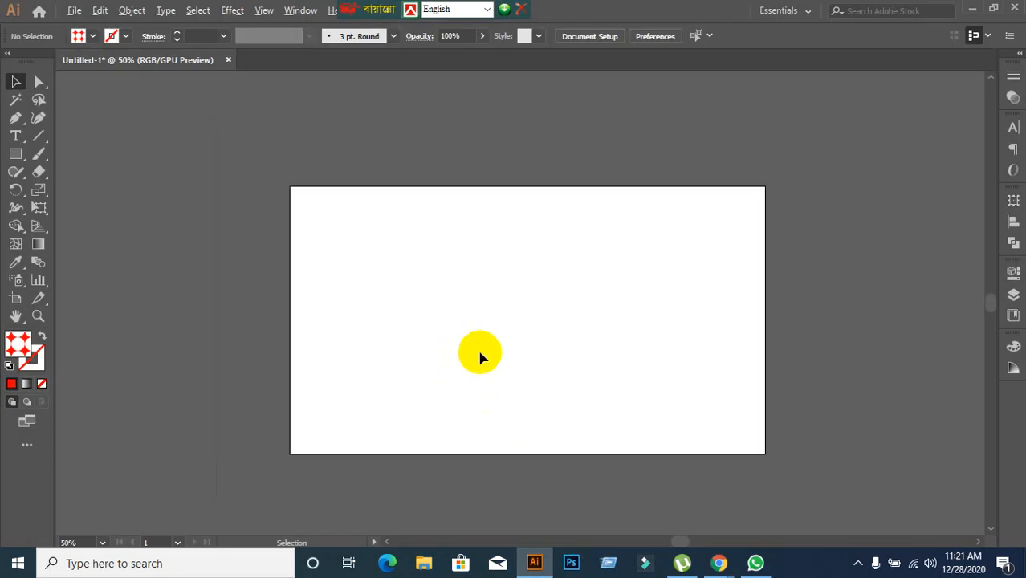
pyautogui.scroll(1, 498, 353)
pyautogui.scroll(-1, 497, 353)
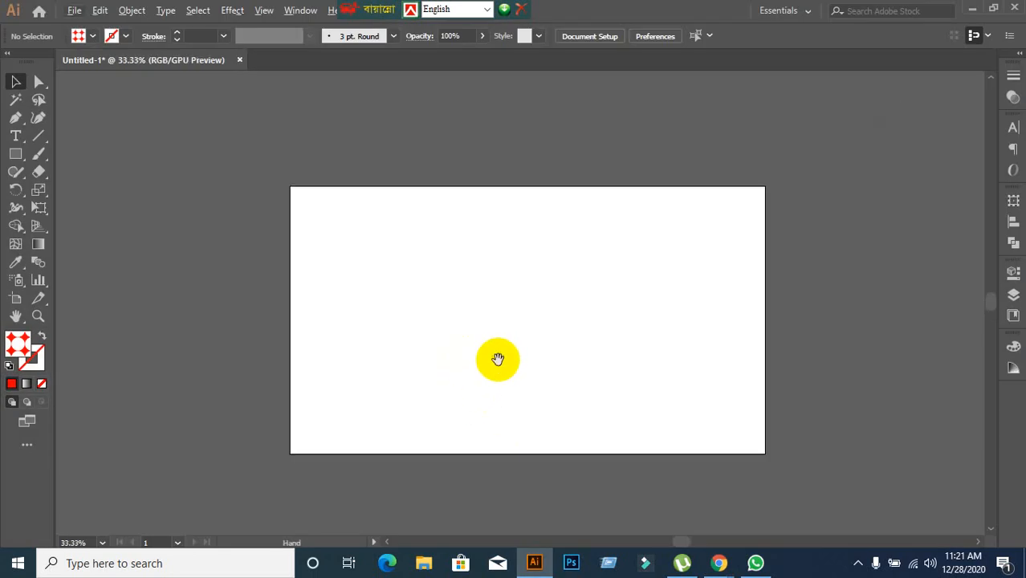
pyautogui.moveTo(497, 359); pyautogui.dragTo(421, 290)
pyautogui.moveTo(719, 563)
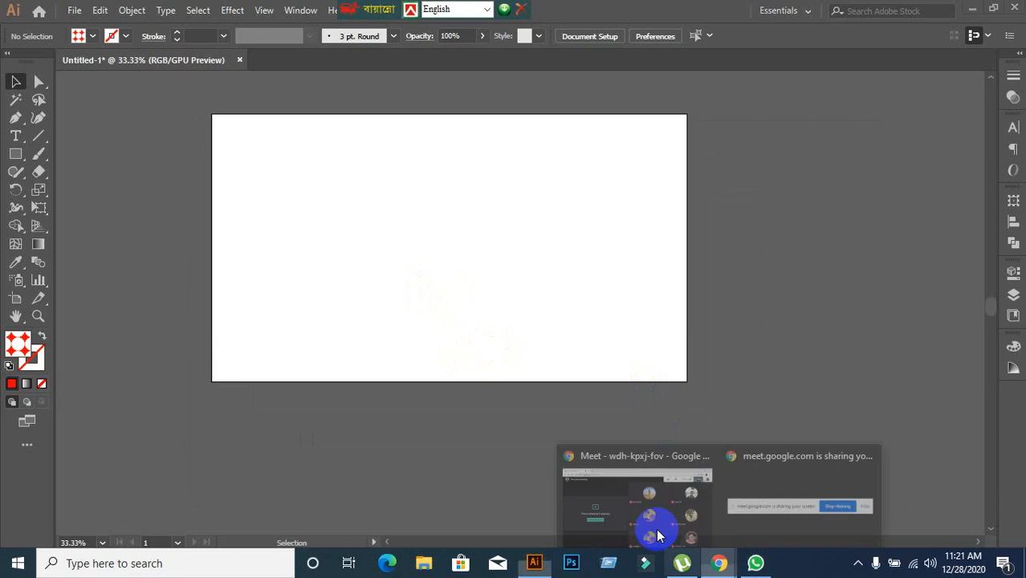
pyautogui.click(620, 450)
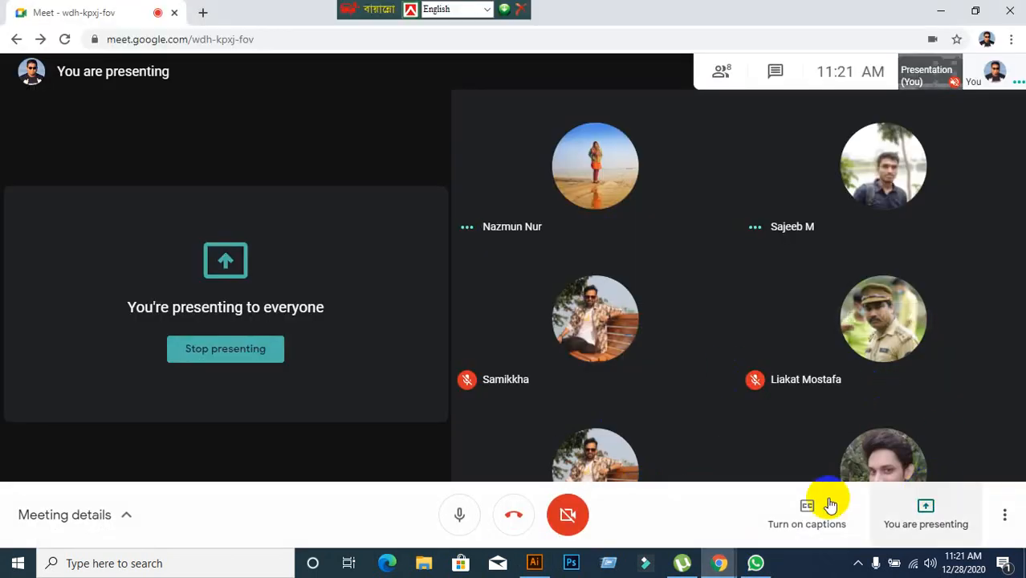
pyautogui.click(534, 562)
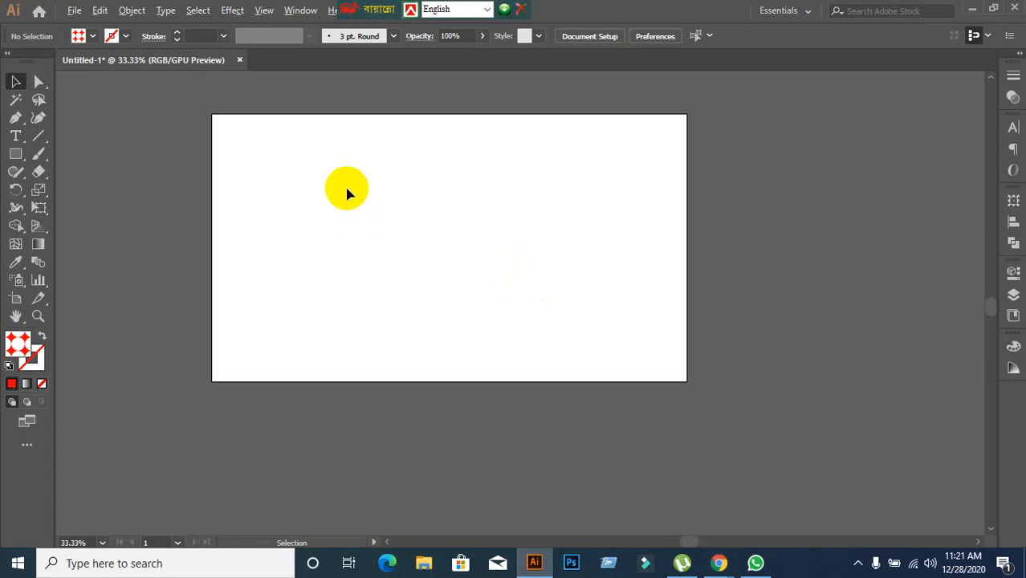
# Set the default fill to the solid black swatch
pyautogui.scroll(2, 301, 164)
pyautogui.scroll(-1, 301, 163)
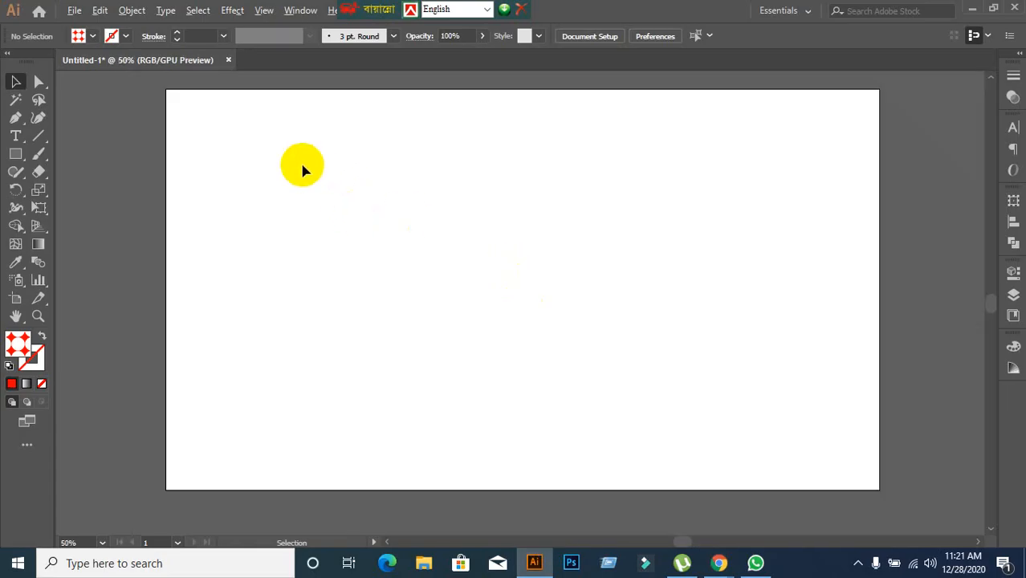
pyautogui.click(91, 38)
pyautogui.click(41, 61)
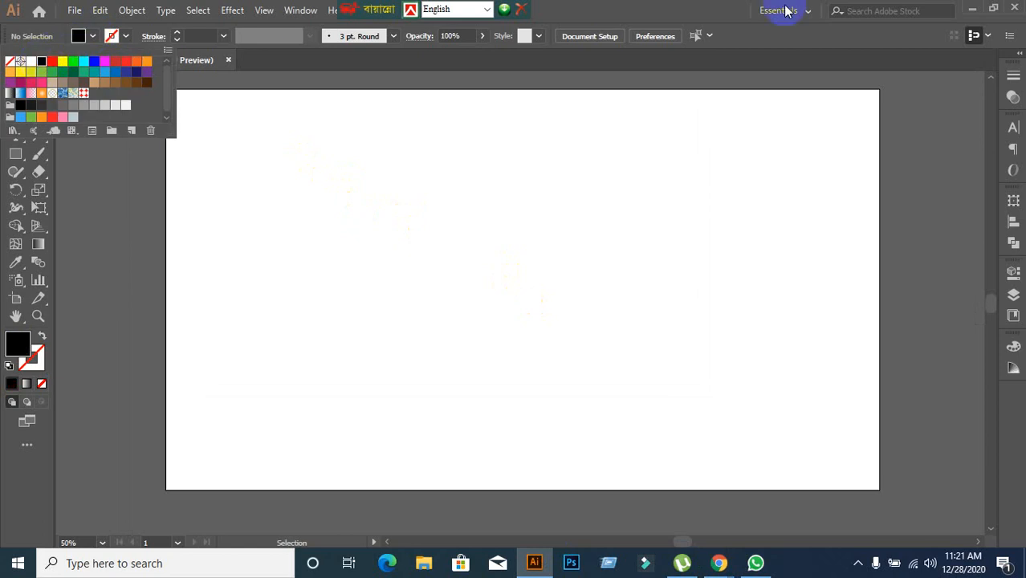
pyautogui.click(688, 12)
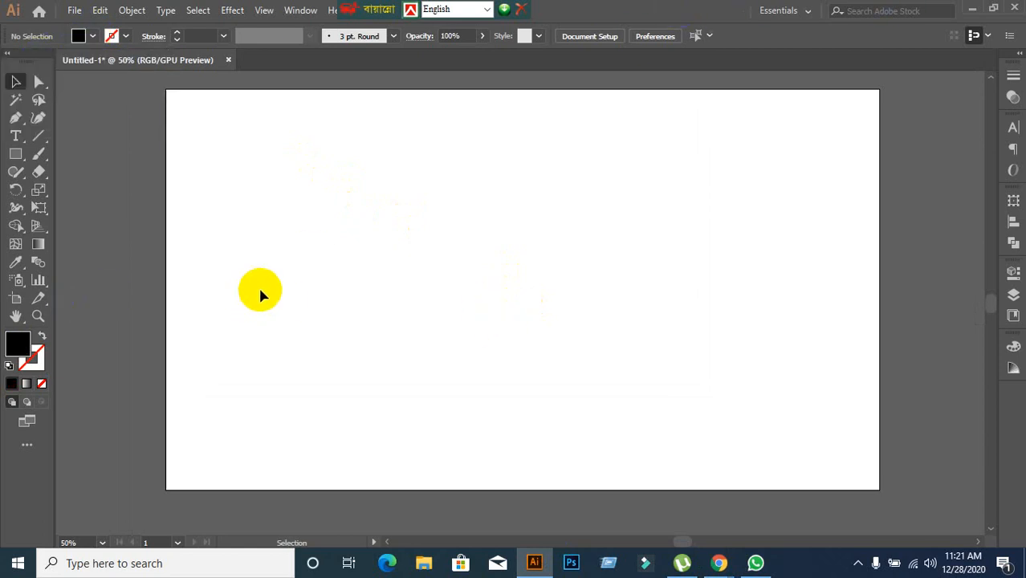
# Draw a large black square on the artboard with the Rectangle tool, spanning most of the artboard's height
pyautogui.scroll(-1, 261, 288)
pyautogui.scroll(1, 322, 292)
pyautogui.scroll(-1, 322, 292)
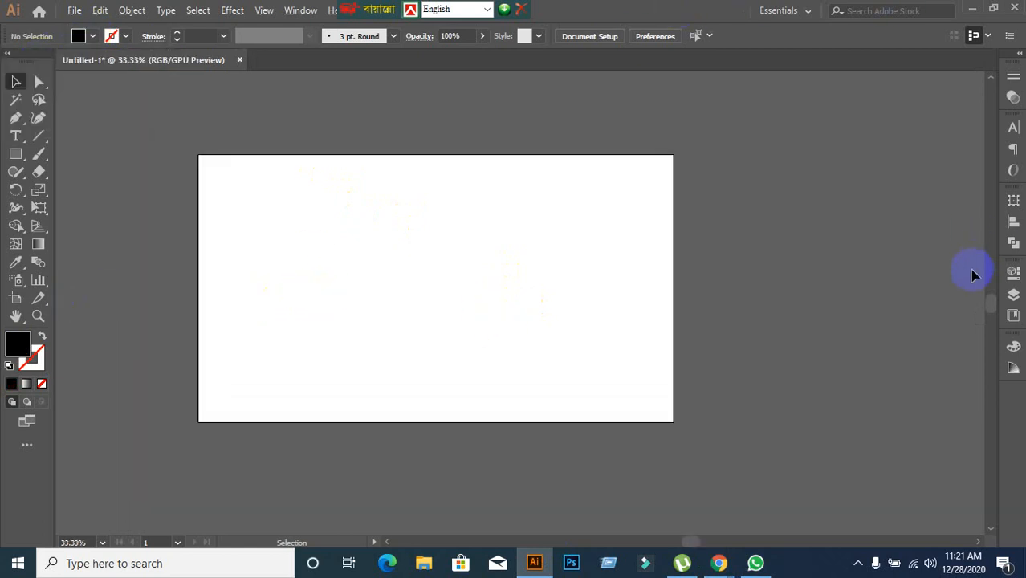
pyautogui.click(16, 154)
pyautogui.moveTo(293, 184)
pyautogui.mouseDown()
pyautogui.moveTo(499, 312)
pyautogui.moveTo(513, 405)
pyautogui.mouseUp()
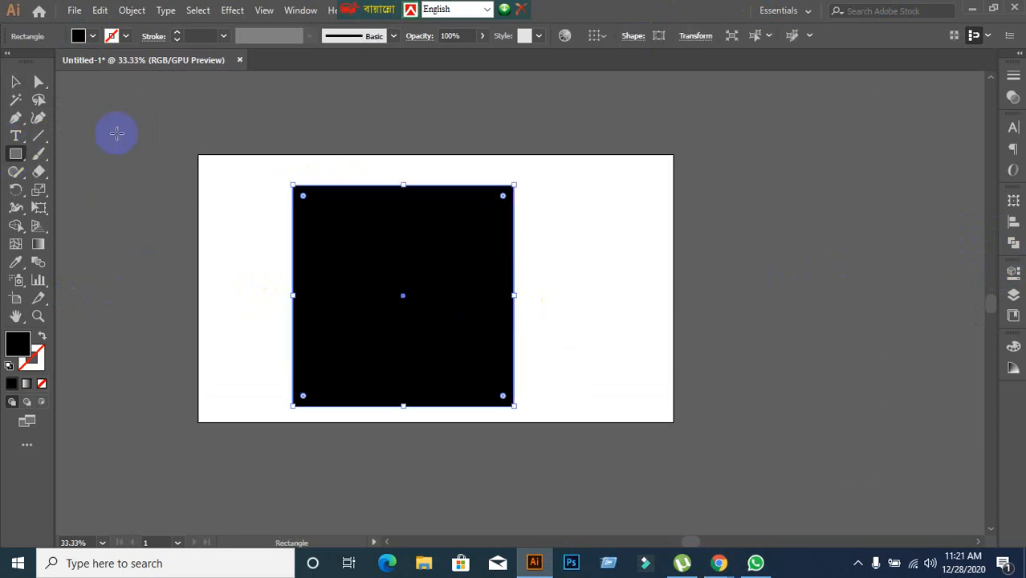
pyautogui.click(16, 82)
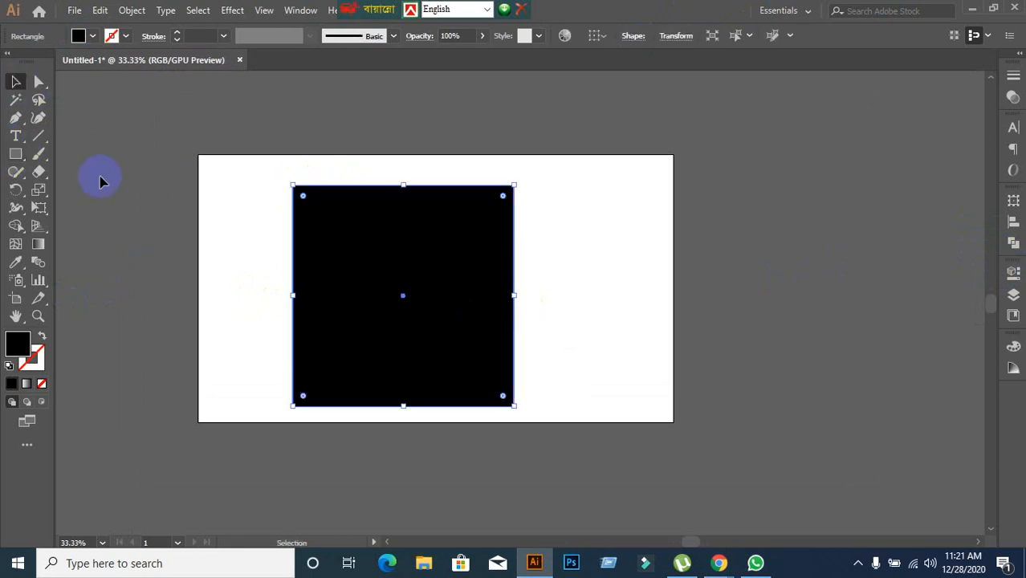
# Show the Swatches panel, dock it below the collapsed panel icons, and expand it
pyautogui.click(298, 11)
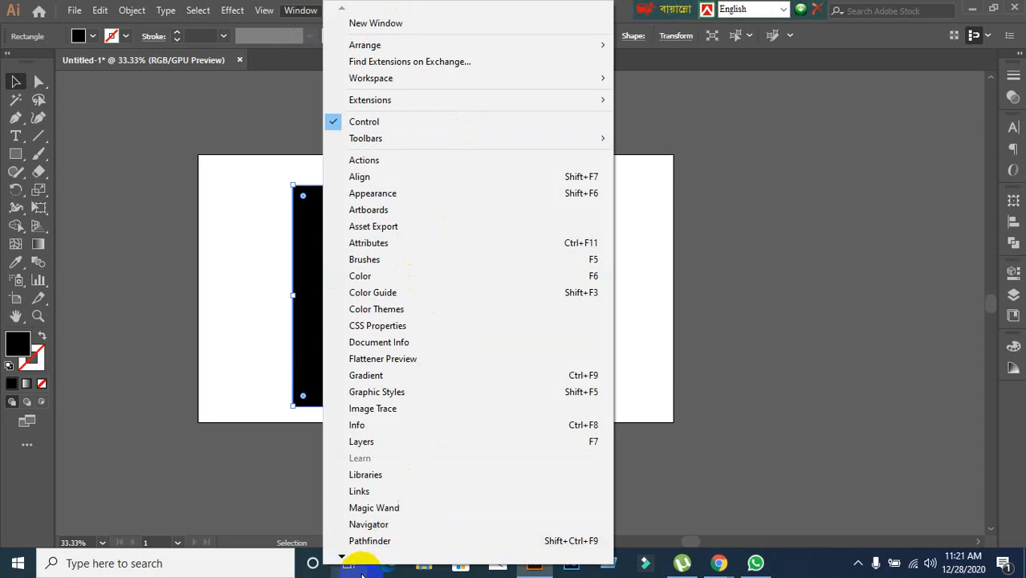
pyautogui.moveTo(341, 556)
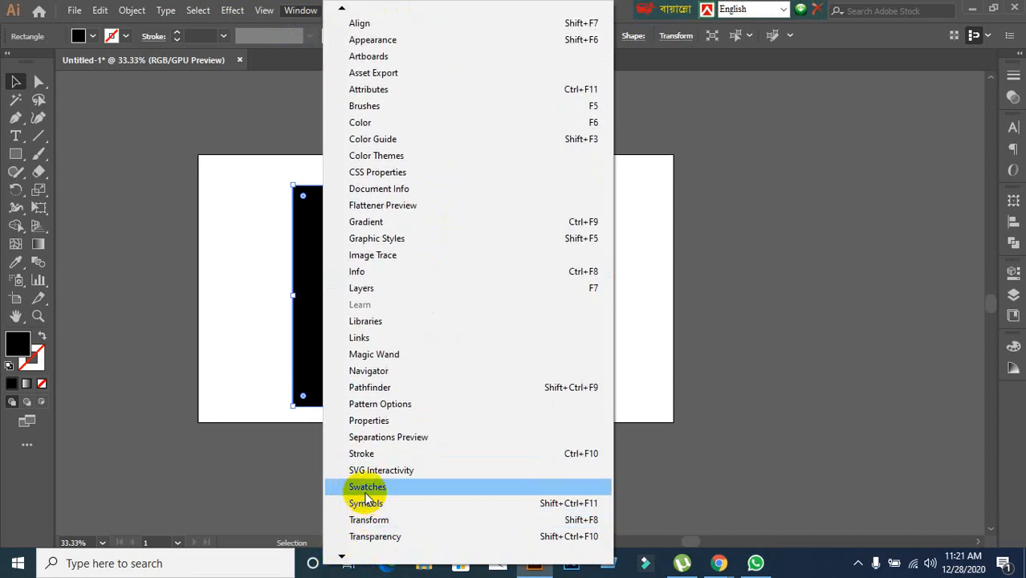
pyautogui.click(367, 485)
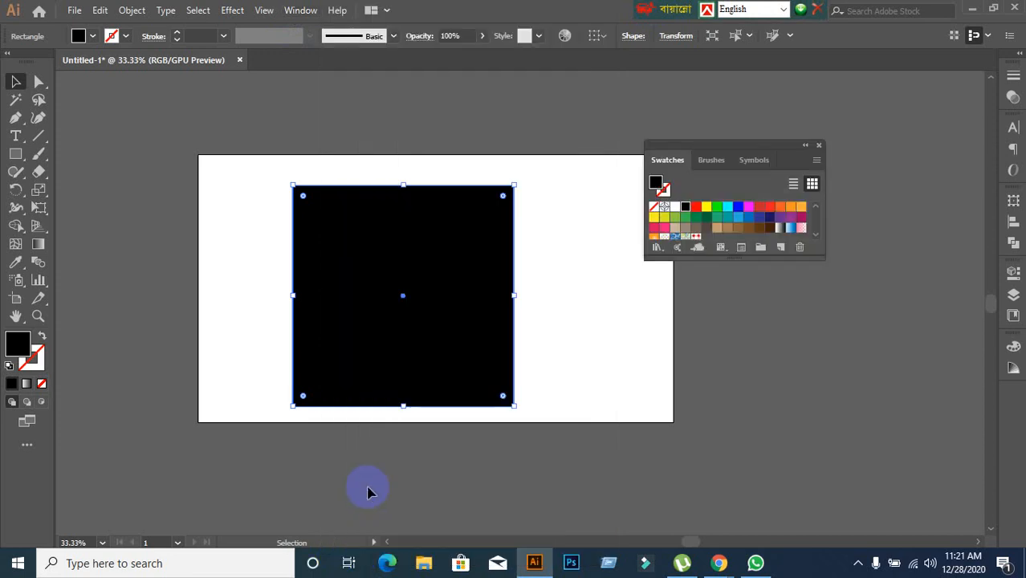
pyautogui.click(804, 148)
pyautogui.moveTo(657, 163); pyautogui.dragTo(1012, 406)
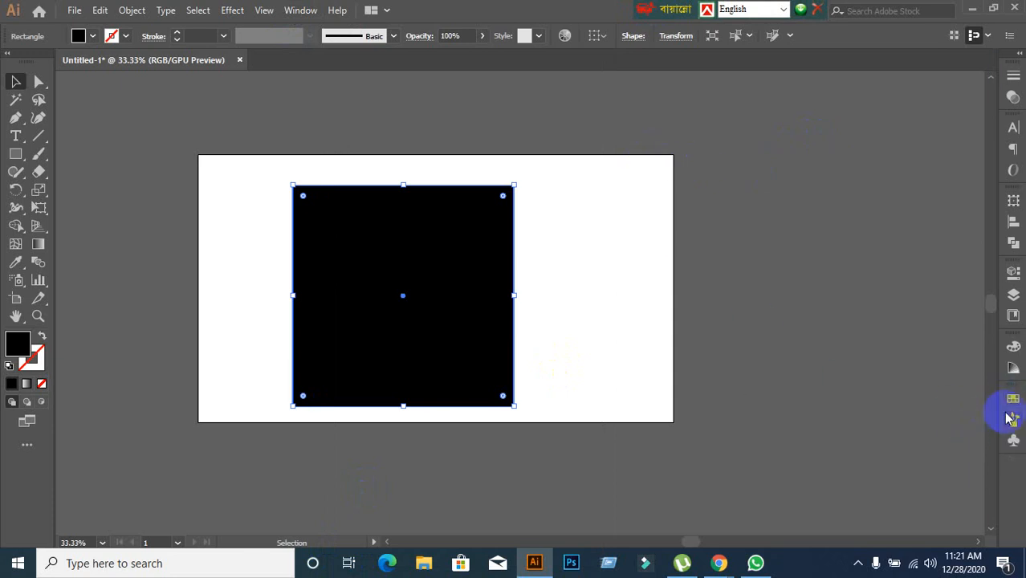
pyautogui.click(1011, 405)
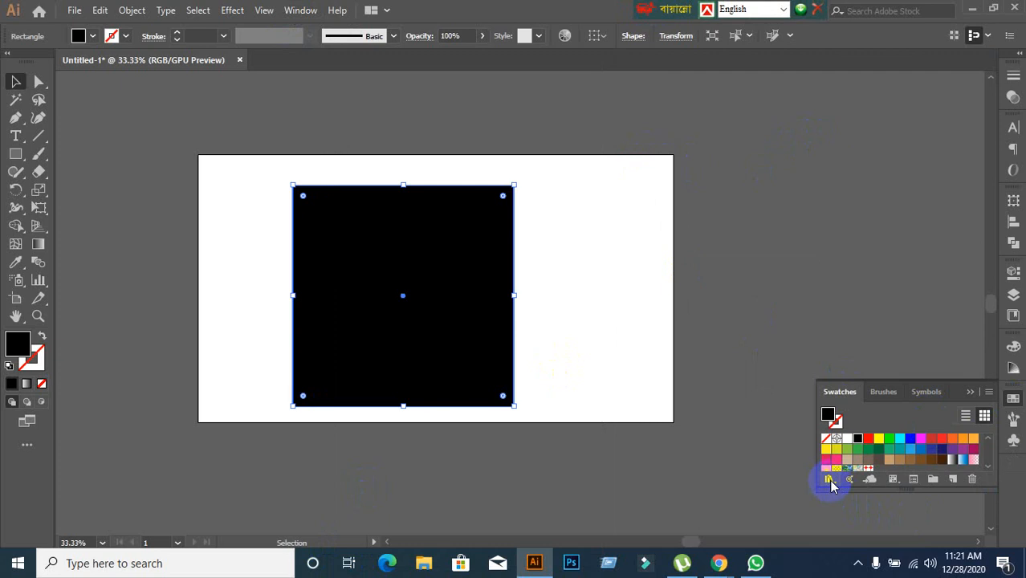
# Load the Basic Graphics_Dots pattern library and fill the square with a black-dots-on-white pattern
pyautogui.click(830, 481)
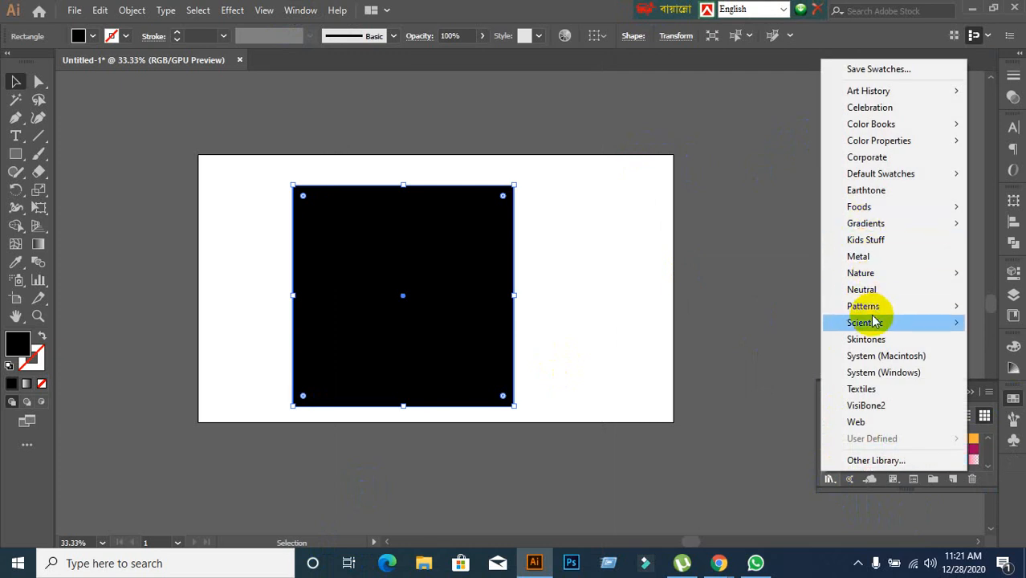
pyautogui.moveTo(873, 306)
pyautogui.moveTo(797, 313)
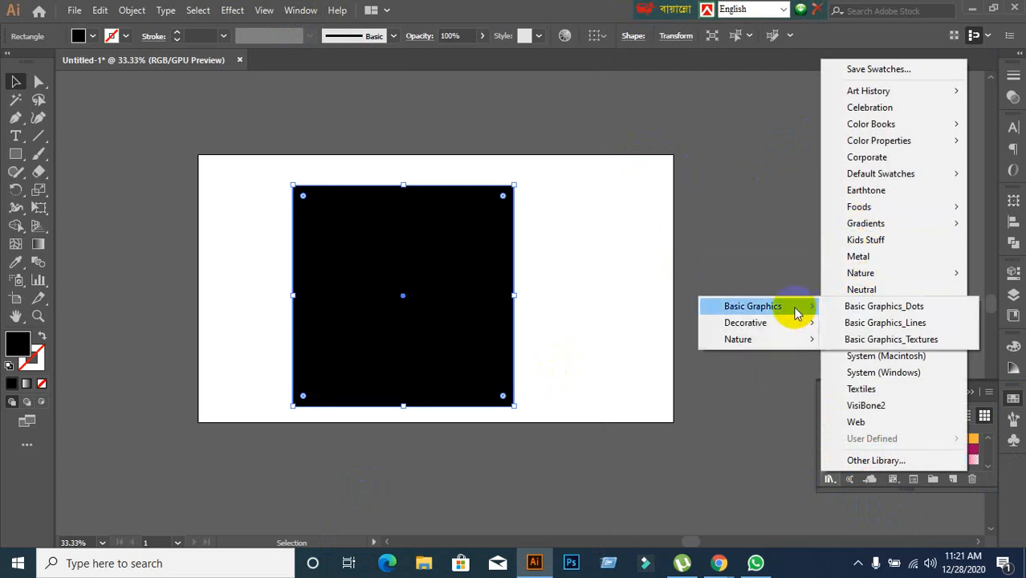
pyautogui.click(872, 305)
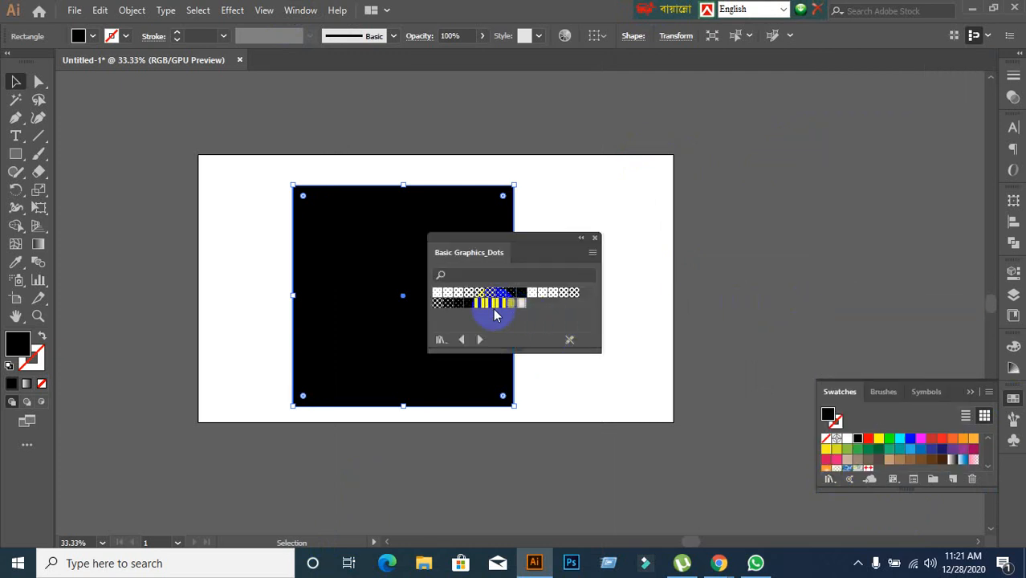
pyautogui.click(479, 293)
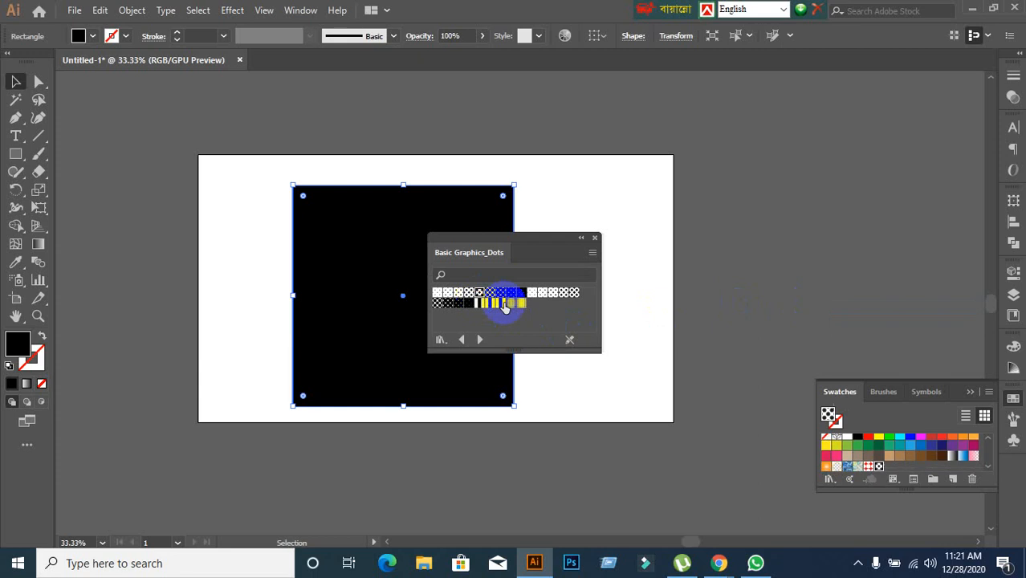
pyautogui.click(574, 294)
pyautogui.click(564, 292)
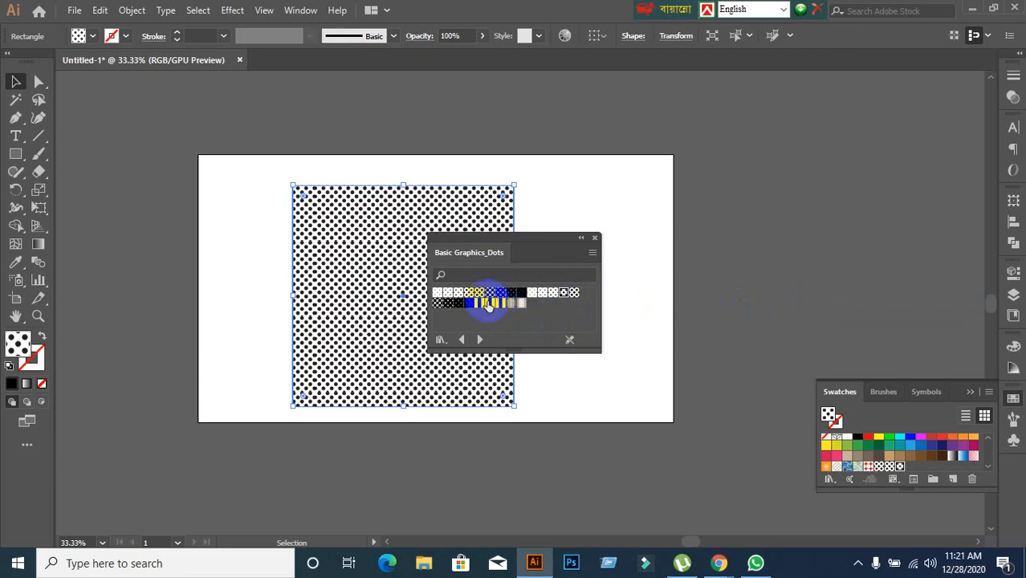
# Try several other dot patterns on the square, from white dots on black to small and dense black dots
pyautogui.click(439, 305)
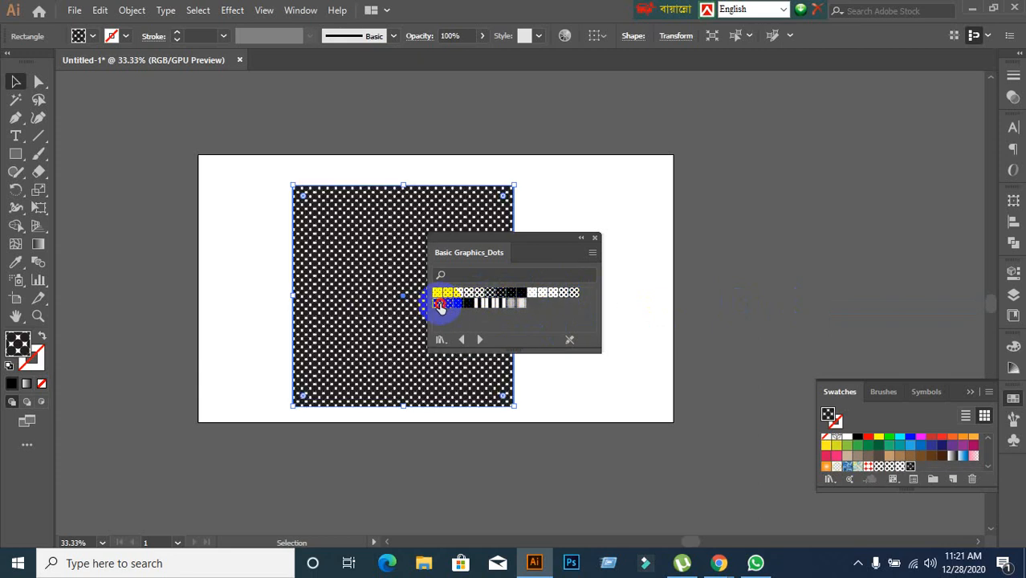
pyautogui.click(459, 293)
pyautogui.click(468, 294)
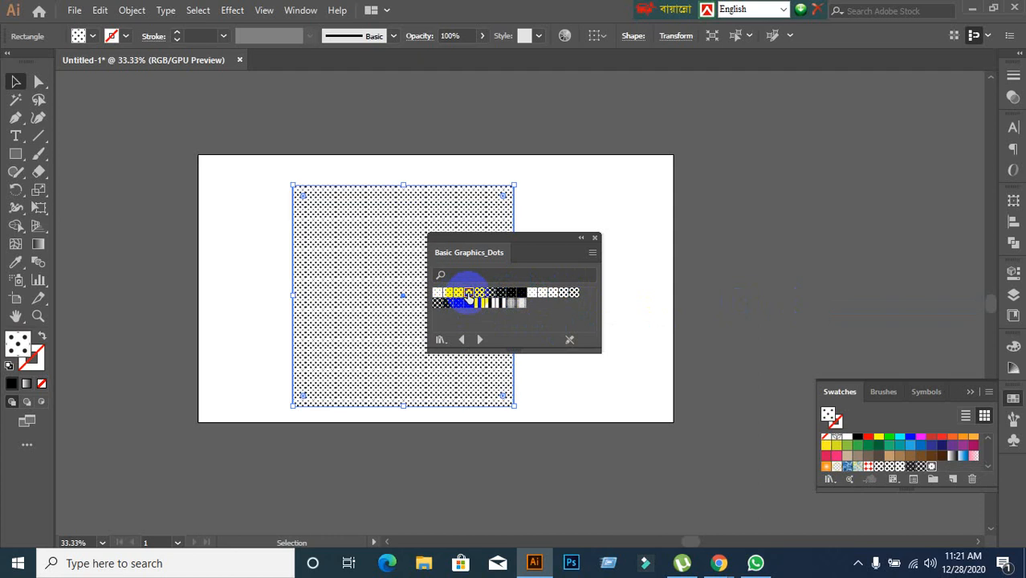
pyautogui.click(479, 294)
pyautogui.click(489, 294)
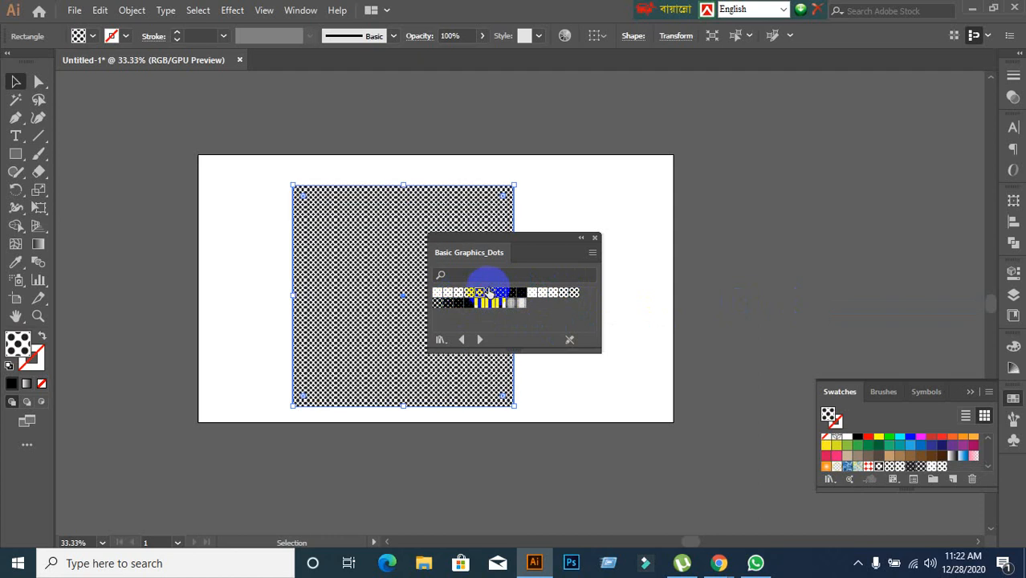
pyautogui.click(566, 294)
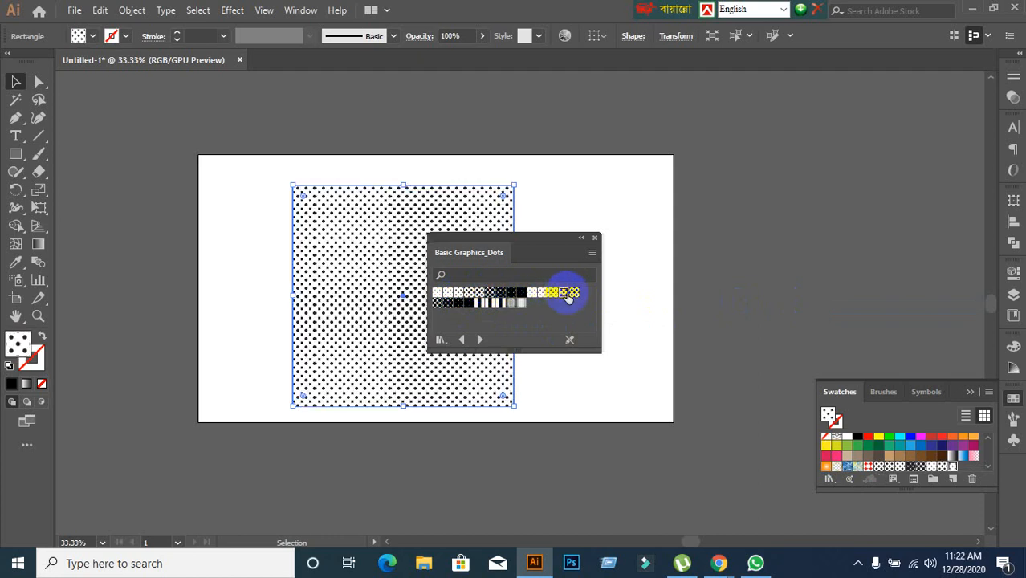
# Load the Nature_Animal Skins pattern library and fill the square with the black-and-white zebra stripe pattern
pyautogui.click(829, 480)
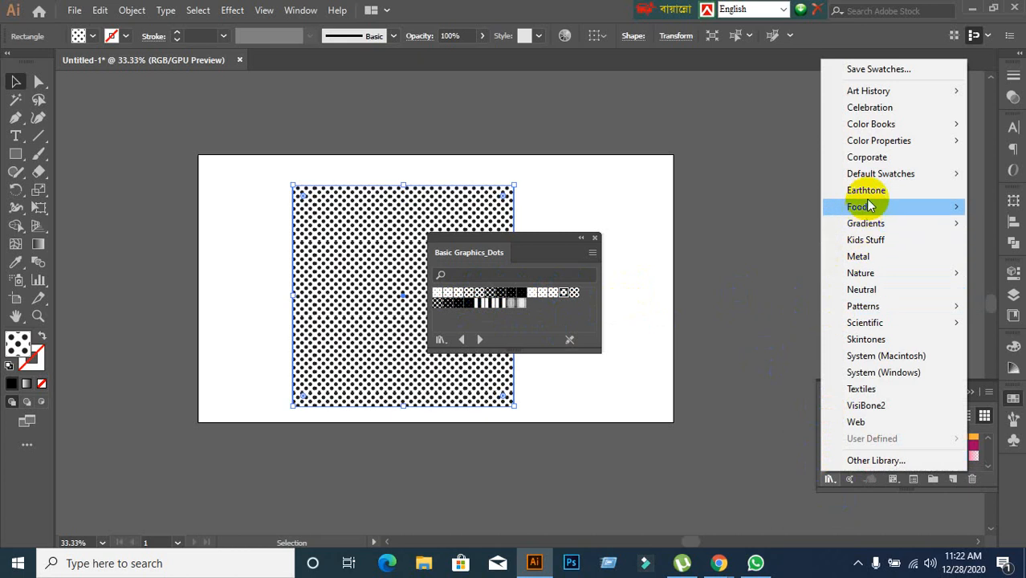
pyautogui.moveTo(852, 313)
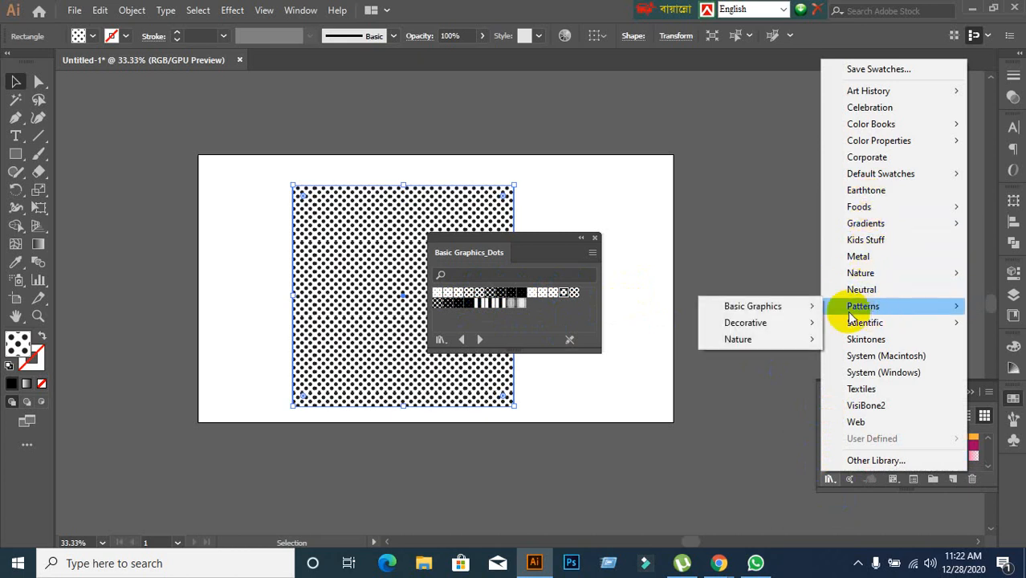
pyautogui.moveTo(759, 341)
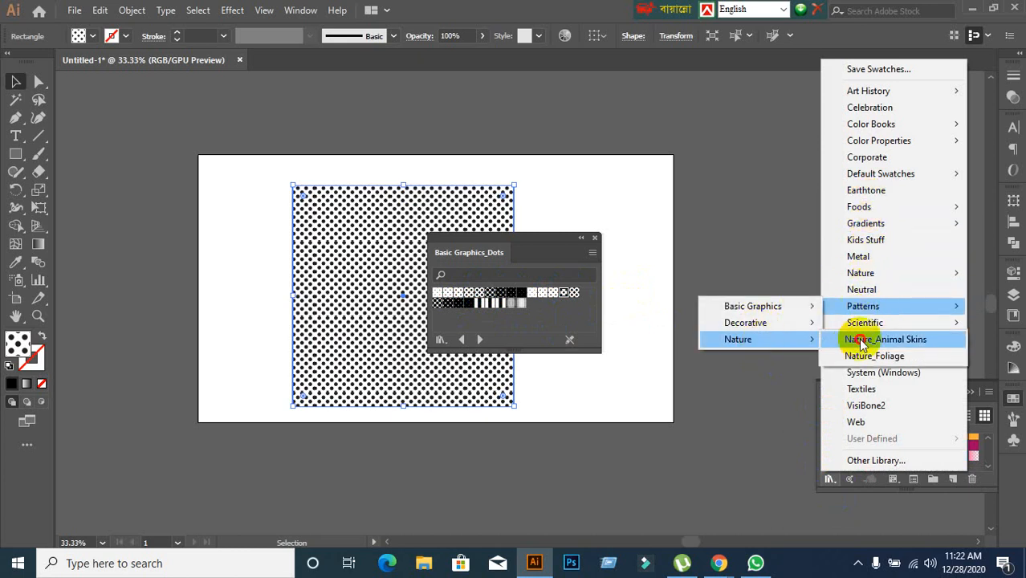
pyautogui.click(861, 340)
pyautogui.click(497, 295)
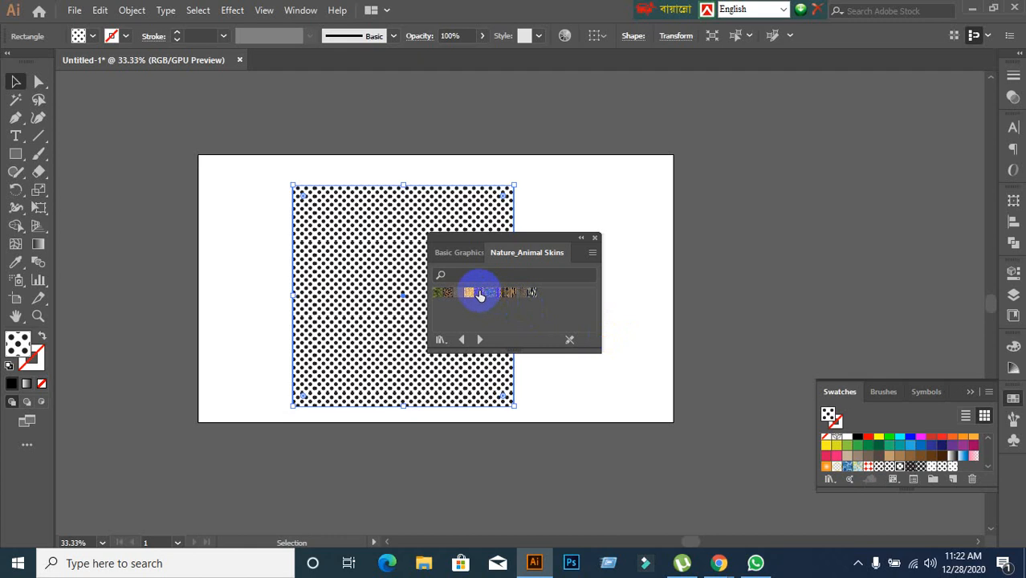
pyautogui.click(478, 293)
pyautogui.click(510, 293)
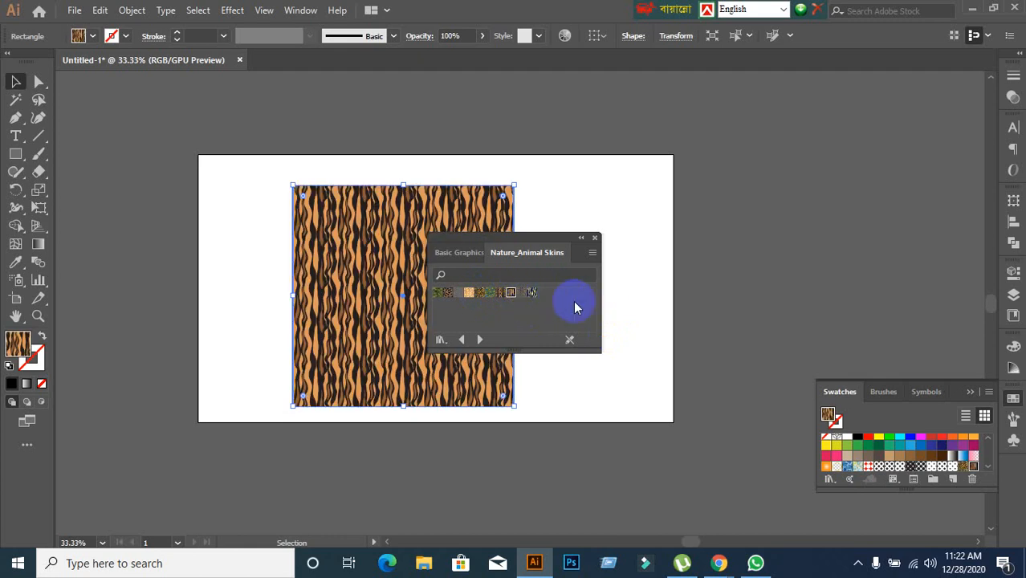
pyautogui.click(532, 294)
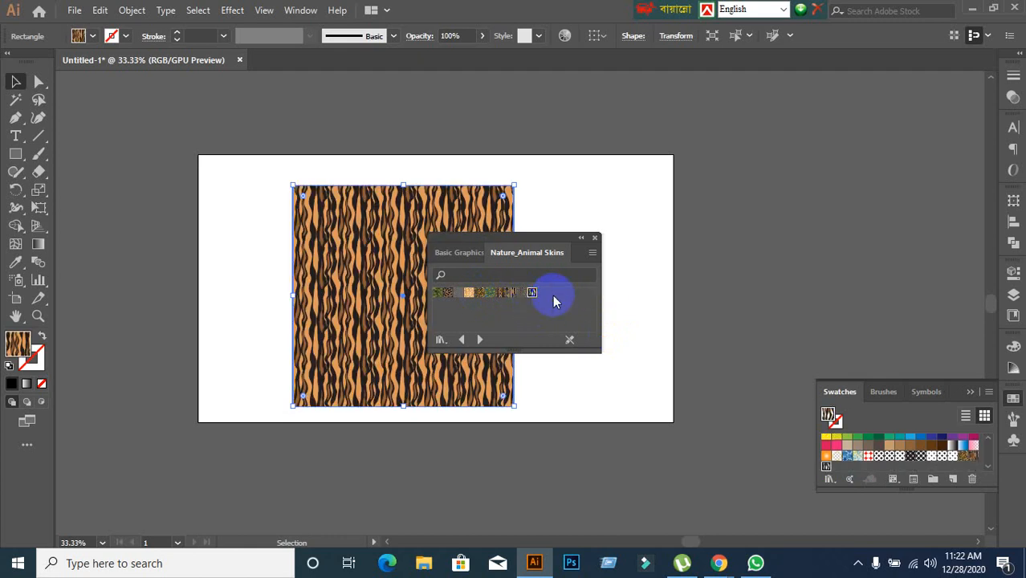
# Close the pattern library and move the zebra-striped square off the artboard, to the right of it
pyautogui.click(595, 239)
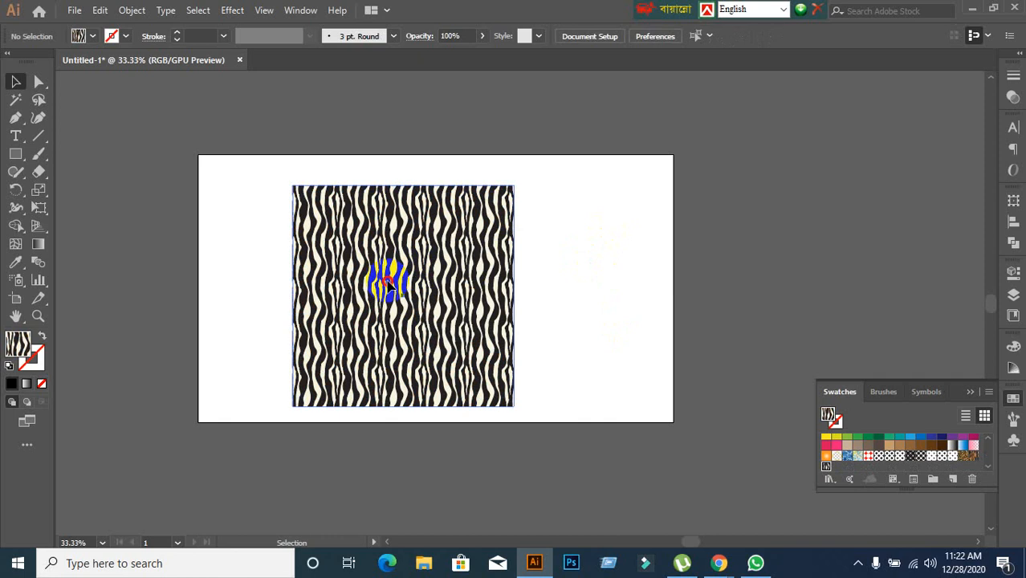
pyautogui.moveTo(388, 285); pyautogui.dragTo(753, 255)
pyautogui.moveTo(687, 309); pyautogui.dragTo(785, 284)
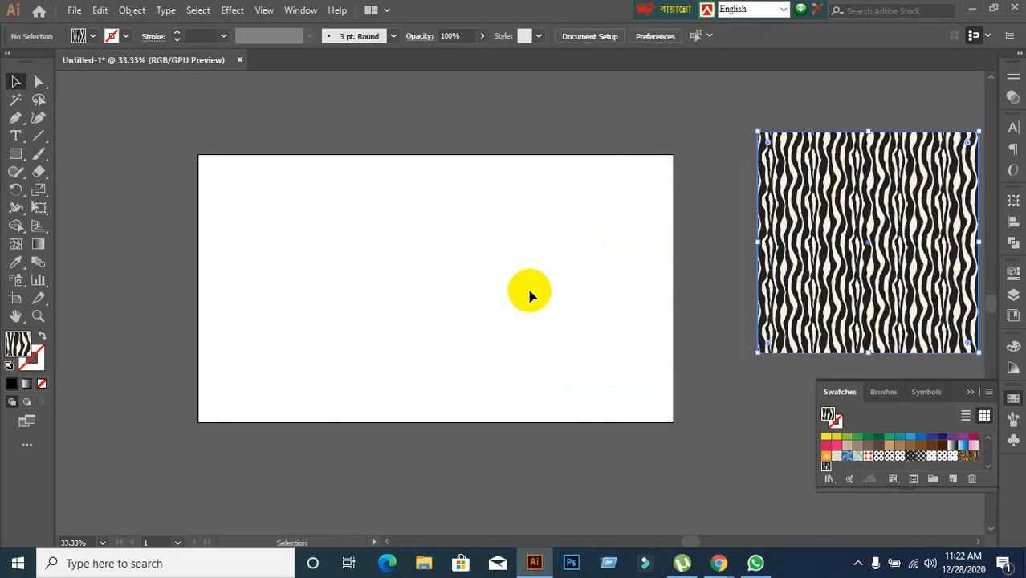
# Deselect the zebra-striped square and set the fill for new shapes to solid black with no stroke
pyautogui.scroll(1, 426, 210)
pyautogui.scroll(-1, 425, 211)
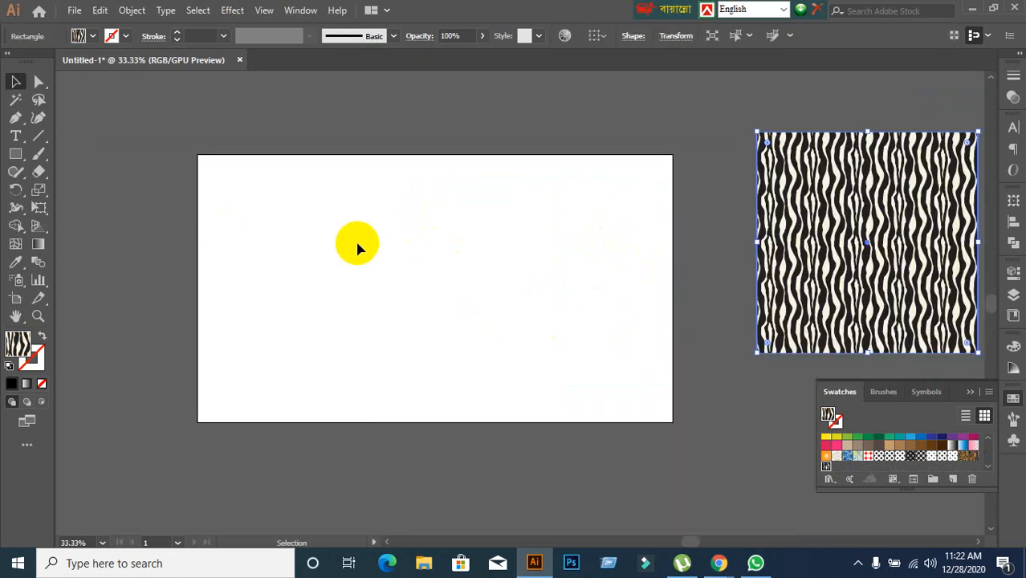
pyautogui.click(568, 283)
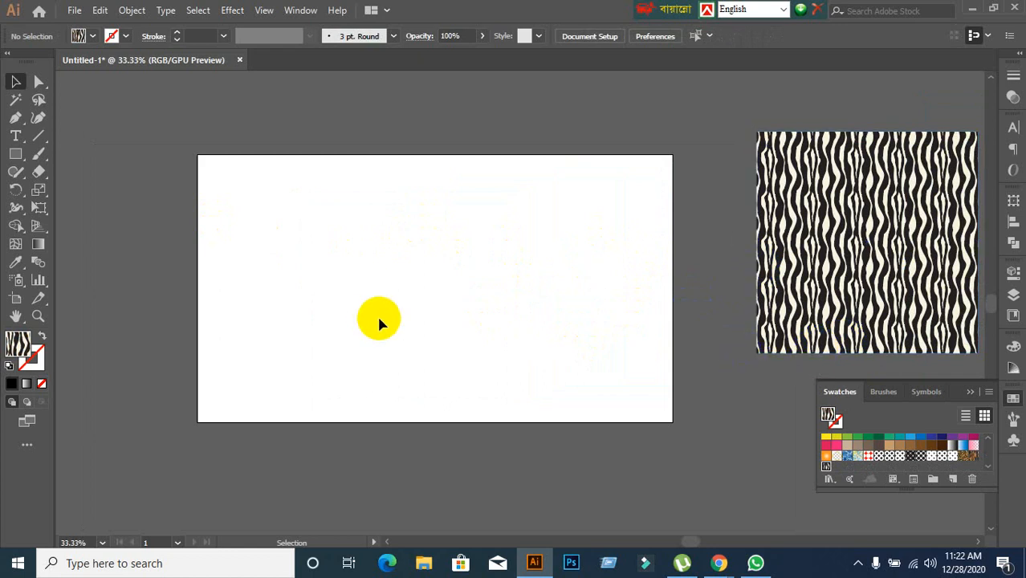
pyautogui.click(41, 384)
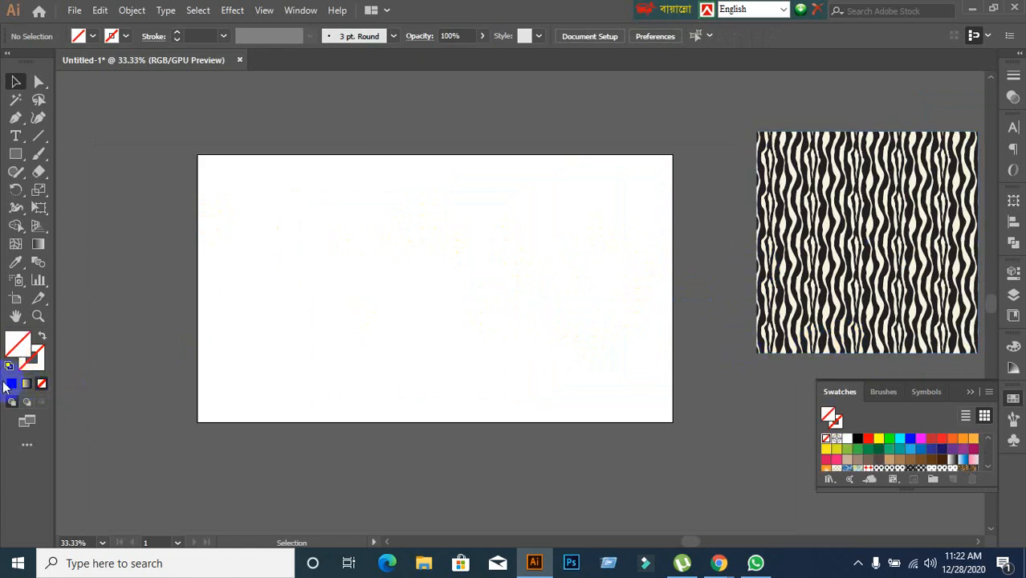
pyautogui.click(11, 384)
# Draw a black circle about 141 px across in the artboard's upper-left area and duplicate it to the right so the two touch
pyautogui.scroll(1, 335, 187)
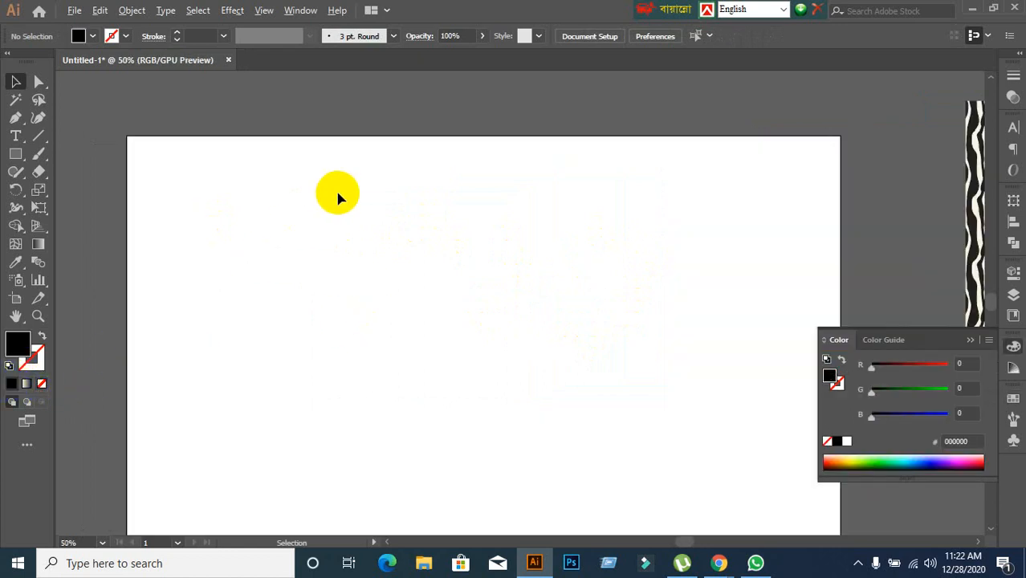
pyautogui.scroll(-1, 334, 188)
pyautogui.moveTo(338, 194); pyautogui.dragTo(279, 191)
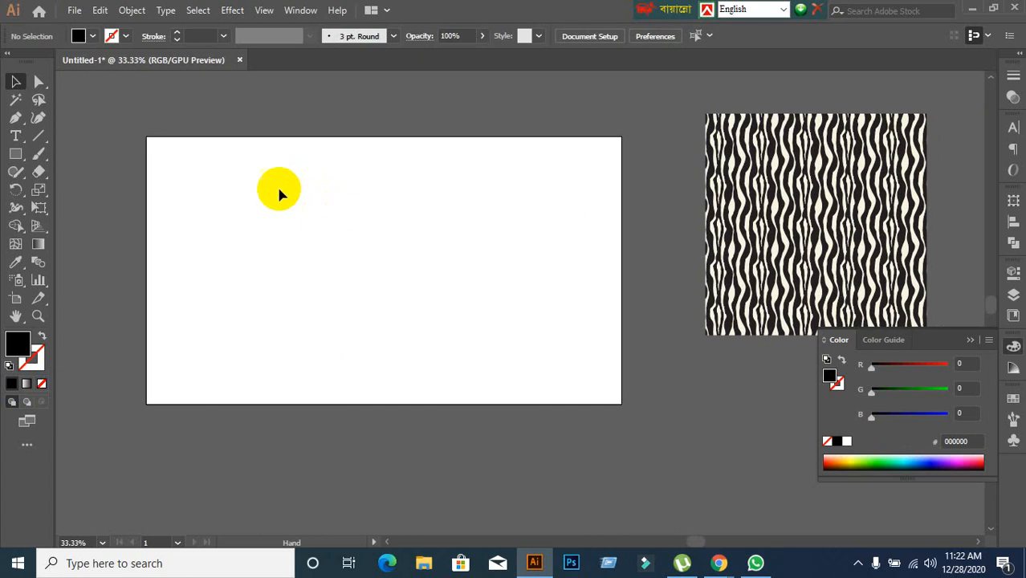
pyautogui.click(15, 153)
pyautogui.click(65, 191)
pyautogui.moveTo(240, 200); pyautogui.dragTo(289, 235)
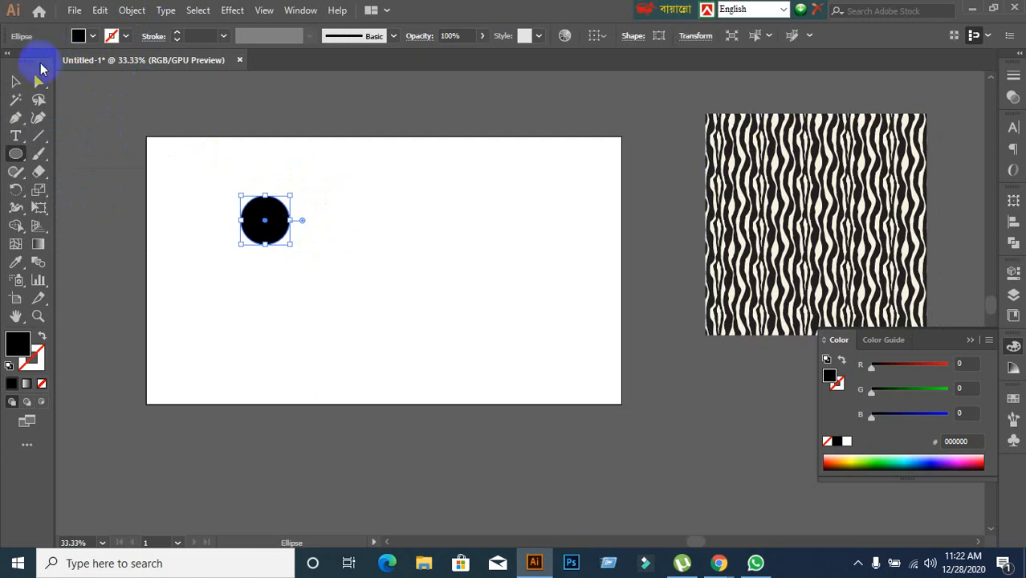
pyautogui.click(15, 81)
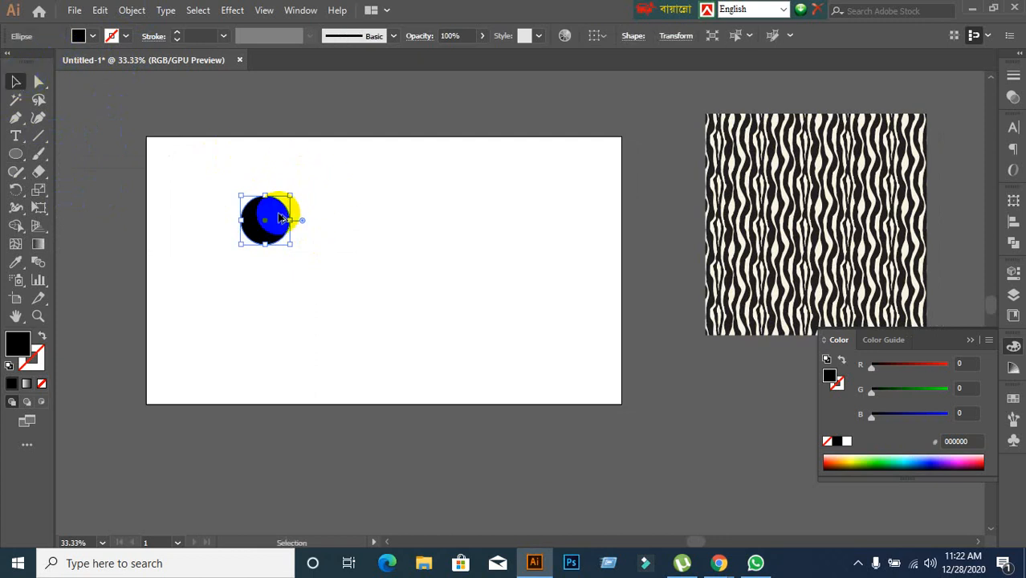
pyautogui.moveTo(279, 215); pyautogui.dragTo(327, 233)
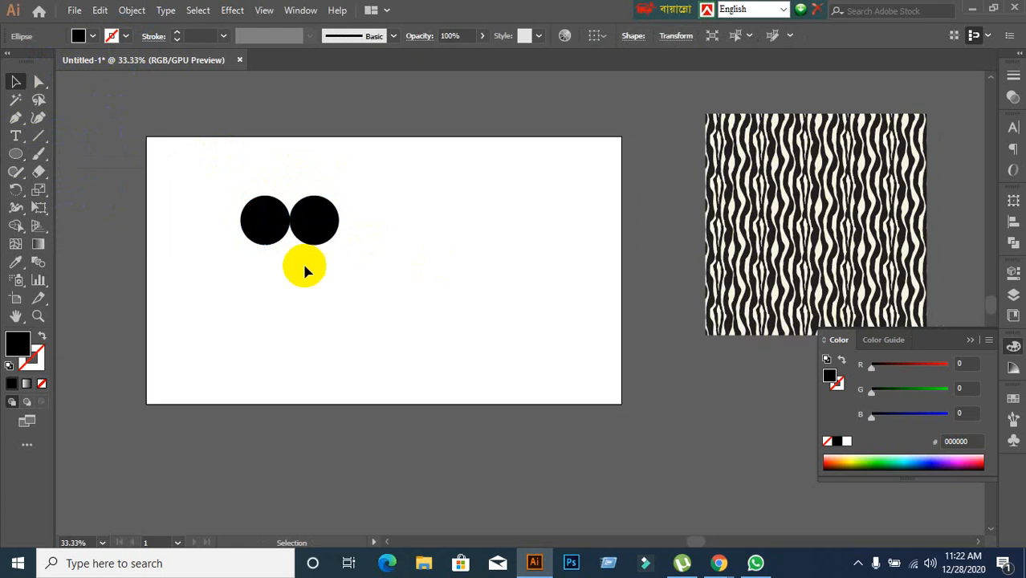
pyautogui.moveTo(199, 201); pyautogui.dragTo(324, 296)
pyautogui.click(344, 264)
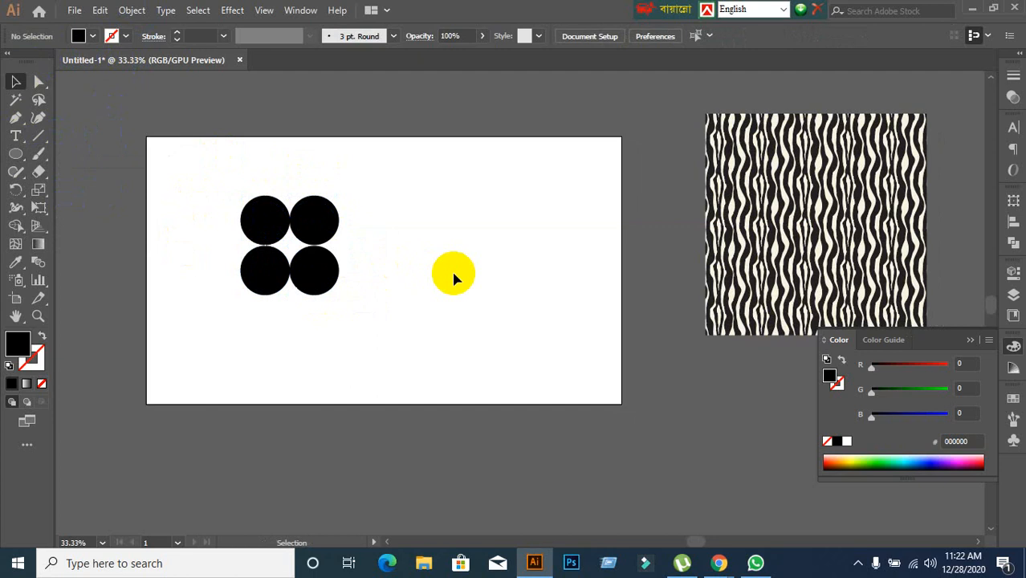
pyautogui.hotkey('ctrl', 'z')
# Duplicate the pair of circles directly below so that all four touch in a two-by-two grid
pyautogui.scroll(3, 256, 254)
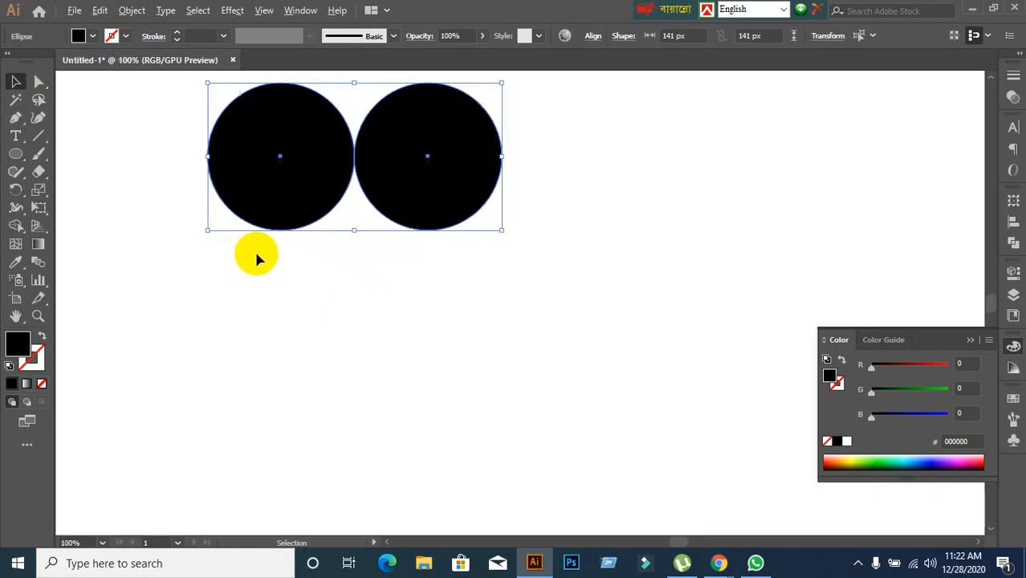
pyautogui.click(387, 264)
pyautogui.moveTo(195, 147); pyautogui.dragTo(494, 240)
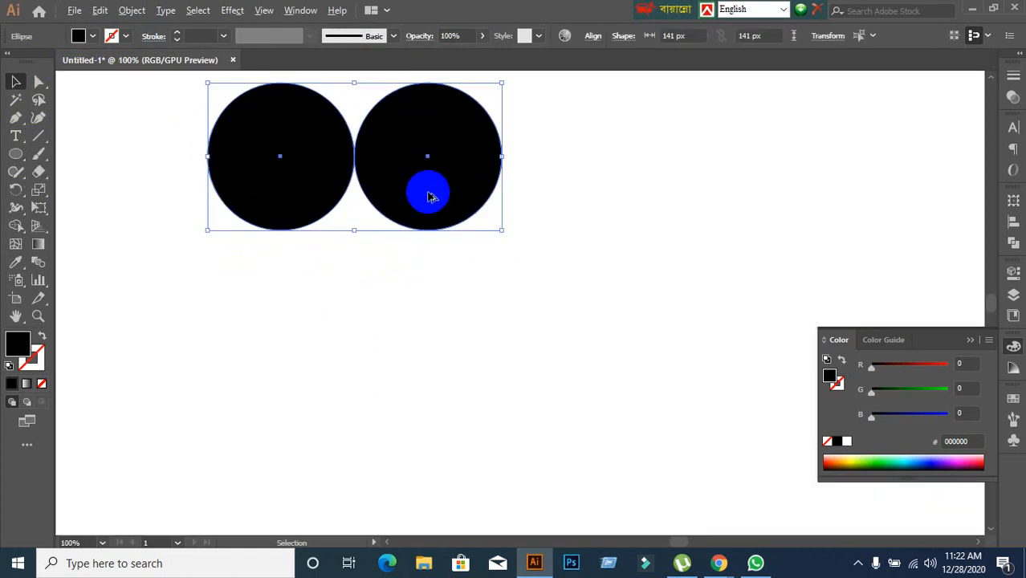
pyautogui.moveTo(429, 196); pyautogui.dragTo(440, 342)
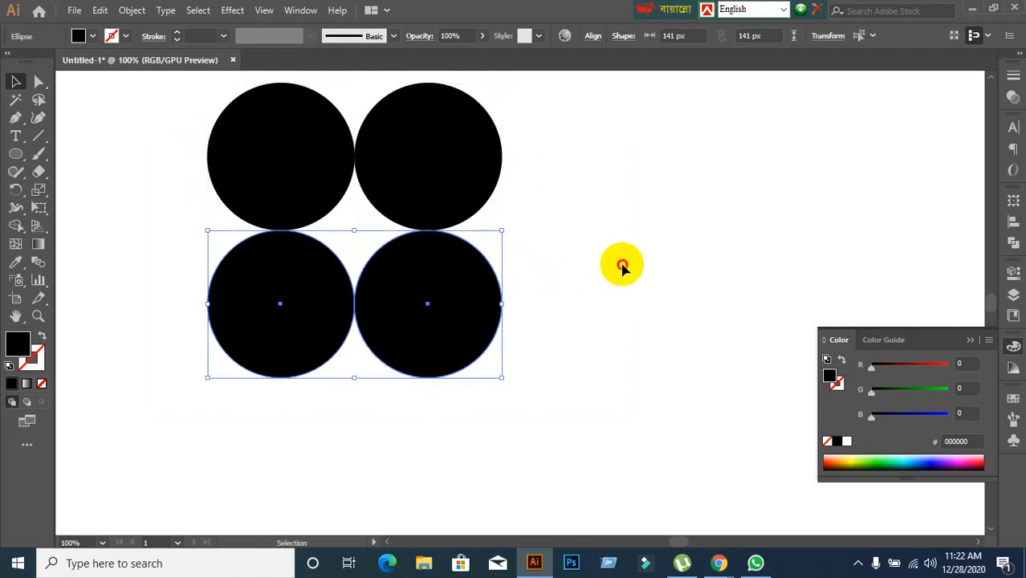
pyautogui.click(610, 258)
# Select all four circles and turn the gap between them into a black four-pointed star with the Shape Builder
pyautogui.hotkey('ctrl', '-')
pyautogui.moveTo(268, 149); pyautogui.dragTo(610, 373)
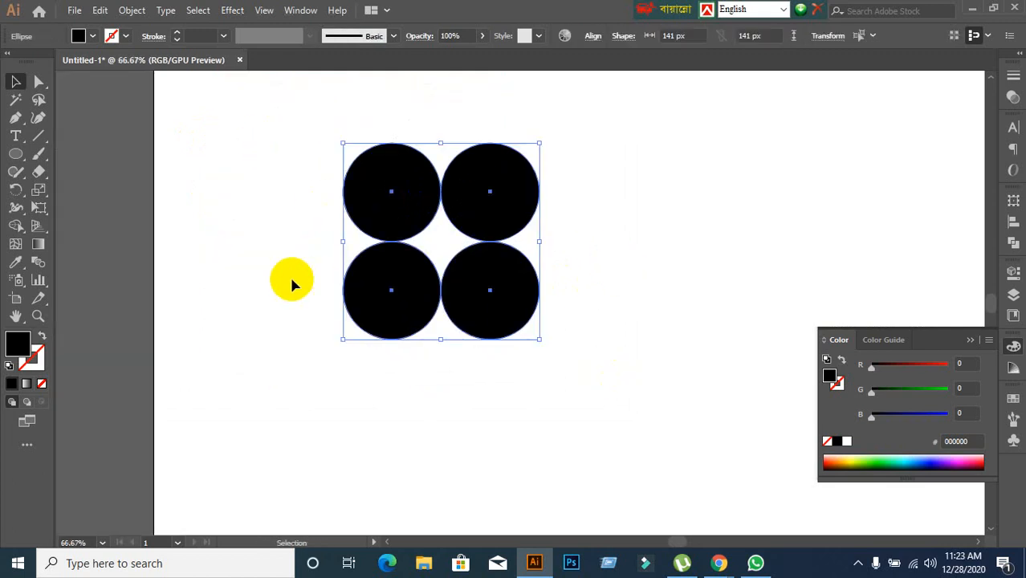
pyautogui.click(16, 226)
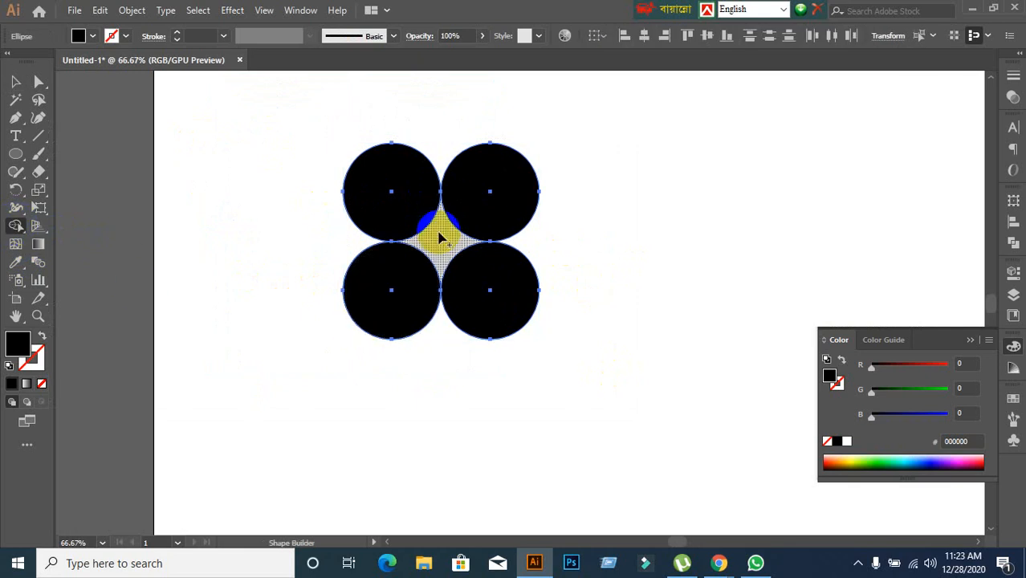
pyautogui.moveTo(440, 238); pyautogui.dragTo(408, 255)
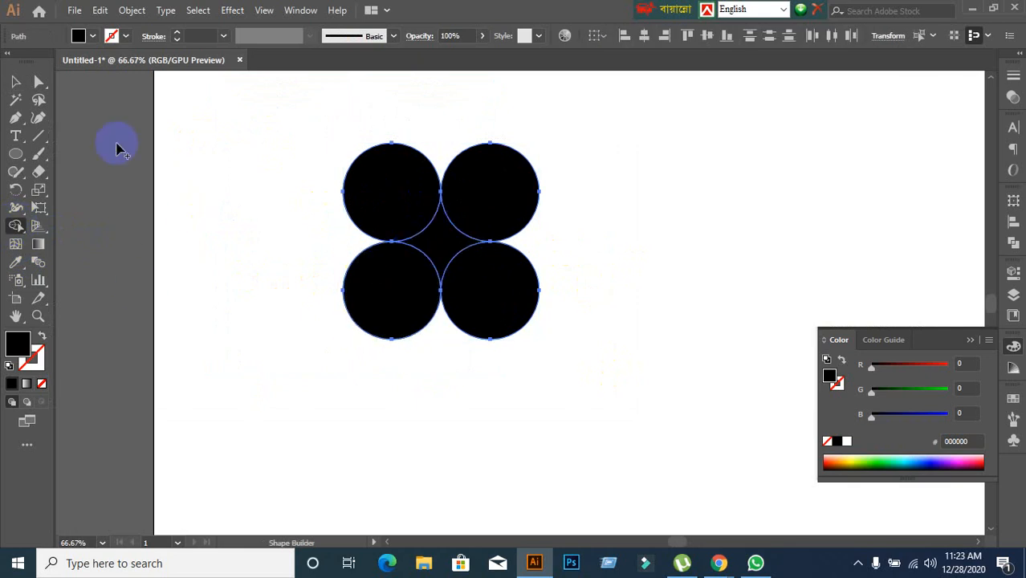
pyautogui.click(16, 81)
pyautogui.click(264, 249)
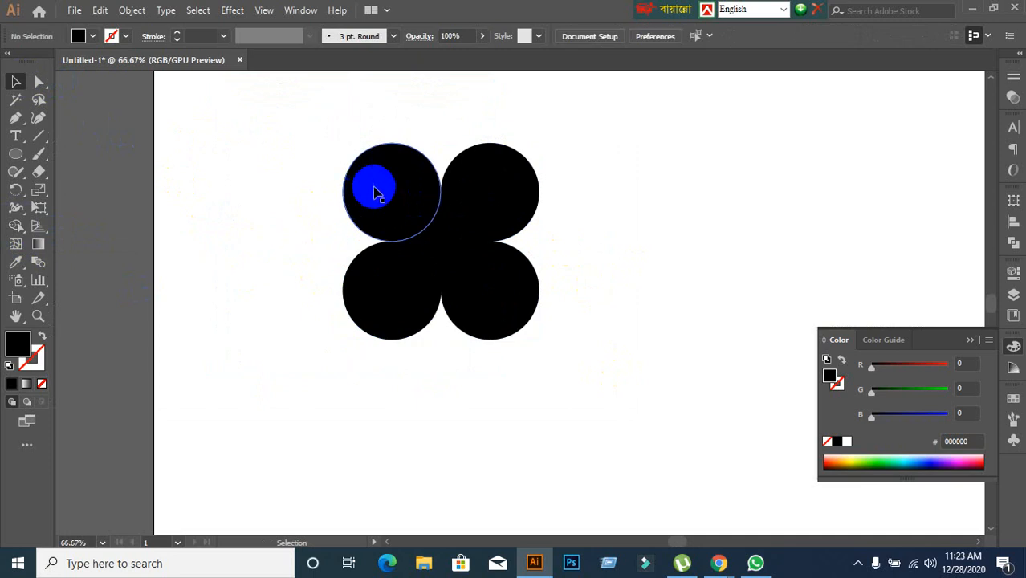
# Delete the four circles so that only the four-pointed star is left
pyautogui.moveTo(373, 190); pyautogui.dragTo(293, 116)
pyautogui.moveTo(379, 281); pyautogui.dragTo(310, 367)
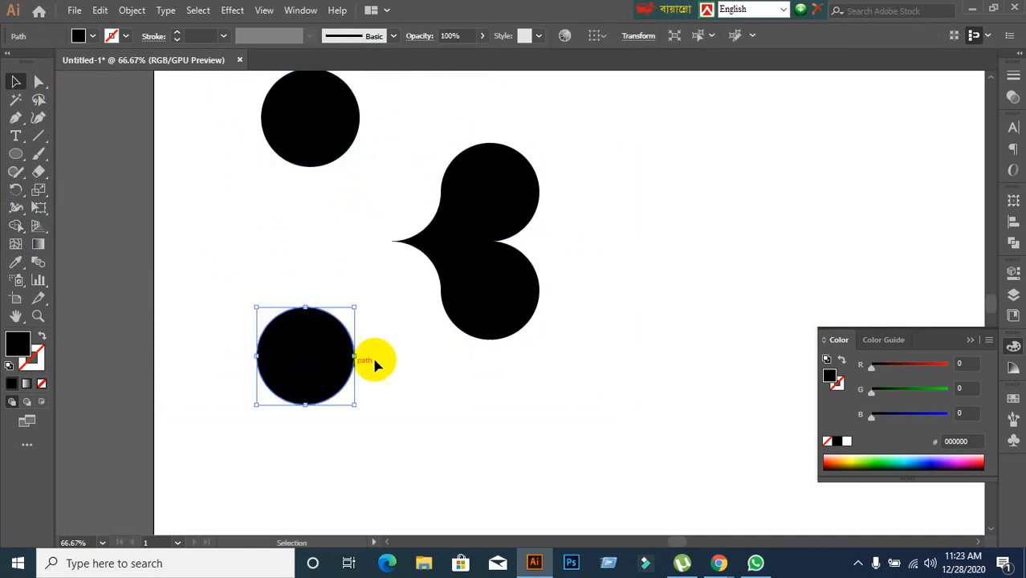
pyautogui.press('Delete')
pyautogui.moveTo(519, 299); pyautogui.dragTo(608, 339)
pyautogui.press('Delete')
pyautogui.click(508, 188)
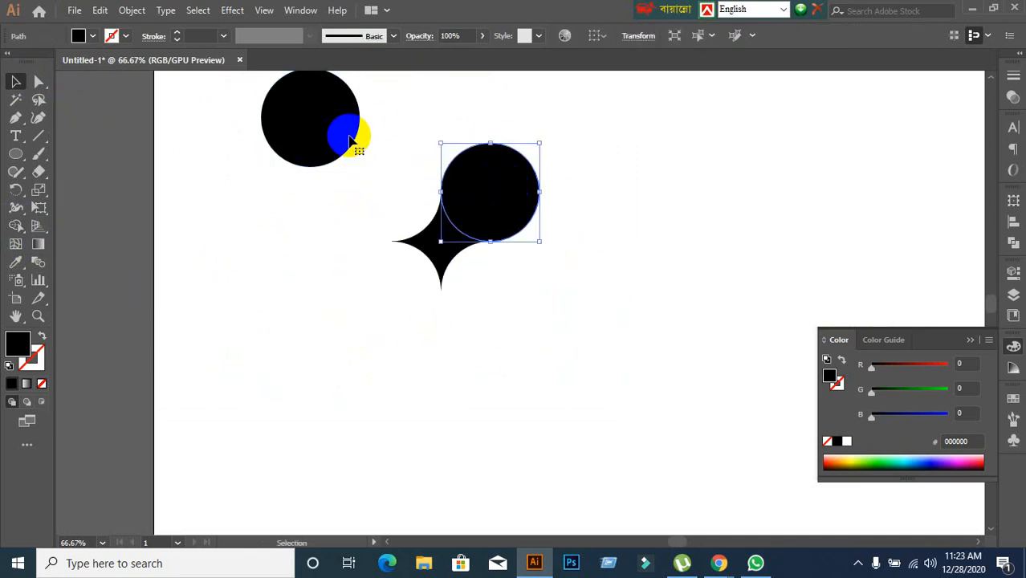
pyautogui.press('Delete')
pyautogui.click(309, 119)
pyautogui.press('Delete')
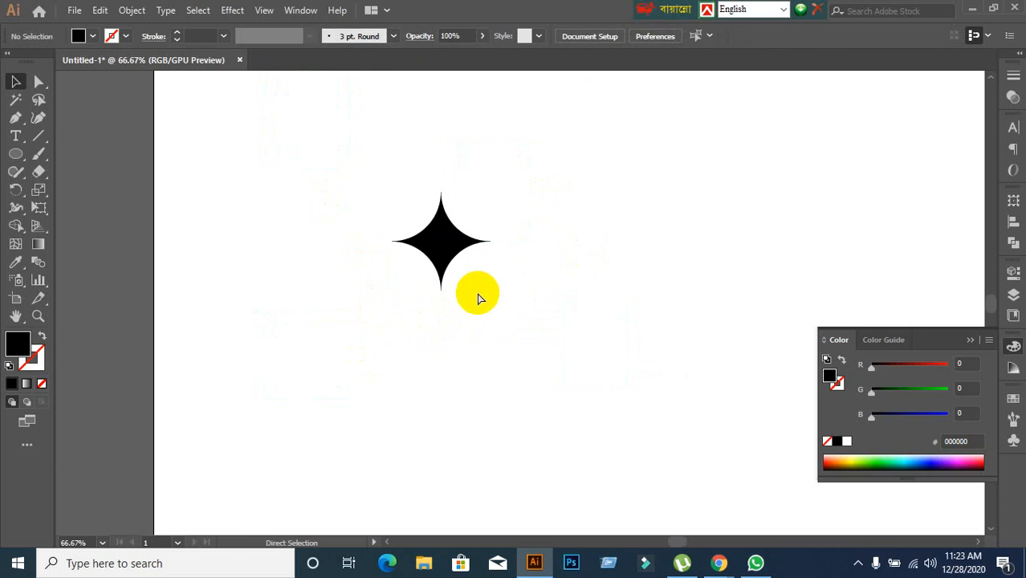
# Restore the last deleted circle, place it near the artboard's upper middle and move the star clear to the right of it
pyautogui.hotkey('ctrl', 'z')
pyautogui.click(371, 217)
pyautogui.click(319, 112)
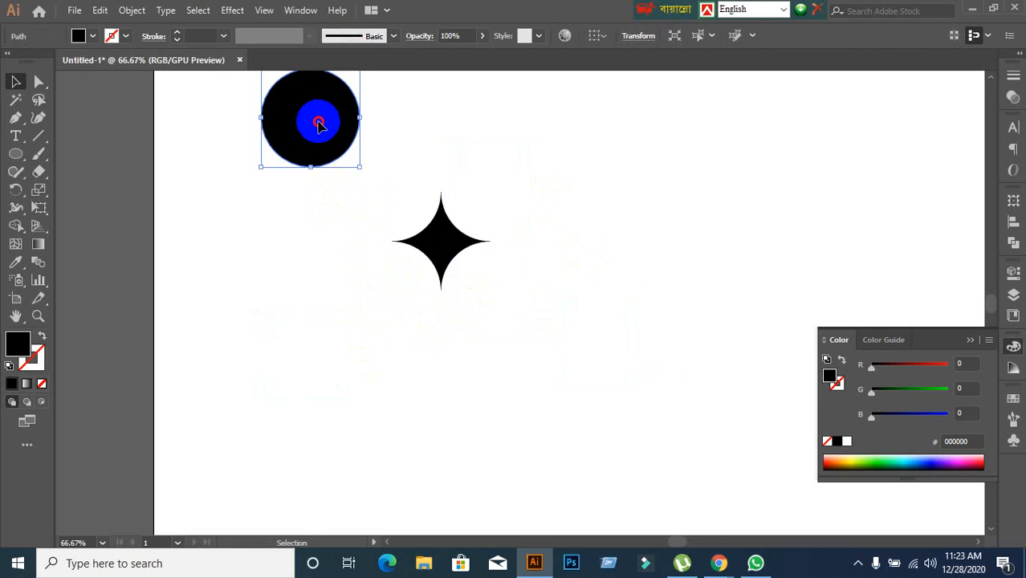
pyautogui.moveTo(319, 122); pyautogui.dragTo(721, 530)
pyautogui.moveTo(573, 269); pyautogui.dragTo(554, 174)
pyautogui.moveTo(442, 250); pyautogui.dragTo(838, 201)
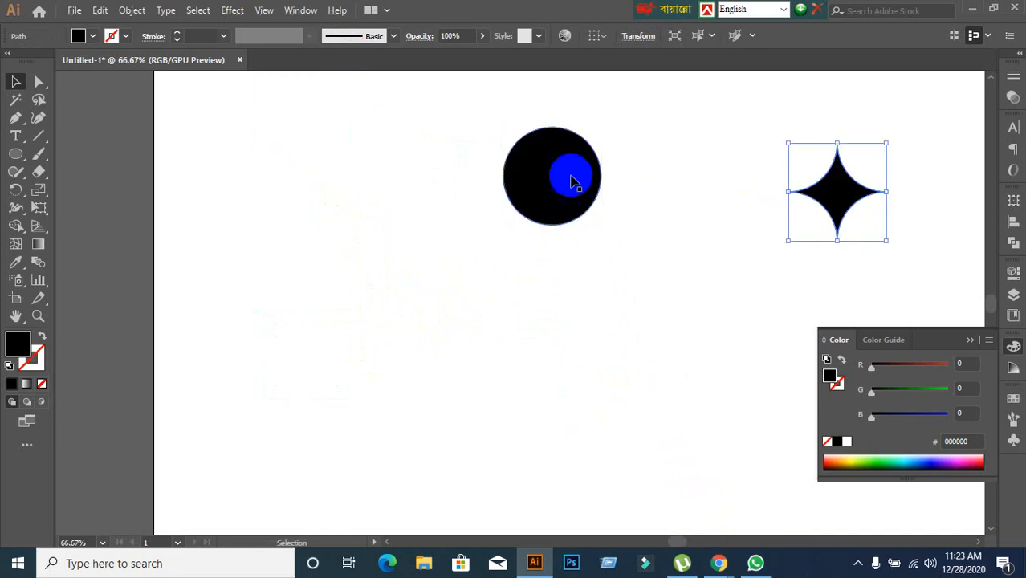
# Try duplicating the circle into a two-by-two cluster of overlapping circles, and undo the copies
pyautogui.moveTo(573, 171); pyautogui.dragTo(480, 190)
pyautogui.click(336, 160)
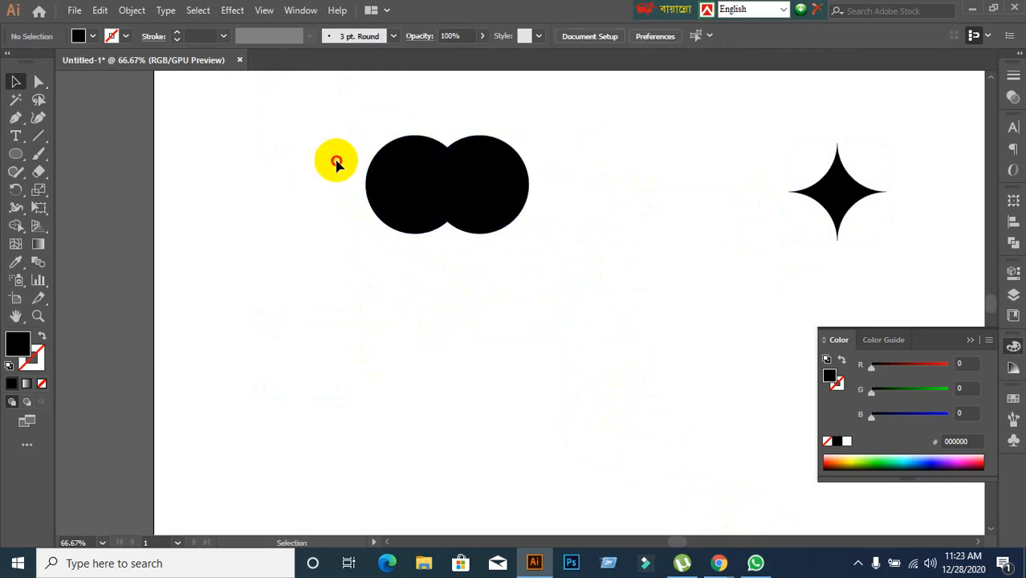
pyautogui.moveTo(337, 161); pyautogui.dragTo(543, 238)
pyautogui.moveTo(488, 210); pyautogui.dragTo(486, 251)
pyautogui.moveTo(309, 118); pyautogui.dragTo(574, 304)
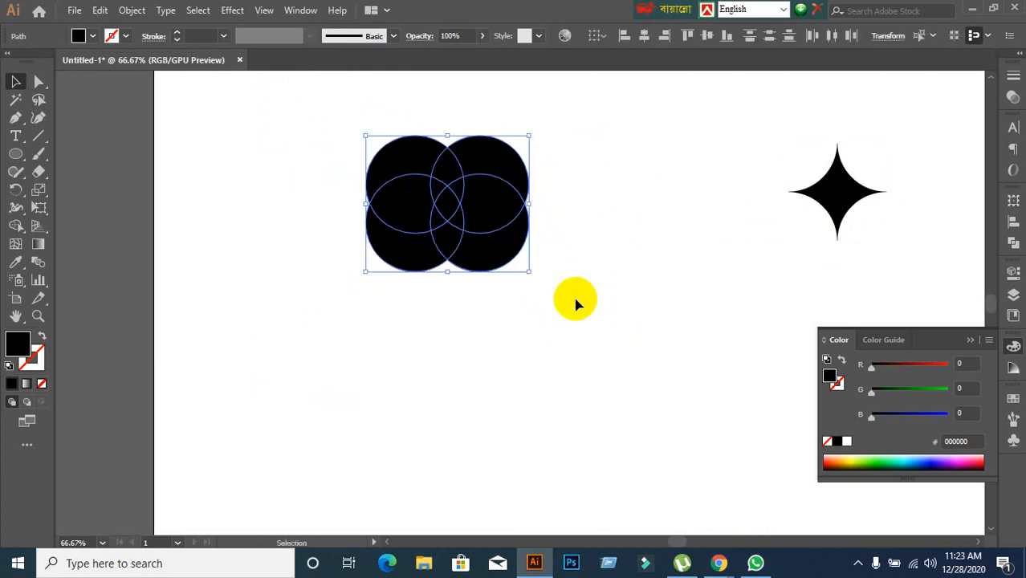
pyautogui.click(574, 300)
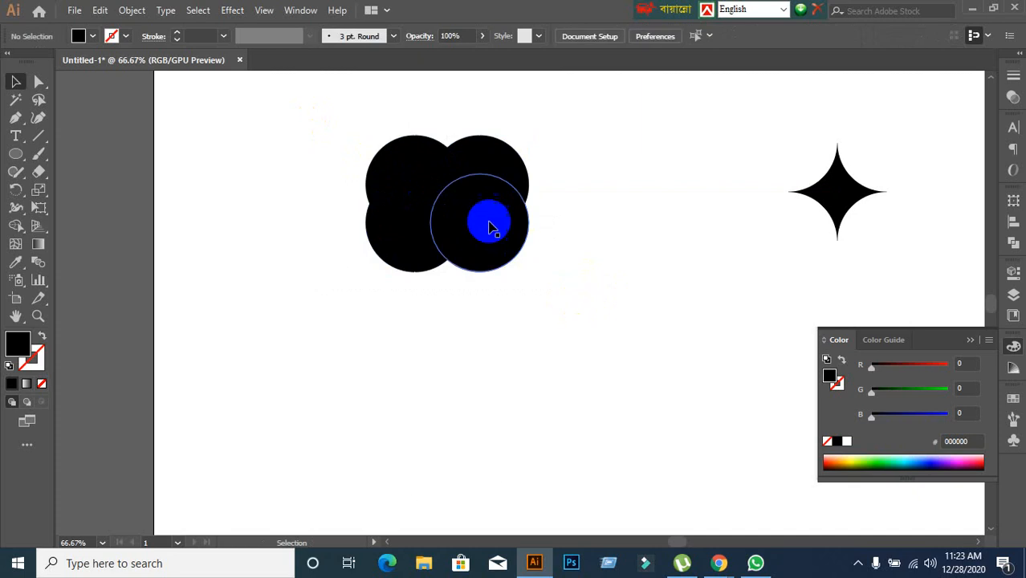
pyautogui.hotkey('ctrl', 'z')
pyautogui.hotkey('ctrl', 'z')
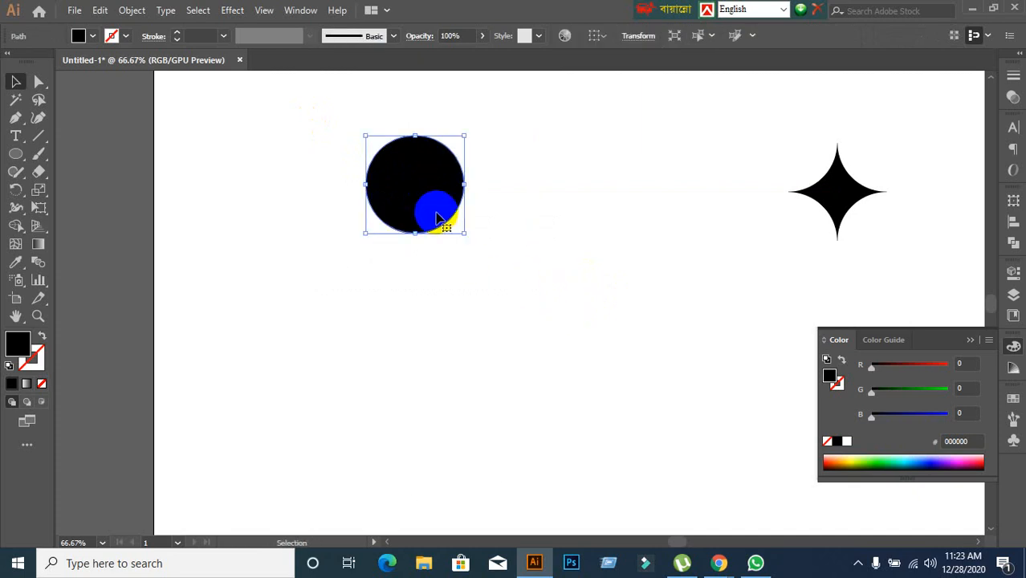
# Try four circles in two touching rows with each row's circles overlapping sideways, and delete them all
pyautogui.moveTo(440, 217); pyautogui.dragTo(511, 209)
pyautogui.click(546, 313)
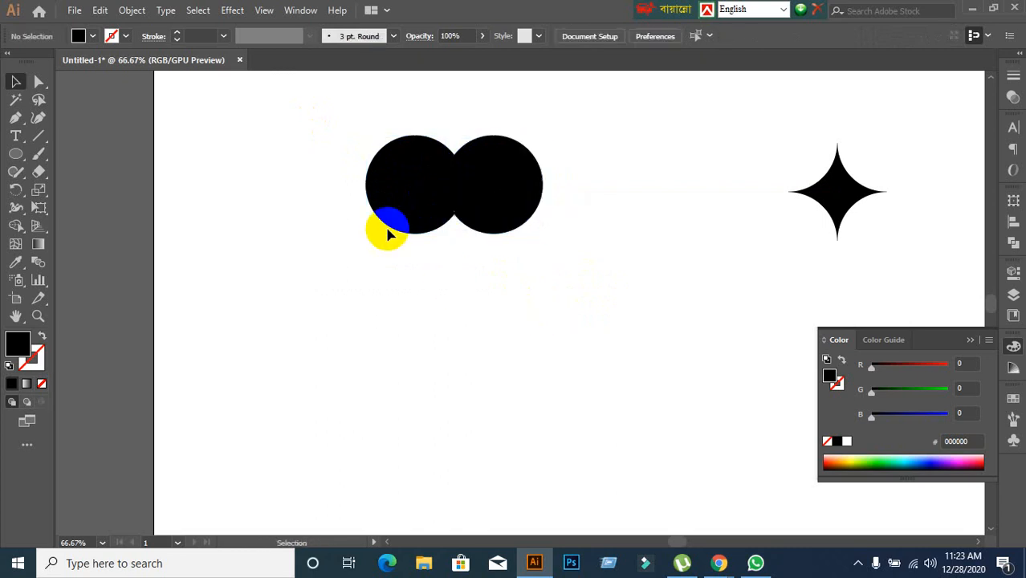
pyautogui.moveTo(351, 172); pyautogui.dragTo(591, 279)
pyautogui.moveTo(523, 211); pyautogui.dragTo(513, 293)
pyautogui.click(602, 288)
pyautogui.moveTo(409, 173); pyautogui.dragTo(605, 414)
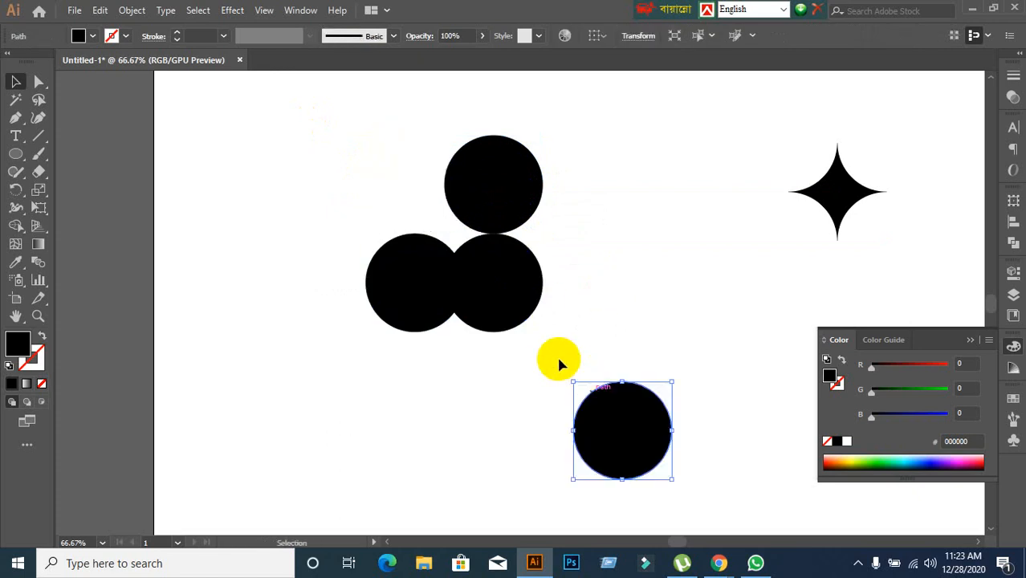
pyautogui.hotkey('ctrl', 'z')
pyautogui.moveTo(329, 116); pyautogui.dragTo(554, 374)
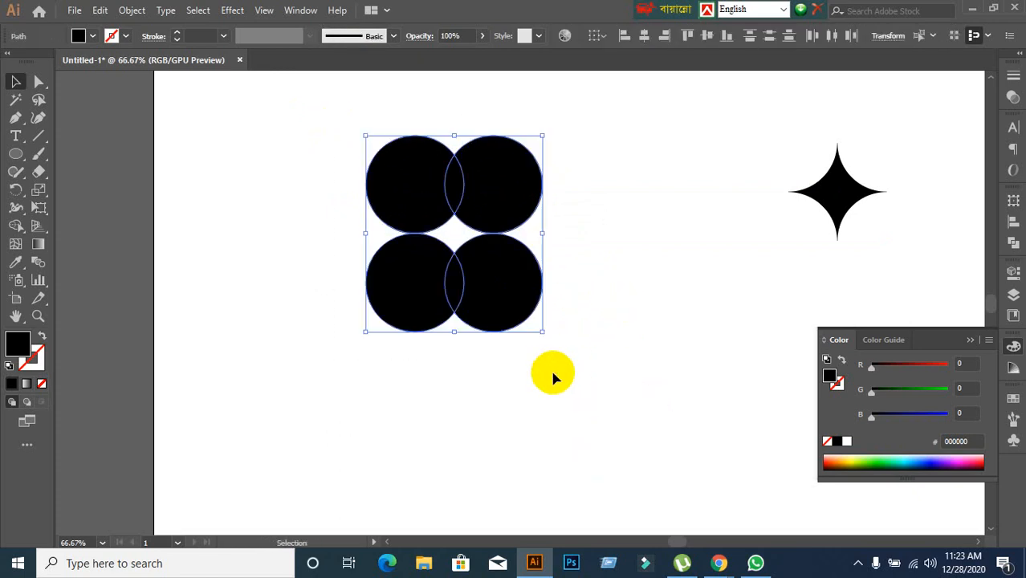
pyautogui.press('Delete')
# Move the star back to the artboard's left part and duplicate it into a two-by-two grid with touching tips
pyautogui.moveTo(826, 197); pyautogui.dragTo(406, 230)
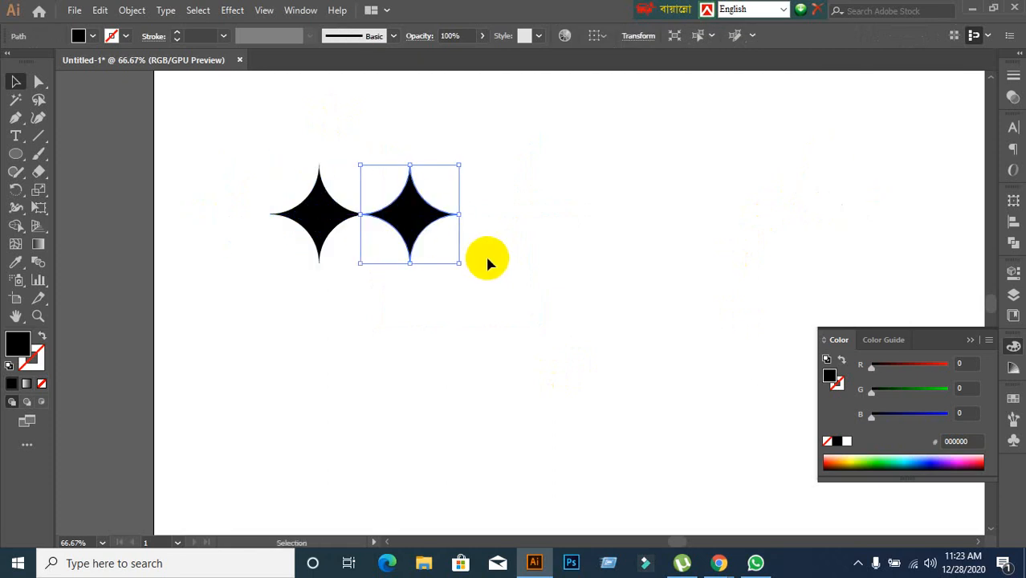
pyautogui.click(488, 264)
pyautogui.scroll(1, 381, 265)
pyautogui.scroll(1, 367, 211)
pyautogui.scroll(3, 375, 145)
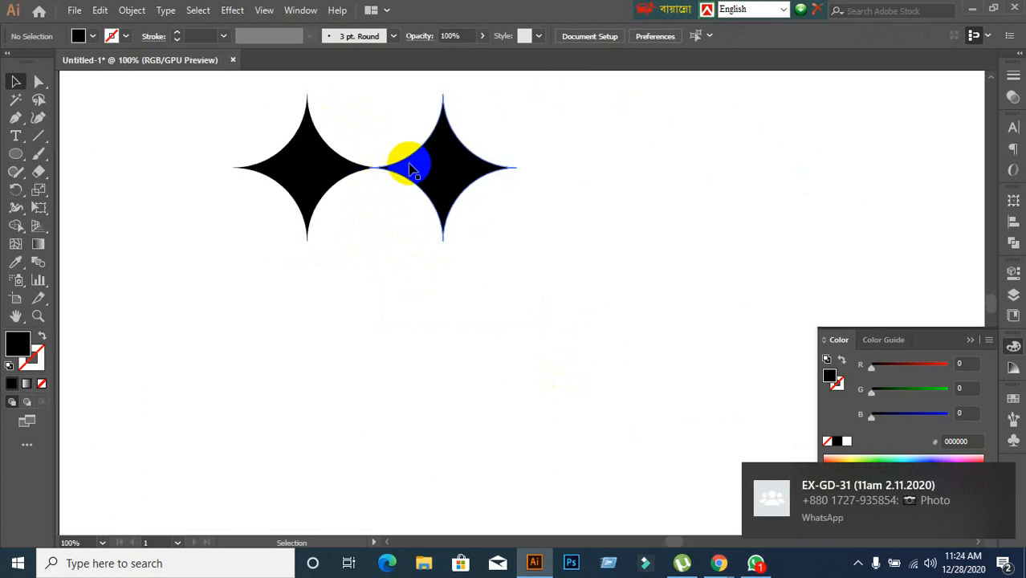
pyautogui.scroll(1, 443, 230)
pyautogui.moveTo(208, 154); pyautogui.dragTo(469, 286)
pyautogui.moveTo(470, 252); pyautogui.dragTo(459, 374)
pyautogui.click(631, 353)
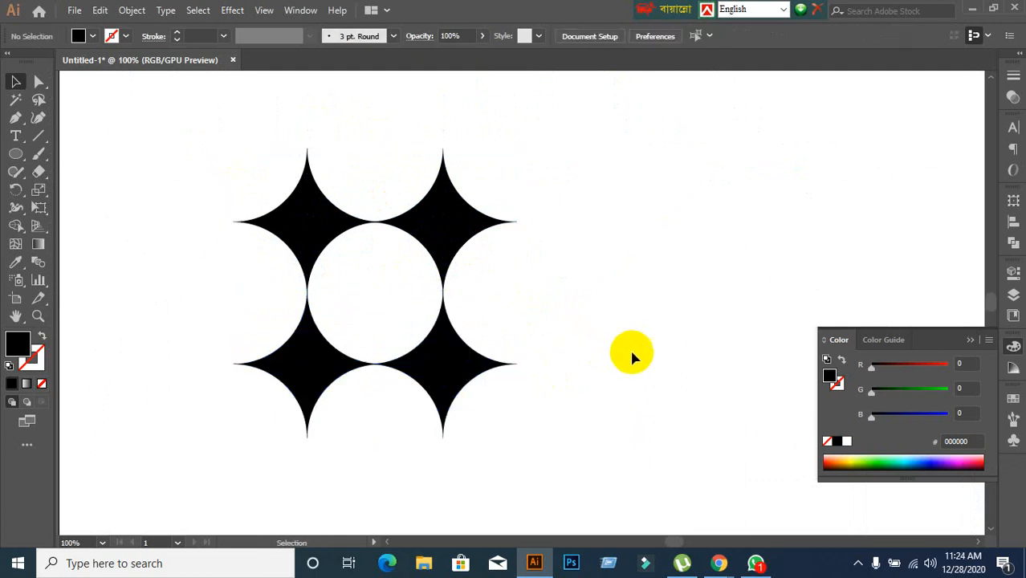
# Select the four stars, group them and clear the selection
pyautogui.scroll(-2, 631, 349)
pyautogui.moveTo(391, 218); pyautogui.dragTo(604, 439)
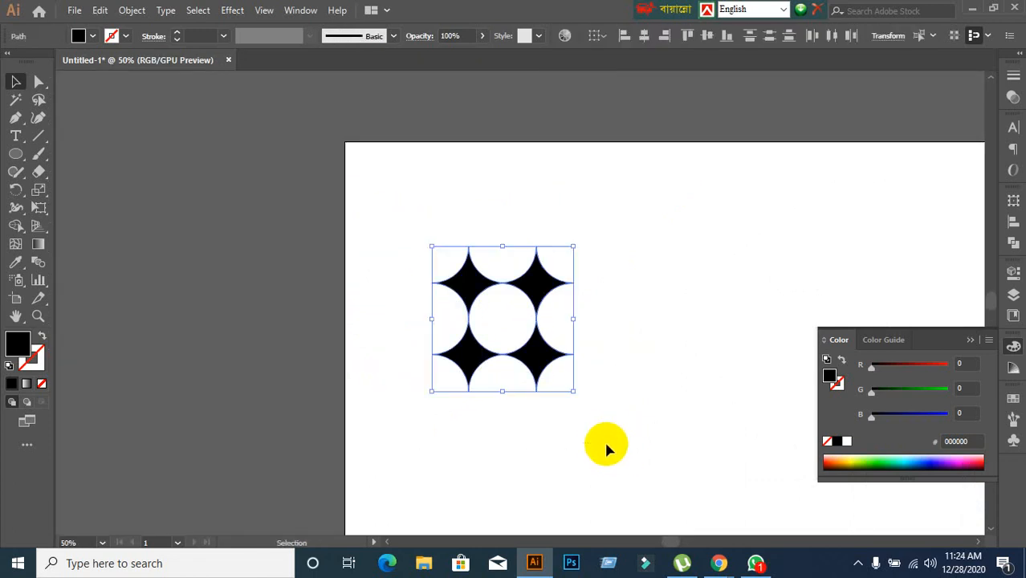
pyautogui.hotkey('ctrl', 'g')
pyautogui.click(648, 410)
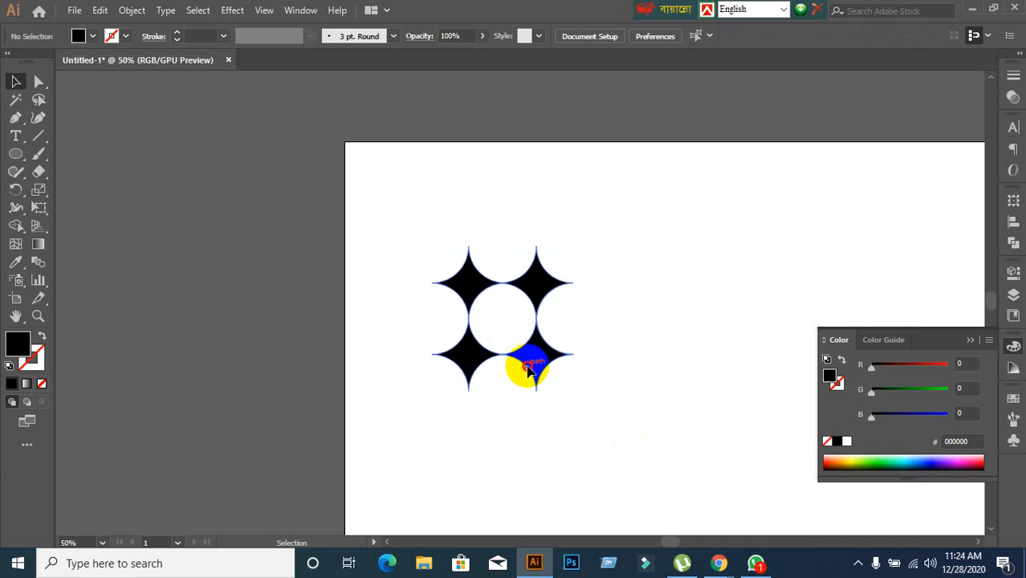
# Scale the star group down proportionally from its lower-right corner and deselect it
pyautogui.click(528, 364)
pyautogui.moveTo(572, 391); pyautogui.dragTo(520, 332)
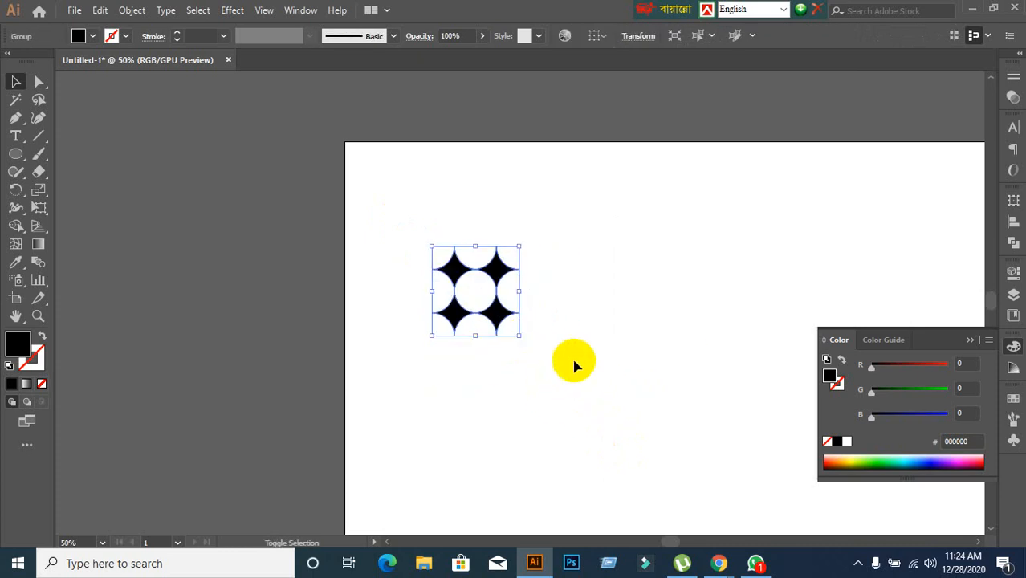
pyautogui.click(589, 363)
pyautogui.moveTo(589, 363); pyautogui.dragTo(464, 348)
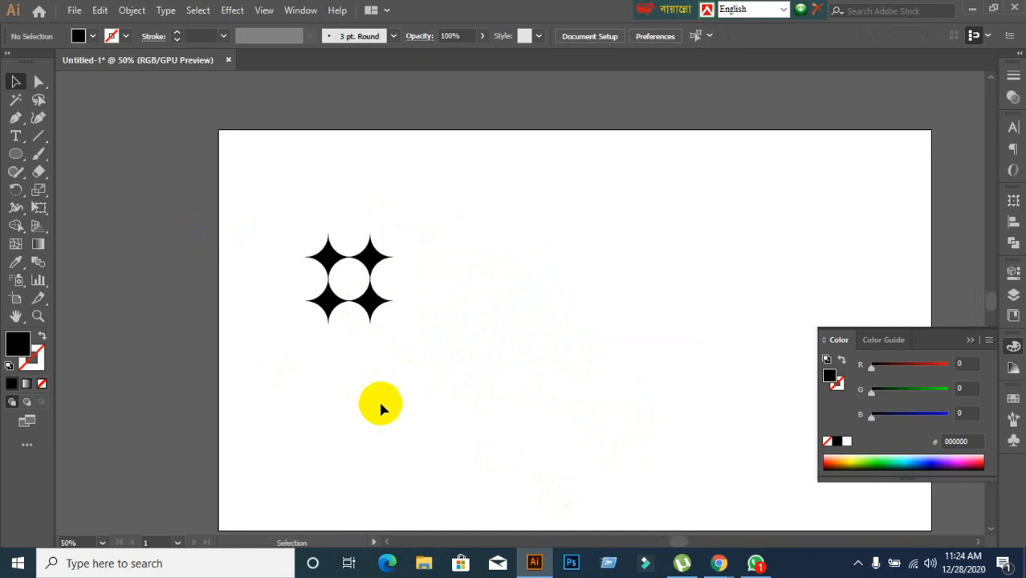
# Move the star group to the right on the artboard, make a new pattern from it and accept the notice
pyautogui.moveTo(373, 293); pyautogui.dragTo(467, 279)
pyautogui.click(614, 394)
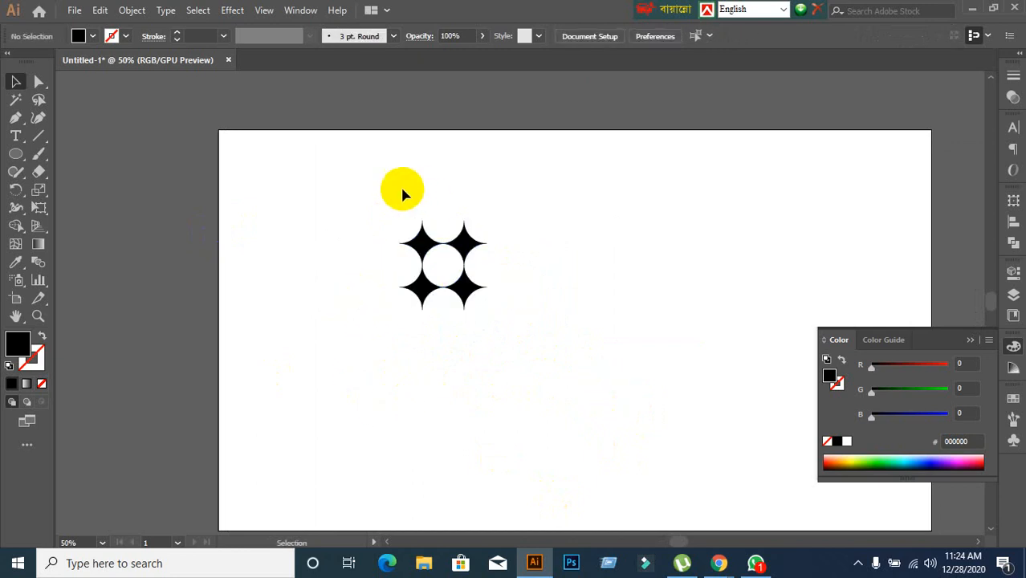
pyautogui.moveTo(317, 163); pyautogui.dragTo(614, 397)
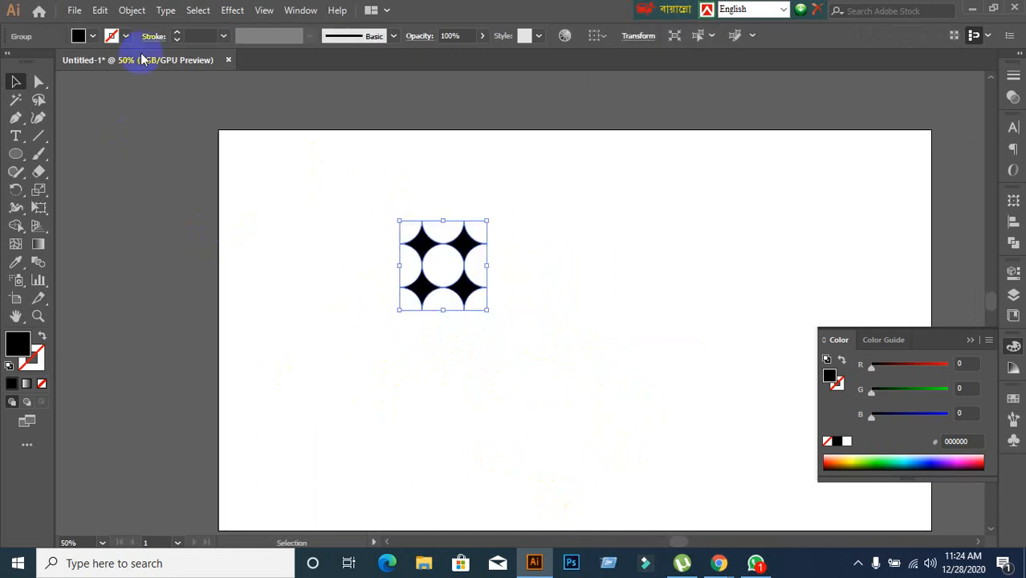
pyautogui.click(130, 9)
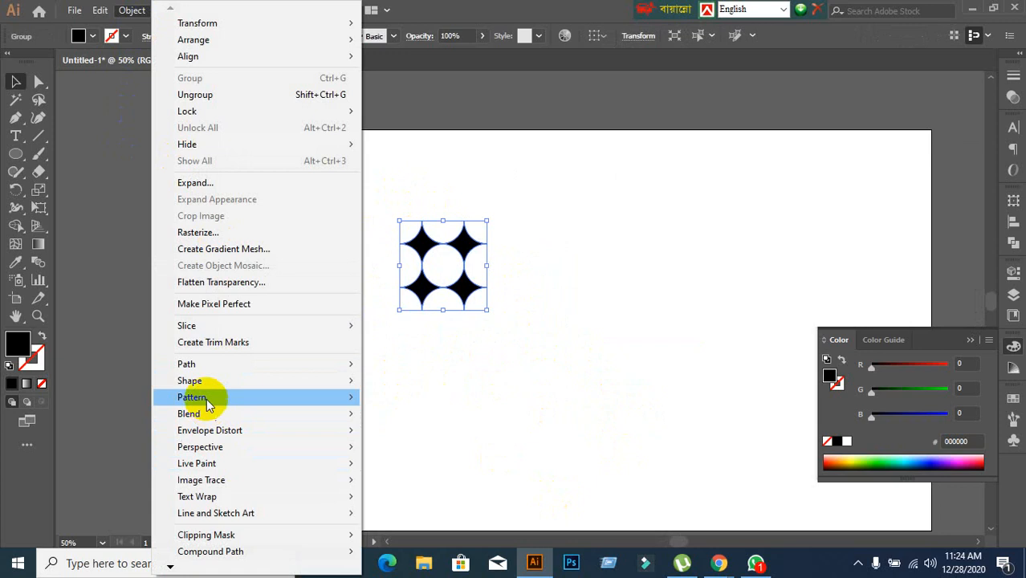
pyautogui.moveTo(208, 404)
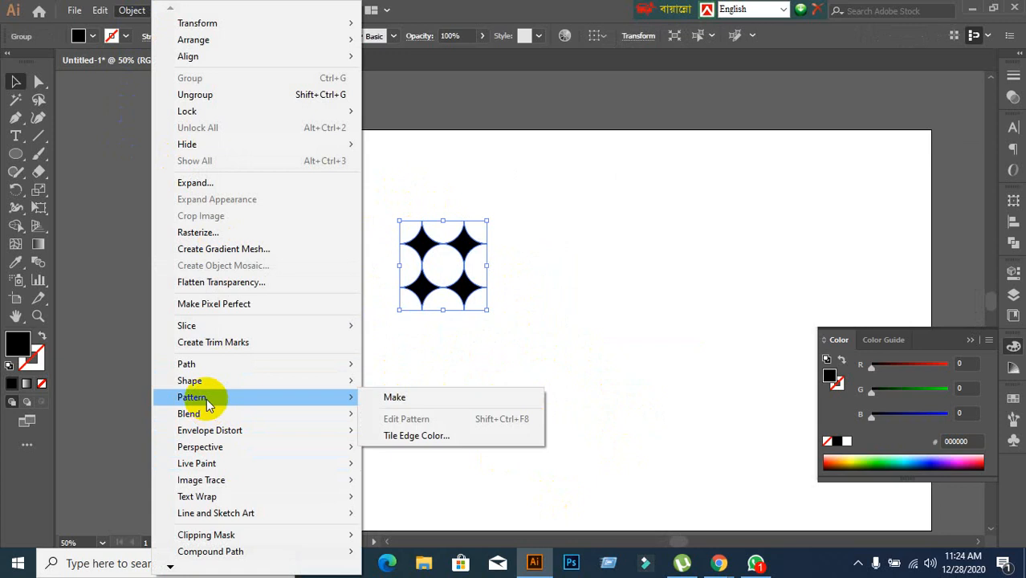
pyautogui.click(412, 399)
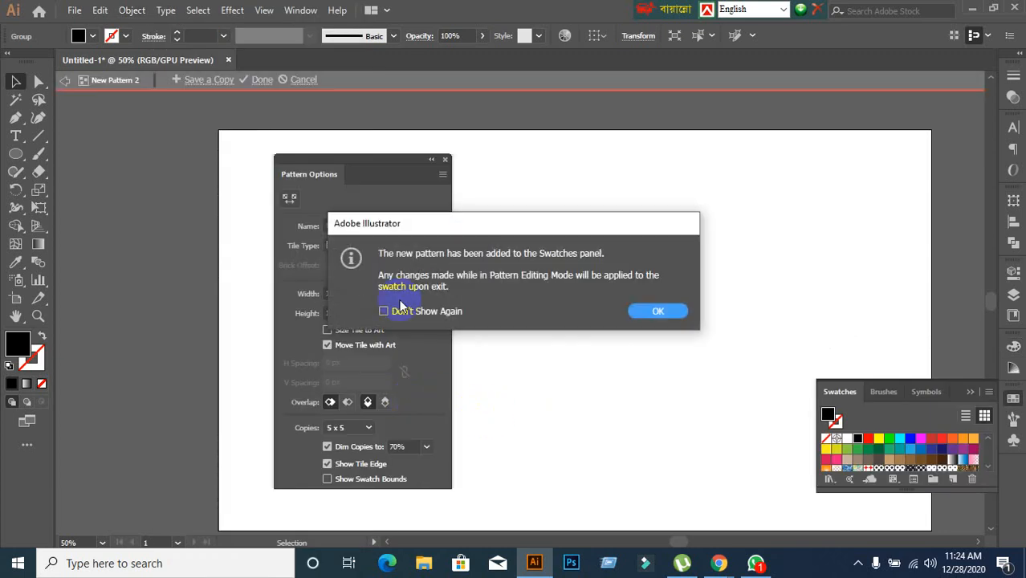
pyautogui.moveTo(500, 228); pyautogui.dragTo(724, 214)
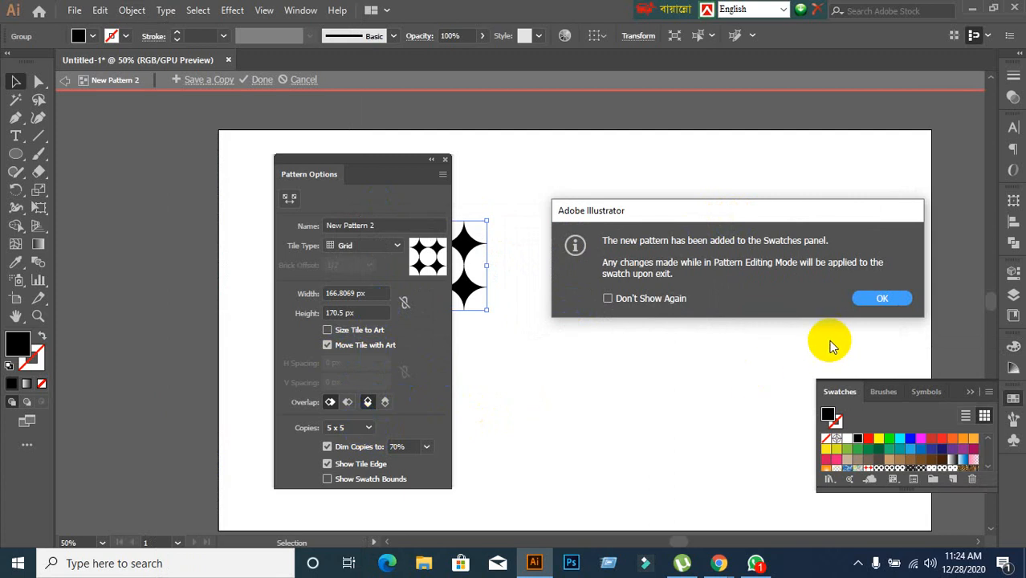
pyautogui.click(891, 298)
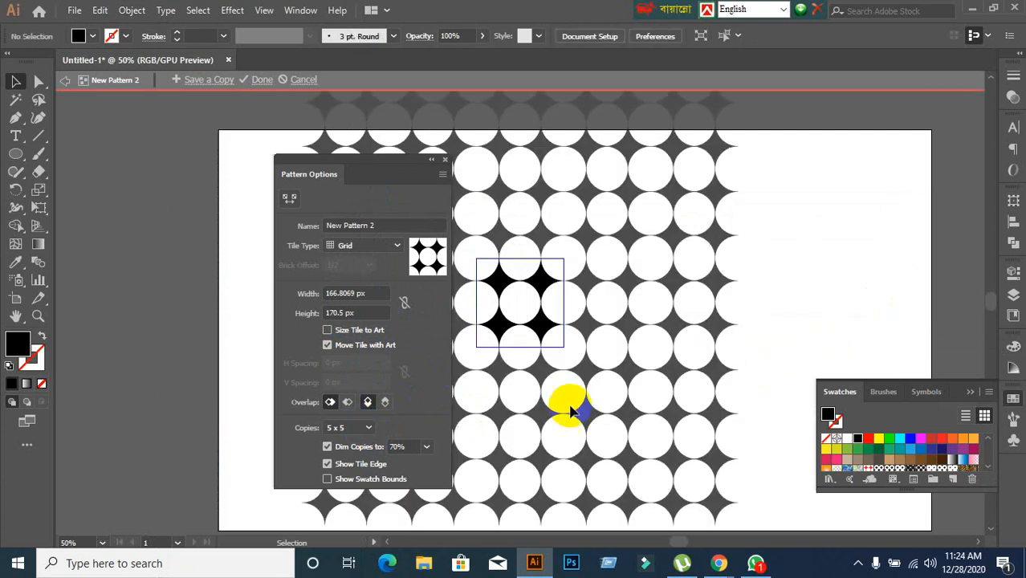
# Try 5 x 7 and 7 x 3 copies for the pattern preview, set 7 x 7 and leave pattern editing
pyautogui.click(371, 428)
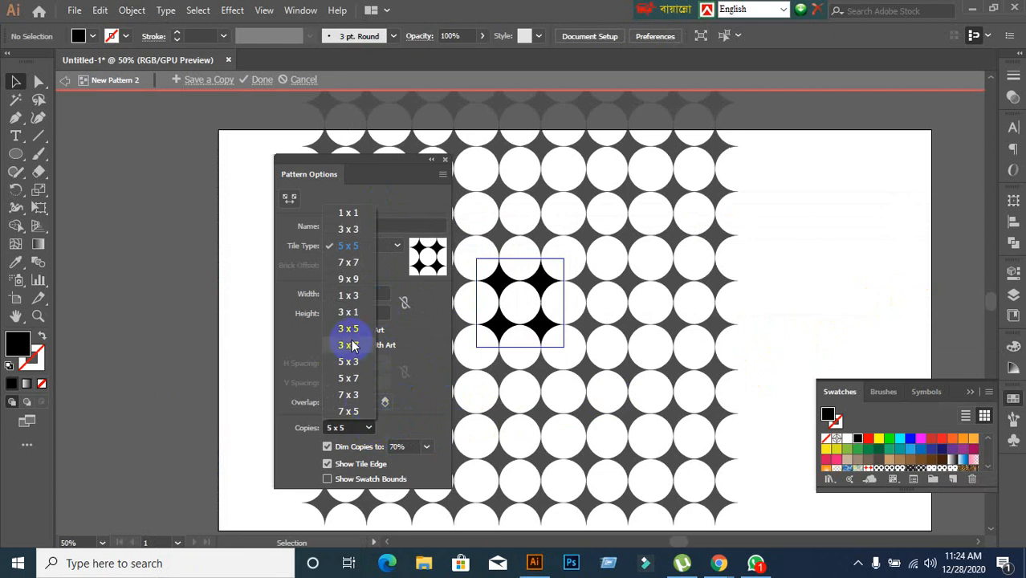
pyautogui.click(351, 378)
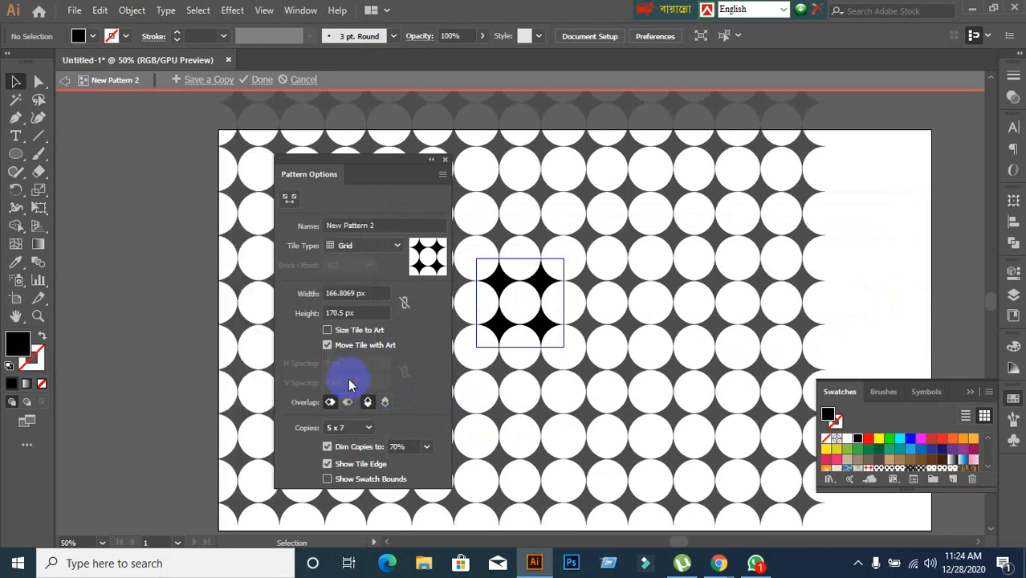
pyautogui.click(371, 428)
pyautogui.click(355, 396)
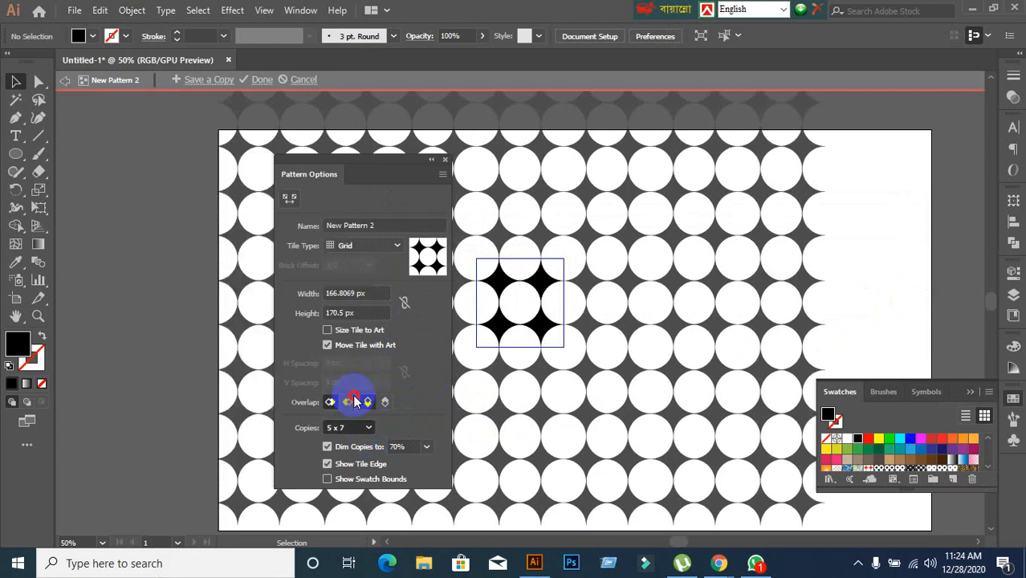
pyautogui.click(369, 430)
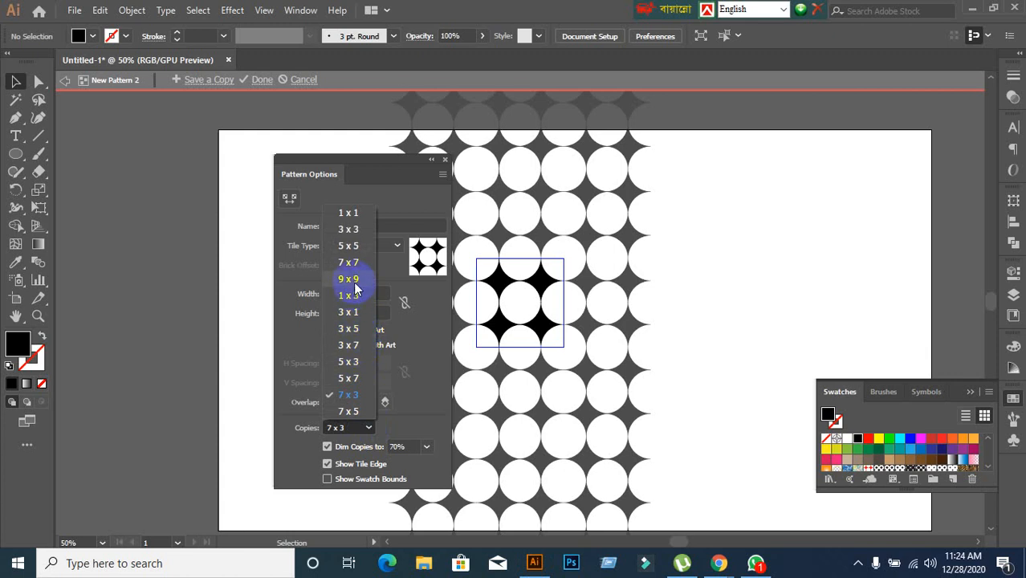
pyautogui.click(355, 268)
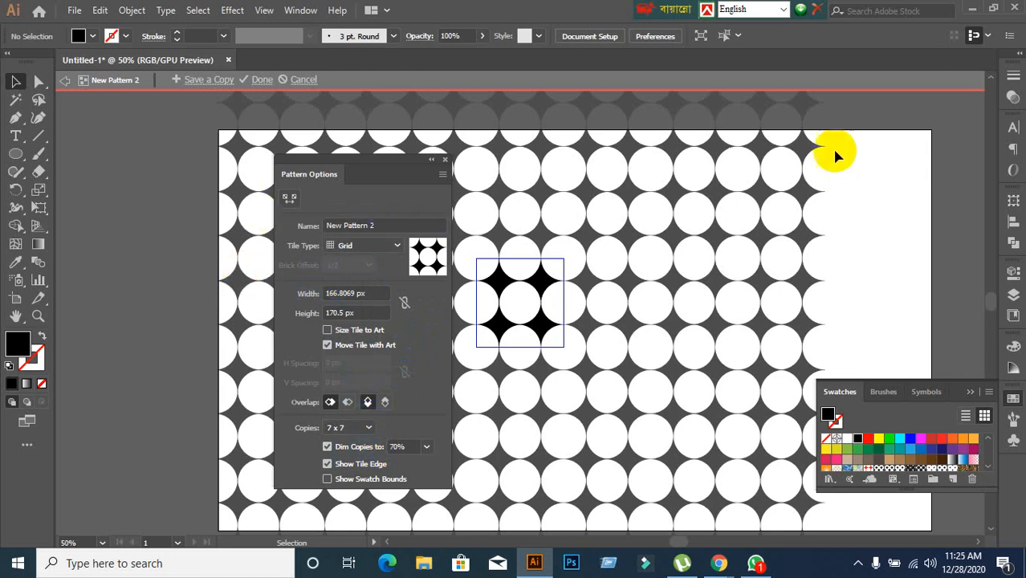
pyautogui.click(636, 78)
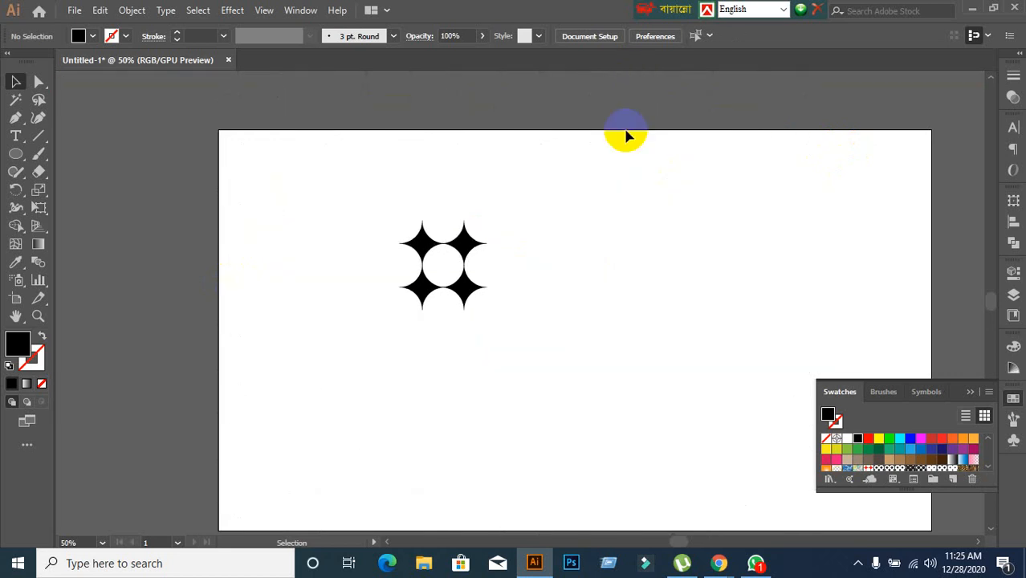
# Select the star group again, make another new pattern from it and accept the notice
pyautogui.moveTo(381, 205); pyautogui.dragTo(530, 309)
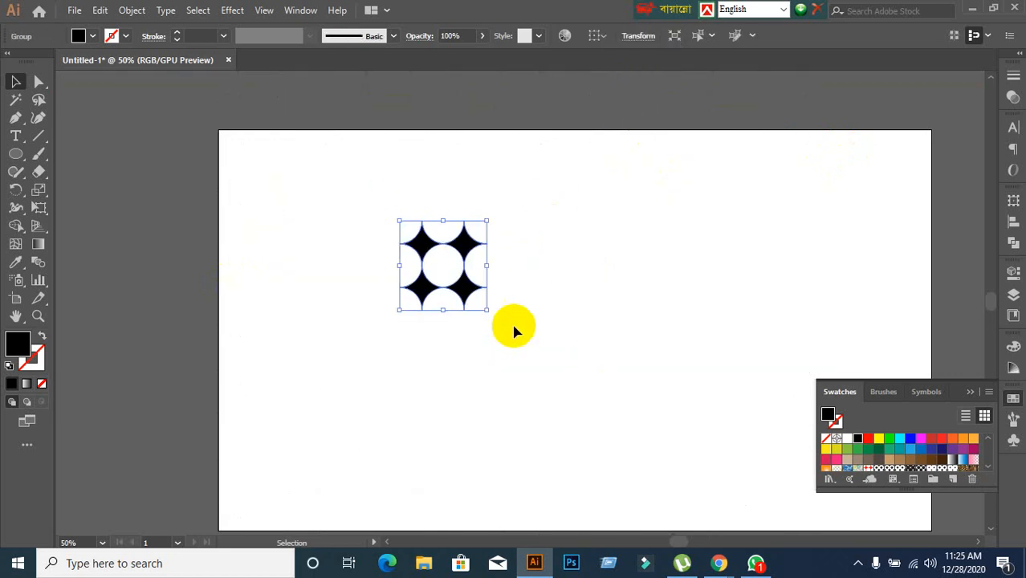
pyautogui.click(140, 15)
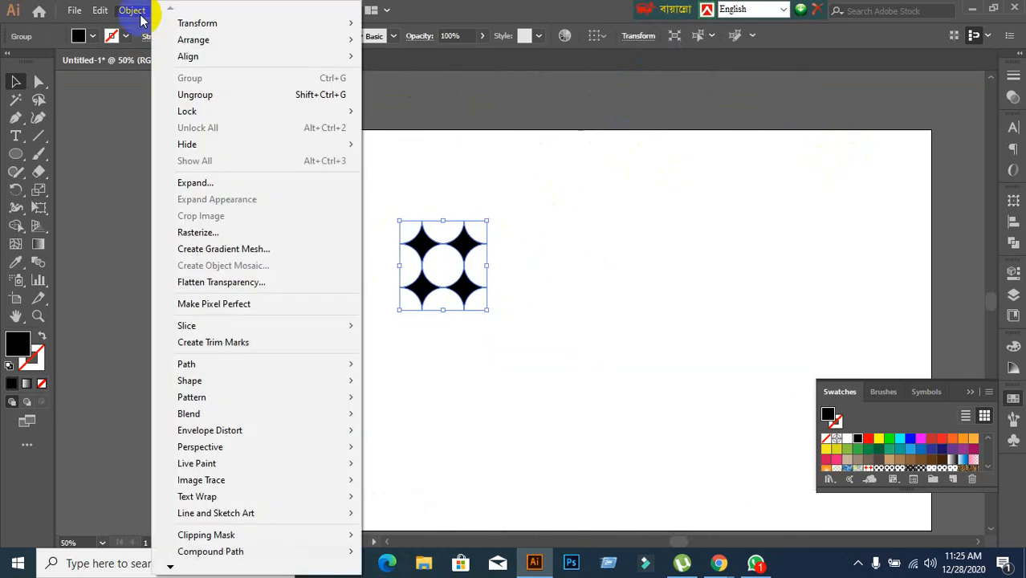
pyautogui.moveTo(334, 398)
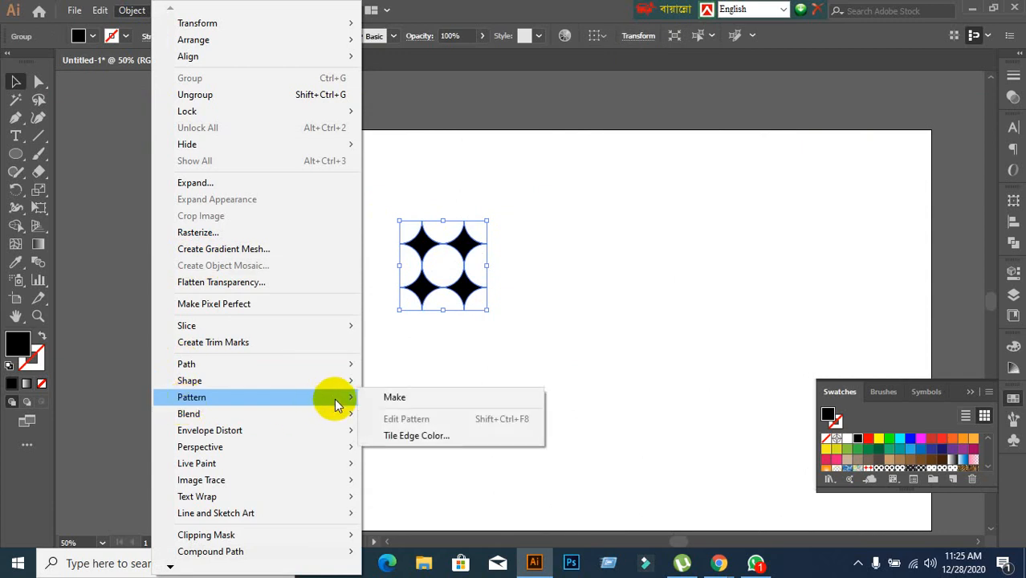
pyautogui.click(396, 396)
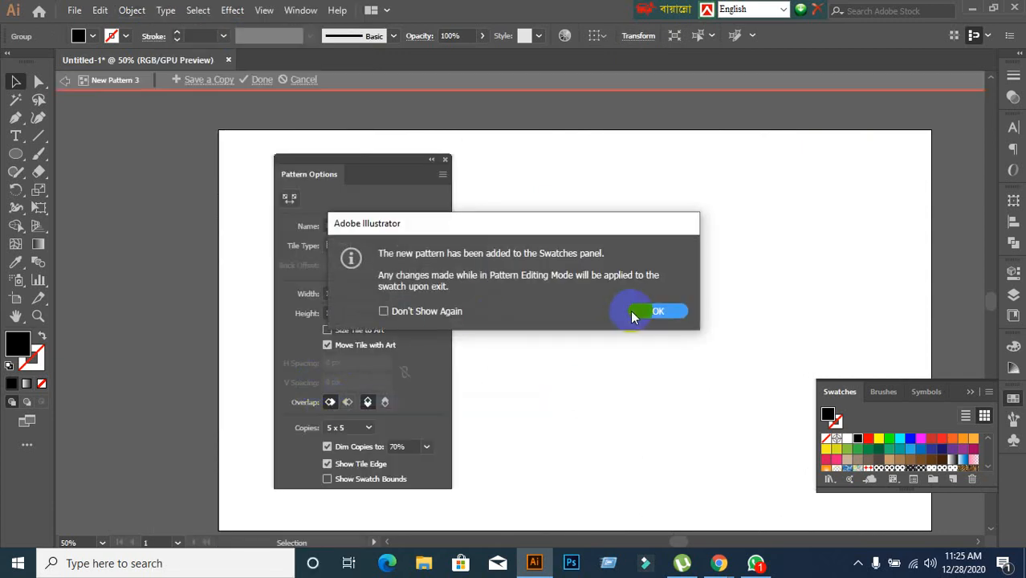
pyautogui.click(634, 313)
# Move the pattern options aside, set the preview to 7 x 7 copies and finish editing the pattern
pyautogui.moveTo(372, 172); pyautogui.dragTo(206, 164)
pyautogui.click(194, 420)
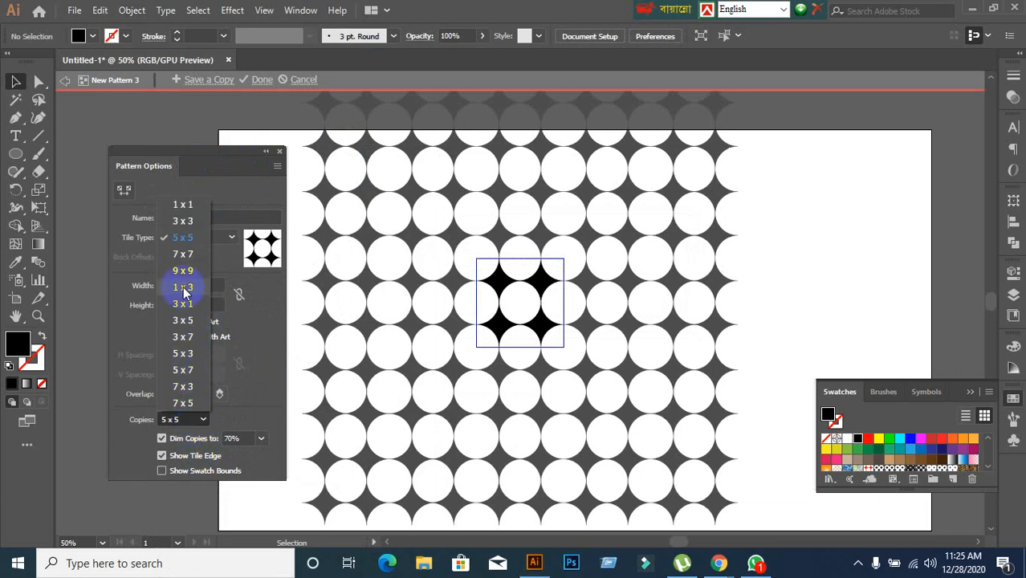
pyautogui.click(184, 255)
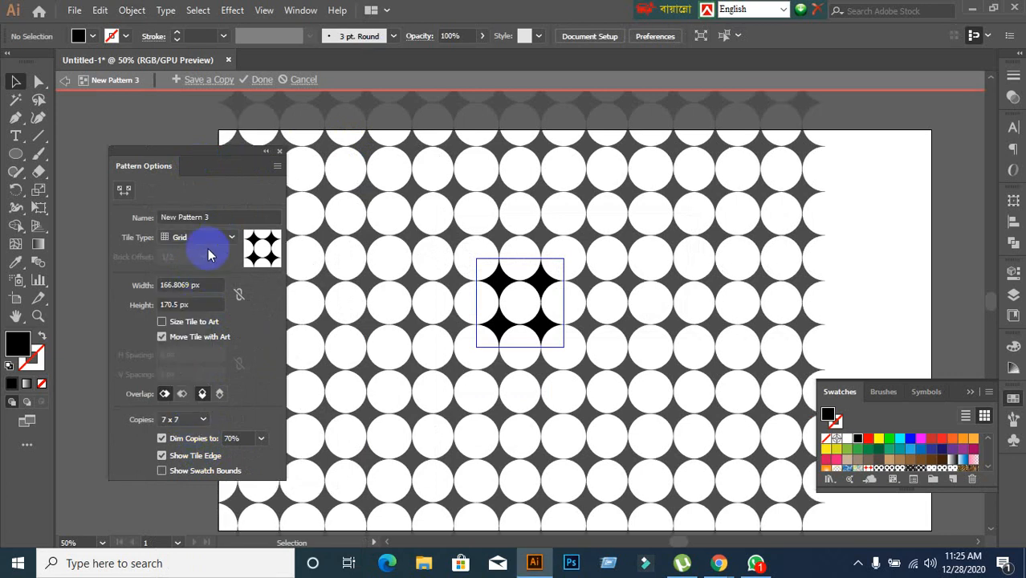
pyautogui.click(260, 80)
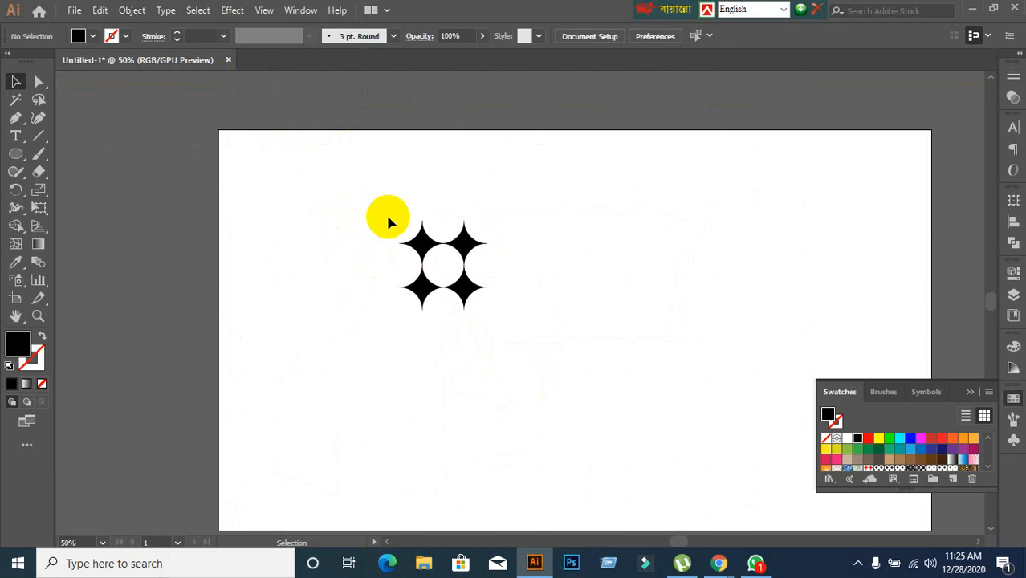
# Extend the swatch list to reveal the new patterns, and remove the original star group from the artboard
pyautogui.moveTo(419, 241); pyautogui.dragTo(390, 131)
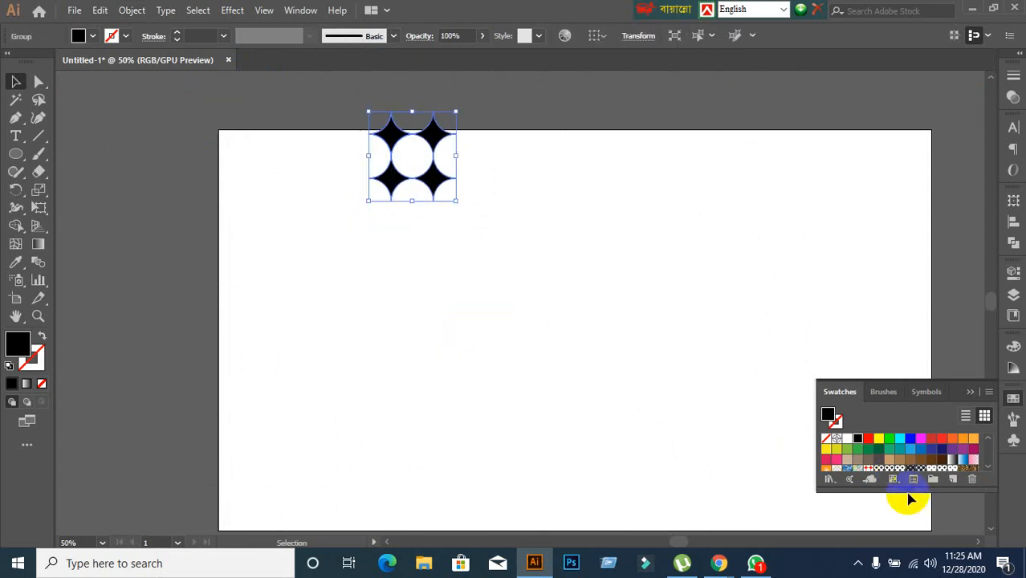
pyautogui.moveTo(902, 489); pyautogui.dragTo(902, 535)
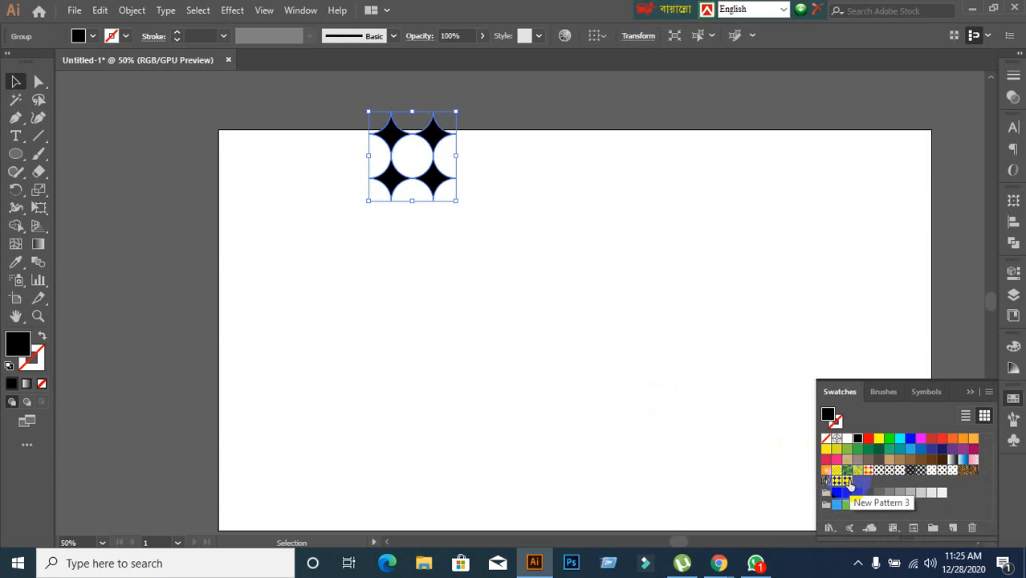
pyautogui.click(524, 302)
pyautogui.moveTo(433, 183); pyautogui.dragTo(623, 150)
pyautogui.press('Delete')
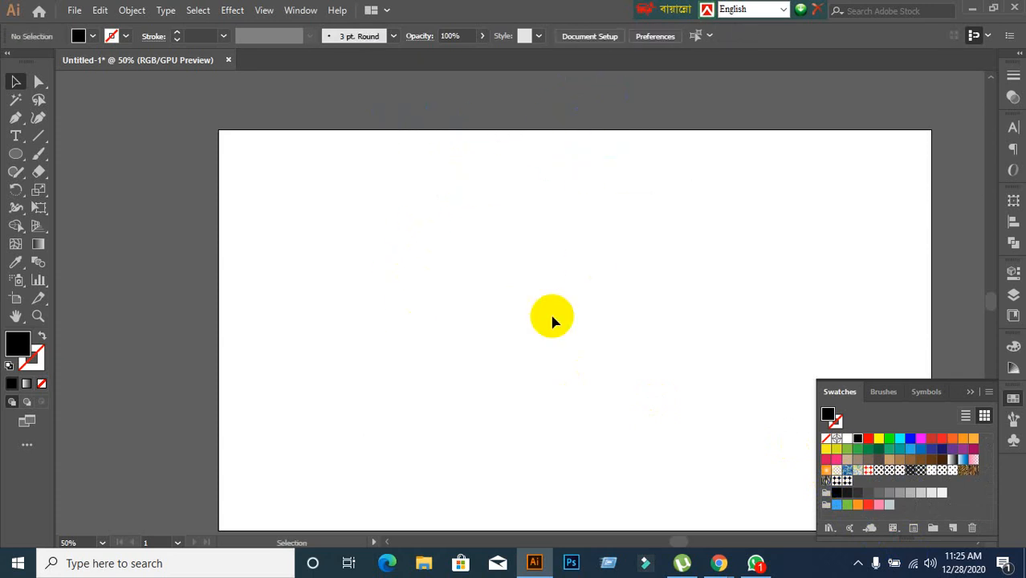
# Draw a large square on the artboard's left half, fill it with New Pattern 3 and shift it slightly up and right
pyautogui.moveTo(19, 158); pyautogui.dragTo(115, 151)
pyautogui.moveTo(268, 163); pyautogui.dragTo(626, 520)
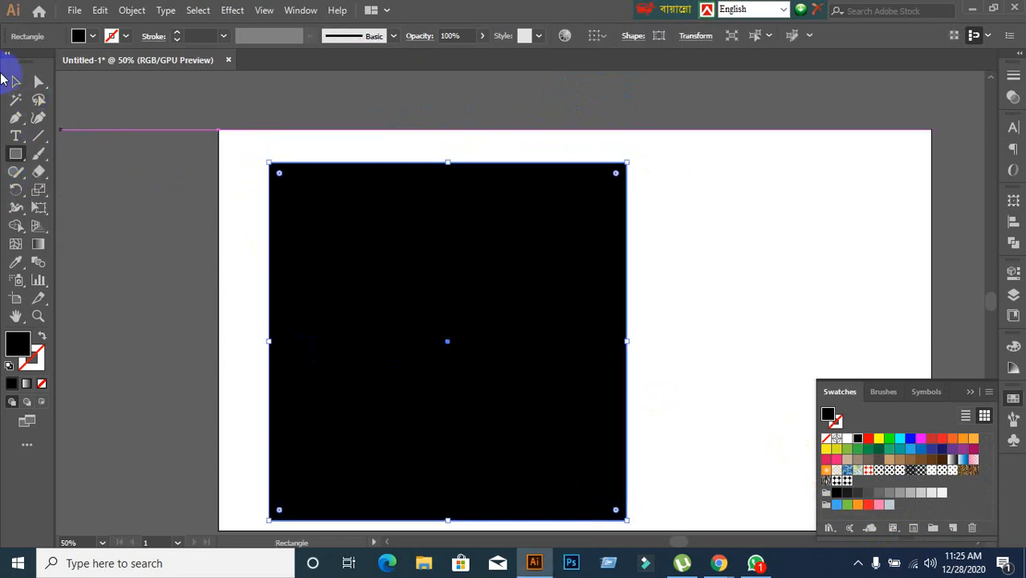
pyautogui.click(15, 82)
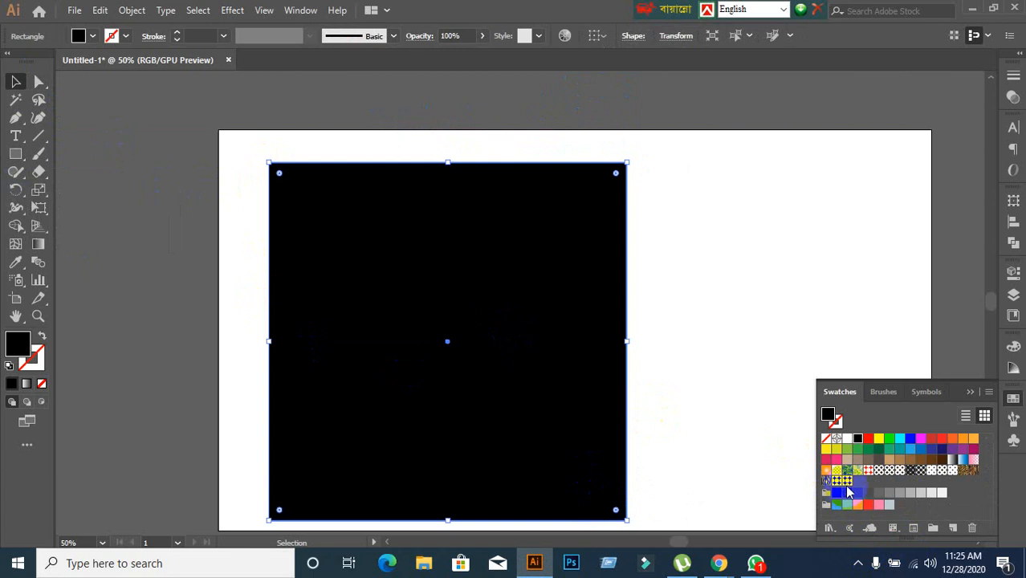
pyautogui.click(847, 481)
pyautogui.moveTo(601, 424); pyautogui.dragTo(630, 413)
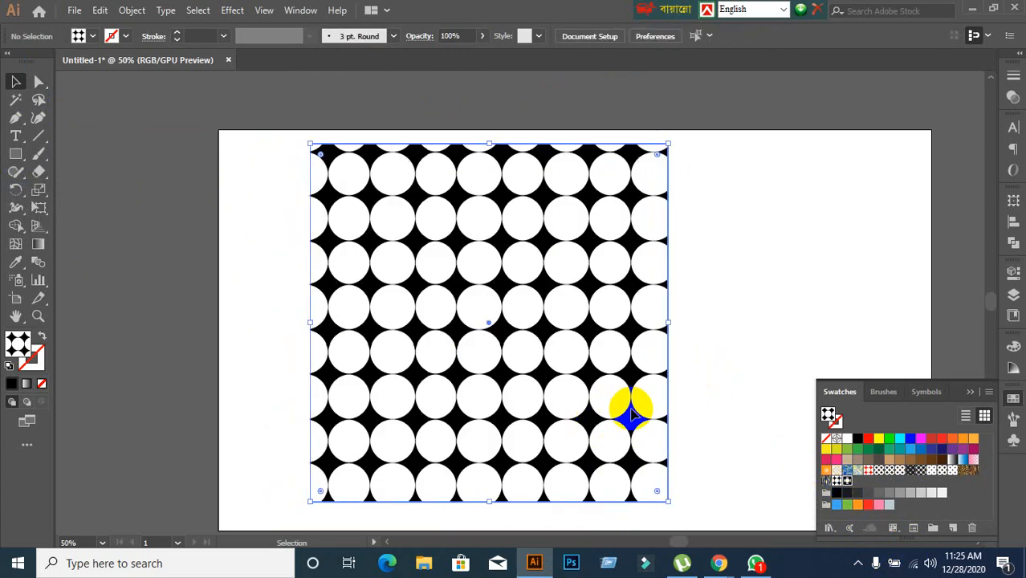
# Move the pattern-filled square a little right and up over the artboard's edge, and delete it
pyautogui.click(747, 425)
pyautogui.click(627, 376)
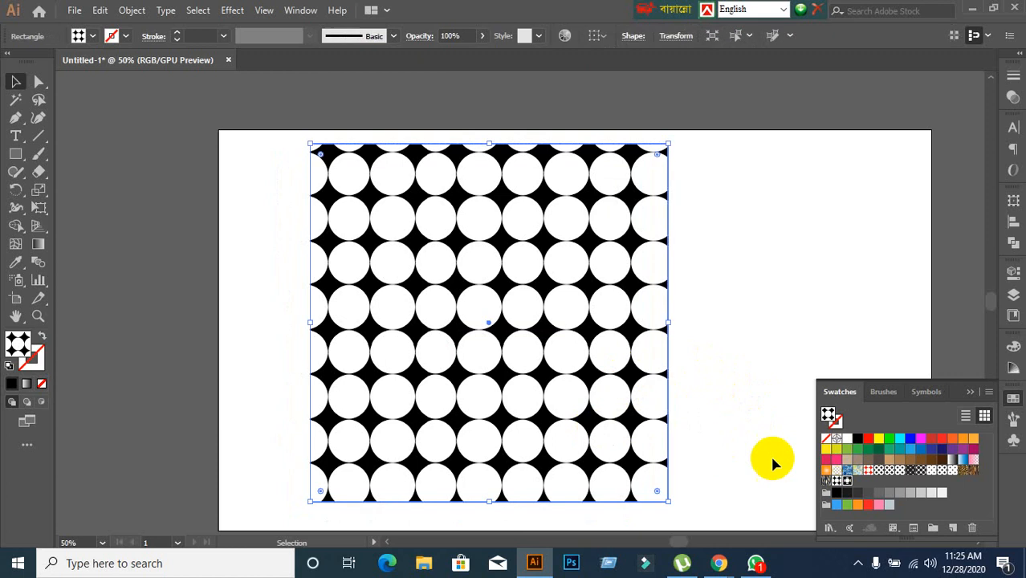
pyautogui.click(902, 475)
pyautogui.hotkey('ctrl', 'z')
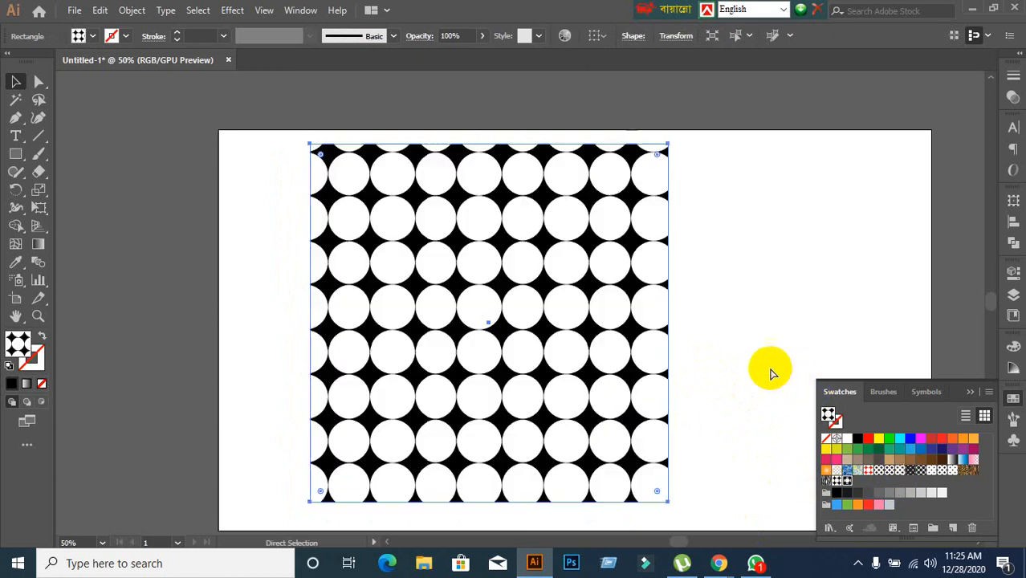
pyautogui.moveTo(600, 367); pyautogui.dragTo(615, 367)
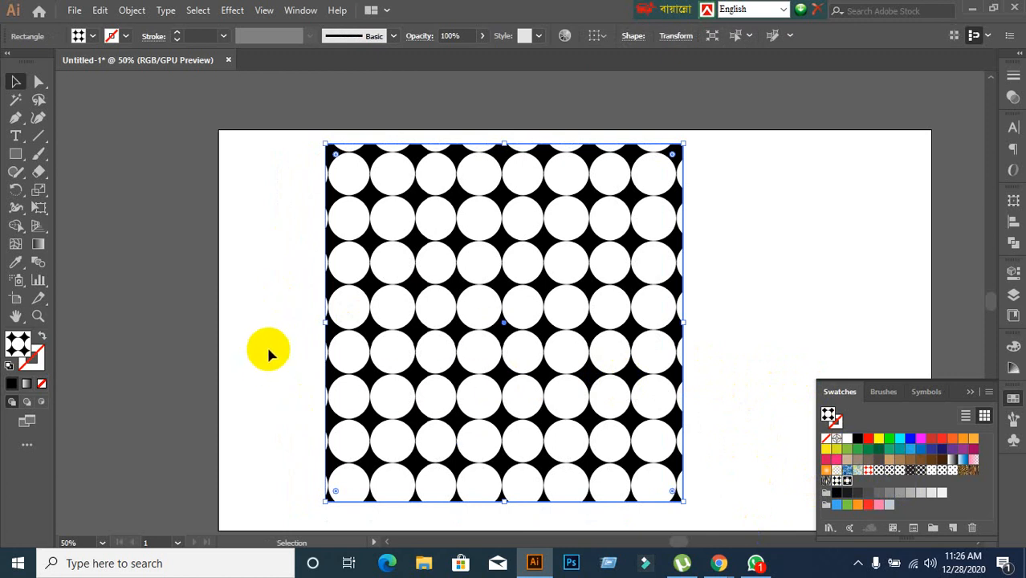
pyautogui.moveTo(411, 334); pyautogui.dragTo(435, 292)
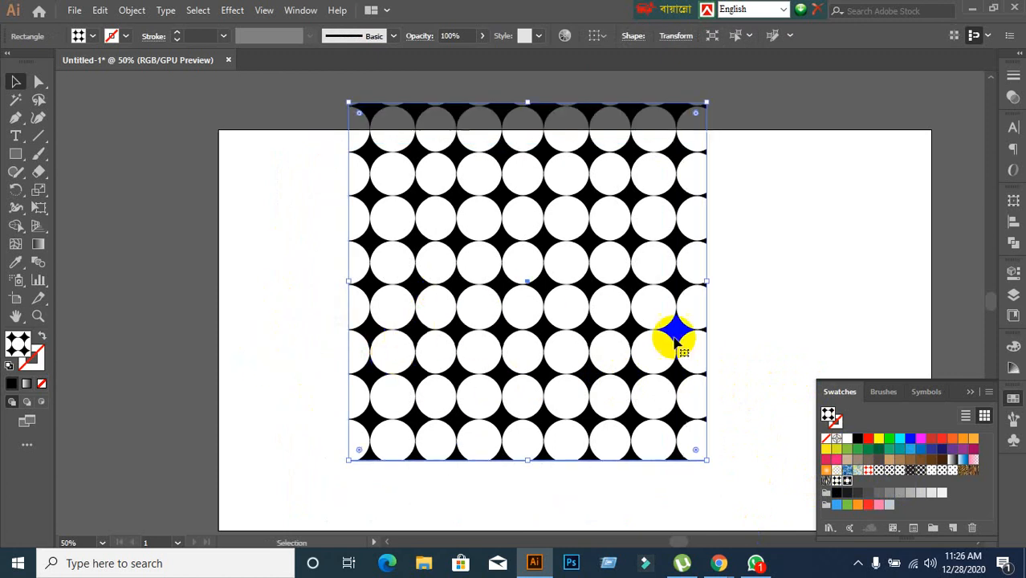
pyautogui.click(755, 344)
pyautogui.moveTo(533, 285); pyautogui.dragTo(536, 313)
pyautogui.press('Delete')
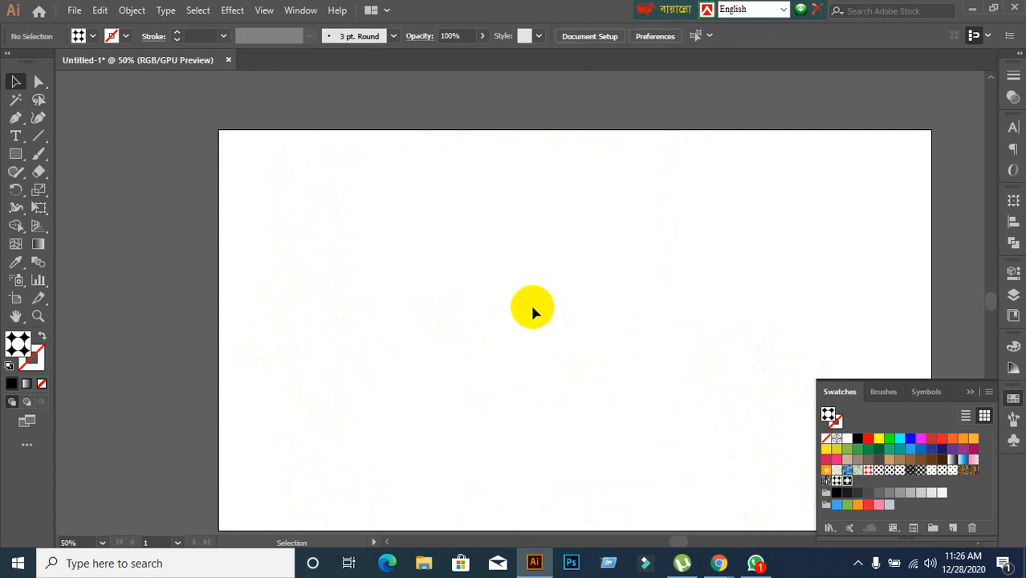
# Move the zebra-striped square from beside the artboard onto its right edge and delete it
pyautogui.scroll(-1, 529, 309)
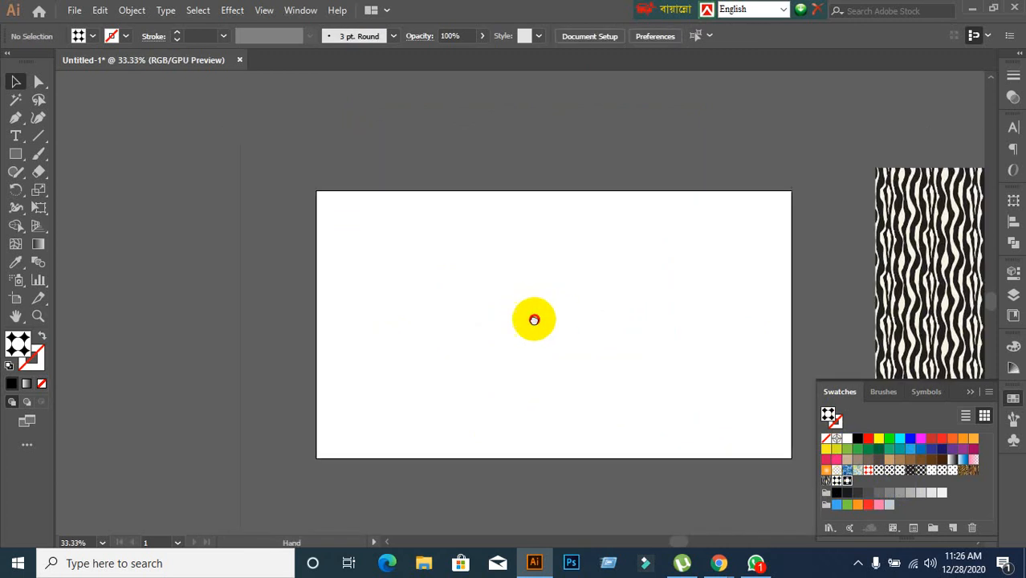
pyautogui.hscroll(3, 514, 325)
pyautogui.moveTo(728, 297); pyautogui.dragTo(527, 302)
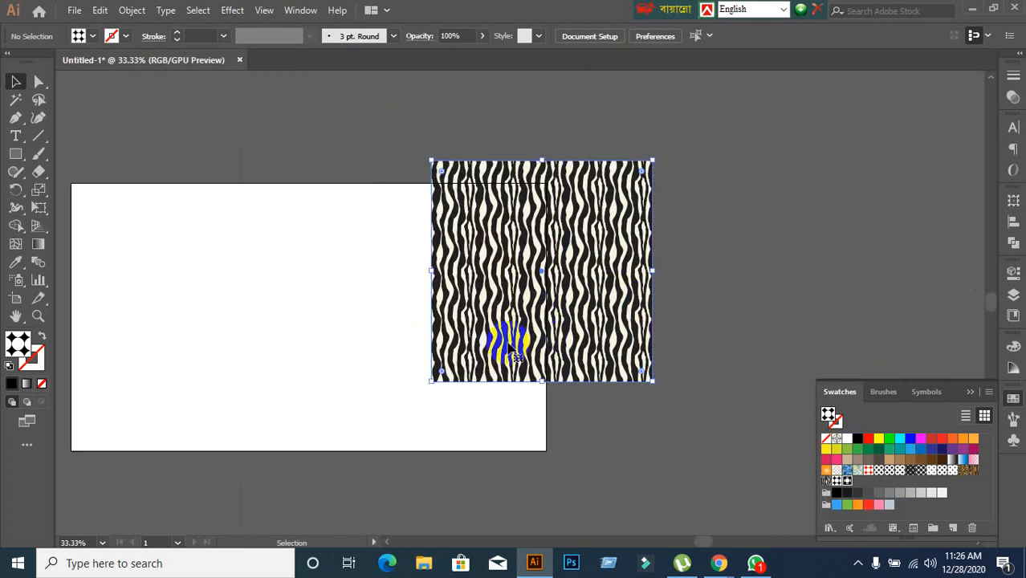
pyautogui.hscroll(-2, 417, 357)
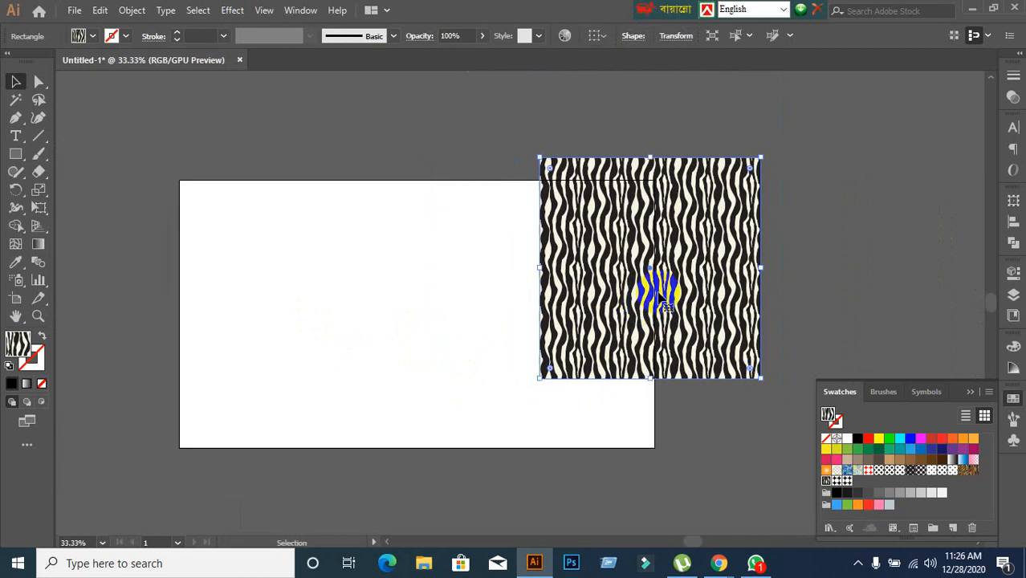
pyautogui.press('Delete')
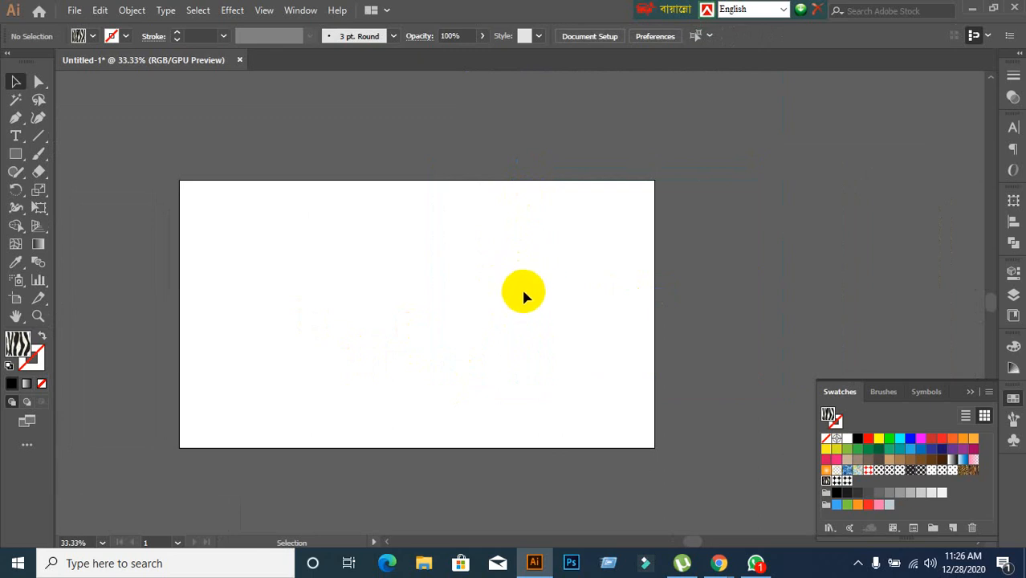
# Check the Google Meet call in Chrome, and back in Illustrator undo the deletion of the zebra-striped square
pyautogui.click(719, 562)
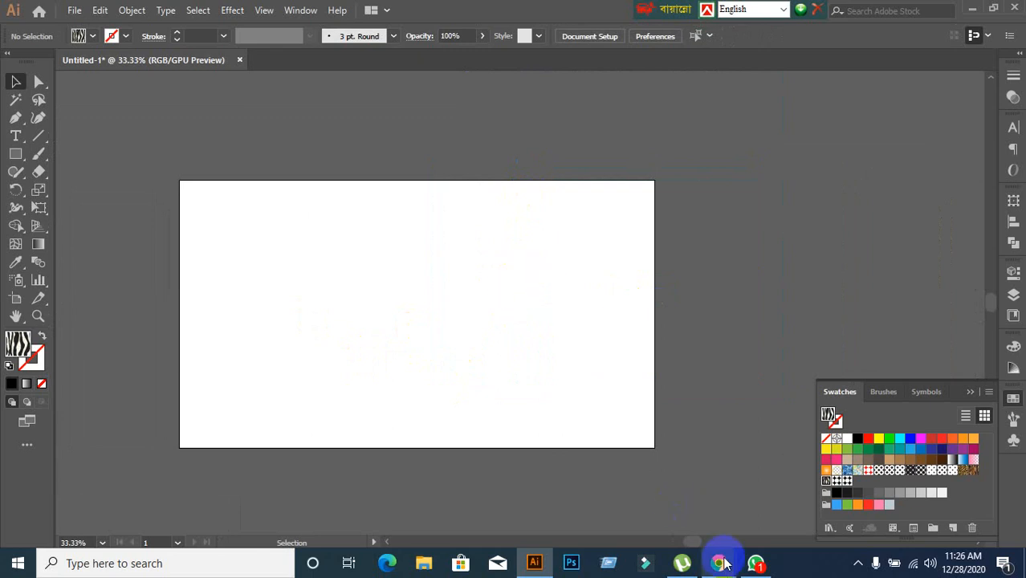
pyautogui.click(616, 517)
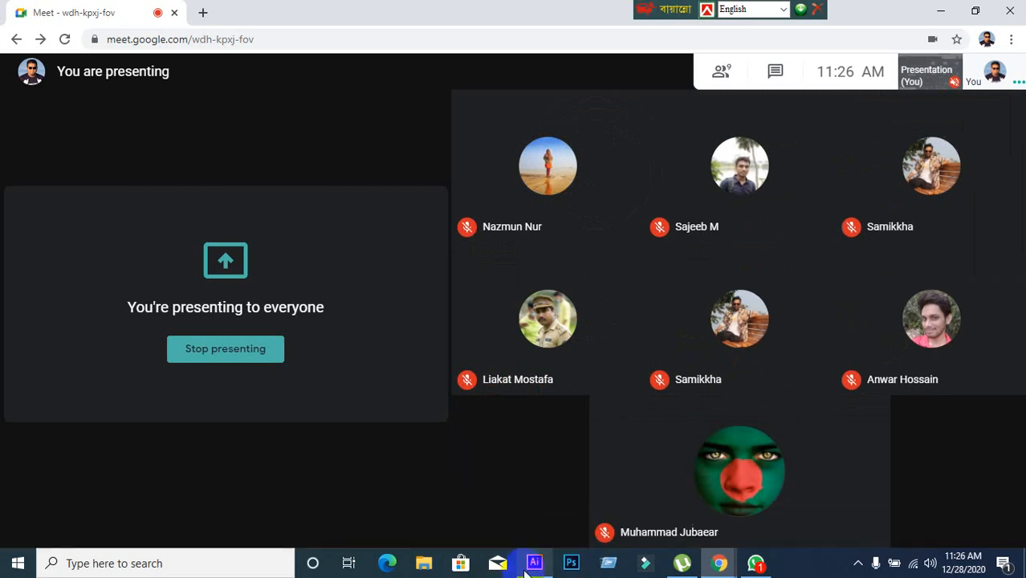
pyautogui.click(504, 530)
pyautogui.hotkey('ctrl', 'z')
pyautogui.click(485, 428)
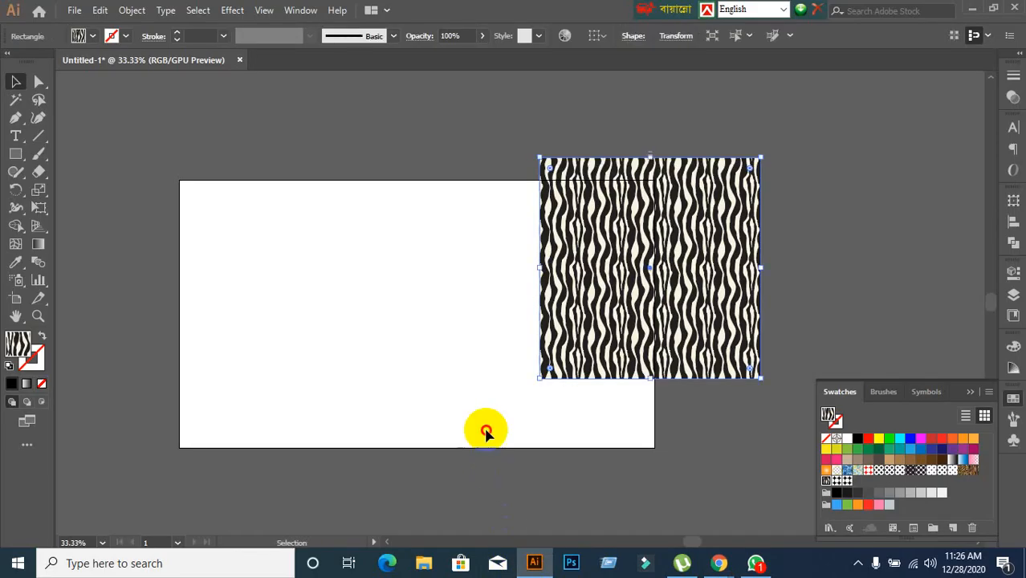
# Move the zebra-striped square completely off the artboard, beyond its upper right corner, and deselect it
pyautogui.moveTo(651, 360); pyautogui.dragTo(502, 274)
pyautogui.moveTo(472, 238); pyautogui.dragTo(715, 207)
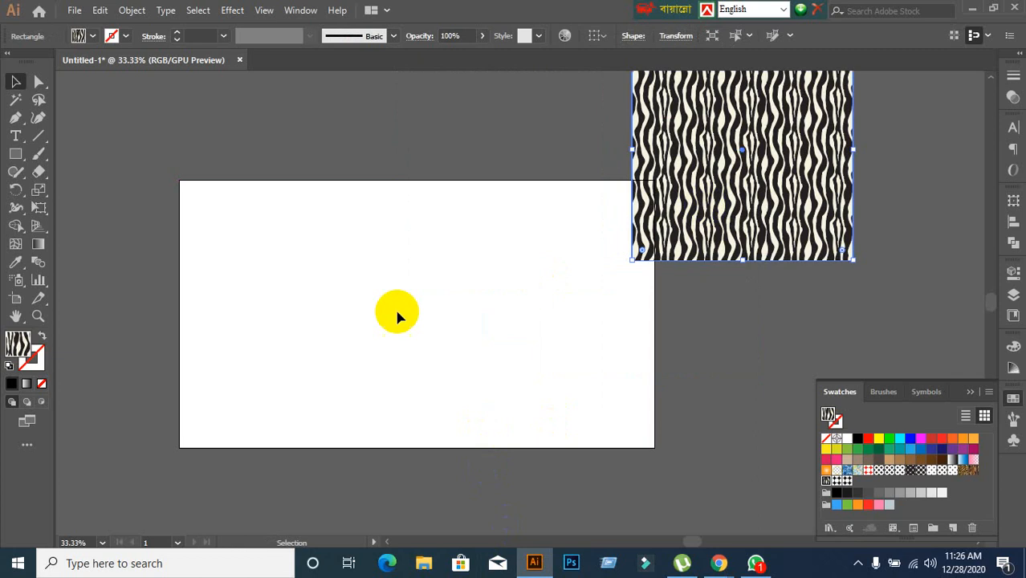
pyautogui.click(421, 325)
pyautogui.moveTo(717, 163); pyautogui.dragTo(815, 181)
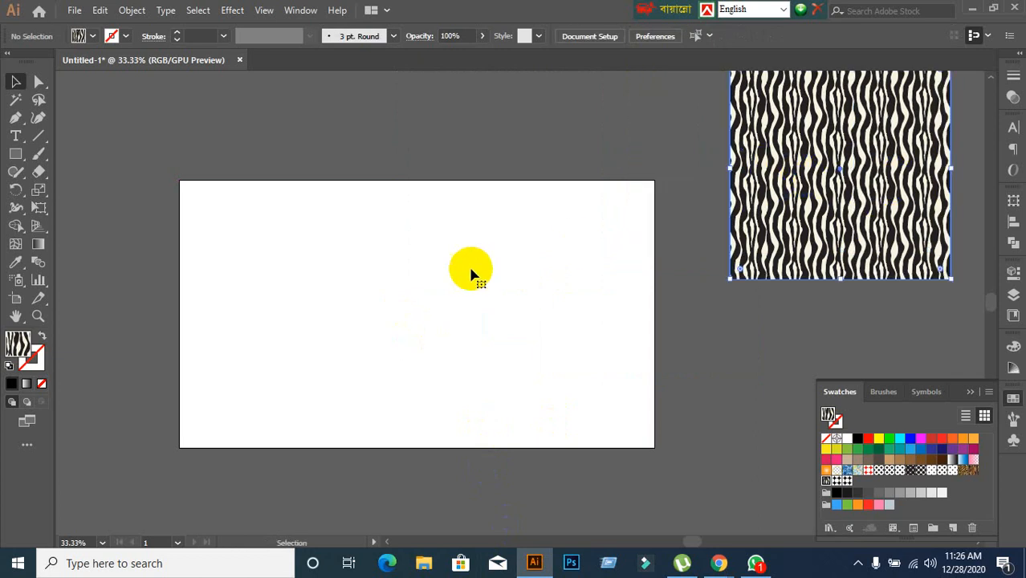
pyautogui.click(361, 334)
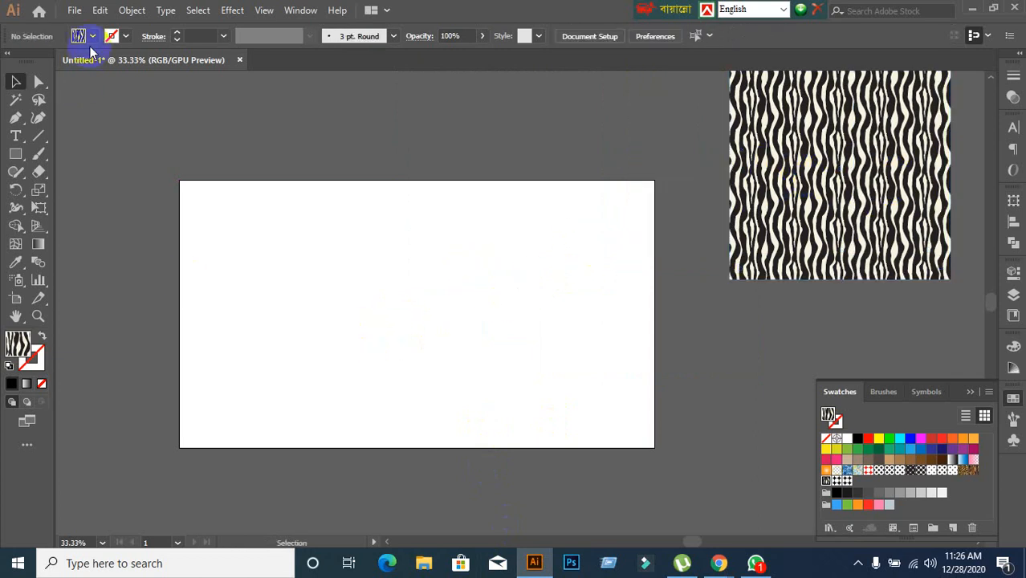
# Start a new document and set its width and height to 1080 px each
pyautogui.click(74, 11)
pyautogui.click(327, 218)
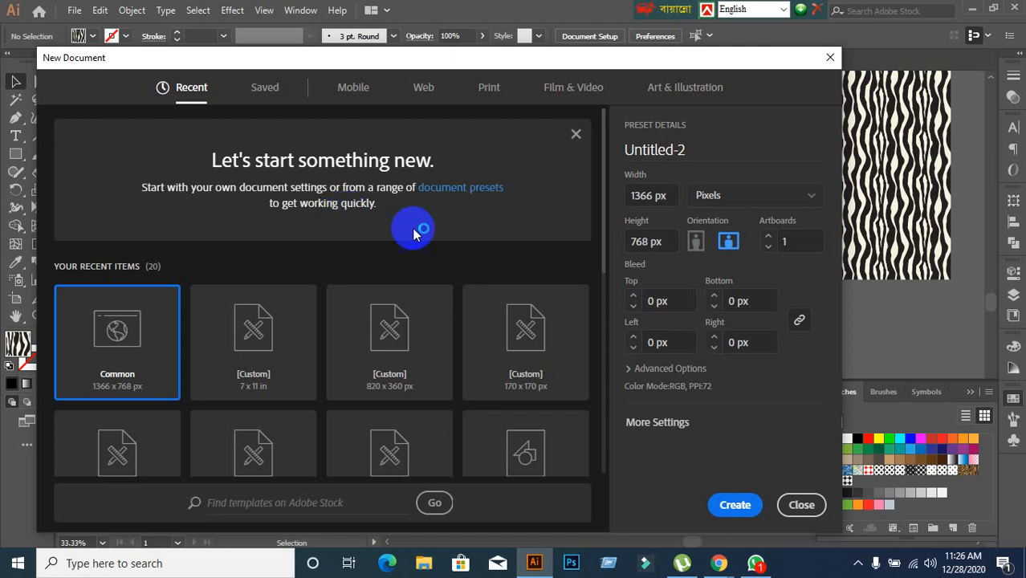
pyautogui.click(666, 196)
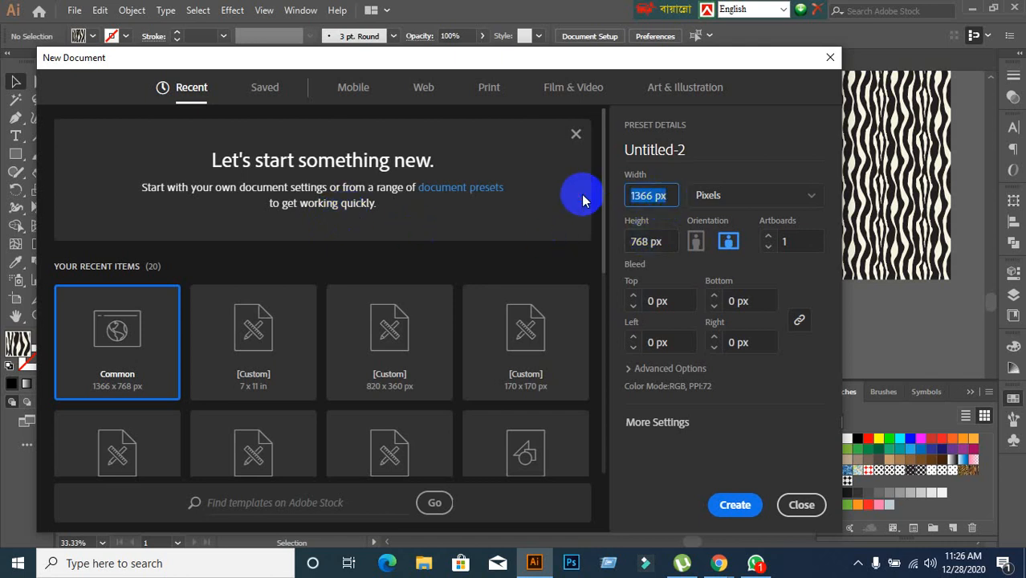
pyautogui.write('1080')
pyautogui.press('Tab')
pyautogui.write('10')
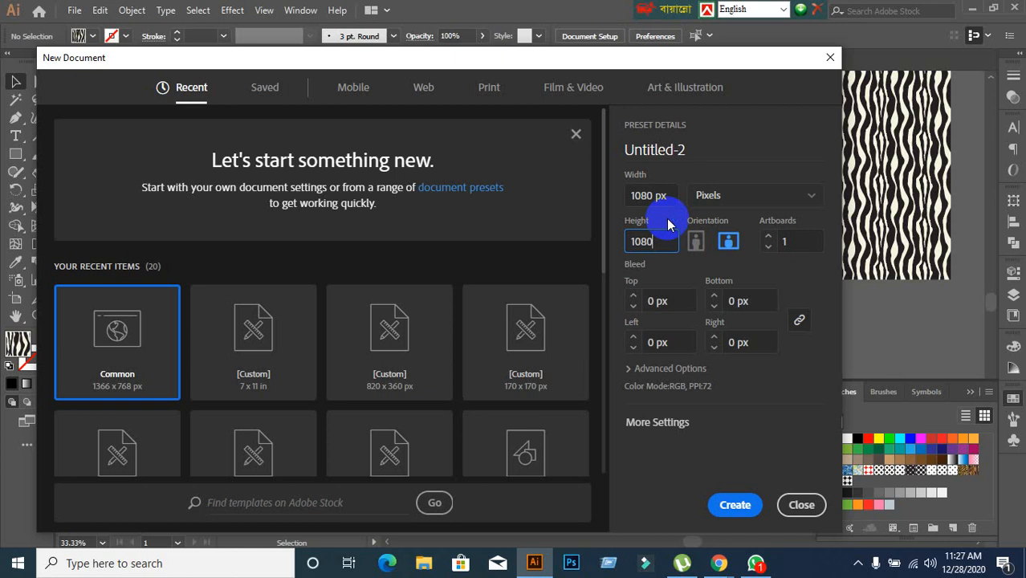
# Keep RGB Color as color mode and Screen (72 ppi) as raster effects in the advanced options, and create the document
pyautogui.click(684, 371)
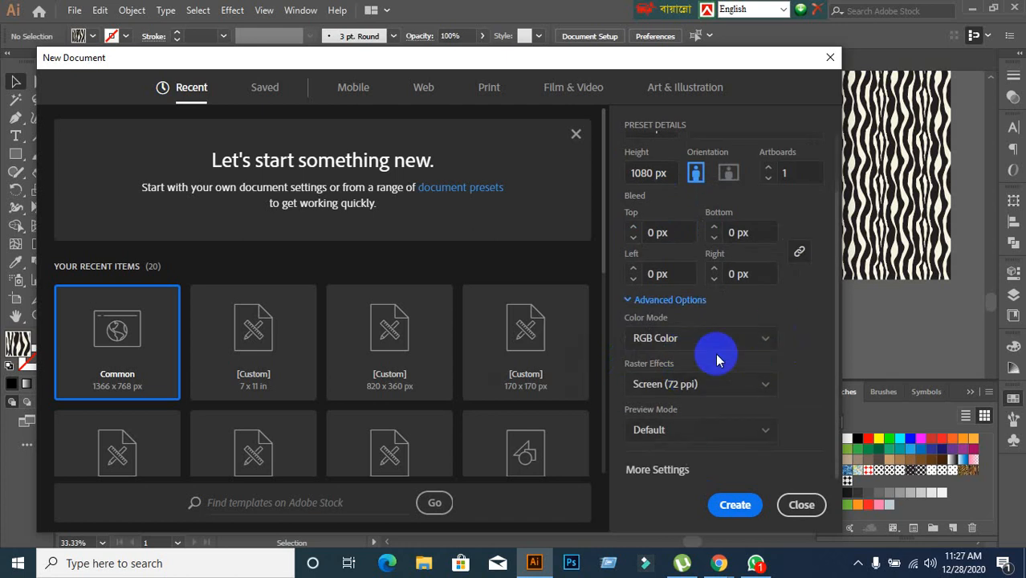
pyautogui.click(698, 350)
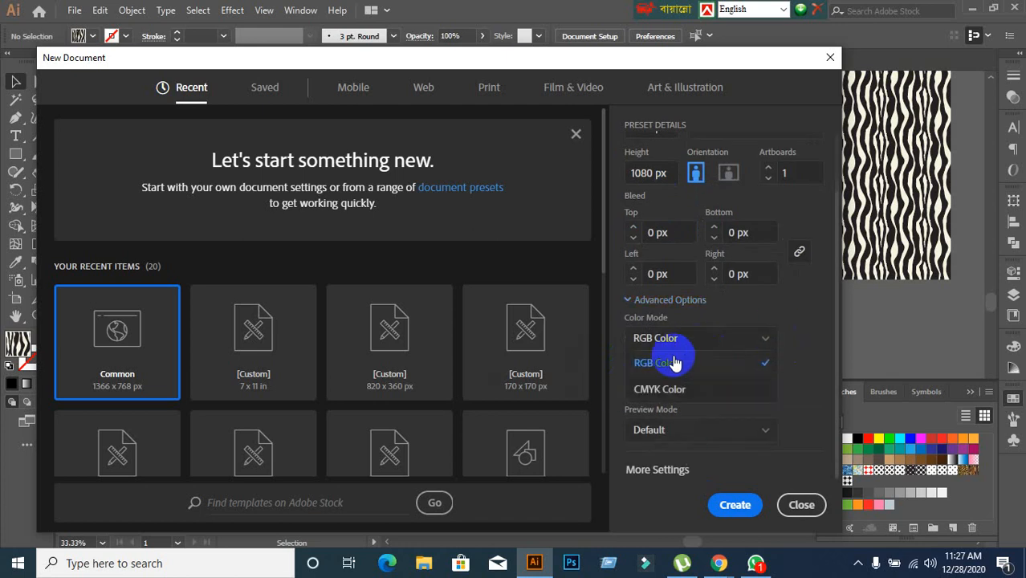
pyautogui.click(675, 362)
pyautogui.click(677, 341)
pyautogui.click(672, 362)
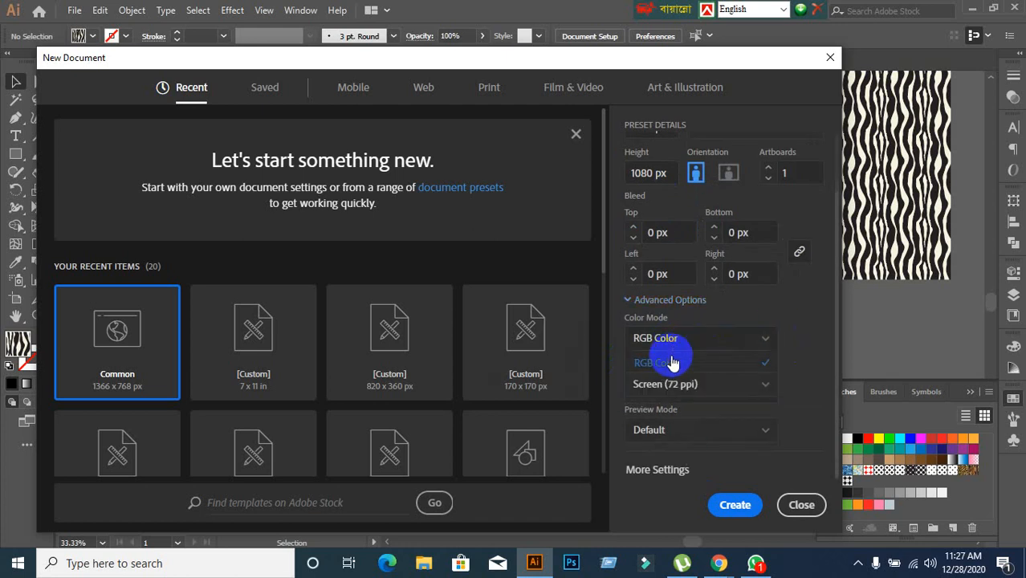
pyautogui.click(733, 387)
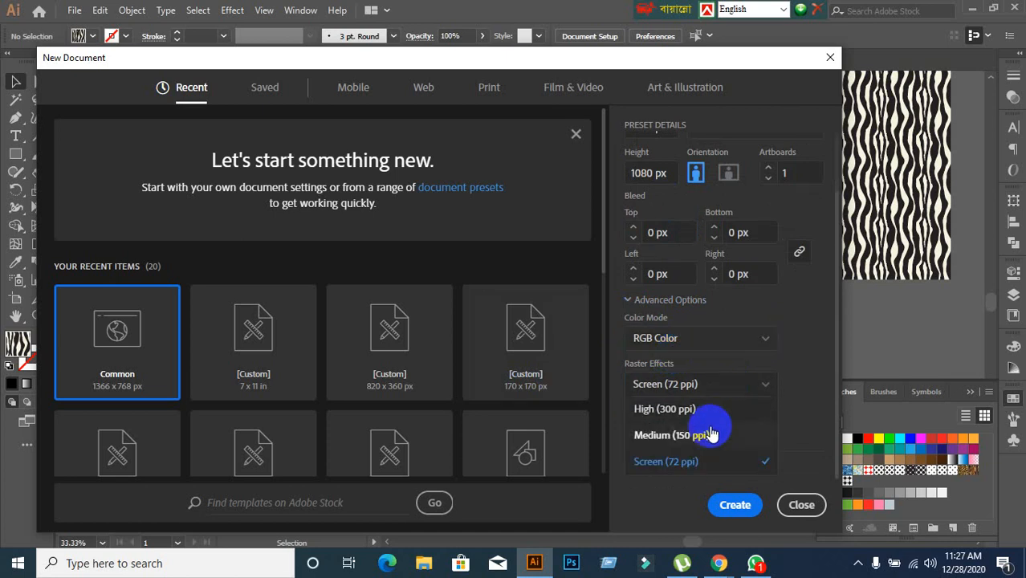
pyautogui.click(699, 461)
pyautogui.click(730, 503)
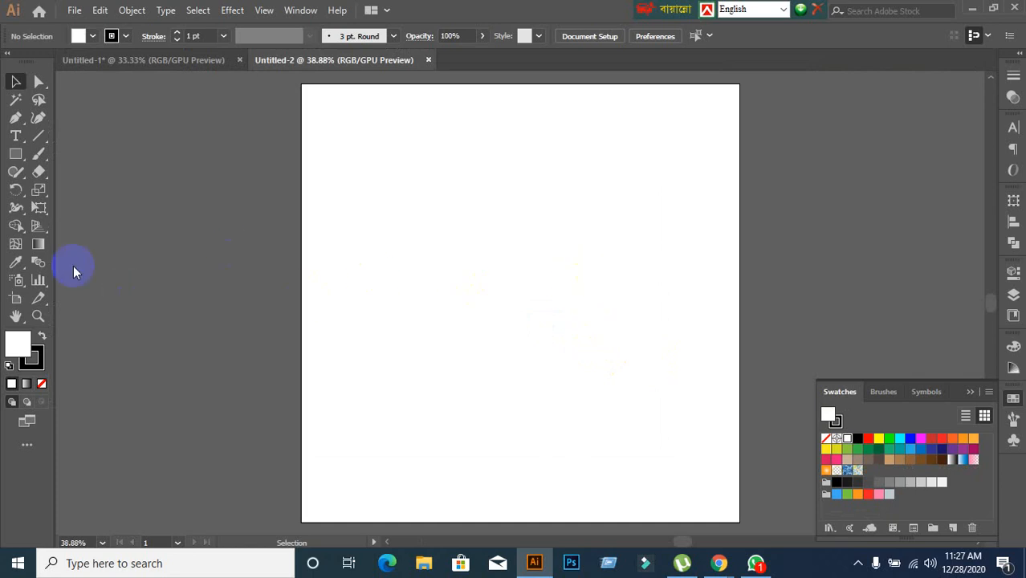
# Activate the Rectangle tool and dismiss its size dialog without drawing anything
pyautogui.click(16, 154)
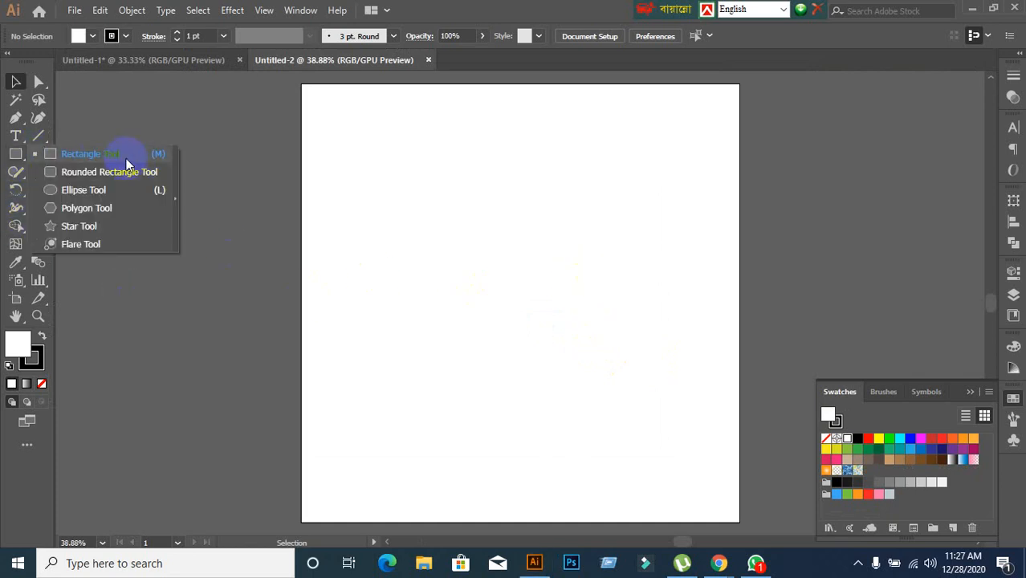
pyautogui.click(120, 156)
pyautogui.click(173, 219)
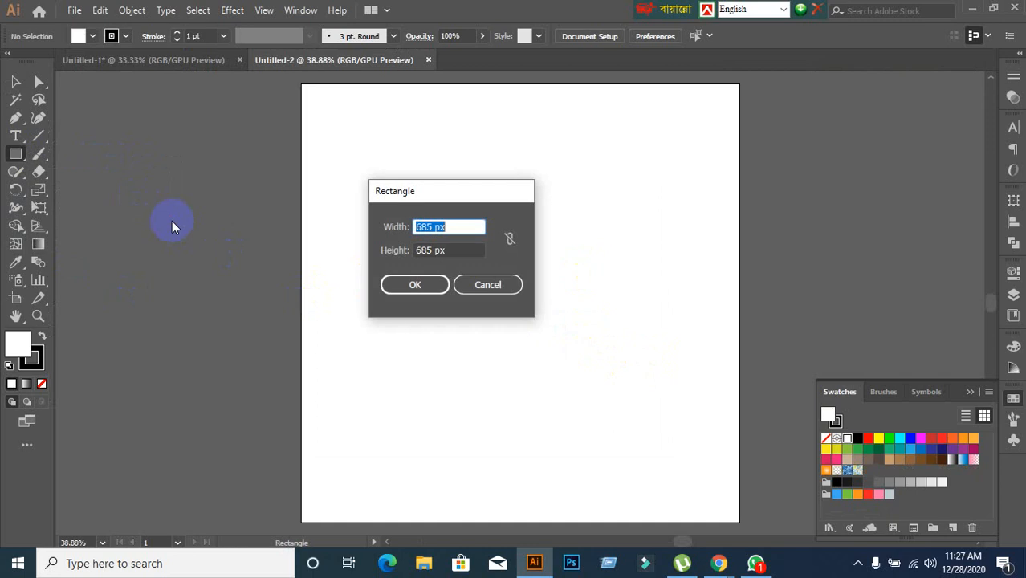
pyautogui.moveTo(472, 191); pyautogui.dragTo(657, 181)
pyautogui.click(672, 275)
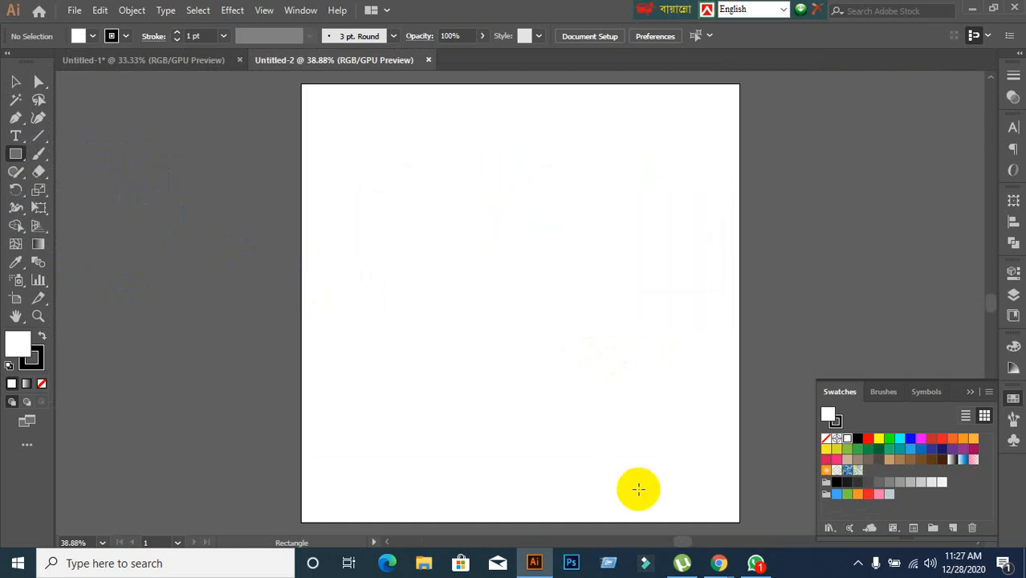
# Look at the Google Meet call in Chrome and return to the new Illustrator document
pyautogui.moveTo(717, 562)
pyautogui.click(647, 504)
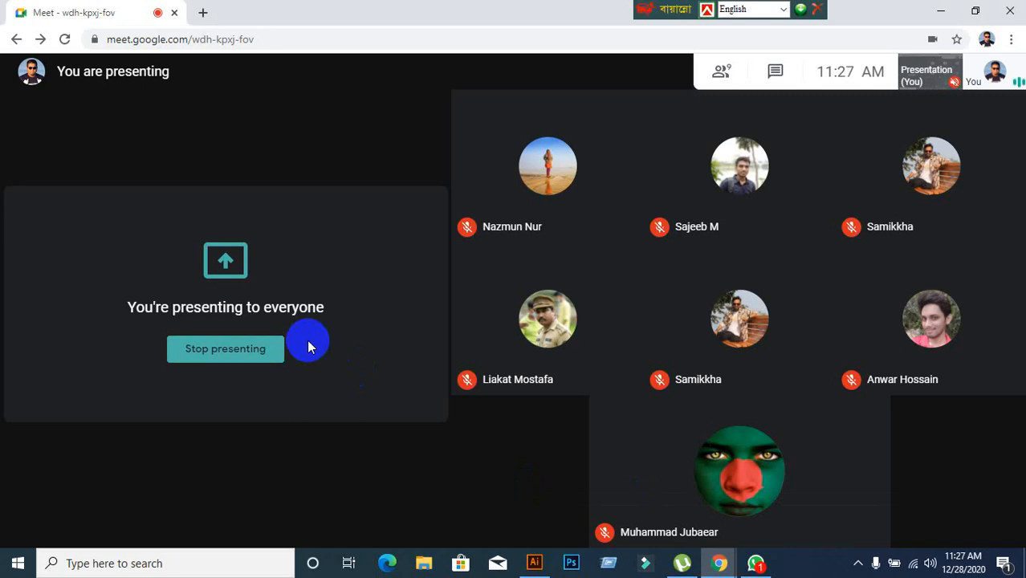
pyautogui.click(538, 565)
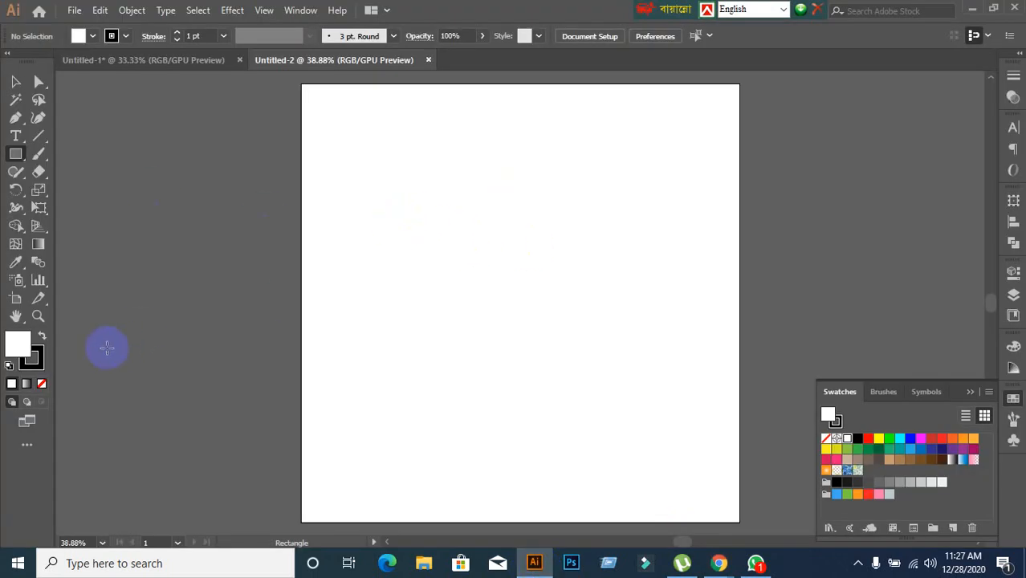
# Set the stroke to none and create a 1080 by 1080 px white rectangle starting inside the artboard
pyautogui.click(37, 366)
pyautogui.click(42, 382)
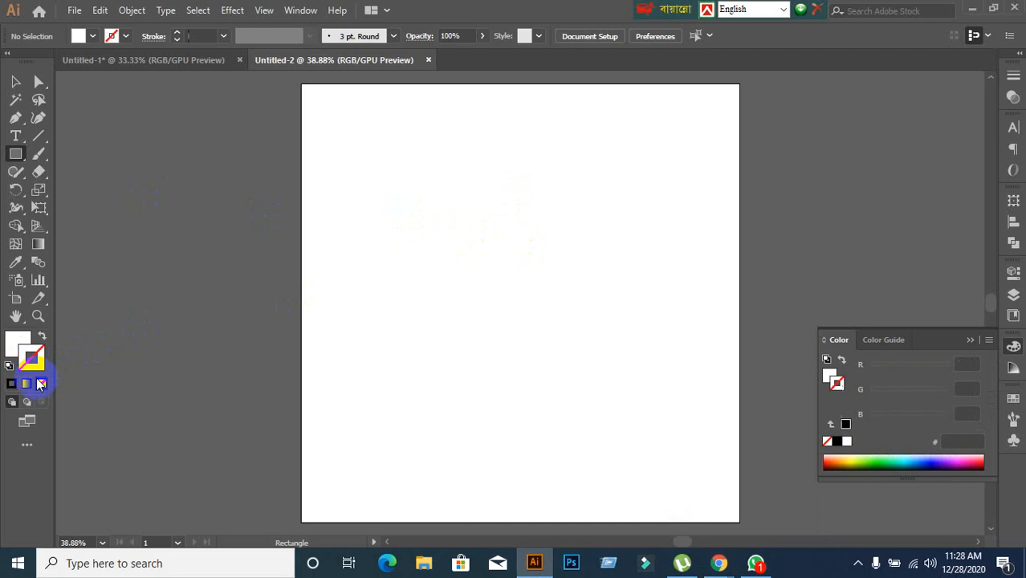
pyautogui.click(7, 347)
pyautogui.click(405, 242)
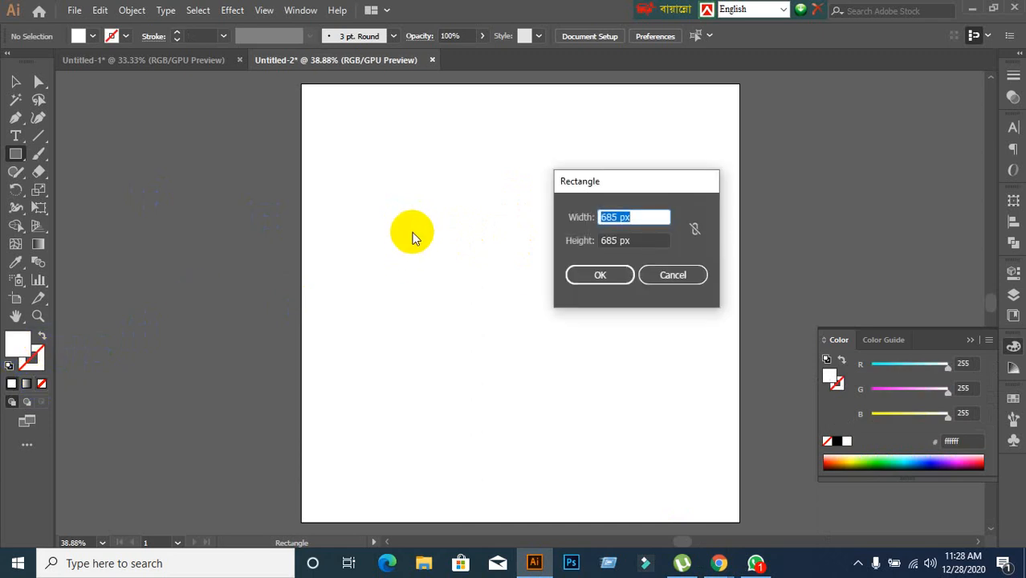
pyautogui.write('1080')
pyautogui.press('Tab')
pyautogui.write('10')
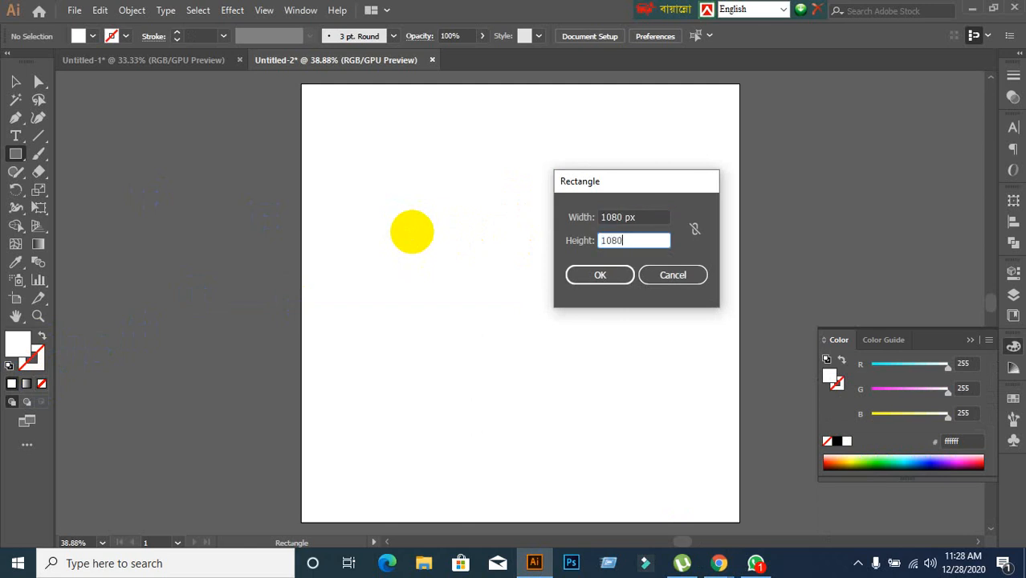
pyautogui.click(611, 274)
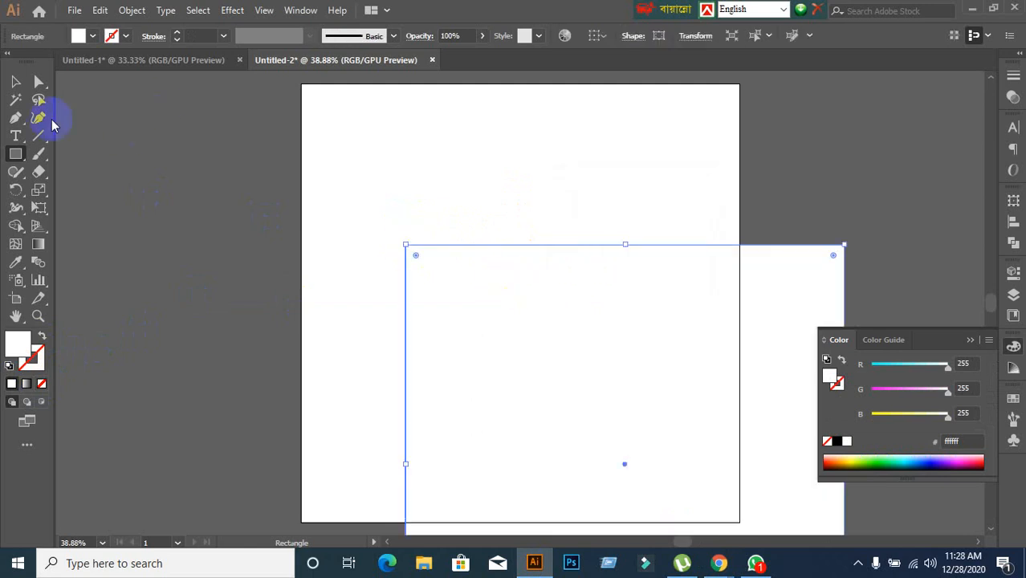
# Fill the 1080 px square with black and shift it slightly up and left
pyautogui.click(15, 83)
pyautogui.click(92, 36)
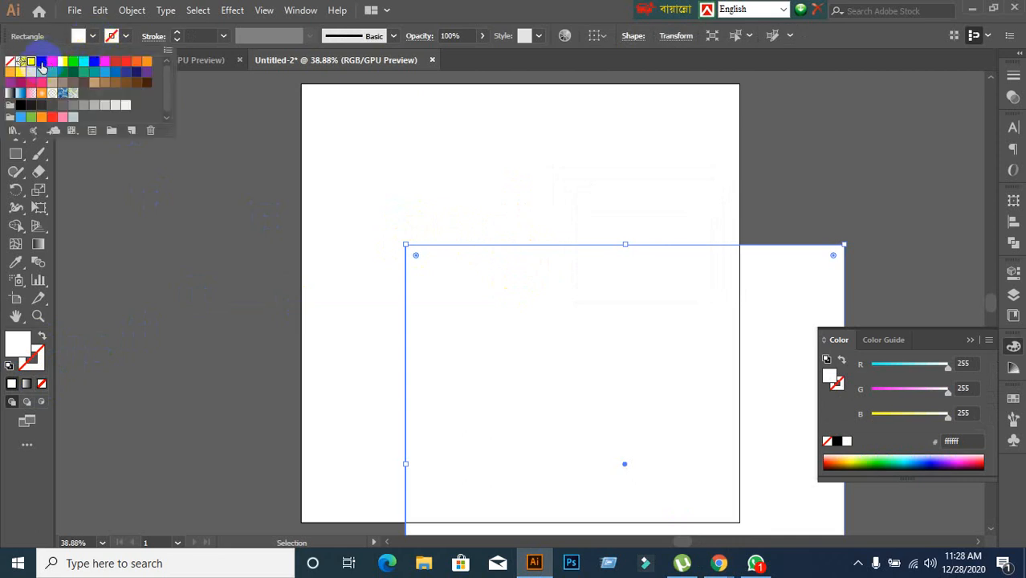
pyautogui.click(41, 63)
pyautogui.click(647, 199)
pyautogui.moveTo(624, 379); pyautogui.dragTo(593, 344)
# Align the black square to the artboard, centring it vertically and horizontally, and deselect it
pyautogui.click(1012, 217)
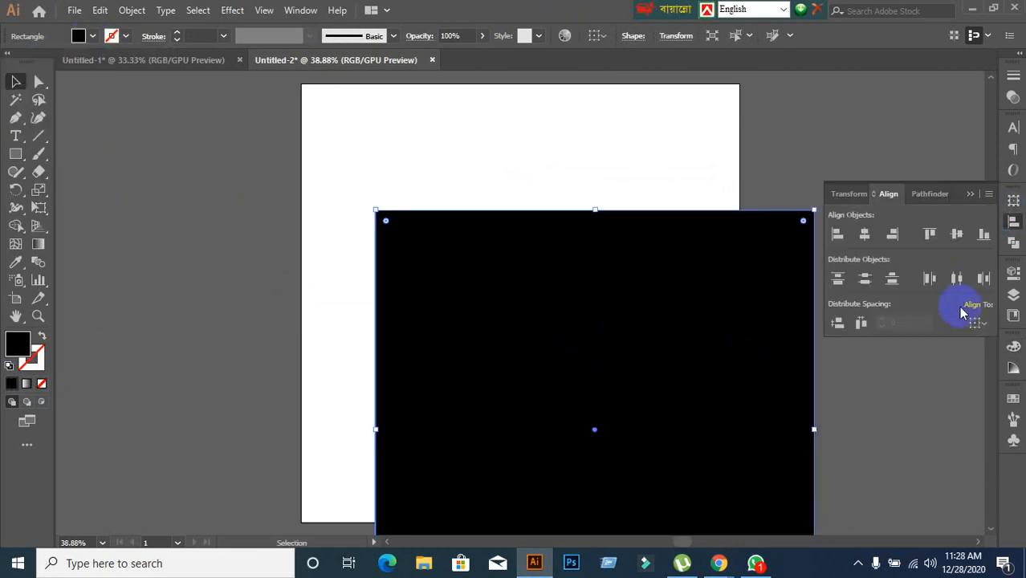
pyautogui.click(975, 323)
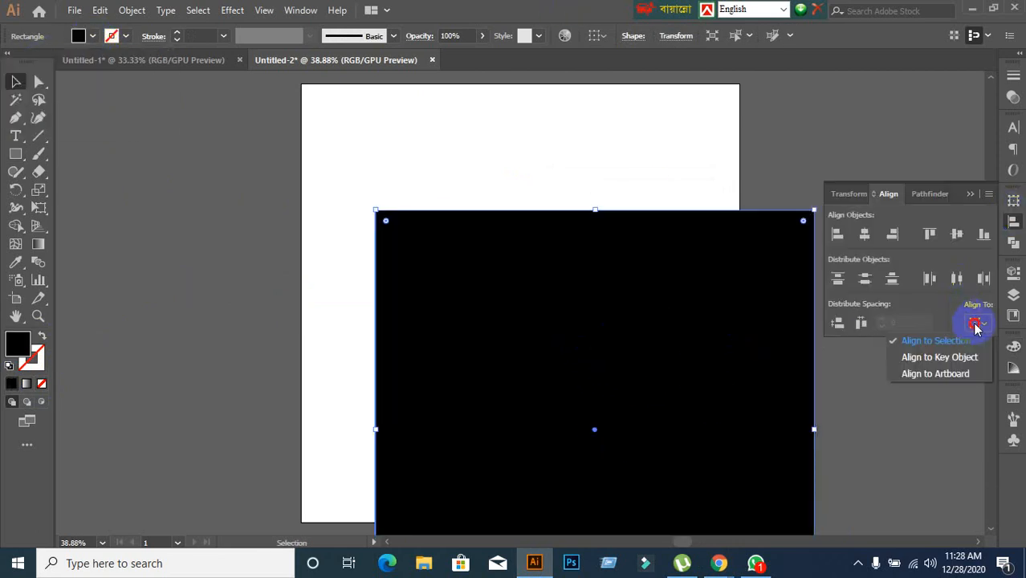
pyautogui.click(966, 377)
pyautogui.click(956, 233)
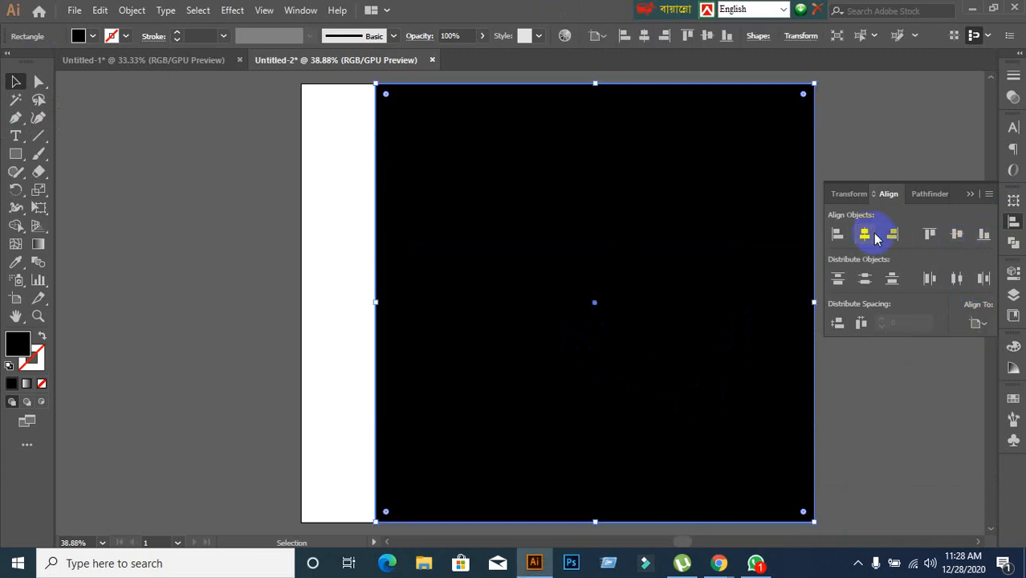
pyautogui.click(865, 234)
pyautogui.click(806, 371)
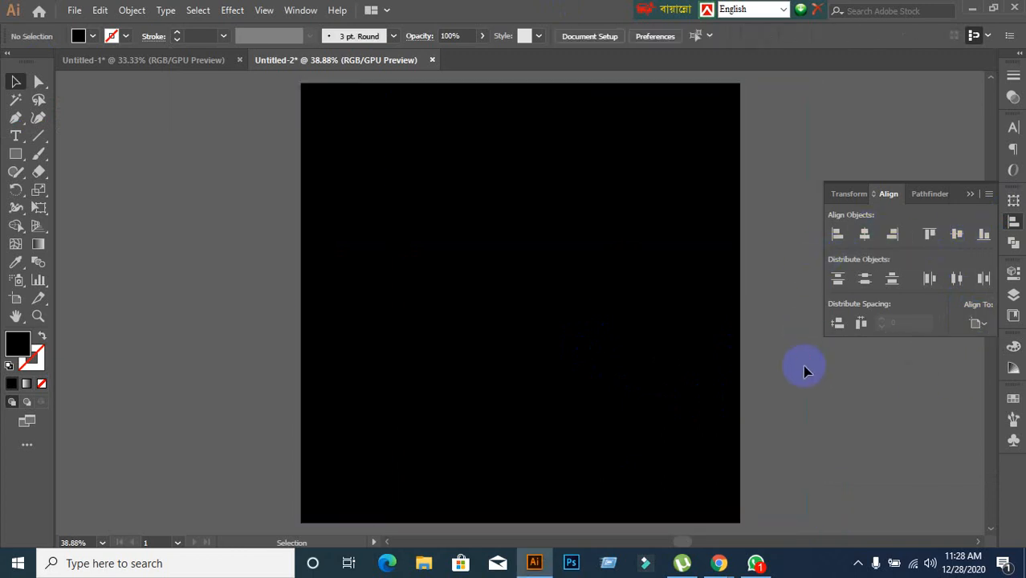
pyautogui.click(602, 360)
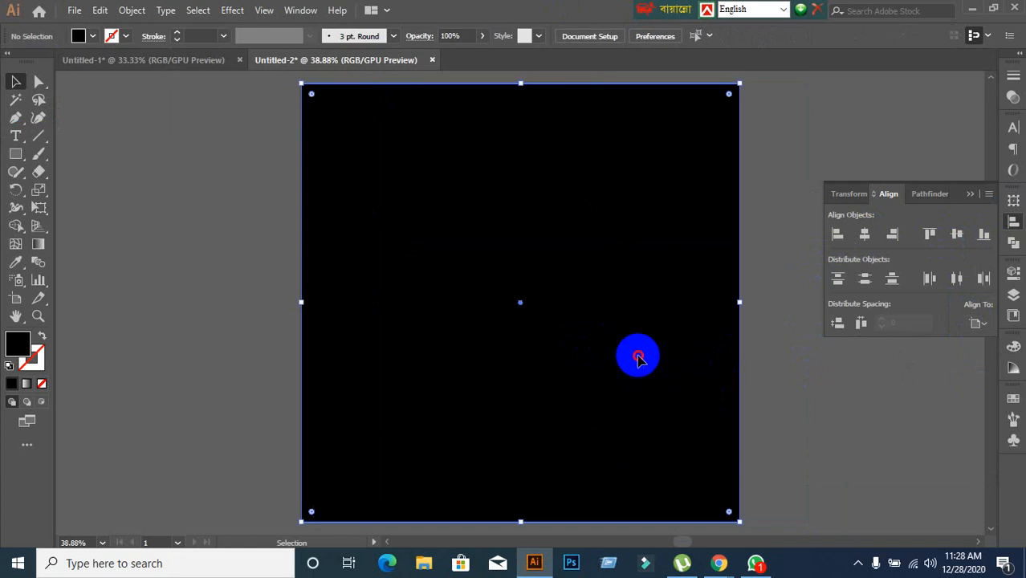
pyautogui.click(852, 475)
pyautogui.click(756, 563)
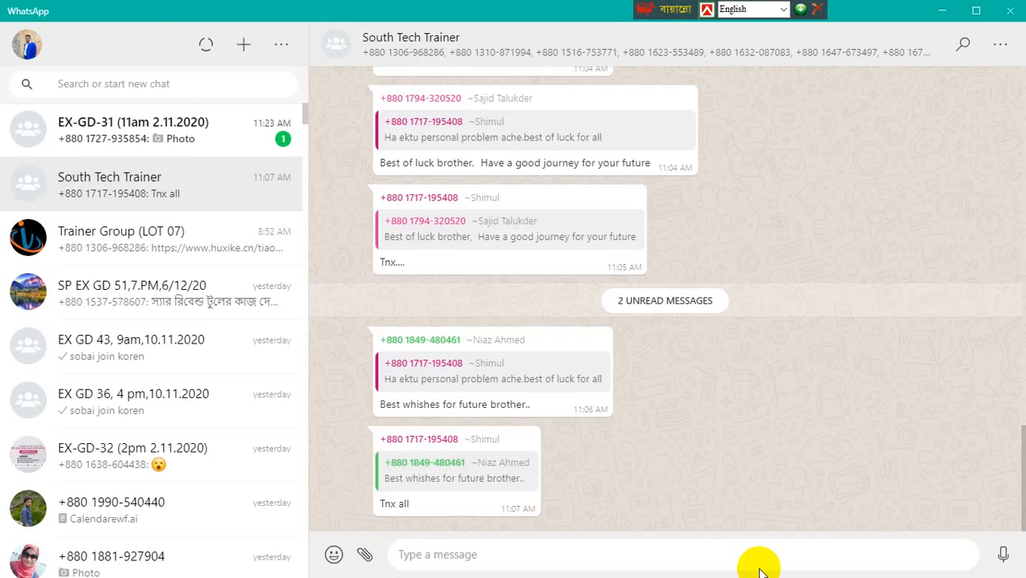
pyautogui.click(942, 10)
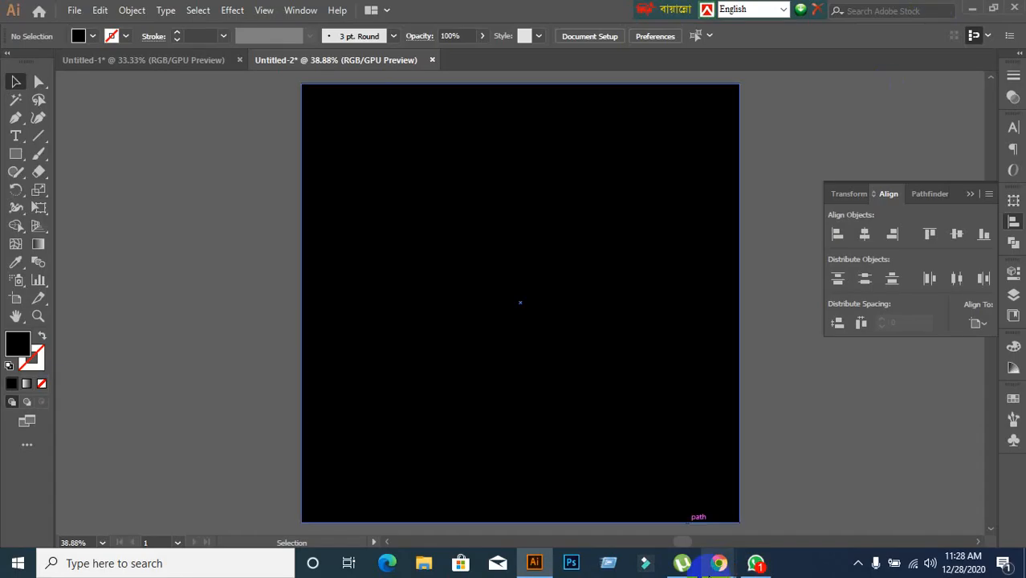
pyautogui.click(613, 508)
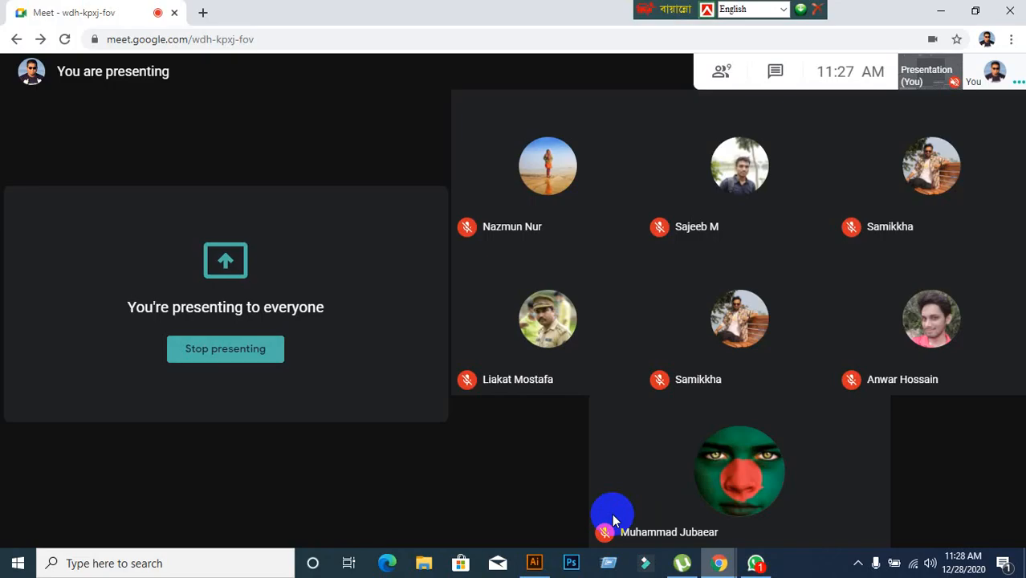
pyautogui.click(203, 14)
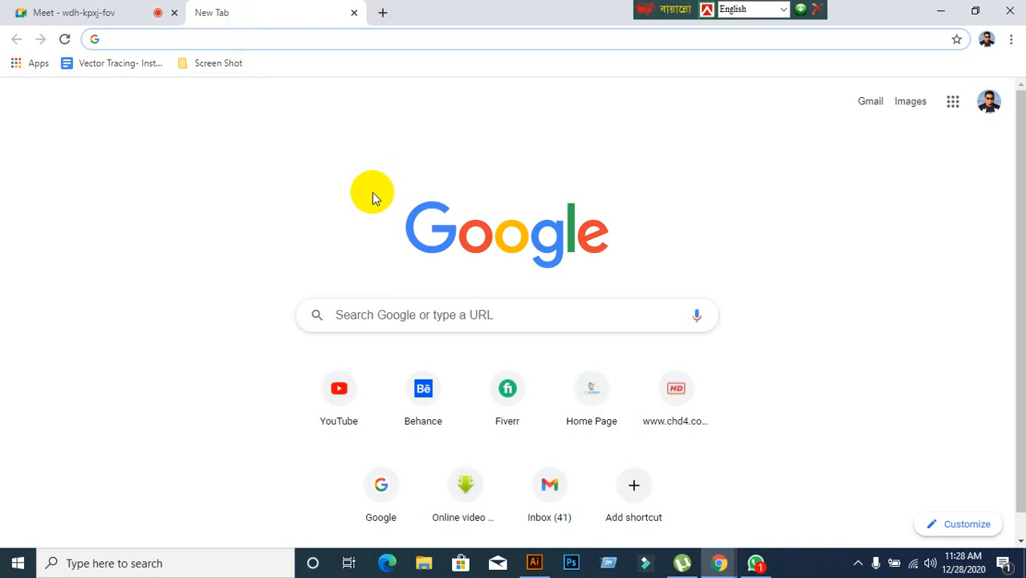
pyautogui.write('www.un')
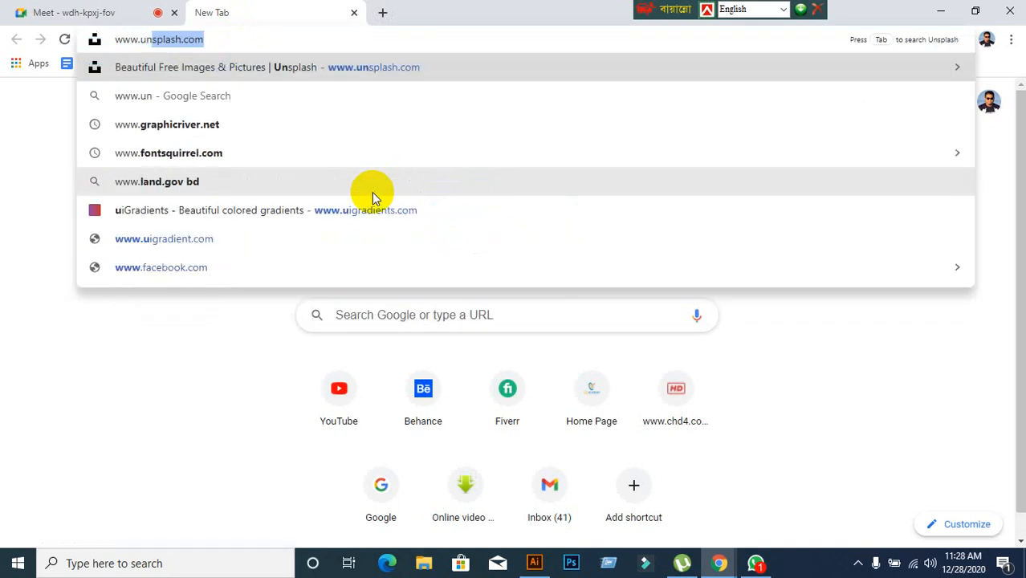
pyautogui.press('Return')
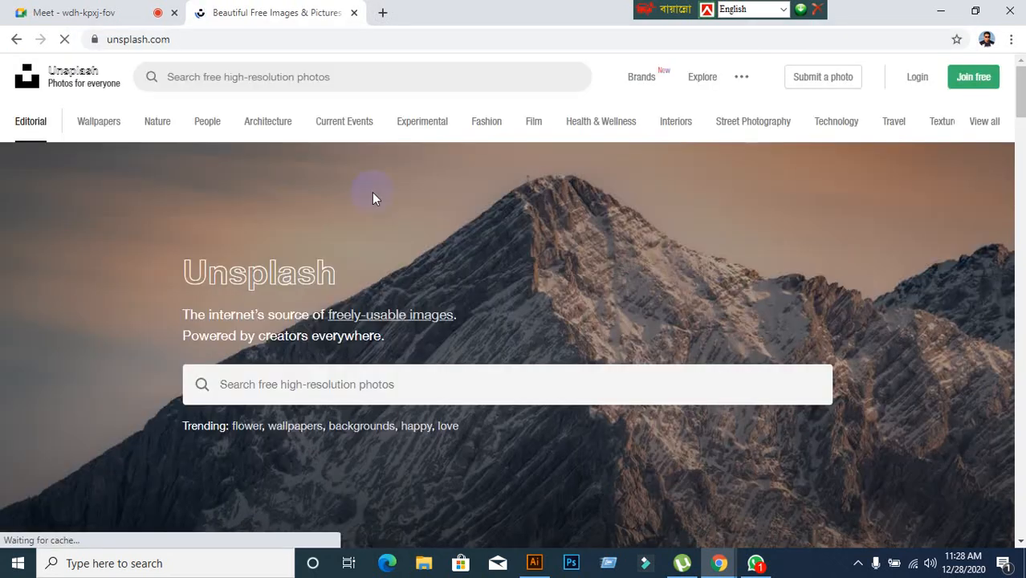
# Search Unsplash for photos using the suggested term "burger king"
pyautogui.click(349, 383)
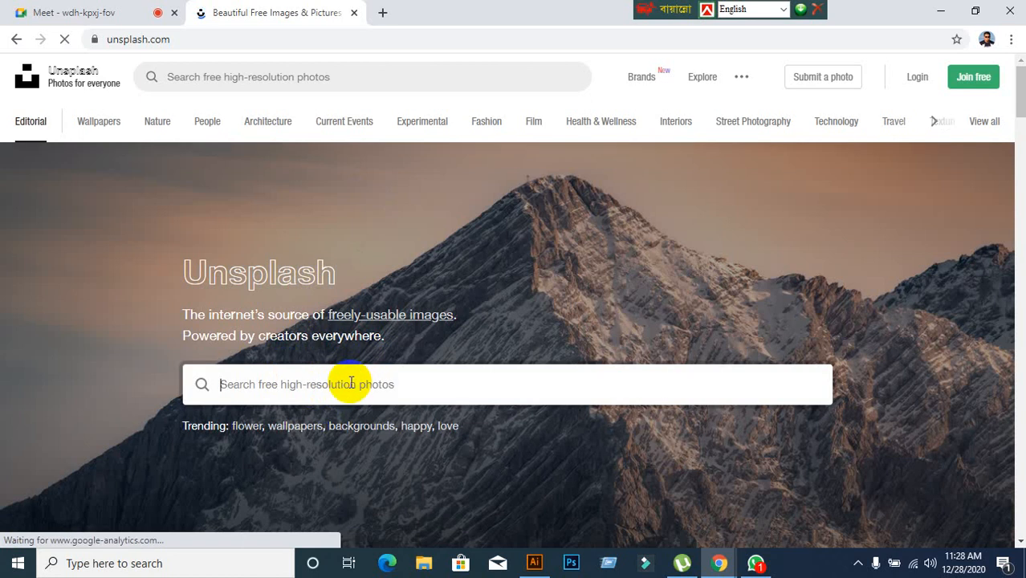
pyautogui.write('bu')
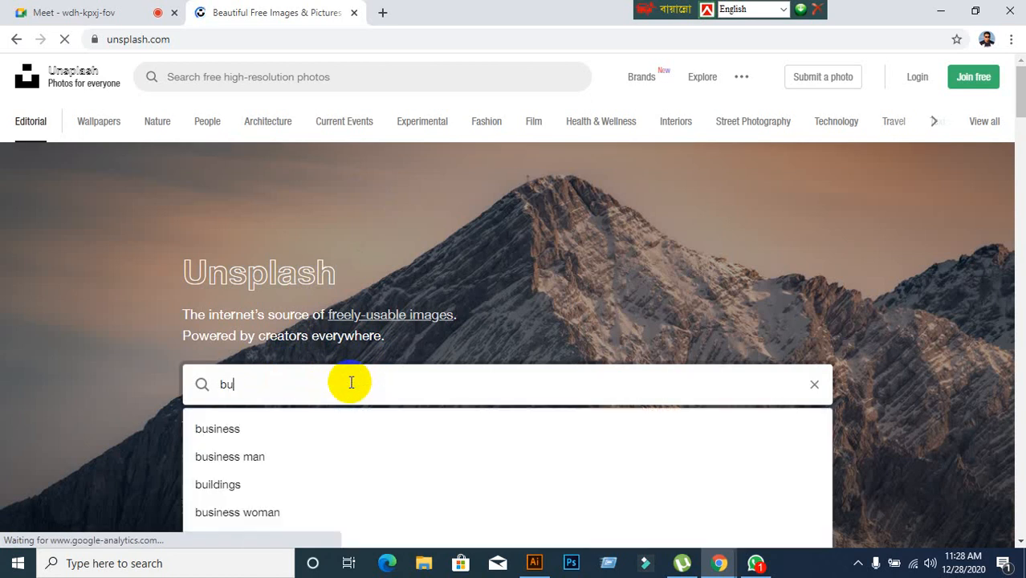
pyautogui.write('g')
pyautogui.press('BackSpace')
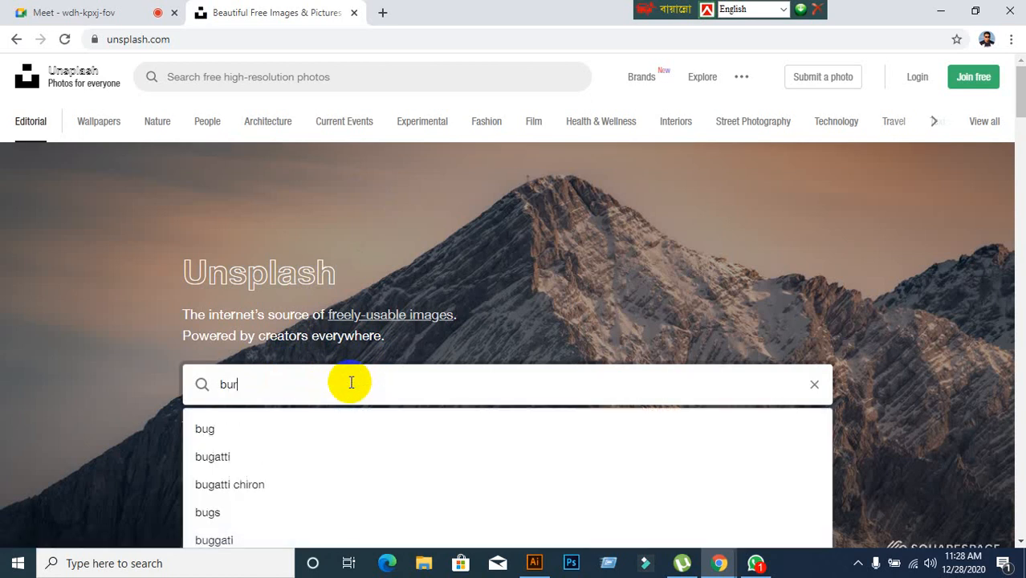
pyautogui.write('r')
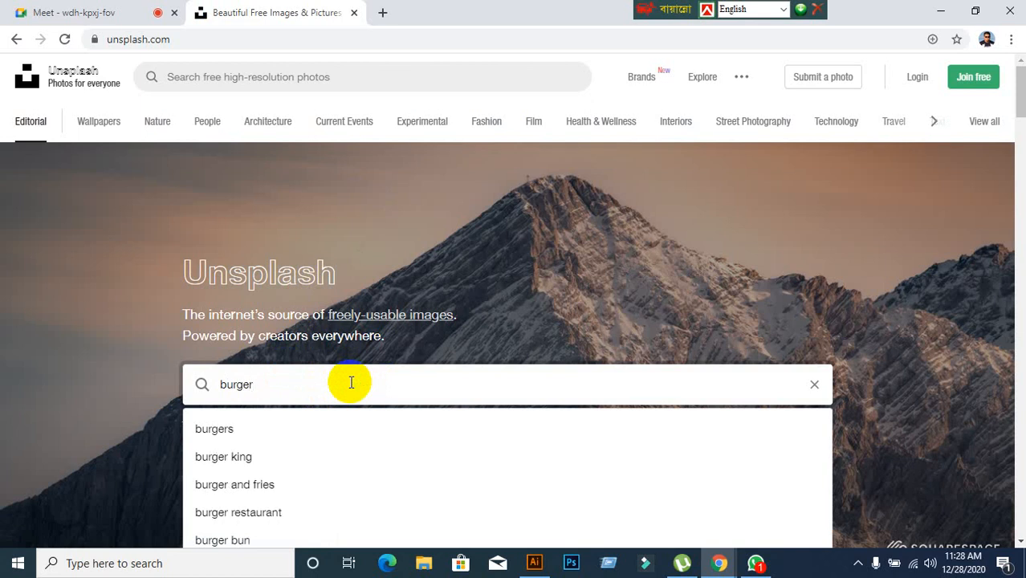
pyautogui.click(244, 457)
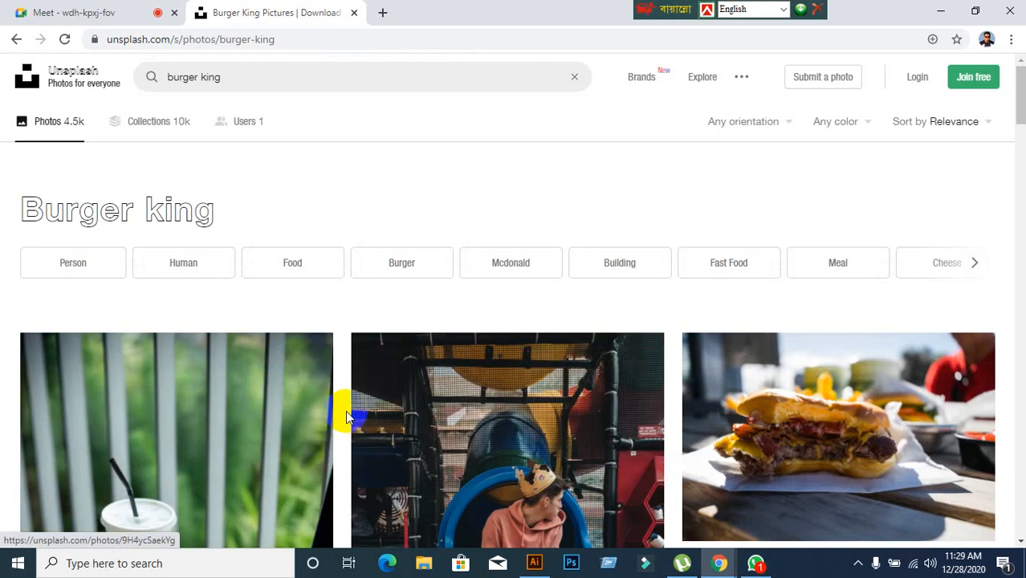
# Look through the burger king photo results for a burger picture suitable for the design
pyautogui.scroll(-5, 345, 414)
pyautogui.scroll(-3, 345, 414)
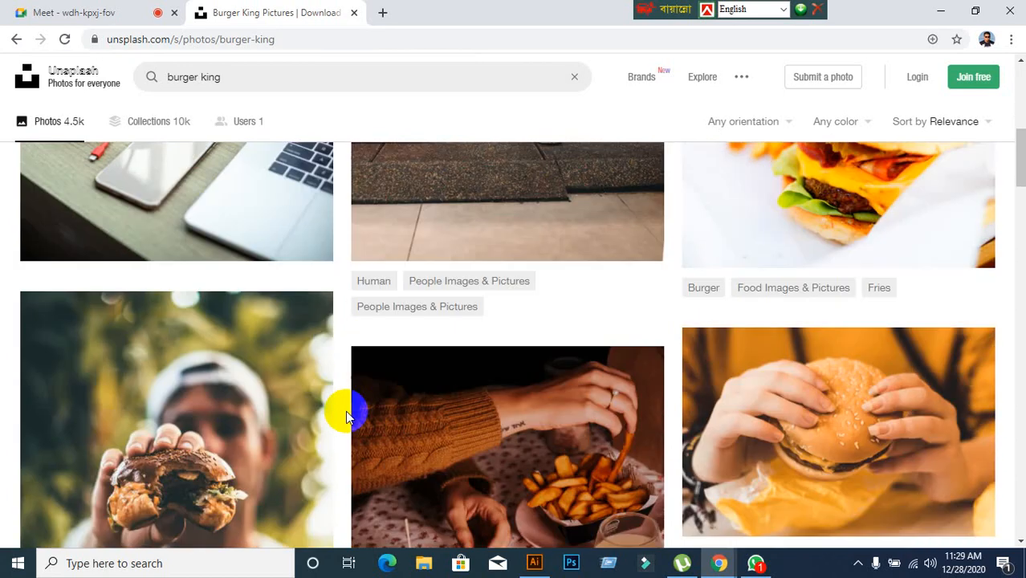
pyautogui.scroll(-1, 345, 414)
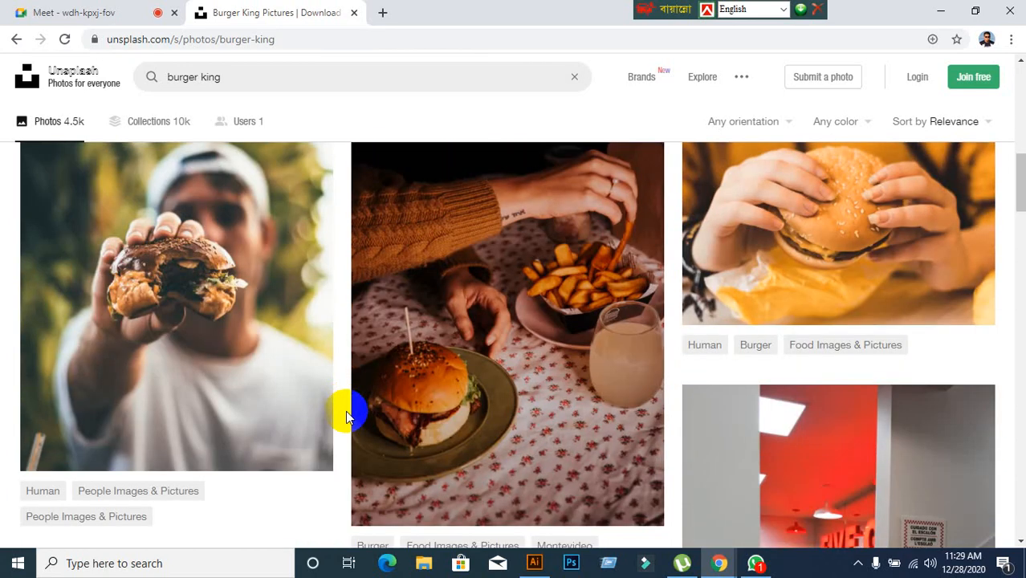
pyautogui.scroll(-5, 345, 414)
pyautogui.scroll(-10, 346, 414)
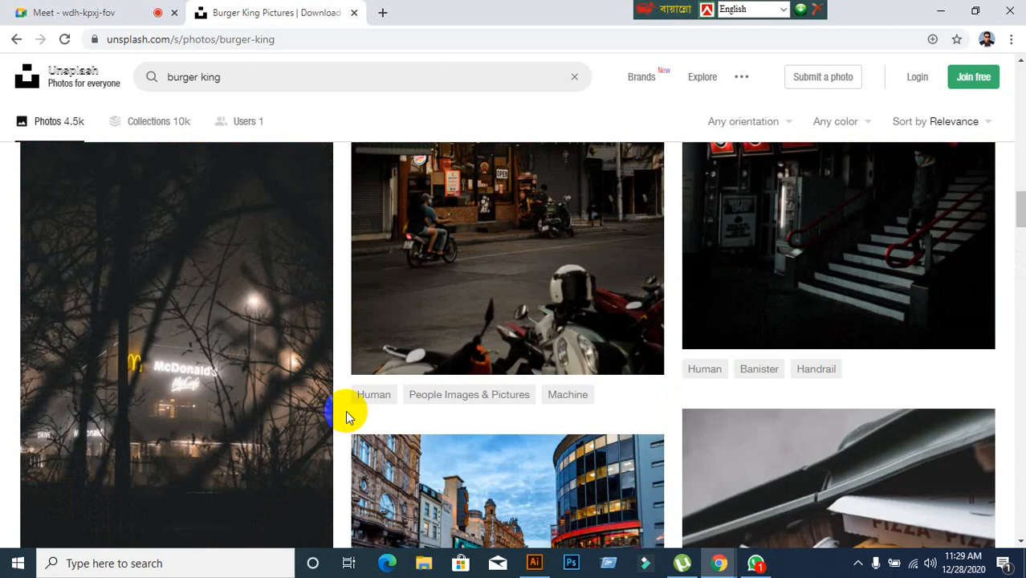
pyautogui.scroll(-7, 345, 414)
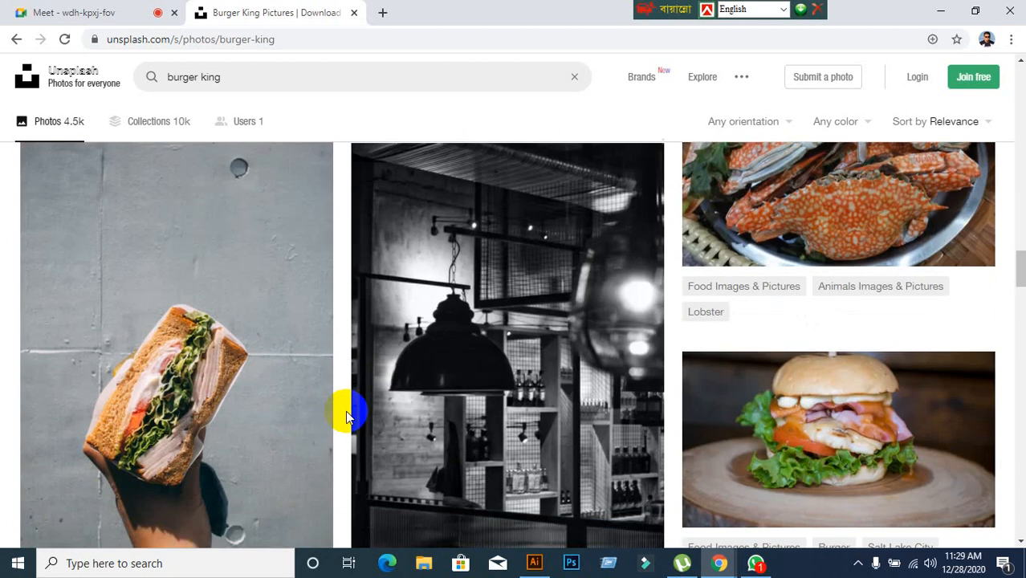
pyautogui.scroll(1, 345, 414)
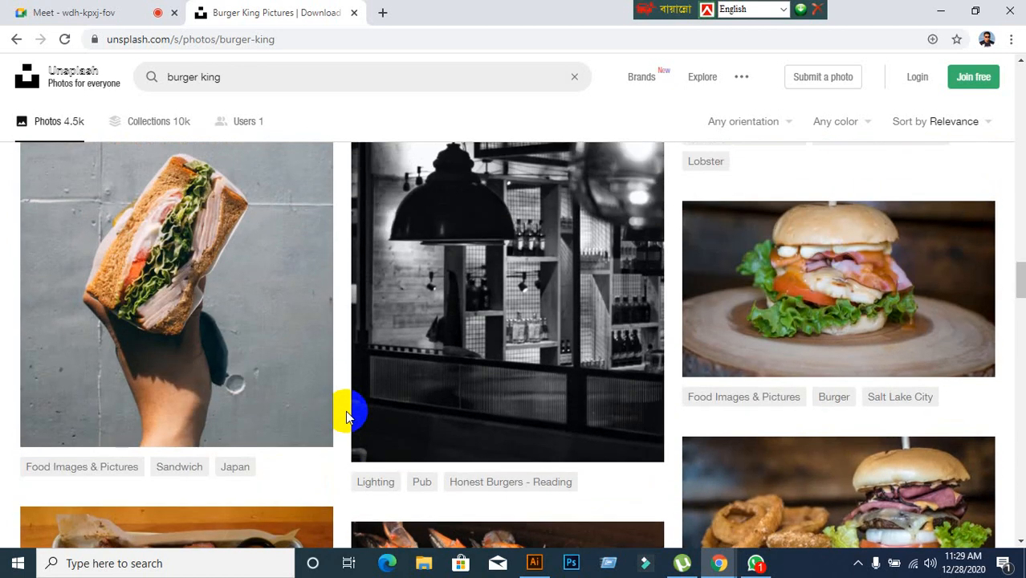
pyautogui.scroll(-3, 345, 414)
pyautogui.scroll(1, 345, 414)
pyautogui.scroll(2, 346, 414)
pyautogui.scroll(-10, 345, 415)
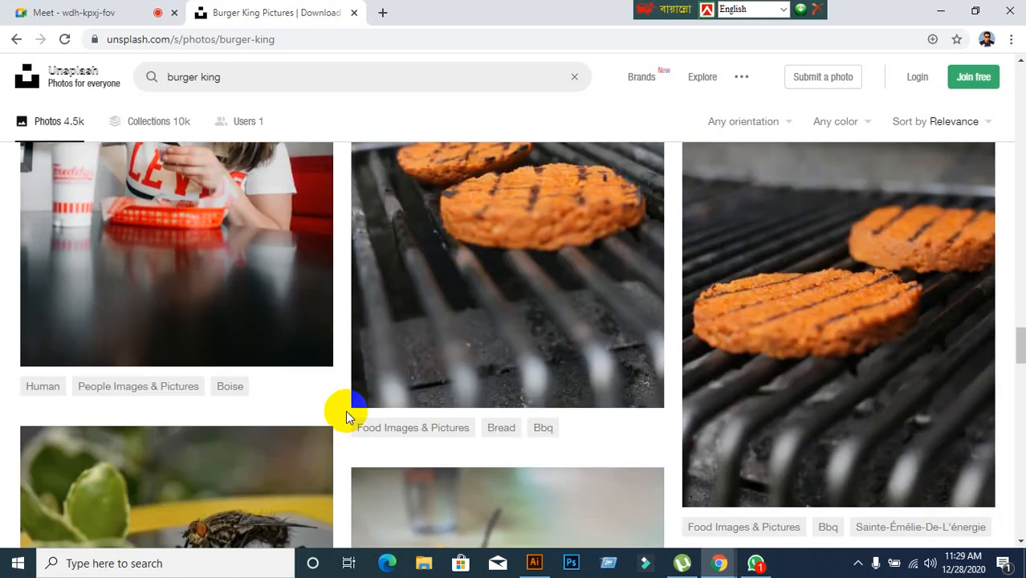
pyautogui.scroll(-6, 345, 416)
pyautogui.scroll(2, 345, 415)
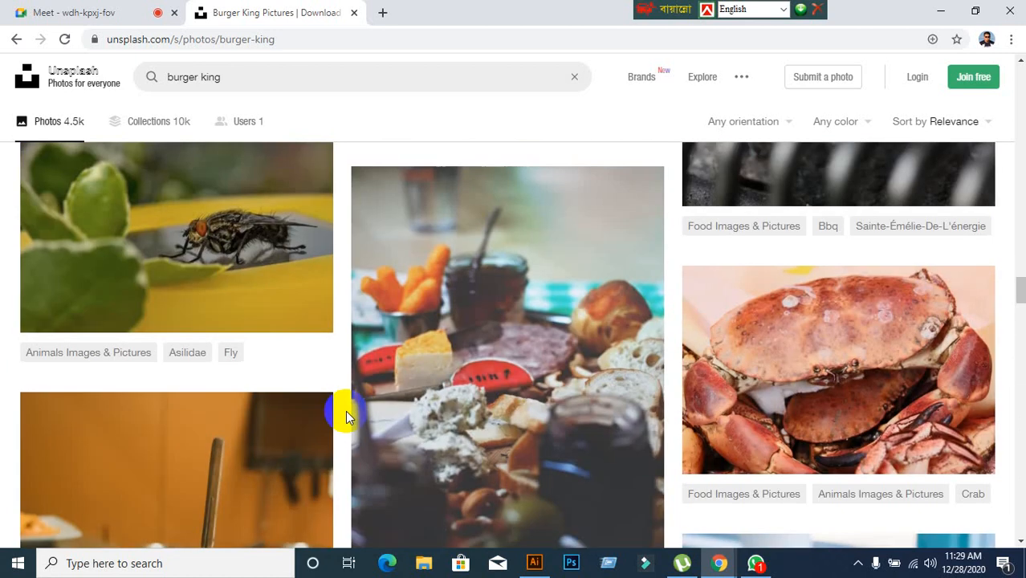
pyautogui.scroll(-4, 345, 415)
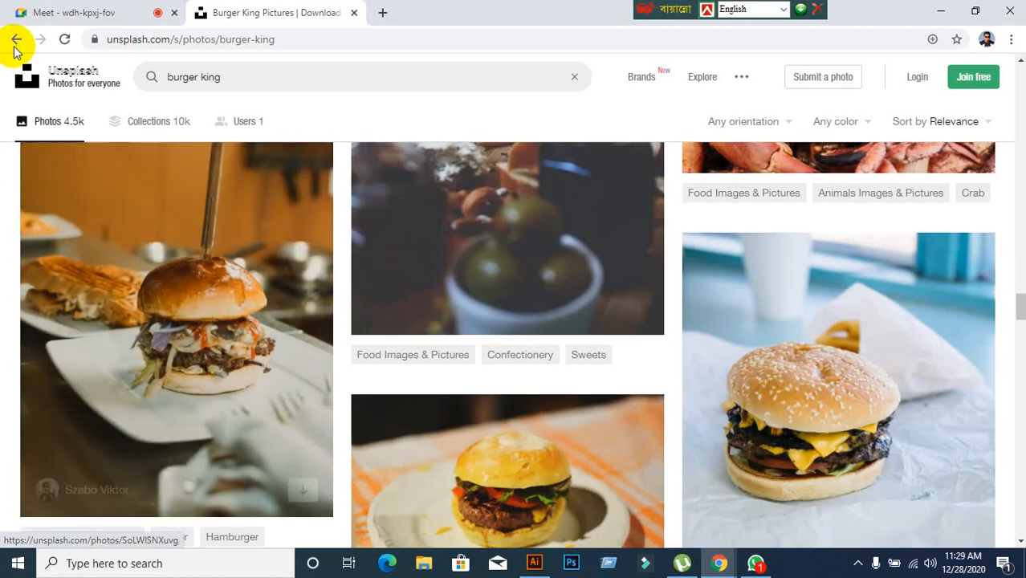
# Leave Unsplash for the blank new tab page and search Google for "burger png images"
pyautogui.click(16, 40)
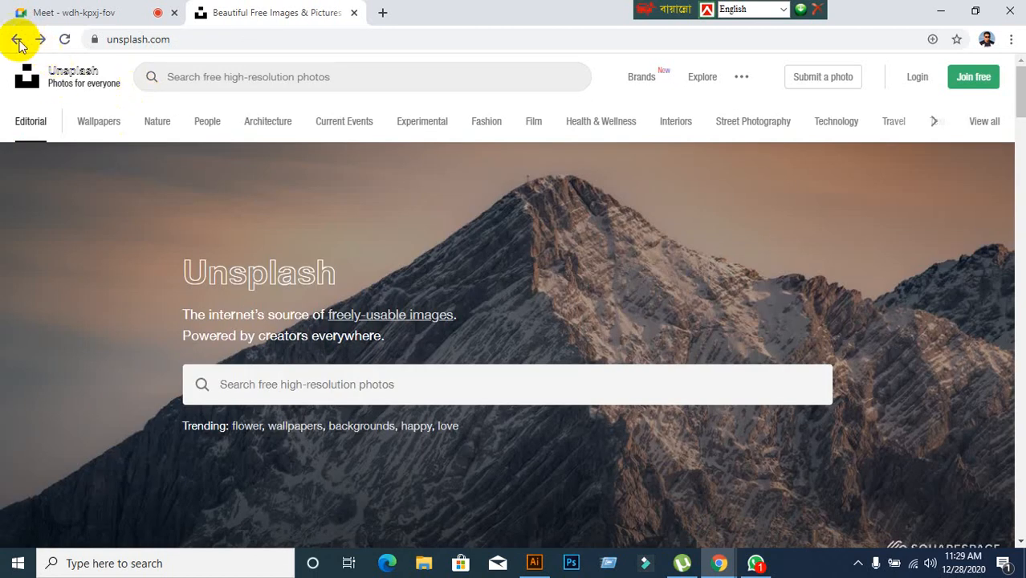
pyautogui.click(18, 40)
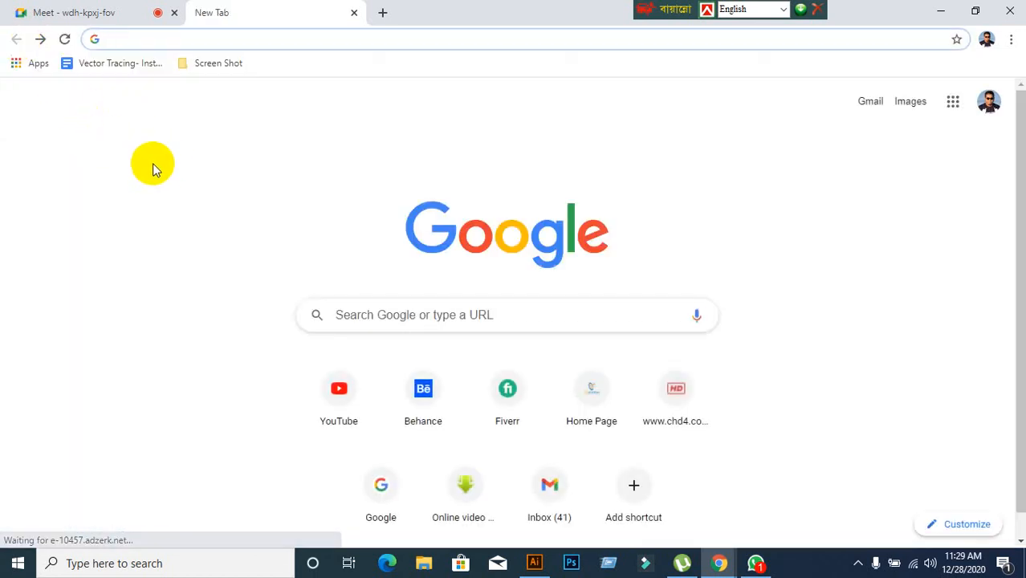
pyautogui.write('bu')
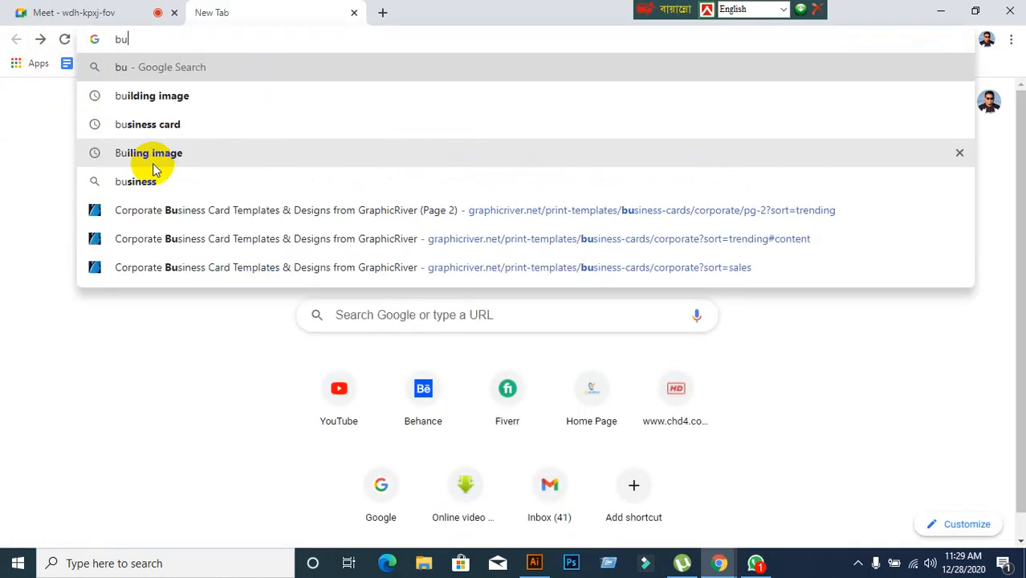
pyautogui.write('rger')
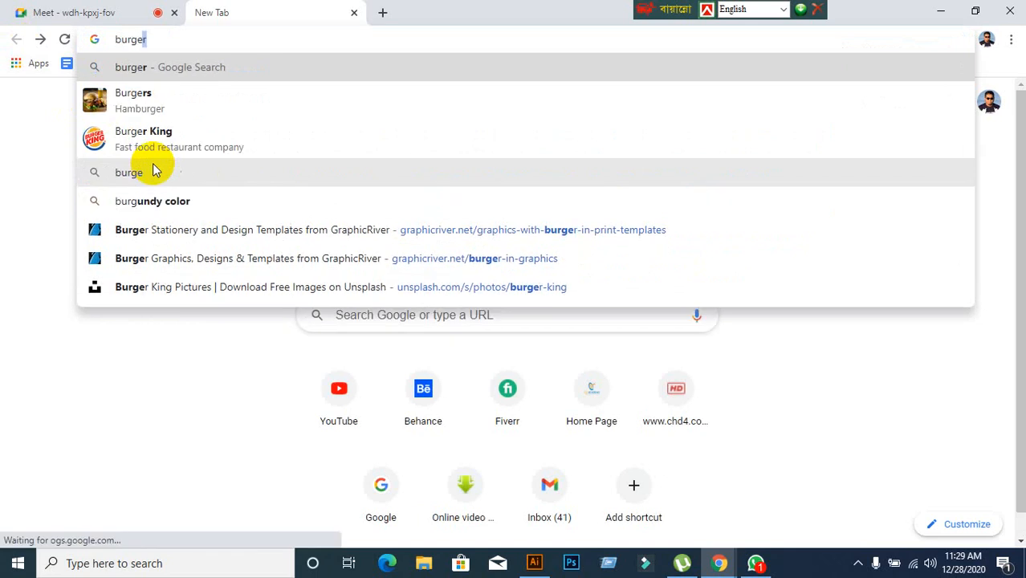
pyautogui.write(' png')
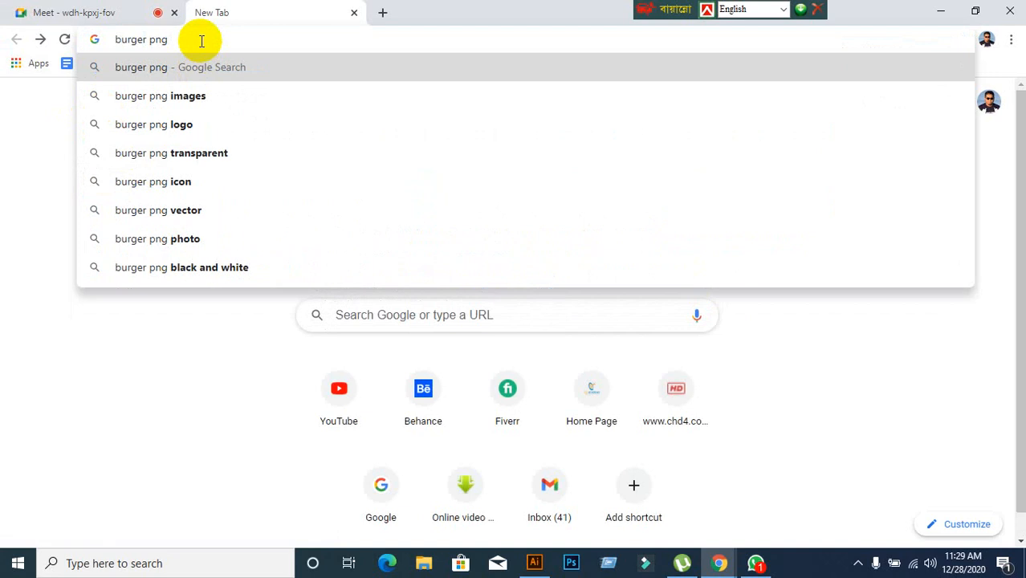
pyautogui.click(193, 97)
# Check the Meet call briefly, then show the burger search's image results filtered to Large size
pyautogui.click(73, 13)
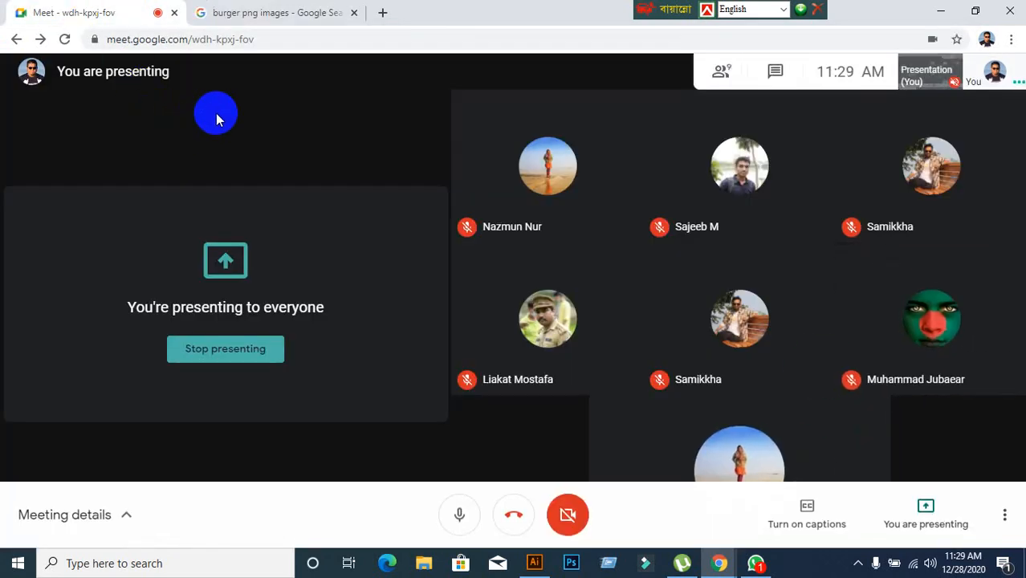
pyautogui.click(258, 12)
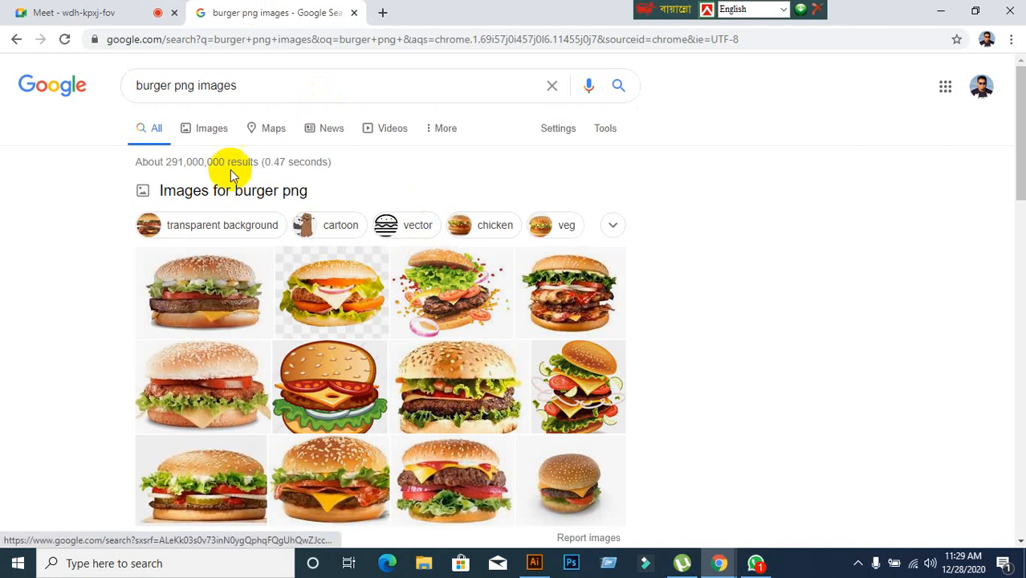
pyautogui.click(207, 136)
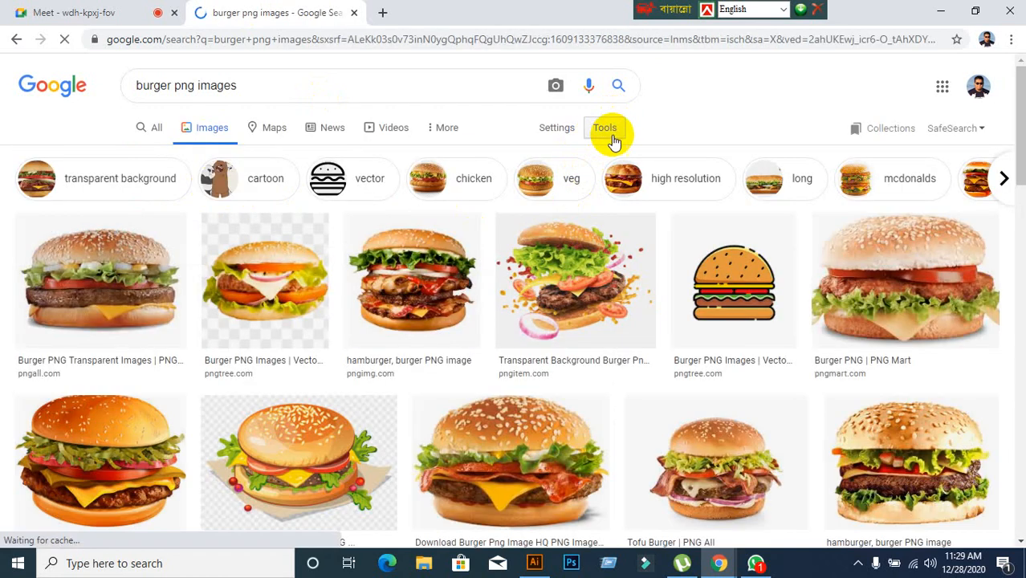
pyautogui.click(608, 130)
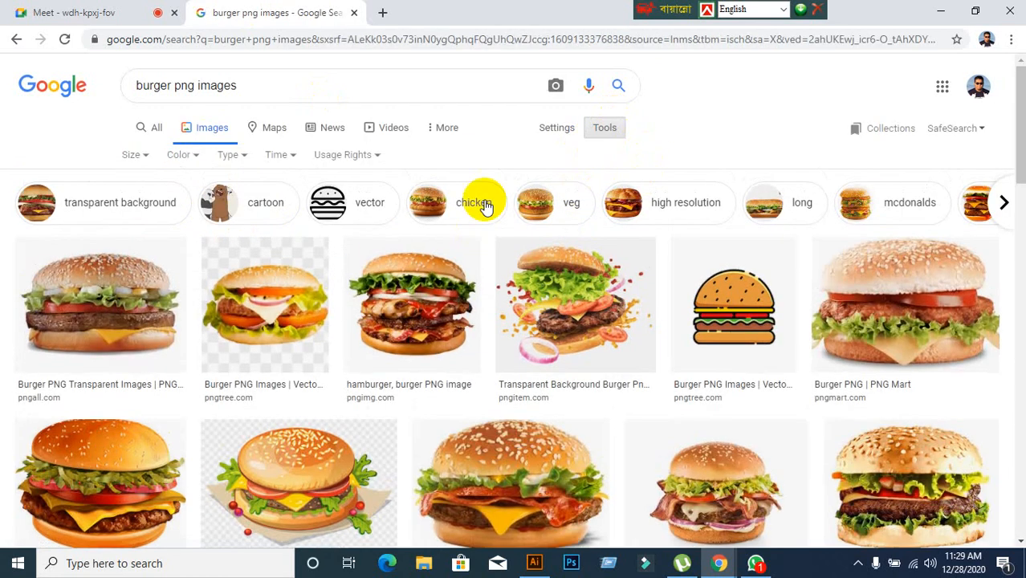
pyautogui.click(134, 155)
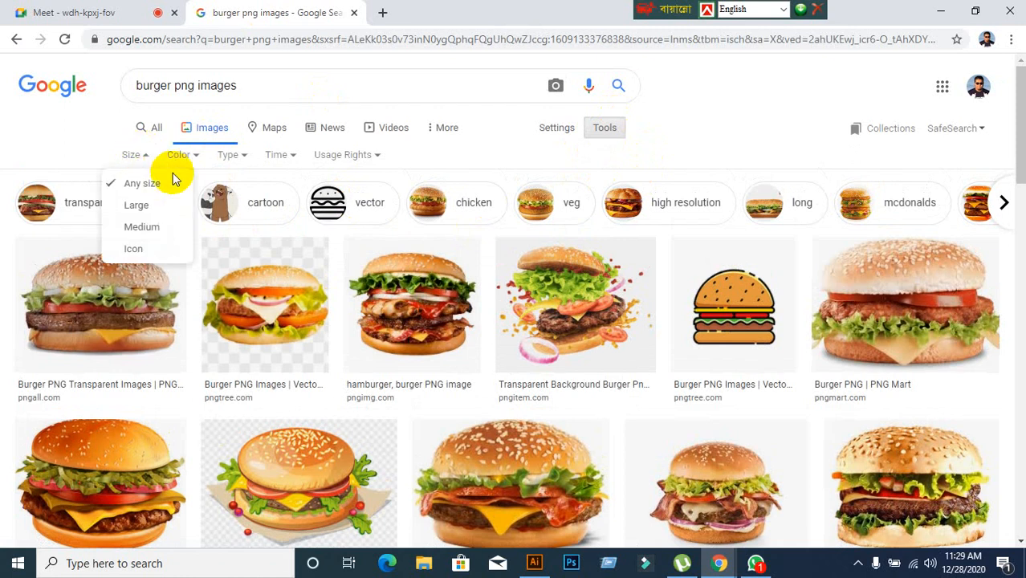
pyautogui.click(138, 205)
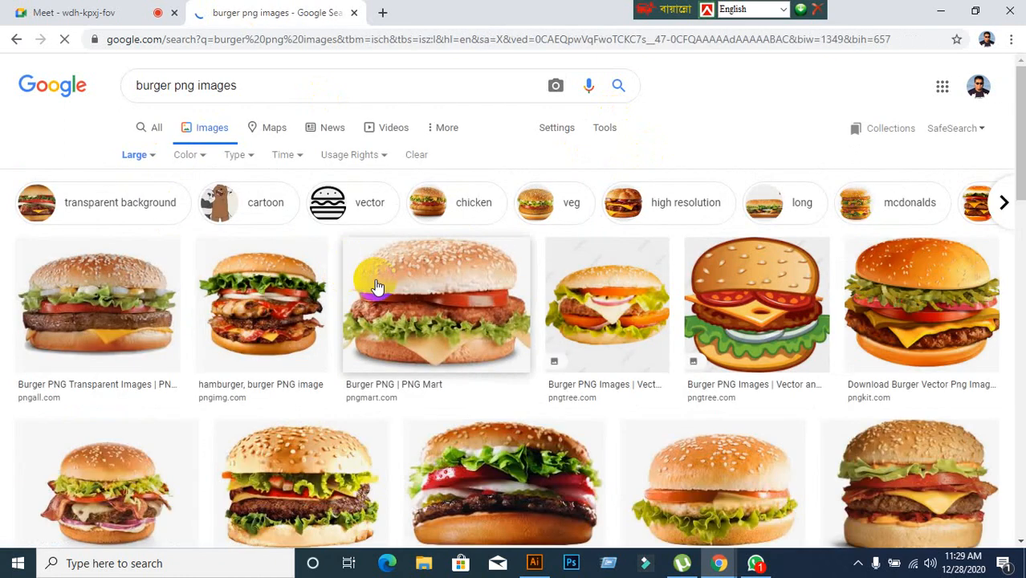
# Look through the large burger PNG image results for a picture suitable for the design
pyautogui.scroll(-5, 474, 321)
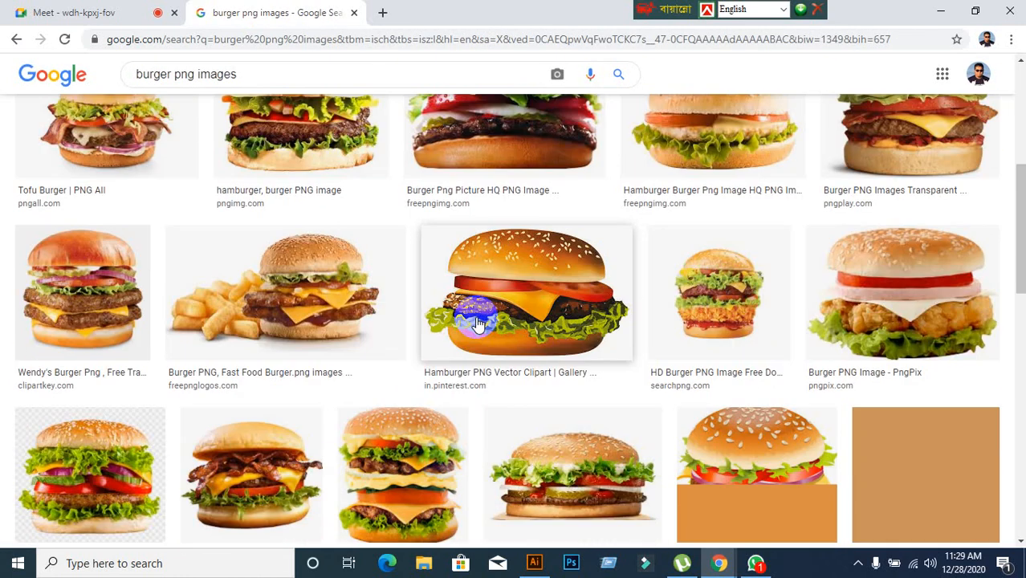
pyautogui.scroll(4, 475, 337)
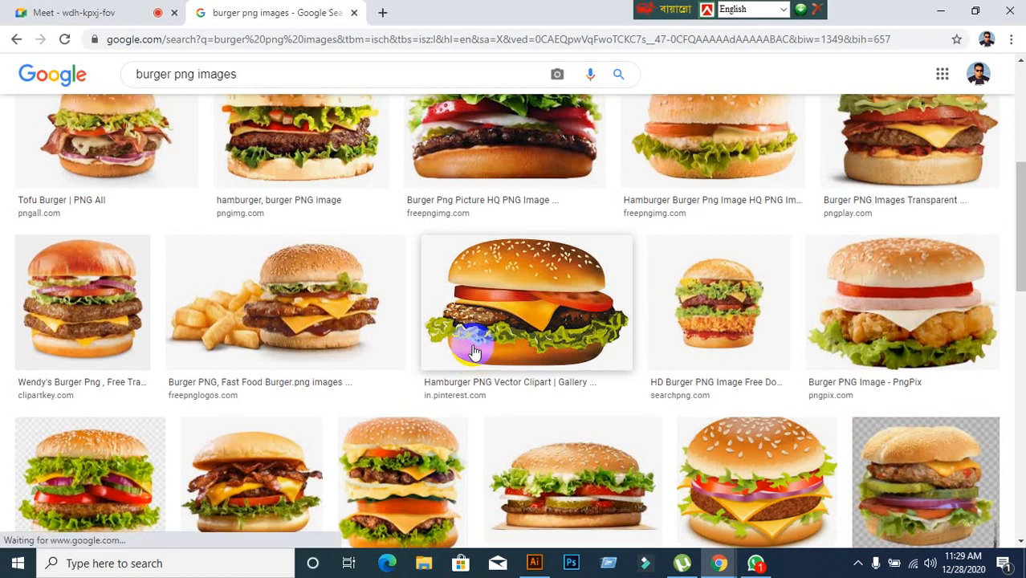
pyautogui.scroll(-10, 474, 352)
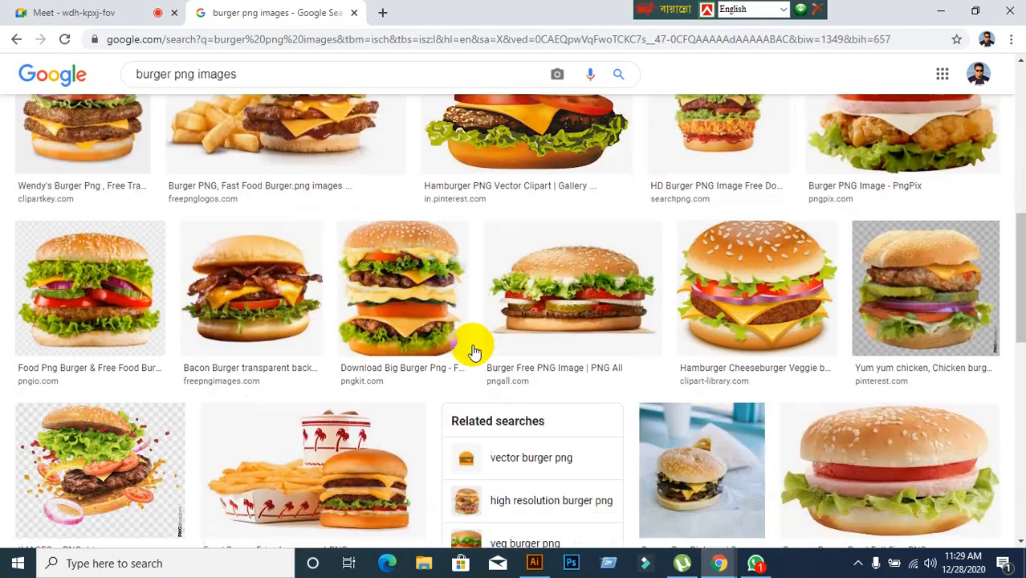
pyautogui.scroll(-10, 474, 351)
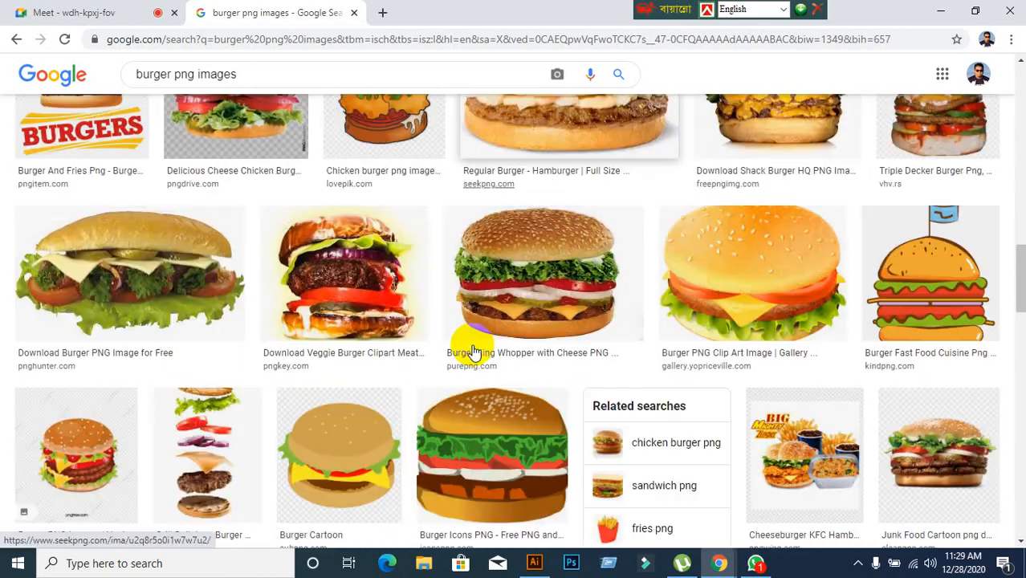
pyautogui.scroll(-4, 474, 352)
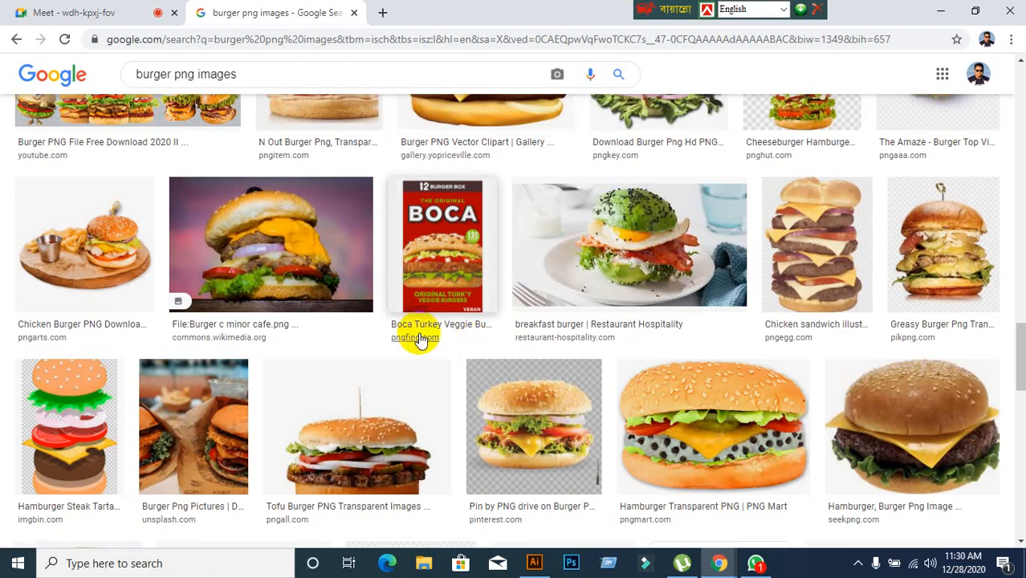
pyautogui.click(292, 259)
pyautogui.scroll(-4, 293, 258)
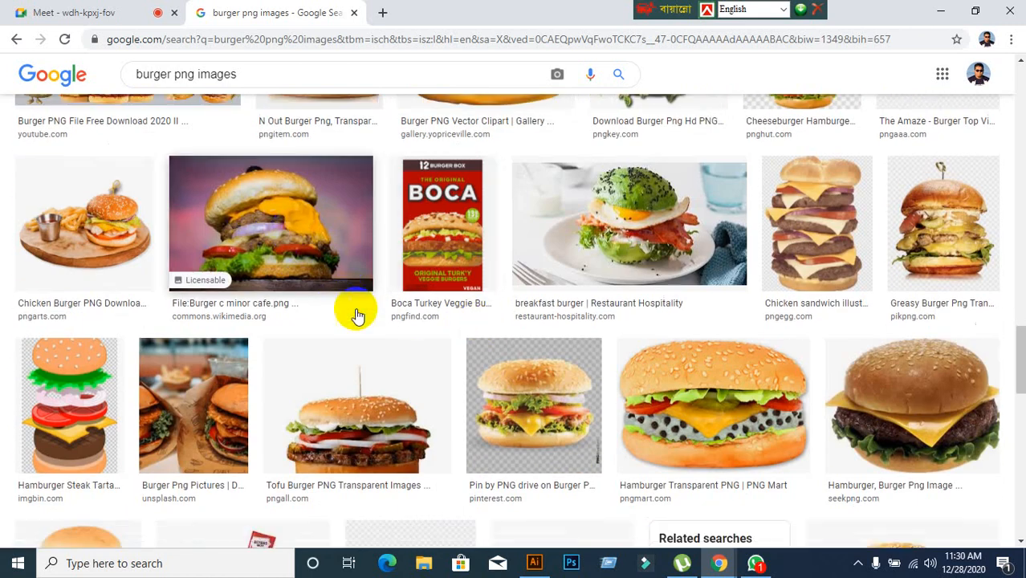
pyautogui.scroll(-7, 301, 319)
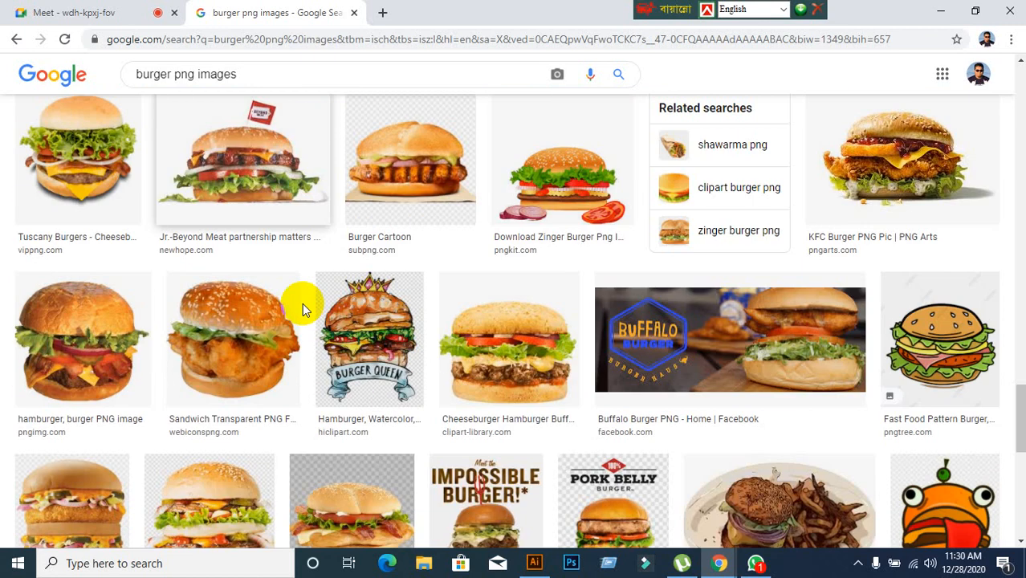
pyautogui.scroll(-3, 302, 308)
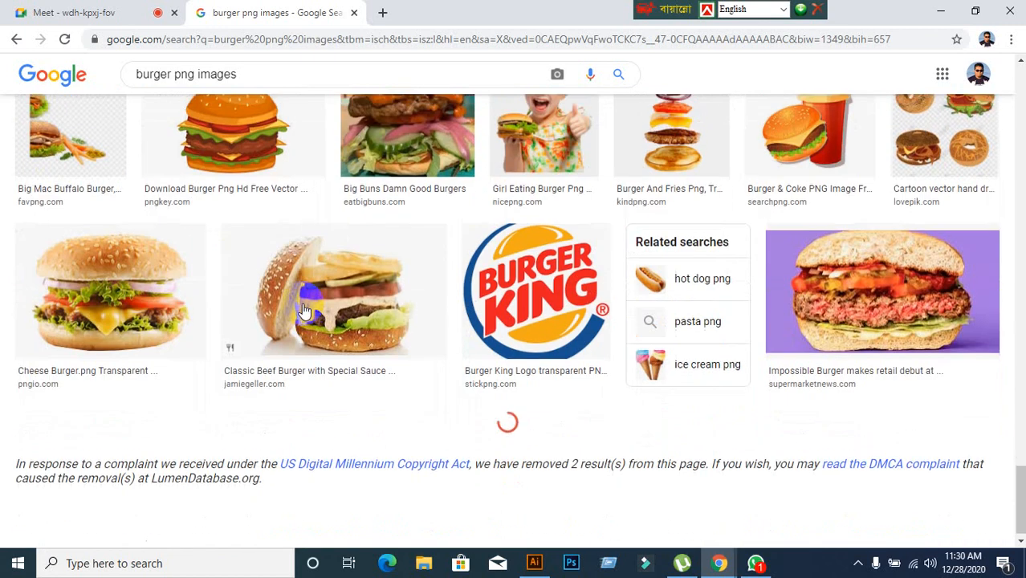
pyautogui.scroll(-2, 304, 309)
pyautogui.scroll(-1, 303, 310)
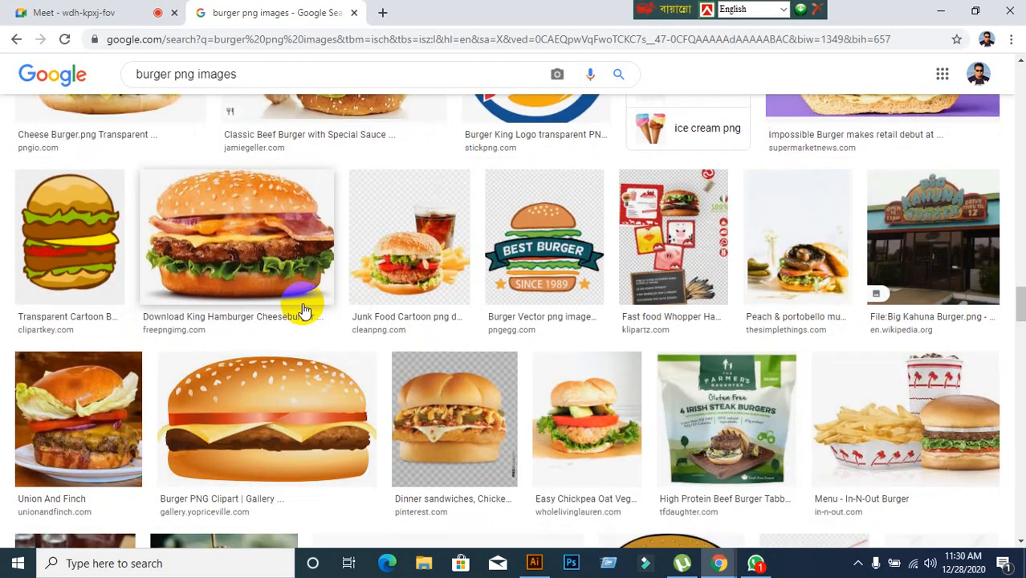
pyautogui.scroll(-3, 303, 310)
pyautogui.scroll(-2, 302, 305)
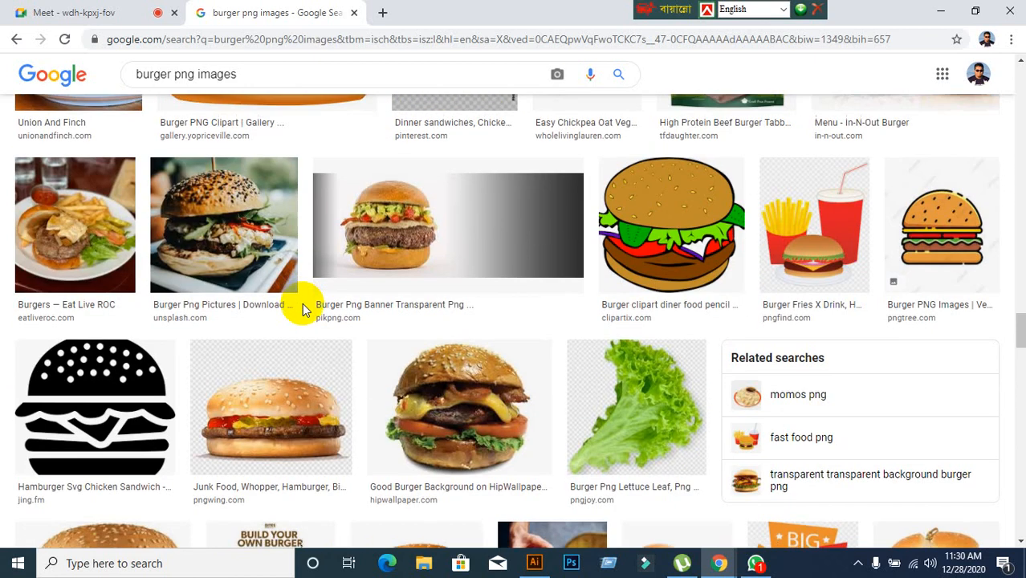
pyautogui.scroll(-2, 304, 311)
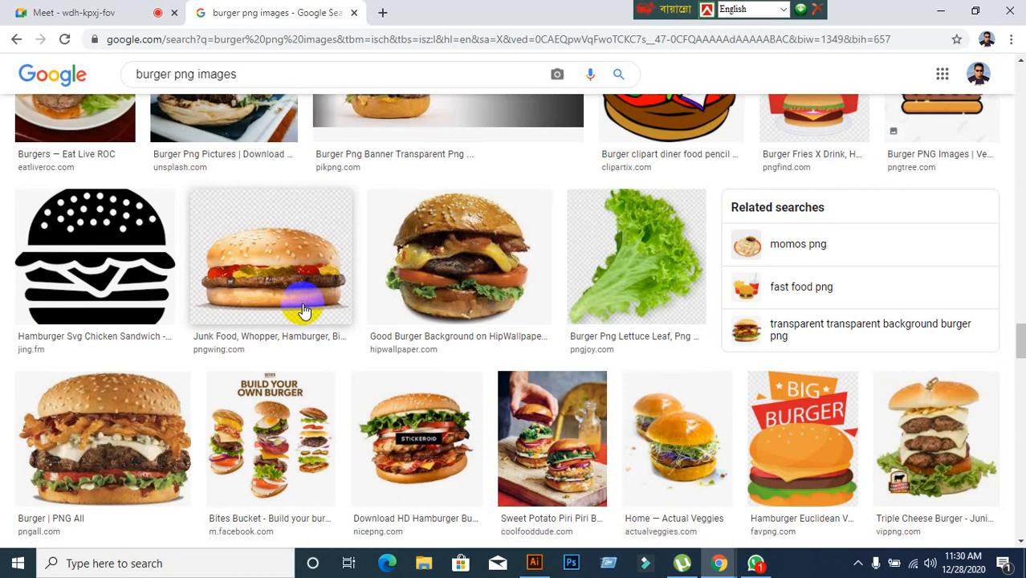
pyautogui.scroll(-4, 304, 310)
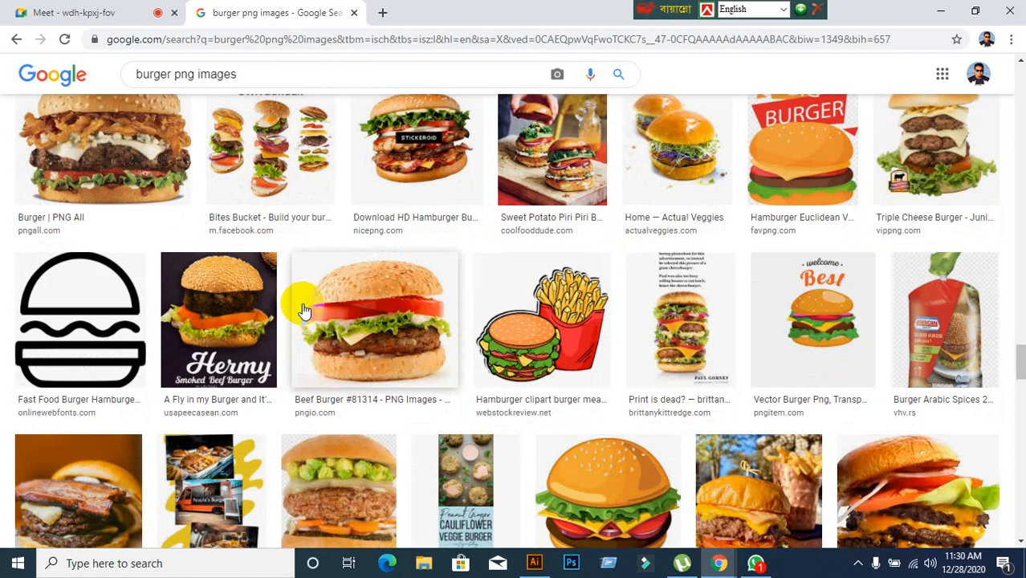
pyautogui.scroll(-3, 304, 311)
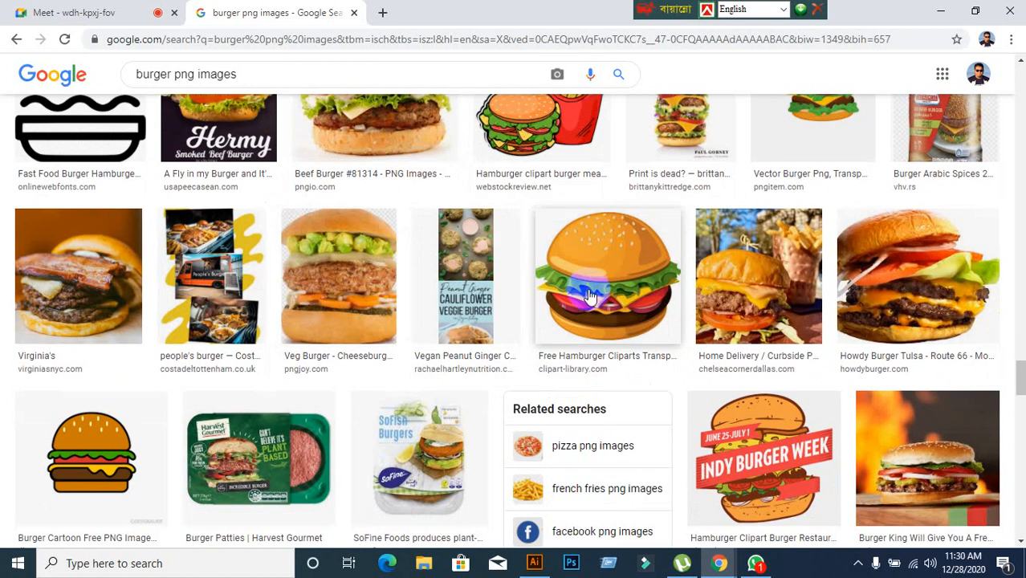
pyautogui.scroll(3, 437, 289)
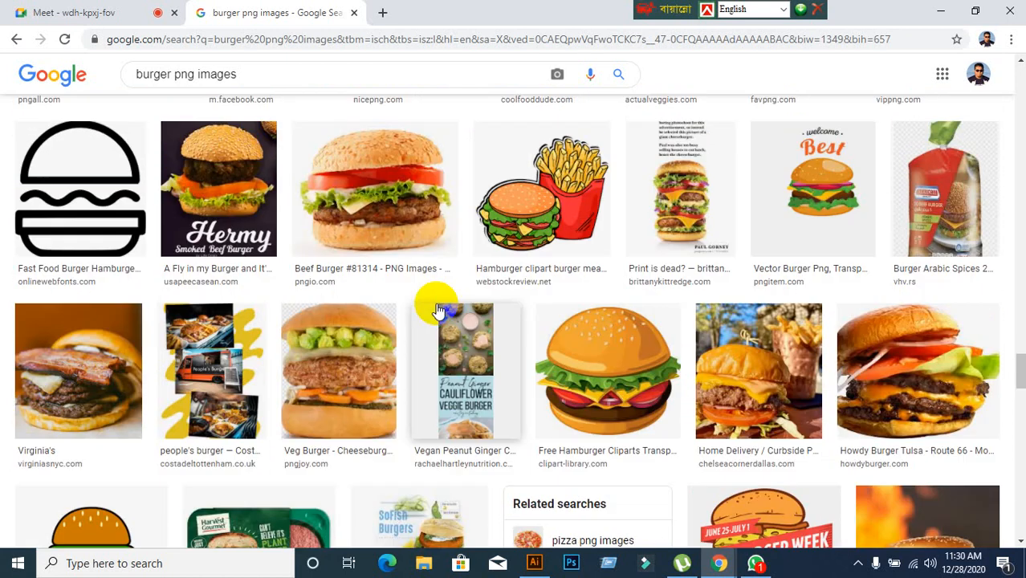
pyautogui.scroll(-3, 438, 311)
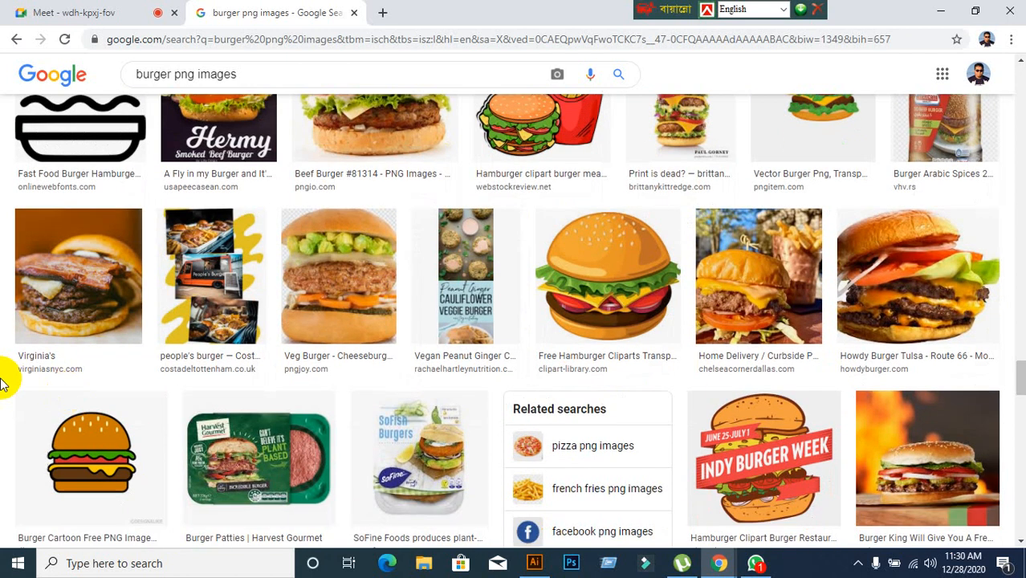
# Preview the bacon burger photo from virginiasnyc.com, and close the preview to return to the image results
pyautogui.click(80, 288)
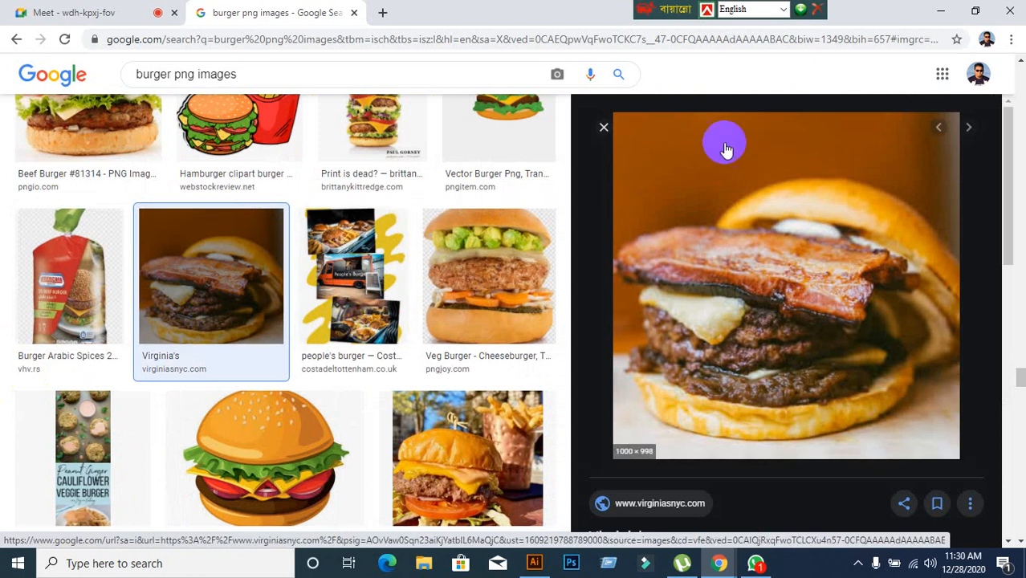
pyautogui.scroll(-2, 763, 305)
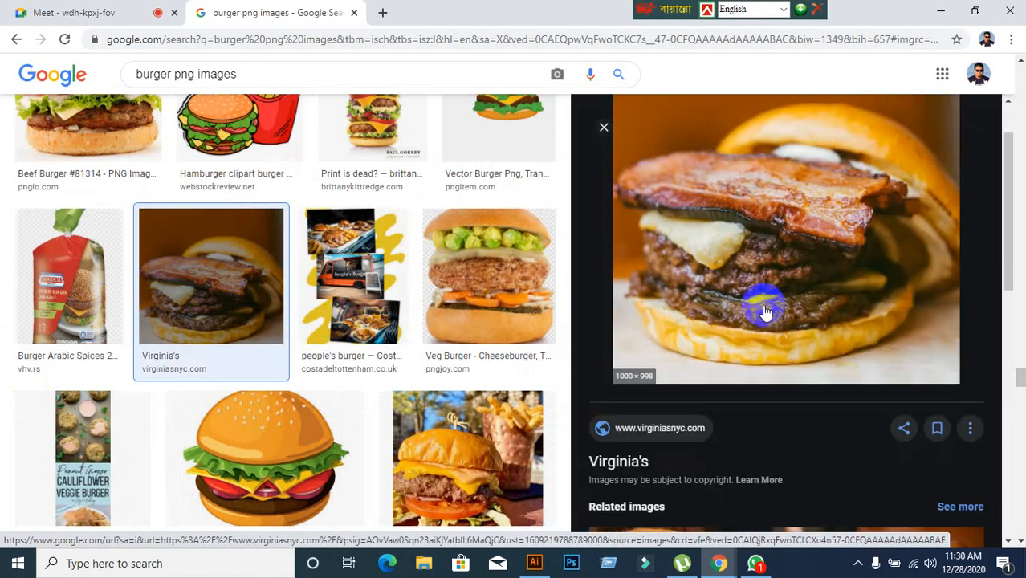
pyautogui.click(606, 131)
pyautogui.scroll(-3, 499, 229)
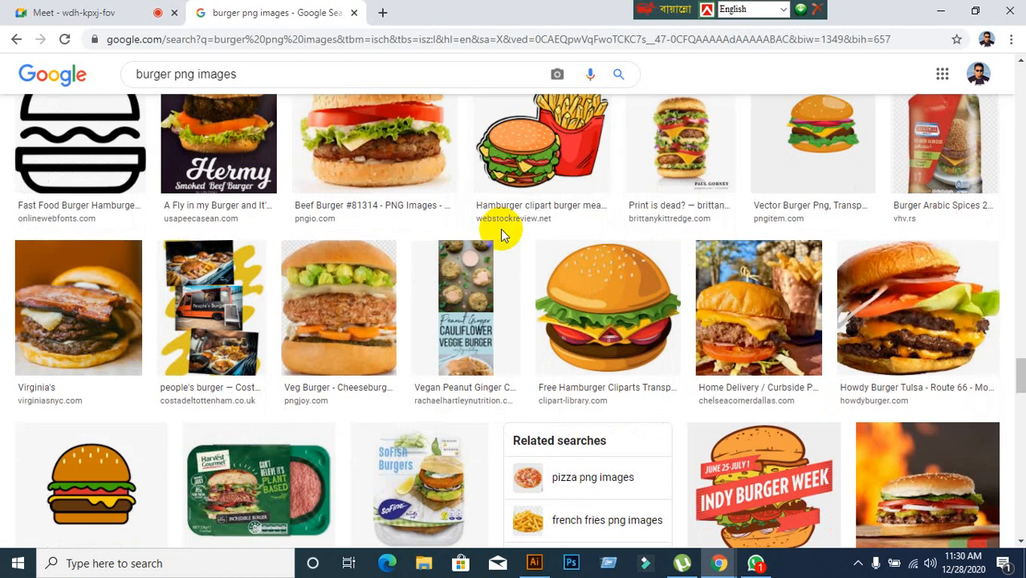
pyautogui.click(315, 40)
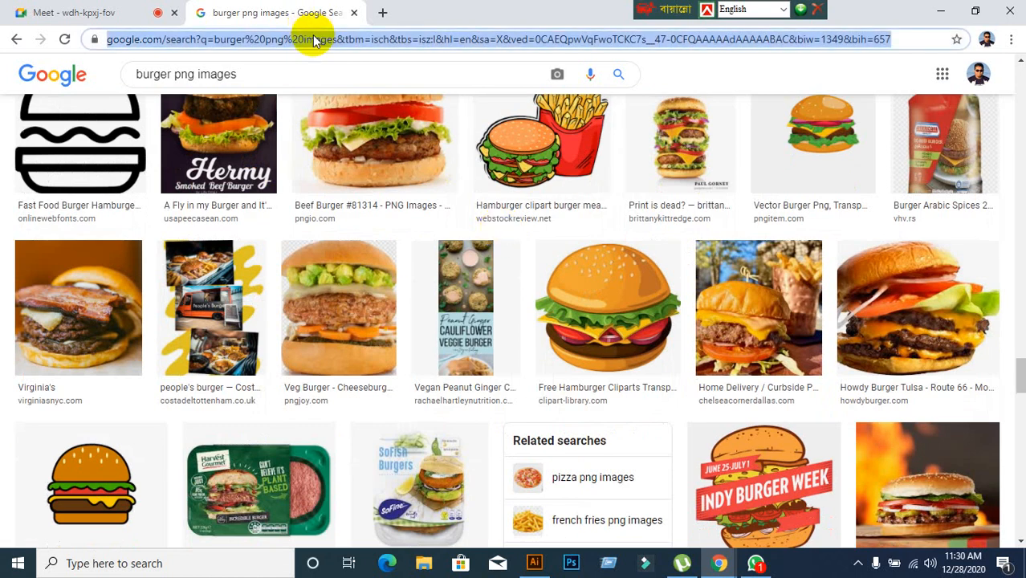
pyautogui.write('www.p')
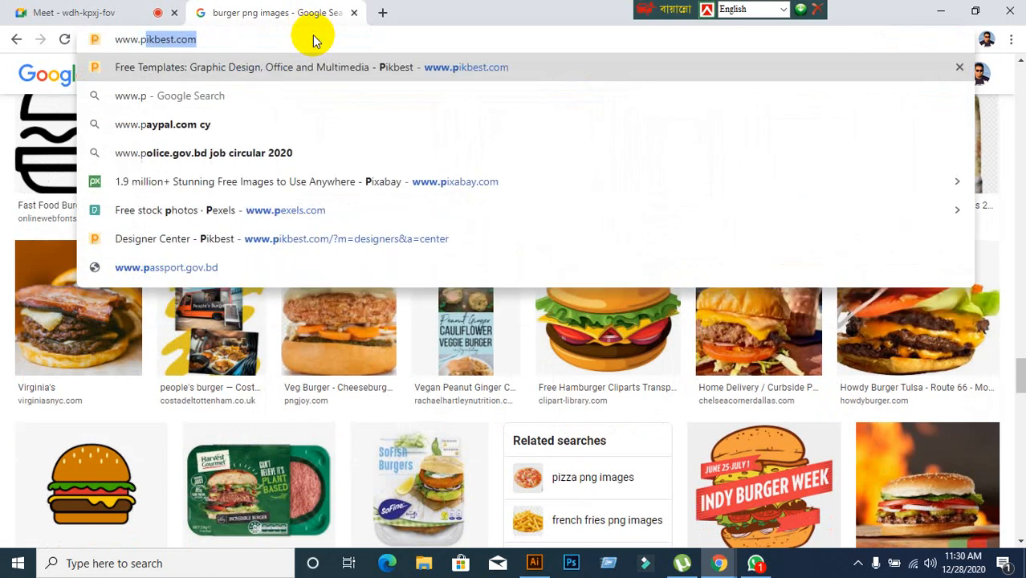
pyautogui.write('ngtr')
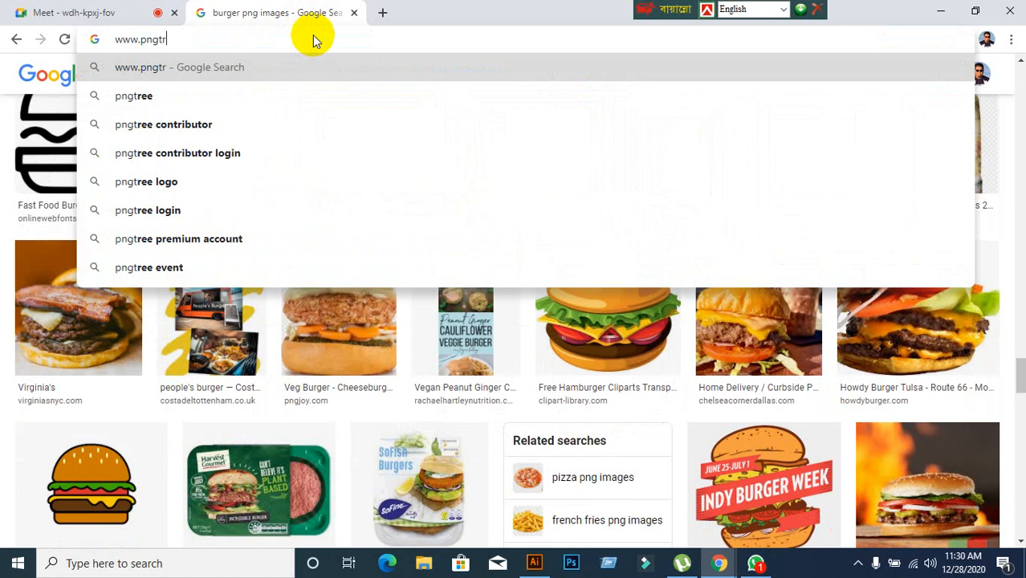
pyautogui.write('ee.com')
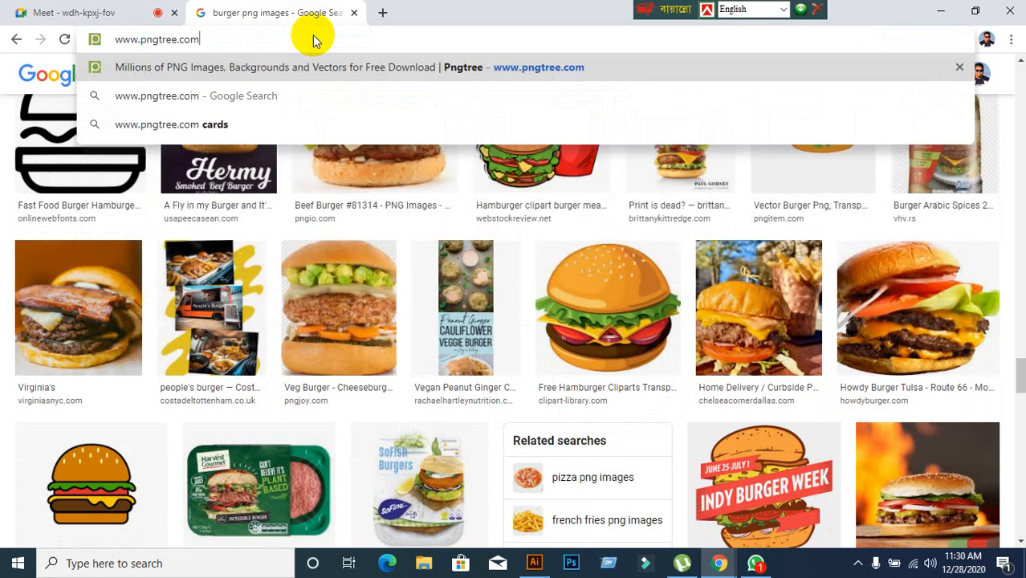
pyautogui.press('Return')
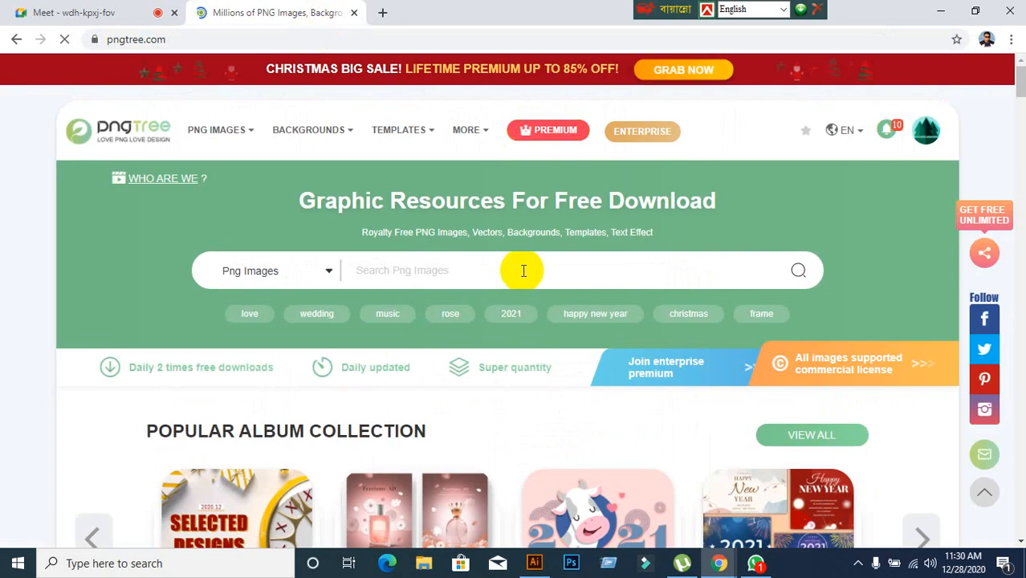
# Dismiss the Christmas sale pop-up and search Pngtree's PNG images for "burger"
pyautogui.click(475, 273)
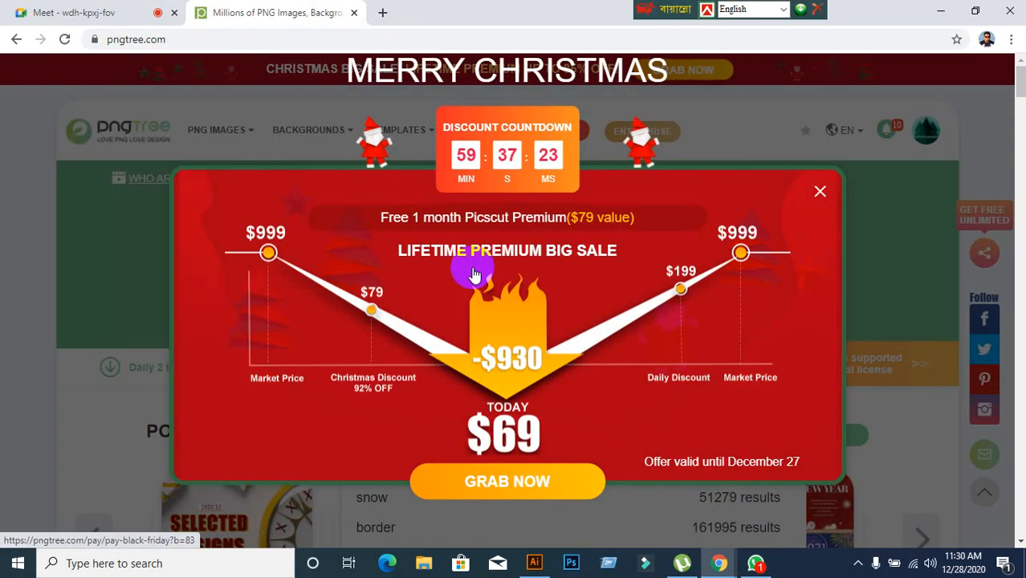
pyautogui.click(820, 191)
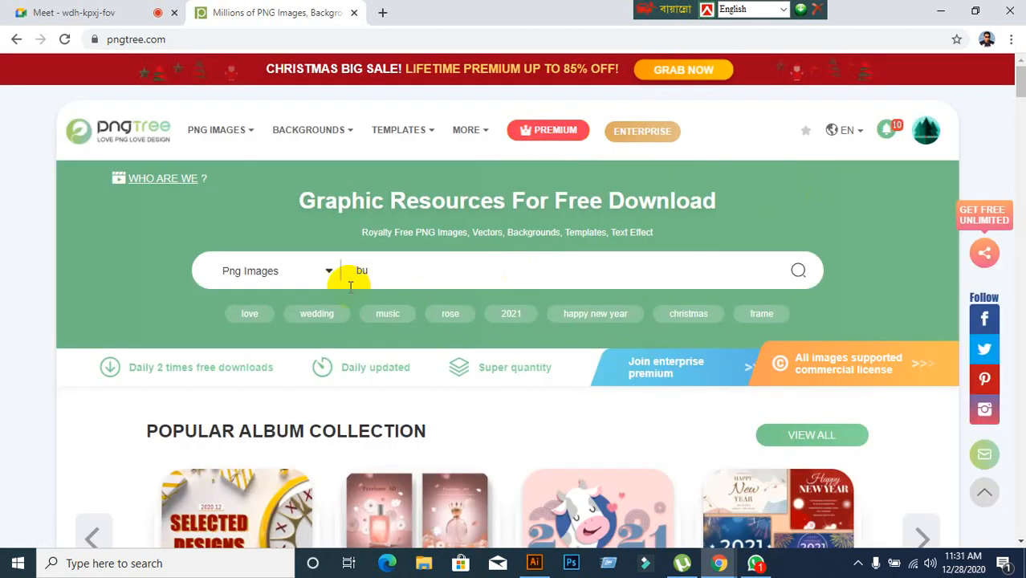
pyautogui.click(424, 281)
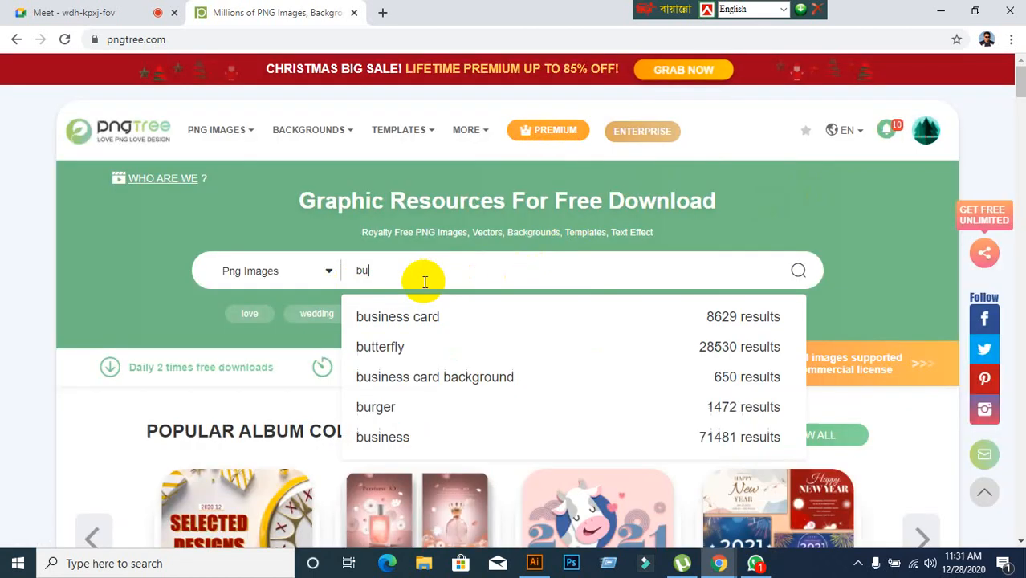
pyautogui.write('rger')
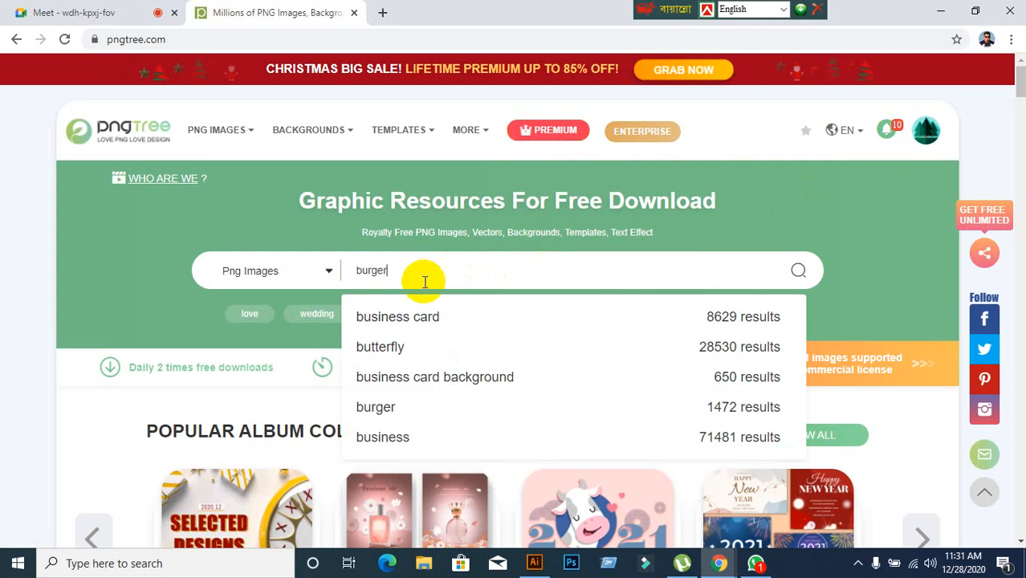
pyautogui.press('Return')
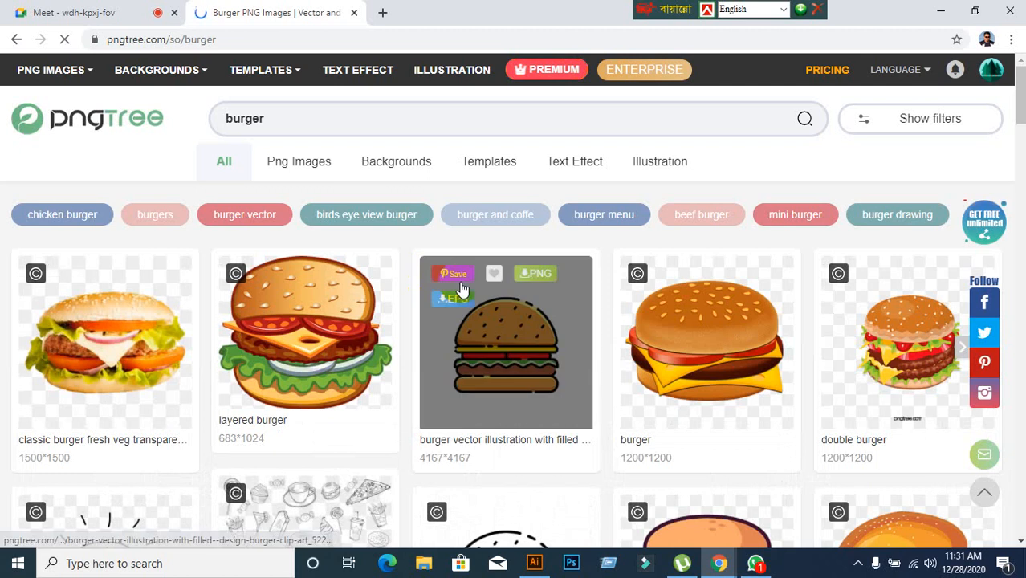
# Download the "classic burger fresh veg" image as a PNG using the free download option
pyautogui.scroll(-3, 463, 282)
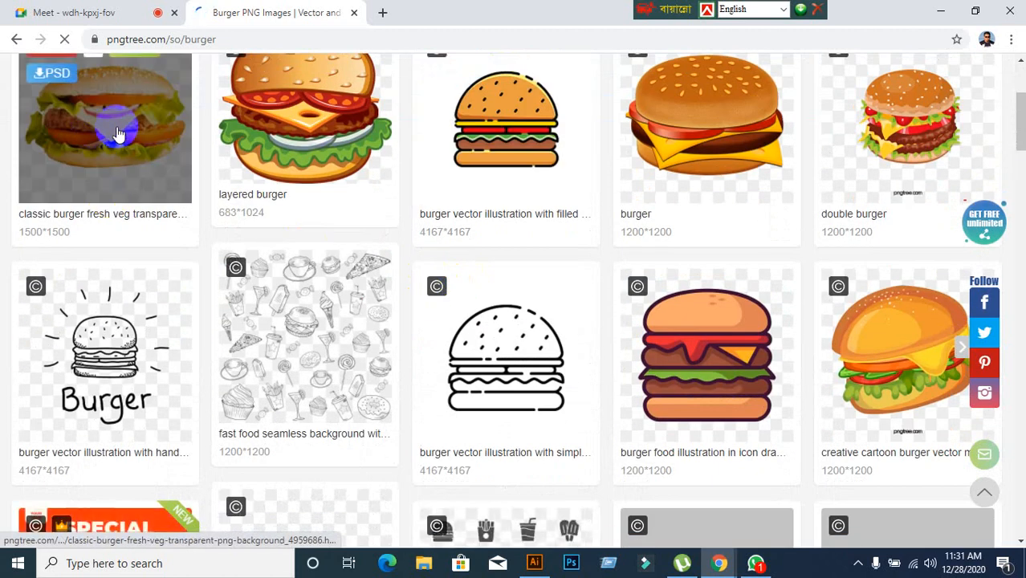
pyautogui.scroll(2, 115, 137)
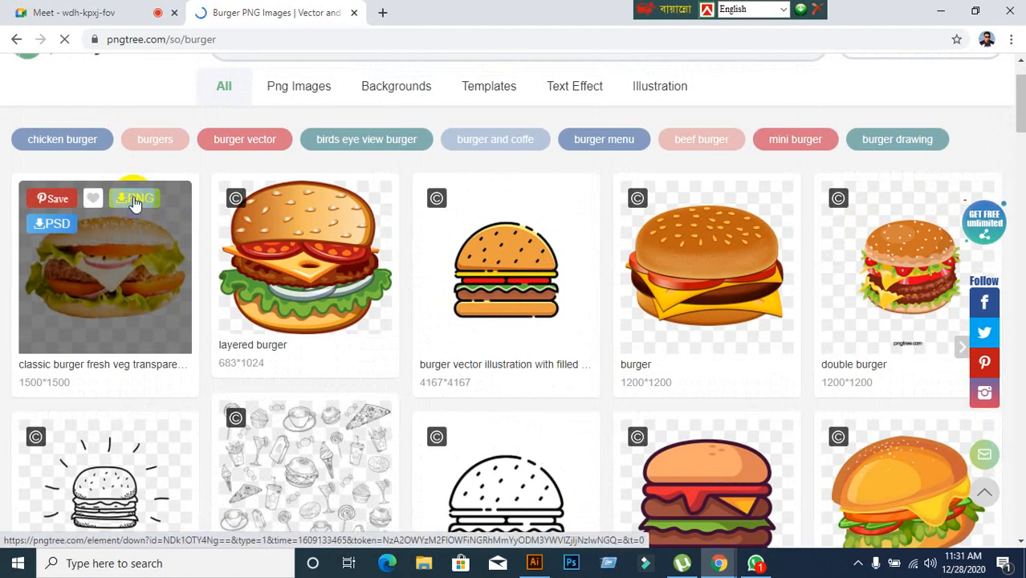
pyautogui.click(137, 207)
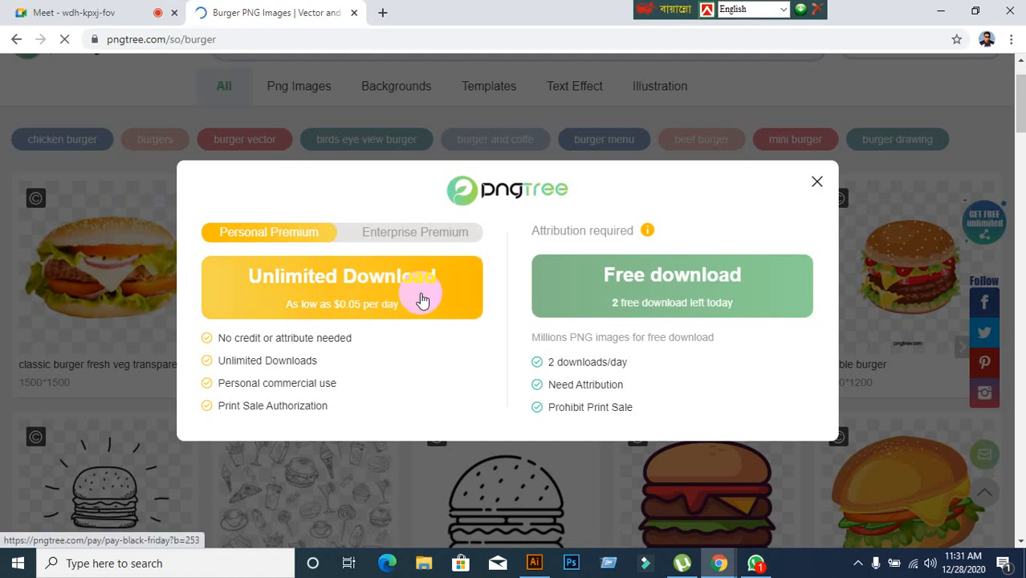
pyautogui.click(678, 284)
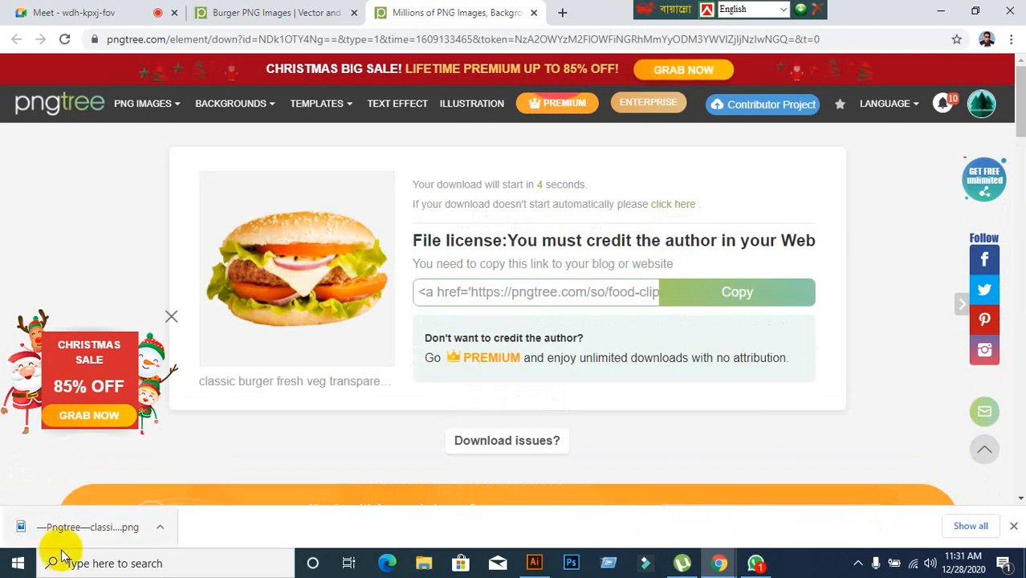
# Place the downloaded burger PNG on the black artboard in Illustrator and embed it in the document
pyautogui.moveTo(48, 528); pyautogui.dragTo(473, 332)
pyautogui.moveTo(491, 378); pyautogui.dragTo(501, 307)
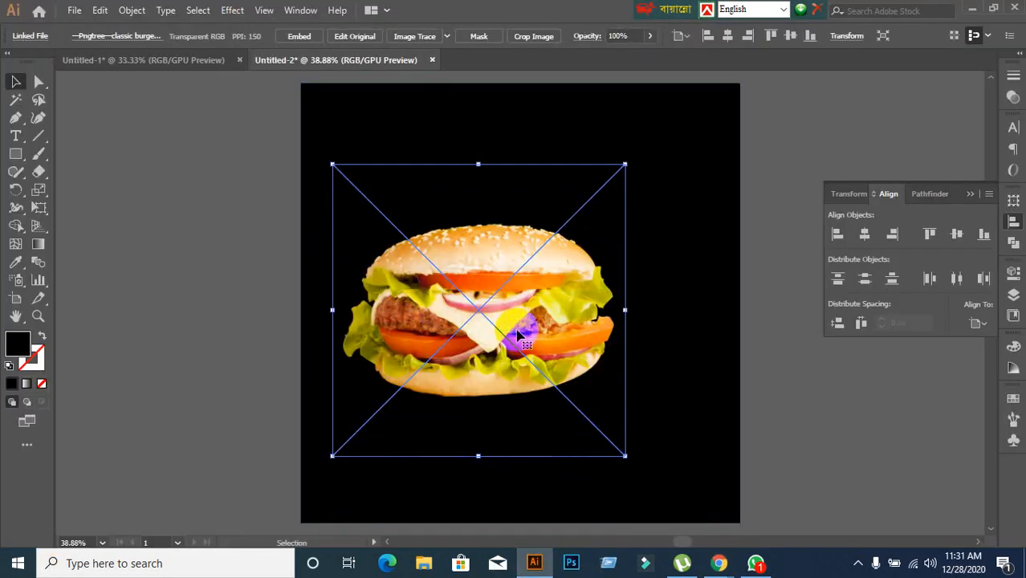
pyautogui.click(290, 40)
pyautogui.click(178, 341)
# Move the embedded burger image off the artboard to the empty canvas left of the black square and deselect it
pyautogui.moveTo(518, 349); pyautogui.dragTo(589, 359)
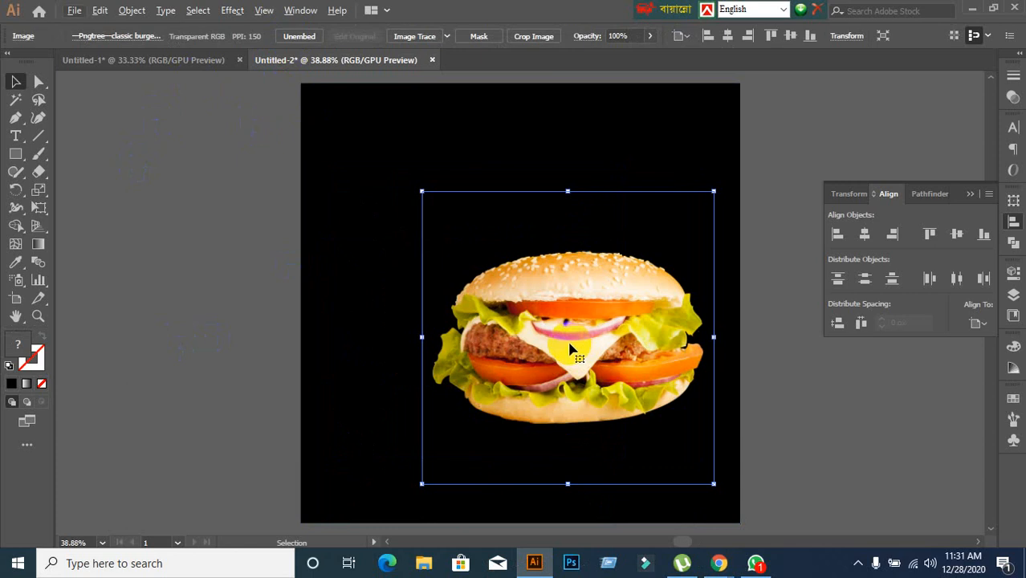
pyautogui.click(567, 339)
pyautogui.scroll(-1, 567, 338)
pyautogui.moveTo(541, 342); pyautogui.dragTo(269, 292)
pyautogui.click(403, 333)
pyautogui.scroll(2, 394, 293)
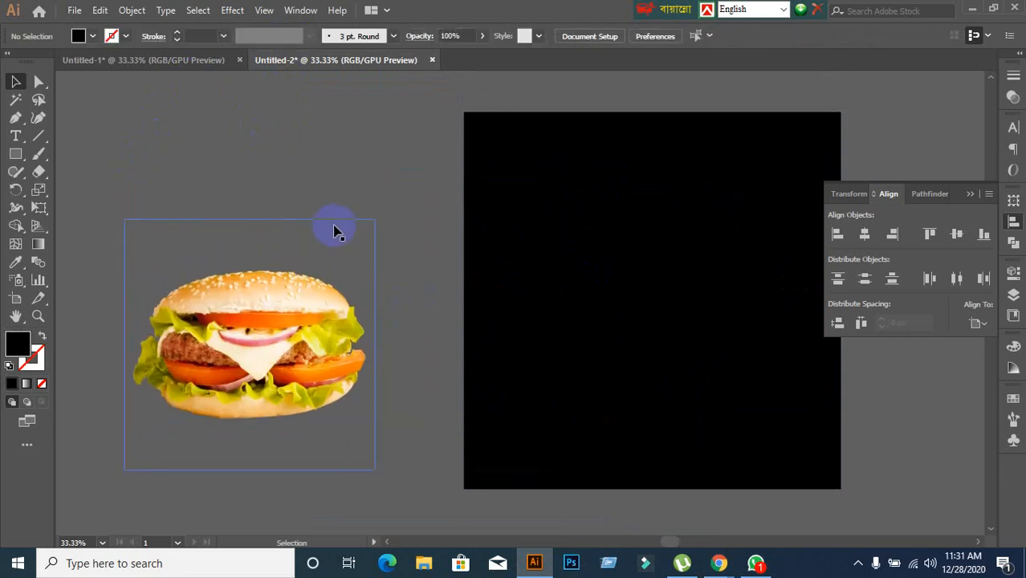
# Draw a small square above the burger and fill it with the orange-red sampled from the upper tomato slice
pyautogui.click(23, 156)
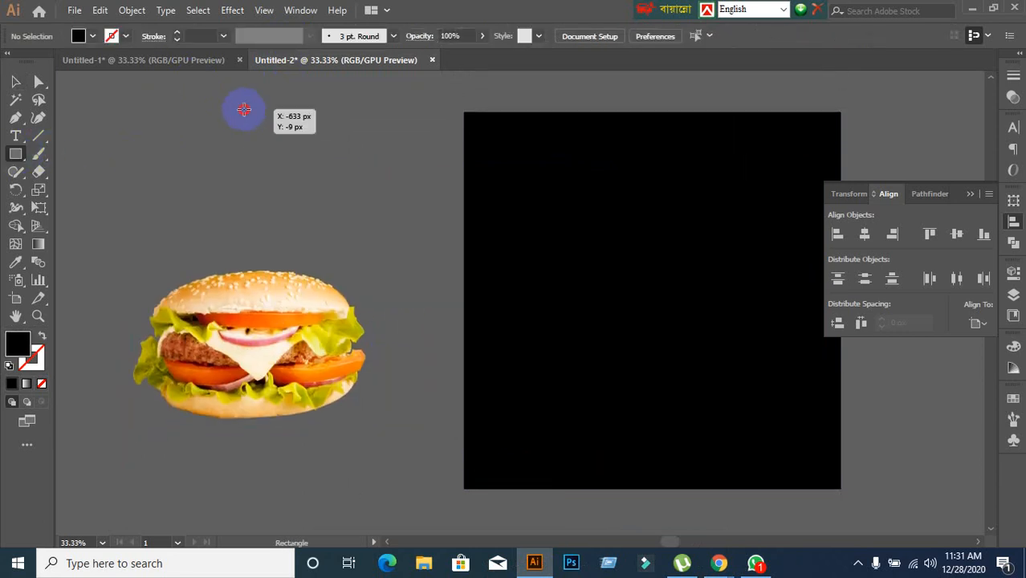
pyautogui.moveTo(240, 107); pyautogui.dragTo(287, 151)
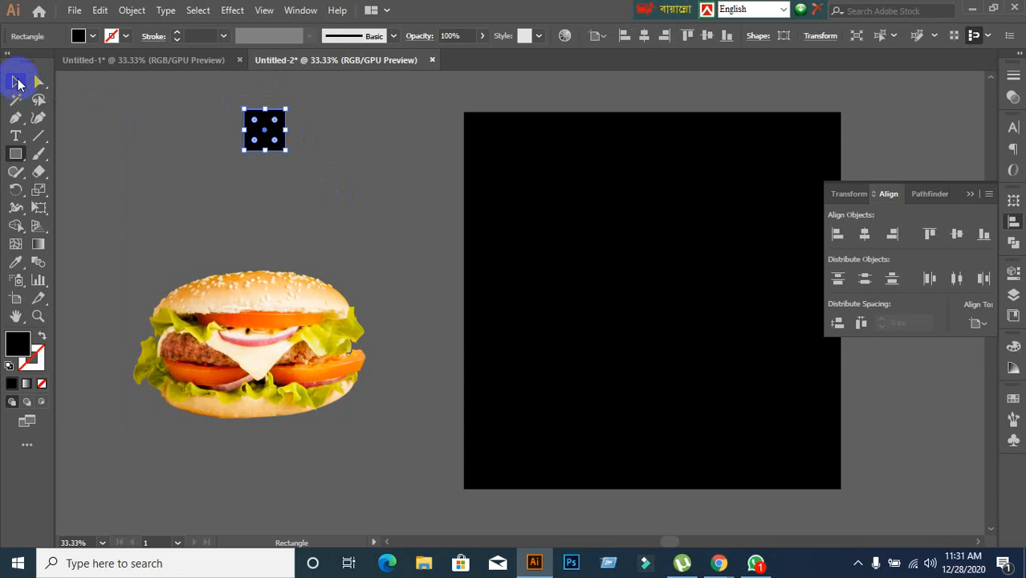
pyautogui.click(15, 81)
pyautogui.click(15, 262)
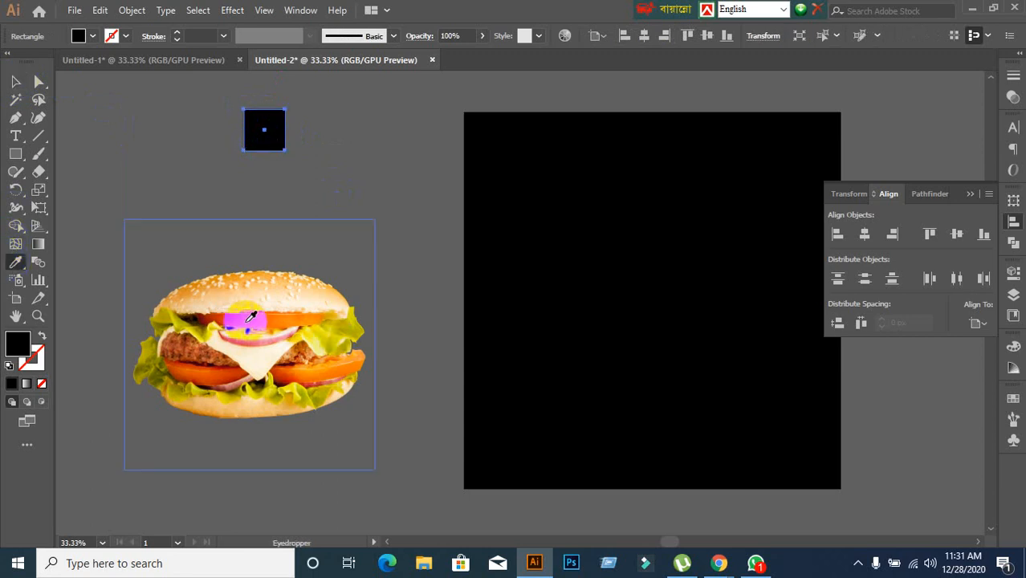
pyautogui.click(239, 313)
pyautogui.click(15, 81)
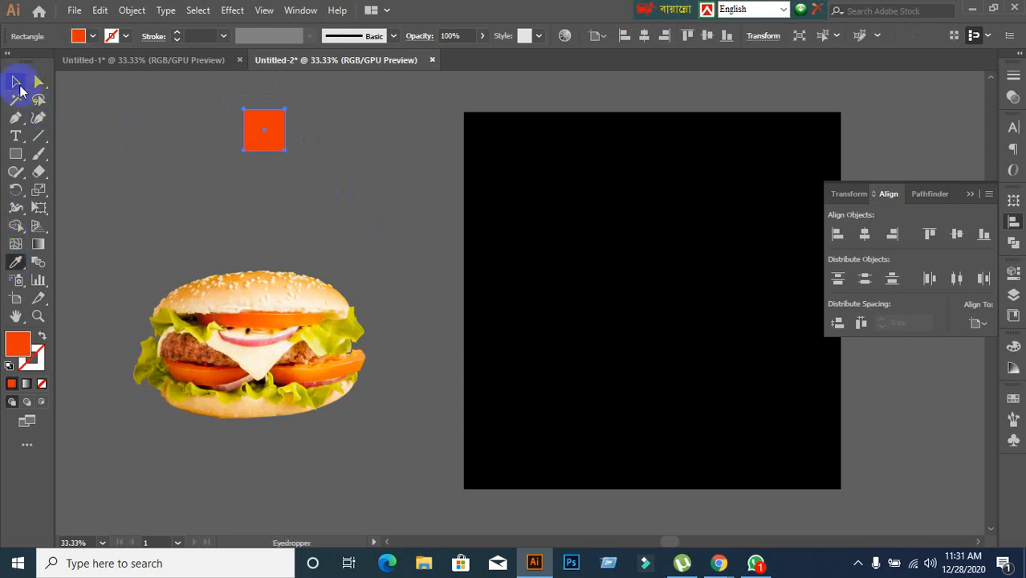
# Duplicate the orange-red square beside itself and recolor the copy with the olive green sampled from the burger's lettuce
pyautogui.click(277, 131)
pyautogui.moveTo(273, 123); pyautogui.dragTo(343, 129)
pyautogui.moveTo(269, 123); pyautogui.dragTo(330, 123)
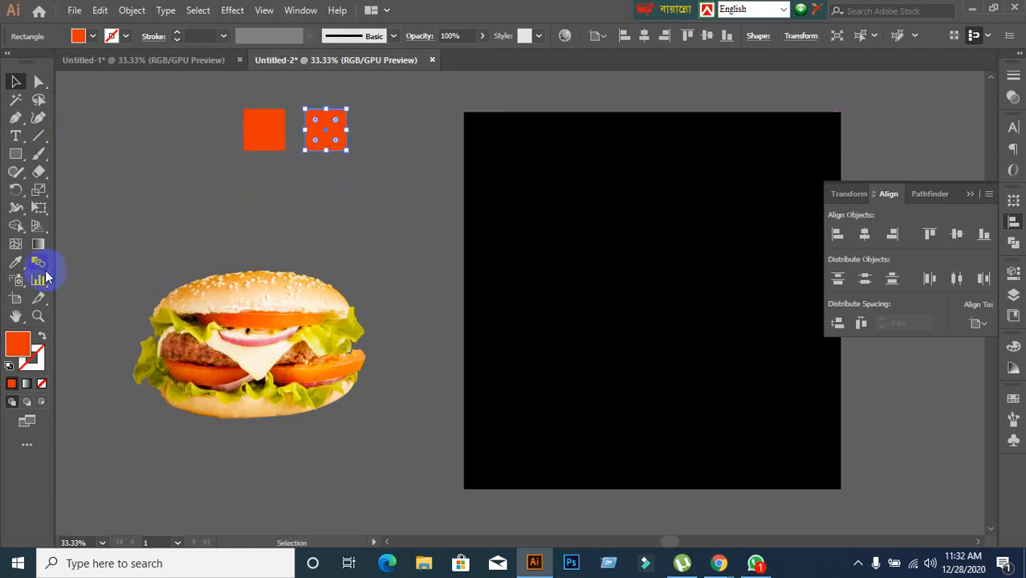
pyautogui.click(16, 262)
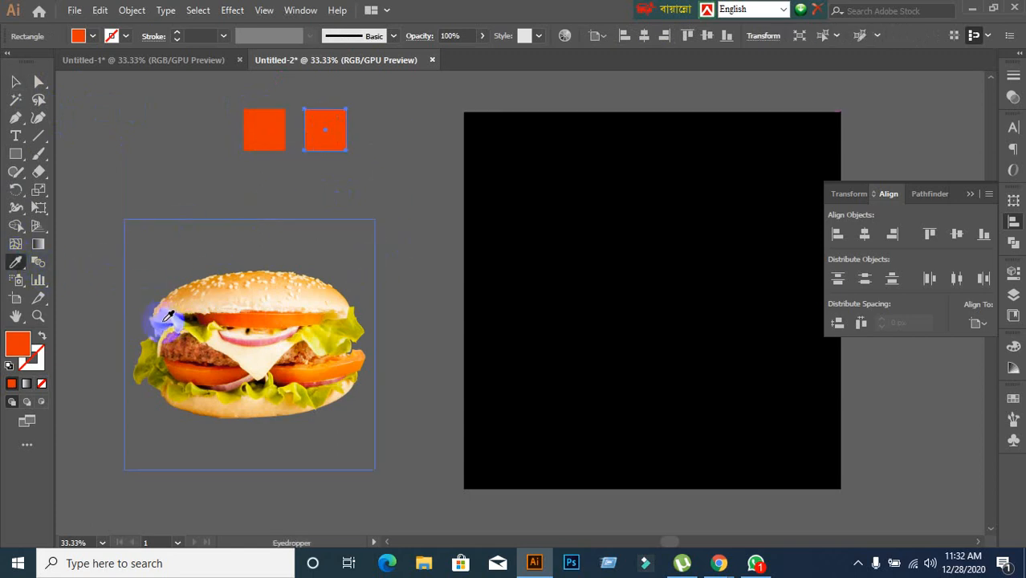
pyautogui.click(167, 315)
pyautogui.click(16, 81)
pyautogui.click(277, 154)
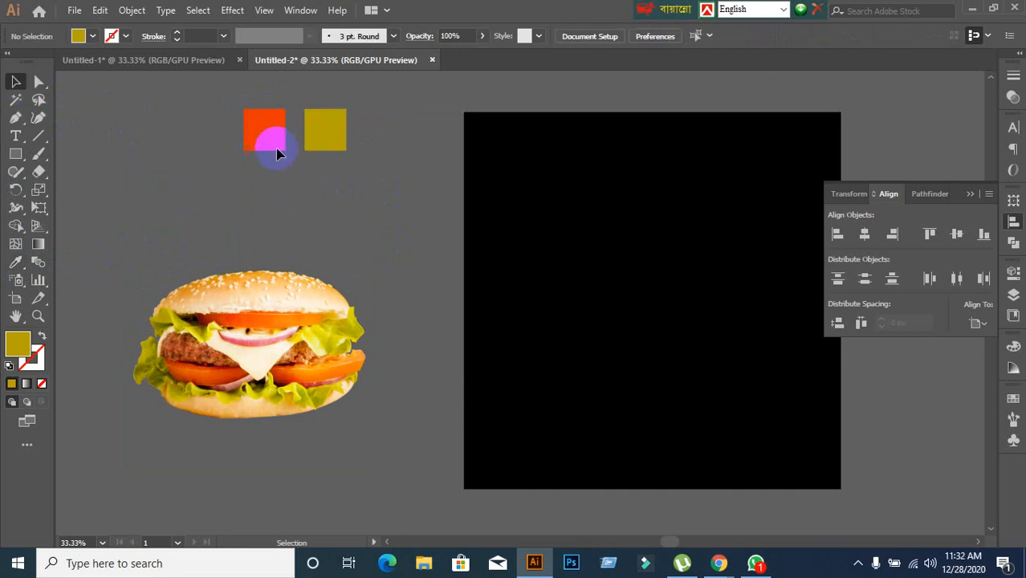
# Duplicate the orange-red square below the first two swatches and recolor the copy with the orange sampled from the top bun
pyautogui.click(272, 133)
pyautogui.moveTo(271, 136); pyautogui.dragTo(302, 194)
pyautogui.click(16, 263)
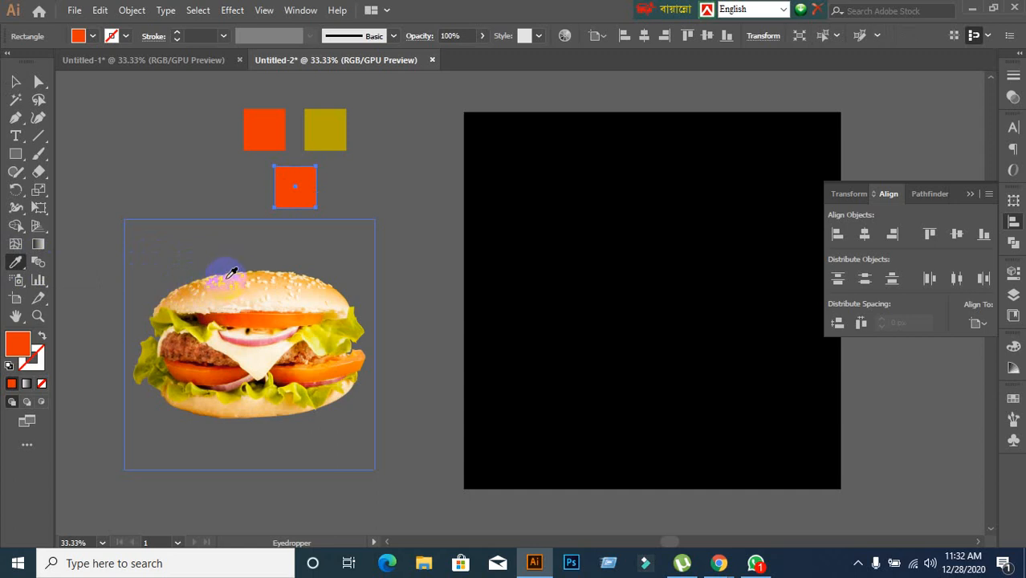
pyautogui.click(228, 276)
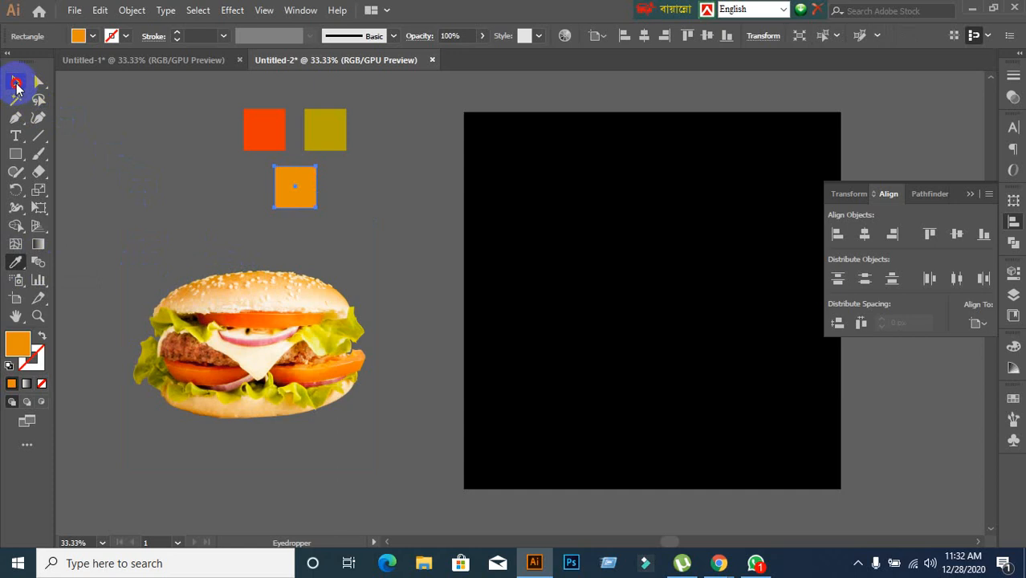
pyautogui.click(16, 81)
pyautogui.click(160, 183)
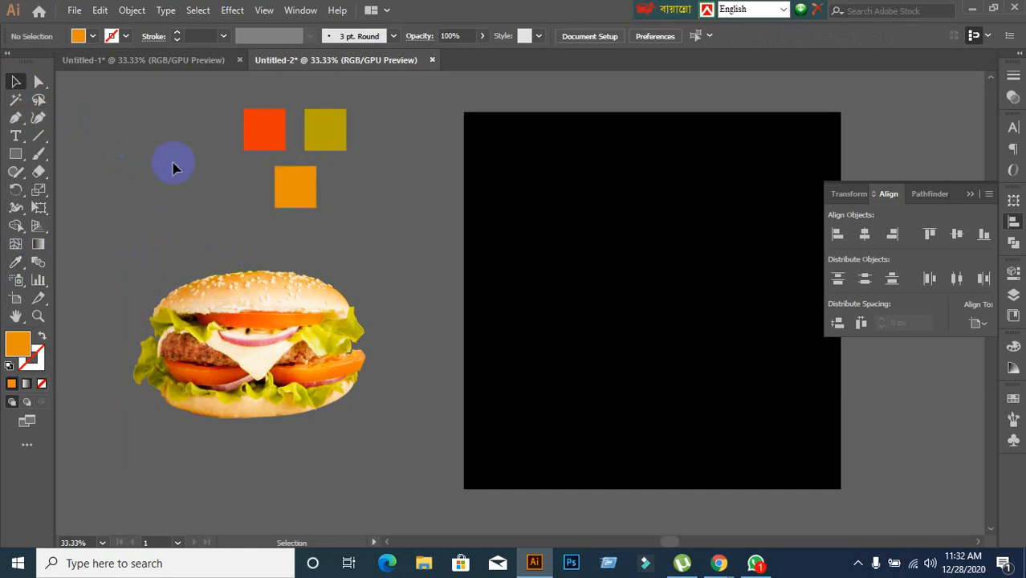
# Duplicate the orange square to its left and recolor the copy with the brown sampled from the burger patty
pyautogui.hotkey('ctrl', 'a')
pyautogui.click(334, 238)
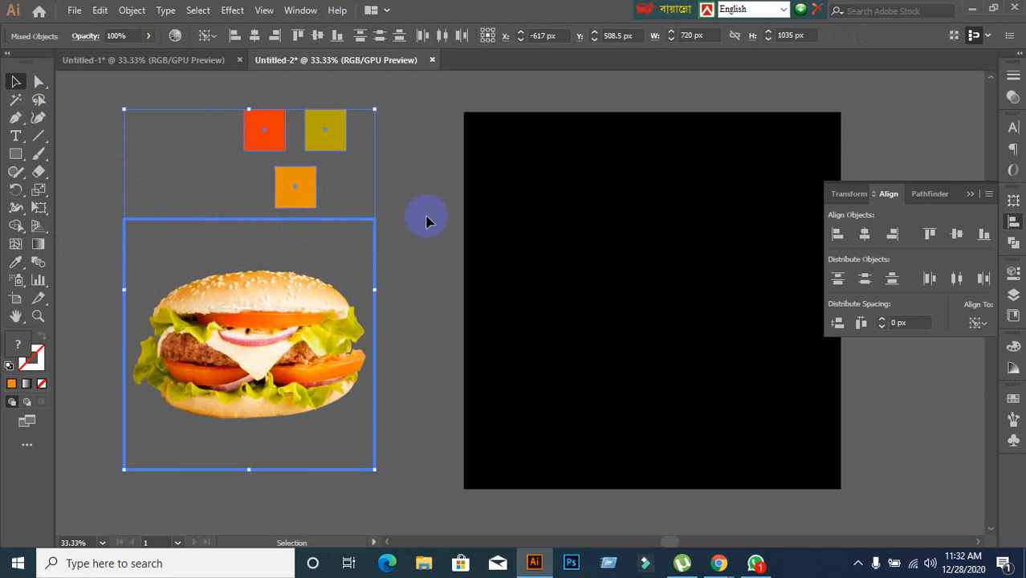
pyautogui.click(313, 212)
pyautogui.click(300, 201)
pyautogui.moveTo(301, 198); pyautogui.dragTo(175, 209)
pyautogui.click(15, 262)
pyautogui.click(176, 338)
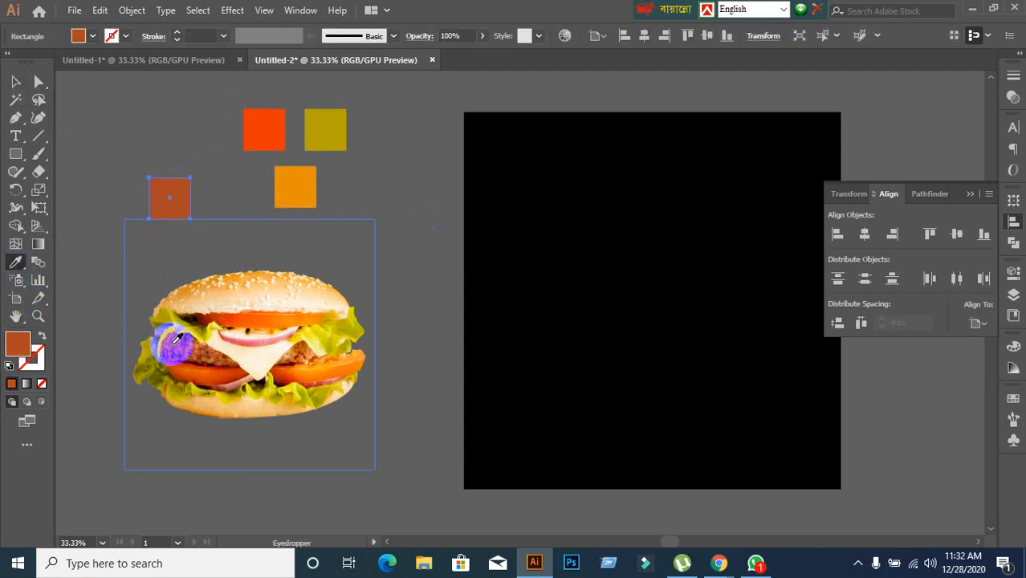
pyautogui.click(15, 81)
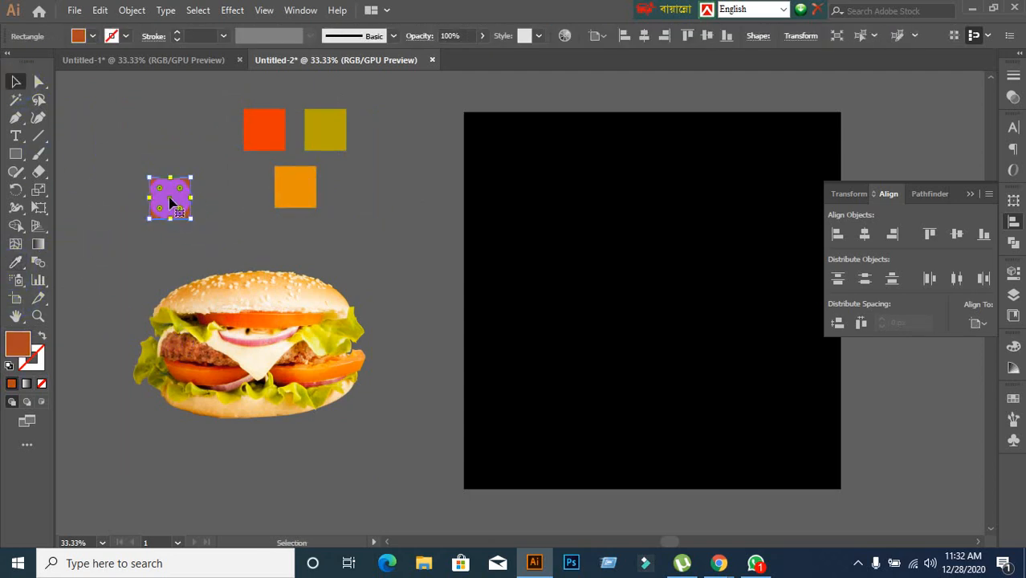
# Arrange the four color squares into a compact two-by-two palette above the burger, with the brown one below the orange-red one
pyautogui.moveTo(171, 195); pyautogui.dragTo(237, 185)
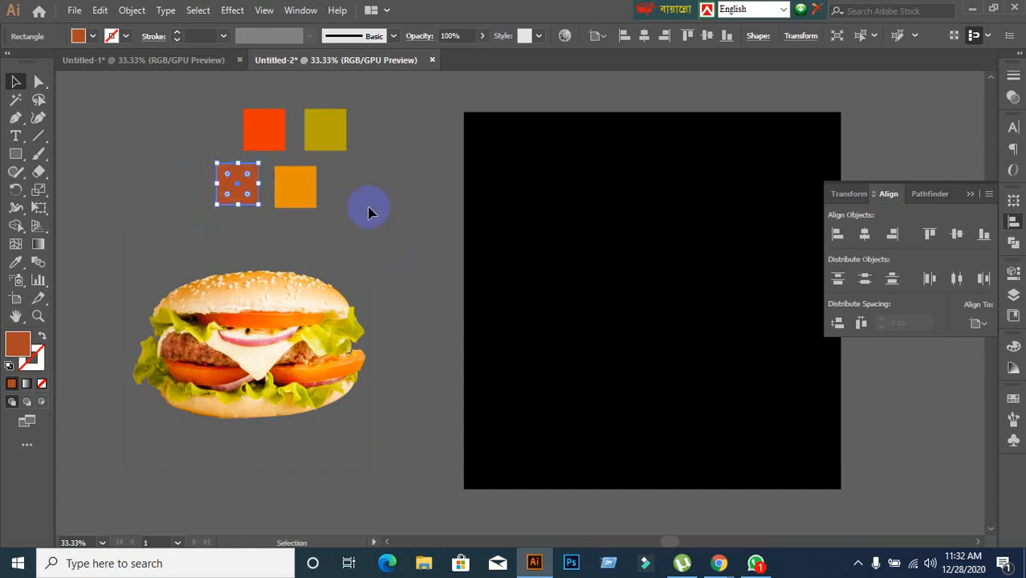
pyautogui.moveTo(271, 137); pyautogui.dragTo(251, 137)
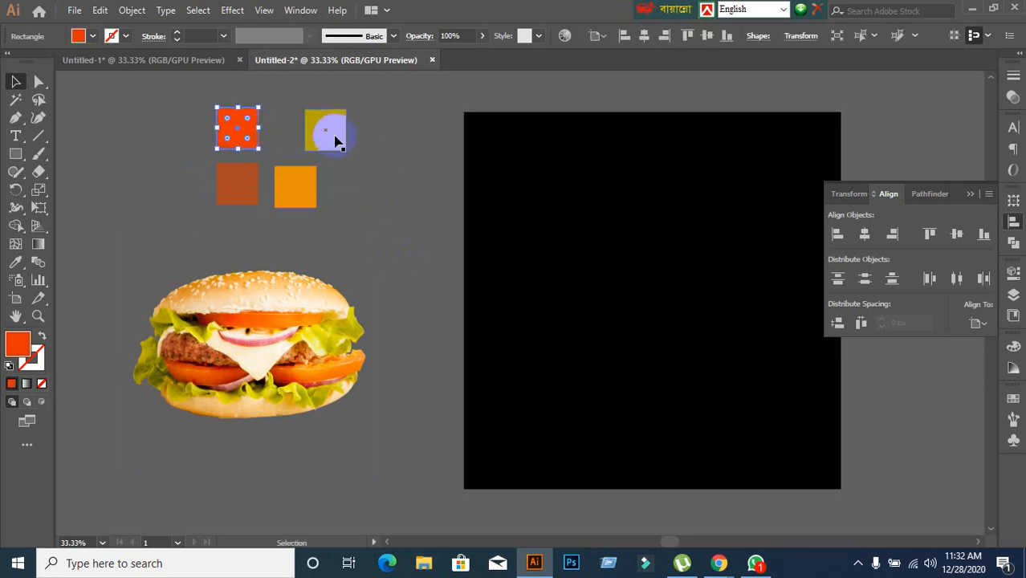
pyautogui.moveTo(332, 137); pyautogui.dragTo(311, 137)
pyautogui.click(401, 213)
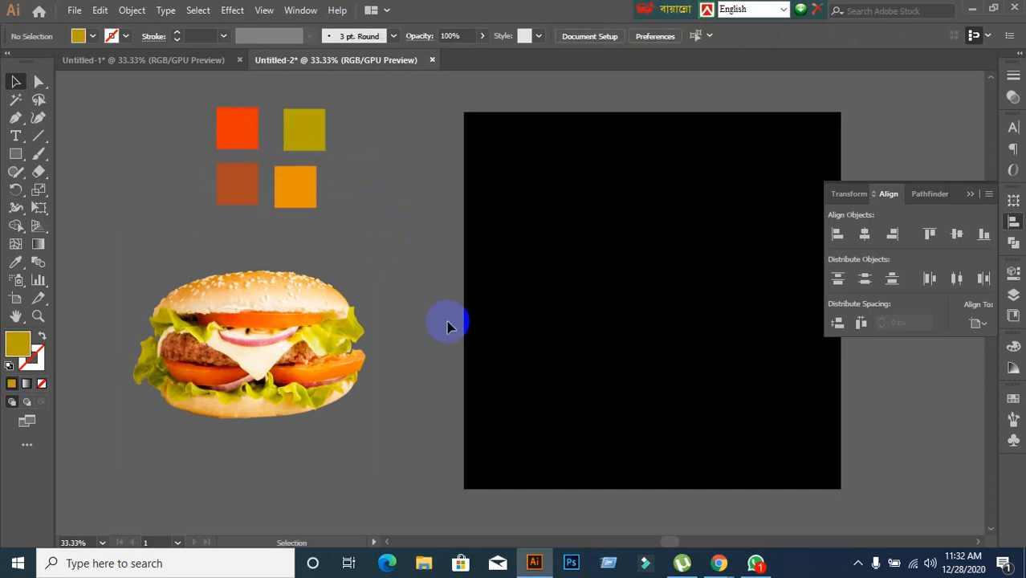
# Fill the large black background square with the orange sampled from the palette and deselect it
pyautogui.moveTo(447, 322); pyautogui.dragTo(366, 289)
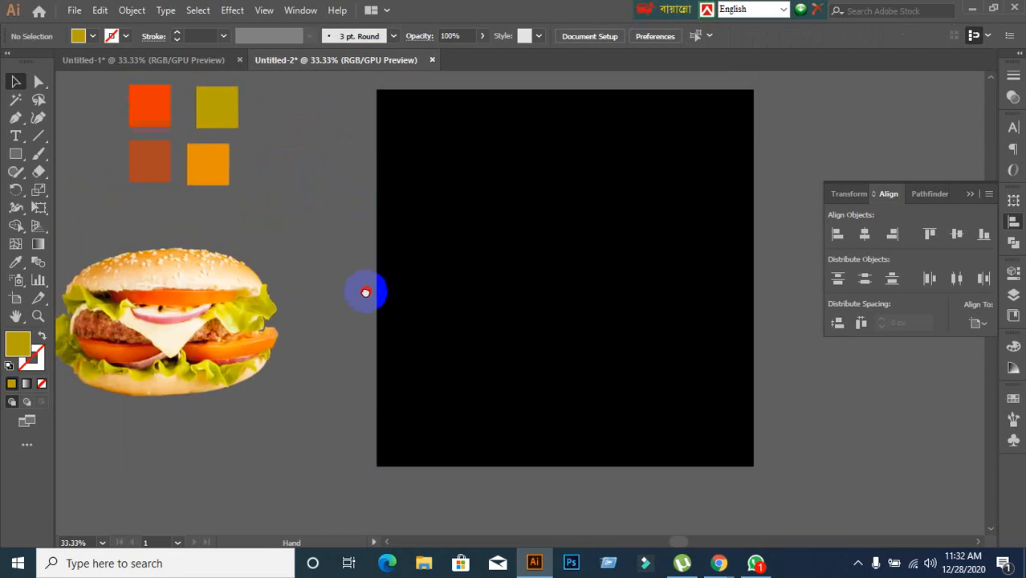
pyautogui.click(542, 312)
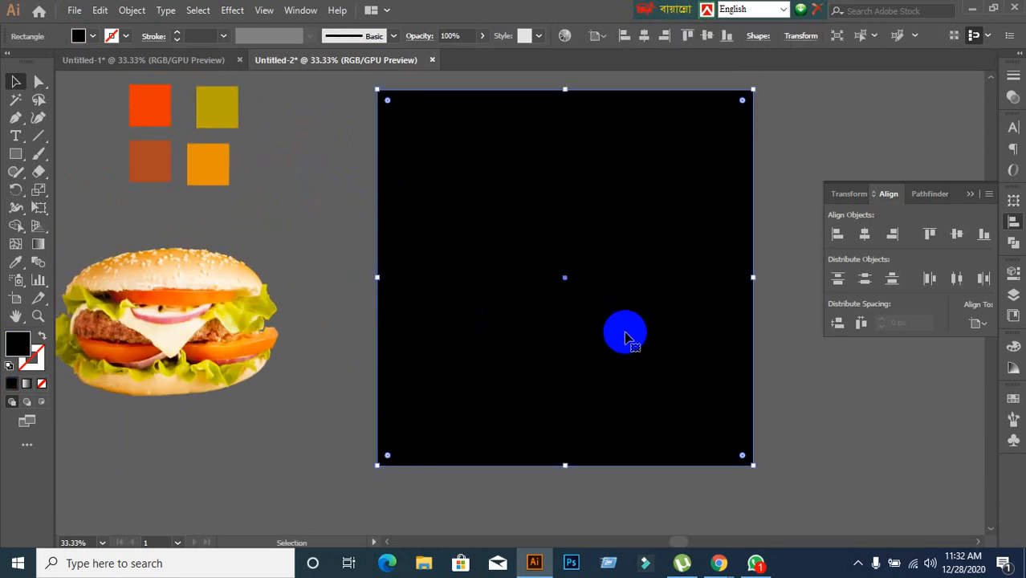
pyautogui.click(20, 265)
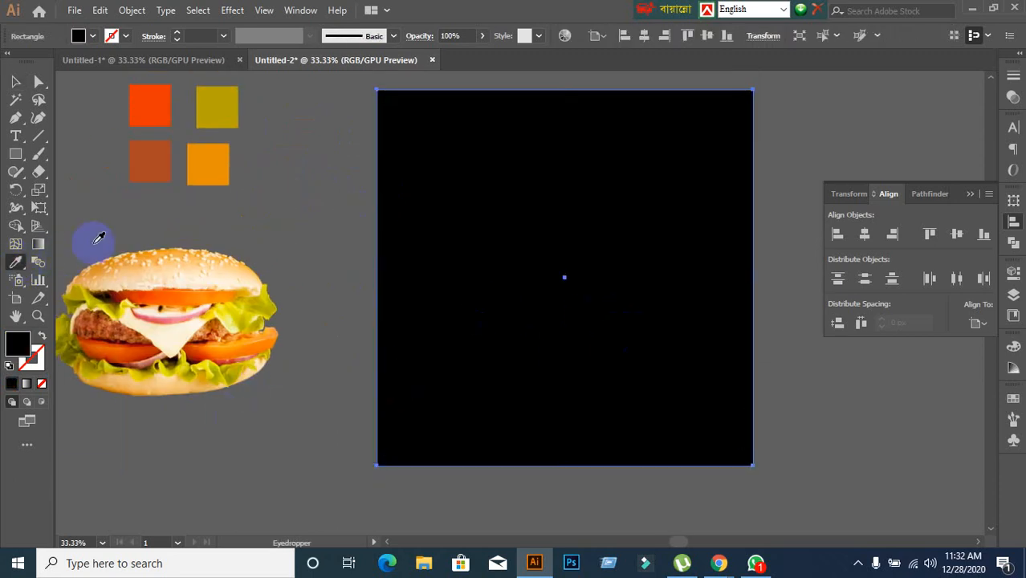
pyautogui.click(202, 166)
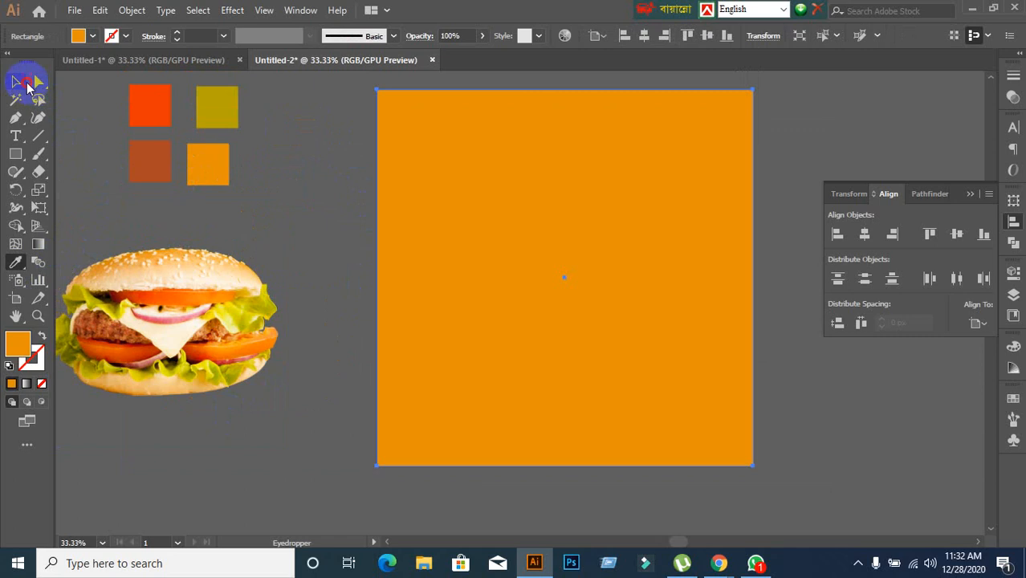
pyautogui.click(18, 82)
pyautogui.click(320, 199)
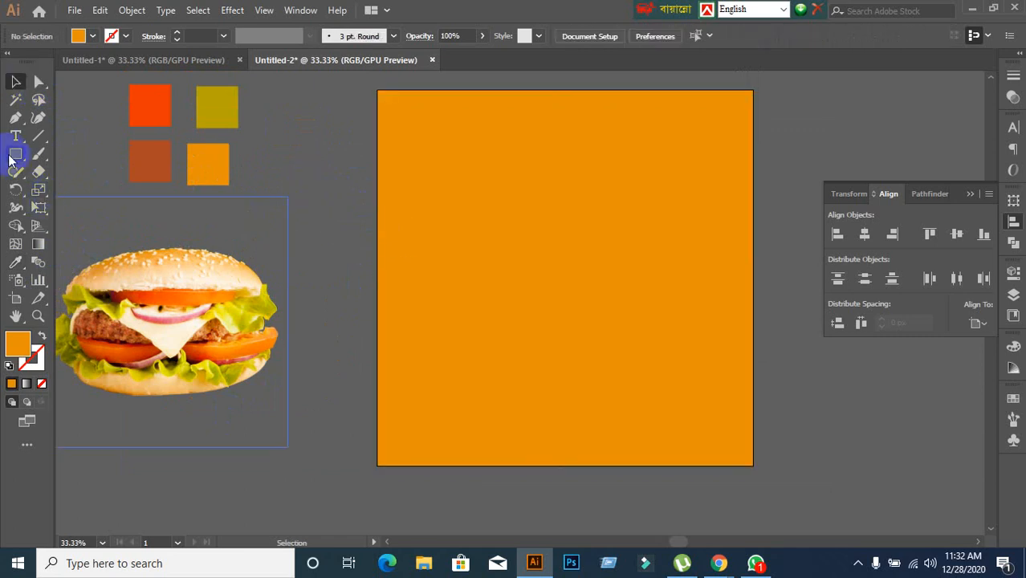
# Draw a large circle with the Ellipse tool over the lower-right part of the orange background and enlarge it slightly
pyautogui.moveTo(11, 160); pyautogui.dragTo(64, 190)
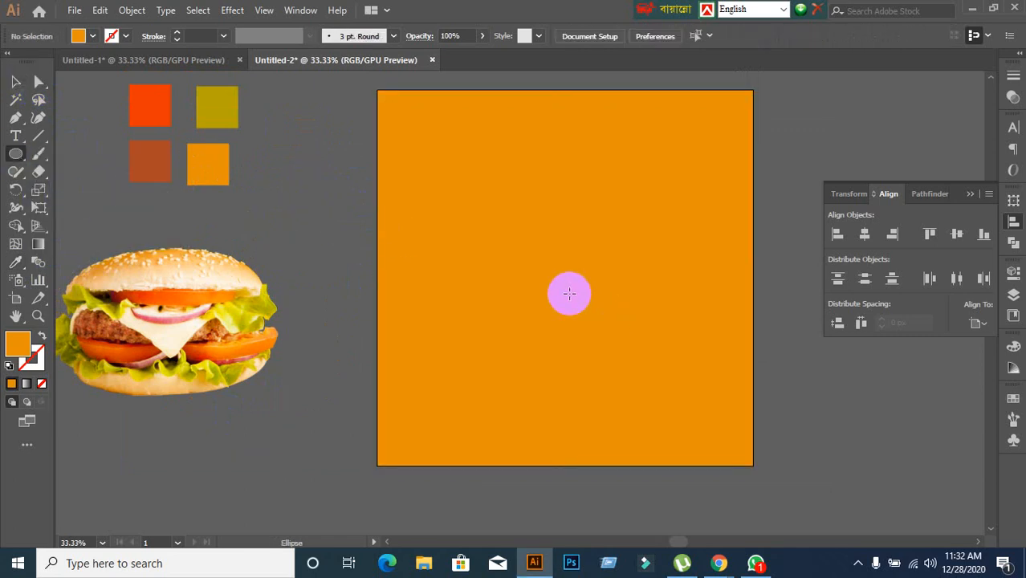
pyautogui.moveTo(569, 294); pyautogui.dragTo(820, 536)
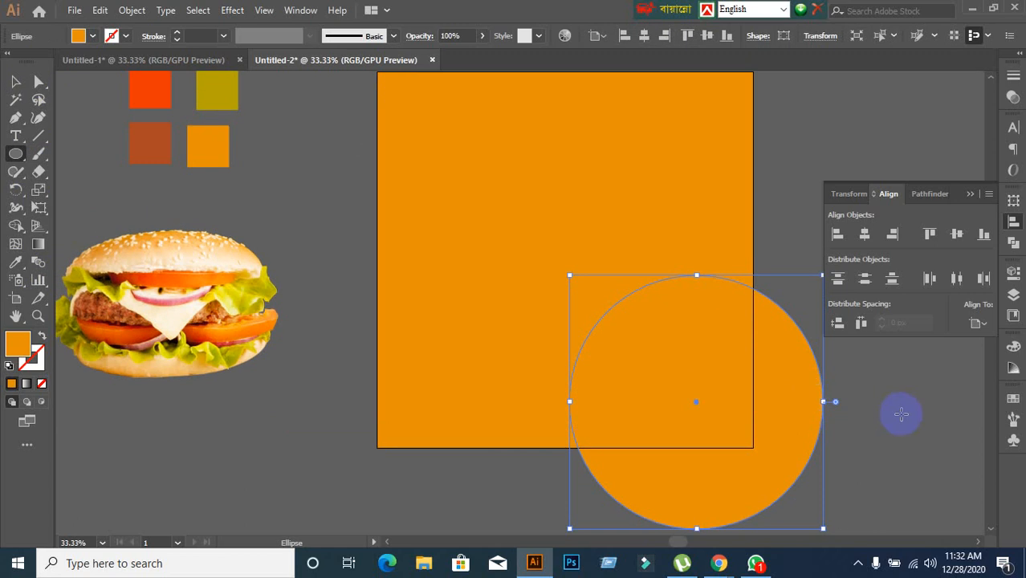
pyautogui.click(15, 81)
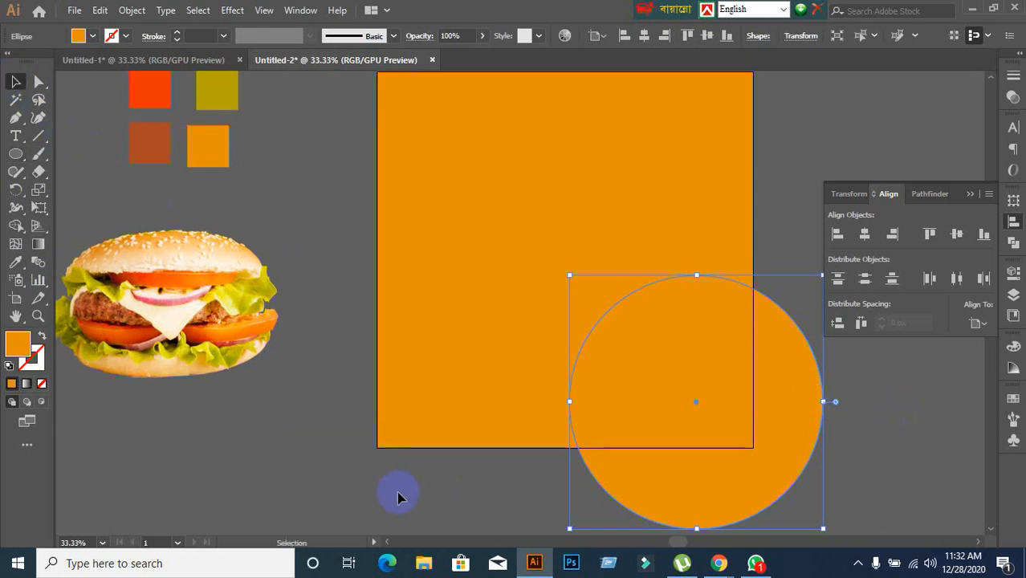
pyautogui.moveTo(737, 454); pyautogui.dragTo(687, 423)
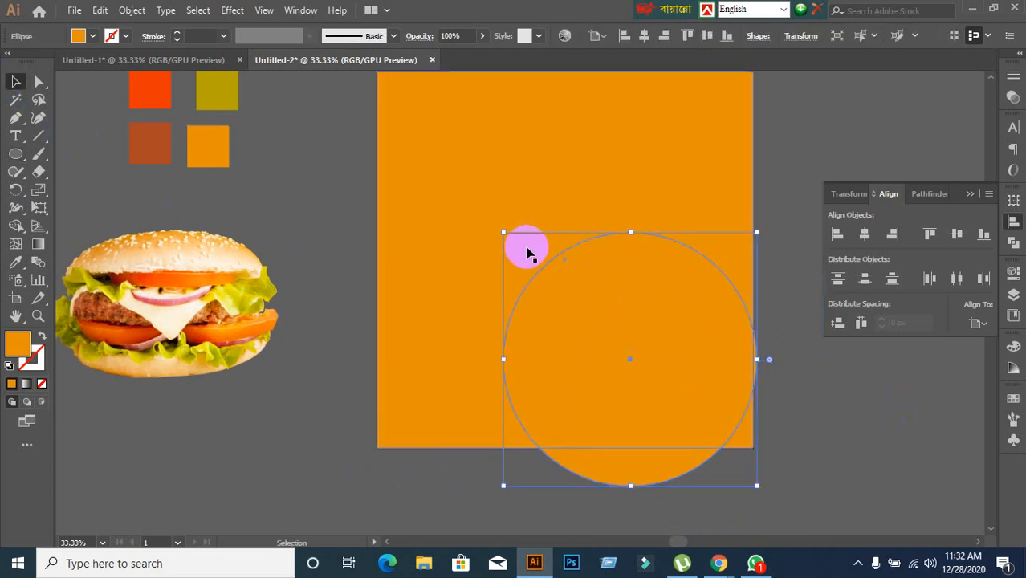
pyautogui.moveTo(504, 233); pyautogui.dragTo(473, 203)
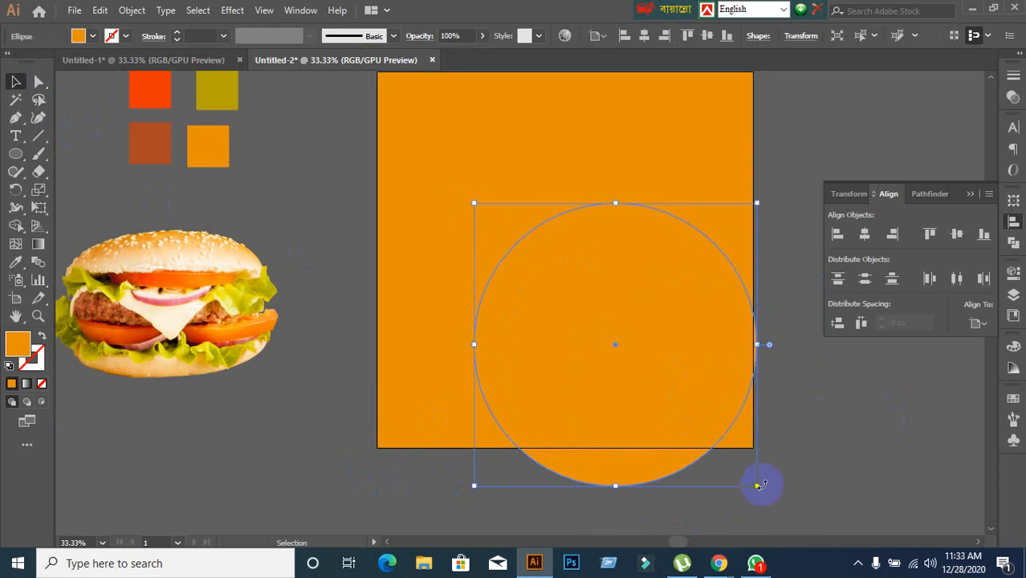
# Reposition the circle so that it overlaps the background's lower-right corner and extends past its right and bottom edges
pyautogui.moveTo(664, 362); pyautogui.dragTo(695, 391)
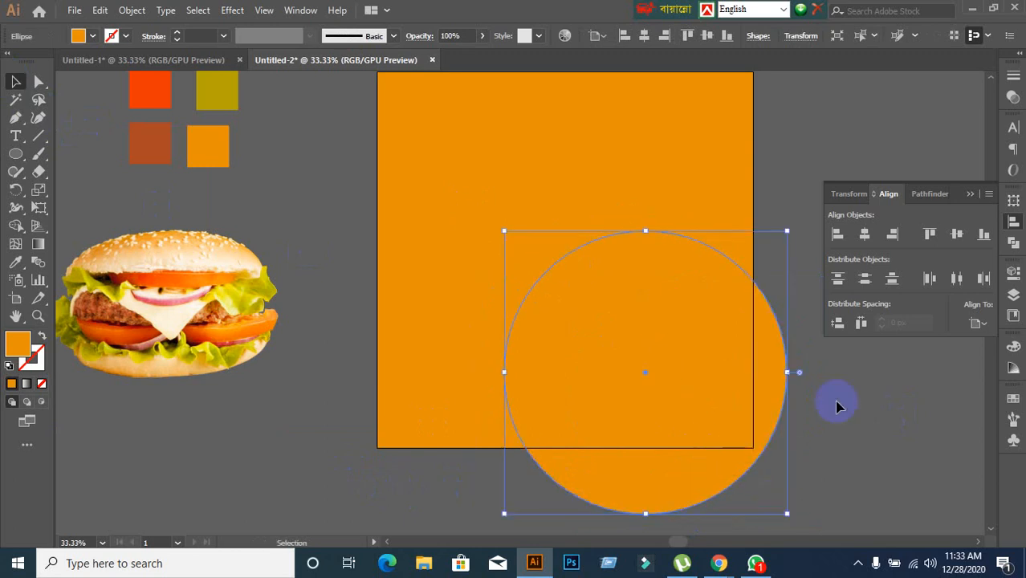
pyautogui.moveTo(736, 451); pyautogui.dragTo(768, 438)
pyautogui.click(873, 468)
pyautogui.scroll(1, 831, 460)
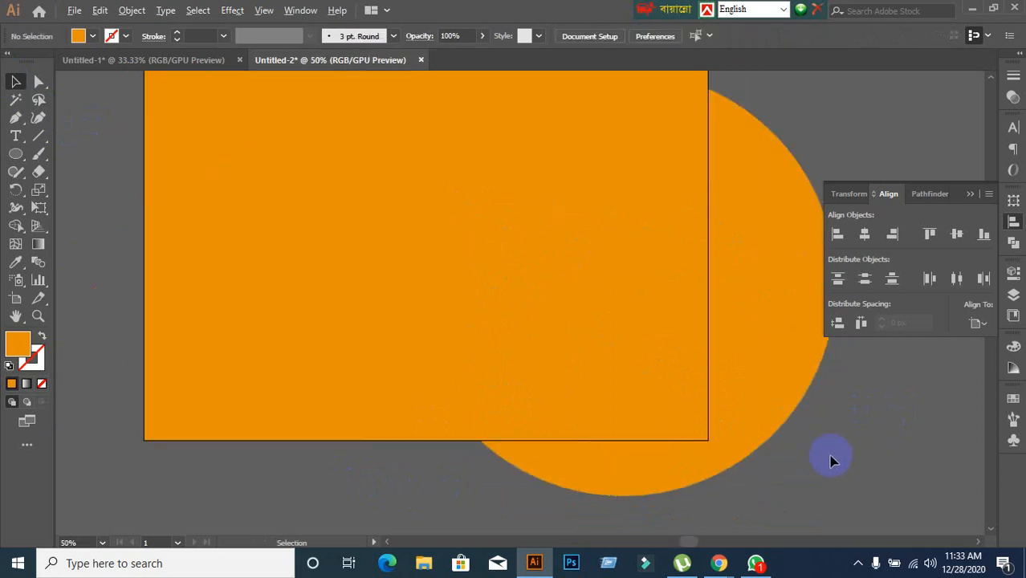
pyautogui.click(728, 399)
pyautogui.scroll(-1, 854, 455)
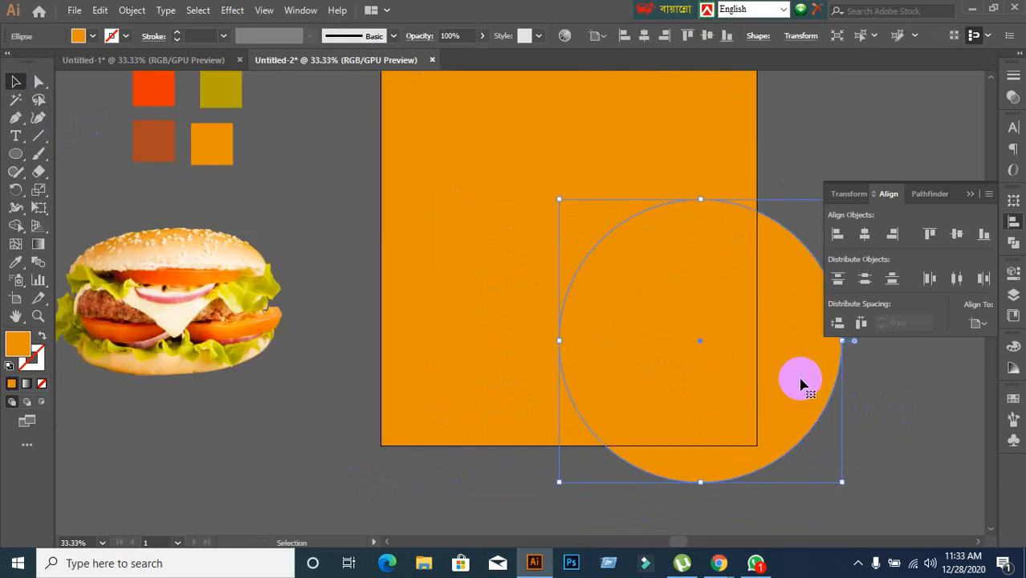
pyautogui.moveTo(800, 383); pyautogui.dragTo(802, 458)
pyautogui.scroll(-2, 804, 456)
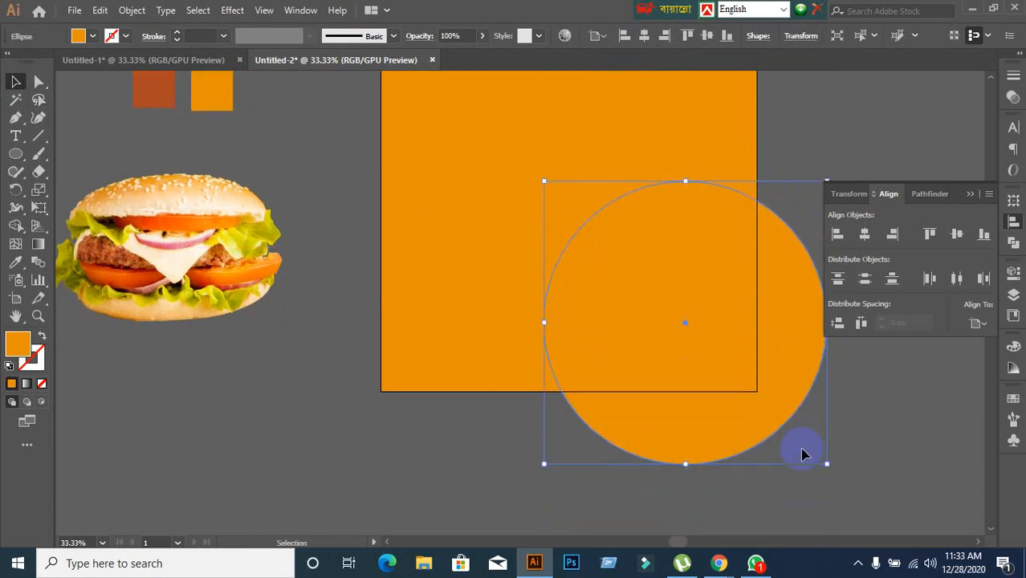
pyautogui.scroll(-1, 893, 456)
pyautogui.moveTo(895, 457); pyautogui.dragTo(789, 460)
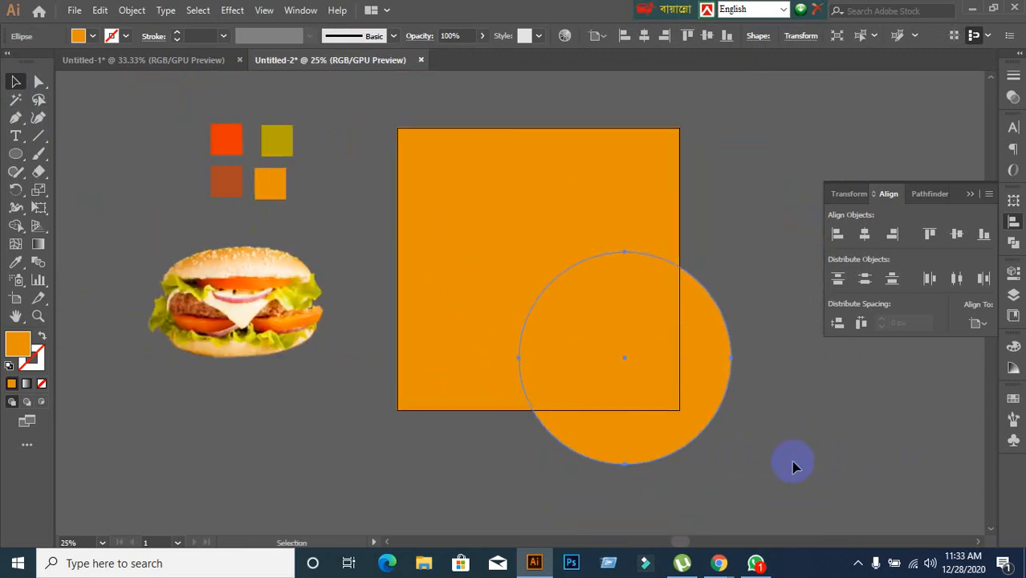
# Fill the circle with white and shift it left so that it mainly extends past the background's bottom edge
pyautogui.click(92, 36)
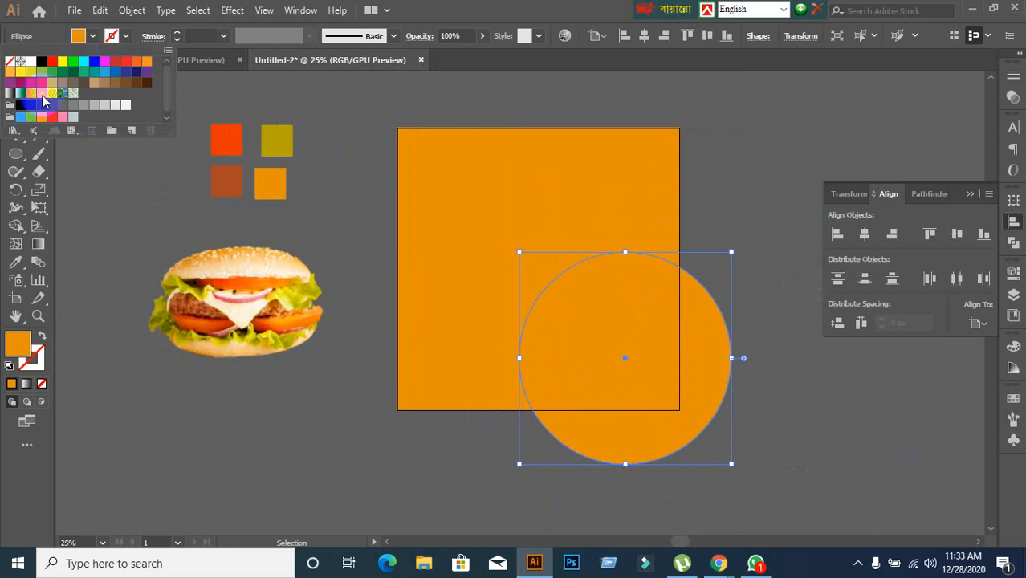
pyautogui.click(30, 64)
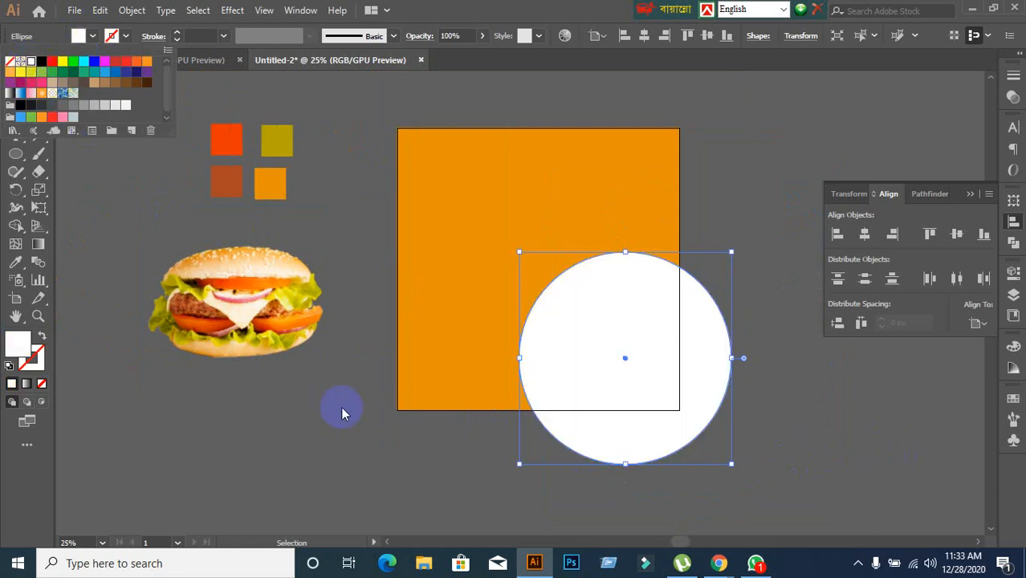
pyautogui.moveTo(651, 417); pyautogui.dragTo(626, 403)
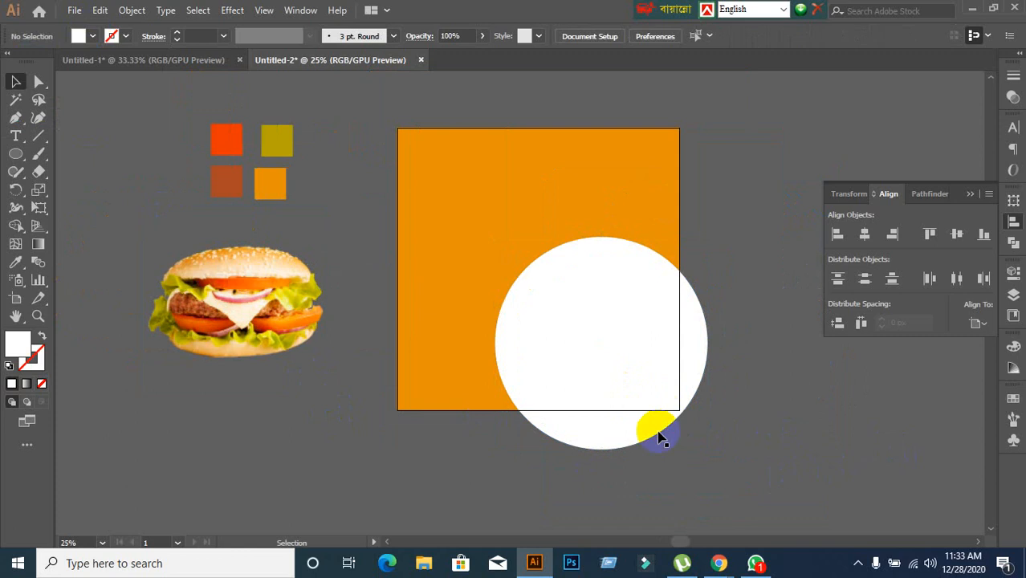
pyautogui.moveTo(618, 434)
pyautogui.mouseDown()
pyautogui.moveTo(627, 434)
pyautogui.moveTo(610, 394)
pyautogui.moveTo(622, 440)
pyautogui.mouseUp()
pyautogui.click(798, 427)
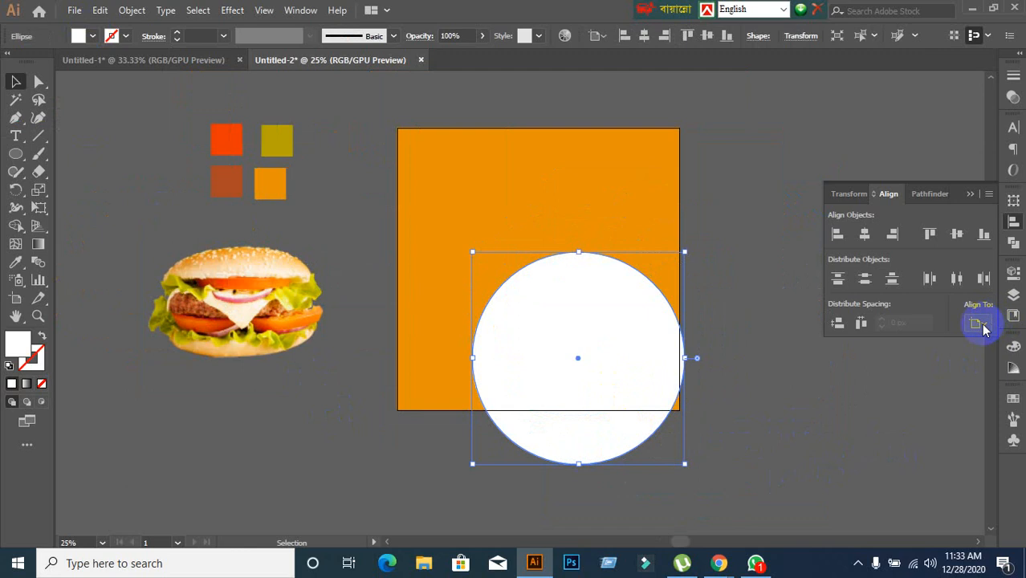
# Align the white circle to the right and bottom edges of the artboard and deselect it
pyautogui.click(978, 323)
pyautogui.click(939, 372)
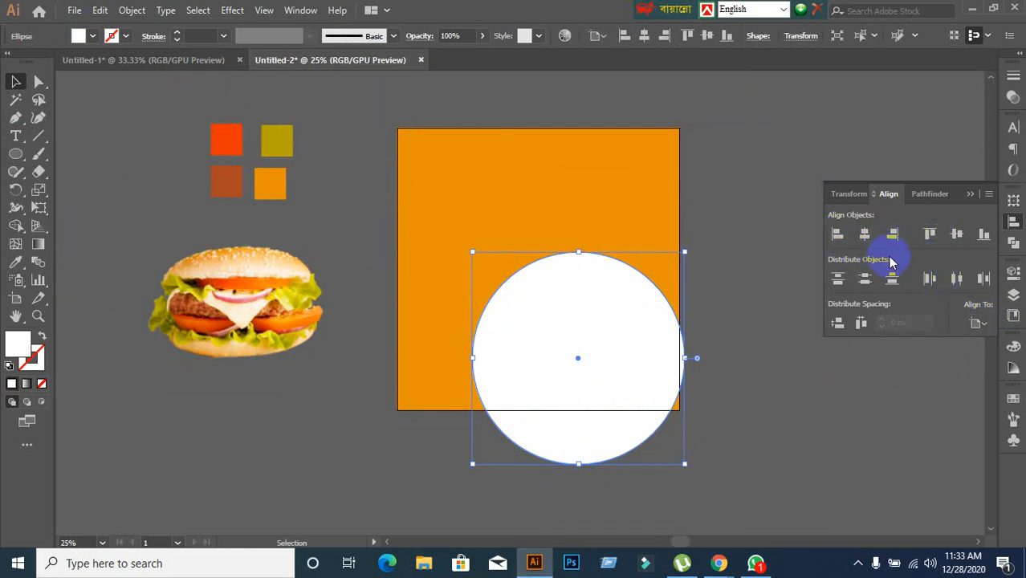
pyautogui.click(983, 234)
pyautogui.click(893, 237)
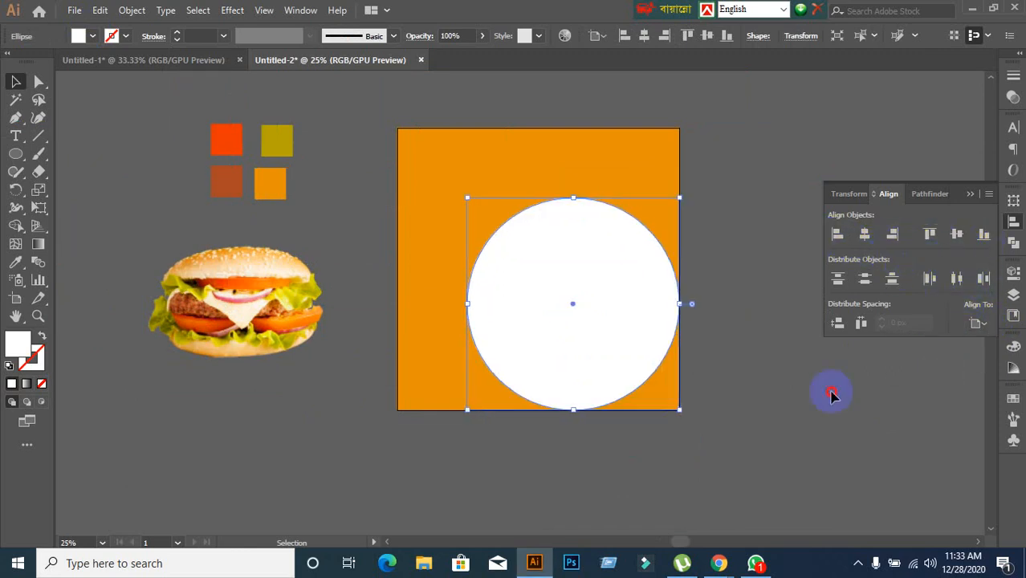
pyautogui.click(830, 395)
pyautogui.click(637, 371)
pyautogui.click(752, 417)
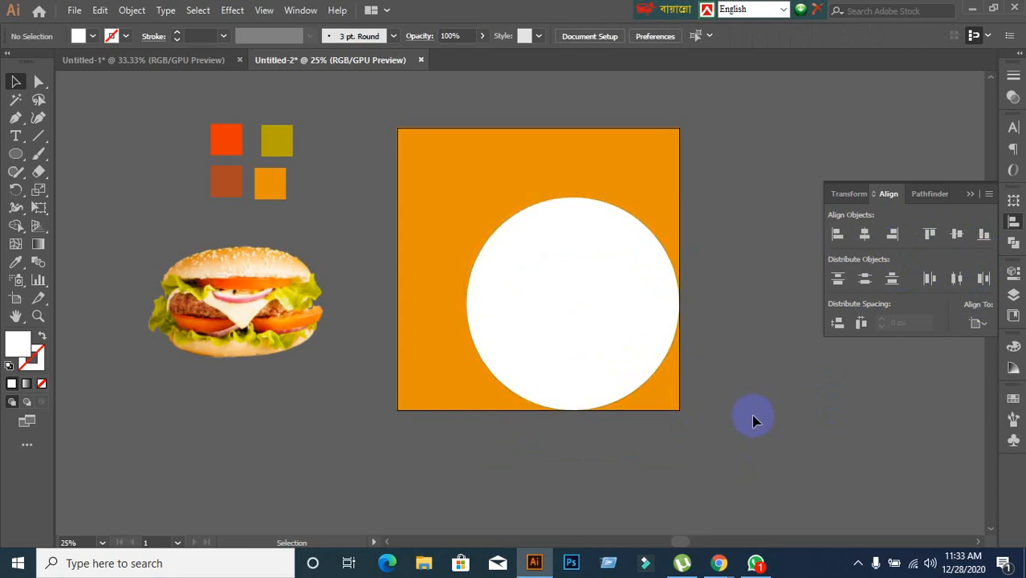
# Set the keyboard increment in the general preferences to 1 px
pyautogui.hotkey('ctrl', 'k')
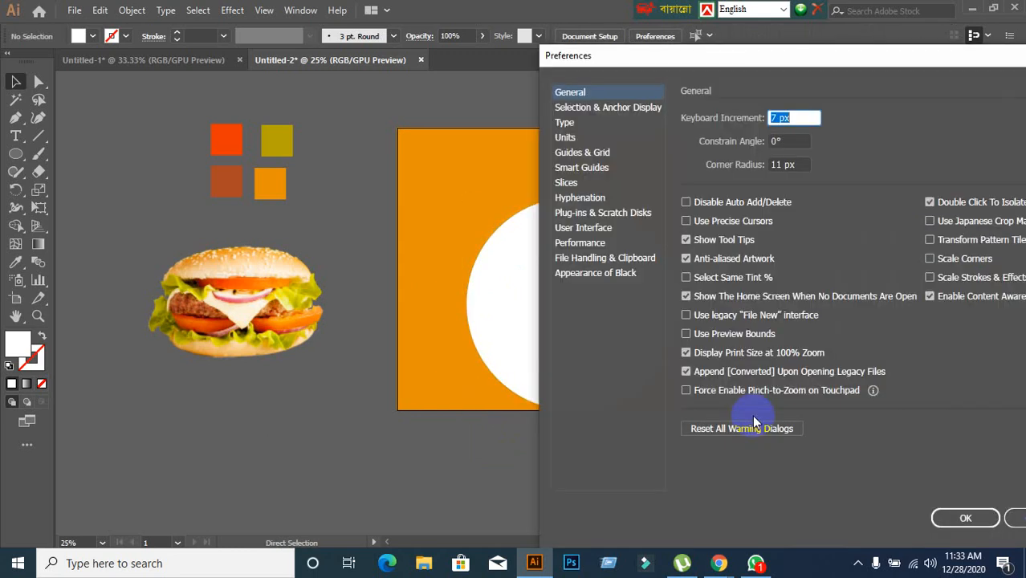
pyautogui.write('1')
pyautogui.press('Return')
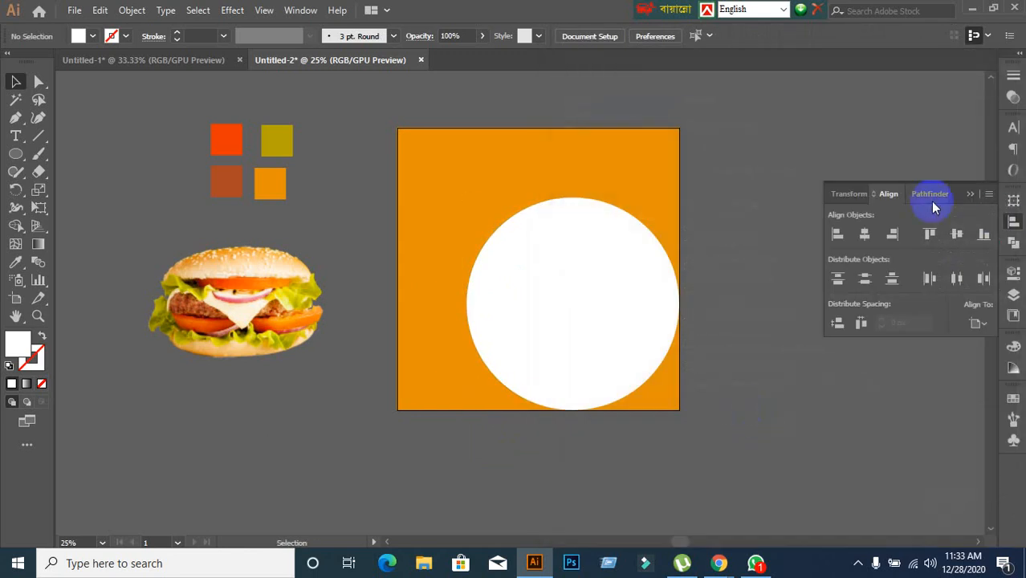
# Nudge the white circle right and down in large increments until it extends past the background's lower-right corner, then deselect it
pyautogui.click(610, 357)
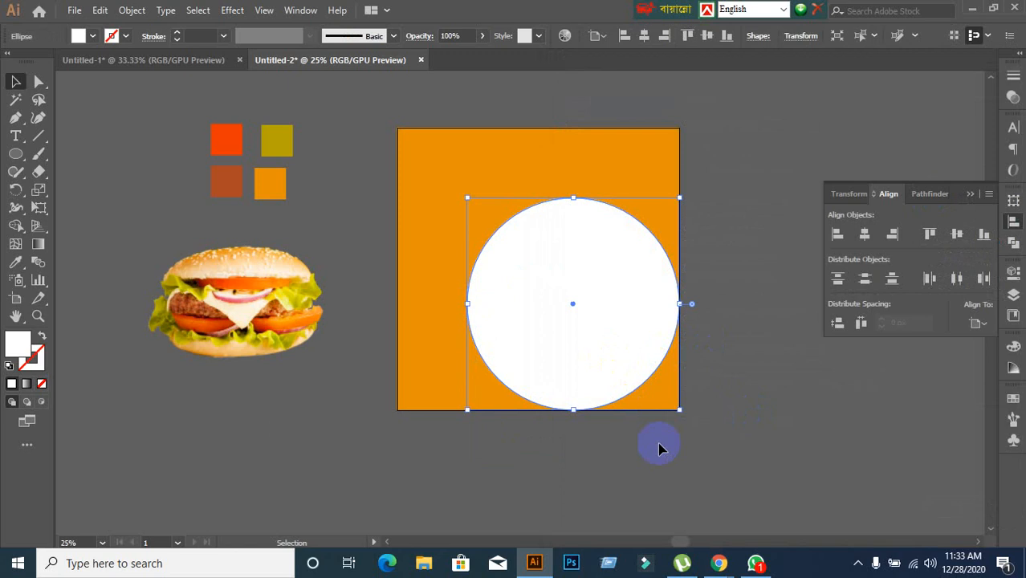
pyautogui.hotkey('shift', 'Right')
pyautogui.hotkey('shift', 'Left')
pyautogui.hotkey('shift', 'Right')
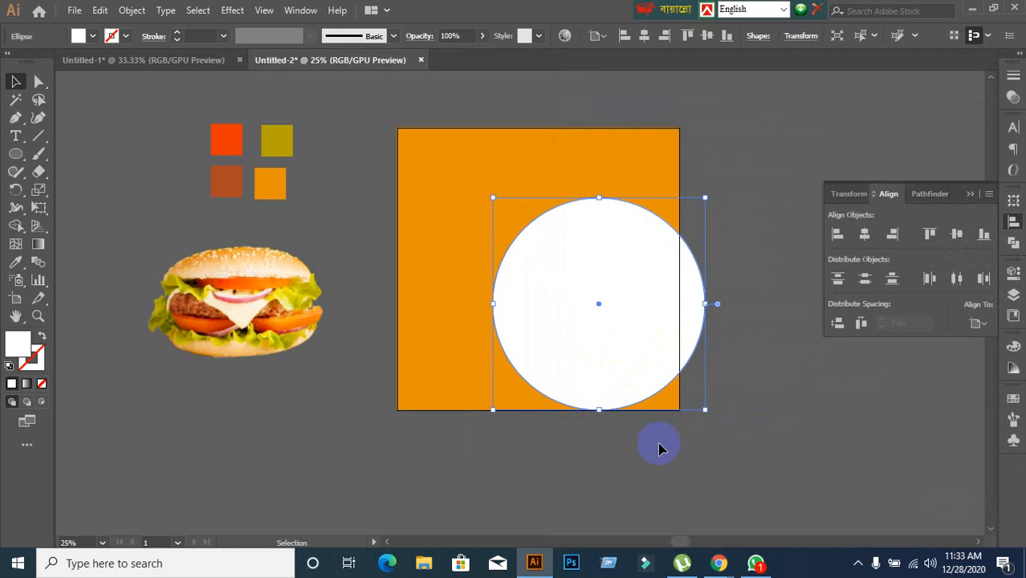
pyautogui.hotkey('shift', 'Down')
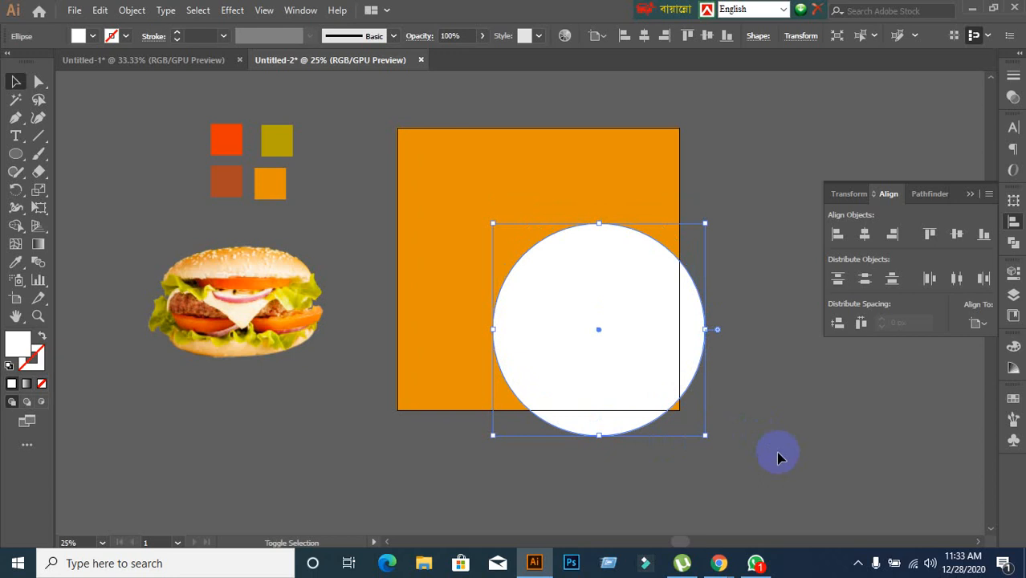
pyautogui.hotkey('shift', 'Right')
pyautogui.hotkey('shift', 'Down')
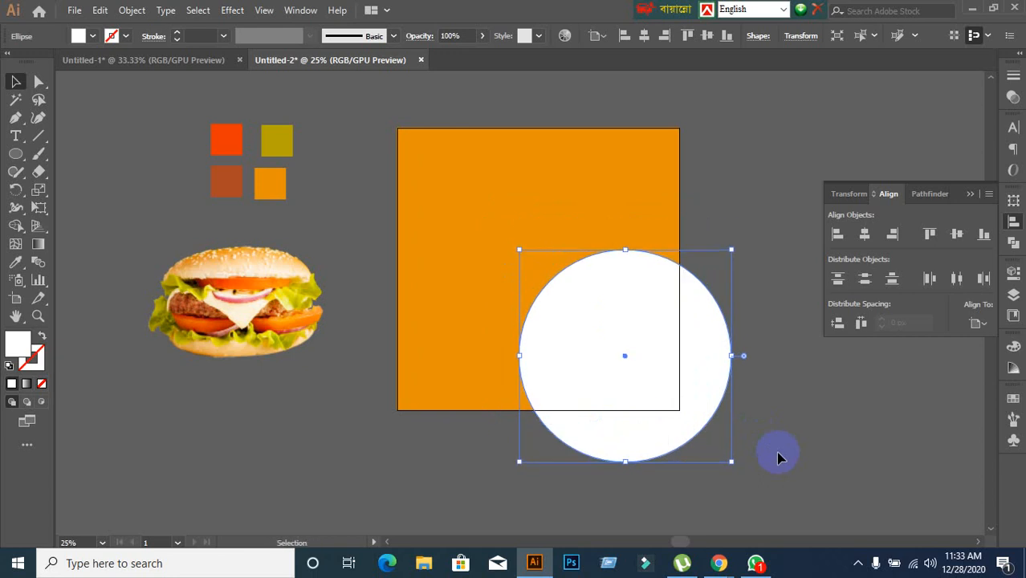
pyautogui.click(778, 456)
pyautogui.click(623, 345)
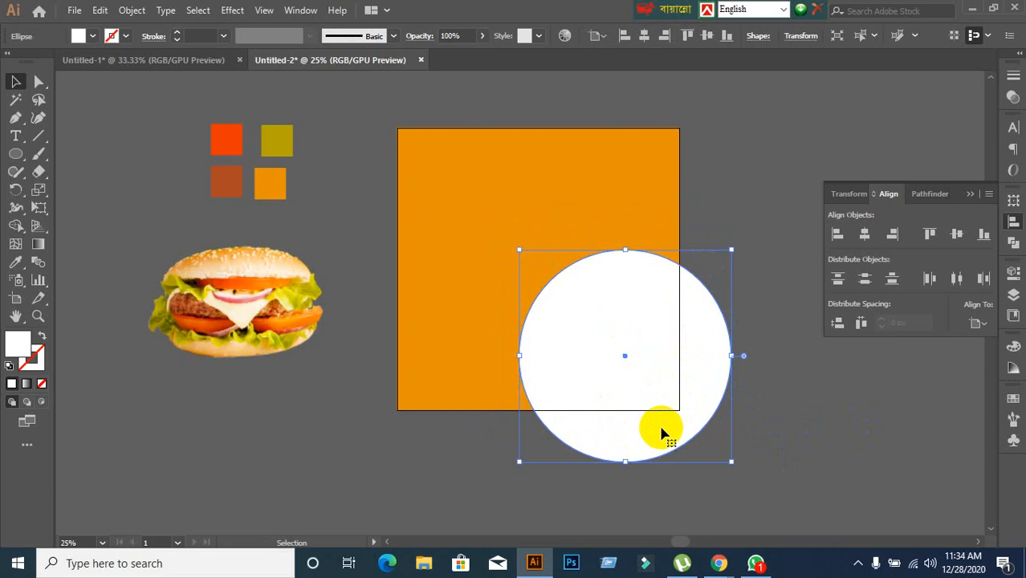
pyautogui.click(764, 421)
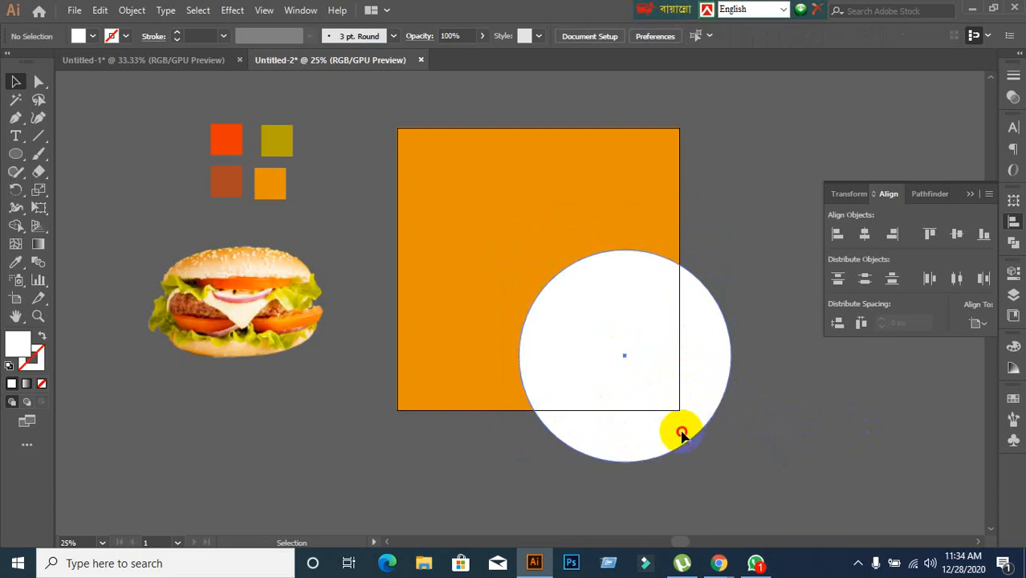
pyautogui.click(544, 172)
pyautogui.click(716, 212)
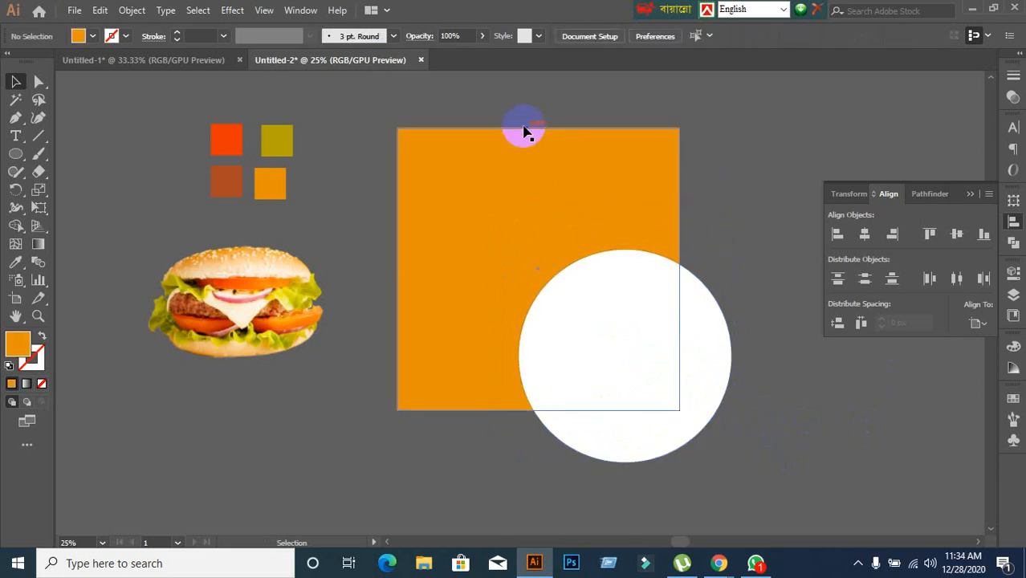
pyautogui.moveTo(537, 147); pyautogui.dragTo(779, 468)
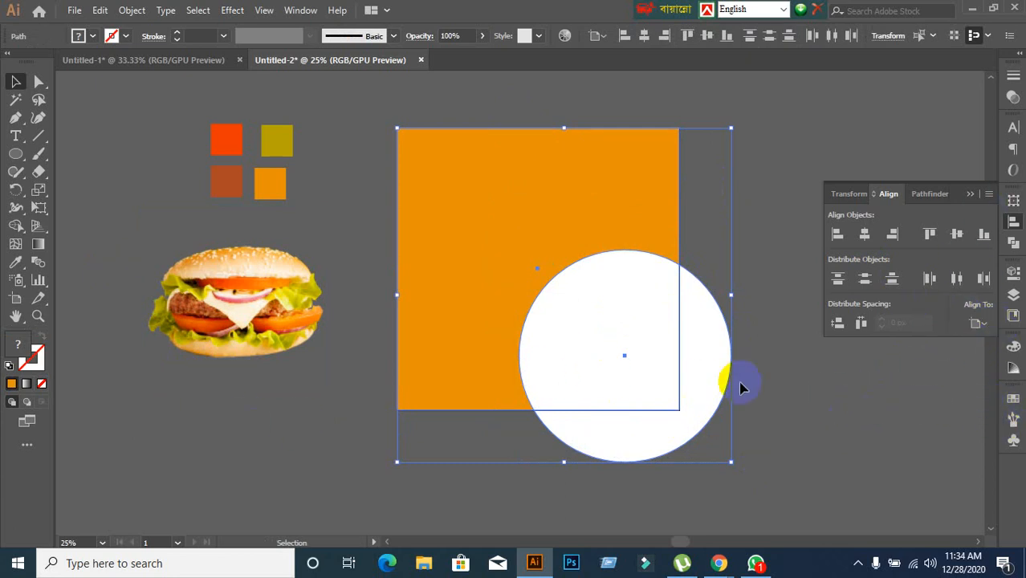
pyautogui.click(917, 197)
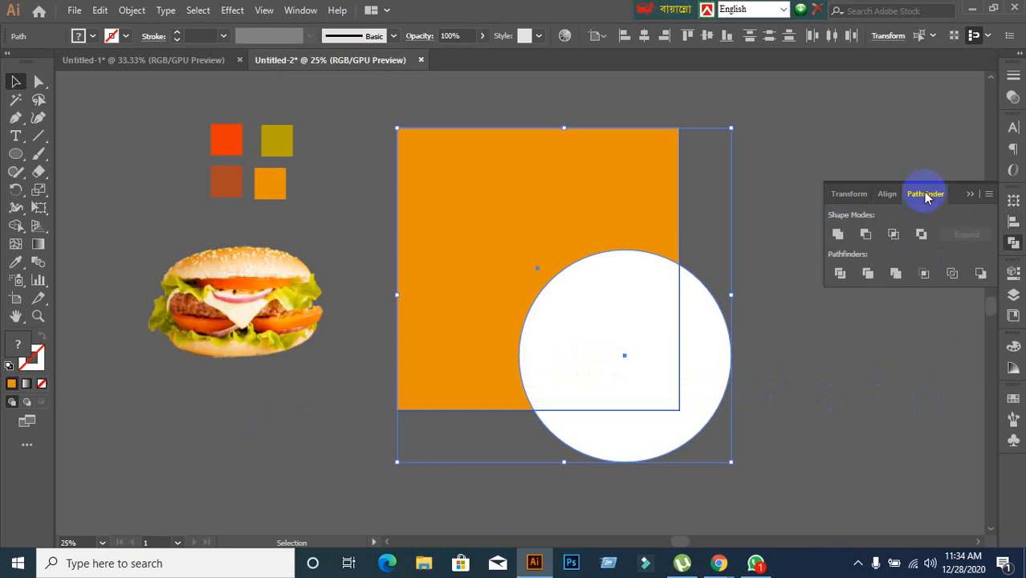
pyautogui.click(877, 342)
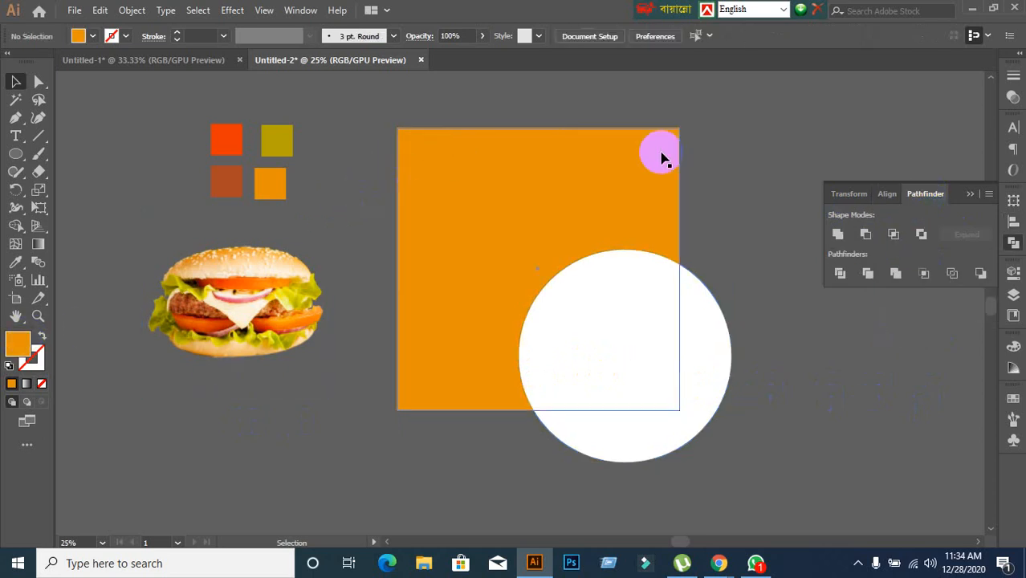
# Remove the part of the white circle outside the orange square with the Shape Builder tool and deselect everything
pyautogui.moveTo(575, 407); pyautogui.dragTo(743, 365)
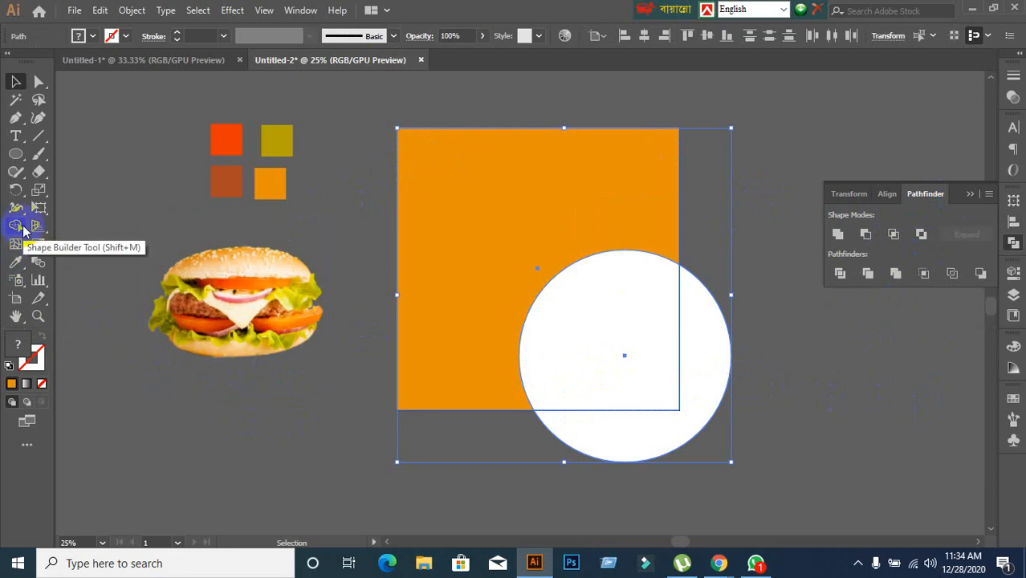
pyautogui.click(17, 228)
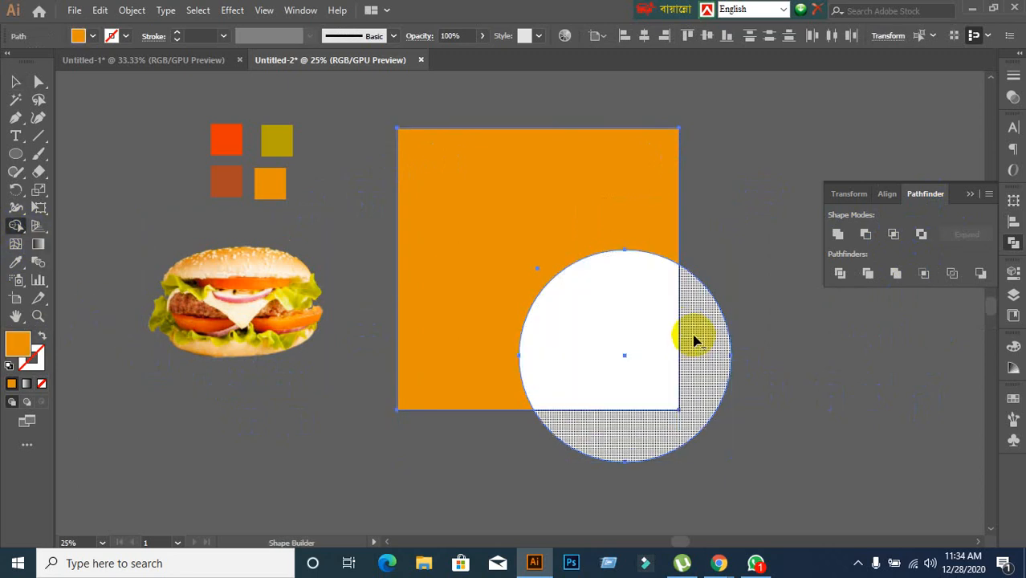
pyautogui.keyDown('alt'); pyautogui.click(698, 337); pyautogui.keyUp('alt')
pyautogui.click(15, 81)
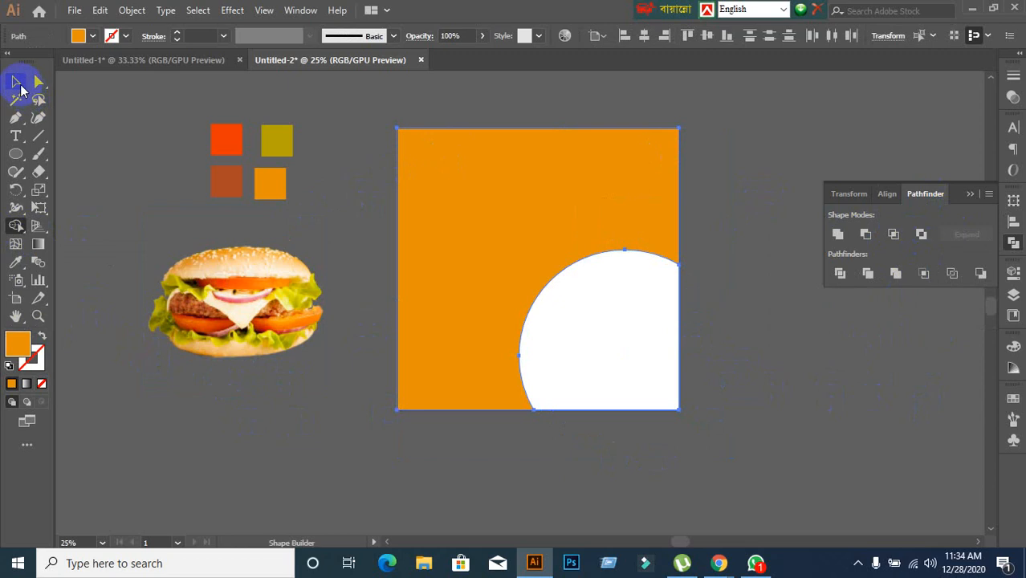
pyautogui.click(469, 102)
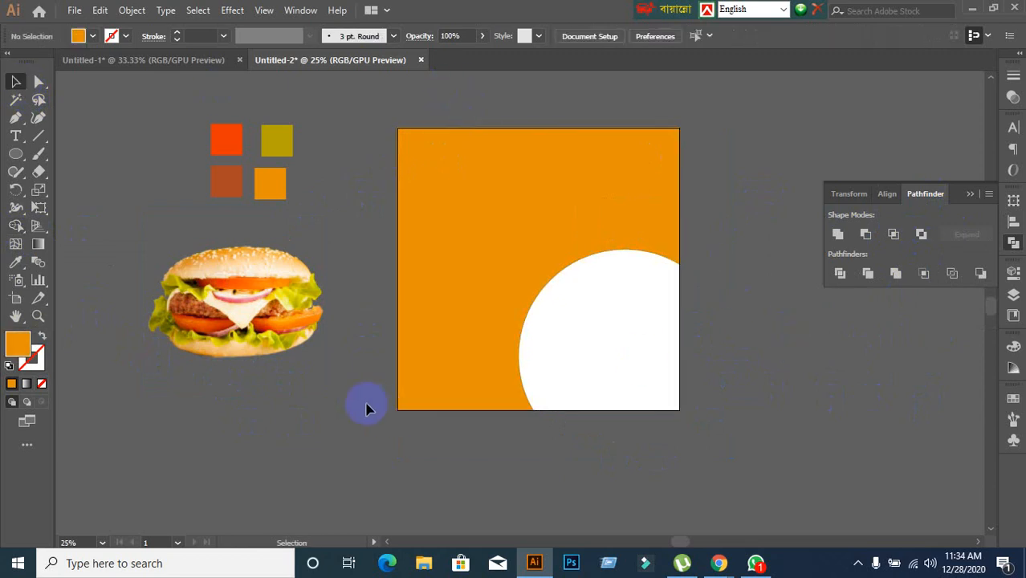
# Move the burger image onto the white cropped circle, bring it to the front and deselect it
pyautogui.click(228, 287)
pyautogui.moveTo(229, 287); pyautogui.dragTo(607, 297)
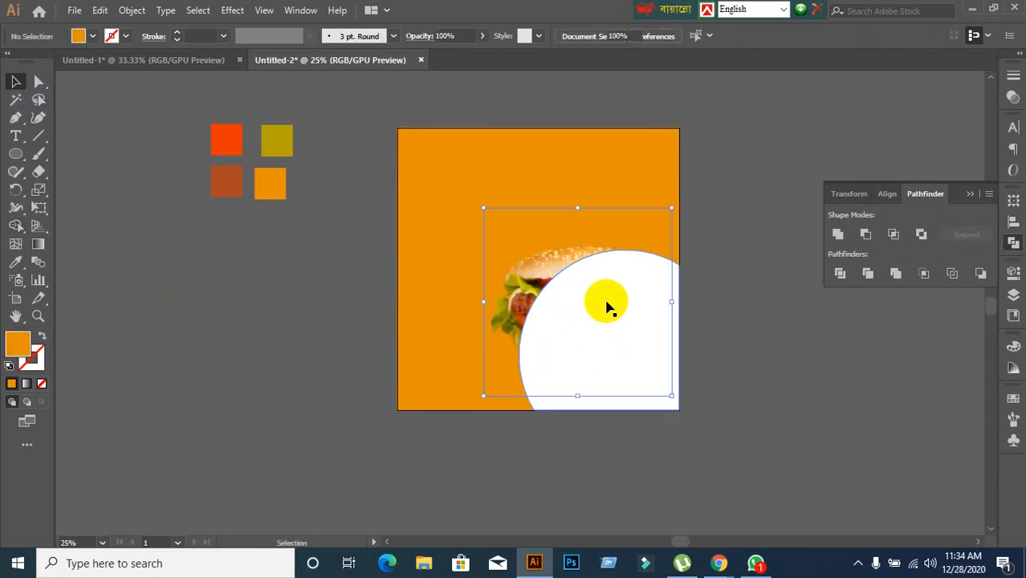
pyautogui.hotkey('ctrl', 'shift', ']')
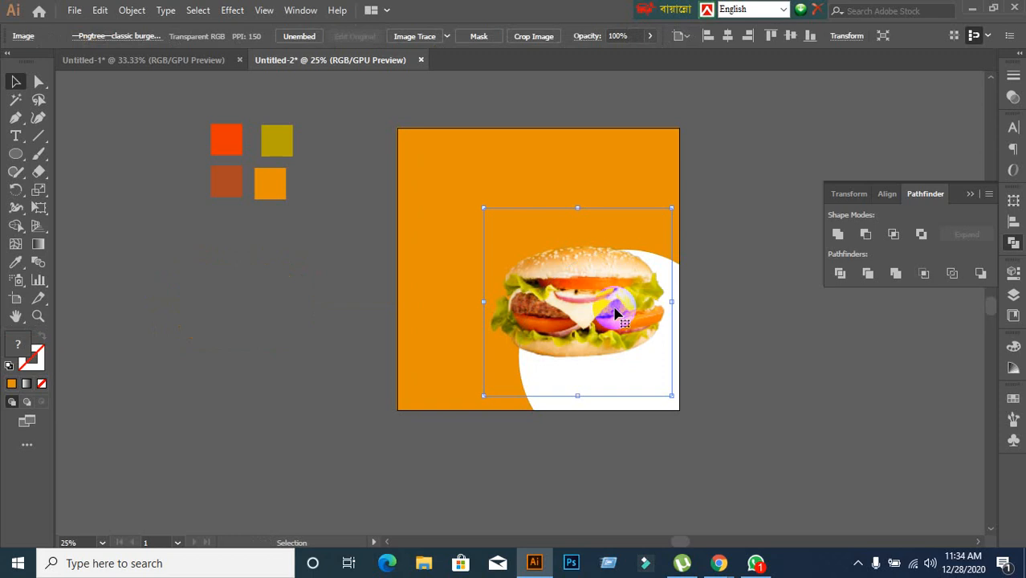
pyautogui.click(777, 361)
# Enlarge the burger image slightly and position it over the upper-left part of the white shape, resting its frame on the artboard's bottom edge
pyautogui.moveTo(600, 323); pyautogui.dragTo(599, 338)
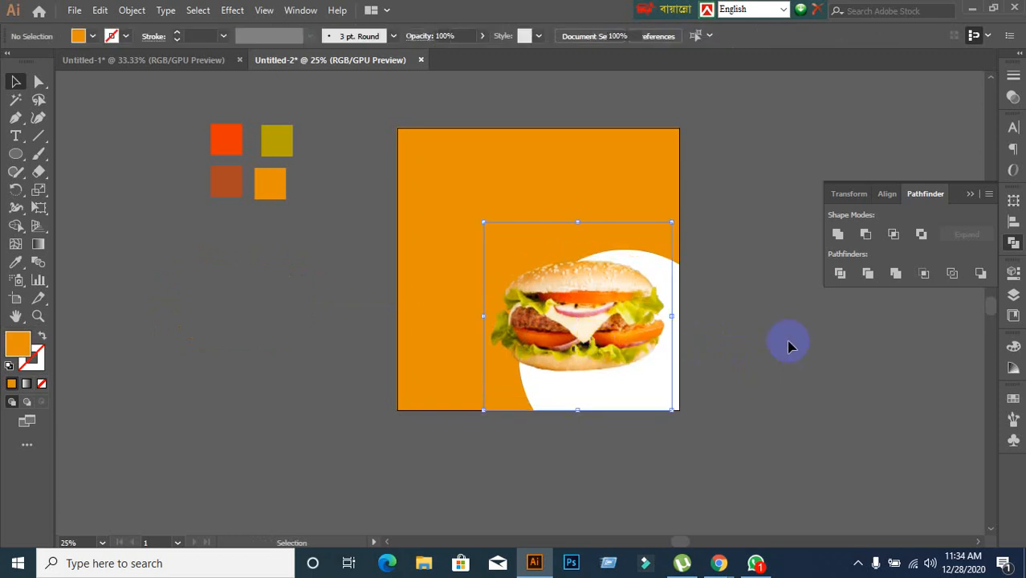
pyautogui.moveTo(572, 293)
pyautogui.mouseDown()
pyautogui.moveTo(589, 293)
pyautogui.moveTo(576, 284)
pyautogui.mouseUp()
pyautogui.moveTo(487, 214); pyautogui.dragTo(458, 206)
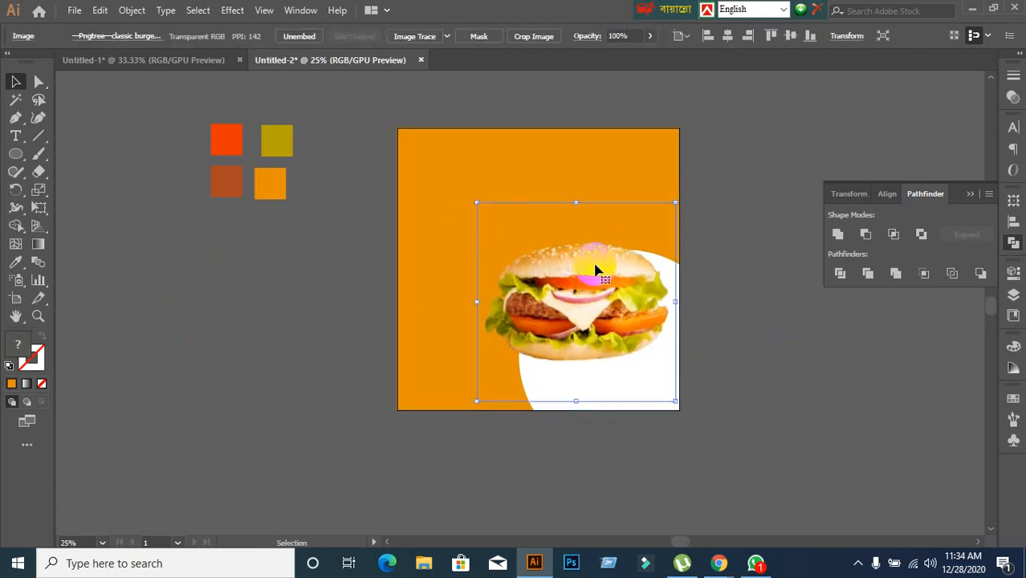
pyautogui.moveTo(586, 291); pyautogui.dragTo(581, 298)
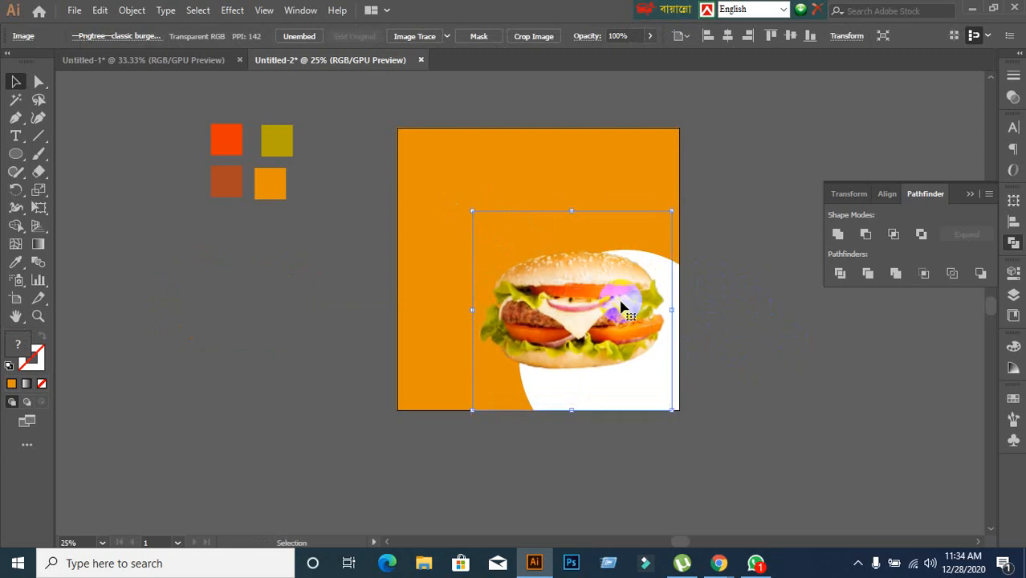
pyautogui.click(774, 310)
pyautogui.click(671, 324)
pyautogui.click(692, 292)
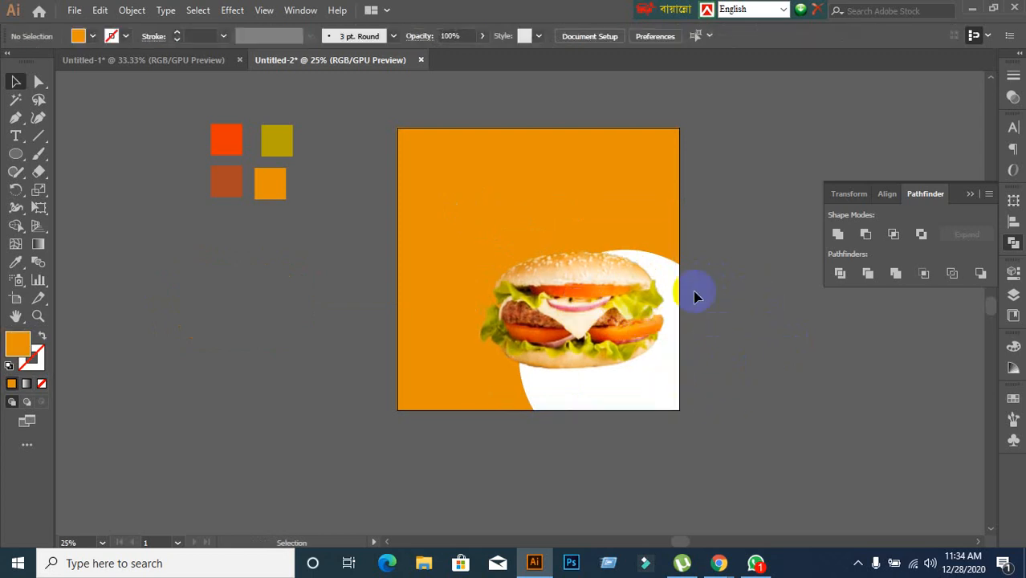
# Try the palette's red, brown and orange as the white cropped circle's fill with the Eyedropper, and settle on the olive green
pyautogui.click(592, 301)
pyautogui.click(744, 252)
pyautogui.click(681, 273)
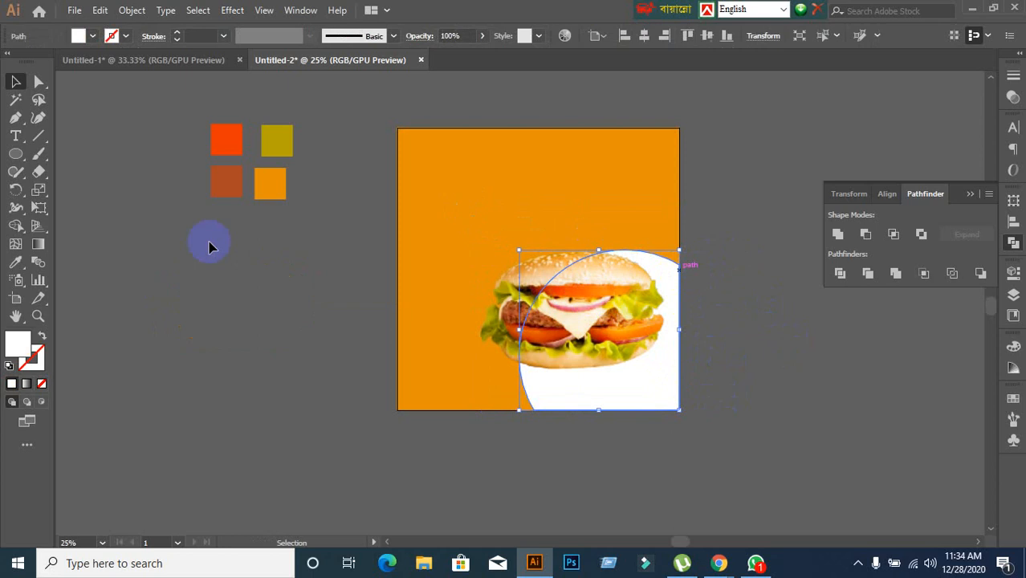
pyautogui.click(15, 261)
pyautogui.click(228, 151)
pyautogui.click(281, 142)
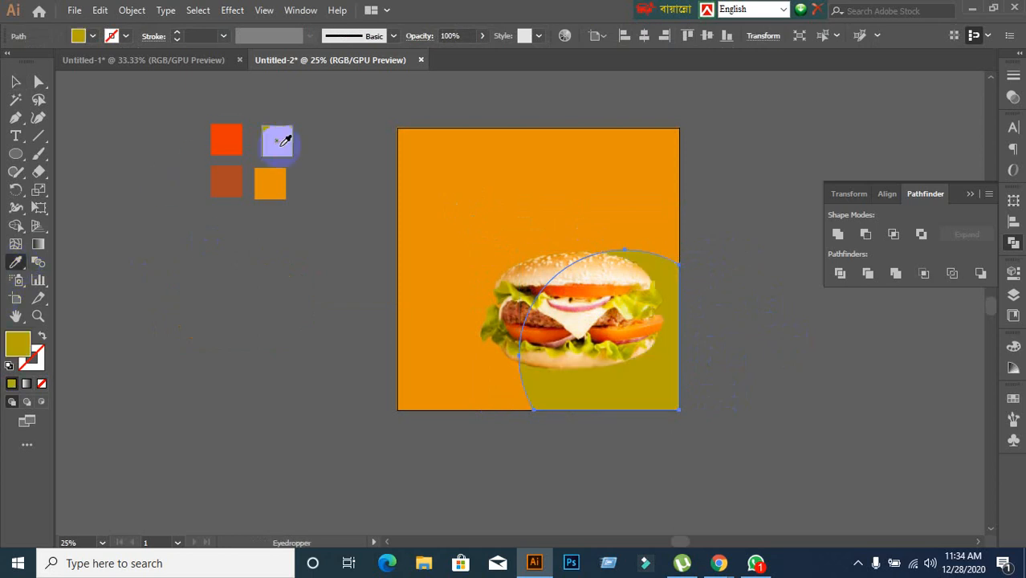
pyautogui.click(233, 136)
pyautogui.click(237, 190)
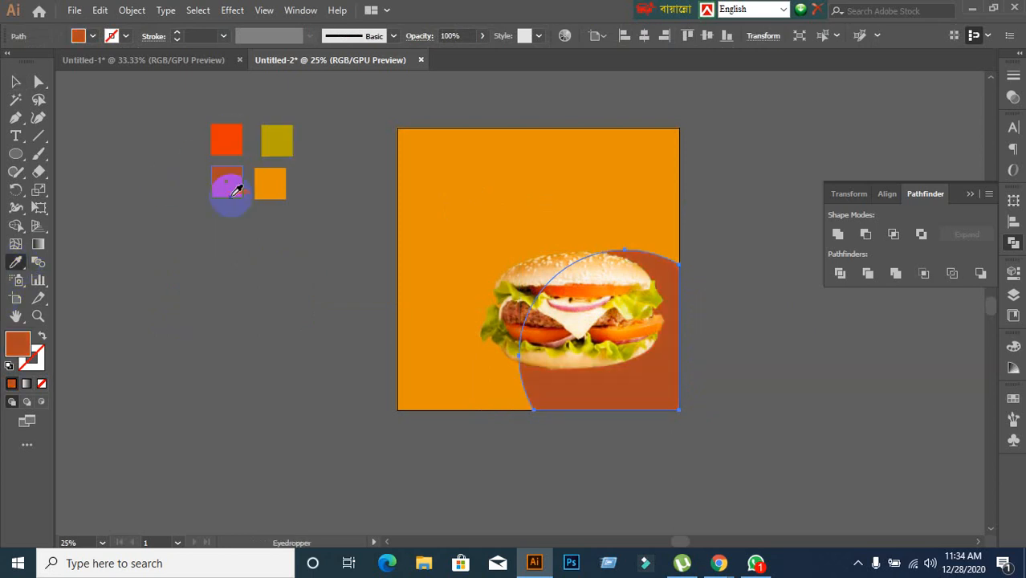
pyautogui.click(265, 177)
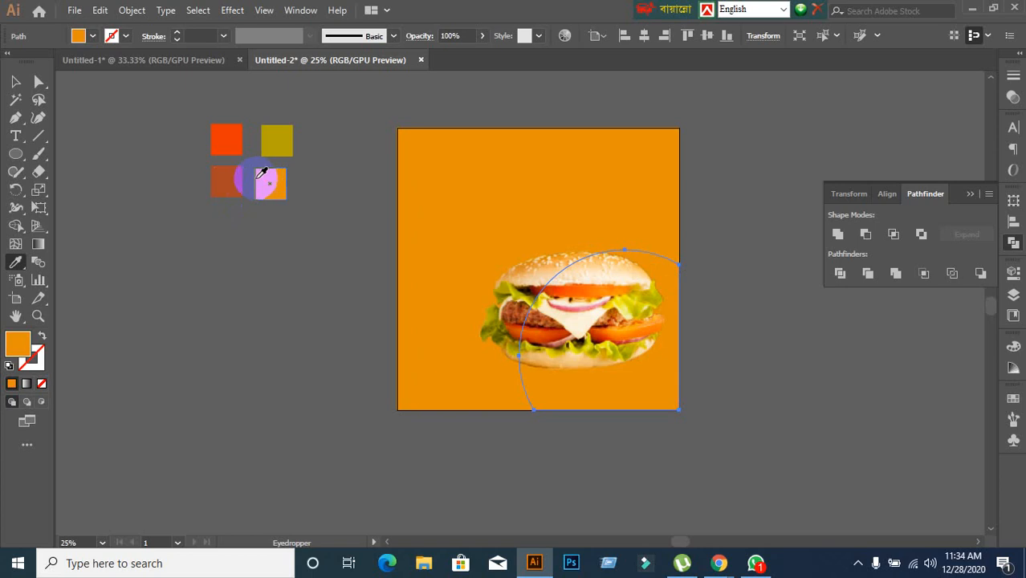
pyautogui.click(226, 190)
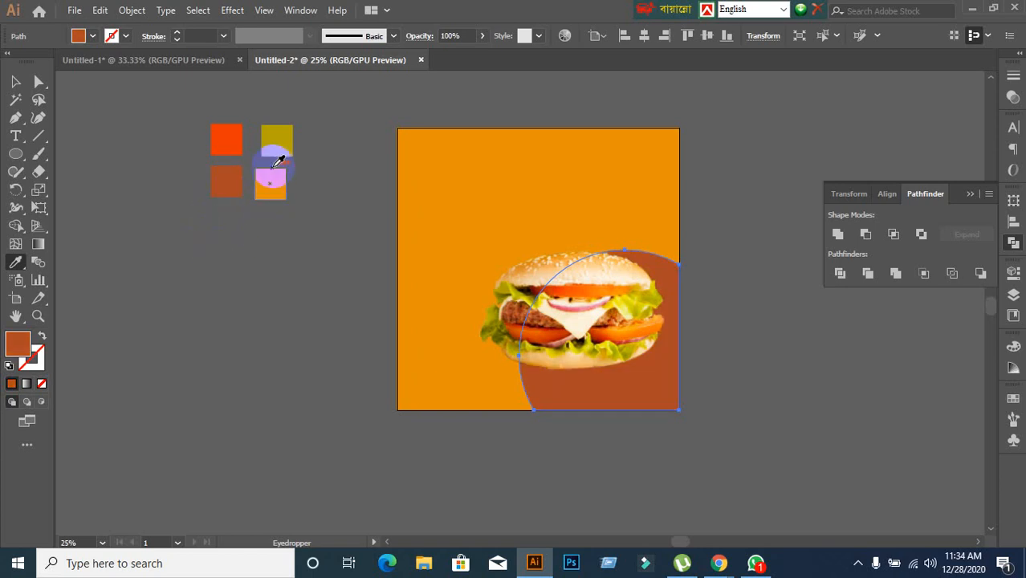
pyautogui.click(279, 144)
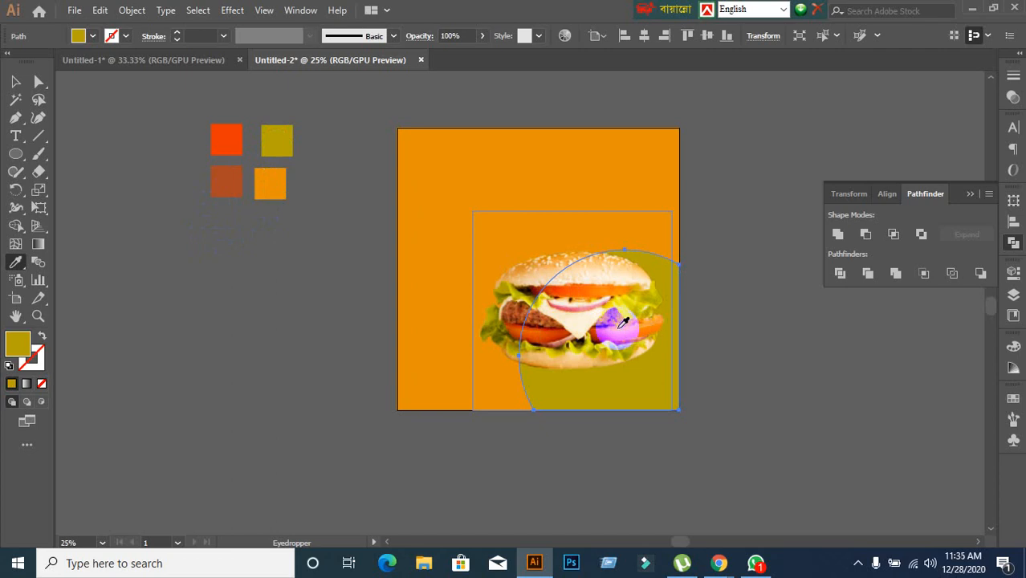
# Compare an orange sampled from the burger and the palette's brown and orange as the cropped circle's fill, then return to olive green
pyautogui.click(623, 325)
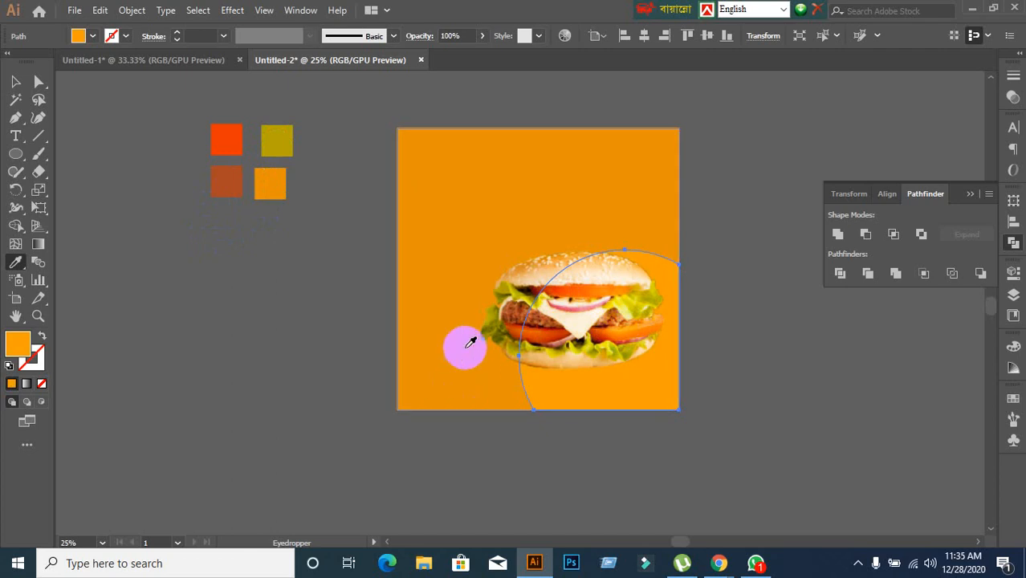
pyautogui.click(227, 182)
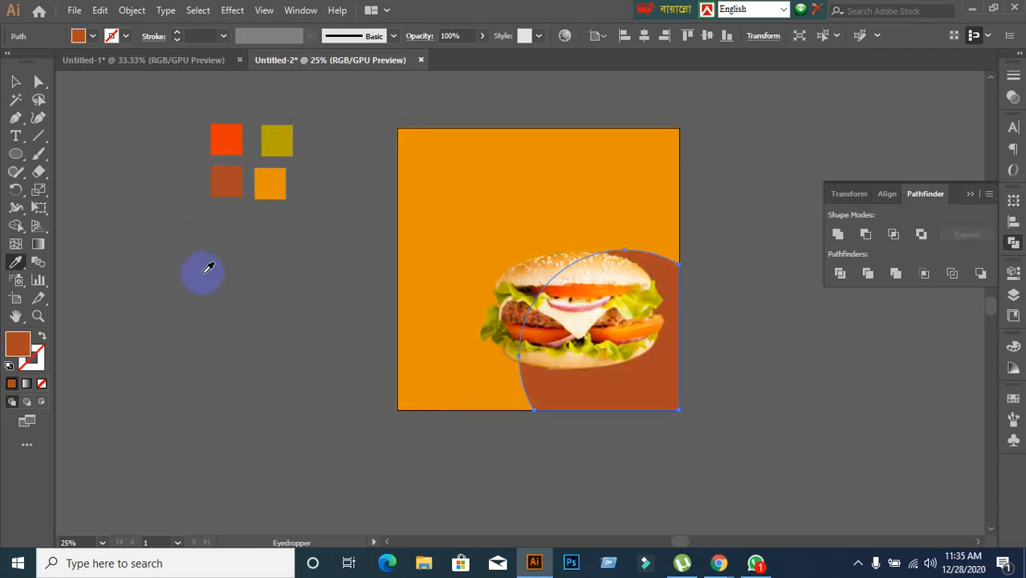
pyautogui.click(270, 182)
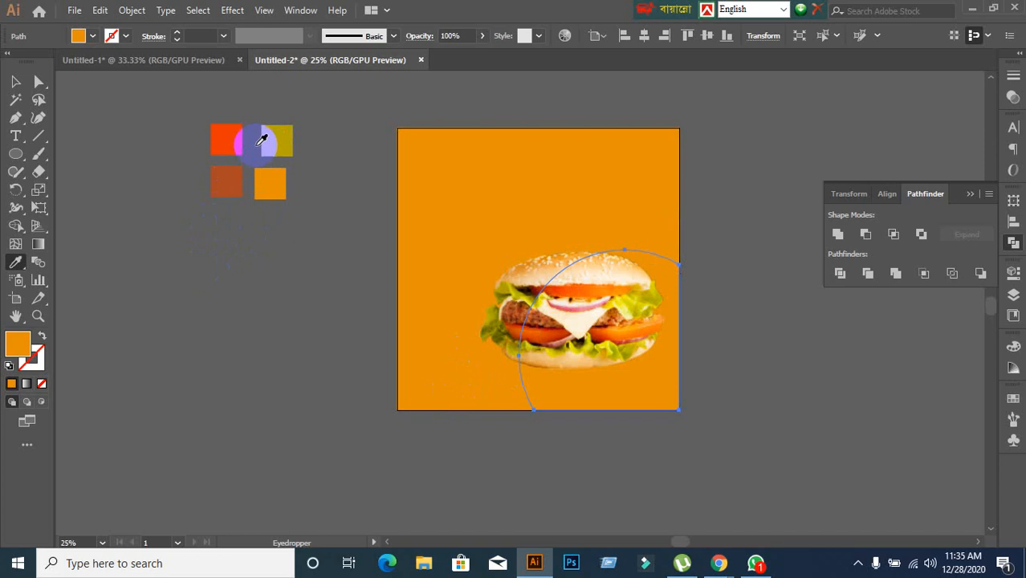
pyautogui.click(273, 142)
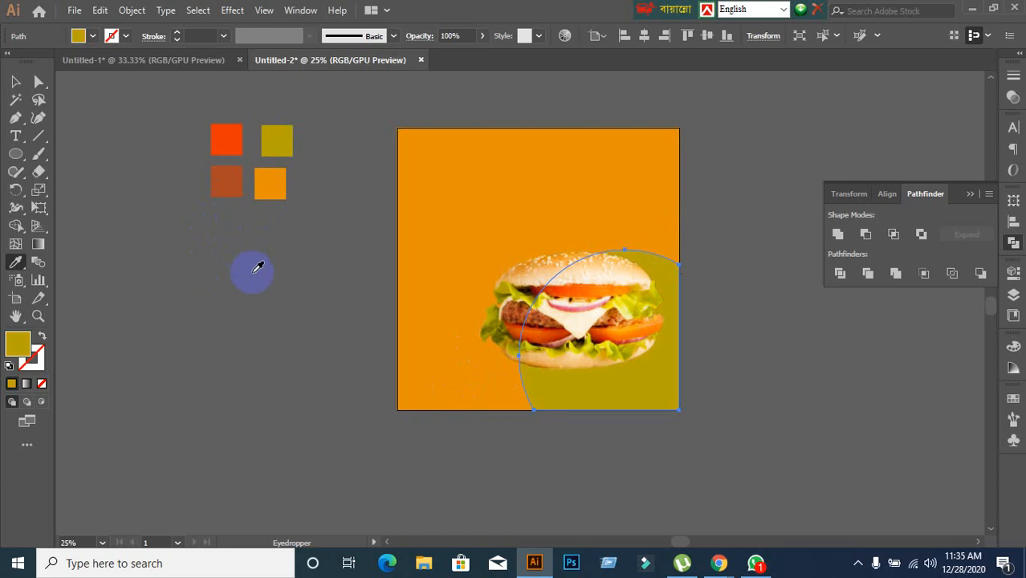
pyautogui.click(15, 81)
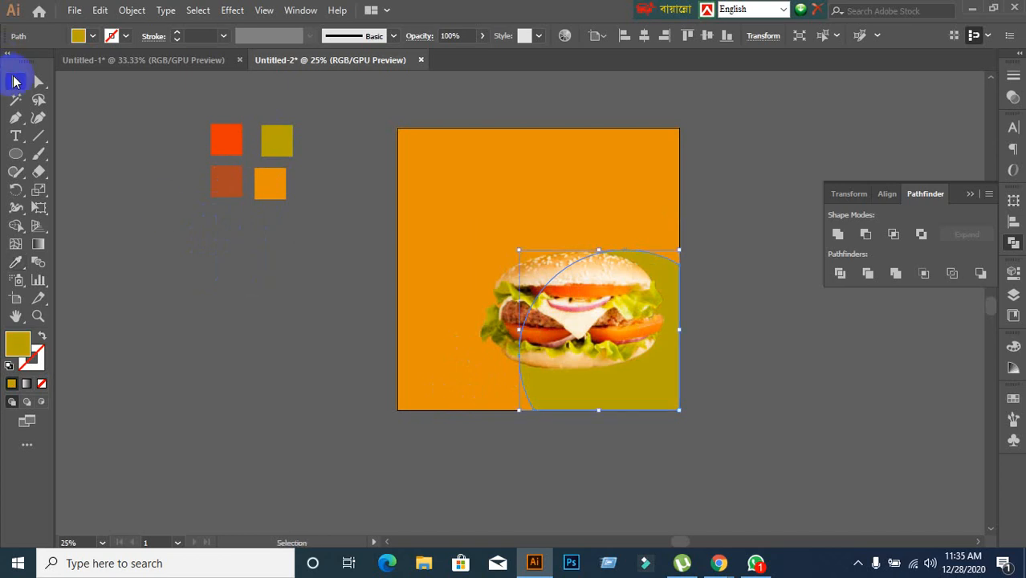
pyautogui.click(188, 320)
pyautogui.click(639, 399)
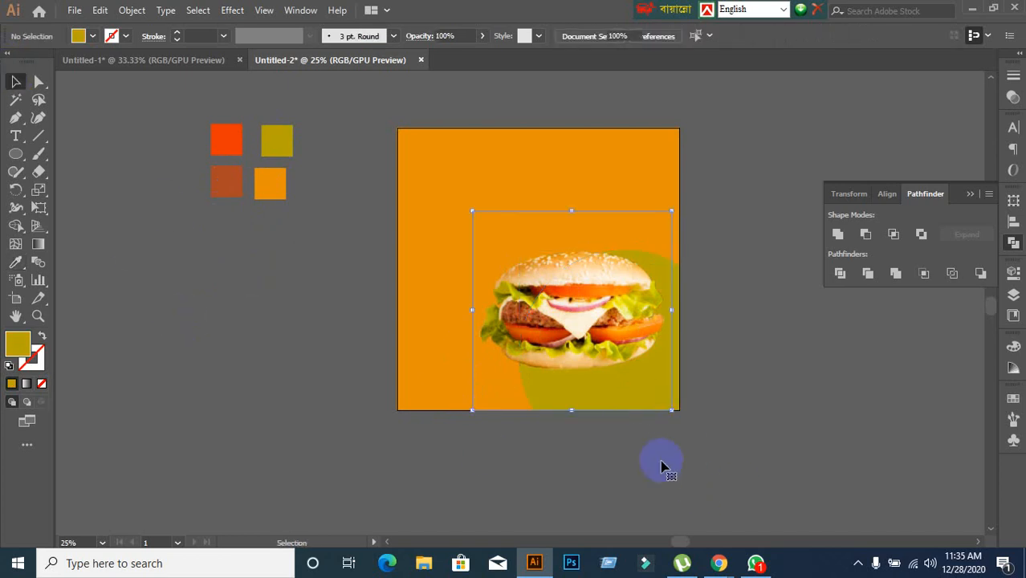
pyautogui.click(666, 461)
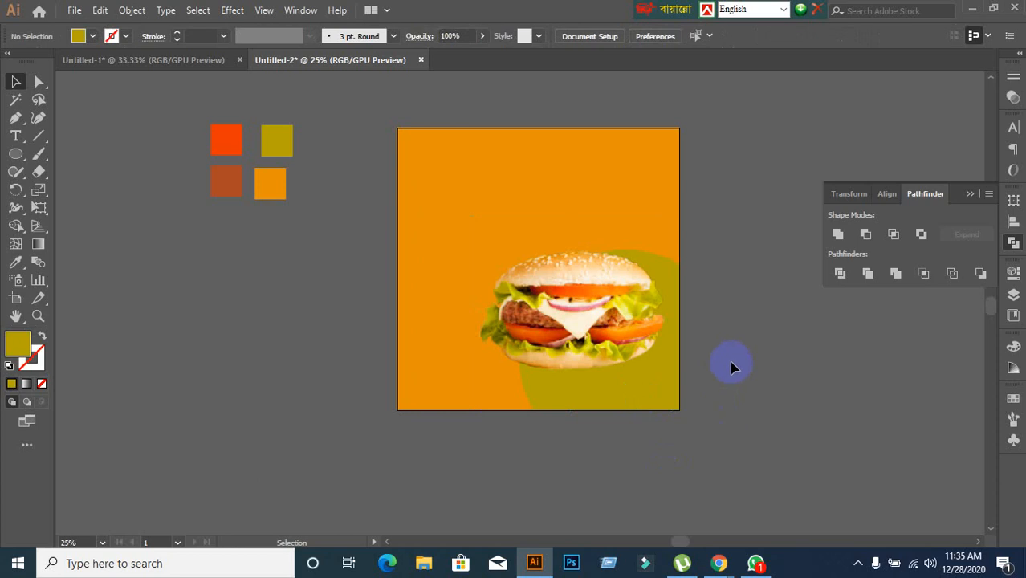
pyautogui.click(681, 279)
pyautogui.click(634, 213)
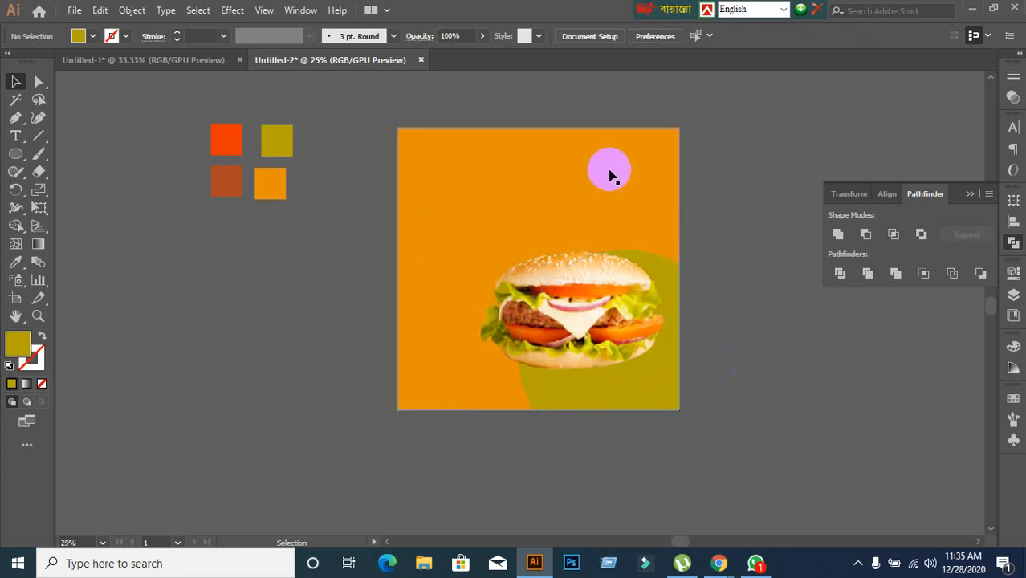
pyautogui.click(314, 454)
pyautogui.click(415, 250)
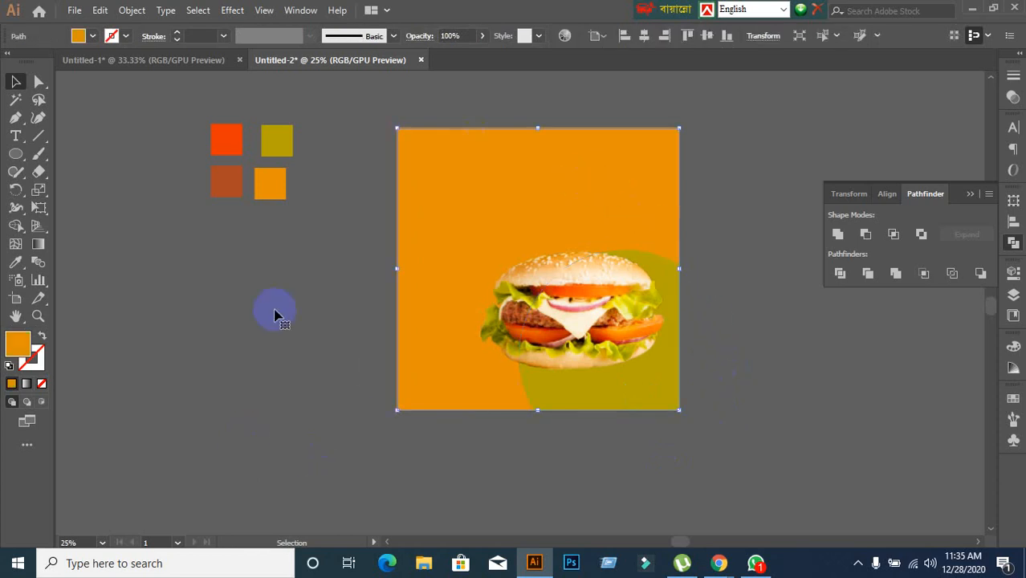
pyautogui.doubleClick(18, 344)
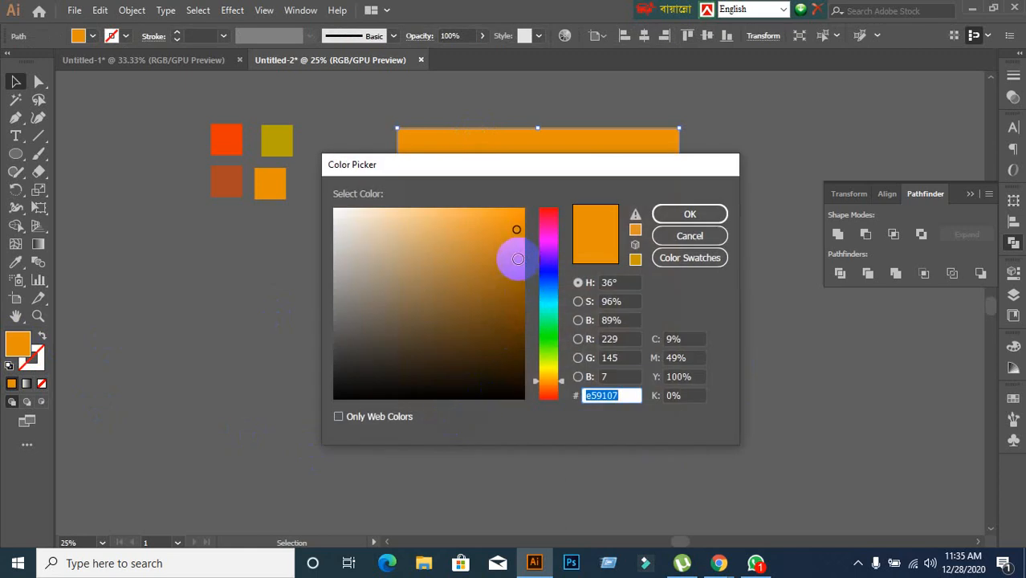
pyautogui.moveTo(518, 254)
pyautogui.mouseDown()
pyautogui.moveTo(516, 266)
pyautogui.moveTo(515, 255)
pyautogui.mouseUp()
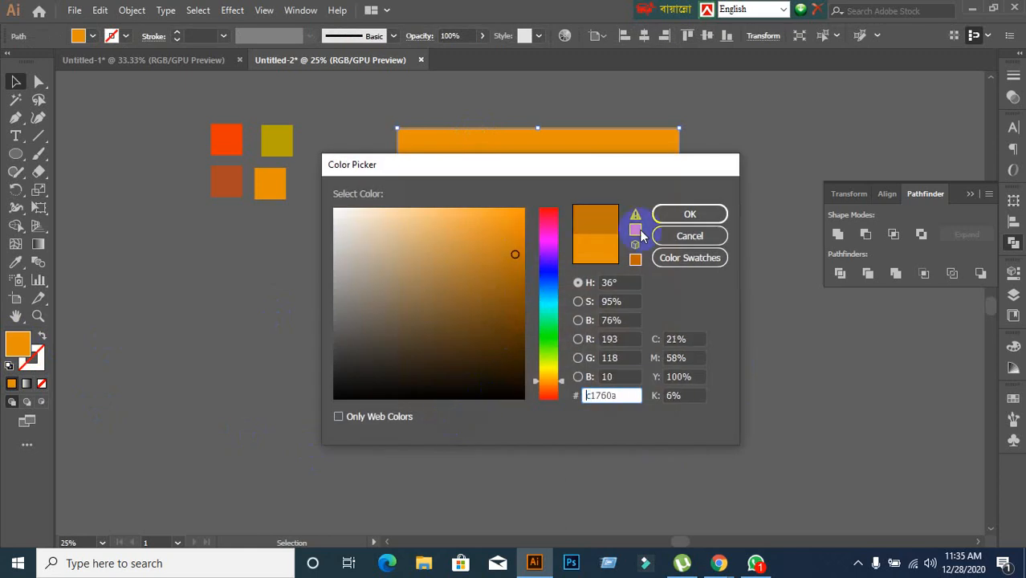
pyautogui.click(691, 236)
pyautogui.click(771, 289)
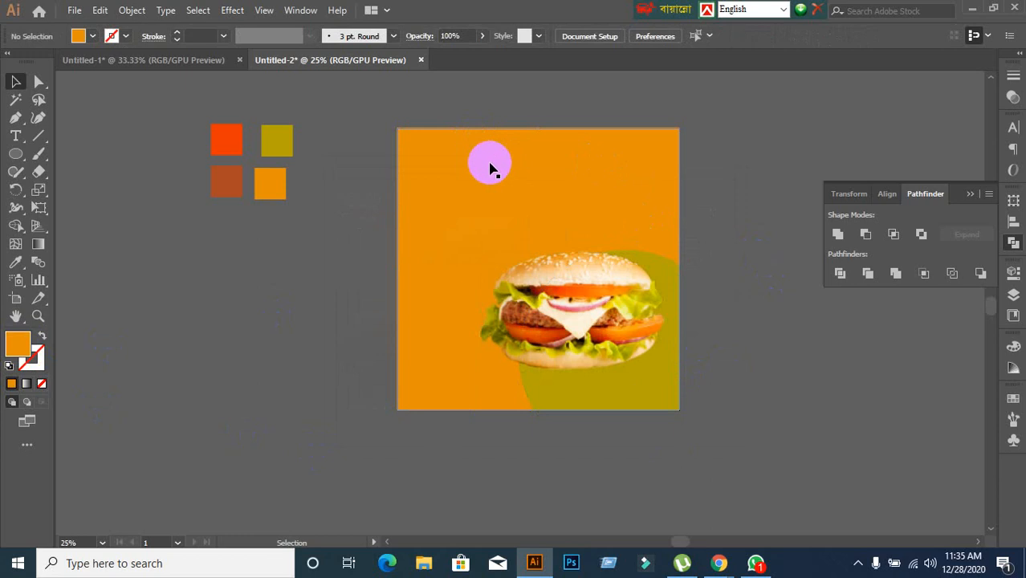
# Recolor the square background with the palette's brown using the Eyedropper, and leave everything deselected
pyautogui.click(437, 161)
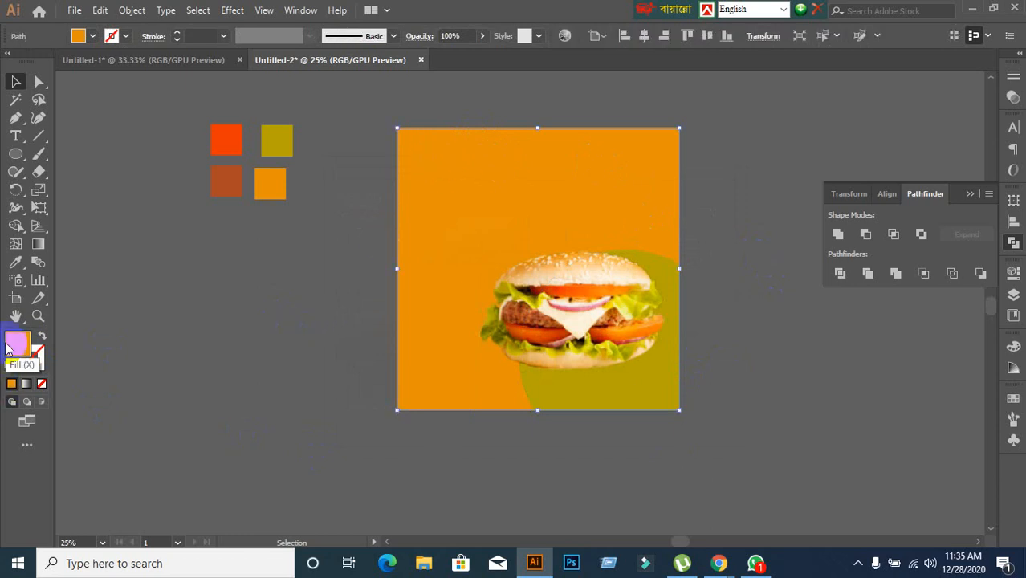
pyautogui.click(15, 262)
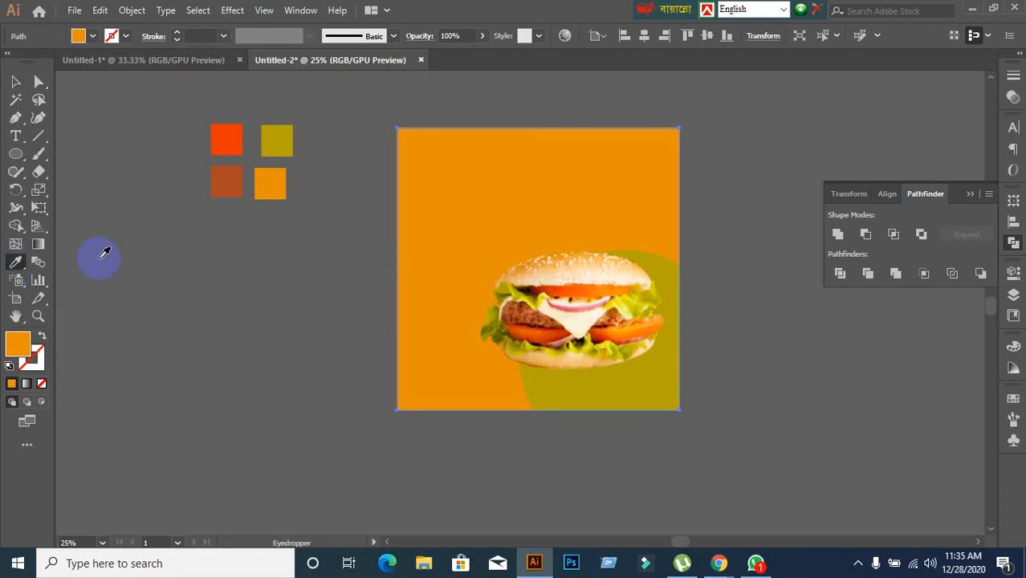
pyautogui.click(228, 180)
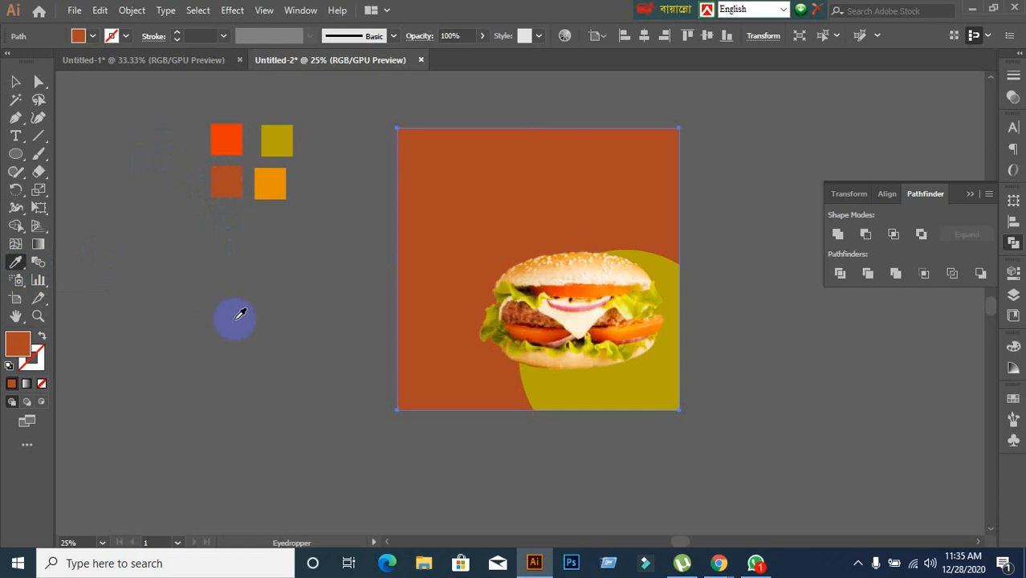
pyautogui.click(221, 181)
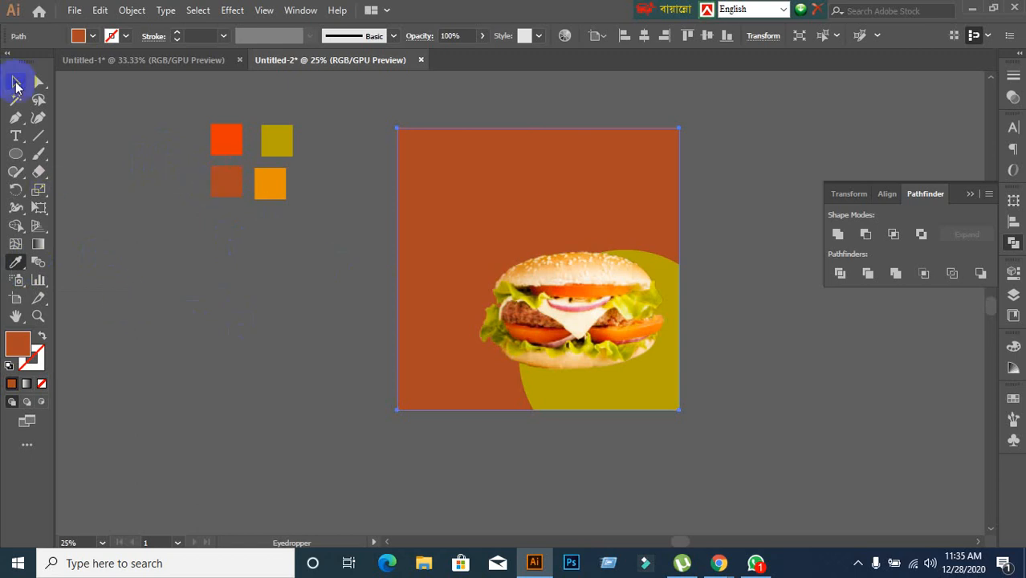
pyautogui.click(16, 84)
pyautogui.click(231, 347)
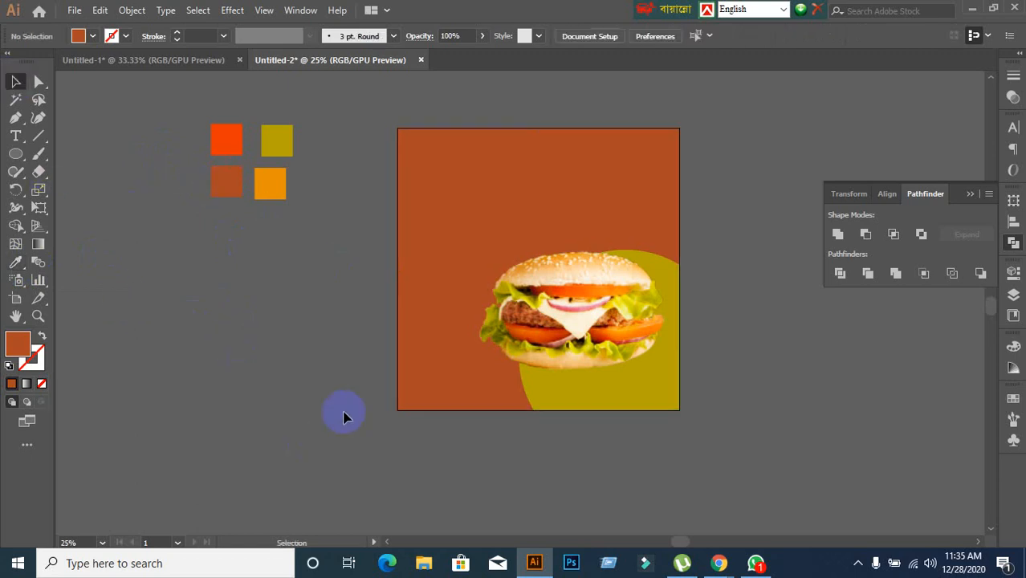
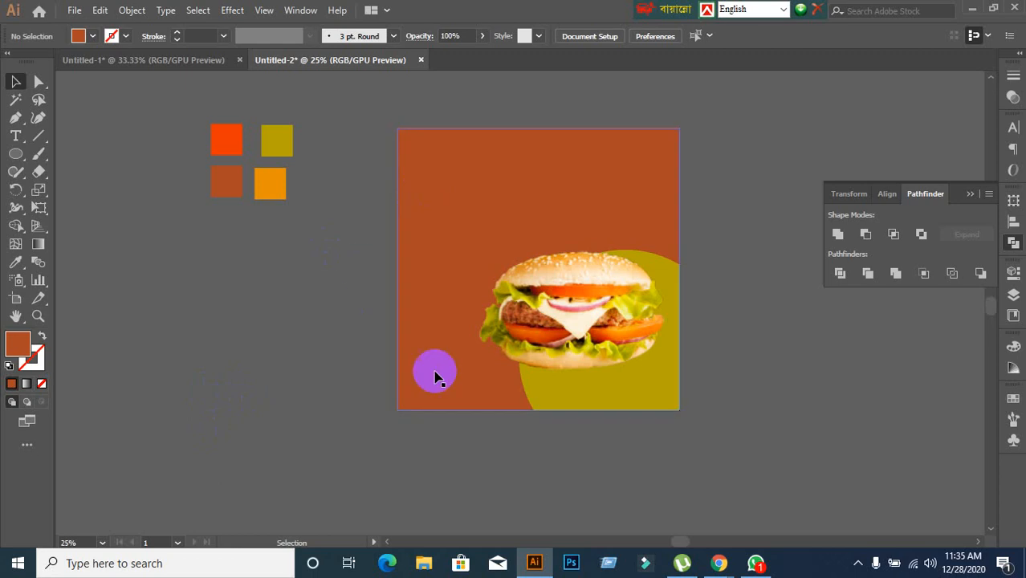
pyautogui.click(591, 346)
pyautogui.click(268, 255)
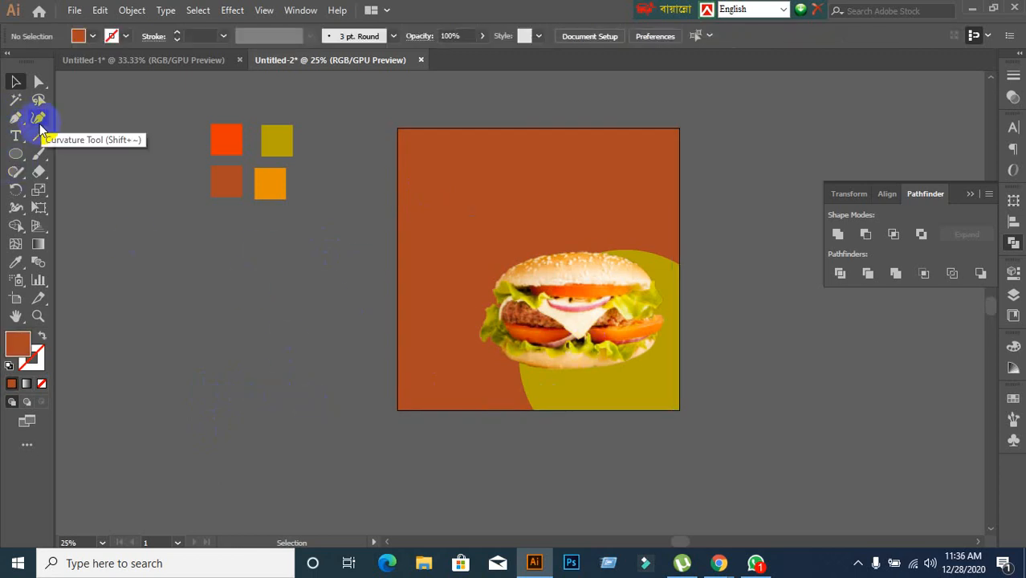
# Draw a closed four-point egg-shaped blob with the Curvature tool, overlapping the artboard's upper-right corner and extending past its edges
pyautogui.click(38, 118)
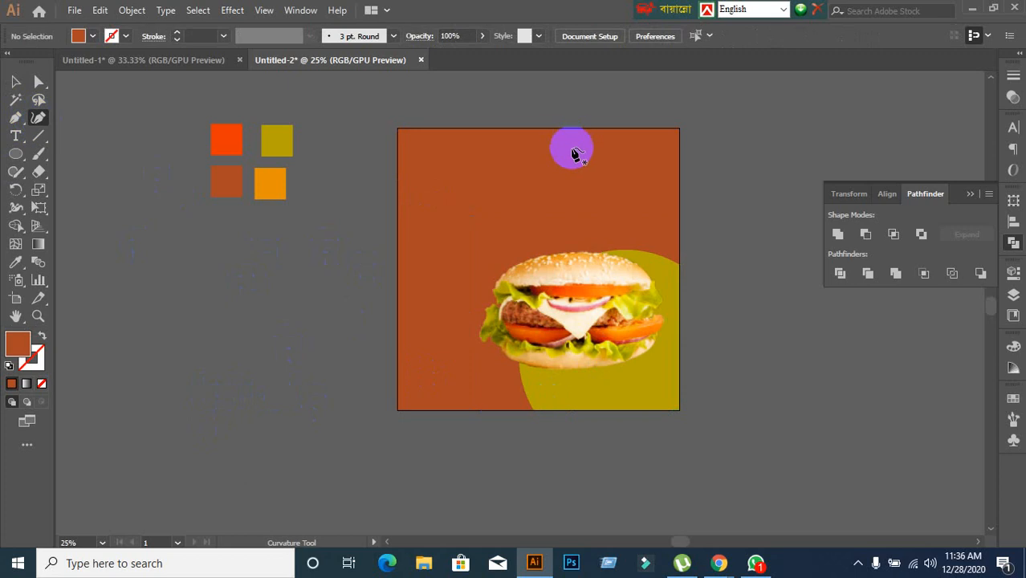
pyautogui.click(638, 108)
pyautogui.click(558, 195)
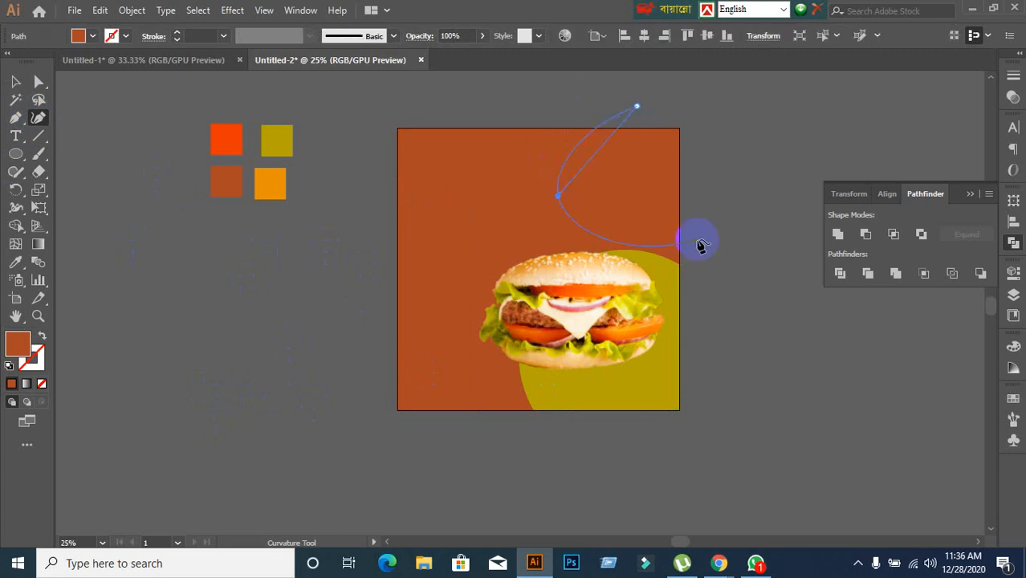
pyautogui.click(738, 254)
pyautogui.click(776, 111)
pyautogui.click(638, 106)
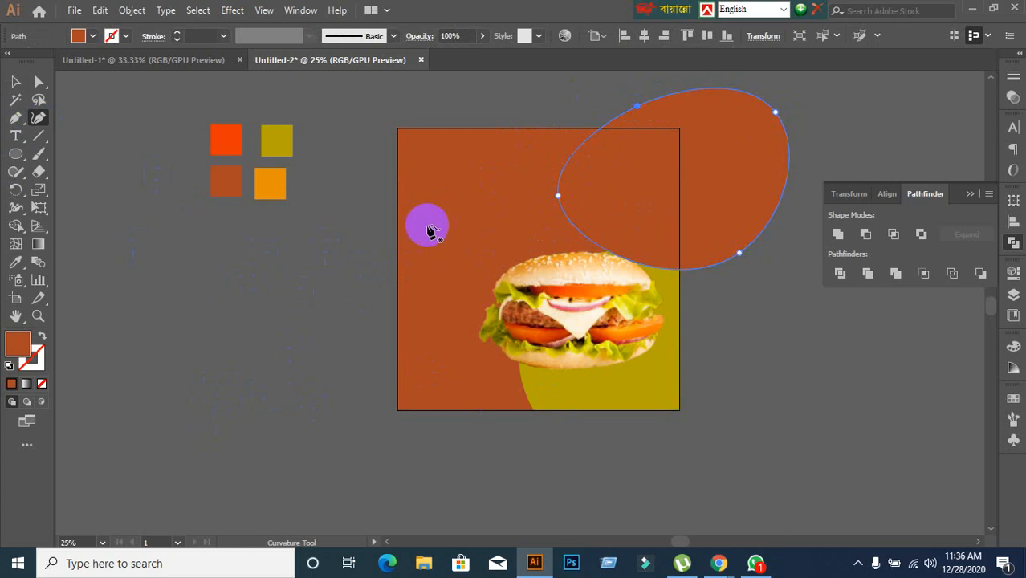
# Fill the egg-shaped blob with the white-to-black linear gradient, and collapse the gradient settings out of the way beside the canvas
pyautogui.click(11, 84)
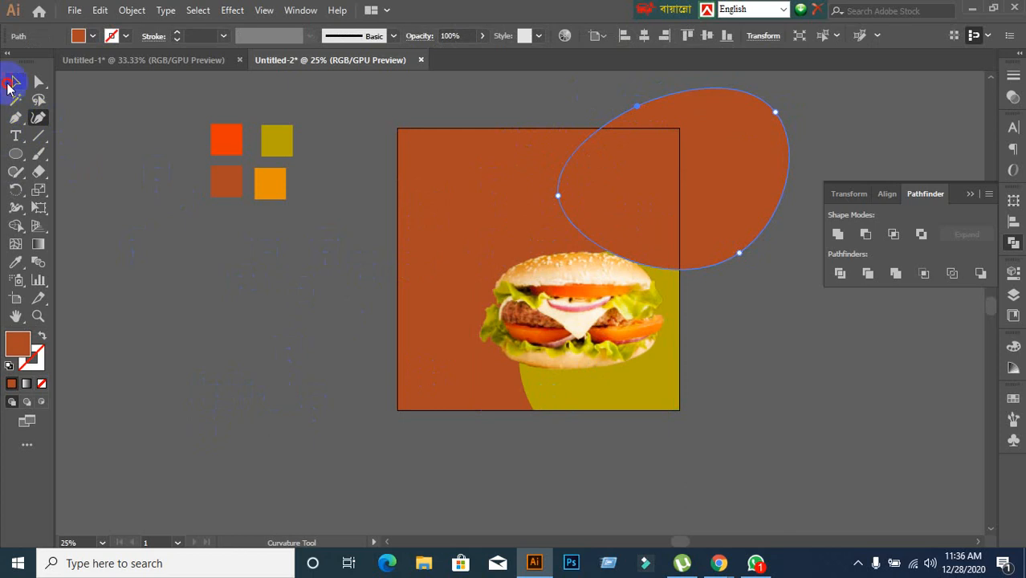
pyautogui.click(27, 383)
pyautogui.click(372, 357)
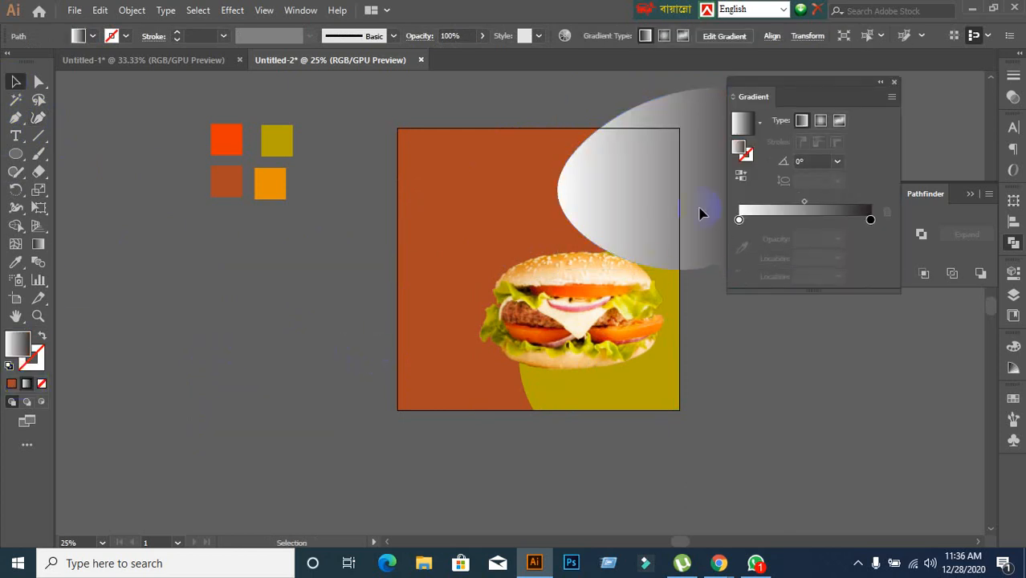
pyautogui.click(672, 172)
pyautogui.click(879, 82)
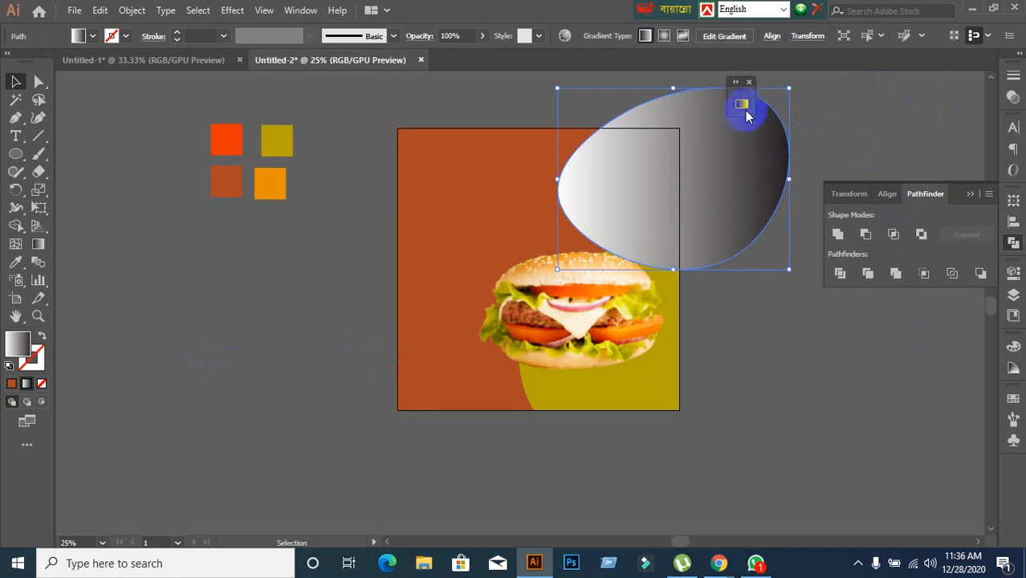
pyautogui.moveTo(744, 95); pyautogui.dragTo(939, 391)
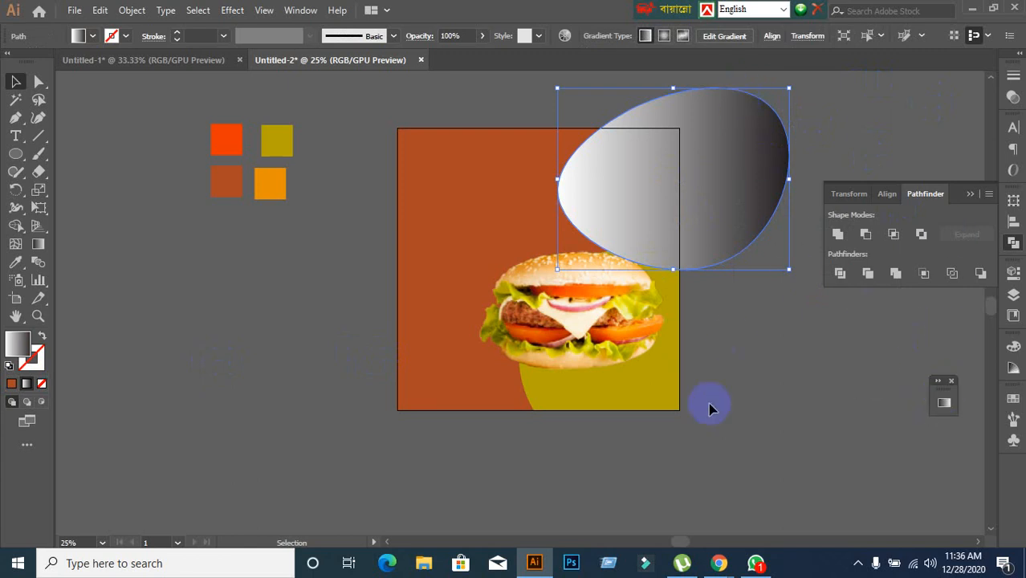
pyautogui.click(737, 313)
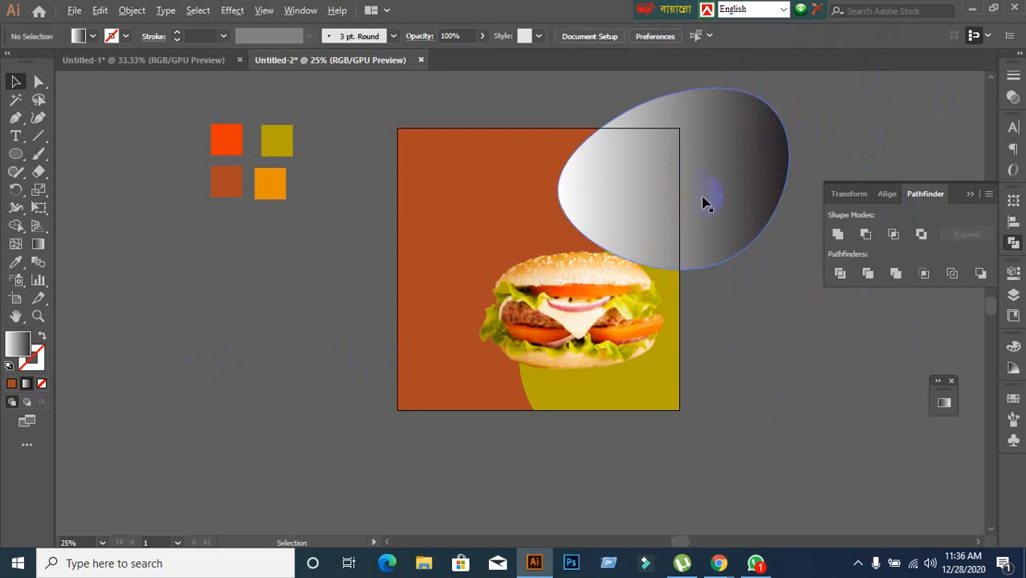
# Try placing a copy of the gradient blob up and to the left of the original, and undo it
pyautogui.moveTo(703, 203); pyautogui.dragTo(617, 167)
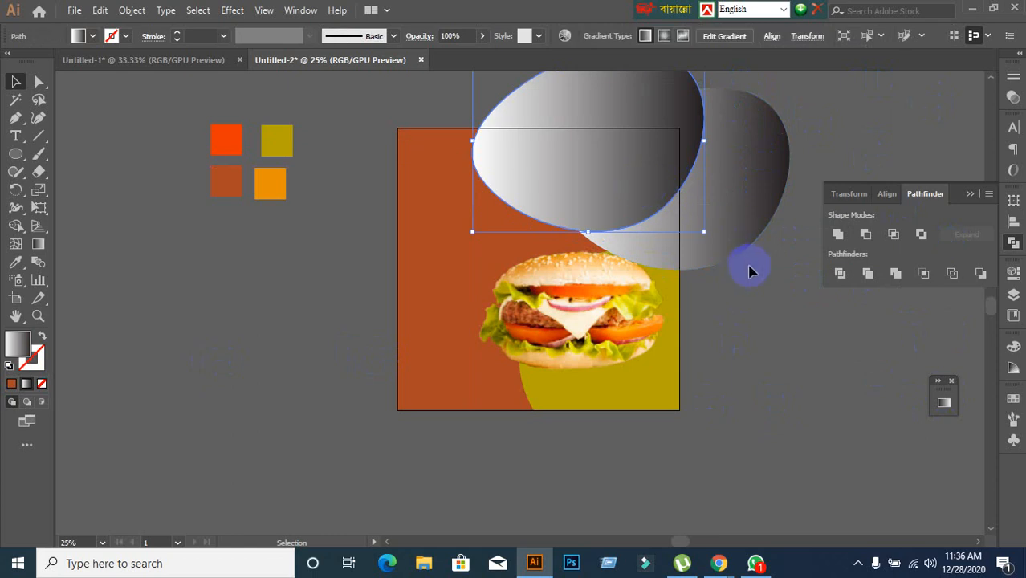
pyautogui.hotkey('ctrl', 'z')
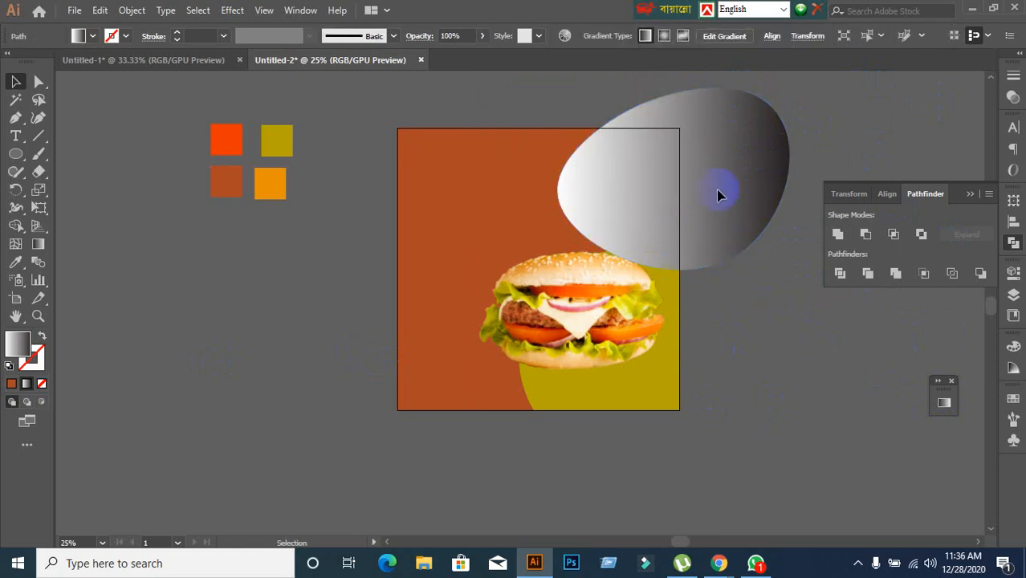
# Set the gradient blob's transparency blend mode to Multiply
pyautogui.click(717, 243)
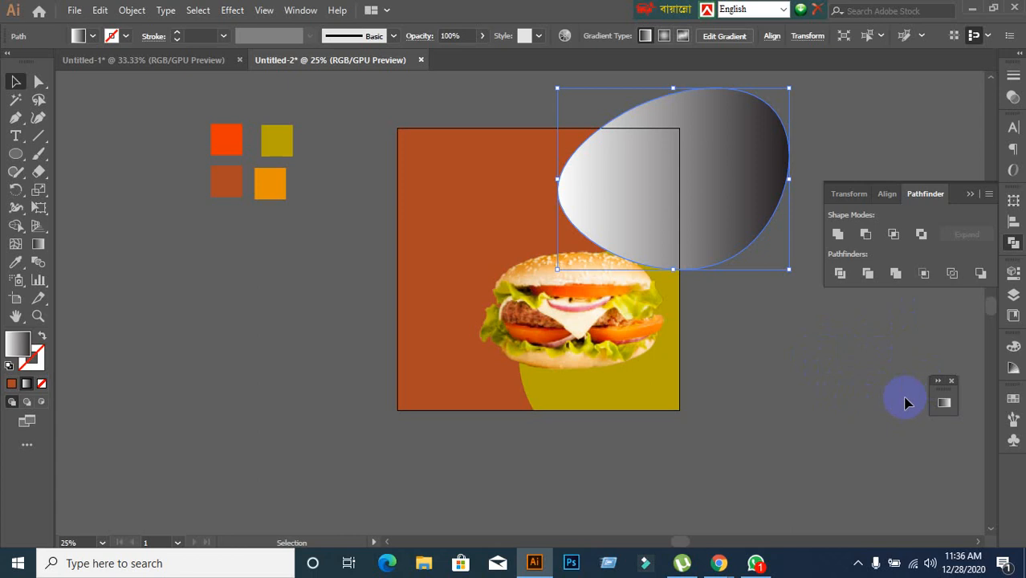
pyautogui.click(315, 10)
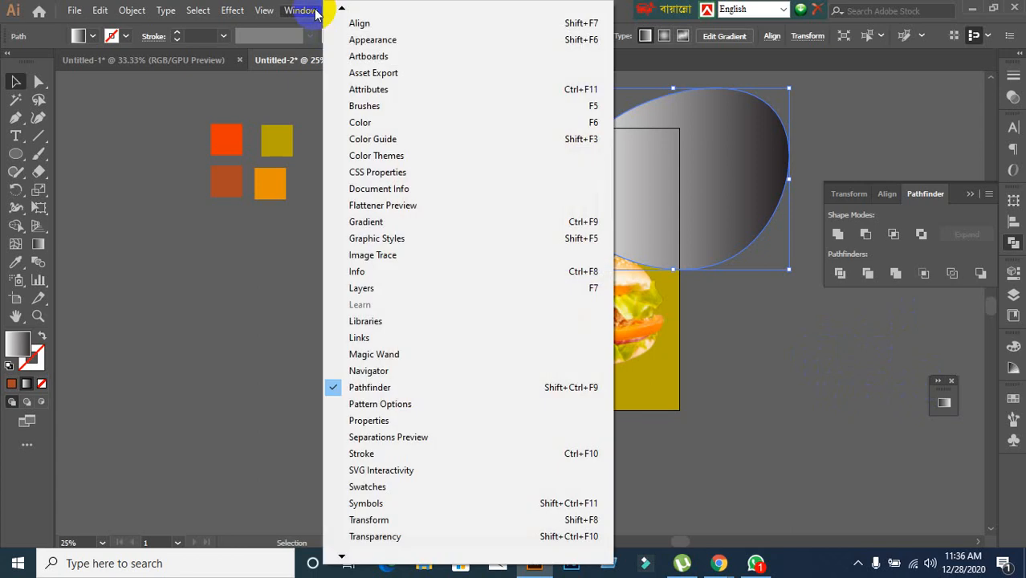
pyautogui.click(372, 537)
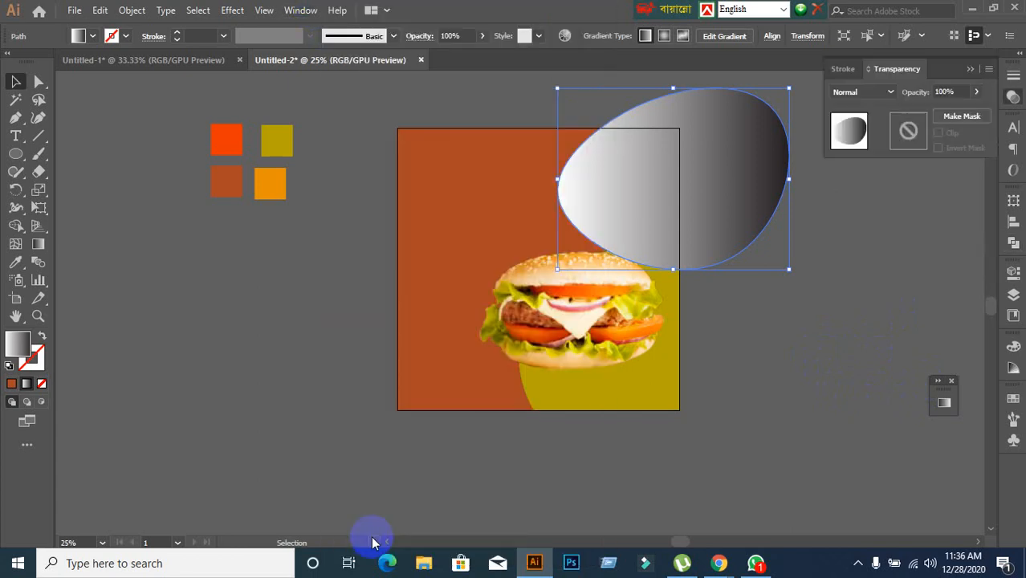
pyautogui.click(890, 93)
pyautogui.click(857, 149)
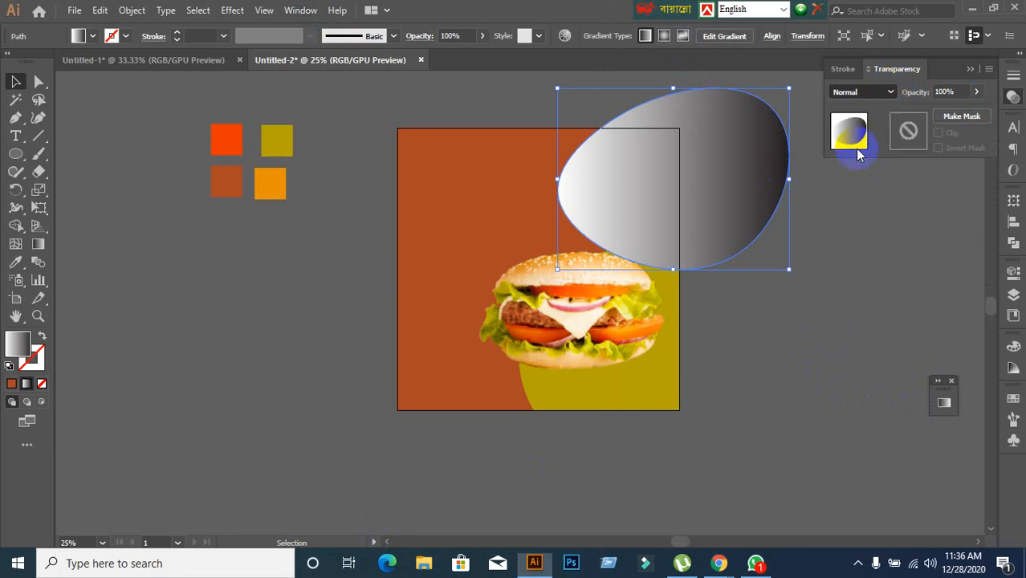
pyautogui.click(899, 301)
# Reposition the Multiply blob at 100% opacity over the artboard's upper-right area, meeting its top edge and overlapping the burger's upper part
pyautogui.moveTo(753, 225); pyautogui.dragTo(708, 197)
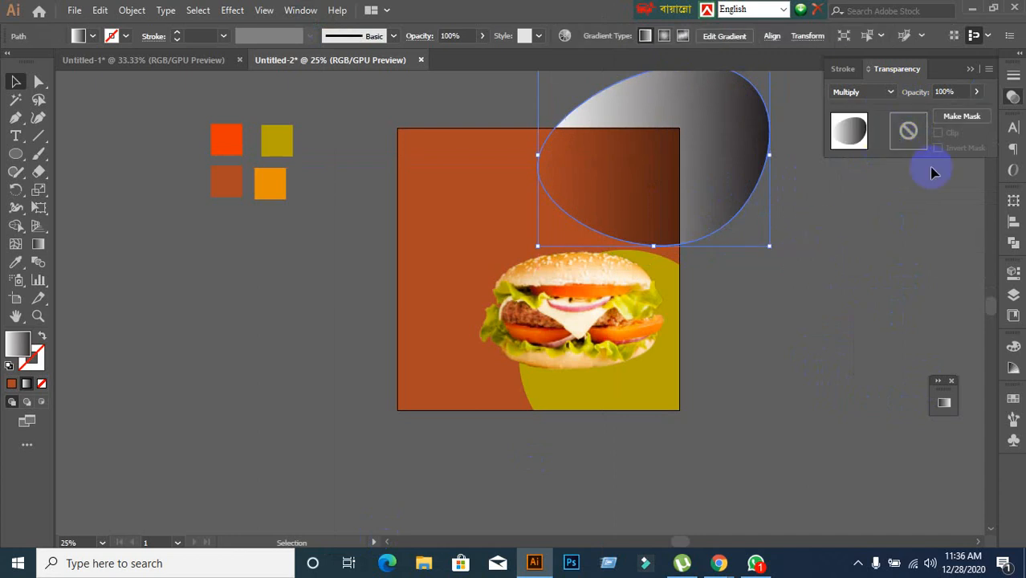
pyautogui.click(956, 93)
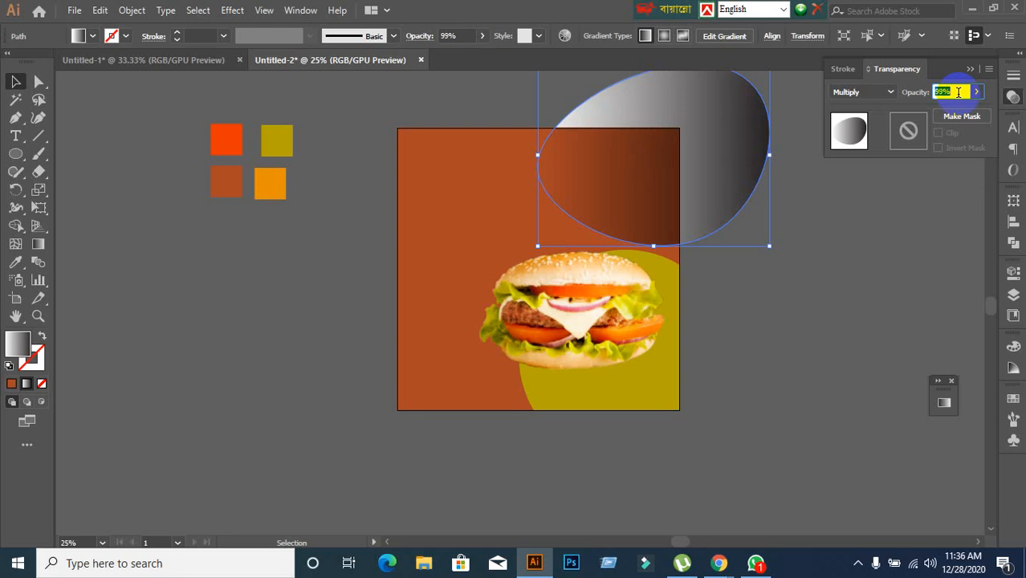
pyautogui.click(858, 270)
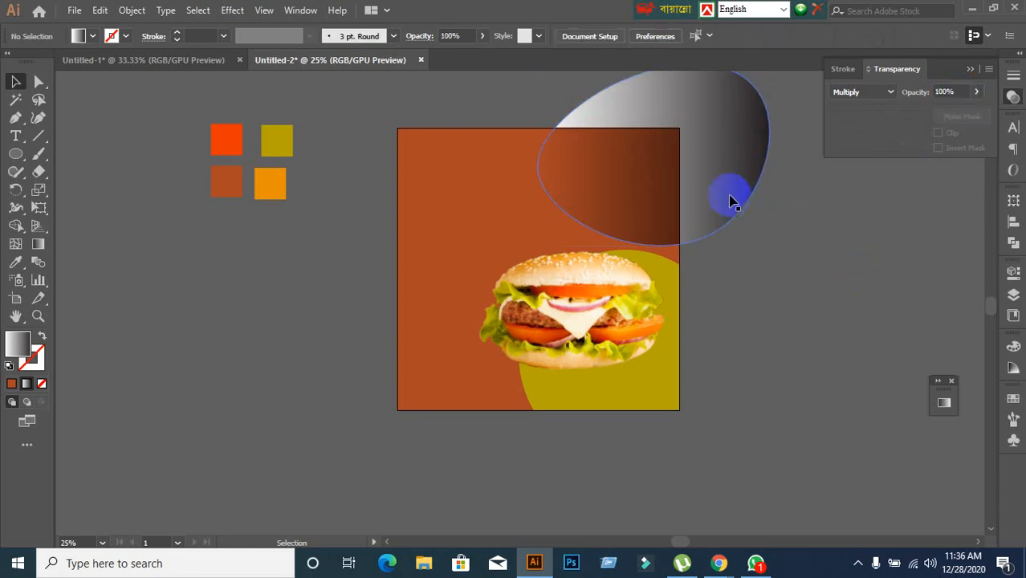
pyautogui.moveTo(730, 201); pyautogui.dragTo(712, 239)
pyautogui.click(843, 397)
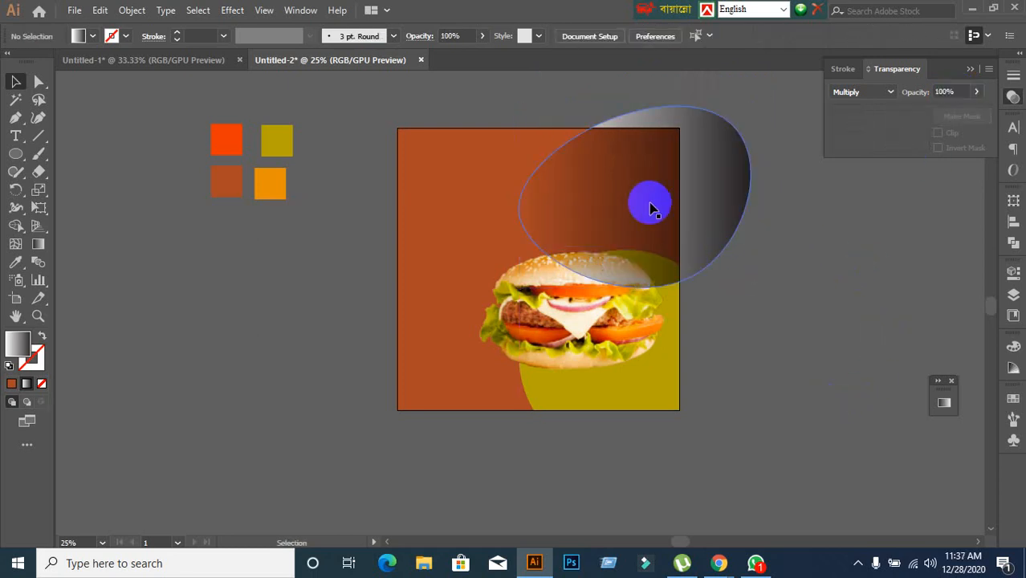
pyautogui.moveTo(652, 209); pyautogui.dragTo(714, 280)
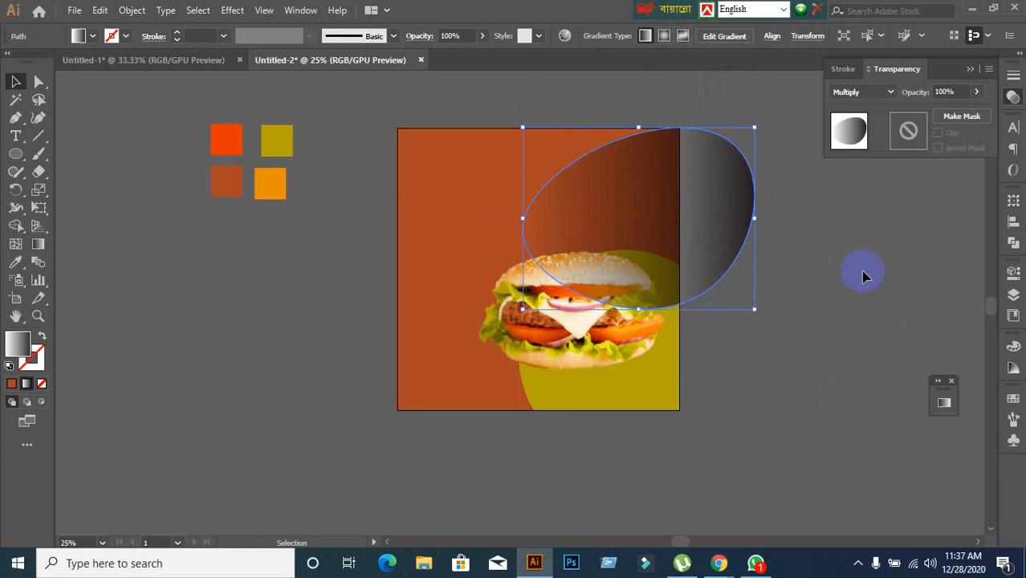
pyautogui.click(863, 275)
# Draw a large closed, self-overlapping gradient shape with the Curvature tool, covering the artboard's upper-right area and extending past its edges
pyautogui.click(38, 118)
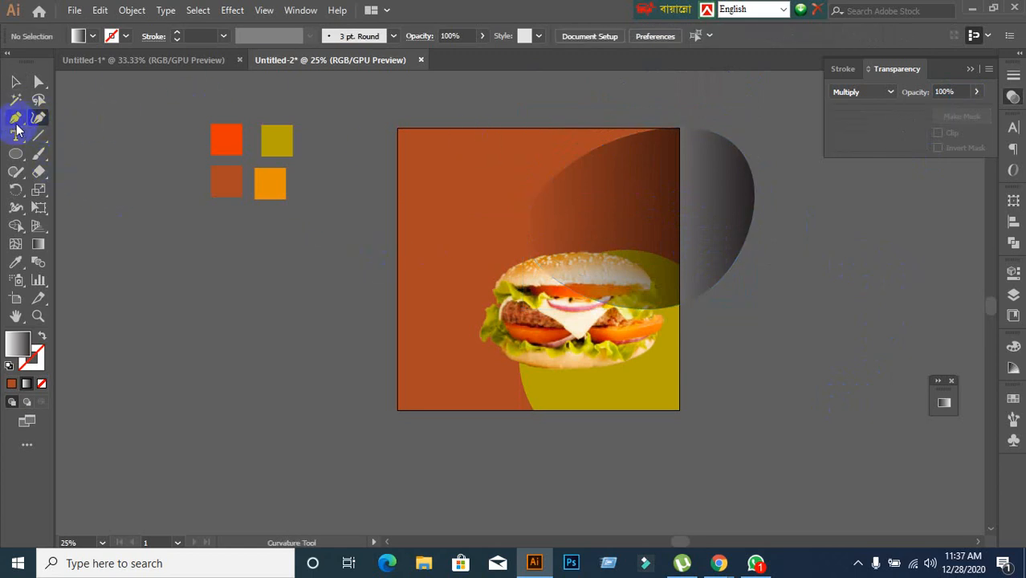
pyautogui.click(653, 99)
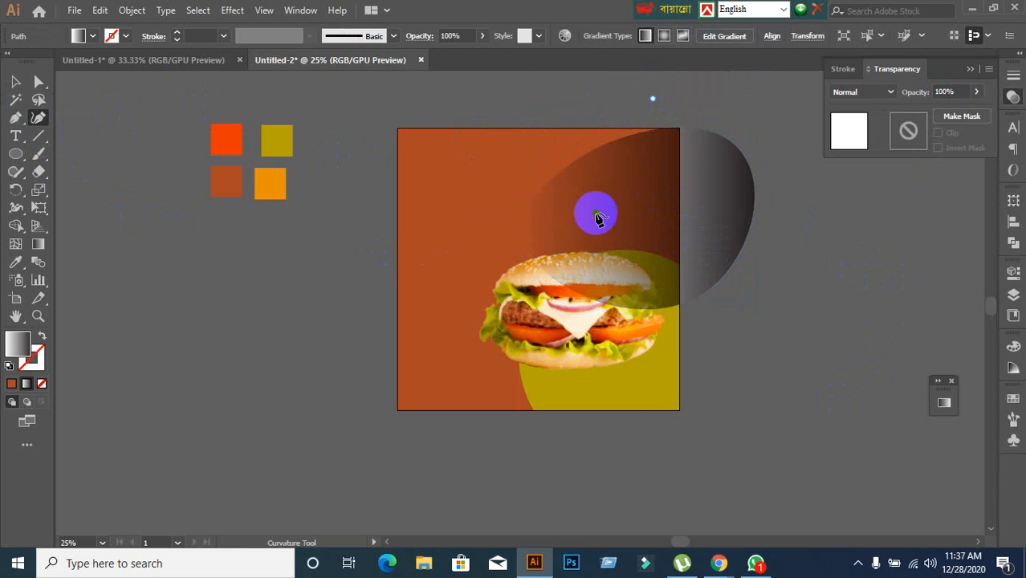
pyautogui.click(596, 212)
pyautogui.click(772, 329)
pyautogui.click(871, 267)
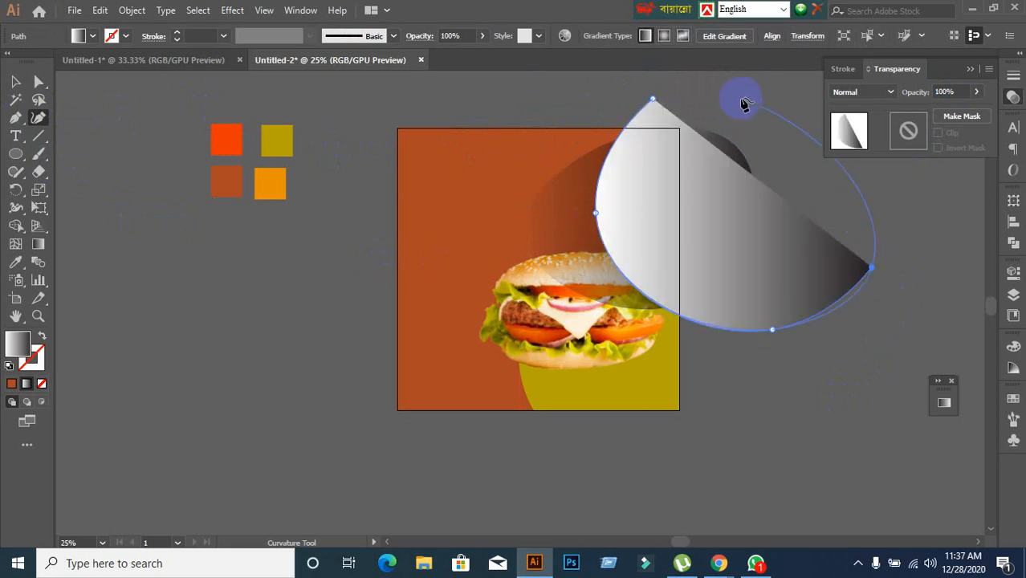
pyautogui.click(739, 98)
pyautogui.click(543, 101)
pyautogui.click(561, 223)
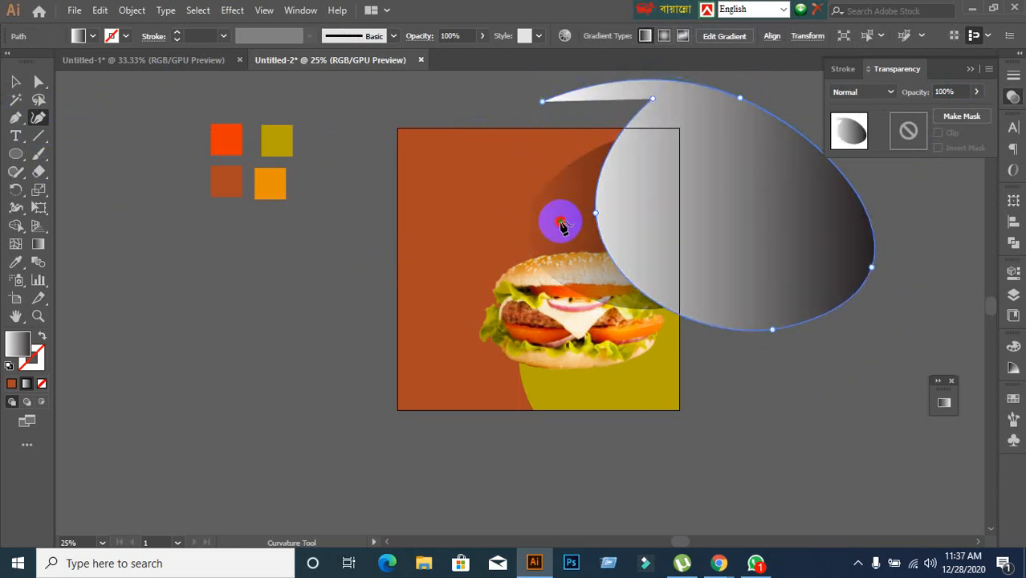
pyautogui.click(717, 376)
pyautogui.click(761, 265)
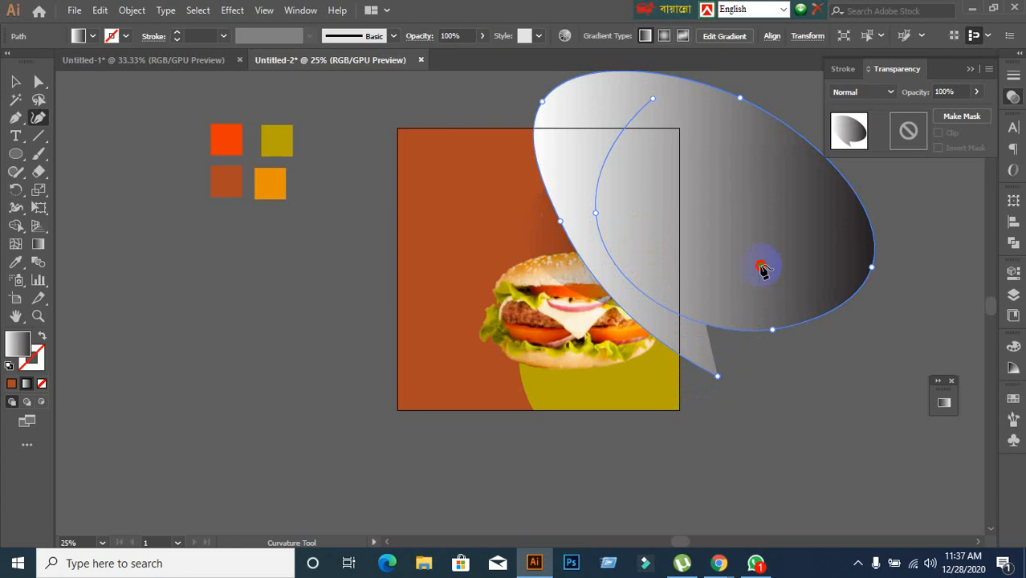
pyautogui.click(654, 100)
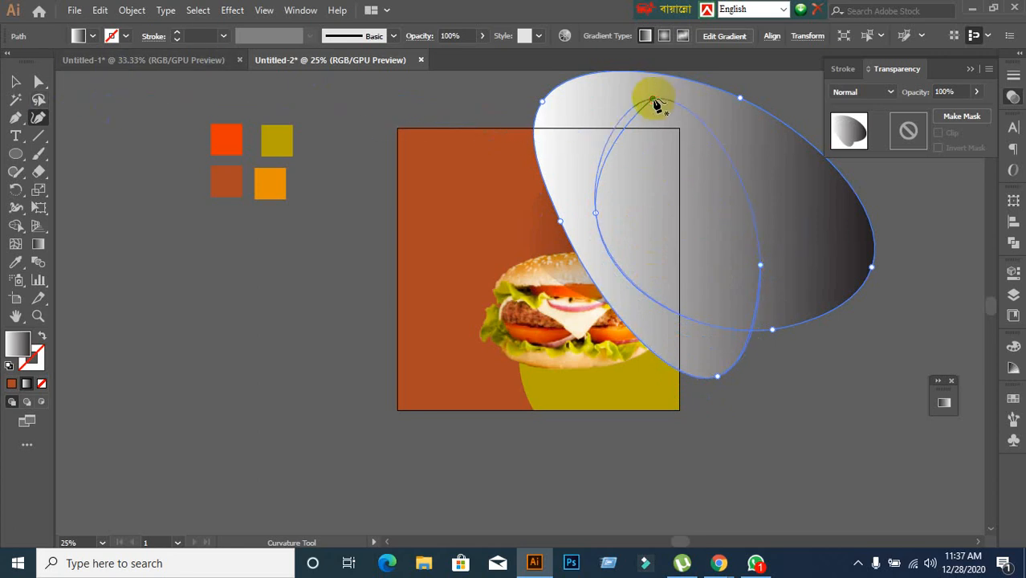
pyautogui.click(15, 82)
pyautogui.click(150, 315)
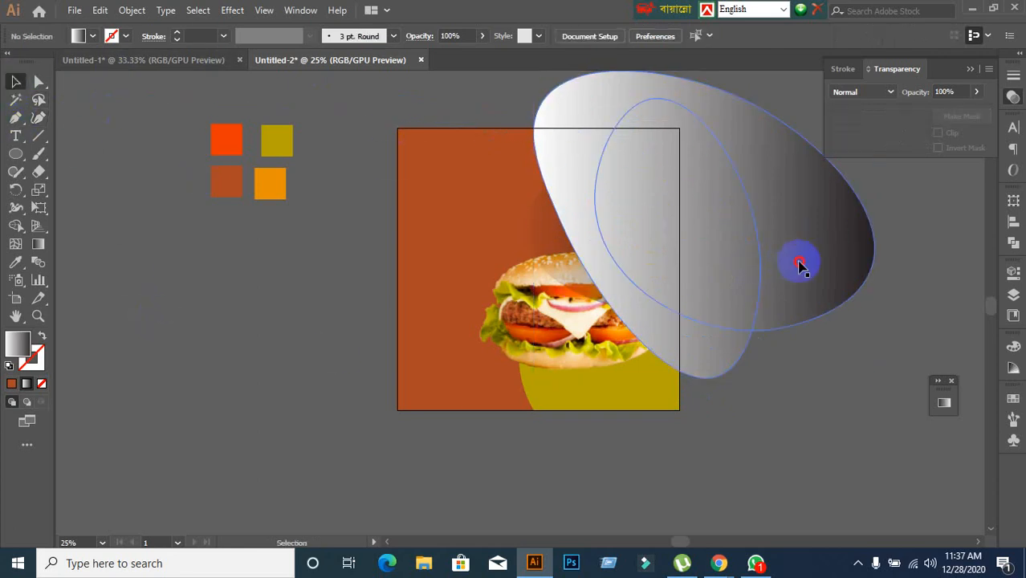
# Set the large looping gradient shape's blend mode to Multiply
pyautogui.click(800, 266)
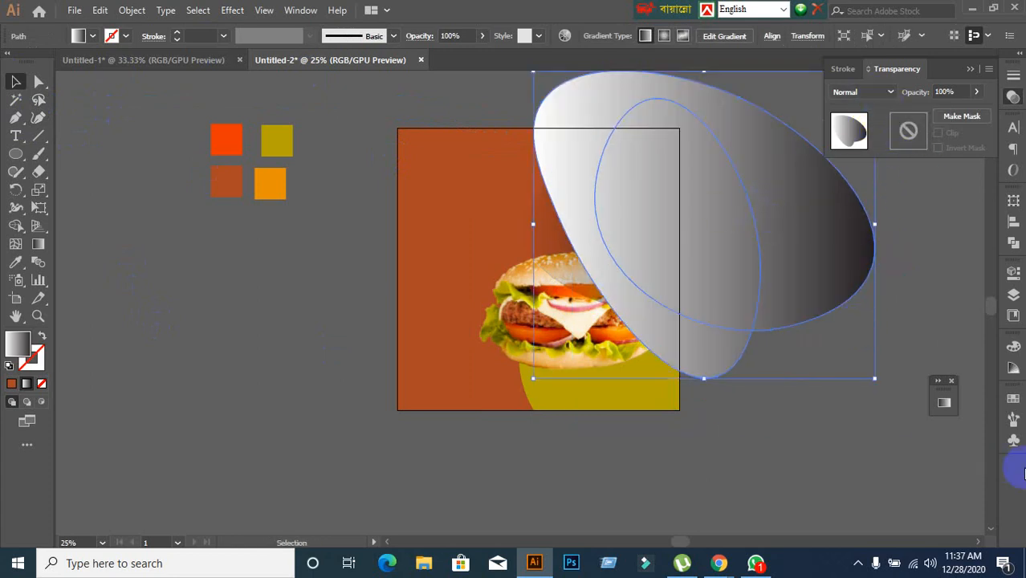
pyautogui.click(889, 93)
pyautogui.click(861, 145)
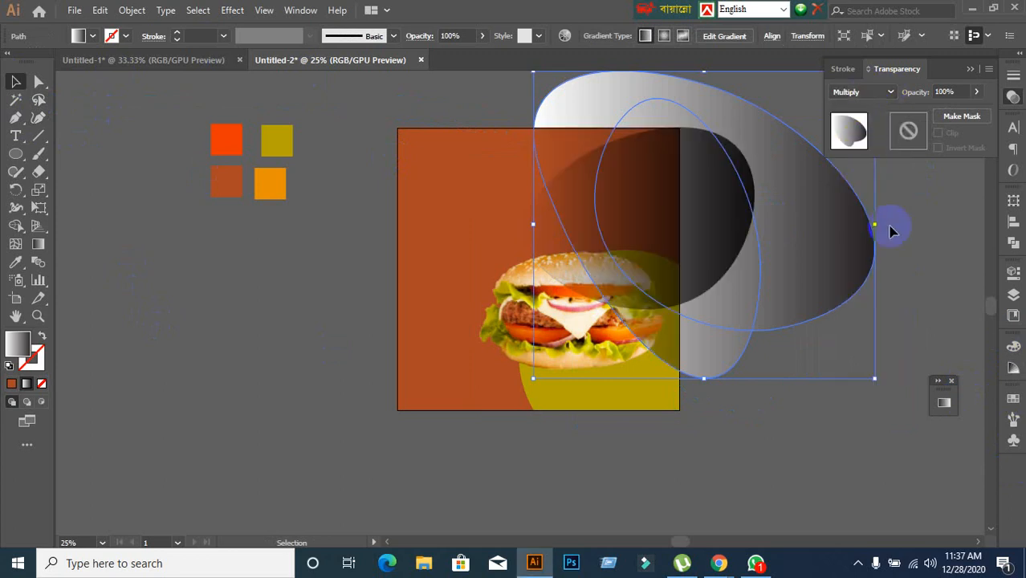
pyautogui.click(956, 265)
pyautogui.click(809, 456)
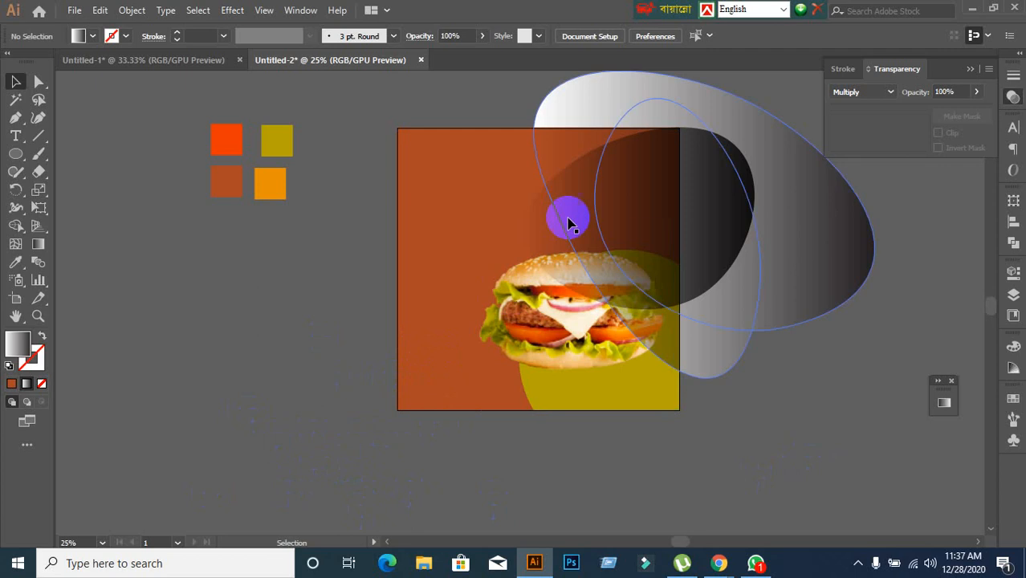
pyautogui.click(257, 387)
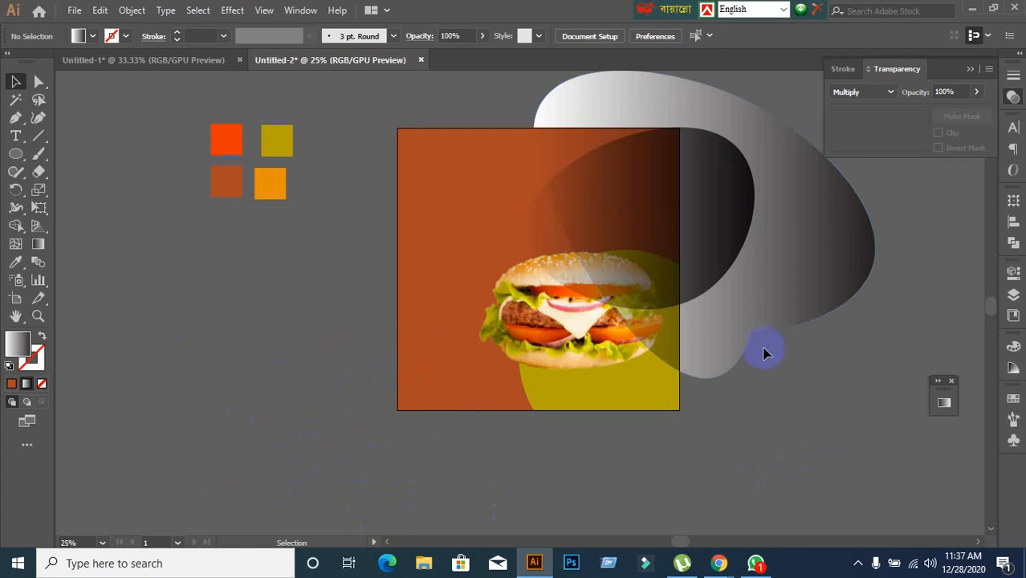
# Try moving the looping gradient shape farther right and slightly down, and undo the move
pyautogui.click(735, 341)
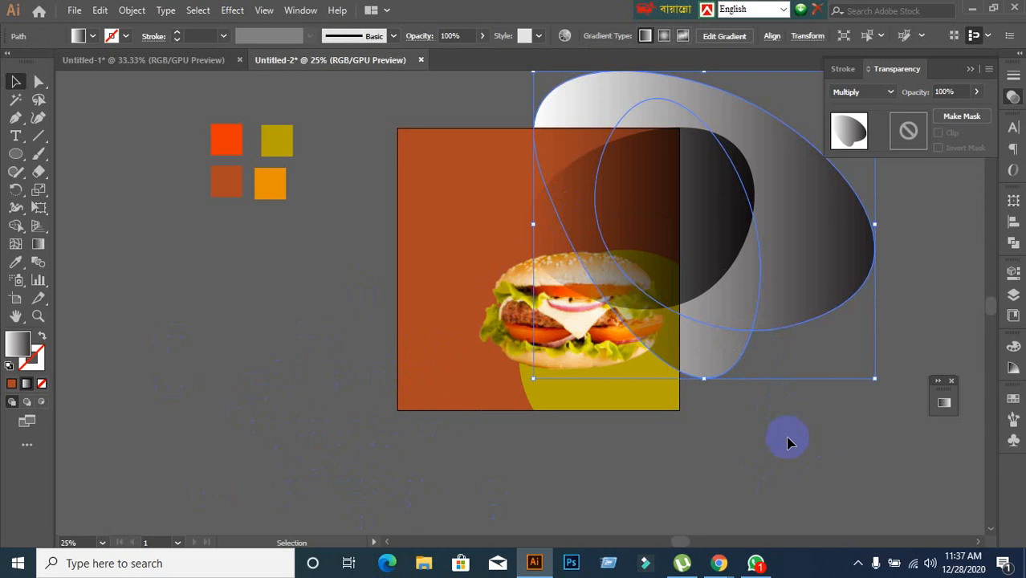
pyautogui.click(787, 435)
pyautogui.moveTo(703, 343); pyautogui.dragTo(810, 381)
pyautogui.press('ctrl')
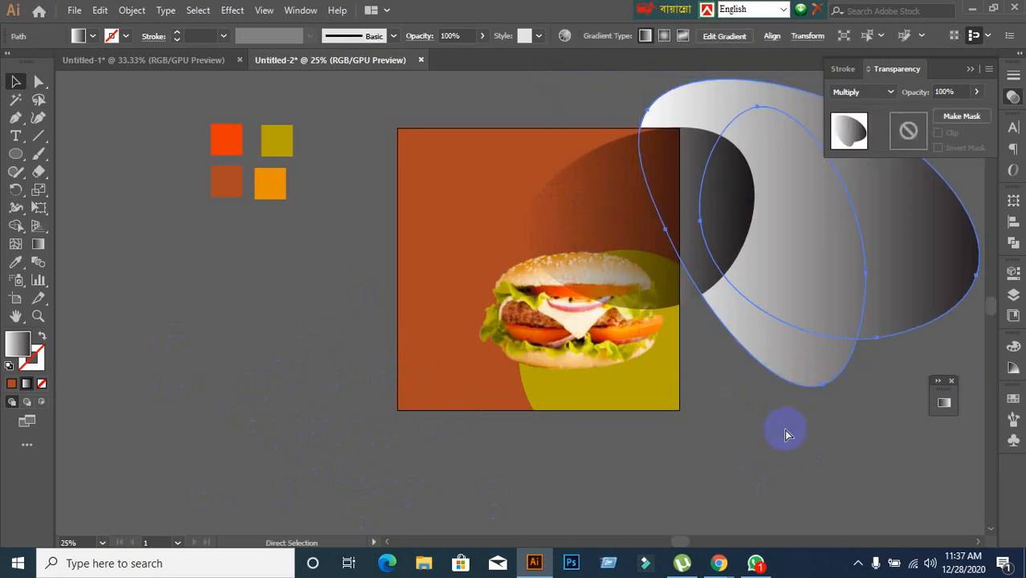
pyautogui.hotkey('ctrl', 'z')
pyautogui.click(785, 435)
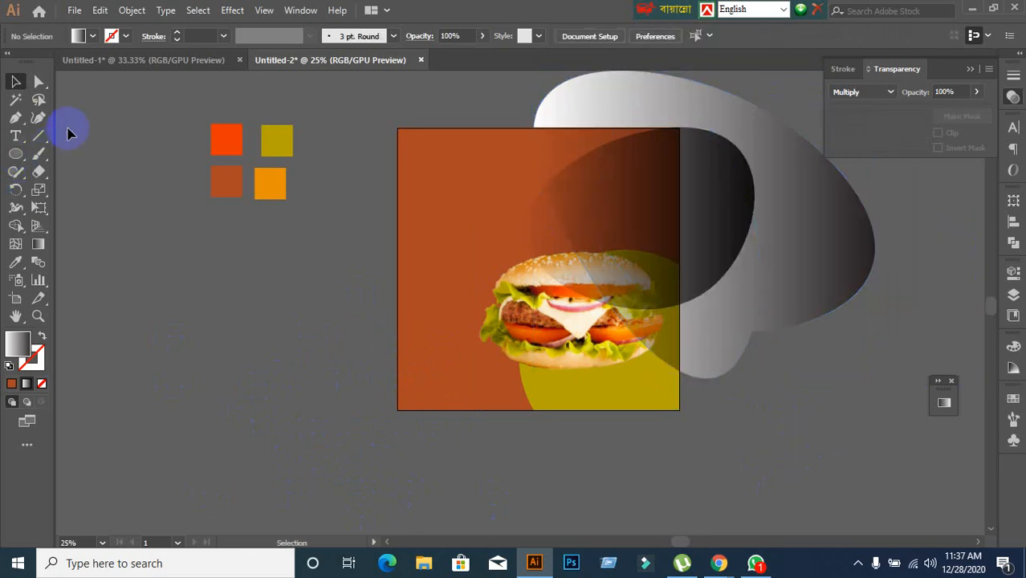
# Draw a closed egg-shaped gradient blob with the Curvature tool on the empty canvas to the left of the artboard
pyautogui.click(40, 121)
pyautogui.click(189, 286)
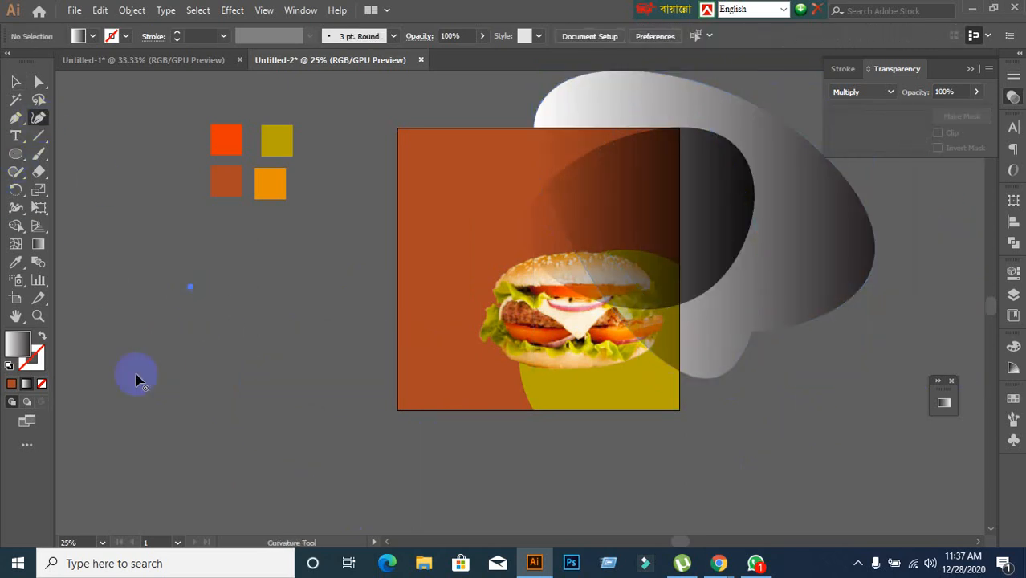
pyautogui.click(127, 423)
pyautogui.click(276, 484)
pyautogui.click(315, 318)
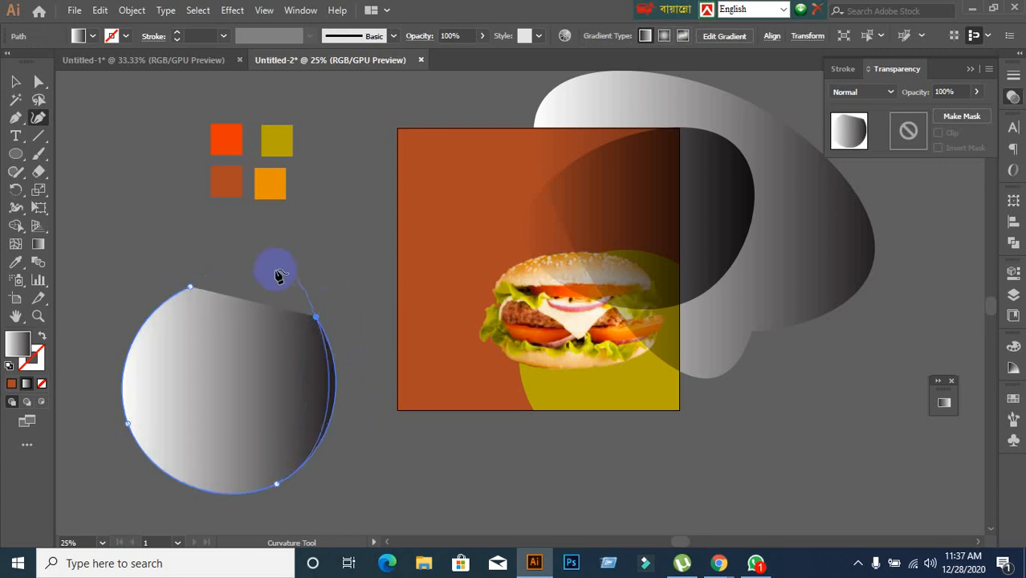
pyautogui.click(273, 268)
pyautogui.click(192, 287)
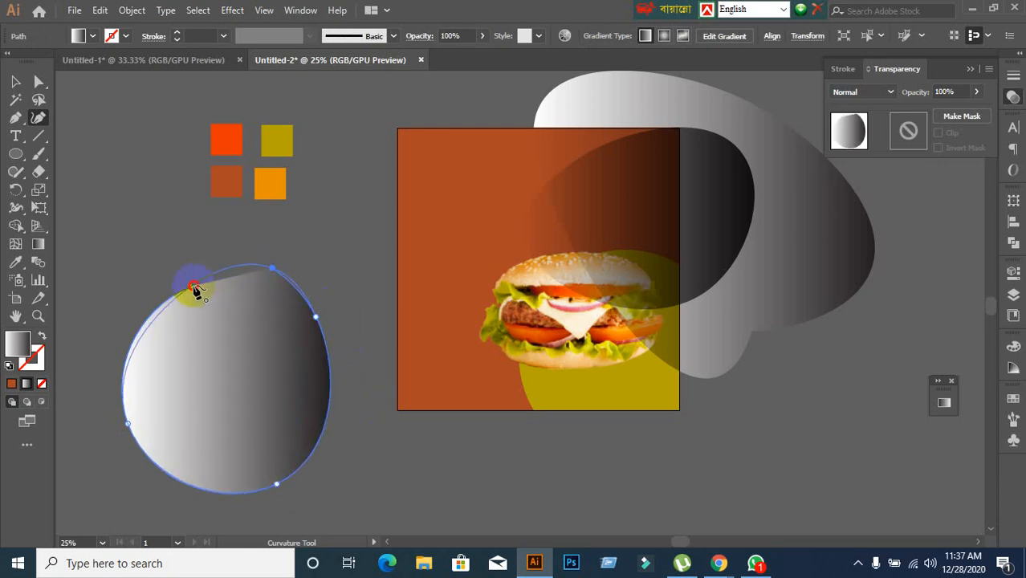
pyautogui.click(15, 82)
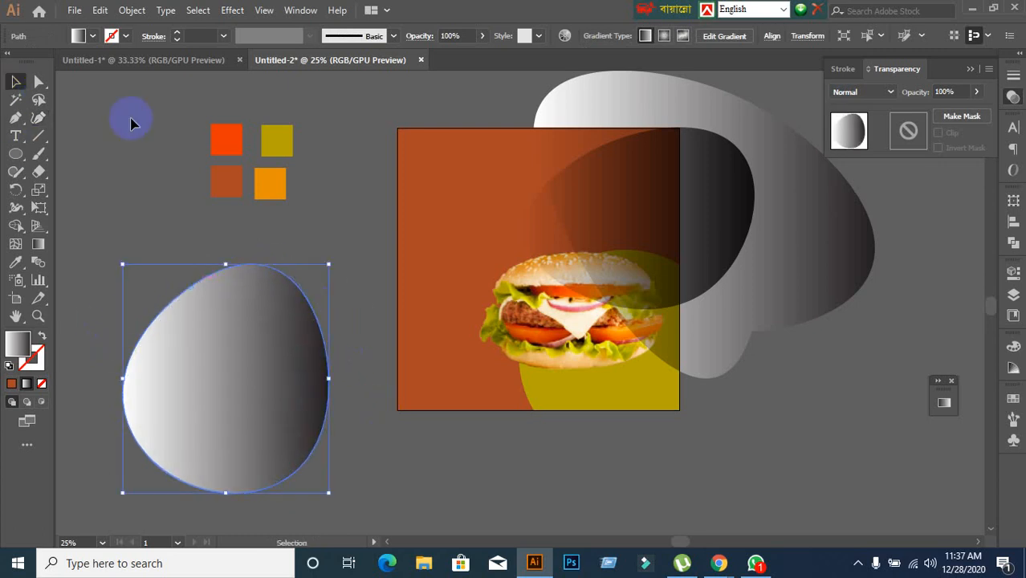
# Set the blend mode of the new blob beside the artboard to Multiply
pyautogui.click(886, 91)
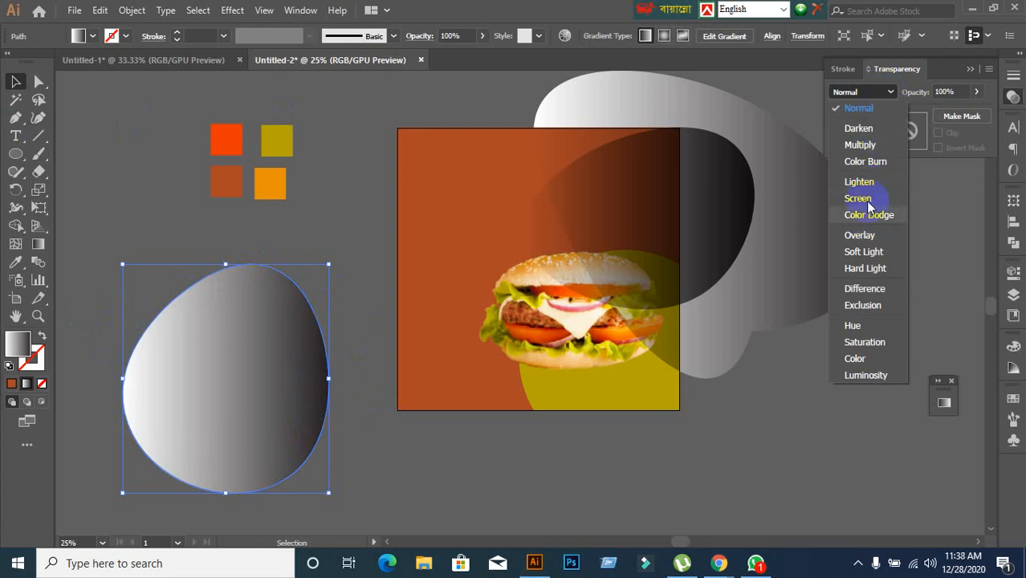
pyautogui.click(860, 144)
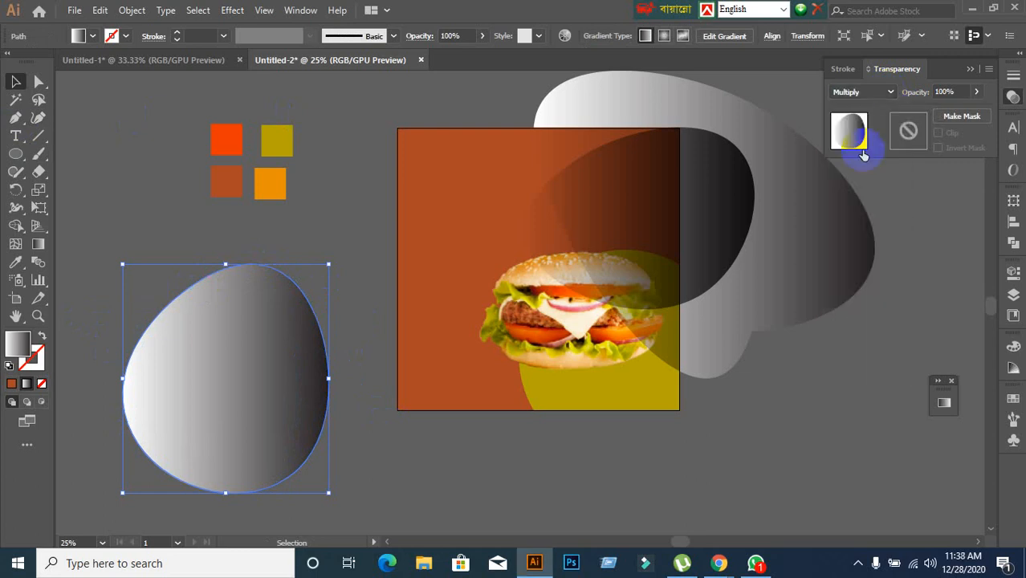
pyautogui.click(886, 93)
pyautogui.click(857, 432)
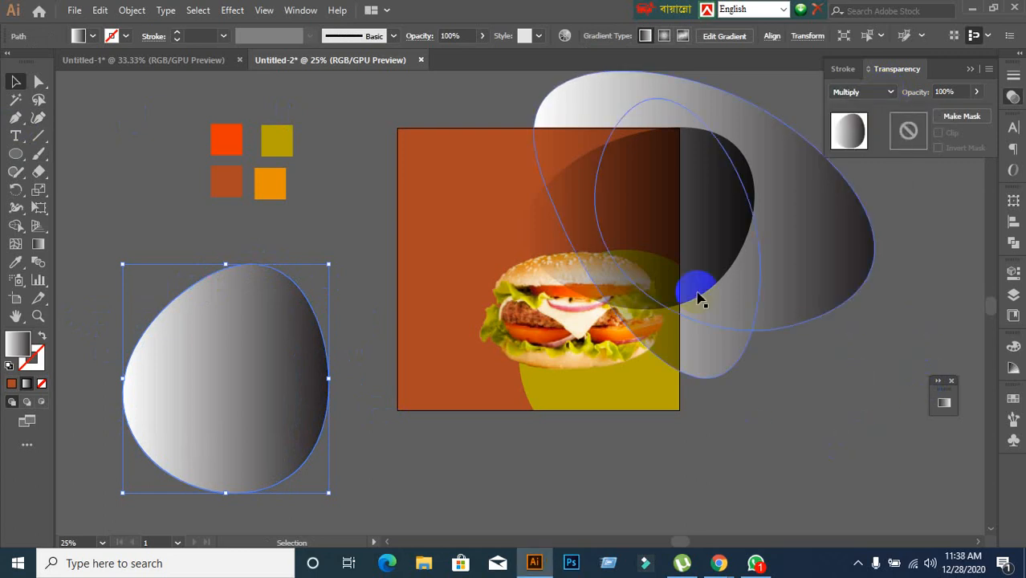
# Change the large looping gradient shape's blend mode to Overlay
pyautogui.click(835, 278)
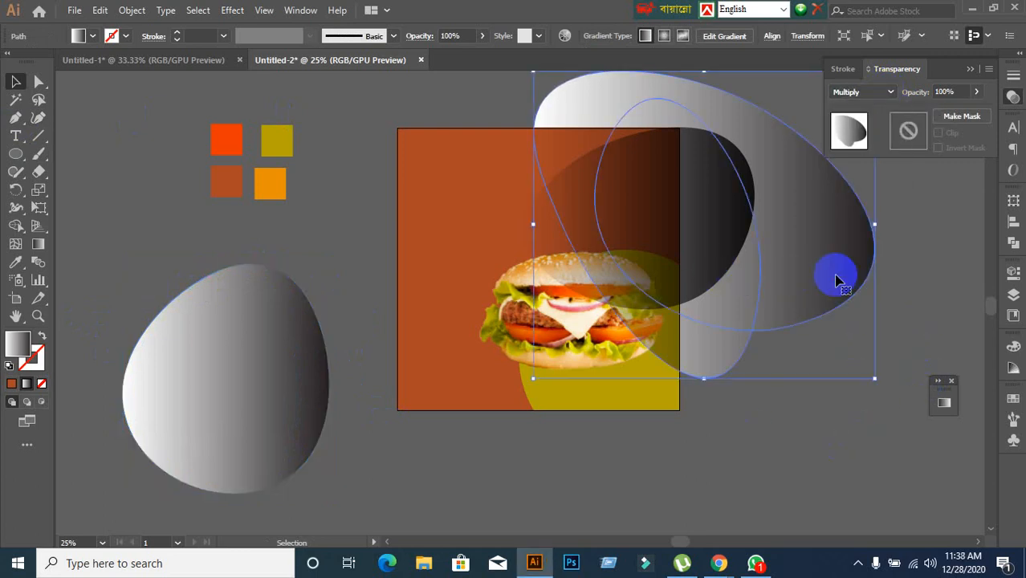
pyautogui.click(895, 90)
pyautogui.click(870, 236)
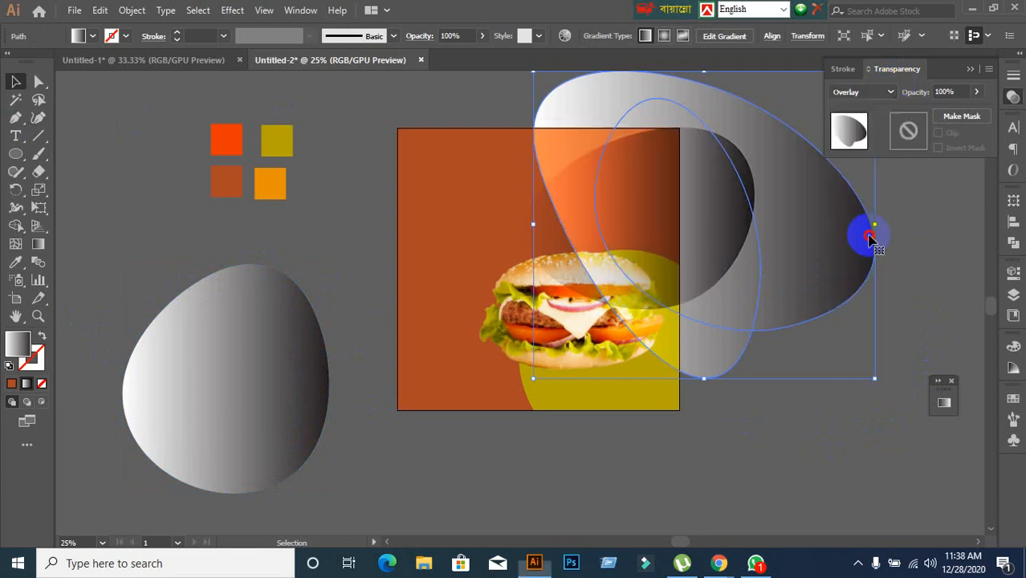
pyautogui.click(928, 250)
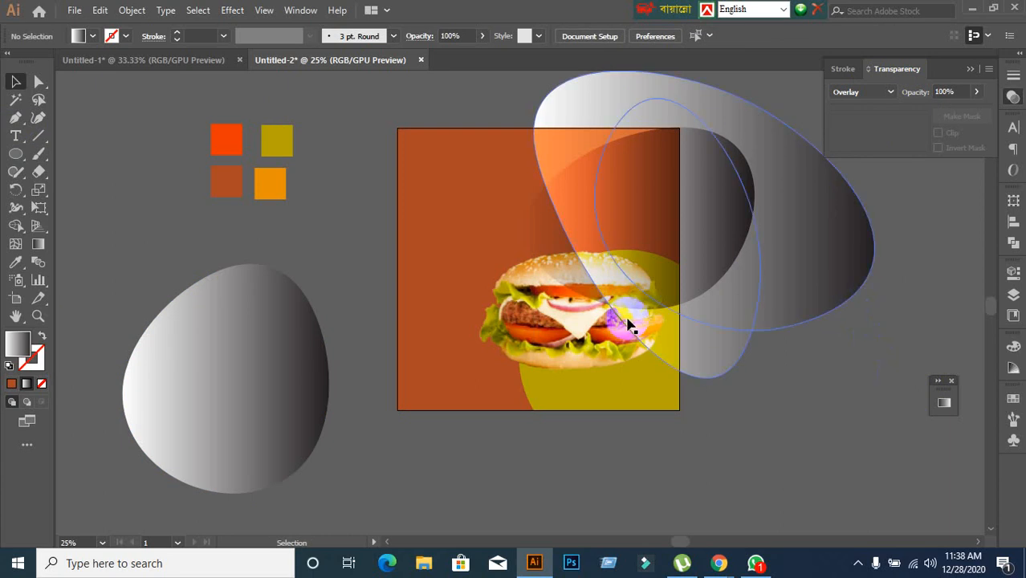
pyautogui.click(549, 241)
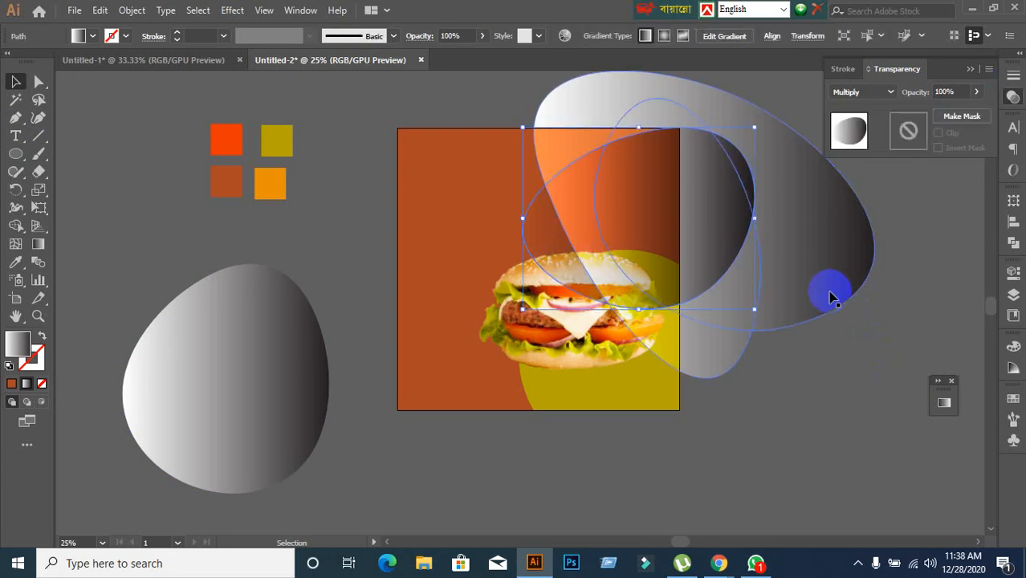
pyautogui.click(848, 371)
pyautogui.click(561, 257)
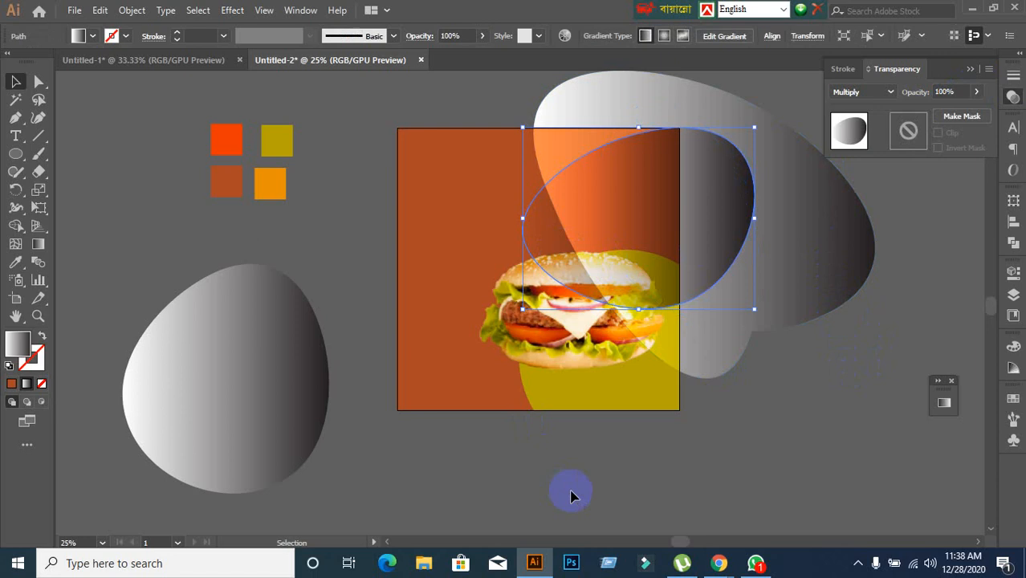
pyautogui.click(801, 310)
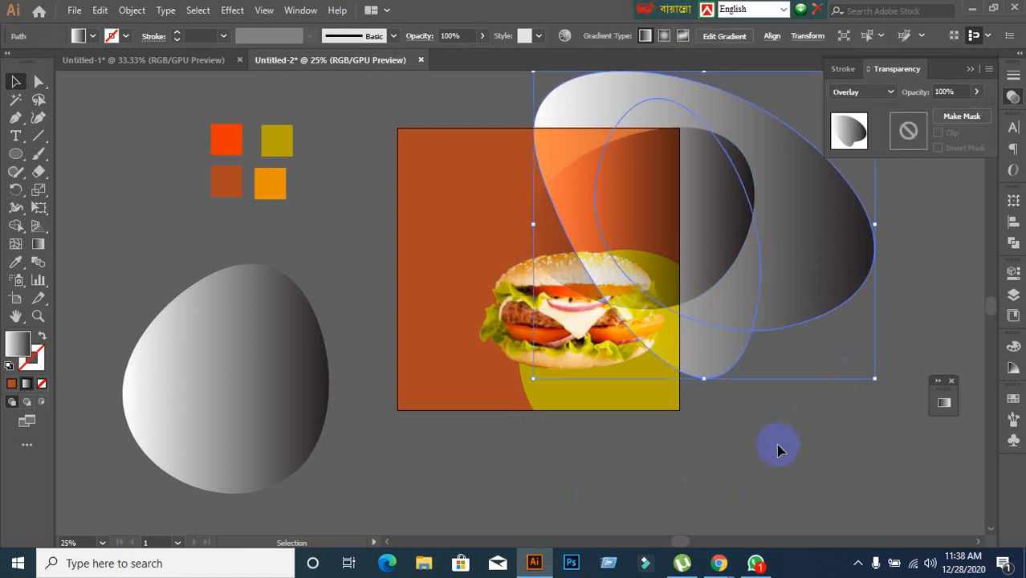
pyautogui.click(777, 445)
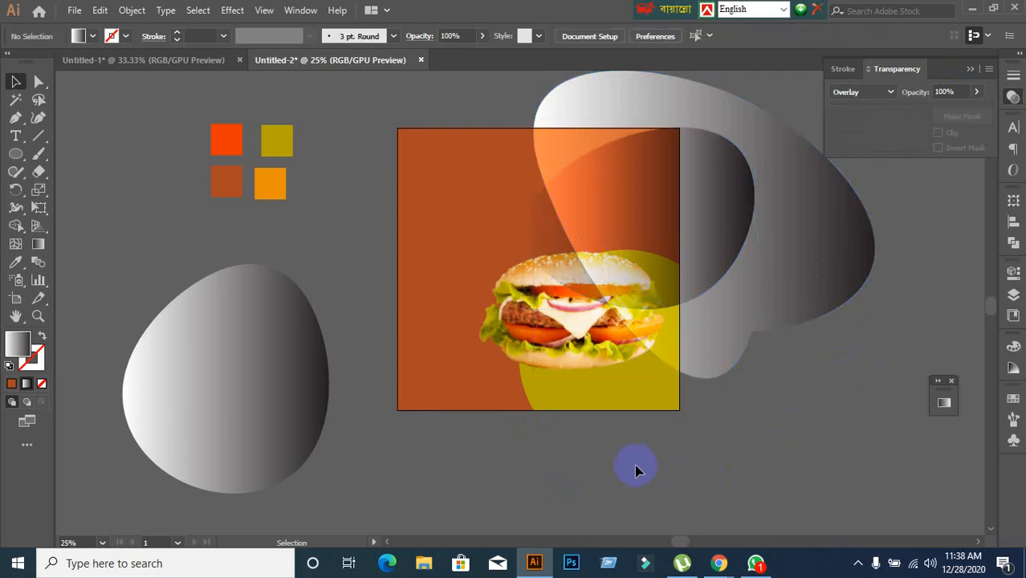
# Delete the egg-shaped gradient blob to the left of the artboard
pyautogui.click(293, 426)
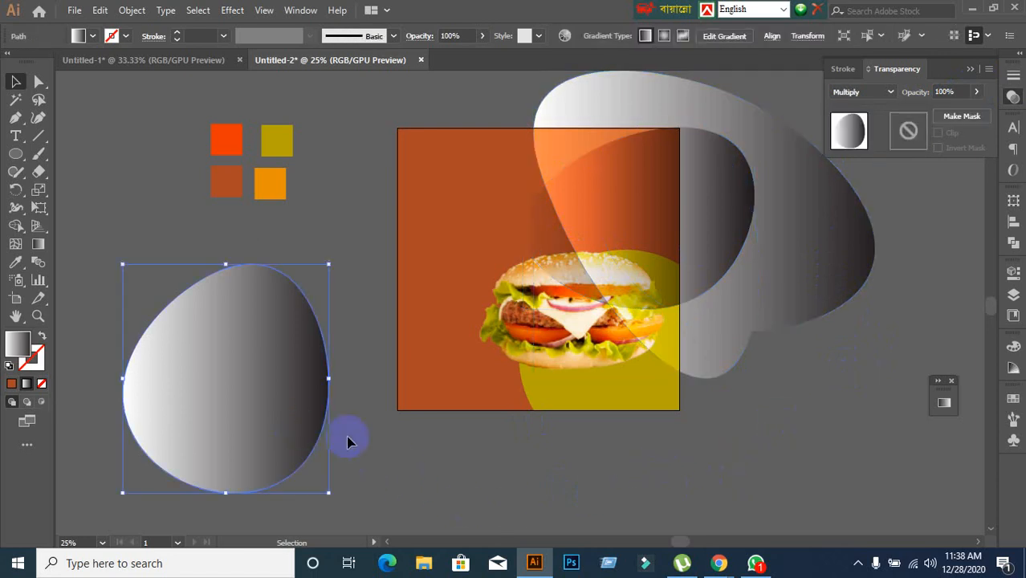
pyautogui.press('Delete')
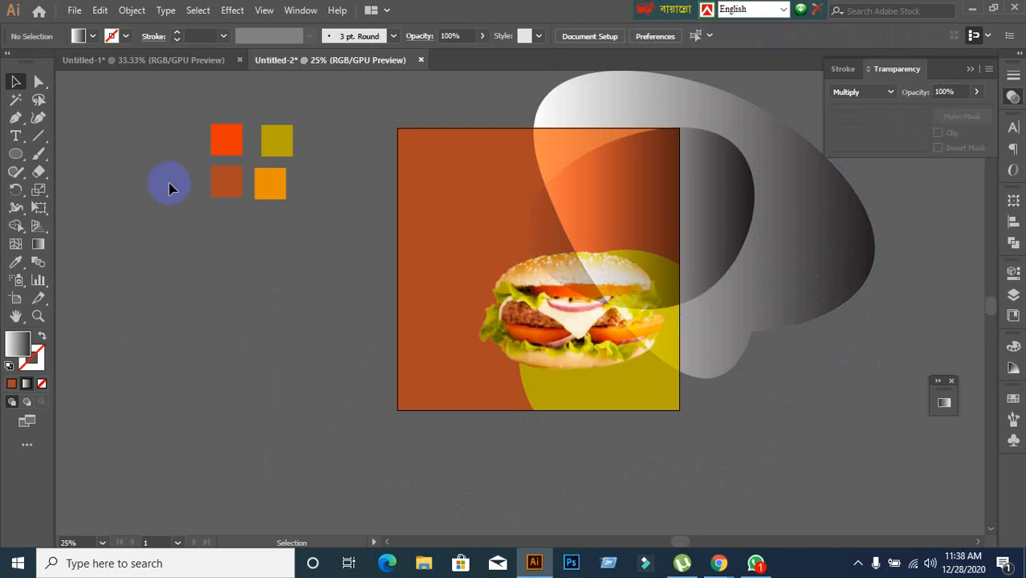
# Remove the portions of both gradient shapes that extend beyond the artboard, using Shape Builder on all the artwork
pyautogui.moveTo(884, 435); pyautogui.dragTo(419, 365)
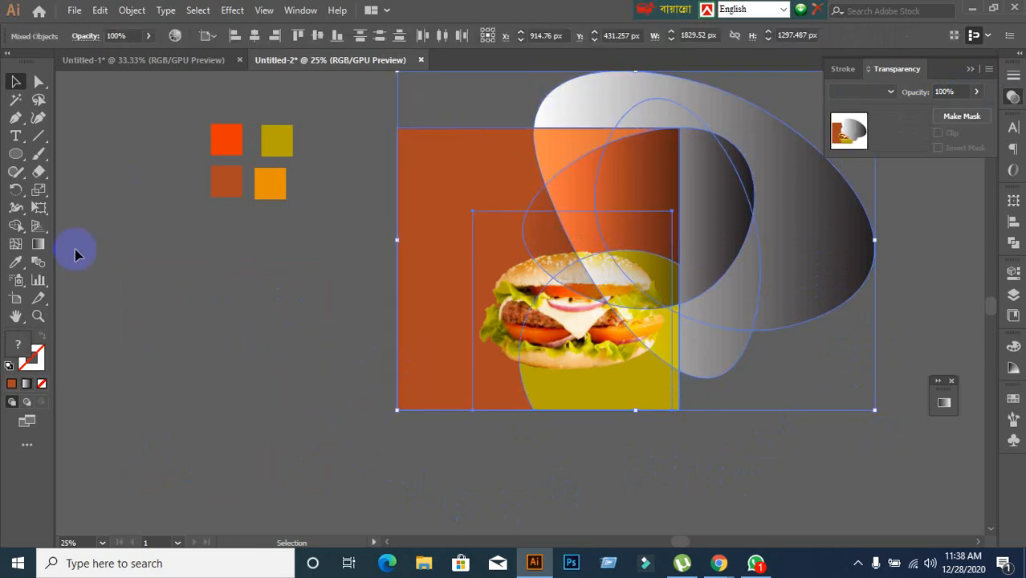
pyautogui.click(17, 227)
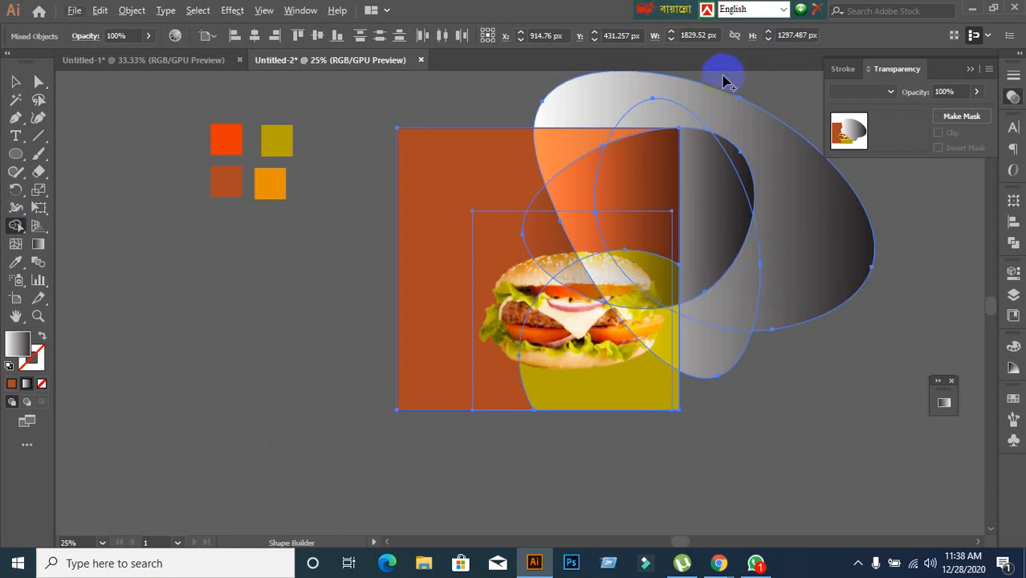
pyautogui.moveTo(721, 77); pyautogui.dragTo(774, 339)
pyautogui.moveTo(623, 119); pyautogui.dragTo(652, 122)
pyautogui.keyDown('alt'); pyautogui.click(707, 351); pyautogui.keyUp('alt')
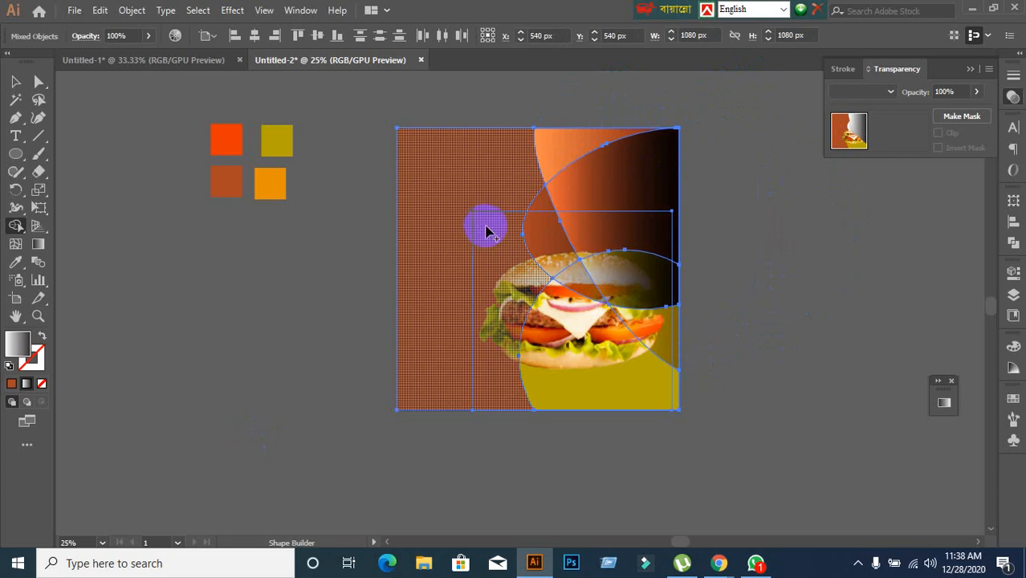
pyautogui.click(15, 81)
pyautogui.click(211, 365)
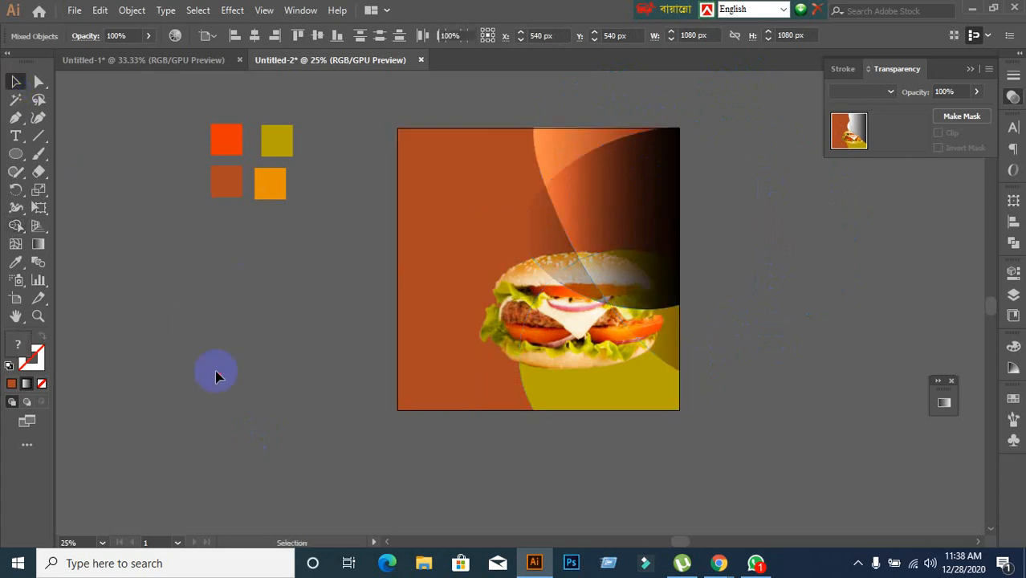
# Try moving the trimmed Overlay gradient shape off the artboard to the right, and undo the move
pyautogui.moveTo(630, 221); pyautogui.dragTo(809, 232)
pyautogui.hotkey('ctrl', 'z')
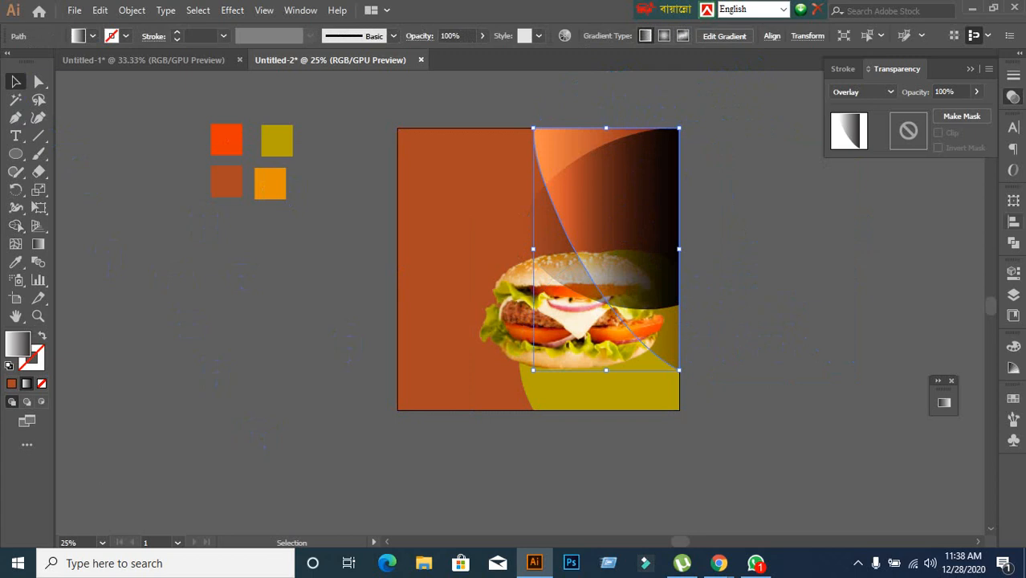
# Try reversing the trimmed Overlay shape's gradient and switching it between radial and linear, and restore its original direction
pyautogui.click(943, 415)
pyautogui.click(769, 425)
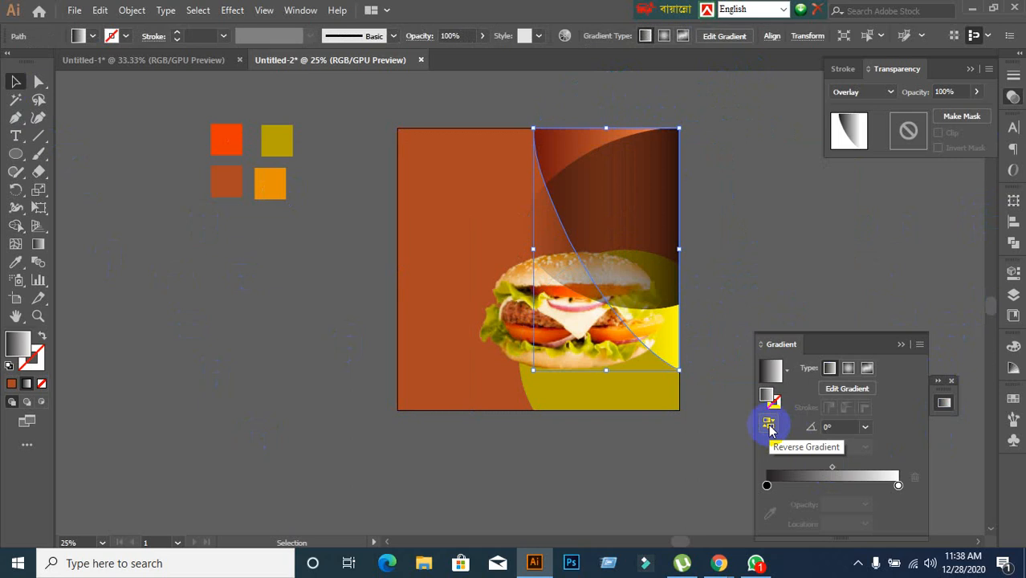
pyautogui.click(848, 370)
pyautogui.click(829, 368)
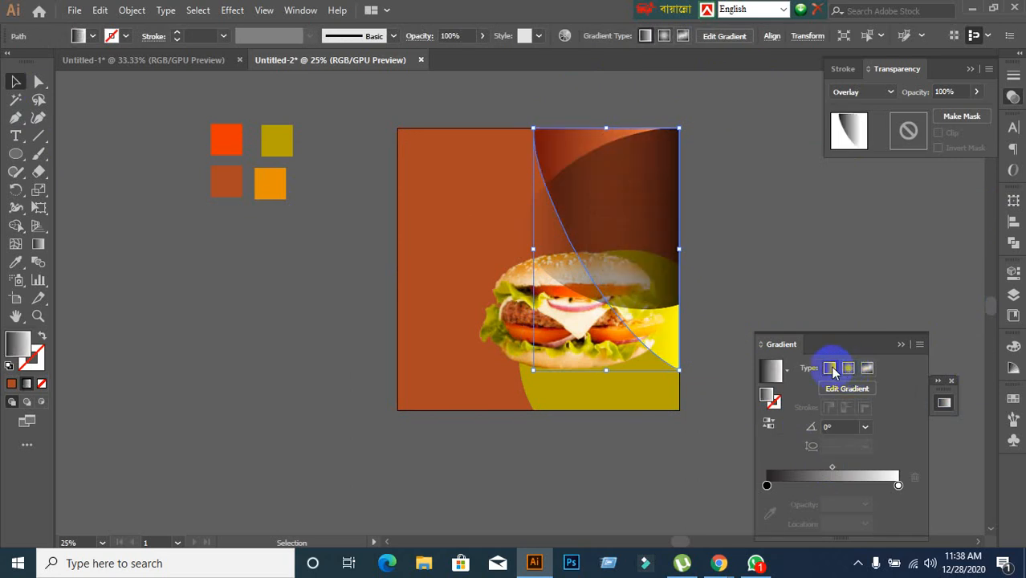
pyautogui.click(769, 425)
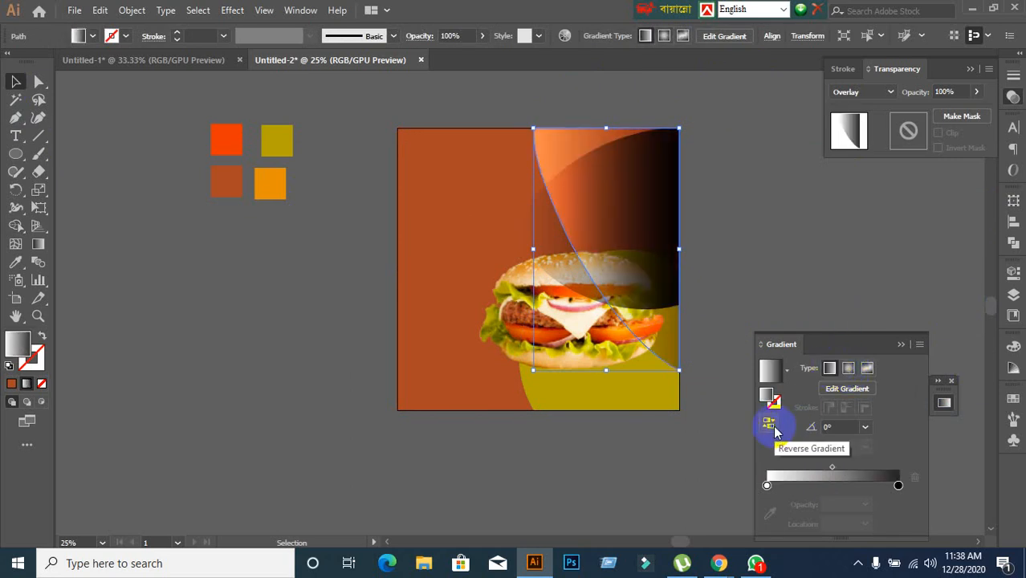
# Shift the Overlay shape's gradient midpoint to about 63% and recolor its black stop with the red-orange palette swatch
pyautogui.click(897, 485)
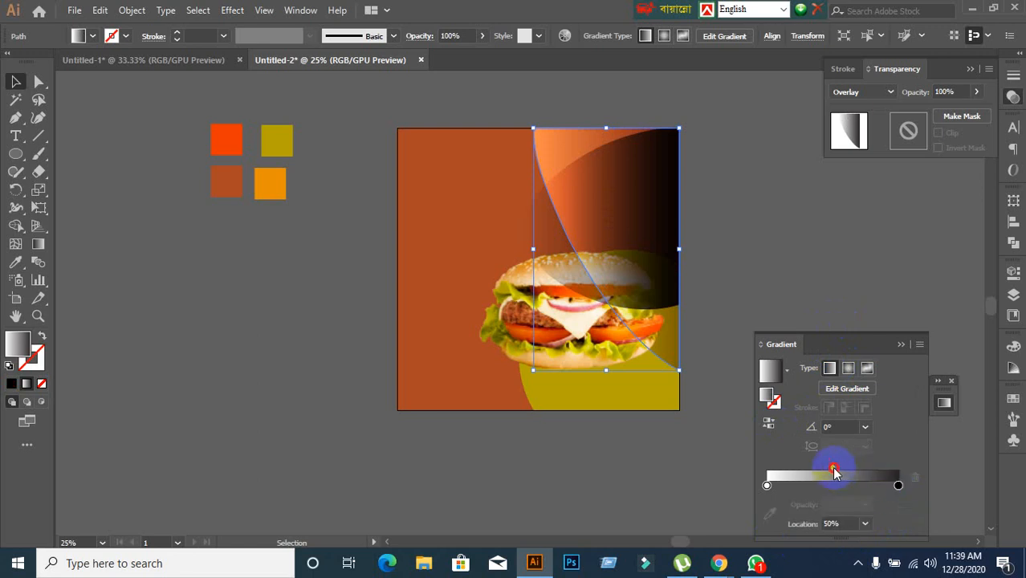
pyautogui.moveTo(832, 469)
pyautogui.mouseDown()
pyautogui.moveTo(898, 474)
pyautogui.moveTo(849, 470)
pyautogui.mouseUp()
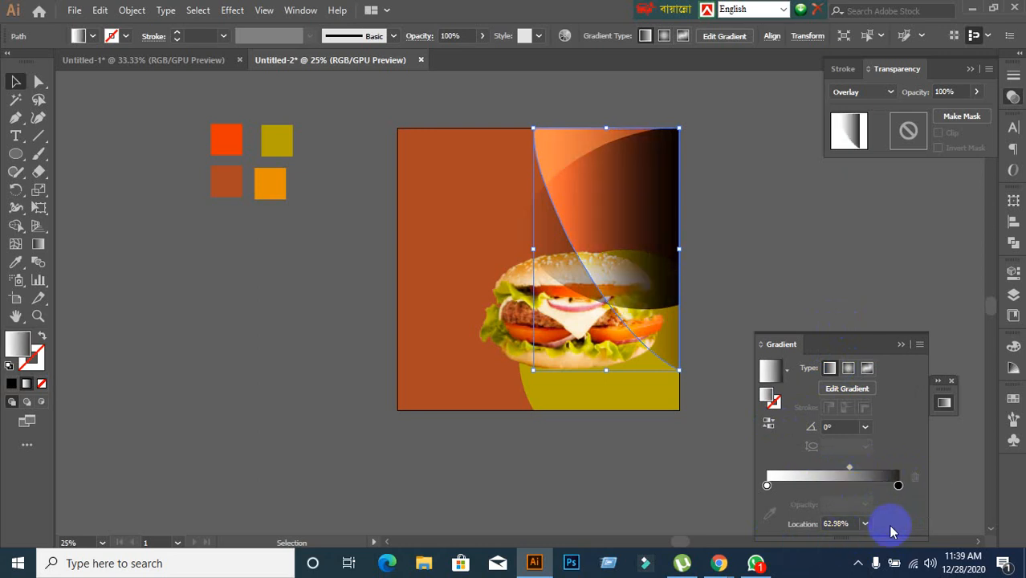
pyautogui.click(897, 485)
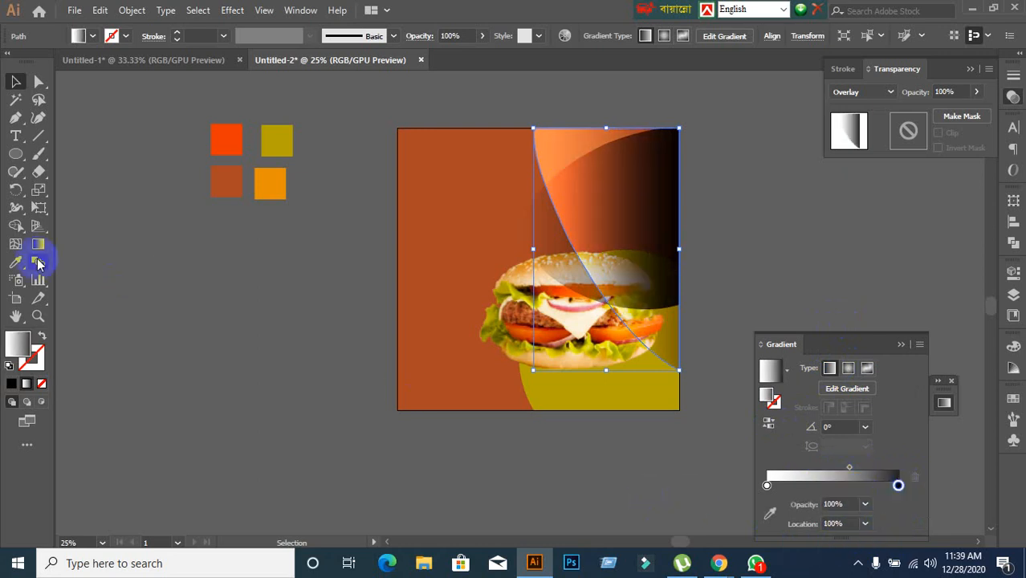
pyautogui.click(763, 518)
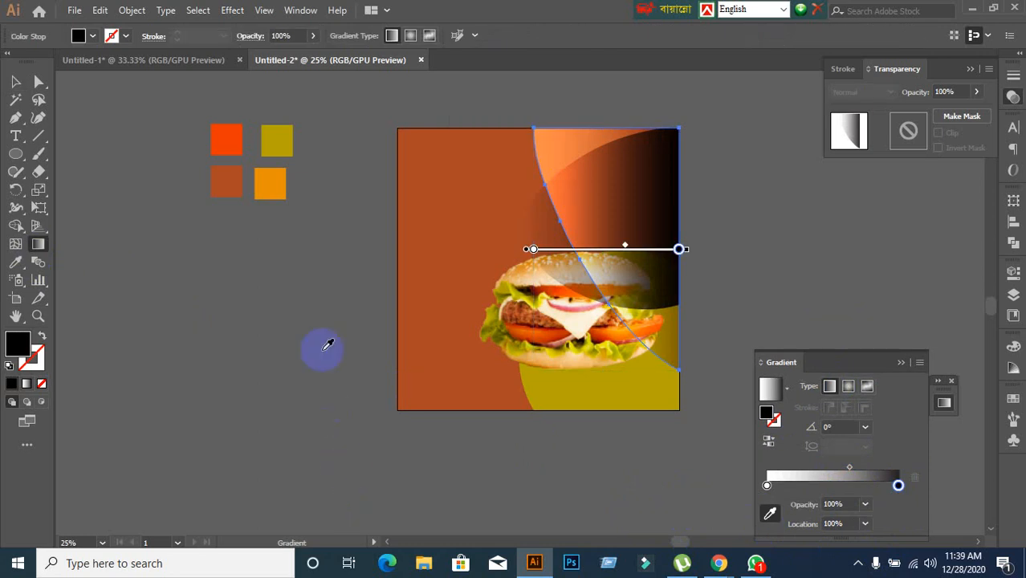
pyautogui.click(225, 137)
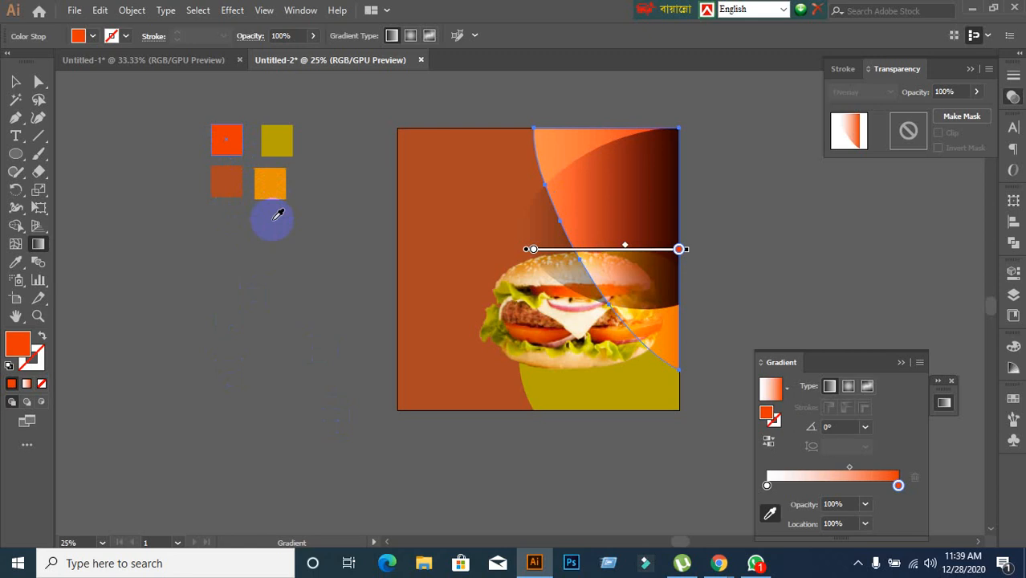
pyautogui.click(15, 81)
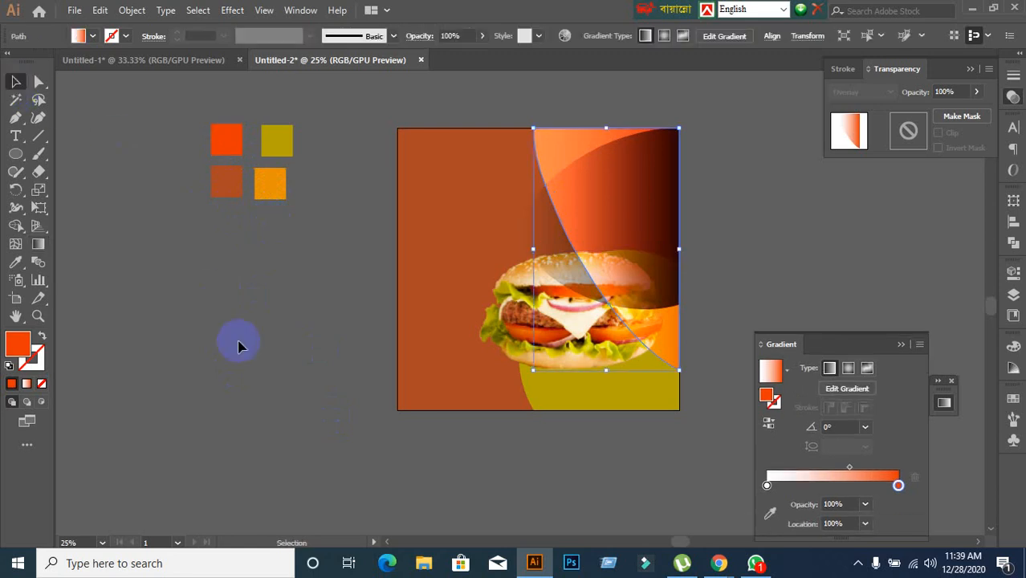
# Try the olive, orange, red-orange and brown palette swatches as fills on the trimmed Multiply shape, using the Eyedropper
pyautogui.click(526, 230)
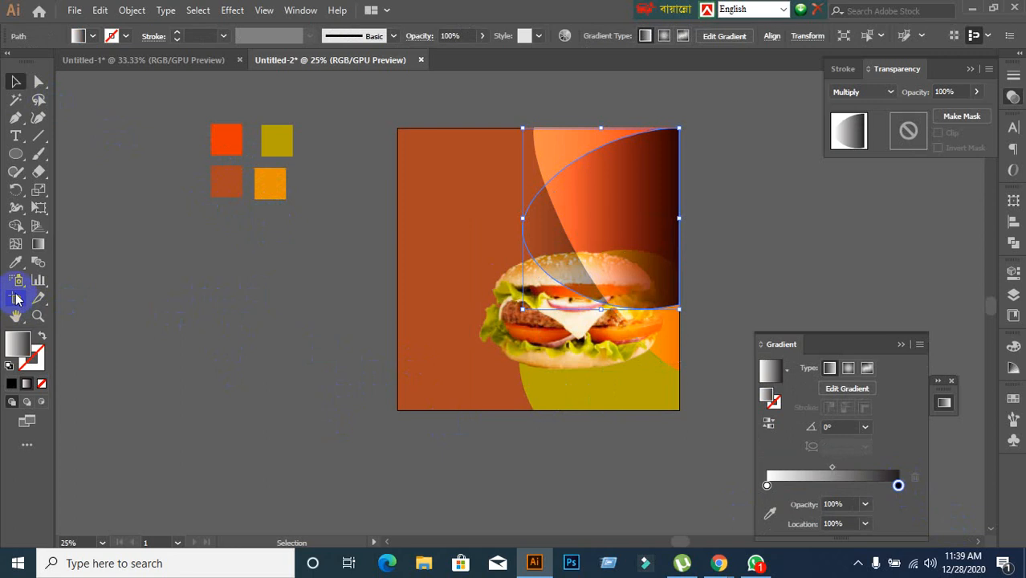
pyautogui.click(16, 262)
pyautogui.click(276, 142)
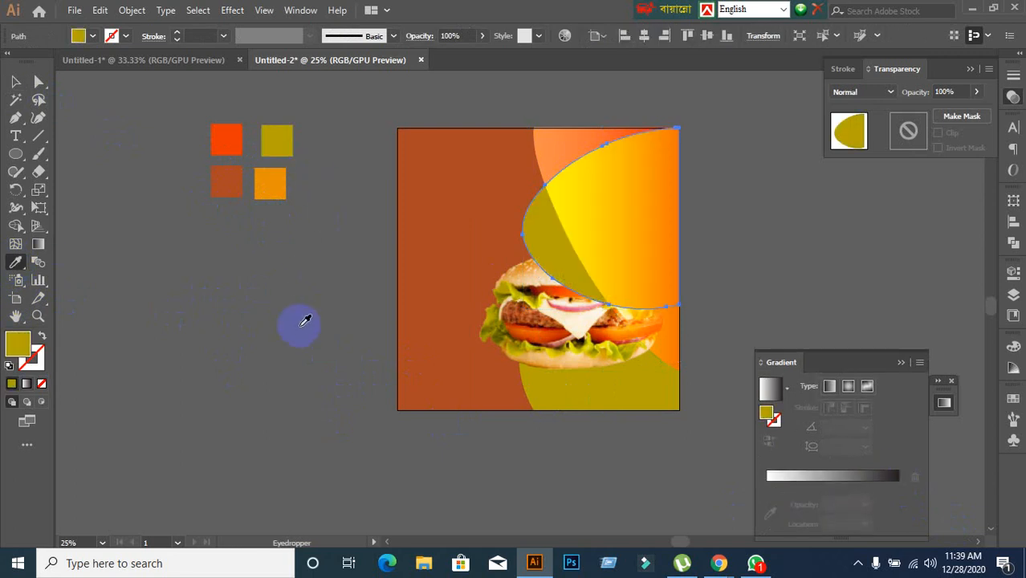
pyautogui.click(226, 177)
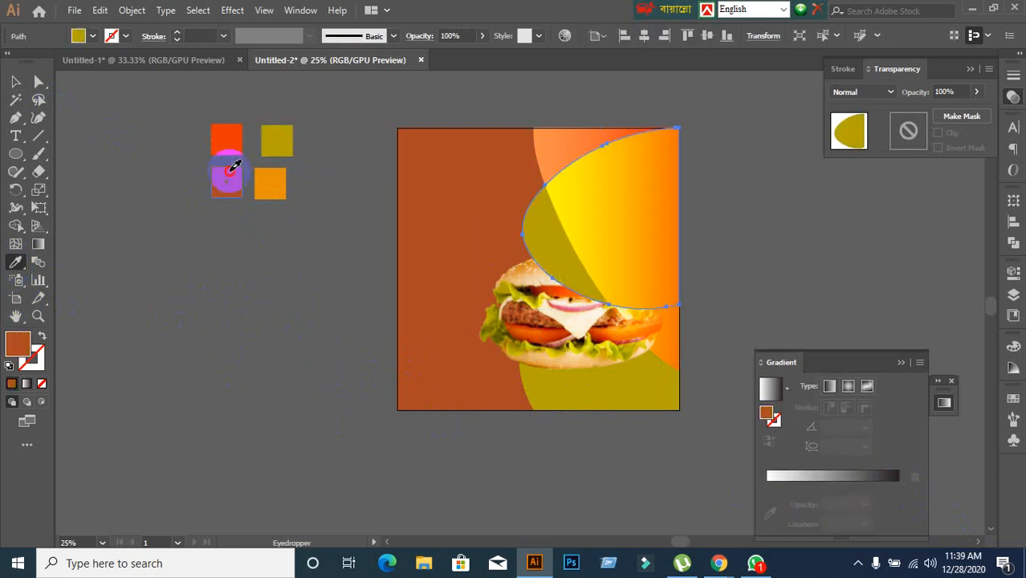
pyautogui.click(270, 180)
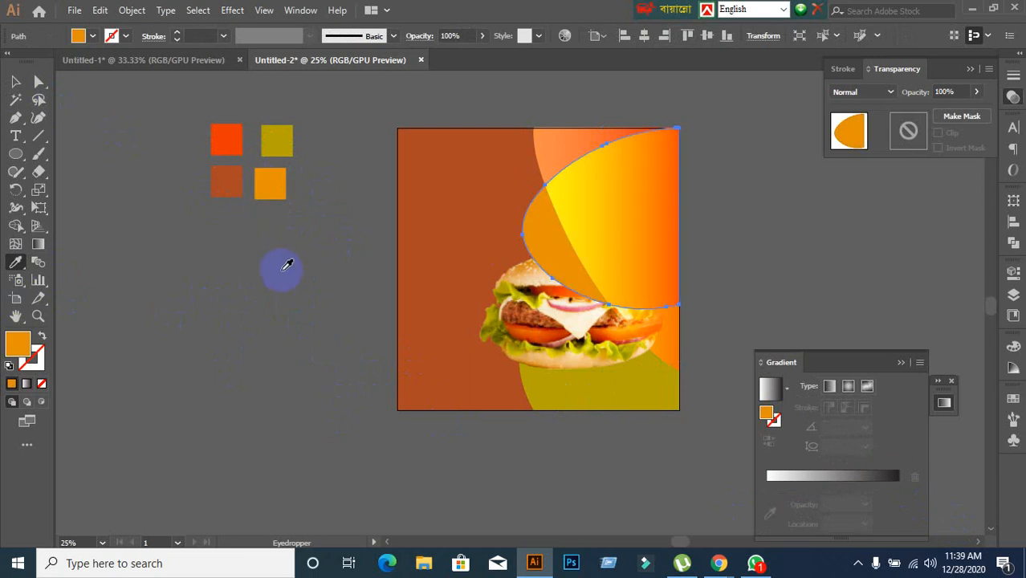
pyautogui.click(227, 141)
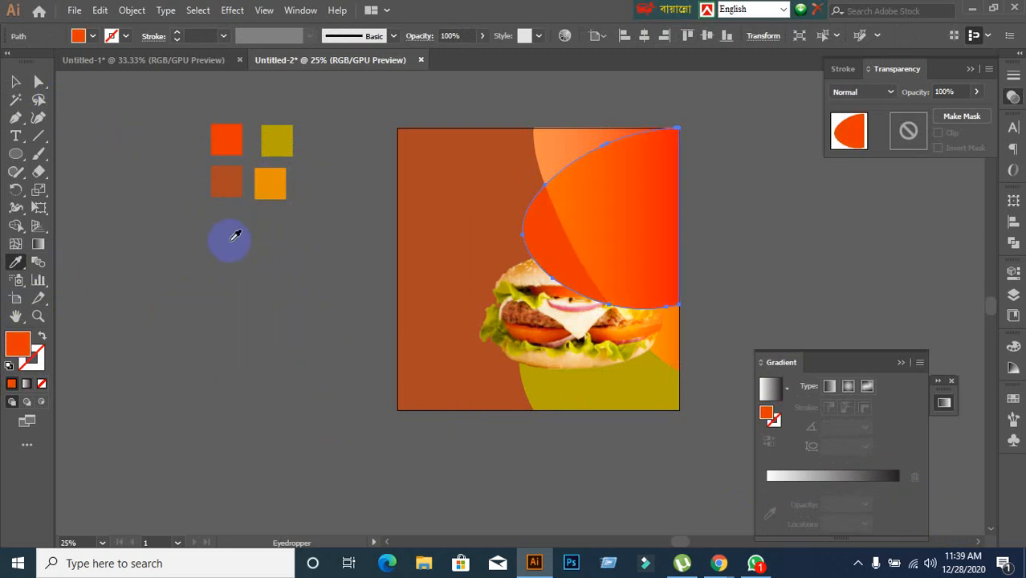
pyautogui.click(226, 179)
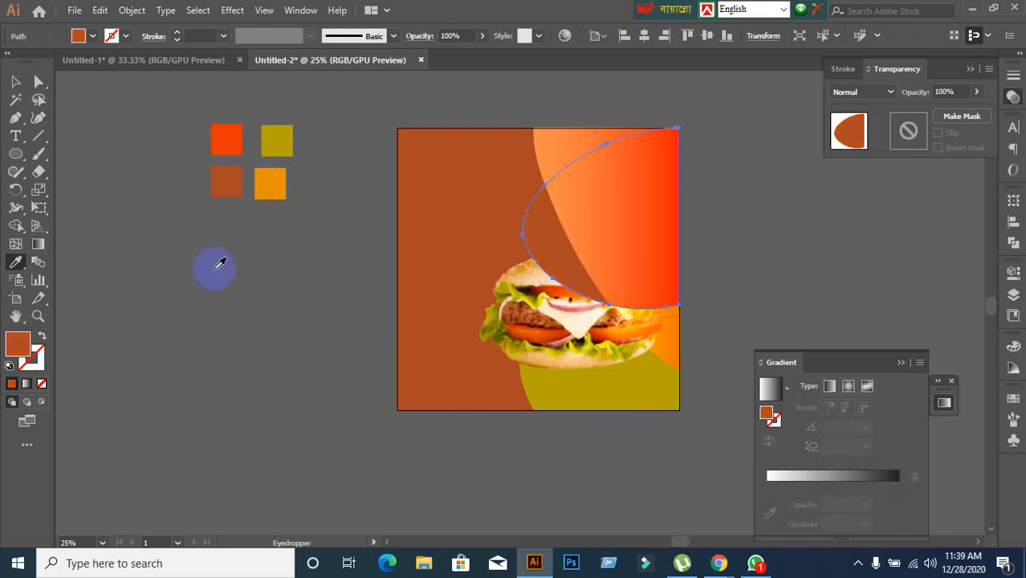
# Try moving the brown-filled shape to the left, and undo the move, the swatch fills and the red-orange gradient stop
pyautogui.click(16, 81)
pyautogui.click(199, 359)
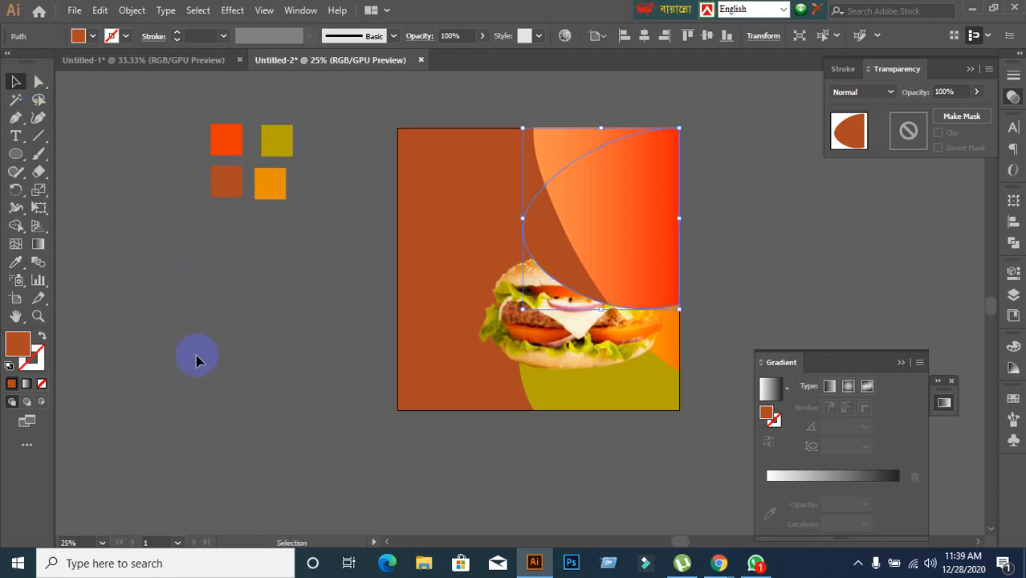
pyautogui.moveTo(518, 361); pyautogui.dragTo(321, 382)
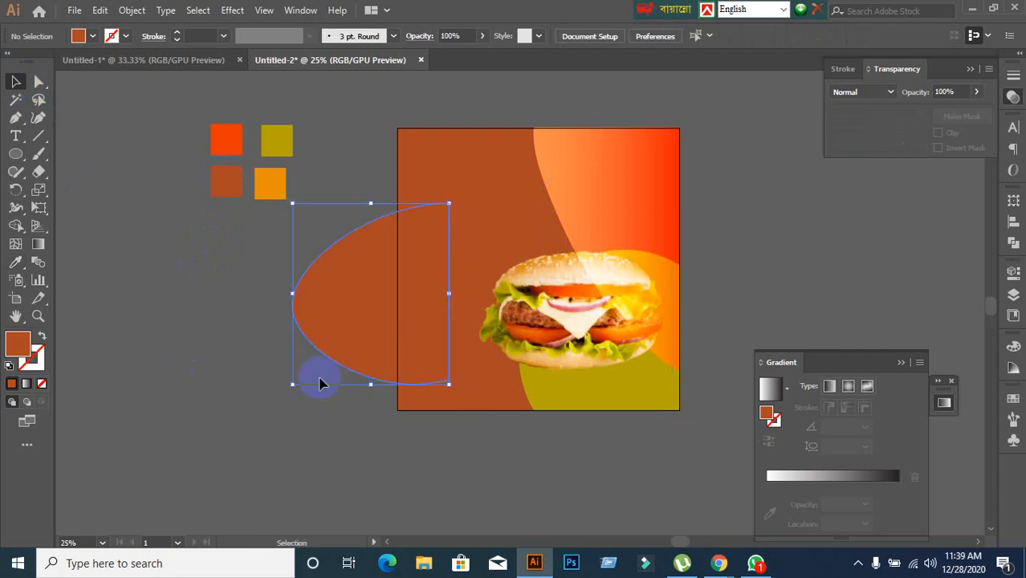
pyautogui.click(283, 425)
pyautogui.hotkey('ctrl', 'z')
pyautogui.hotkey('ctrl', 'z')
pyautogui.hotkey('ctrl', 'z')
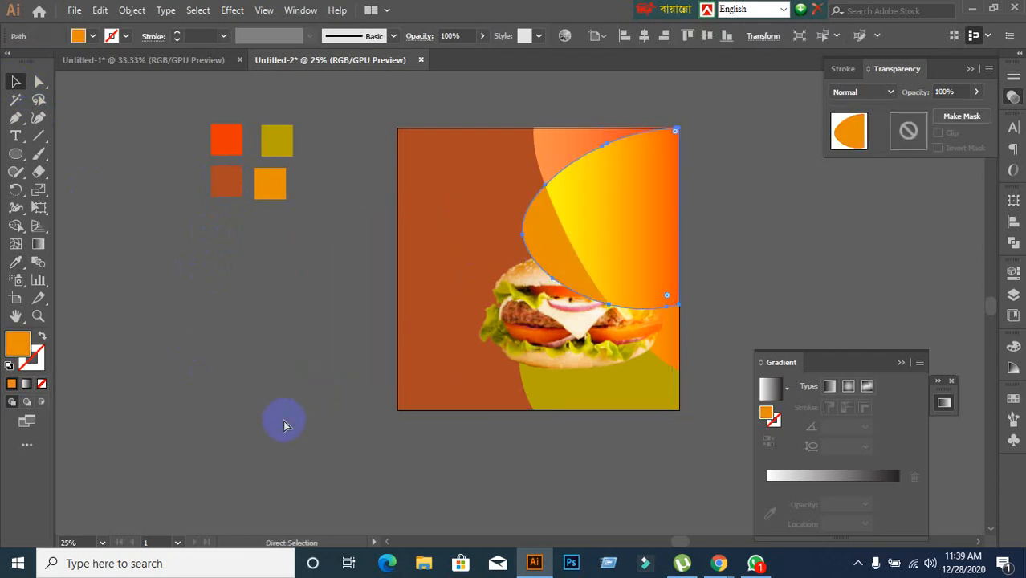
pyautogui.hotkey('ctrl', 'z')
pyautogui.hotkey('ctrl', 'shift', 'z')
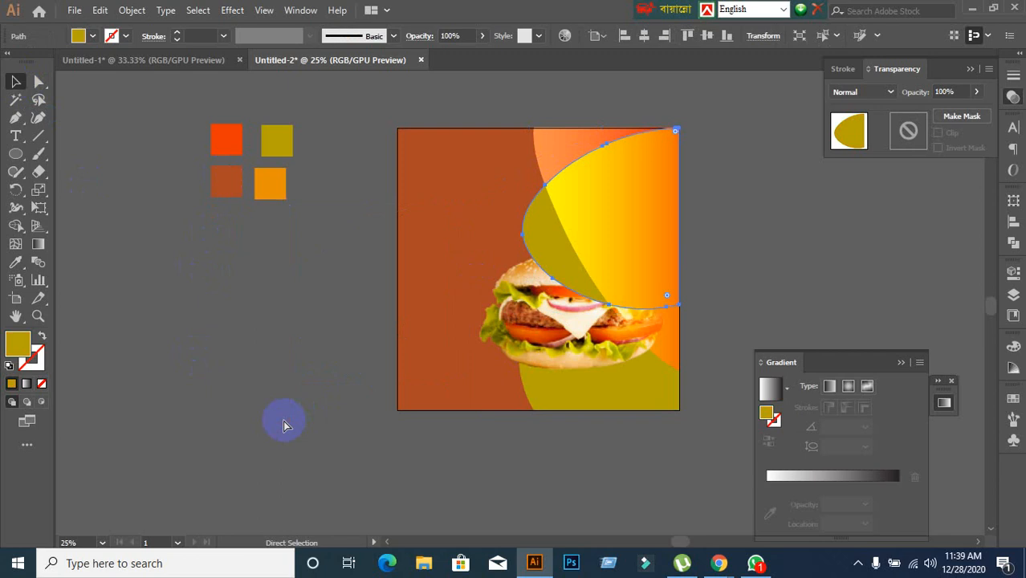
pyautogui.hotkey('ctrl', 'z')
pyautogui.hotkey('ctrl', 'z')
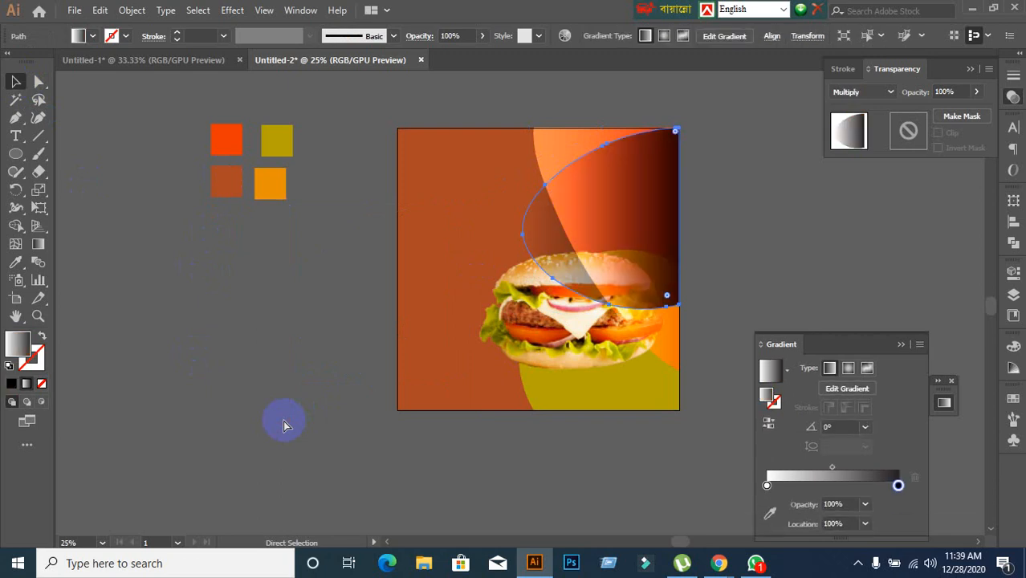
pyautogui.click(396, 376)
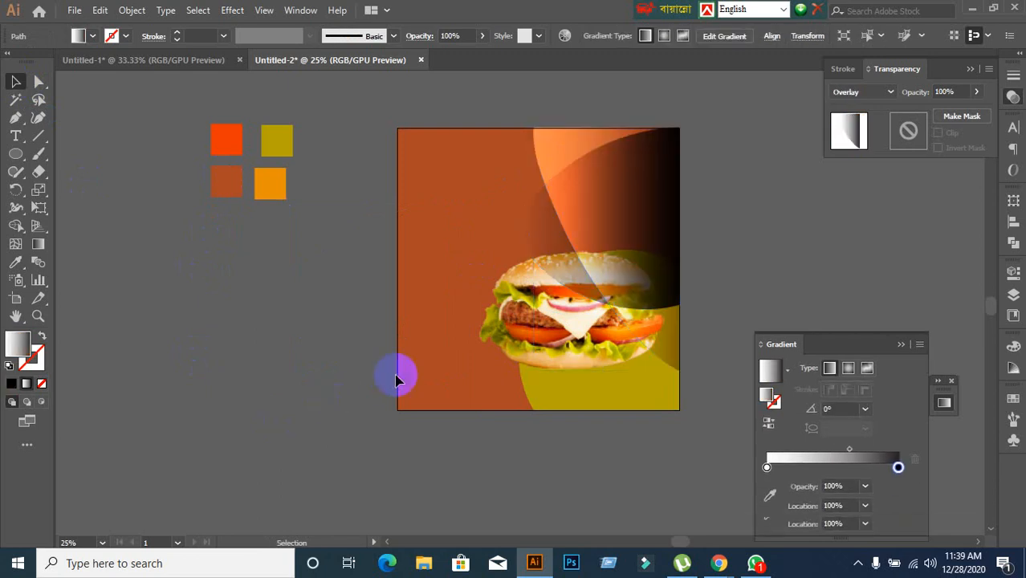
# Set the Overlay shape's black gradient stop to 83% opacity and move it to about 72% location
pyautogui.click(596, 219)
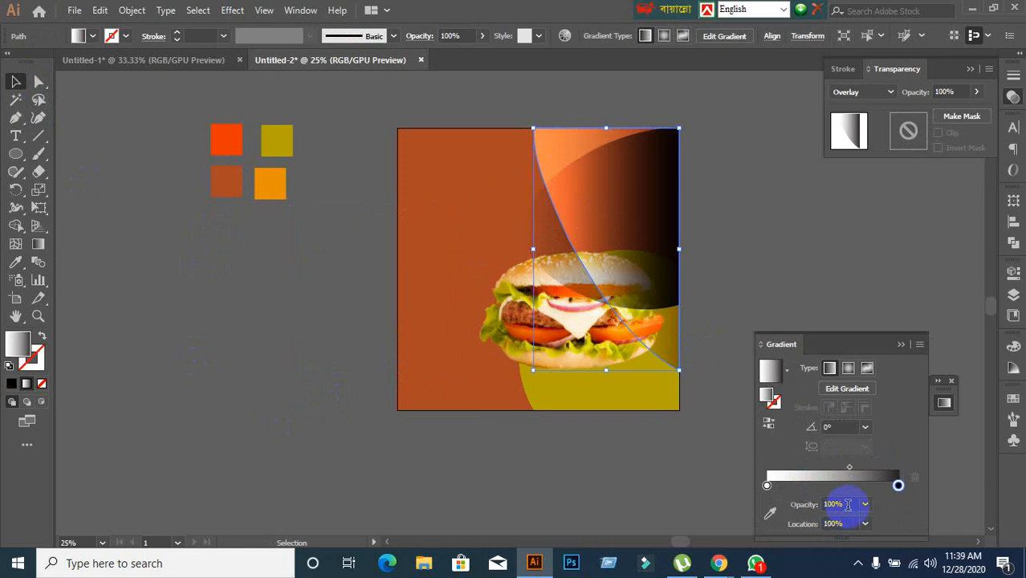
pyautogui.click(848, 503)
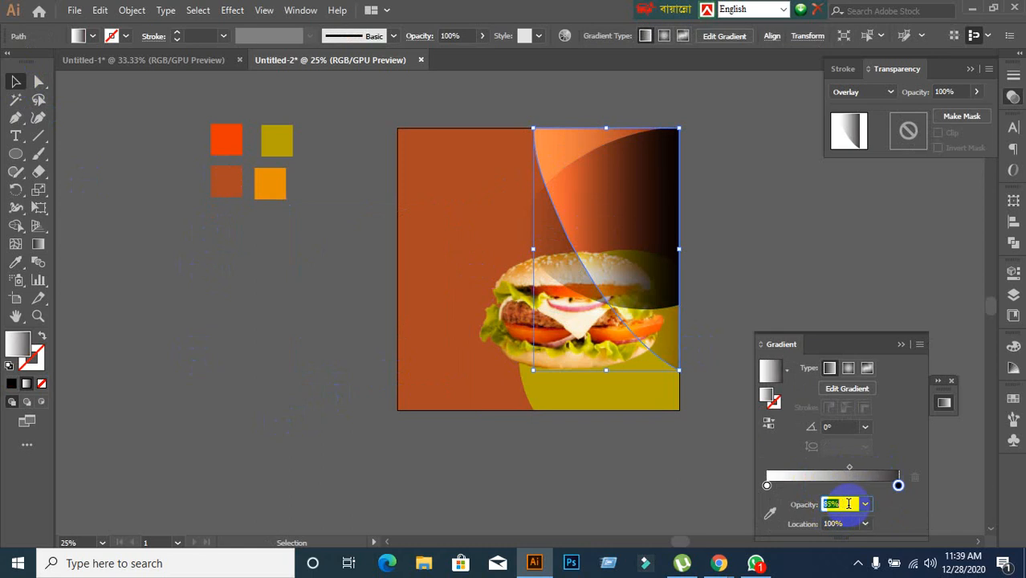
pyautogui.press('Return')
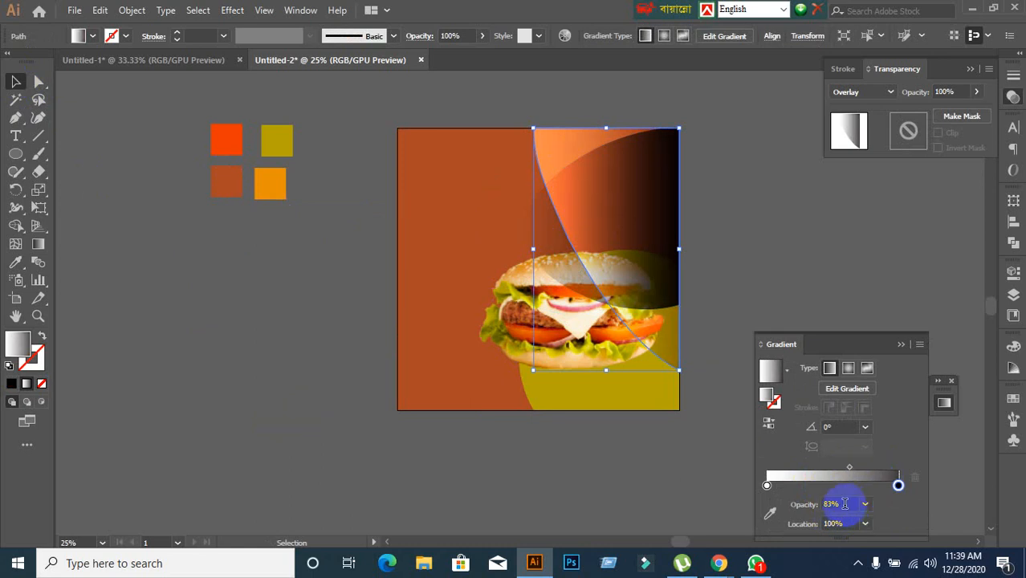
pyautogui.moveTo(897, 484); pyautogui.dragTo(862, 475)
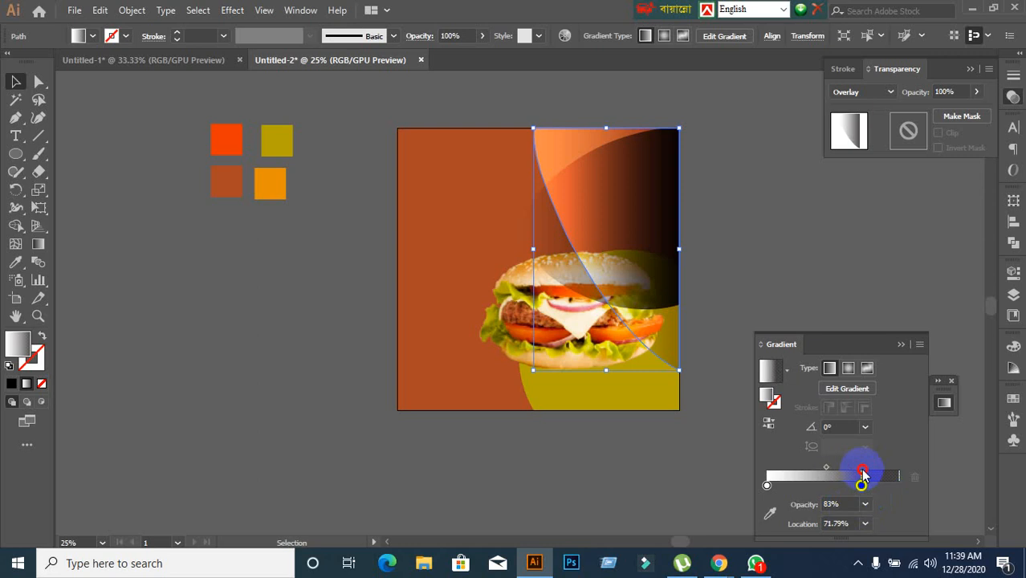
# Try moving the trimmed Overlay gradient shape to the right of the artboard twice, undoing each move
pyautogui.click(629, 469)
pyautogui.moveTo(649, 208); pyautogui.dragTo(770, 201)
pyautogui.hotkey('ctrl', 'z')
pyautogui.click(777, 254)
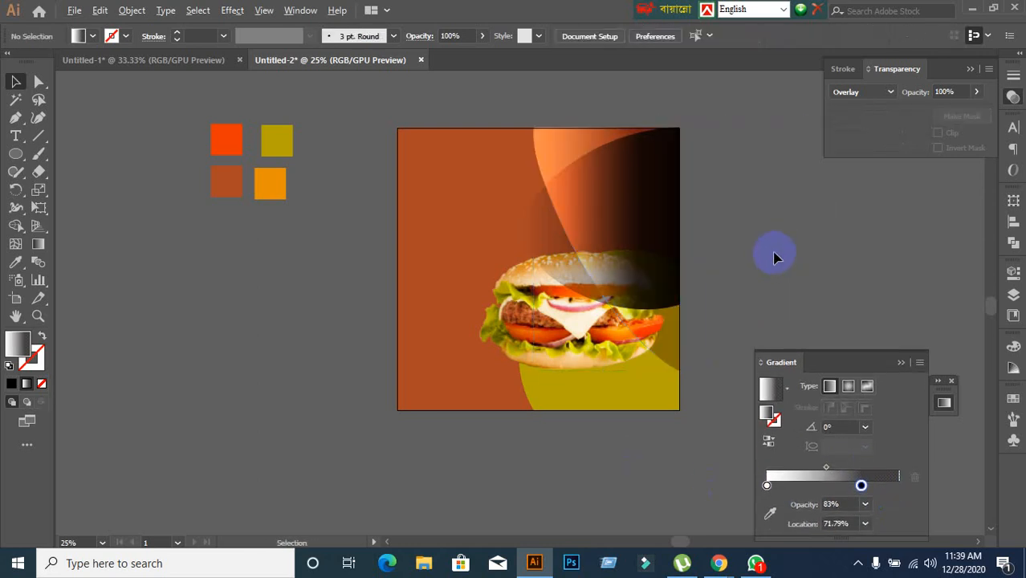
pyautogui.moveTo(770, 252); pyautogui.dragTo(647, 223)
pyautogui.moveTo(520, 225); pyautogui.dragTo(593, 225)
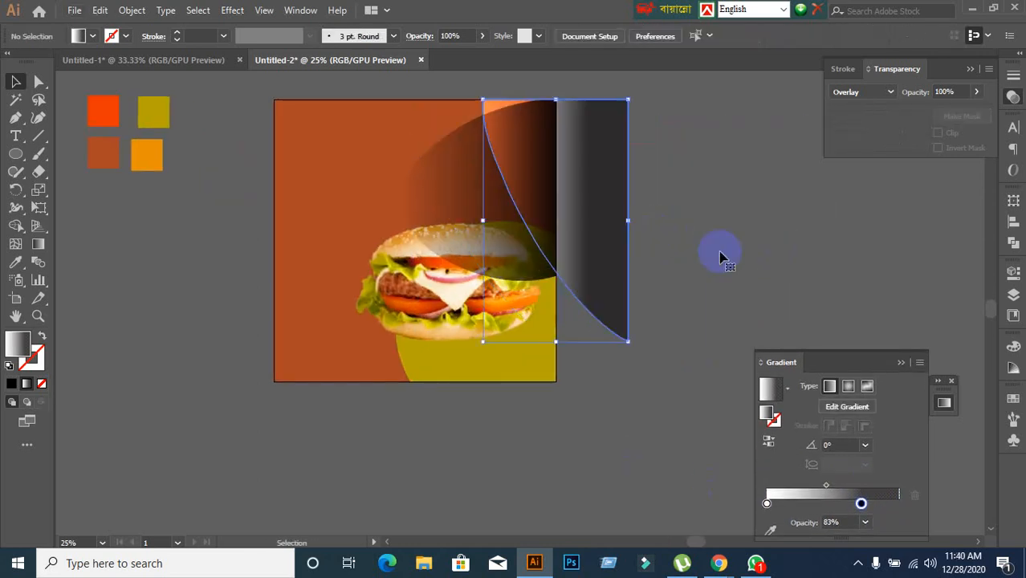
pyautogui.hotkey('ctrl', 'z')
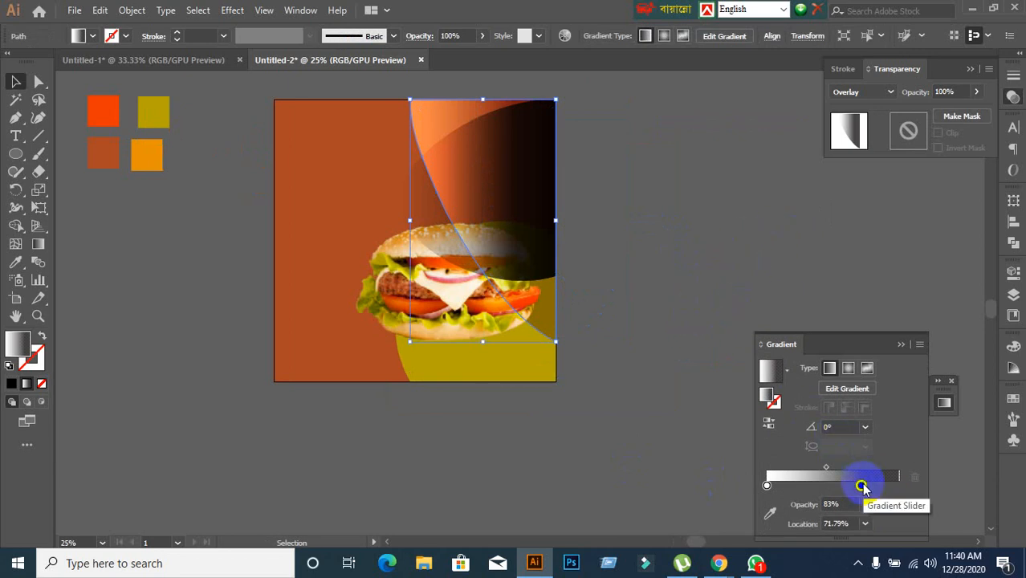
# Return the Overlay shape's black gradient stop to 100% location, set its opacity to 93%, and close the gradient settings
pyautogui.moveTo(861, 483); pyautogui.dragTo(898, 484)
pyautogui.press('v')
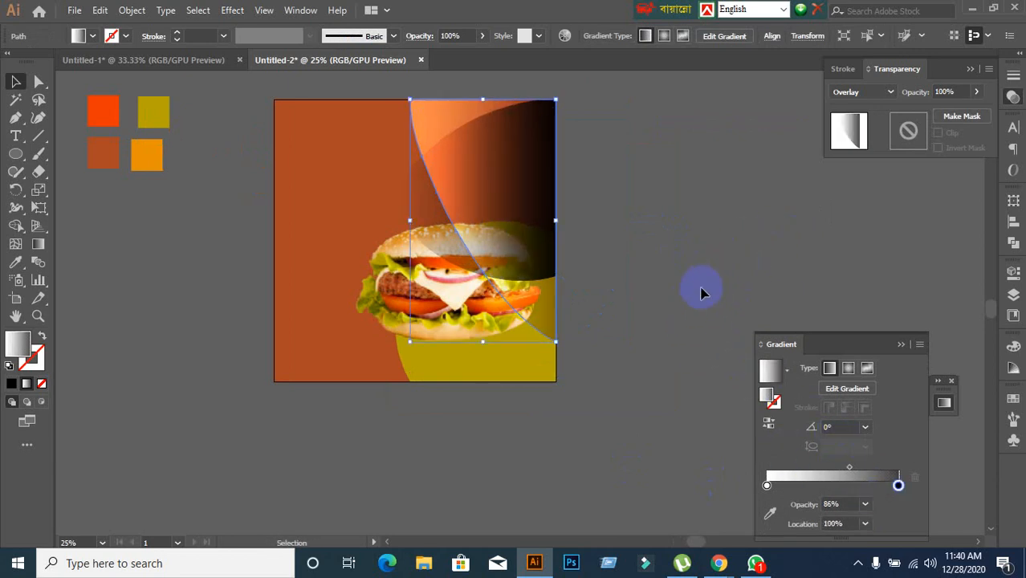
pyautogui.press('a')
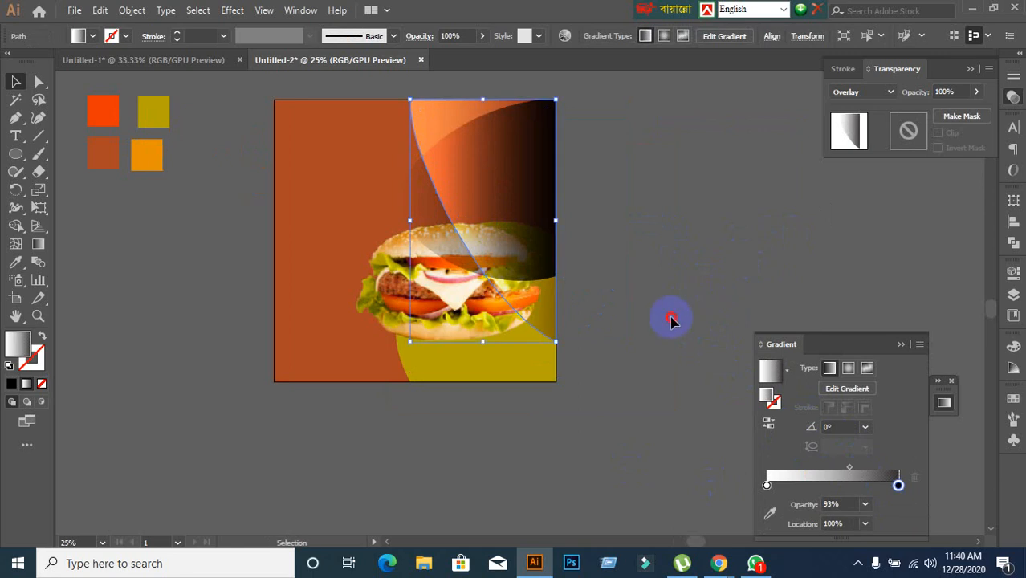
pyautogui.click(670, 318)
pyautogui.click(899, 360)
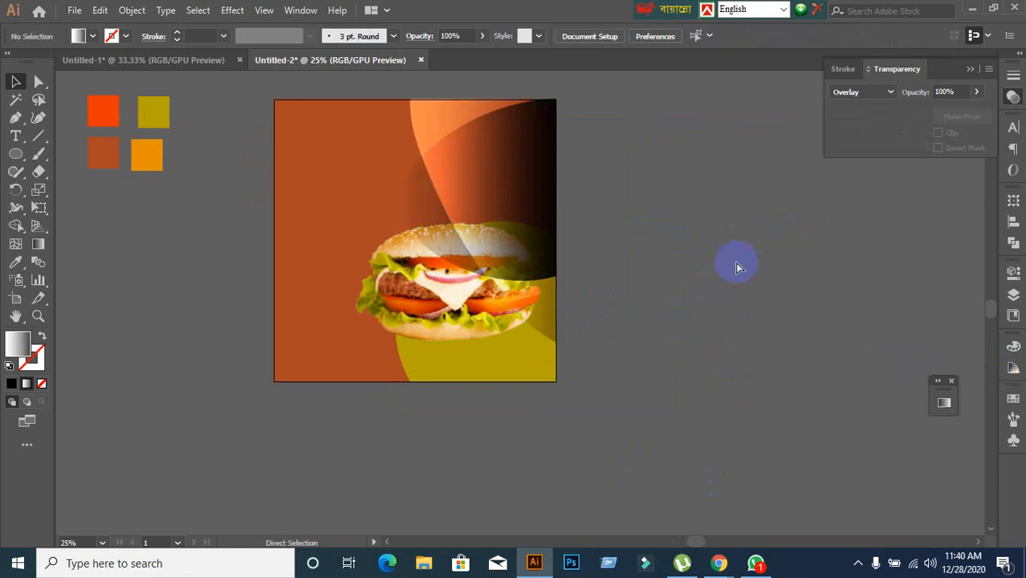
# Undo the gradient edits and the Shape Builder trimming to restore both full gradient shapes extending beyond the artboard
pyautogui.hotkey('ctrl', 'z')
pyautogui.hotkey('ctrl', 'z')
pyautogui.hotkey('ctrl', 'z')
pyautogui.hotkey('ctrl', 'z')
pyautogui.hotkey('ctrl', 'z')
pyautogui.hotkey('ctrl', 'z')
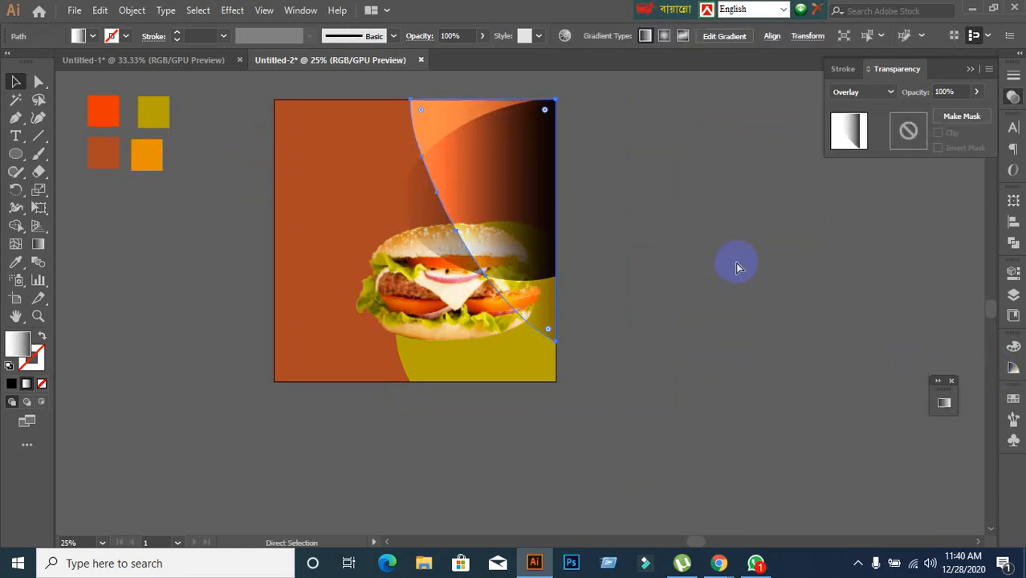
pyautogui.hotkey('ctrl', 'z')
pyautogui.hotkey('ctrl', 'z')
pyautogui.hotkey('ctrl', 'z')
pyautogui.hotkey('ctrl', 'z')
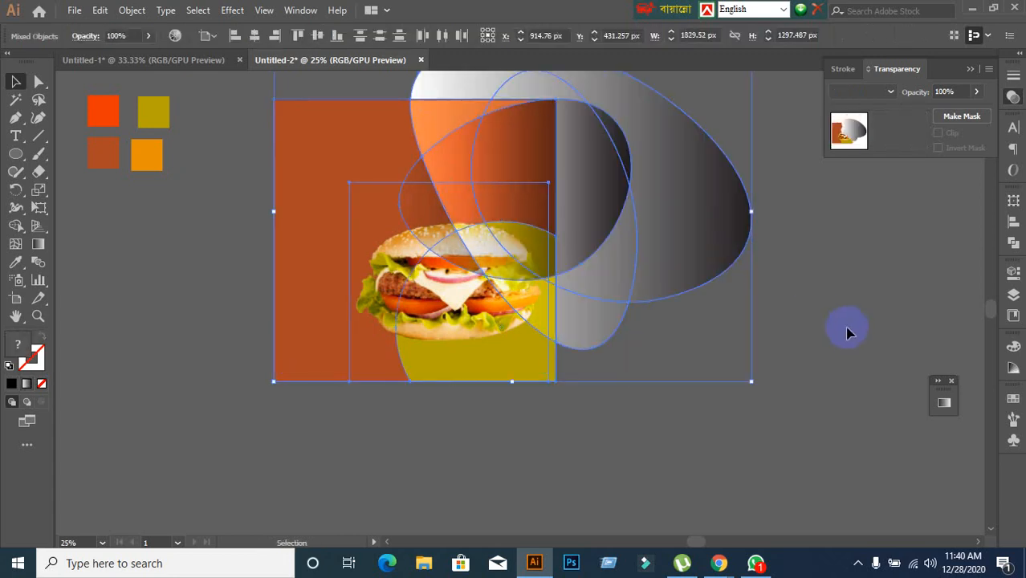
# Try moving the large untrimmed Overlay shape further right and down, and undo the move
pyautogui.click(863, 394)
pyautogui.moveTo(618, 298); pyautogui.dragTo(705, 334)
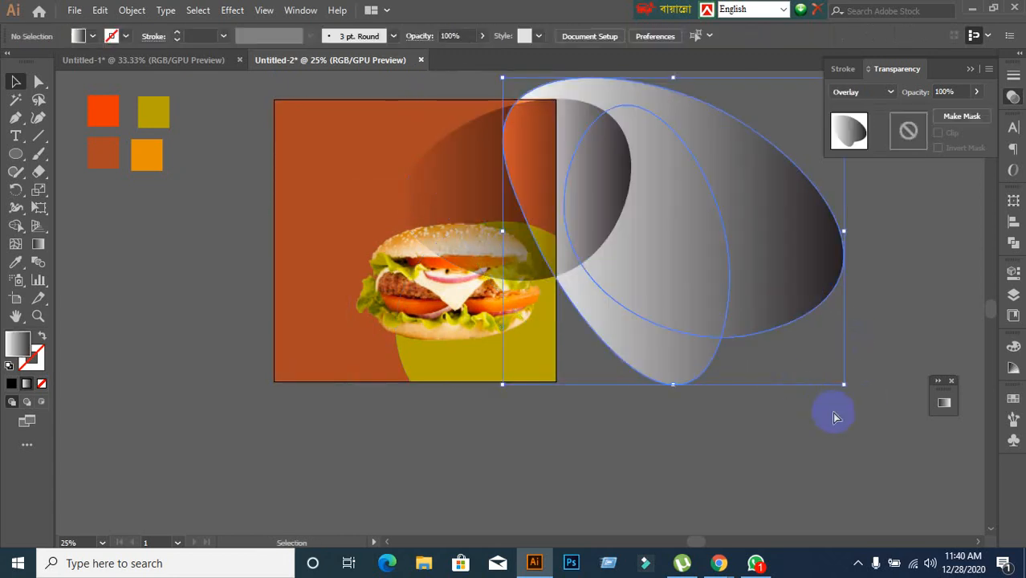
pyautogui.hotkey('ctrl', 'z')
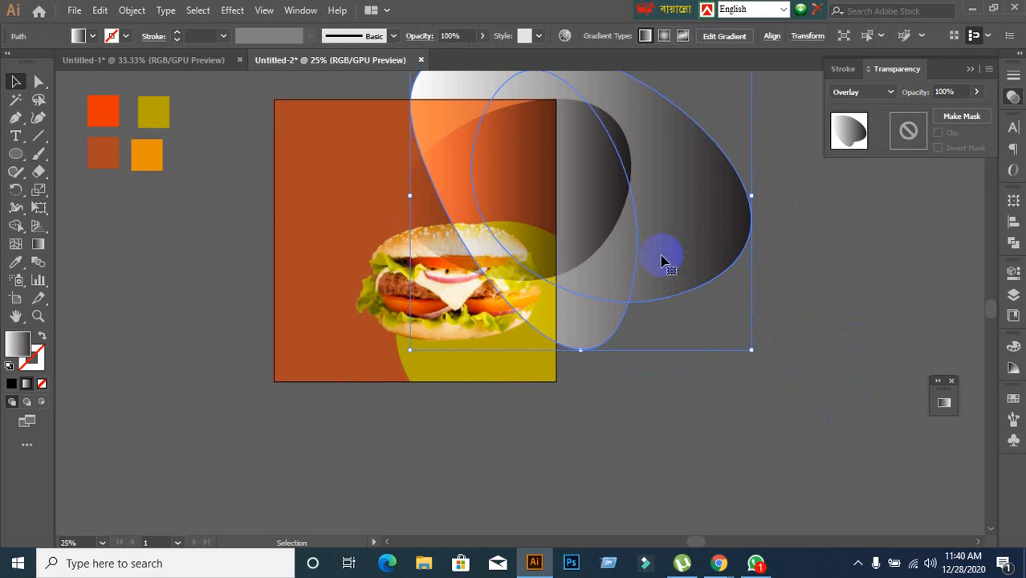
# Move the untrimmed Overlay gradient shape down, enlarge it, and reposition it so its curved edge overlaps the artboard's right side
pyautogui.moveTo(663, 262); pyautogui.dragTo(671, 304)
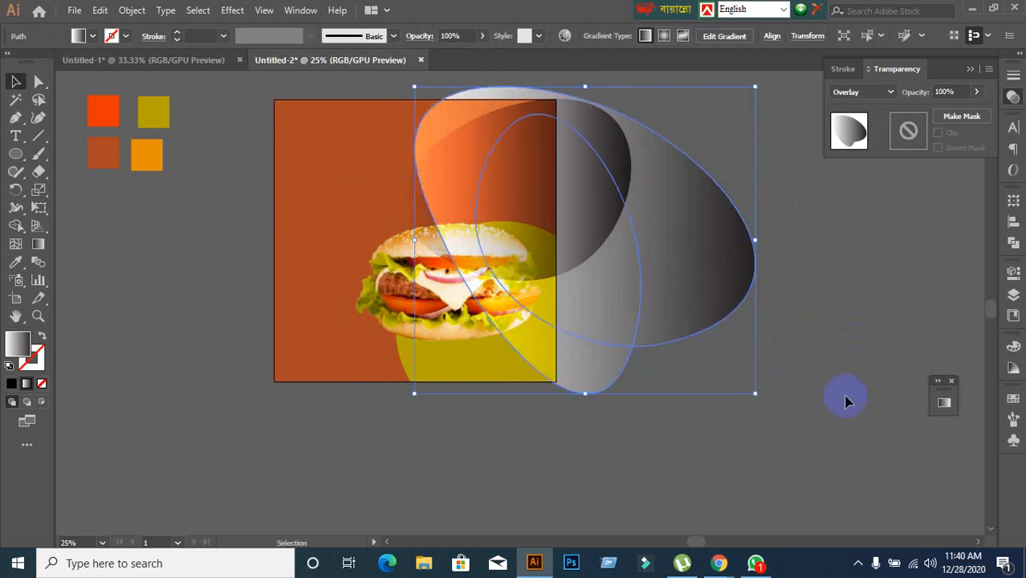
pyautogui.moveTo(754, 391); pyautogui.dragTo(903, 527)
pyautogui.moveTo(729, 402); pyautogui.dragTo(763, 381)
pyautogui.moveTo(785, 419); pyautogui.dragTo(768, 365)
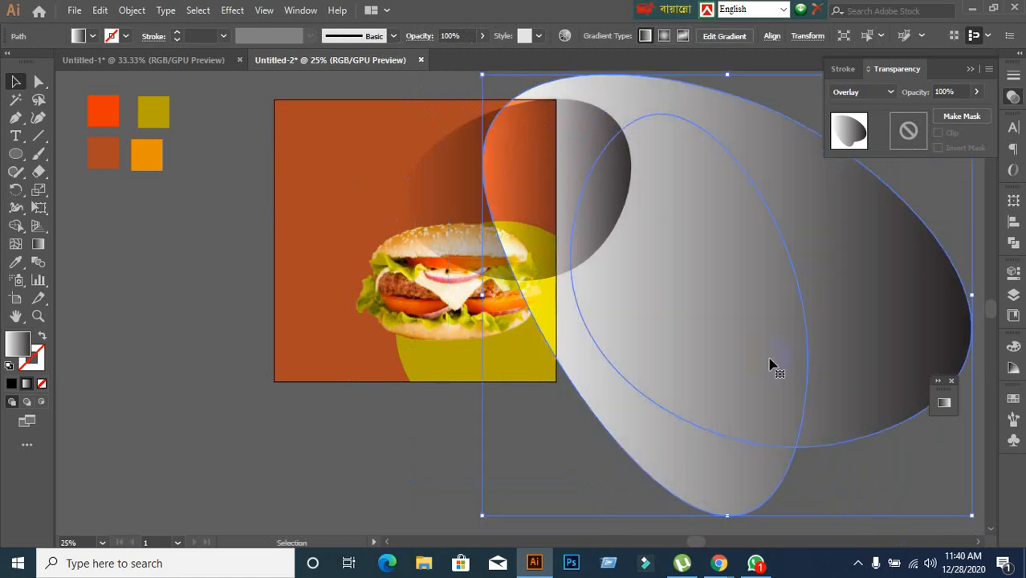
pyautogui.click(203, 328)
# Trim the portions of both gradient shapes extending outside the artboard with the Shape Builder, and clear the selection
pyautogui.scroll(2, 247, 290)
pyautogui.moveTo(428, 96); pyautogui.dragTo(534, 293)
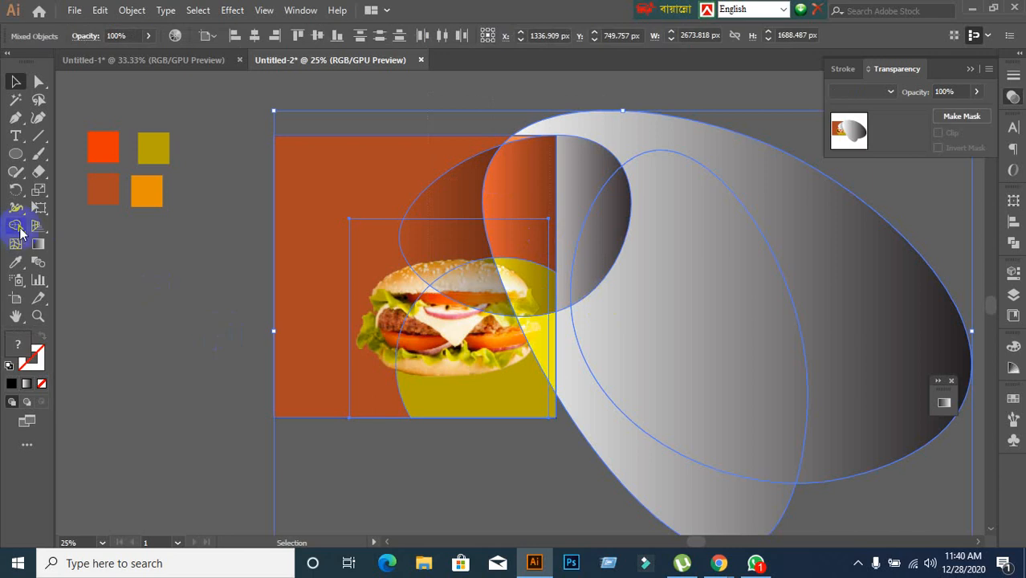
pyautogui.click(17, 228)
pyautogui.moveTo(672, 346)
pyautogui.mouseDown()
pyautogui.moveTo(586, 218)
pyautogui.moveTo(614, 150)
pyautogui.moveTo(618, 91)
pyautogui.moveTo(683, 323)
pyautogui.mouseUp()
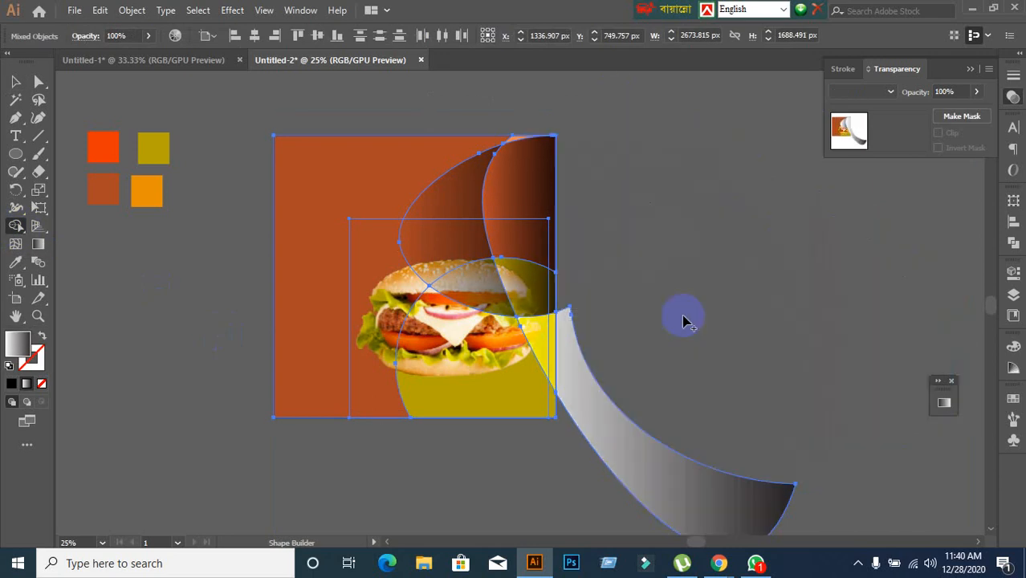
pyautogui.keyDown('alt'); pyautogui.click(681, 419); pyautogui.keyUp('alt')
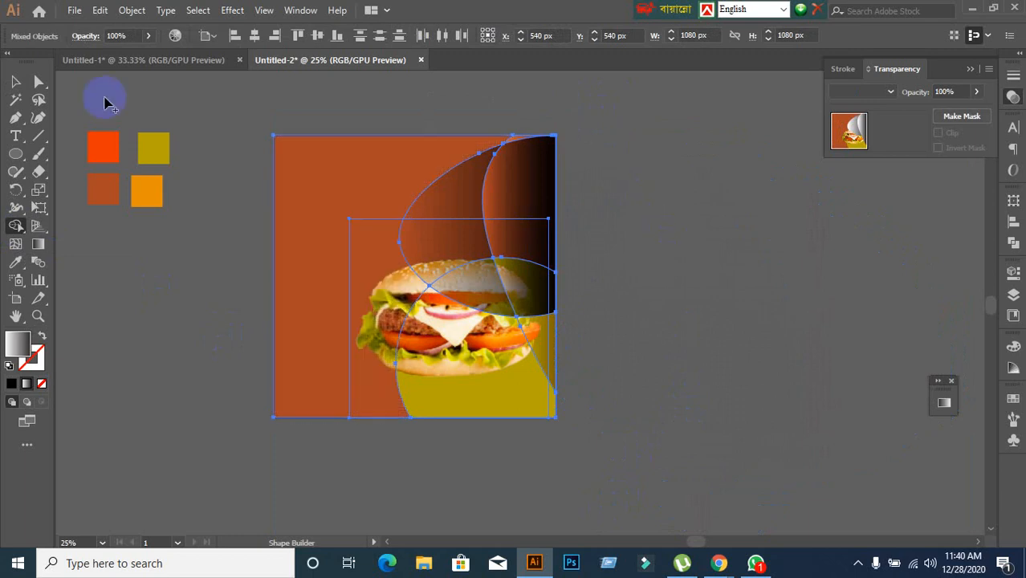
pyautogui.click(15, 81)
pyautogui.click(153, 354)
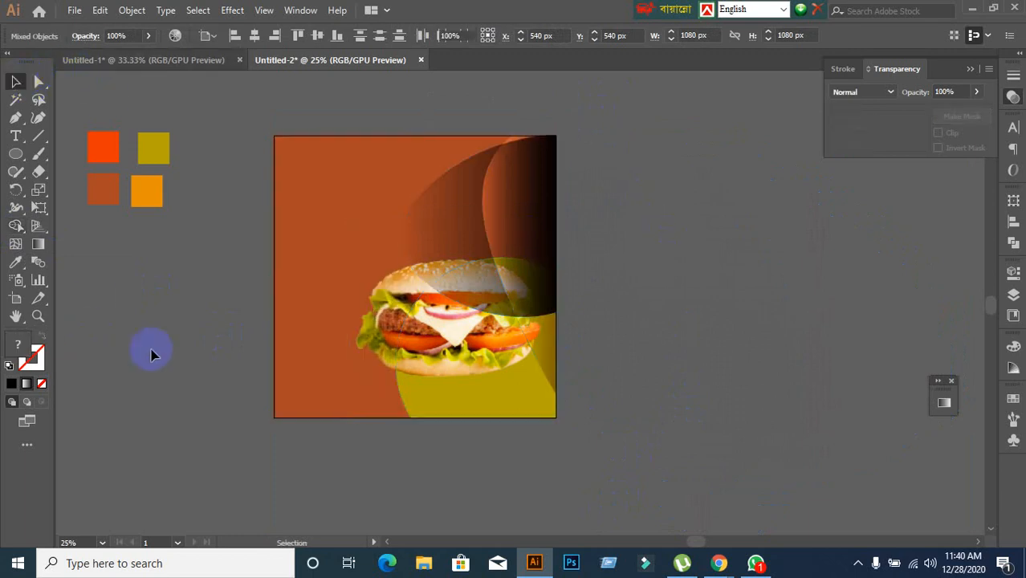
# Try the Multiply blending mode on the trimmed Overlay gradient shape, and set its mode to Soft Light
pyautogui.click(527, 202)
pyautogui.click(889, 94)
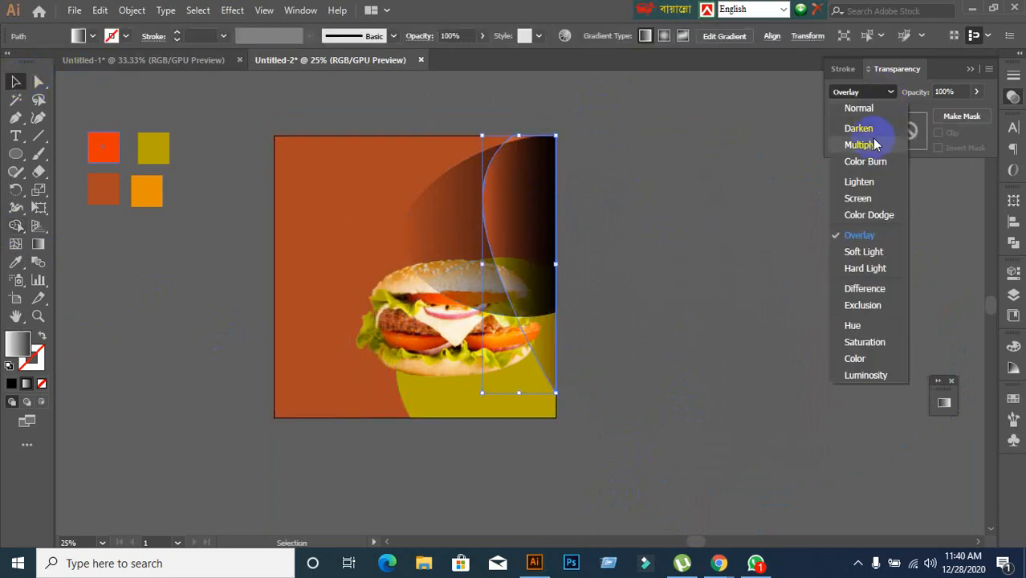
pyautogui.click(872, 145)
pyautogui.click(843, 92)
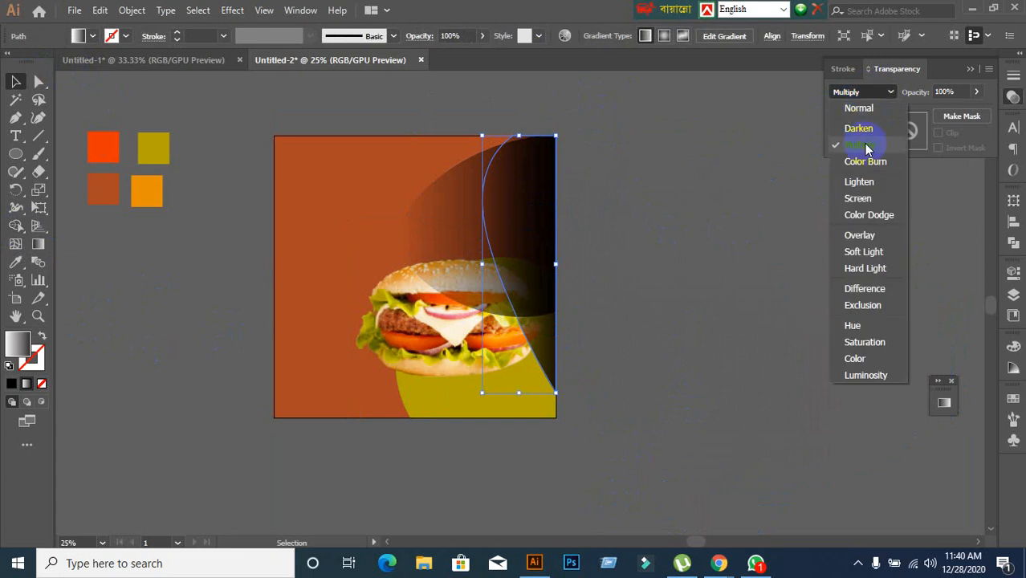
pyautogui.click(859, 254)
pyautogui.click(777, 273)
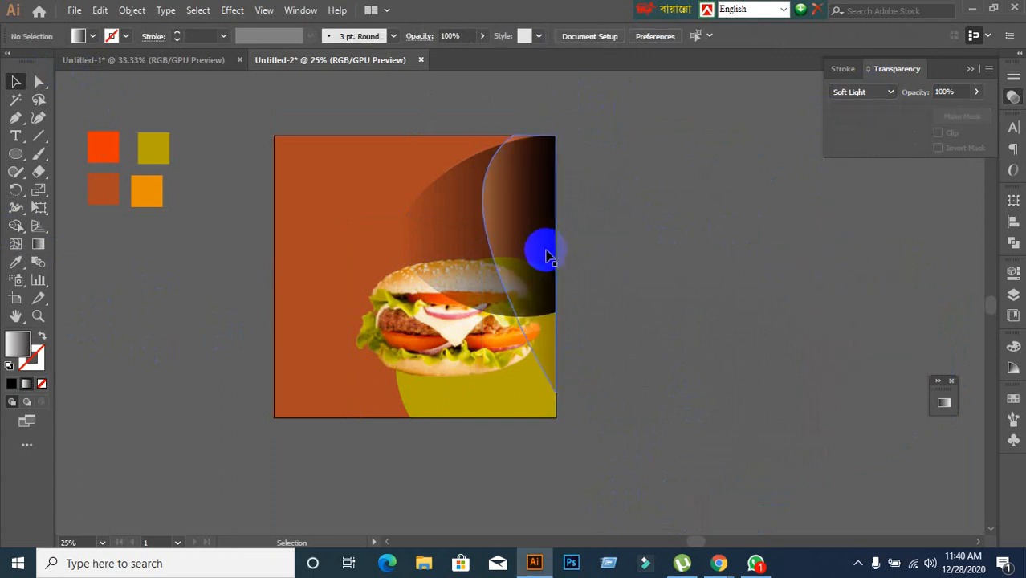
# Try moving the trimmed Soft Light shape off the artboard to the right, and undo the move
pyautogui.click(547, 251)
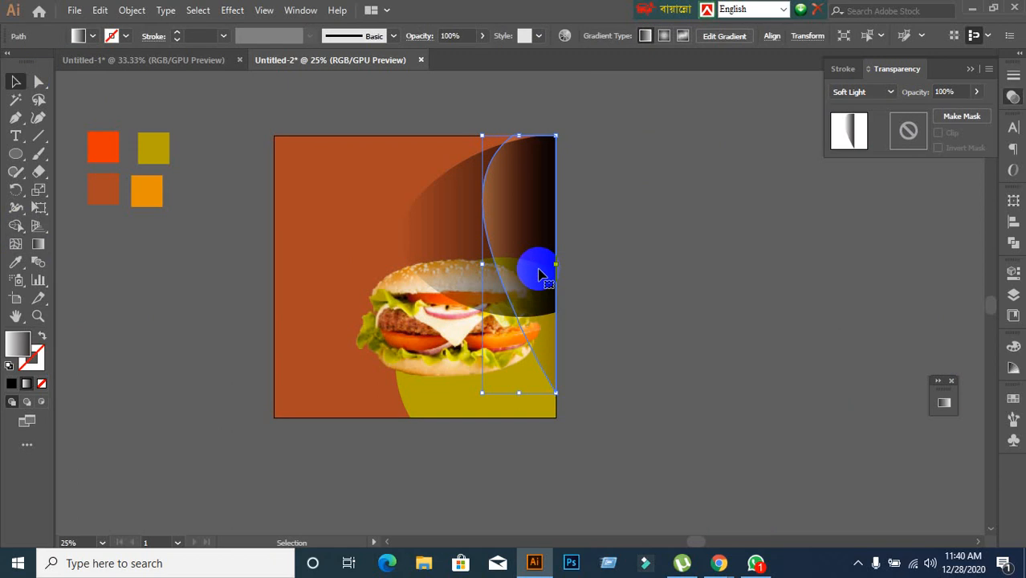
pyautogui.moveTo(515, 240); pyautogui.dragTo(762, 181)
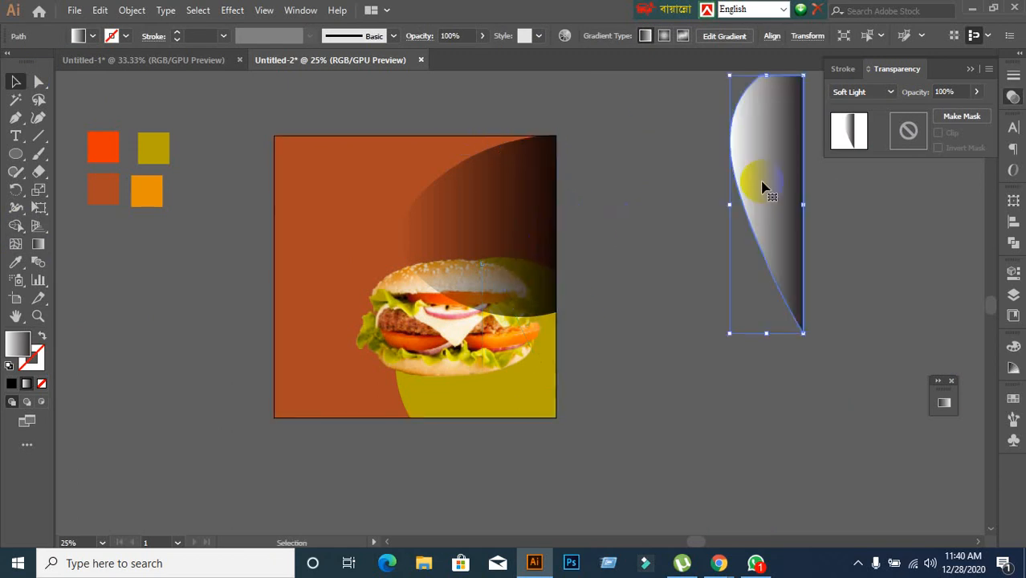
pyautogui.hotkey('ctrl', 'z')
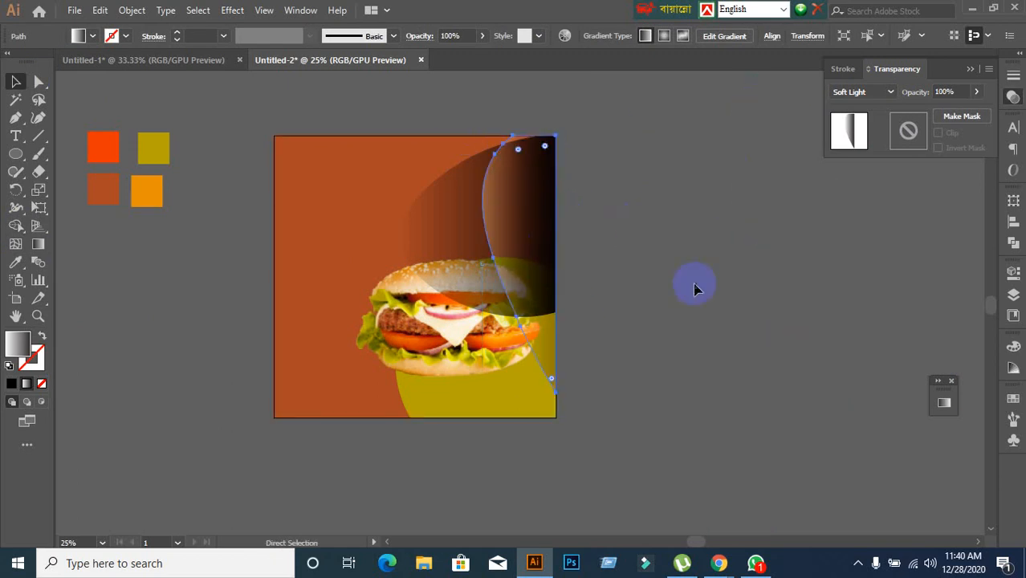
pyautogui.click(705, 297)
# Open the Soft Light shape's gradient settings and select its black gradient stop
pyautogui.click(529, 269)
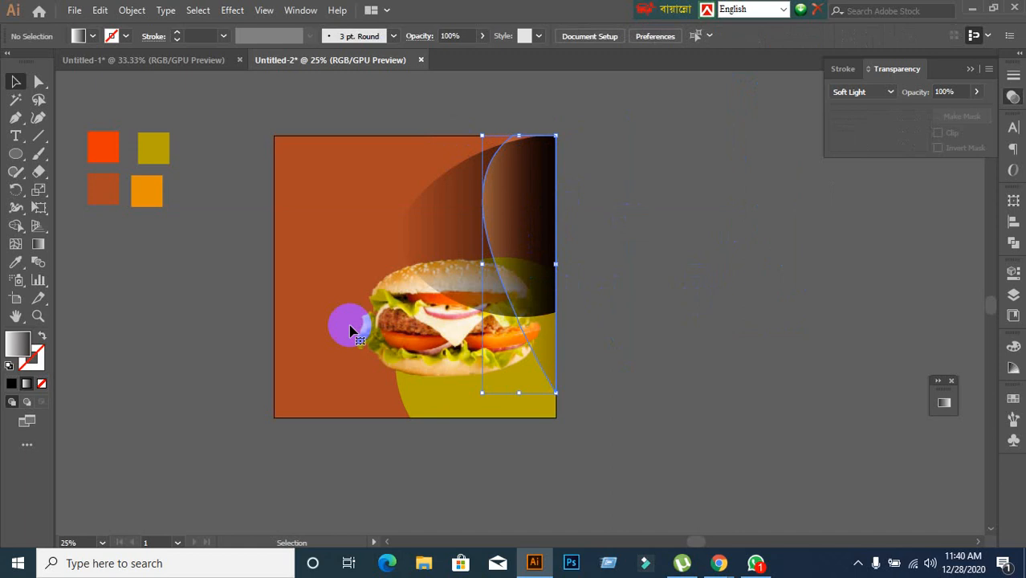
pyautogui.click(944, 403)
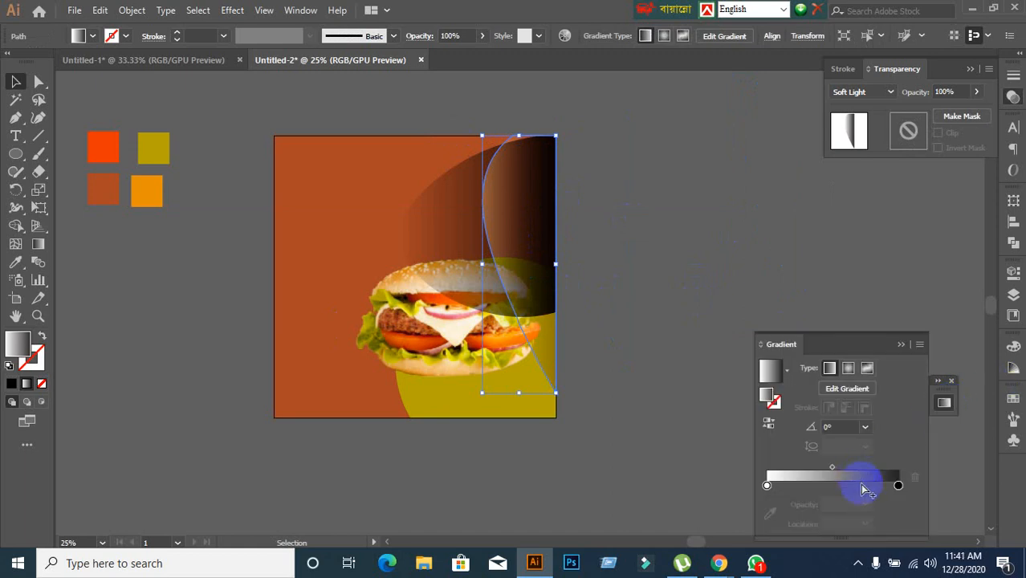
pyautogui.click(898, 485)
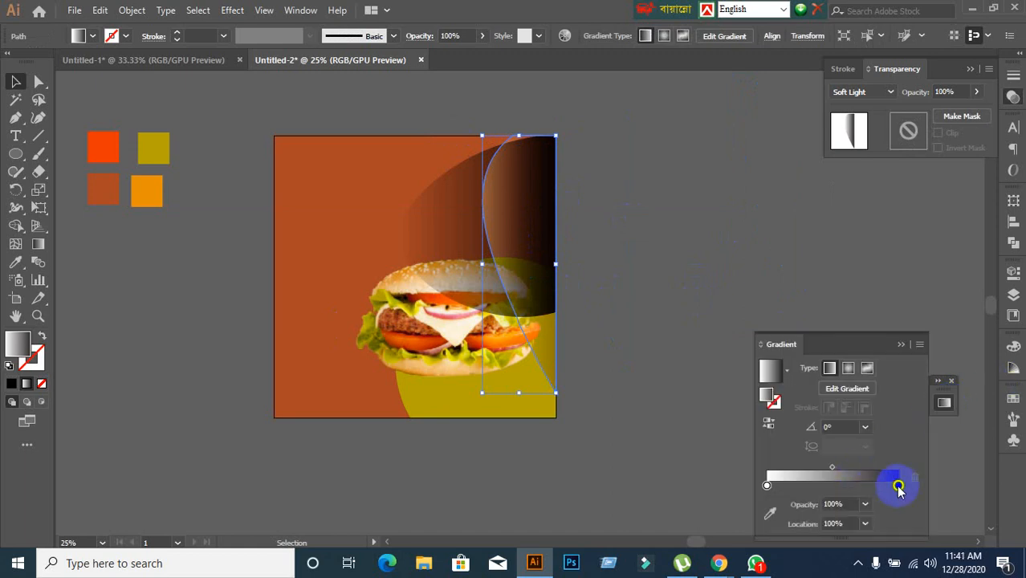
# Recolour the black stop of the Soft Light shape's gradient with the orange from the sample swatch
pyautogui.click(771, 516)
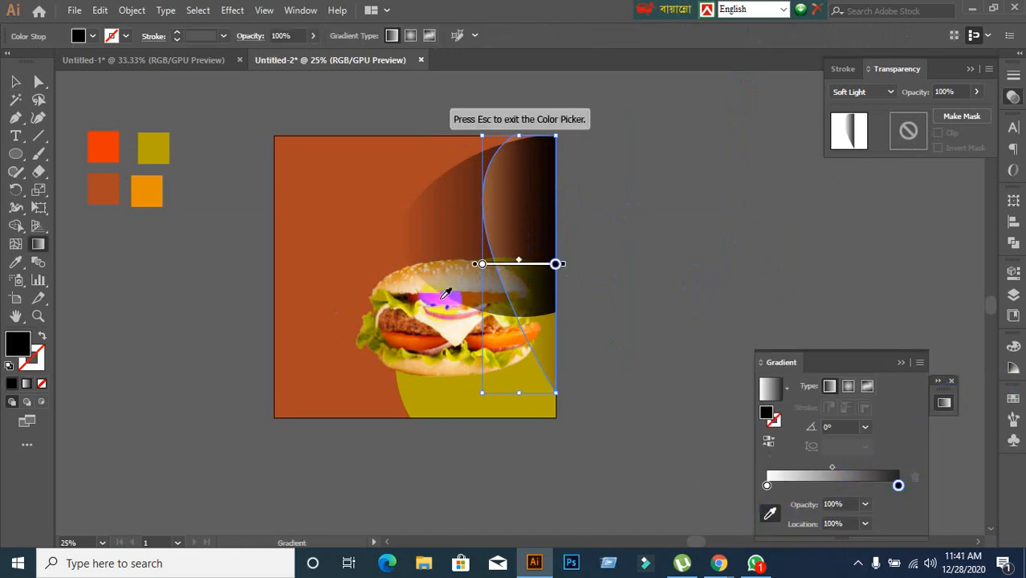
pyautogui.click(145, 193)
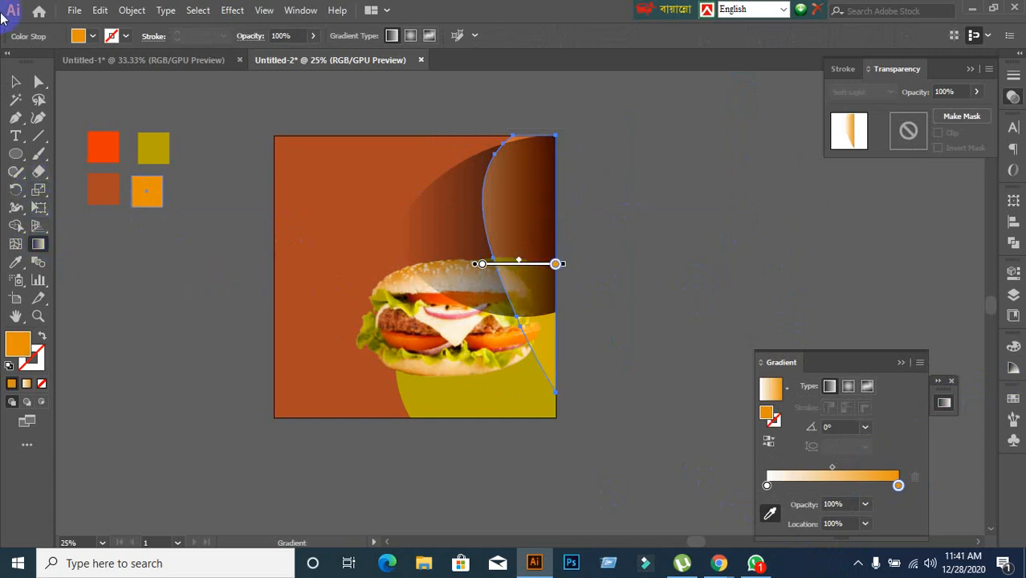
pyautogui.click(16, 78)
# Run the white-to-orange gradient diagonally at about -142.7°, with its stops at about 5.13% and 92.79%
pyautogui.click(38, 244)
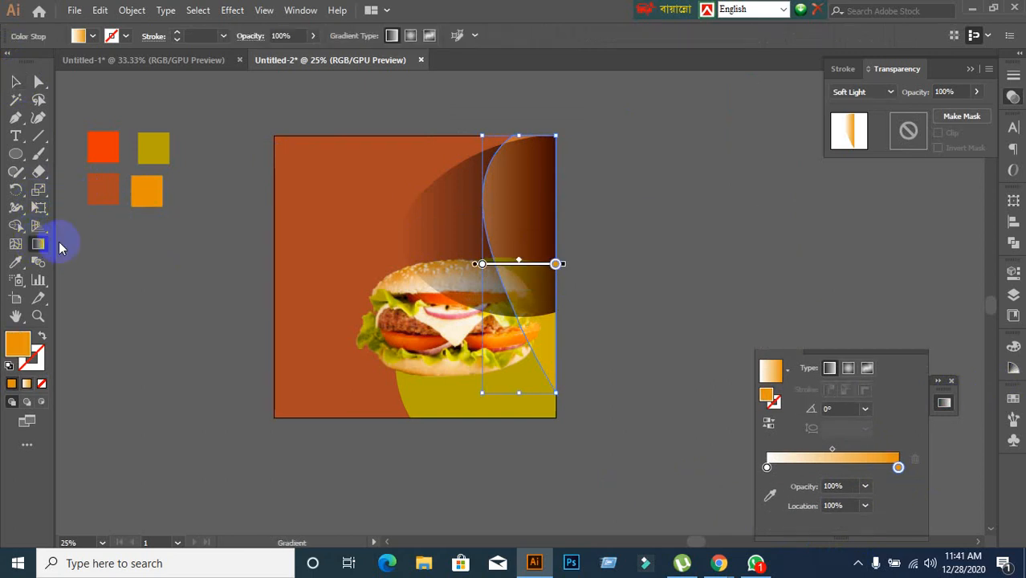
pyautogui.moveTo(636, 122)
pyautogui.mouseDown()
pyautogui.moveTo(369, 391)
pyautogui.moveTo(175, 511)
pyautogui.moveTo(234, 459)
pyautogui.moveTo(130, 509)
pyautogui.mouseUp()
pyautogui.moveTo(473, 249)
pyautogui.mouseDown()
pyautogui.moveTo(614, 165)
pyautogui.moveTo(422, 290)
pyautogui.moveTo(469, 292)
pyautogui.moveTo(451, 206)
pyautogui.moveTo(534, 236)
pyautogui.moveTo(485, 268)
pyautogui.moveTo(615, 183)
pyautogui.moveTo(586, 210)
pyautogui.moveTo(531, 206)
pyautogui.moveTo(554, 241)
pyautogui.moveTo(529, 229)
pyautogui.mouseUp()
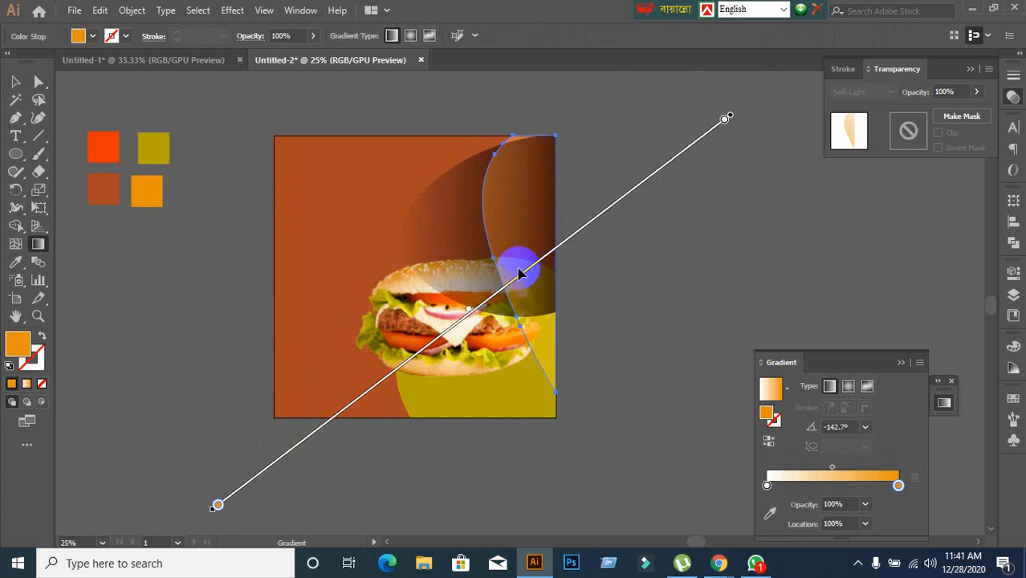
pyautogui.moveTo(527, 272)
pyautogui.mouseDown()
pyautogui.moveTo(587, 230)
pyautogui.moveTo(557, 231)
pyautogui.moveTo(538, 252)
pyautogui.moveTo(577, 232)
pyautogui.moveTo(557, 248)
pyautogui.mouseUp()
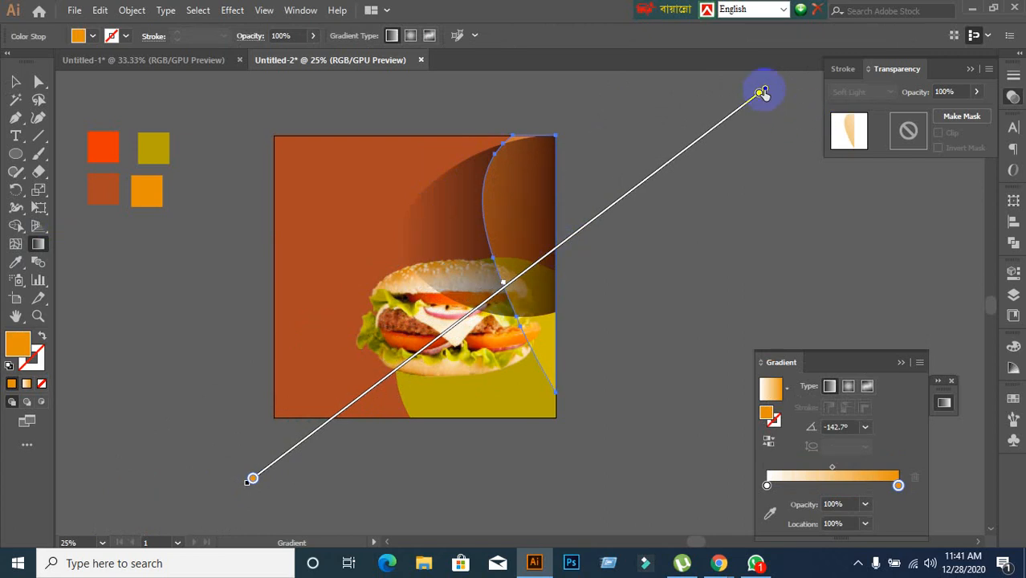
pyautogui.moveTo(762, 93)
pyautogui.mouseDown()
pyautogui.moveTo(697, 143)
pyautogui.moveTo(752, 138)
pyautogui.mouseUp()
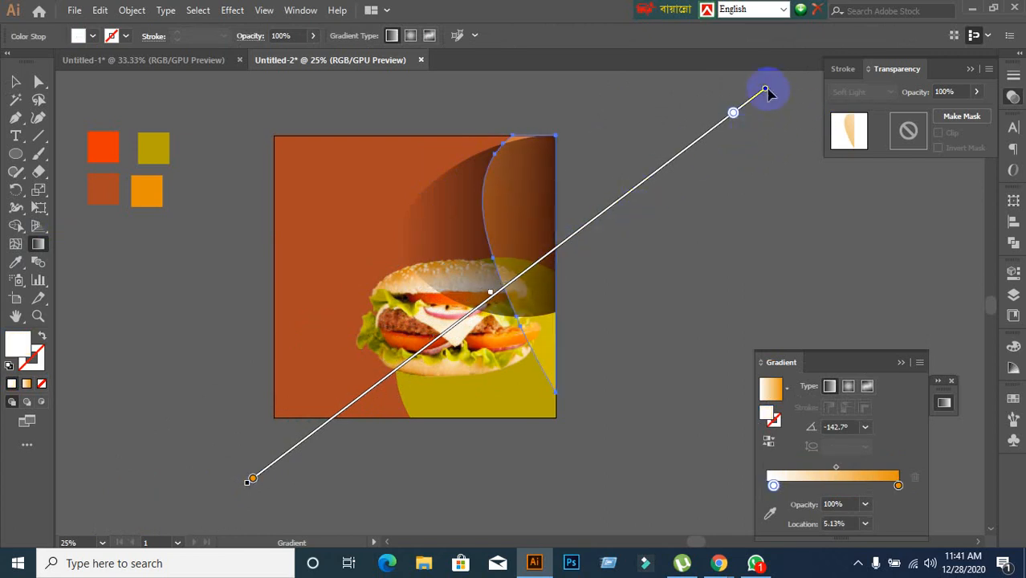
pyautogui.moveTo(765, 91)
pyautogui.mouseDown()
pyautogui.moveTo(660, 174)
pyautogui.moveTo(749, 85)
pyautogui.moveTo(757, 94)
pyautogui.mouseUp()
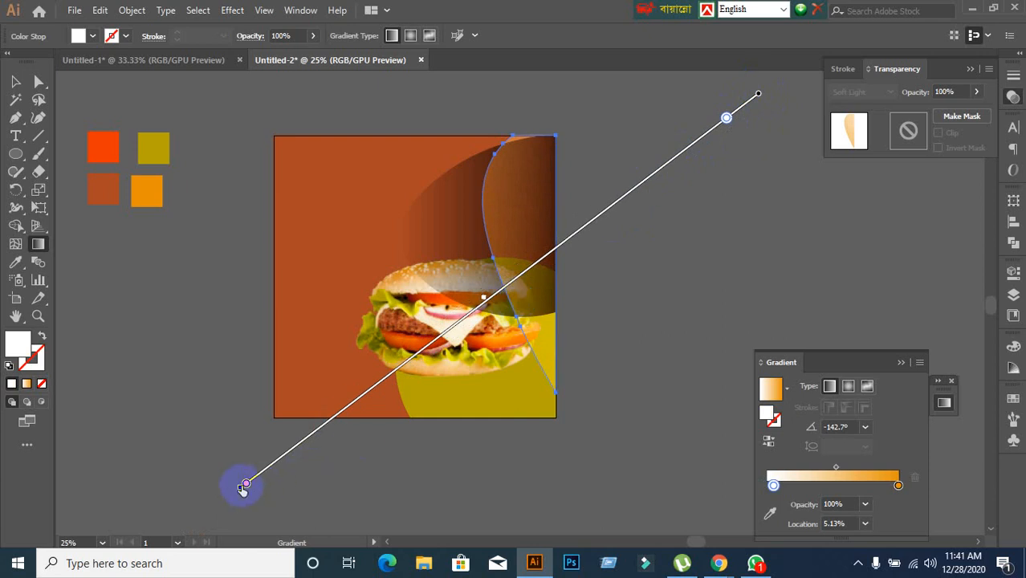
pyautogui.moveTo(242, 487); pyautogui.dragTo(282, 455)
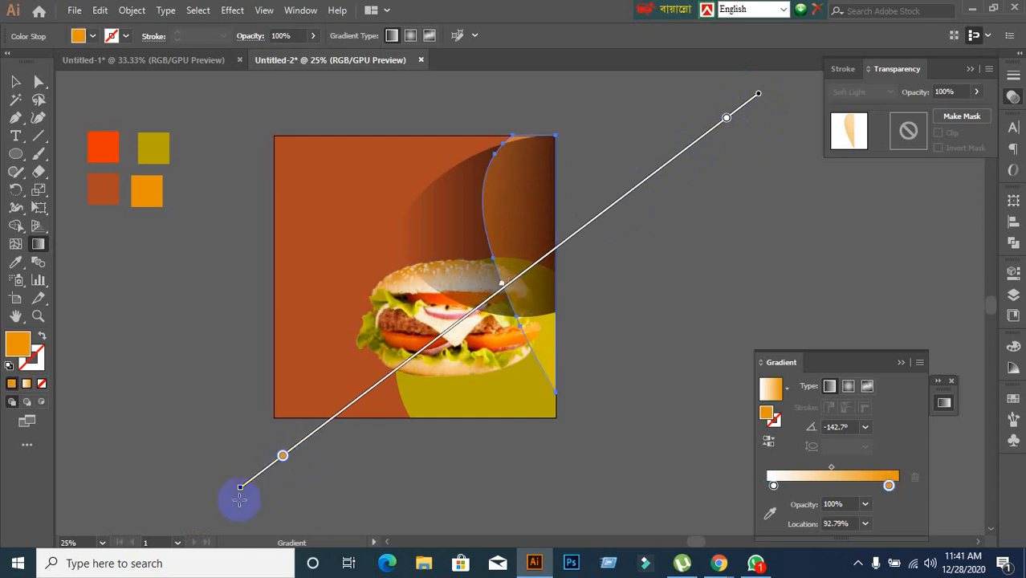
pyautogui.moveTo(242, 488)
pyautogui.mouseDown()
pyautogui.moveTo(488, 298)
pyautogui.moveTo(417, 356)
pyautogui.mouseUp()
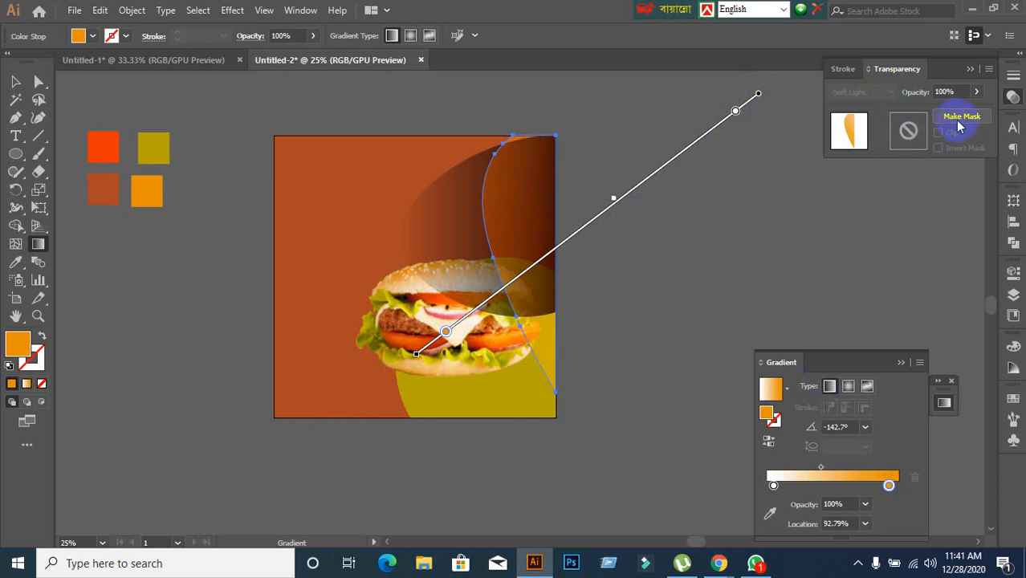
pyautogui.click(898, 69)
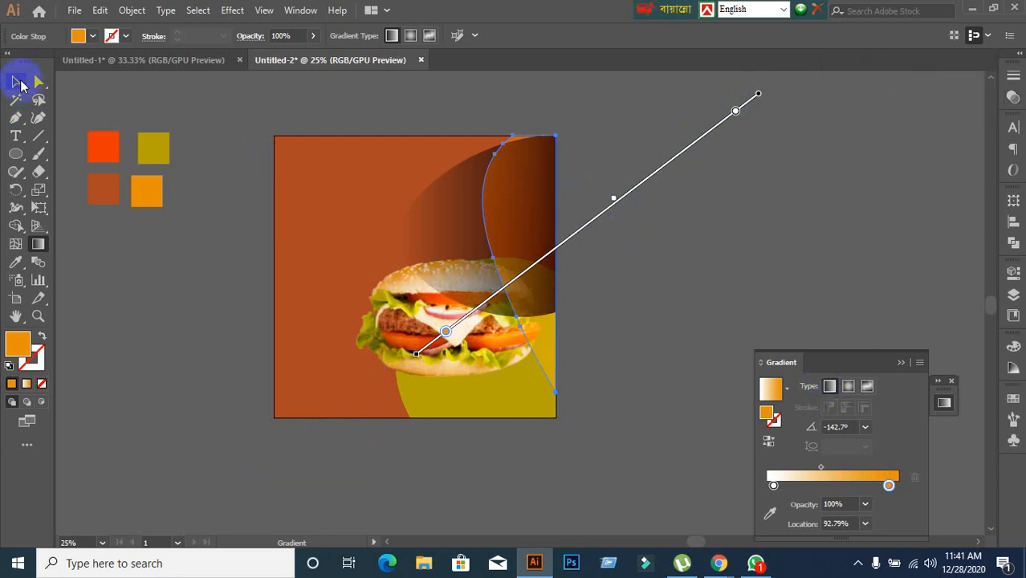
pyautogui.click(16, 81)
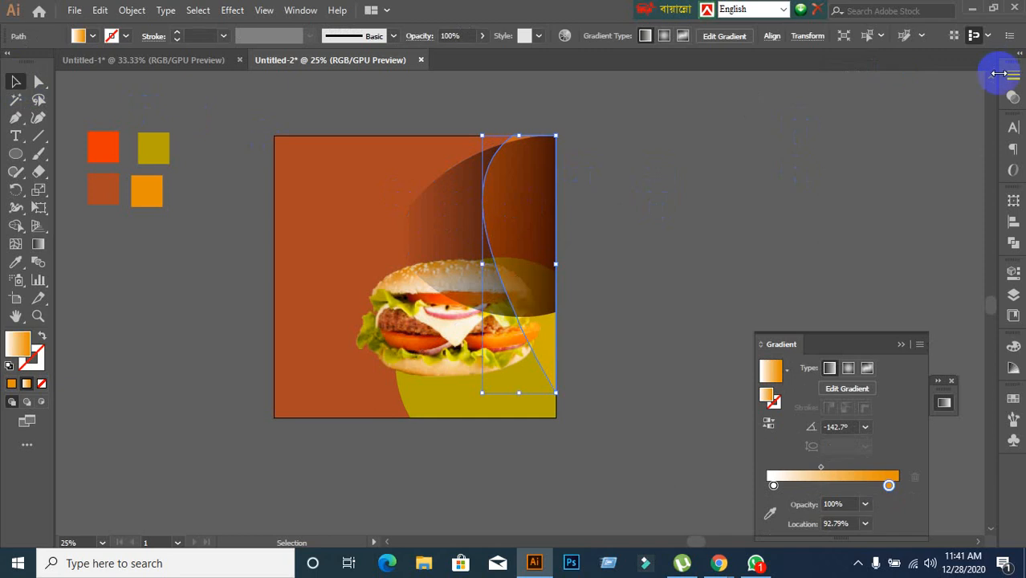
# Set the blending mode of the orange gradient shape to Normal
pyautogui.click(1012, 96)
pyautogui.click(882, 95)
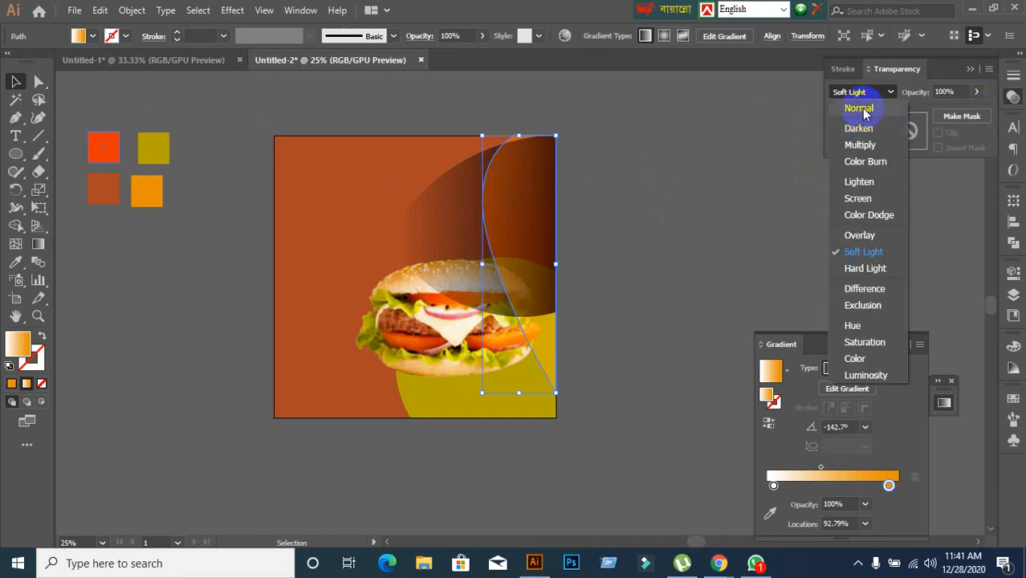
pyautogui.click(858, 108)
pyautogui.click(595, 247)
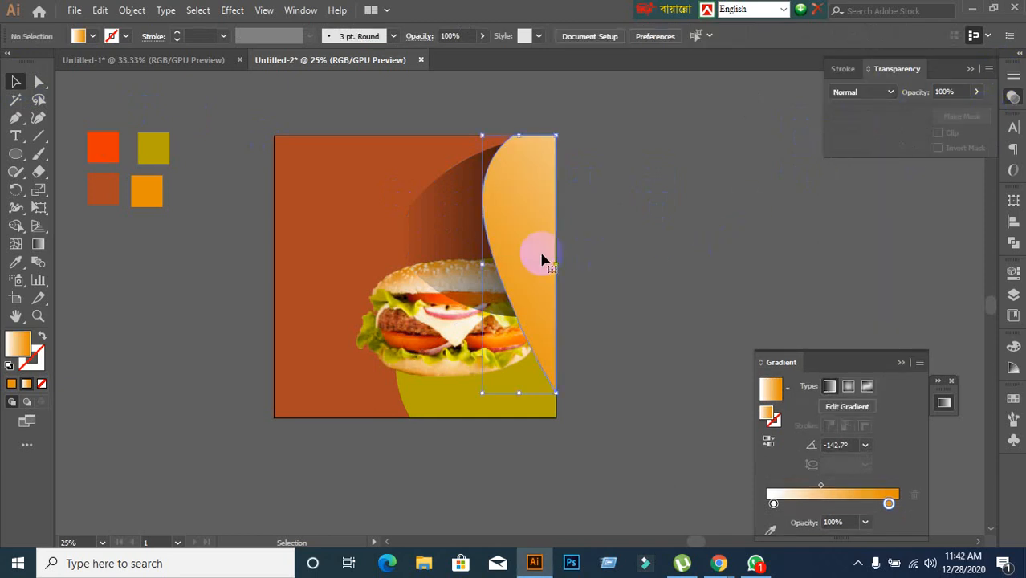
# Lower the opacity of the orange gradient shape to 64%
pyautogui.click(957, 90)
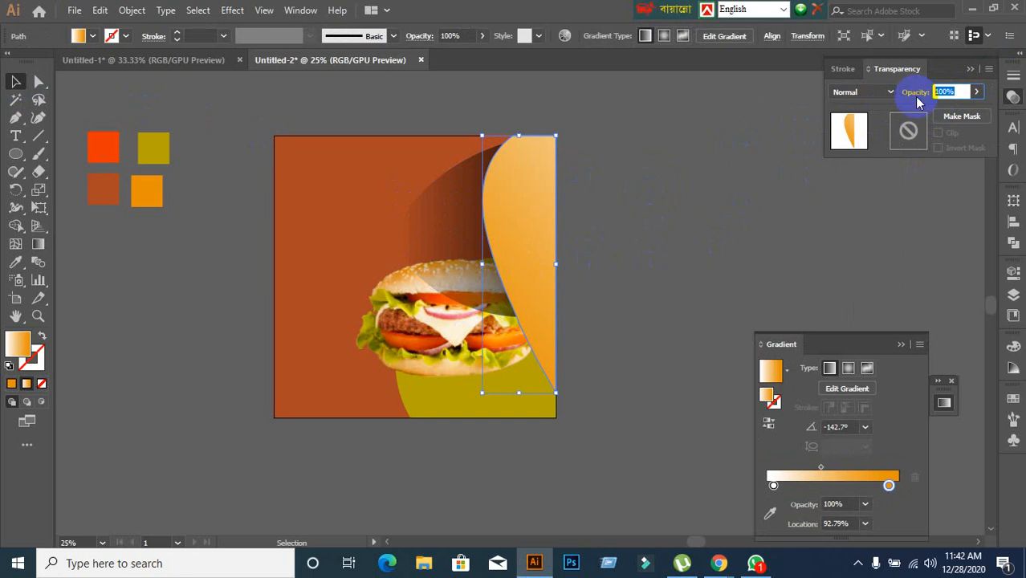
pyautogui.scroll(-19, 947, 91)
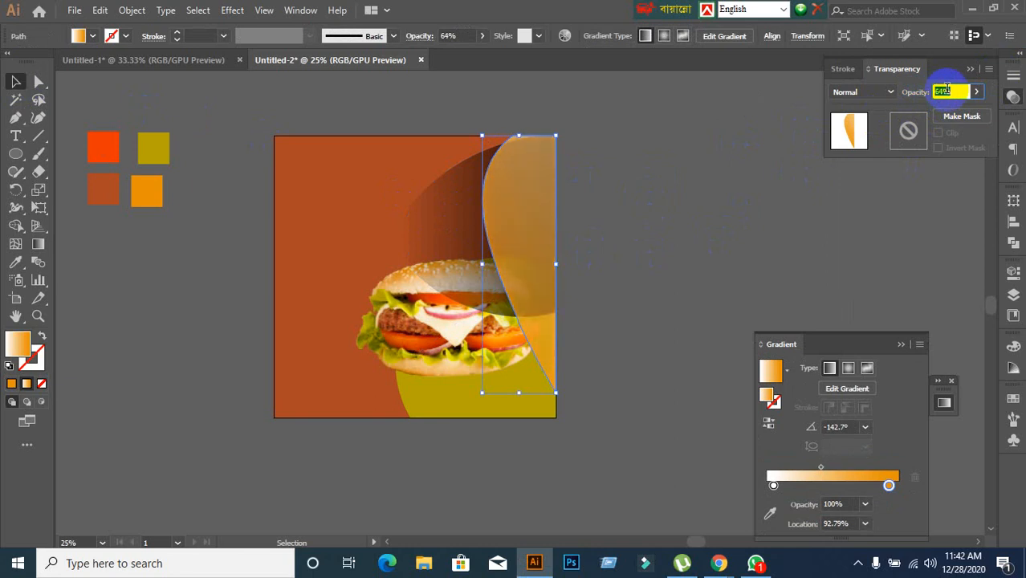
pyautogui.scroll(-10, 947, 90)
pyautogui.write('20')
pyautogui.press('Return')
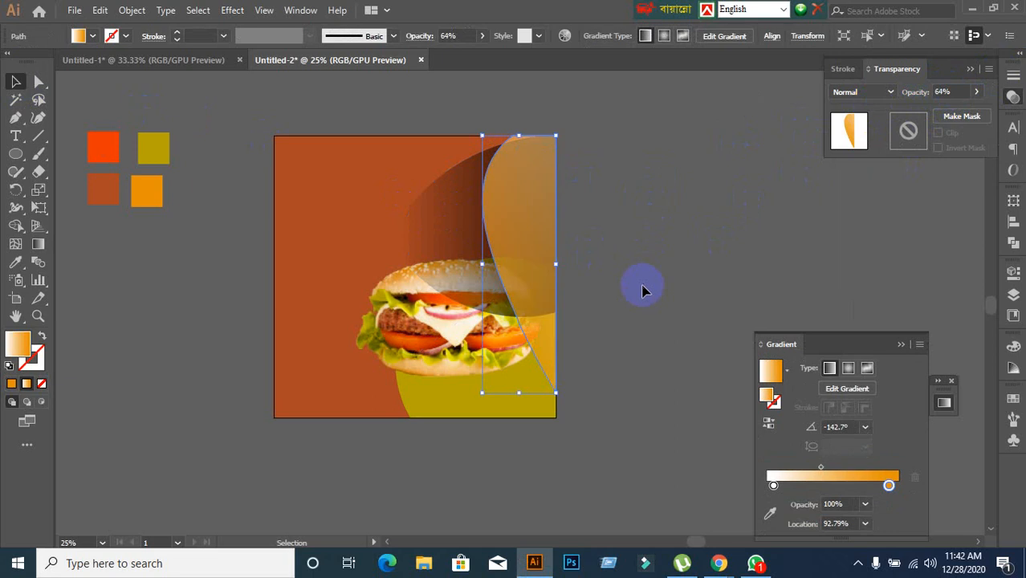
# Reverse the black-and-white gradient of the large curved Multiply shape behind the orange one
pyautogui.click(607, 360)
pyautogui.click(446, 282)
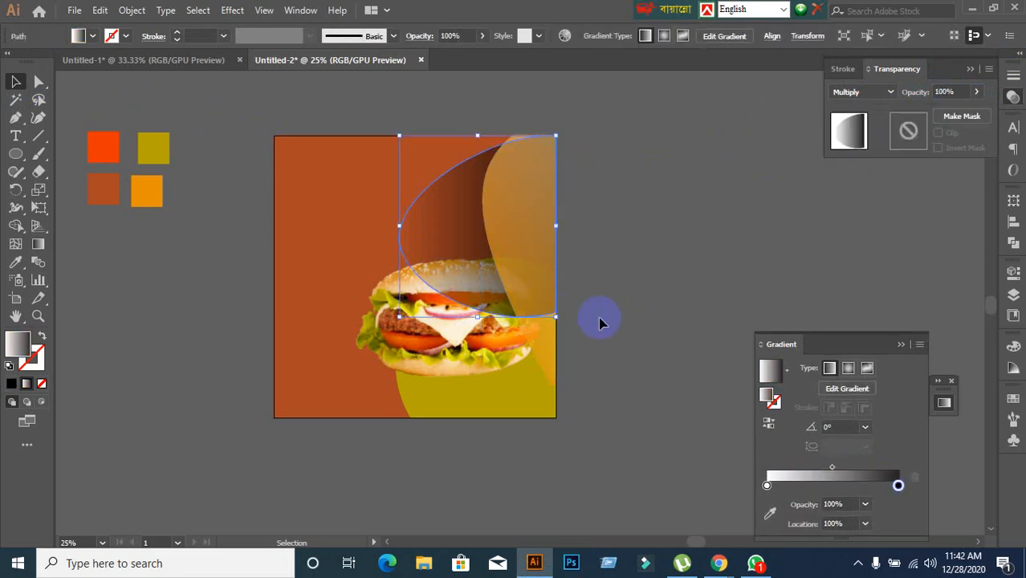
pyautogui.click(768, 423)
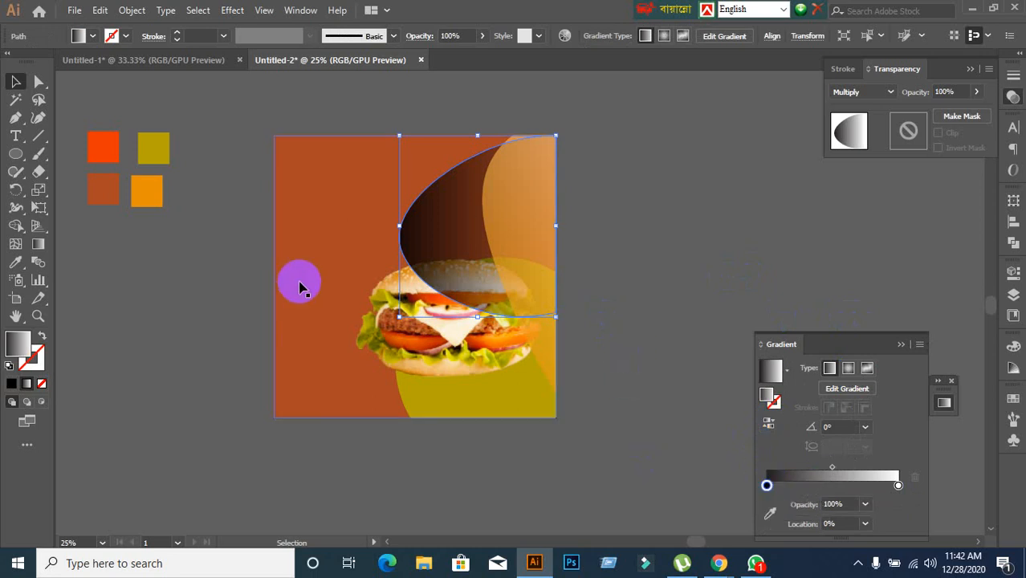
pyautogui.click(16, 265)
pyautogui.click(103, 147)
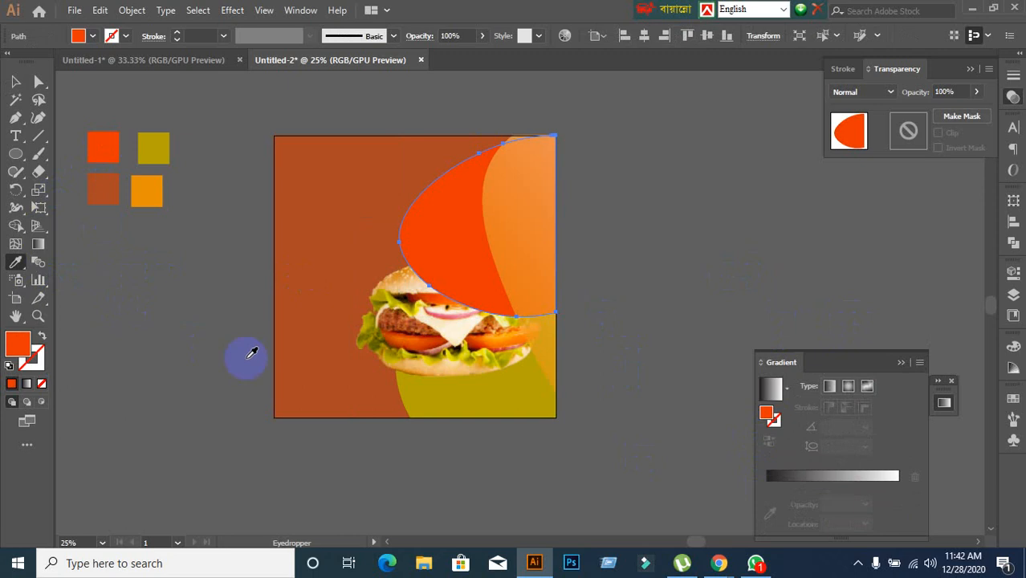
pyautogui.hotkey('ctrl', 'z')
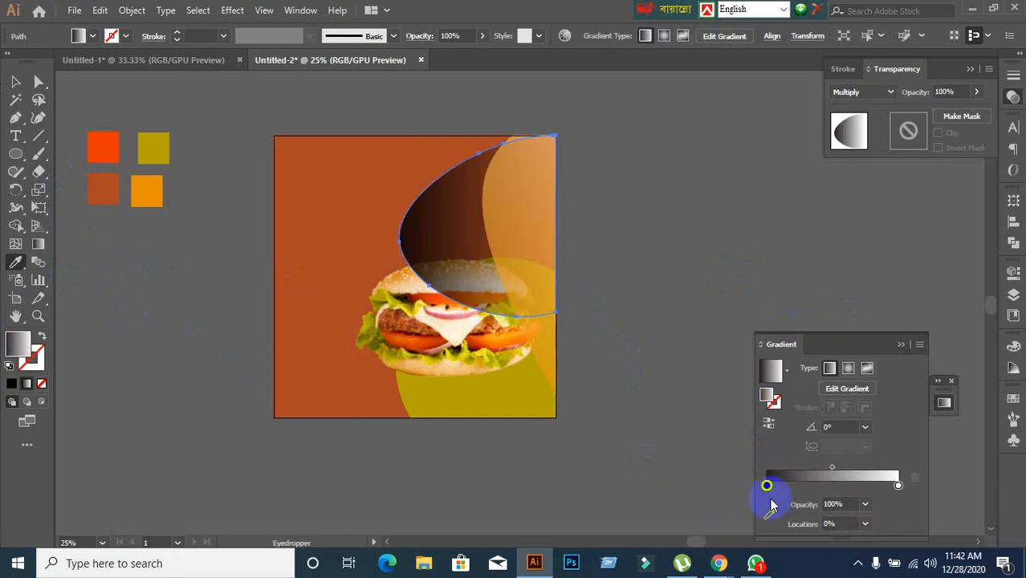
# Recolour the black stop of the curved Multiply shape's gradient with the bright red-orange from the sample swatch
pyautogui.click(767, 485)
pyautogui.moveTo(767, 486); pyautogui.dragTo(772, 487)
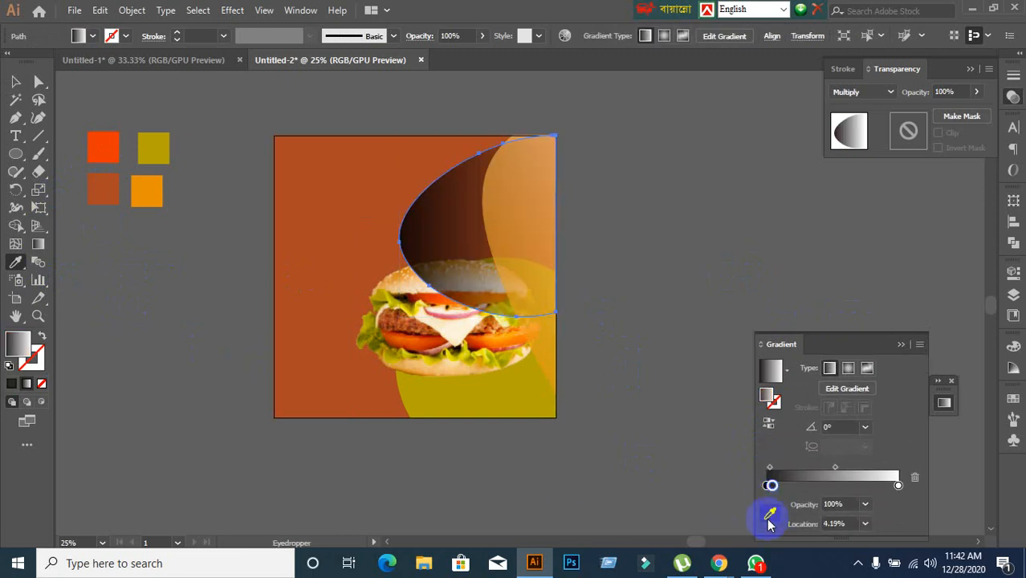
pyautogui.click(770, 512)
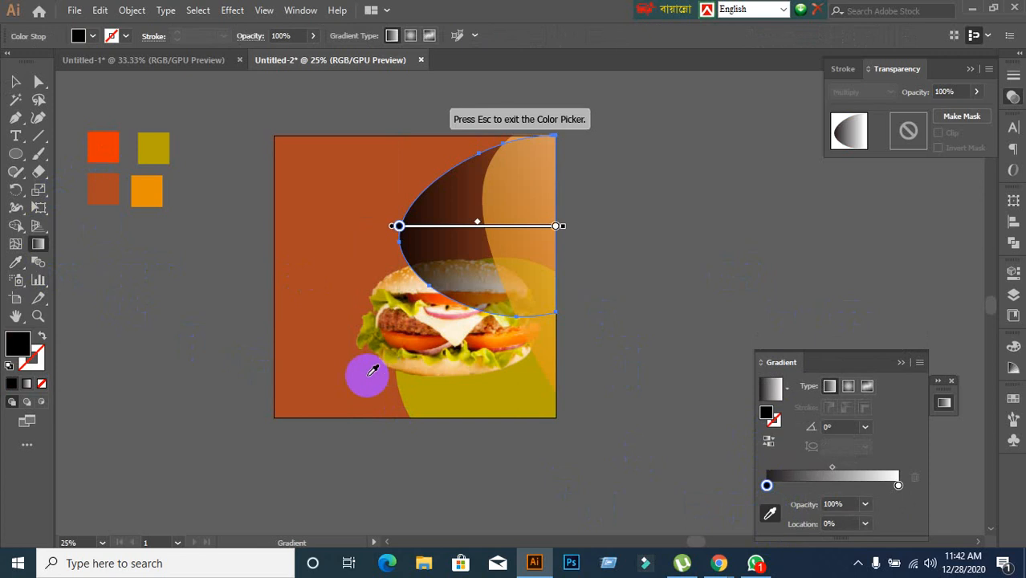
pyautogui.click(112, 145)
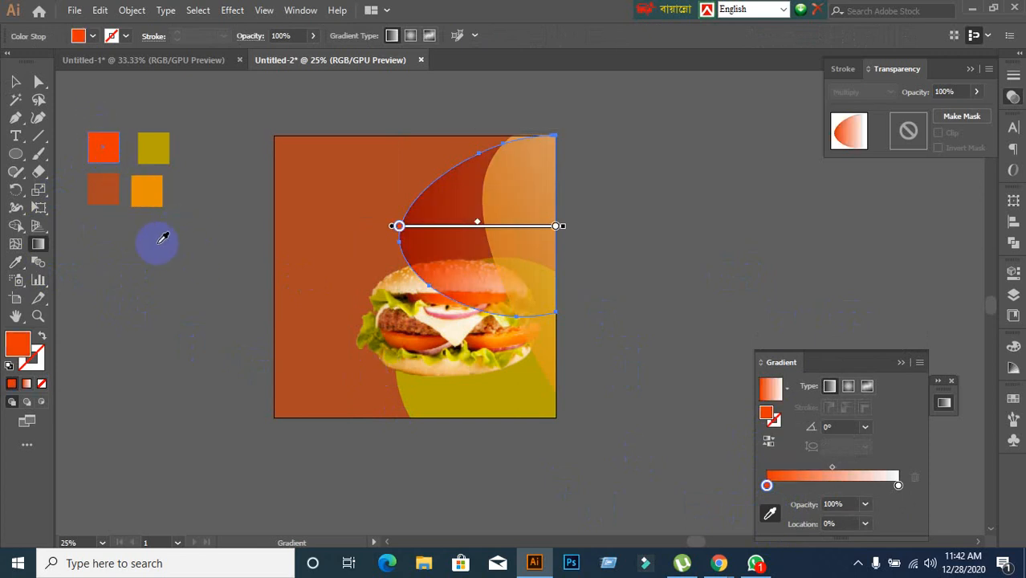
pyautogui.click(18, 83)
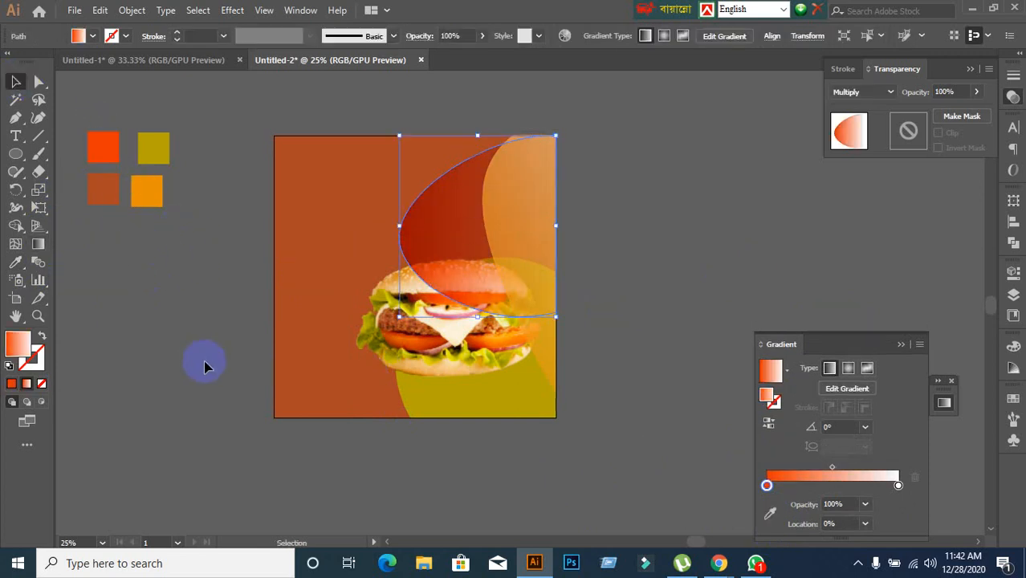
pyautogui.click(206, 359)
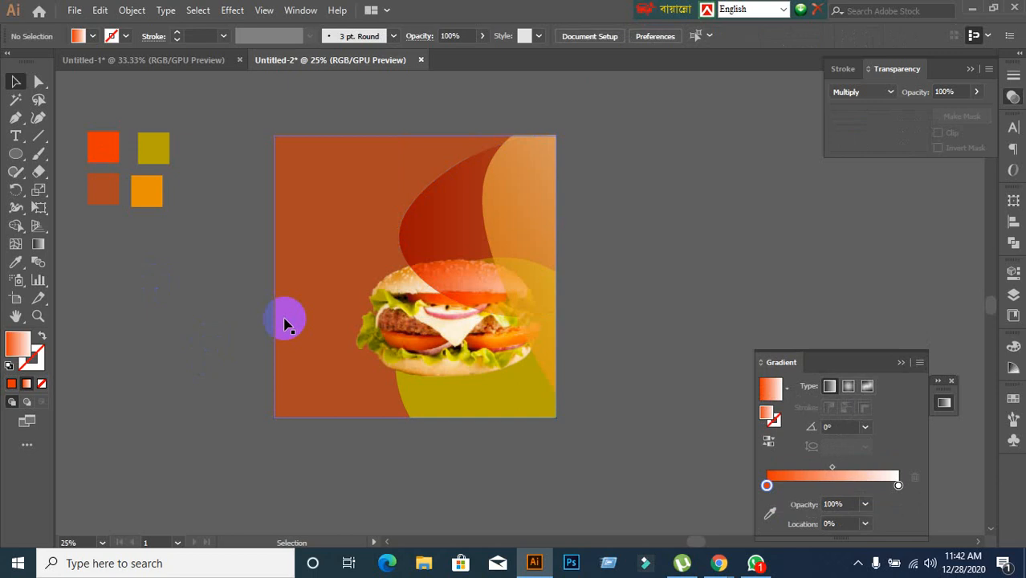
# Switch to the Google Meet call in Chrome, admit the waiting participant, and return to Illustrator
pyautogui.moveTo(720, 561)
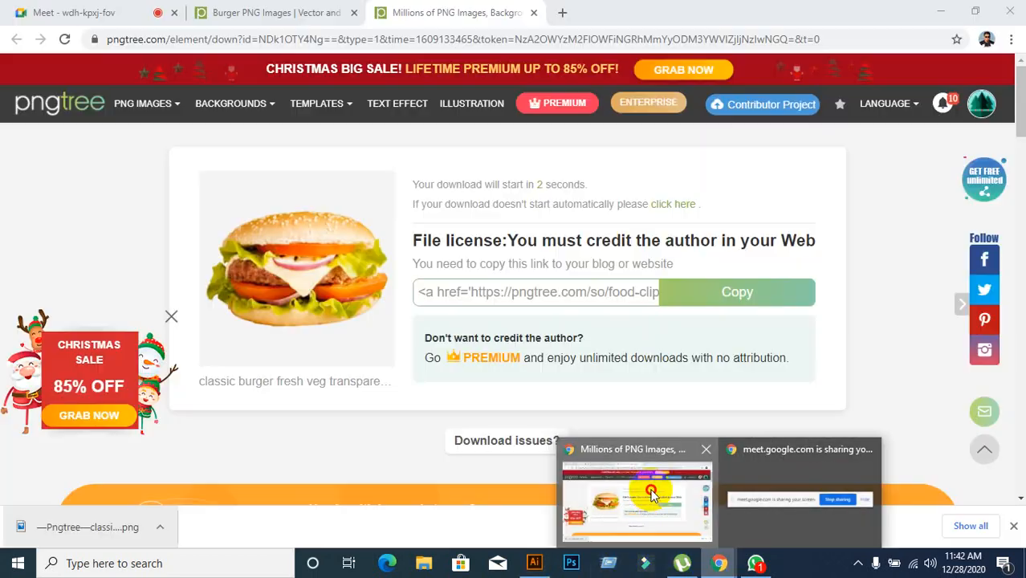
pyautogui.click(652, 495)
pyautogui.click(81, 21)
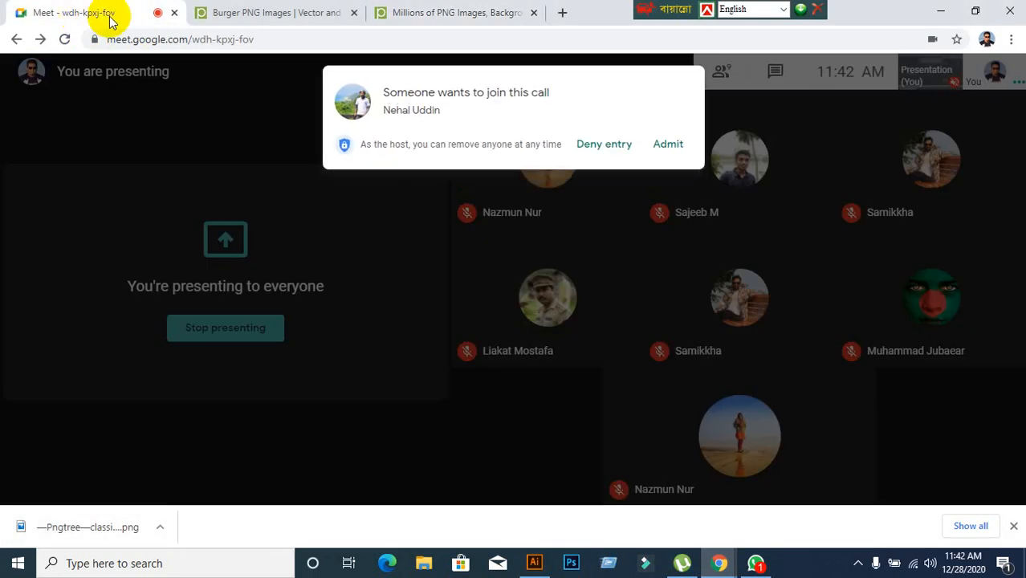
pyautogui.click(669, 147)
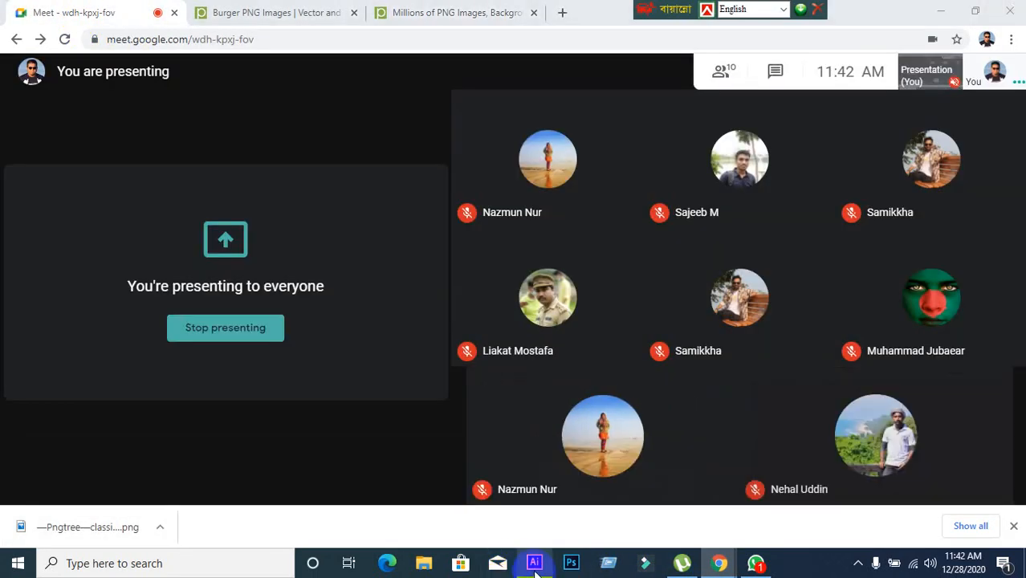
pyautogui.click(534, 563)
# Bring the burger image in front of the curved shapes and shift it slightly right to the artboard's edge
pyautogui.click(435, 377)
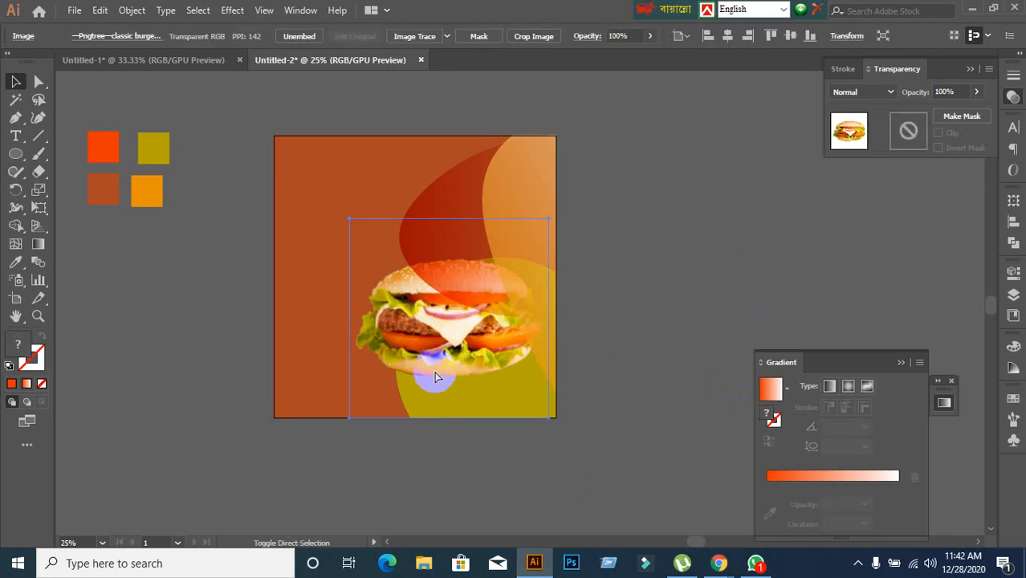
pyautogui.click(664, 214)
pyautogui.moveTo(438, 343); pyautogui.dragTo(495, 335)
pyautogui.click(556, 278)
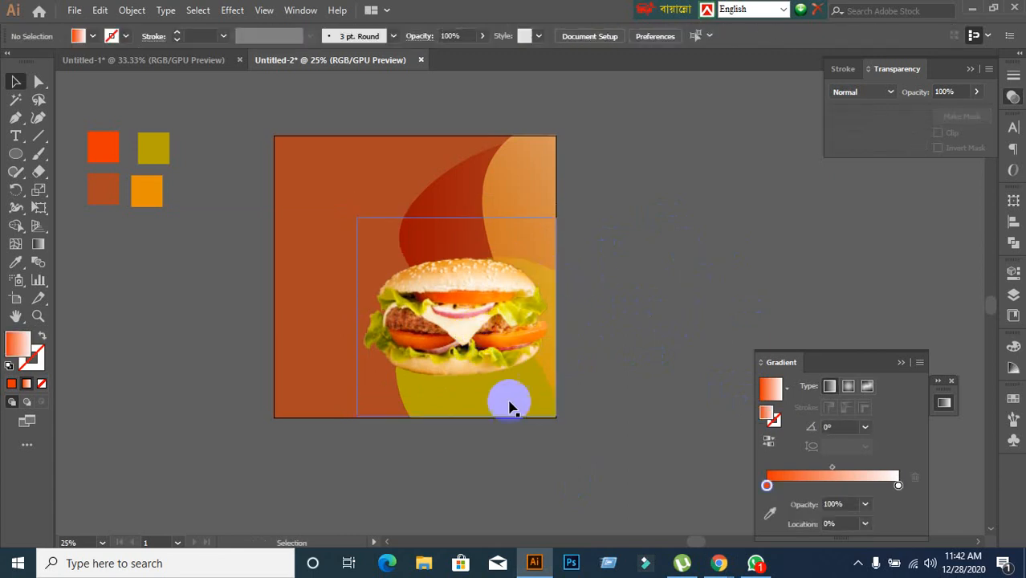
pyautogui.click(471, 412)
pyautogui.click(638, 319)
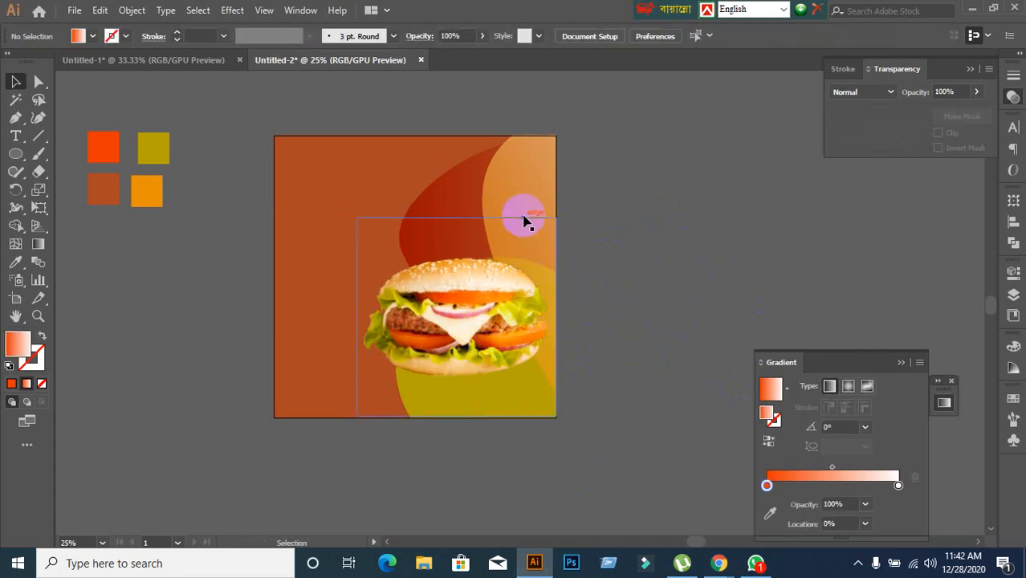
pyautogui.moveTo(535, 288); pyautogui.dragTo(598, 253)
pyautogui.hotkey('ctrl', 'z')
pyautogui.moveTo(533, 178); pyautogui.dragTo(596, 146)
pyautogui.hotkey('ctrl', 'z')
# Lock the burger image in place so the shapes behind it can be selected
pyautogui.click(671, 291)
pyautogui.click(425, 412)
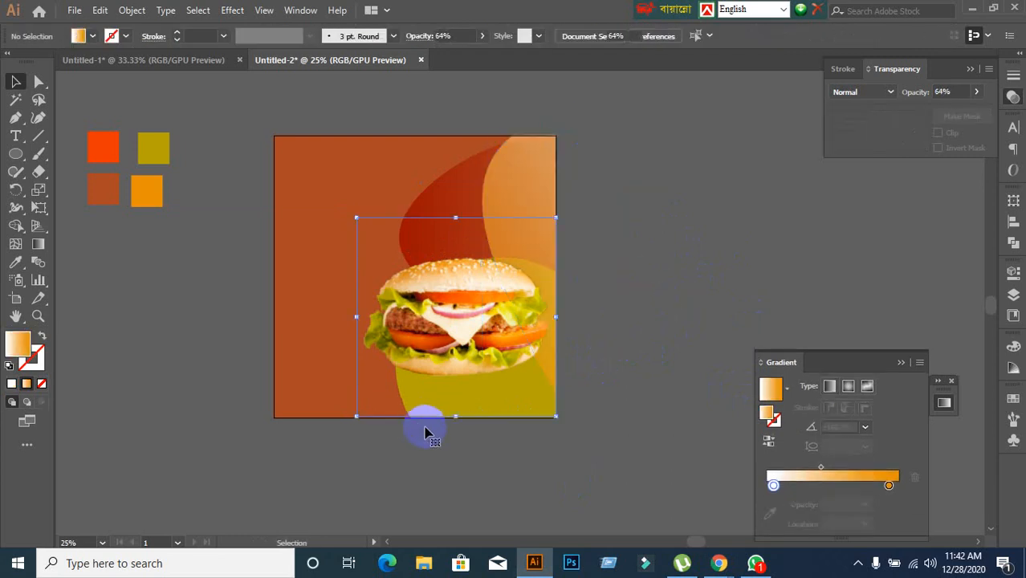
pyautogui.click(166, 413)
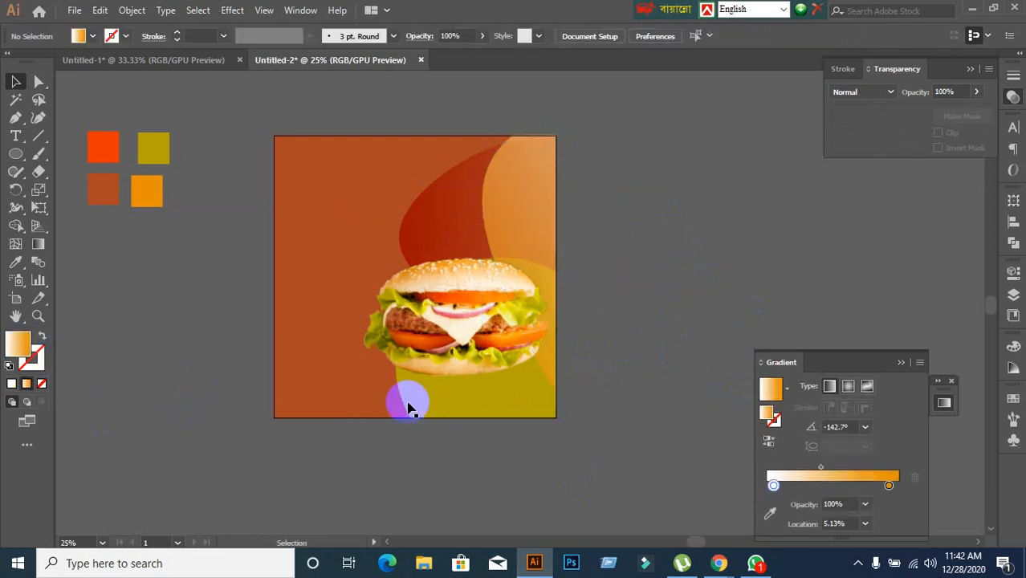
pyautogui.click(419, 339)
pyautogui.hotkey('ctrl', '2')
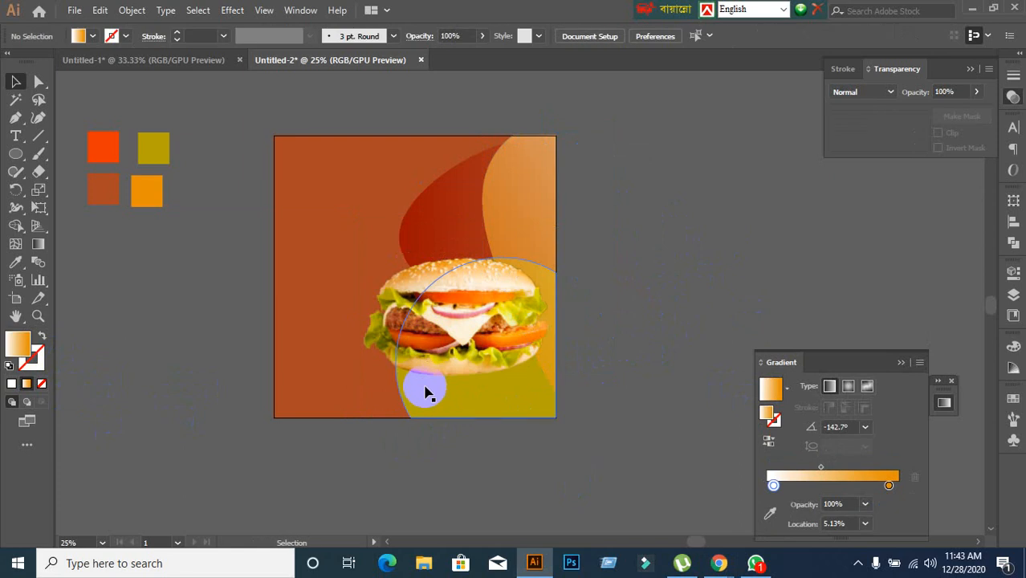
# Try a darker olive fill, a08f12, on the olive curved shape behind the burger, and undo it
pyautogui.click(425, 399)
pyautogui.doubleClick(21, 343)
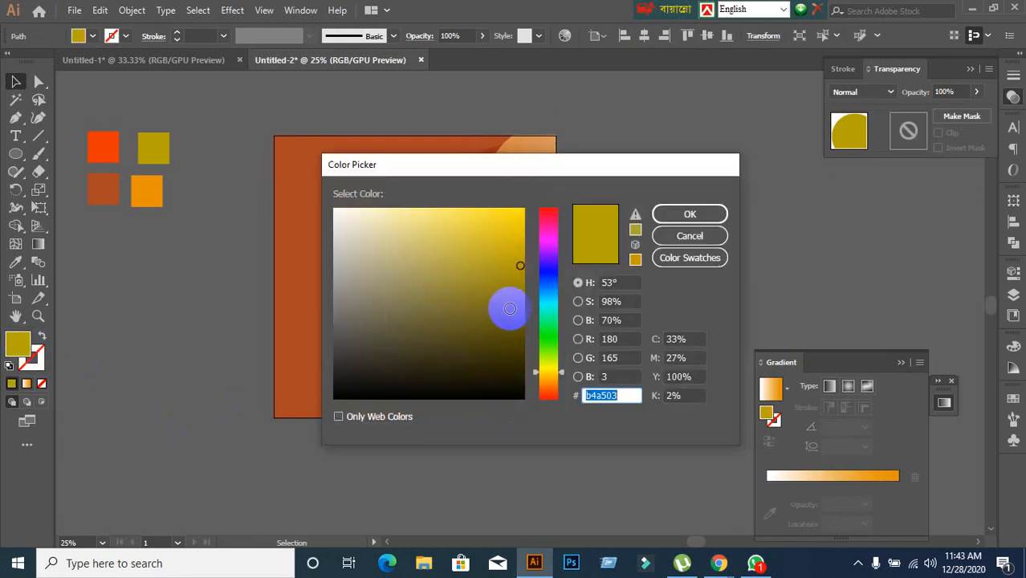
pyautogui.moveTo(493, 253); pyautogui.dragTo(504, 277)
pyautogui.click(687, 214)
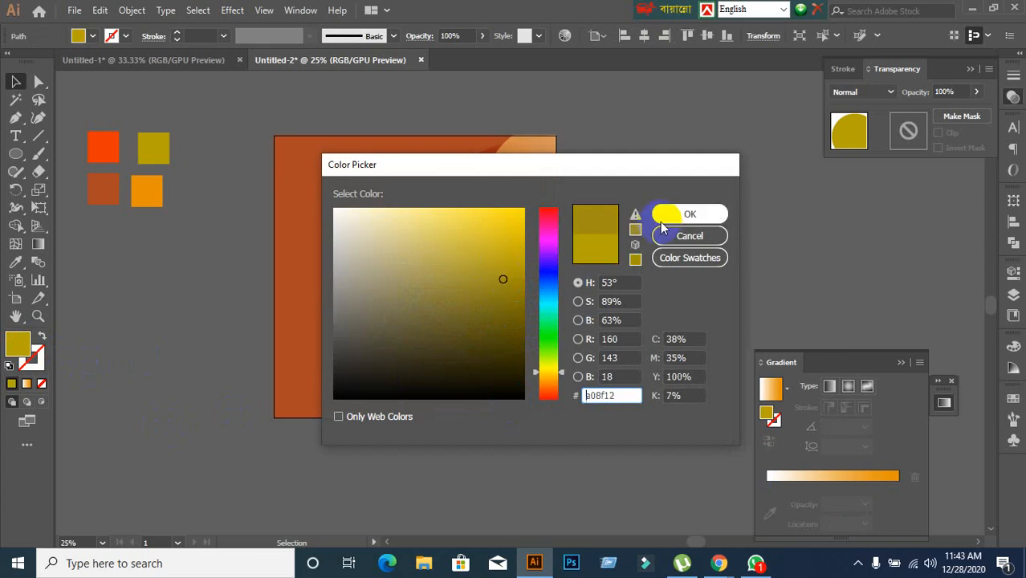
pyautogui.click(698, 296)
pyautogui.hotkey('ctrl', 'z')
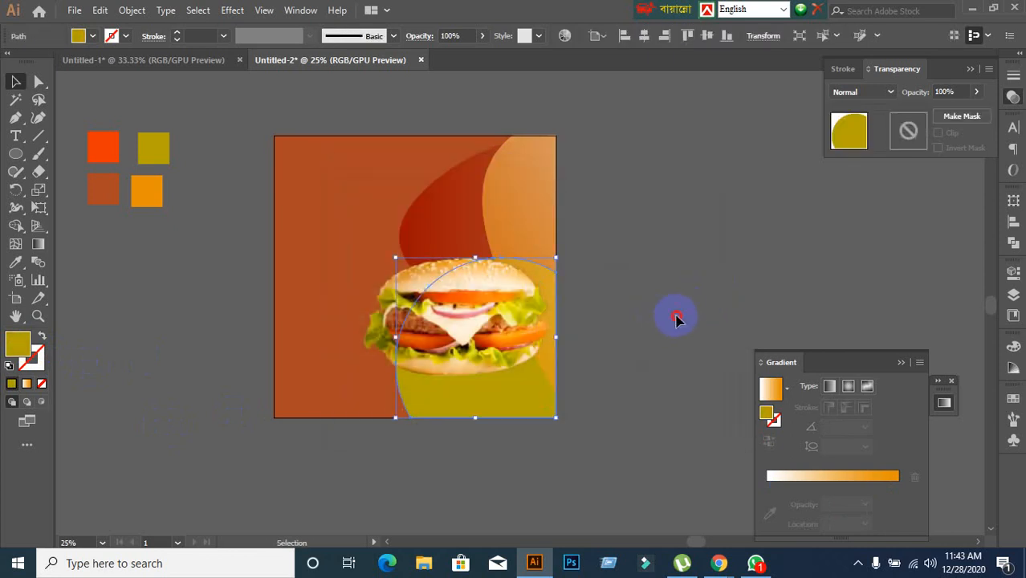
pyautogui.click(675, 317)
# Recolour the olive curved shape behind the burger with a darker shade of olive
pyautogui.click(464, 403)
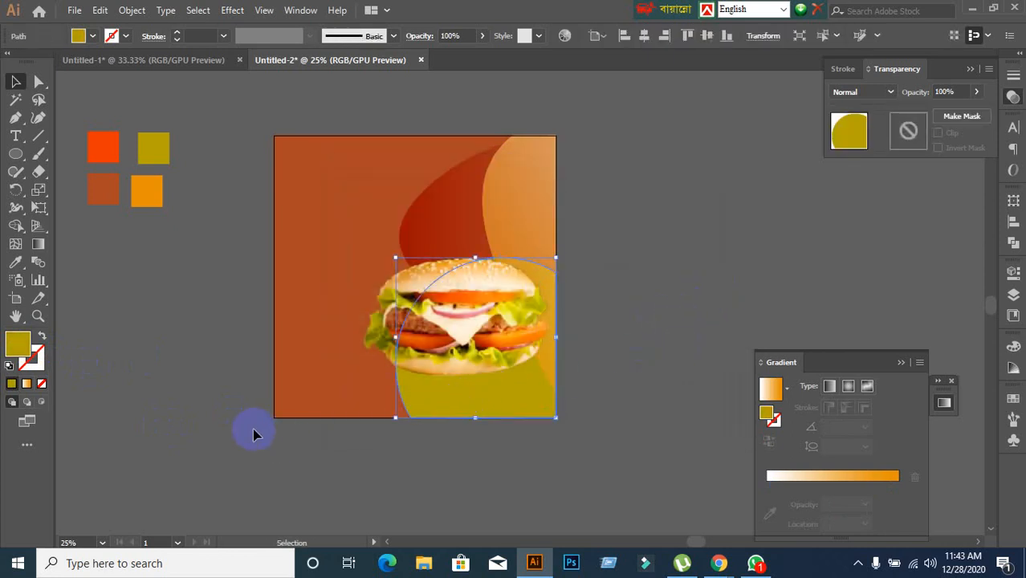
pyautogui.doubleClick(18, 343)
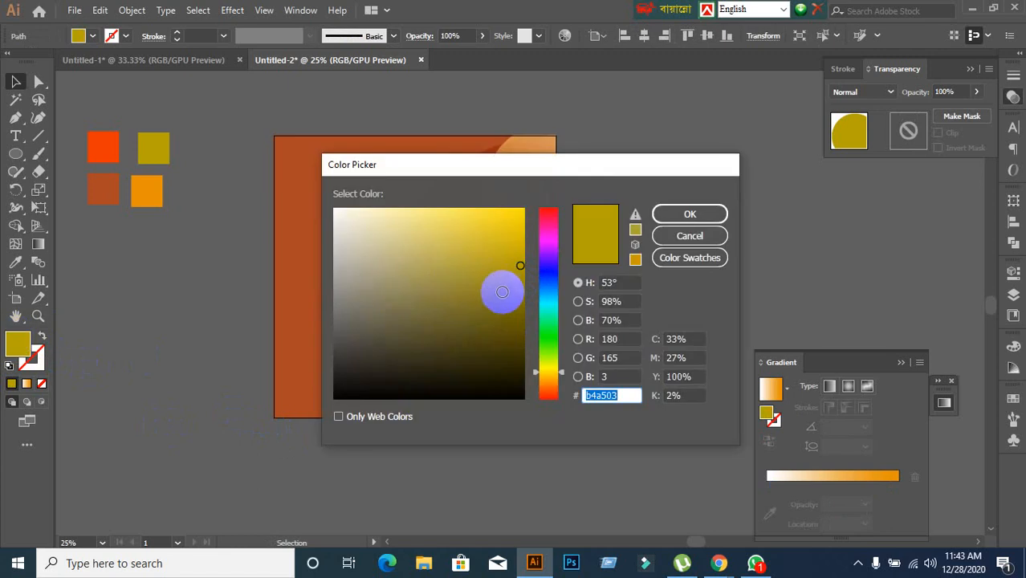
pyautogui.click(508, 301)
pyautogui.click(676, 215)
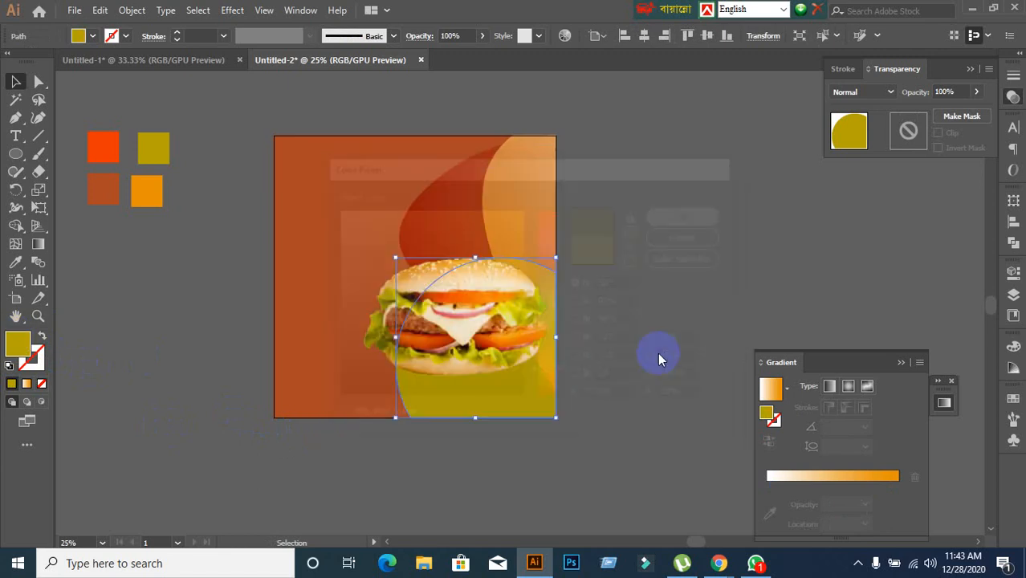
pyautogui.click(692, 407)
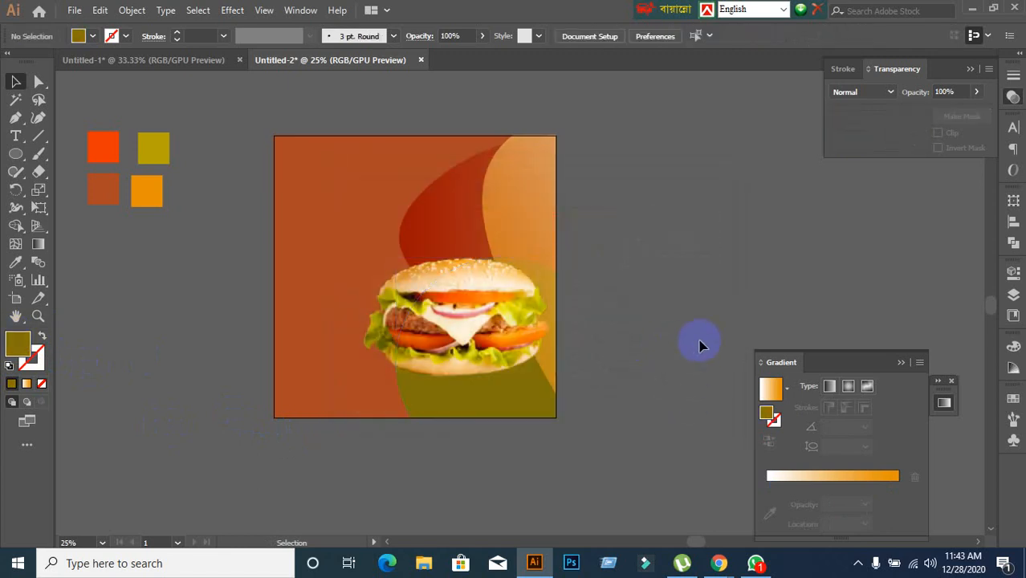
# Change the square background's fill to the deeper red-brown a32f11
pyautogui.click(286, 277)
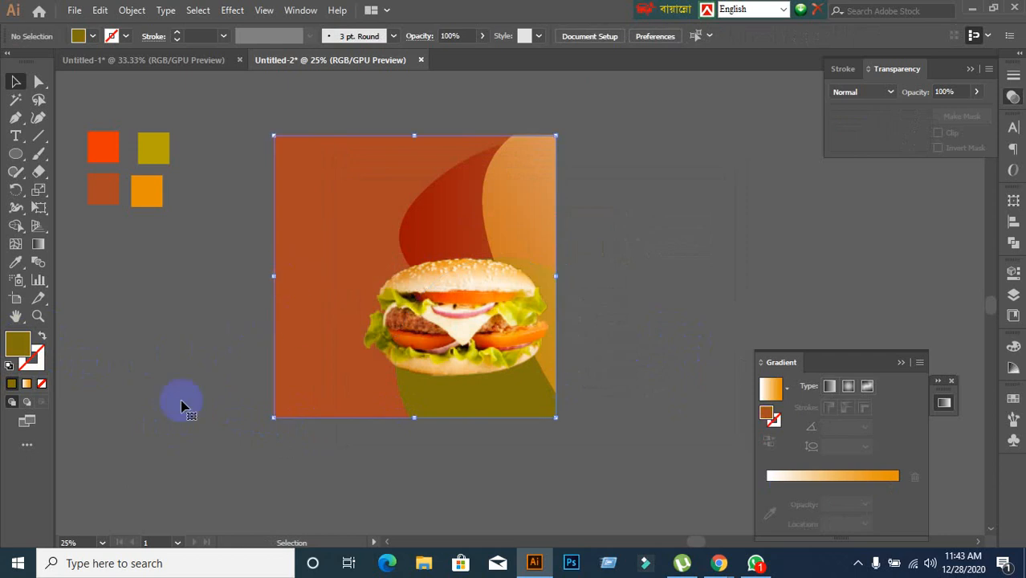
pyautogui.doubleClick(14, 345)
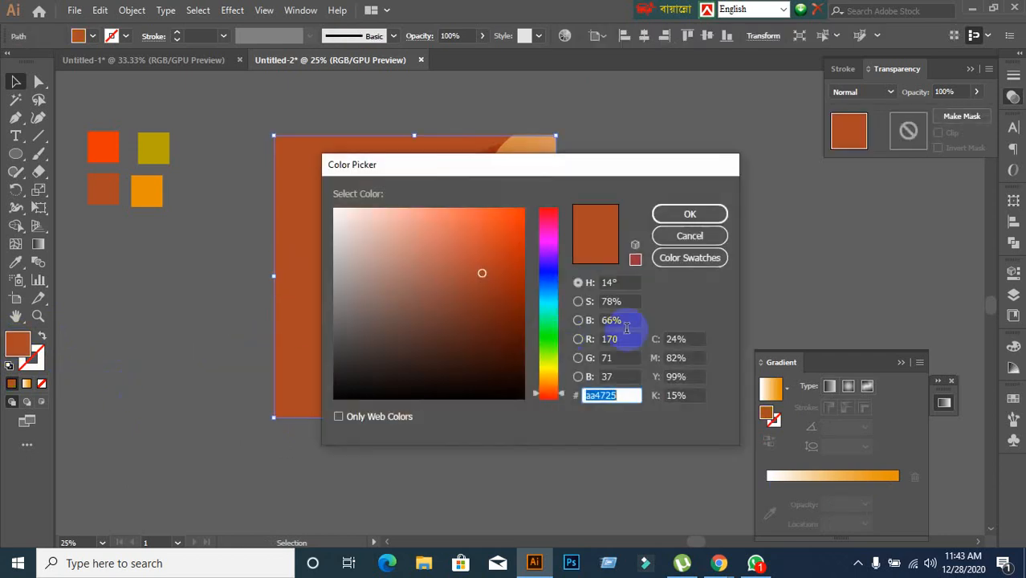
pyautogui.click(503, 280)
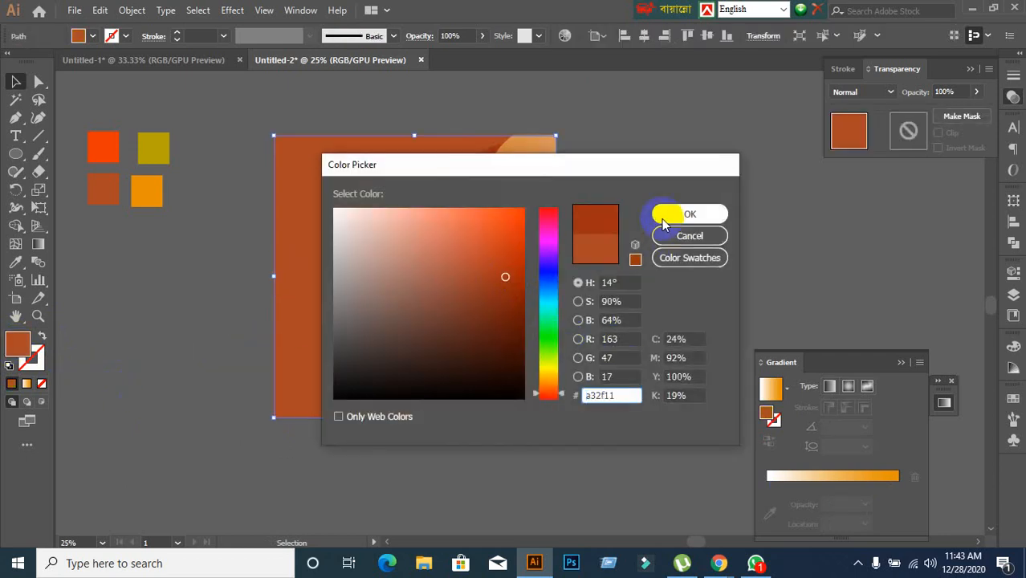
pyautogui.click(689, 214)
pyautogui.click(696, 293)
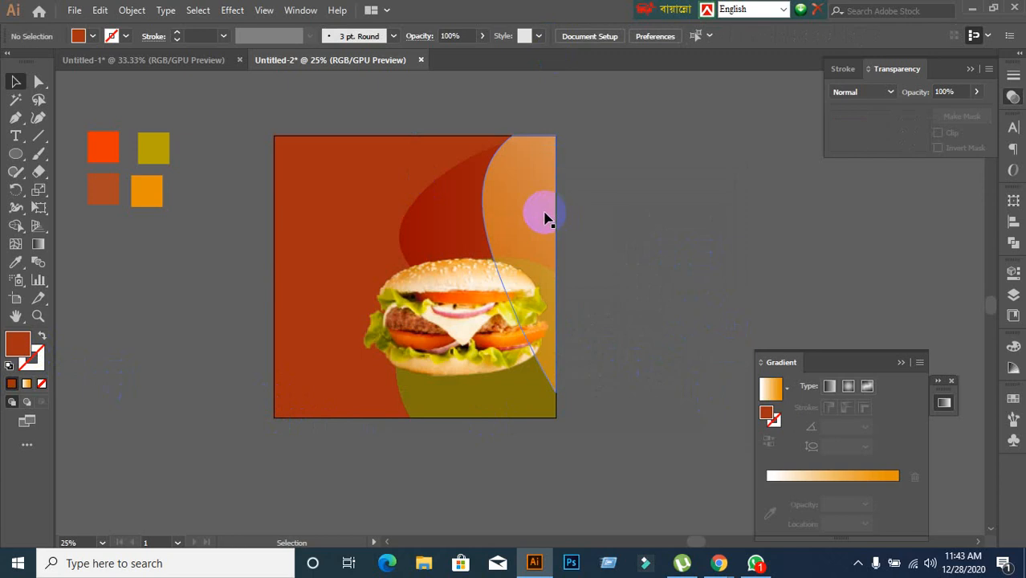
pyautogui.click(679, 256)
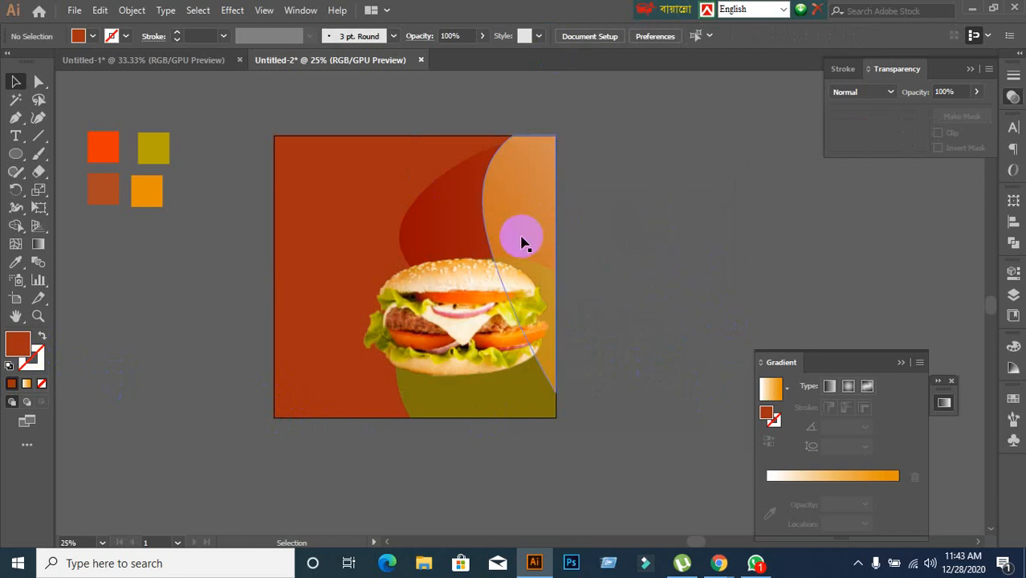
# Delete the orange gradient curved shape and the red Multiply curved shape from the artboard's upper right
pyautogui.moveTo(522, 239); pyautogui.dragTo(667, 175)
pyautogui.press('Delete')
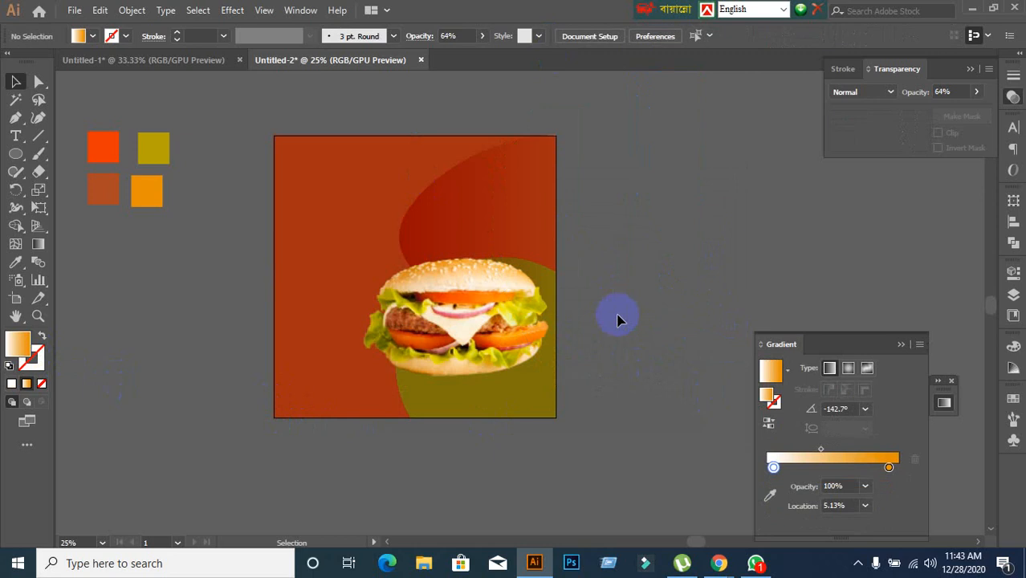
pyautogui.moveTo(520, 223); pyautogui.dragTo(660, 182)
pyautogui.press('Delete')
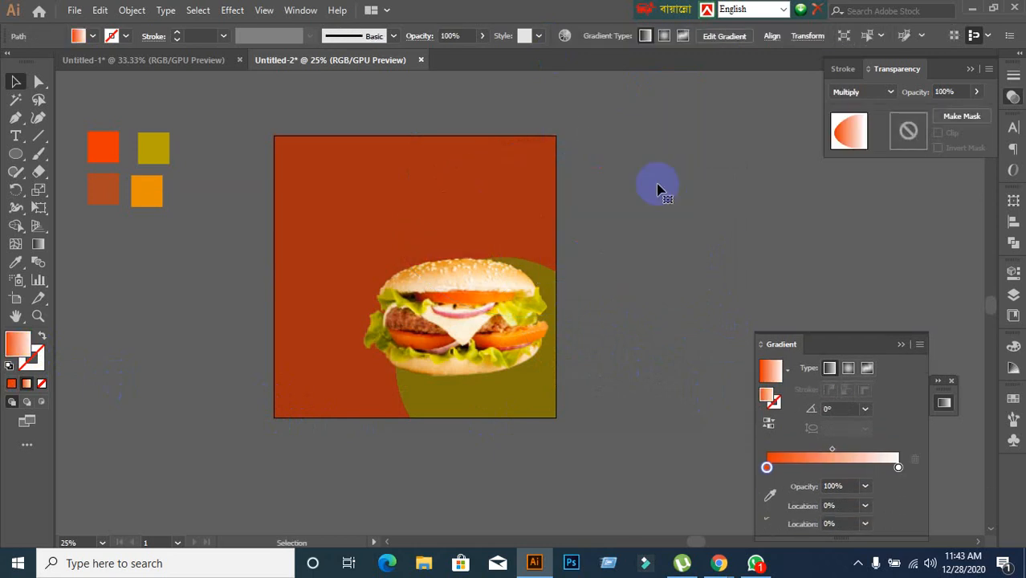
# Draw a full-height rectangle over the left half of the artboard and give it the solid red-orange fill e73600
pyautogui.click(16, 156)
pyautogui.click(103, 147)
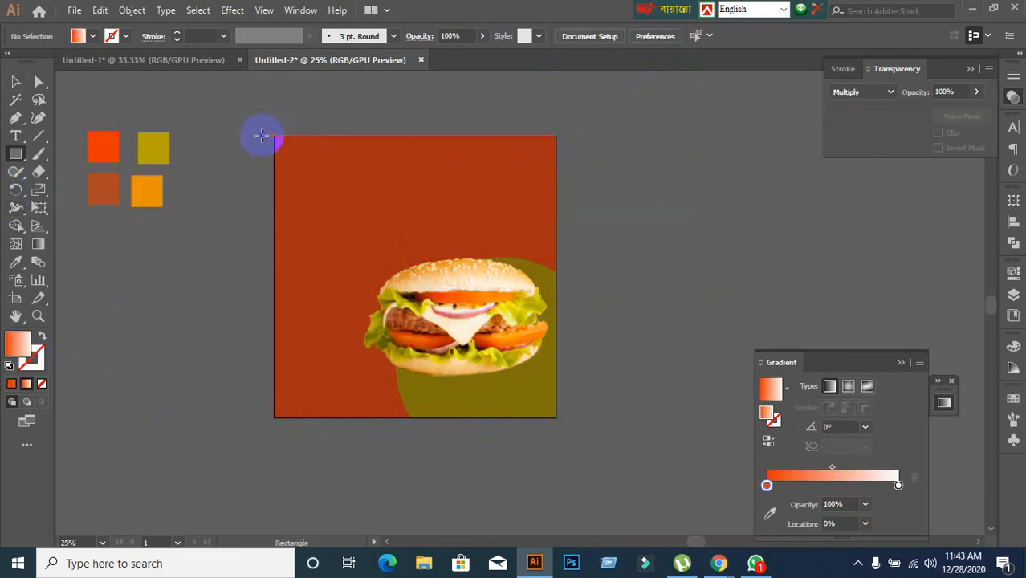
pyautogui.moveTo(278, 135); pyautogui.dragTo(414, 417)
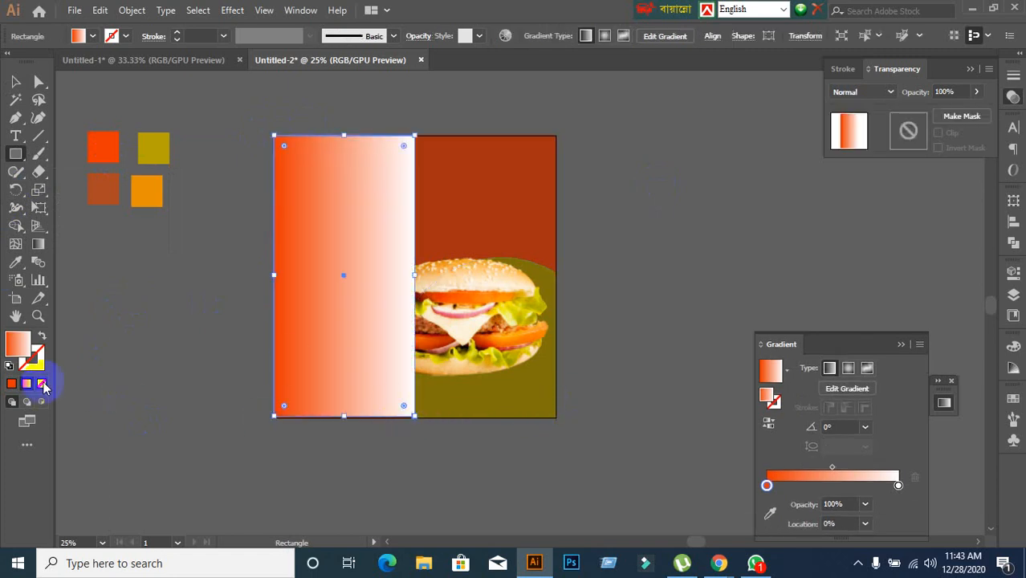
pyautogui.click(13, 383)
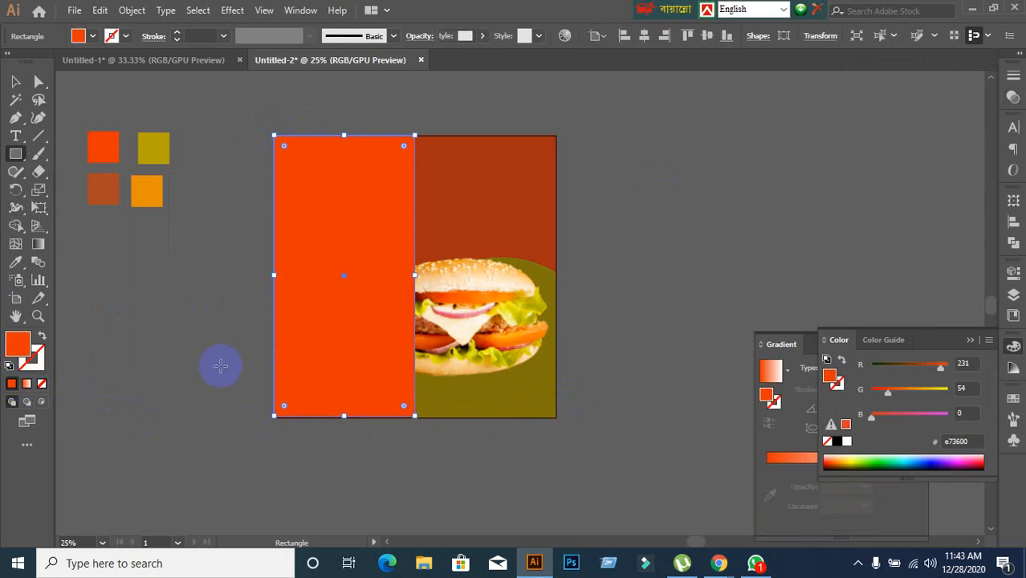
pyautogui.click(193, 402)
pyautogui.click(667, 273)
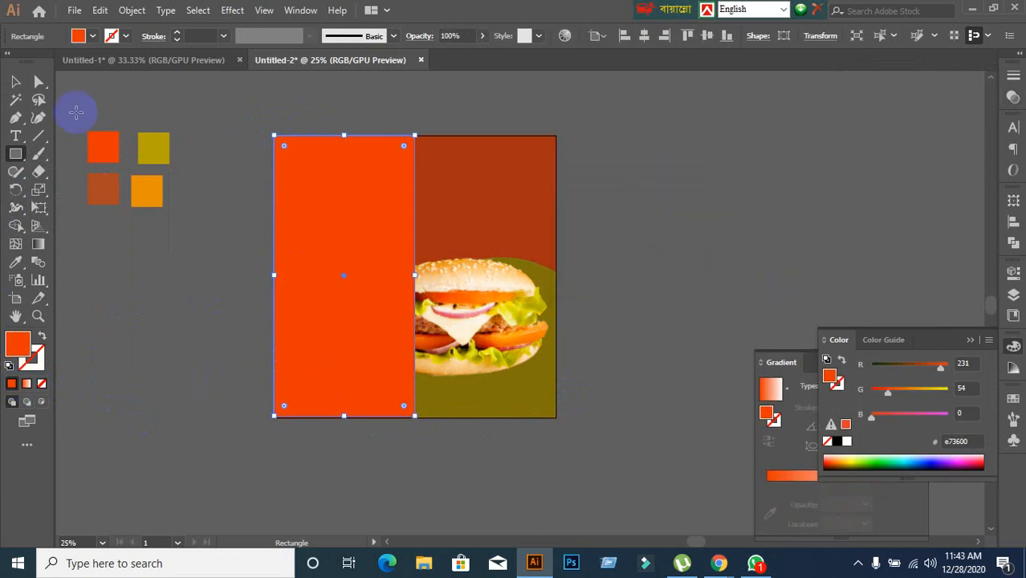
# Extend the red-orange rectangle down to the artboard's lower edge and send it behind the burger and olive shape
pyautogui.click(16, 81)
pyautogui.click(202, 363)
pyautogui.click(283, 349)
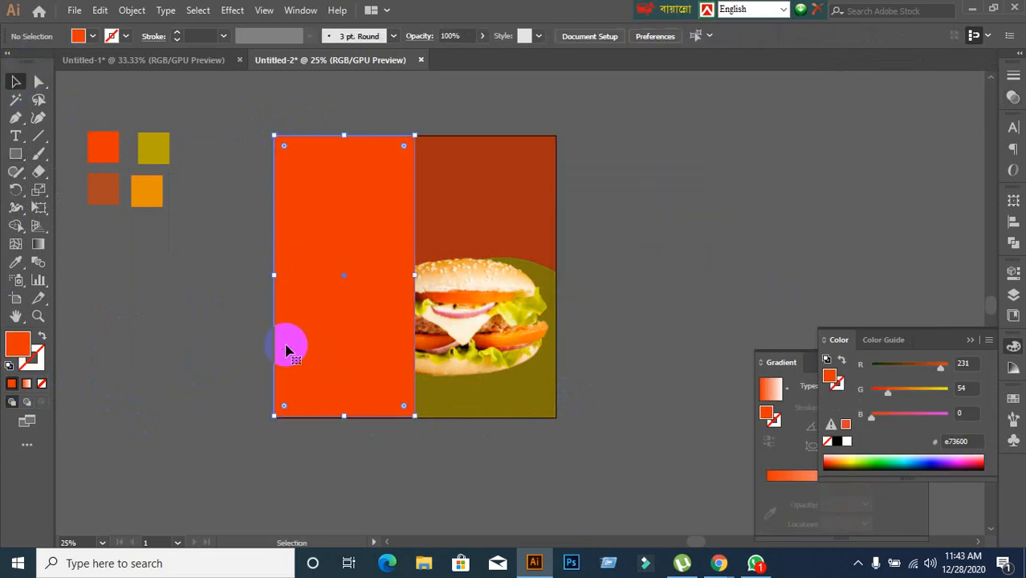
pyautogui.keyDown('alt'); pyautogui.scroll(1, 353, 443); pyautogui.keyUp('alt')
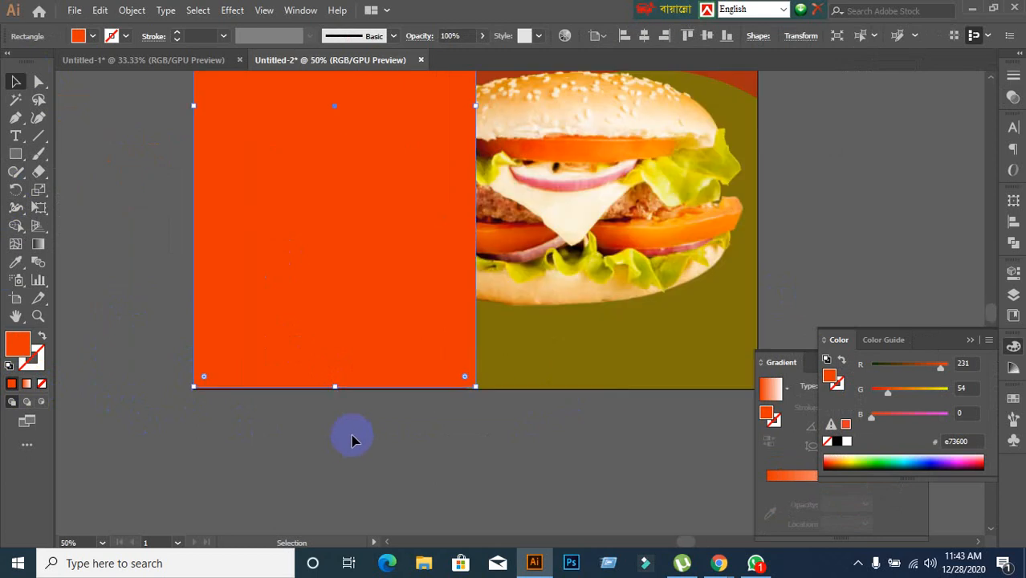
pyautogui.moveTo(335, 386); pyautogui.dragTo(336, 391)
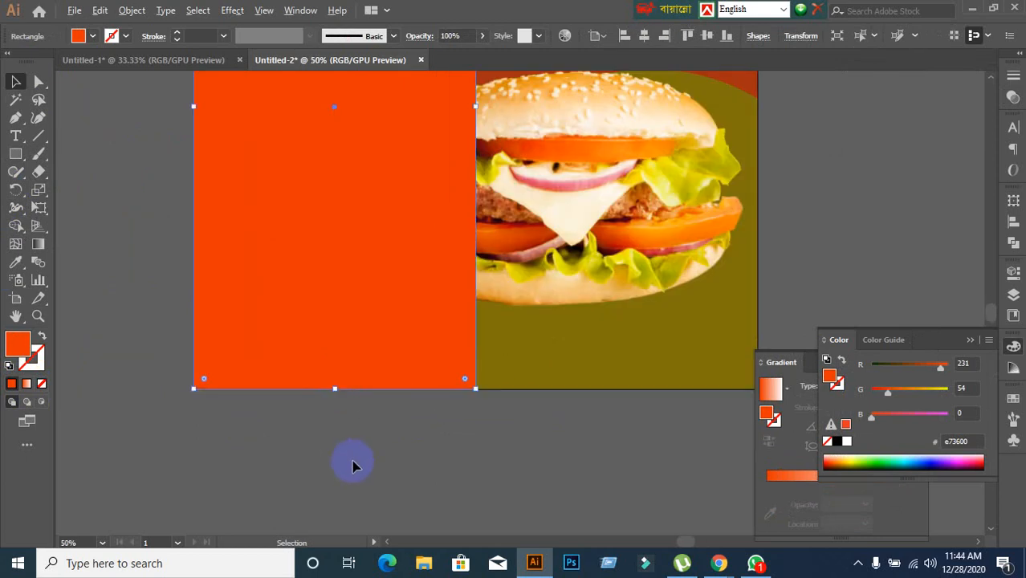
pyautogui.keyDown('alt'); pyautogui.scroll(-1, 353, 465); pyautogui.keyUp('alt')
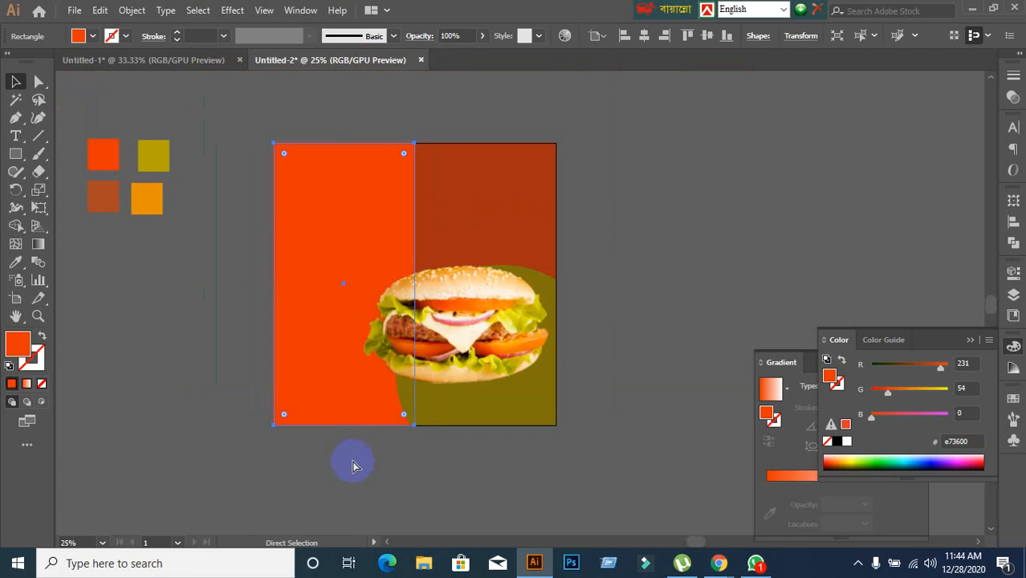
pyautogui.click(205, 406)
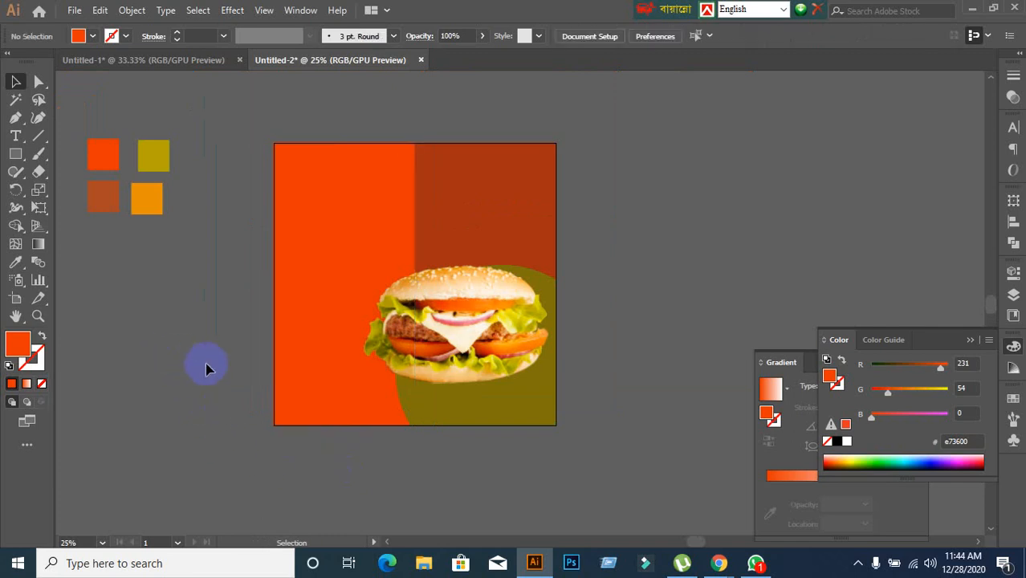
# Recolour the left-half rectangle by sampling colours from the burger image, settling on the tomato's orange, f98401
pyautogui.click(332, 309)
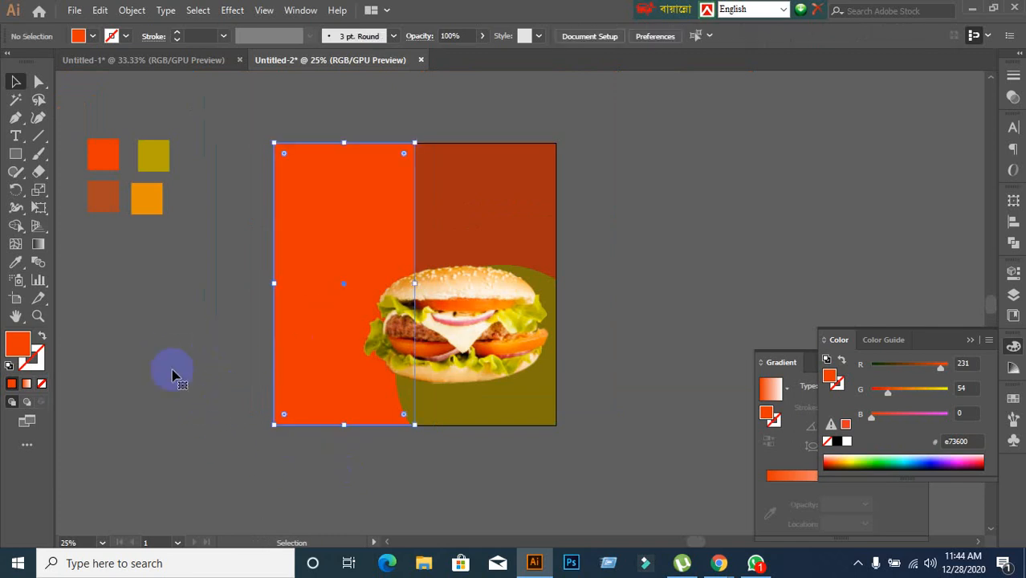
pyautogui.click(15, 261)
pyautogui.click(477, 255)
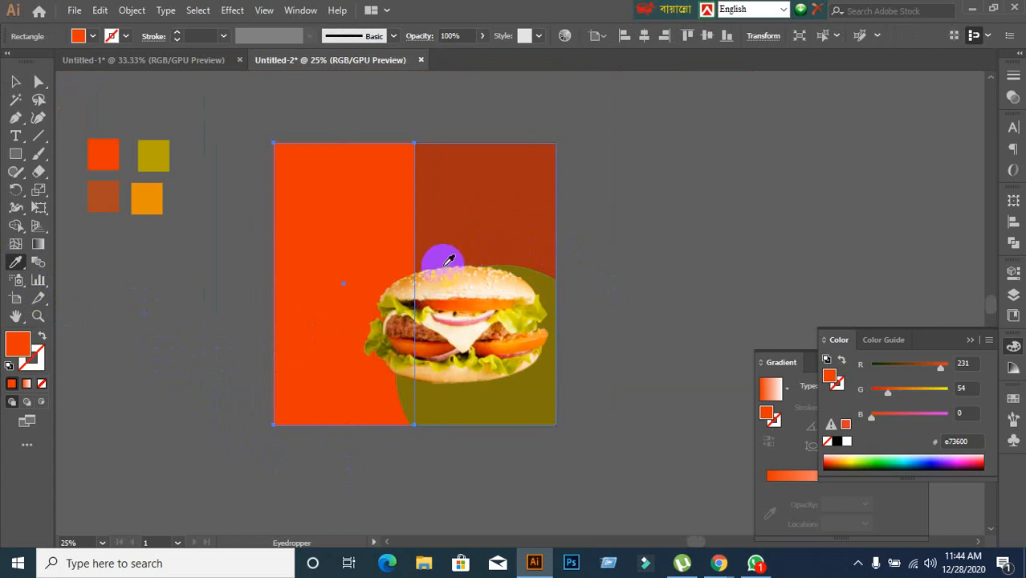
pyautogui.click(446, 264)
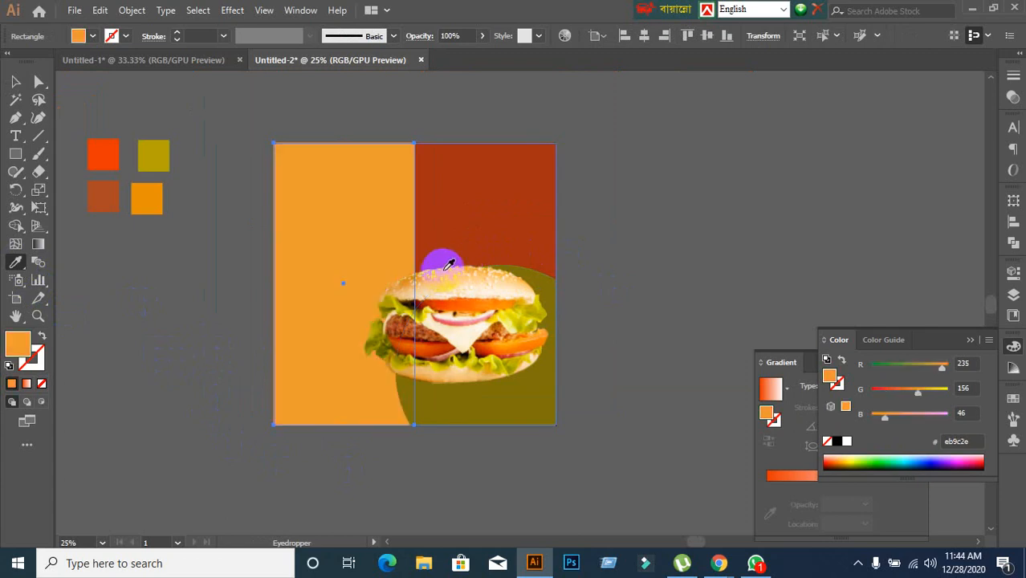
pyautogui.click(455, 299)
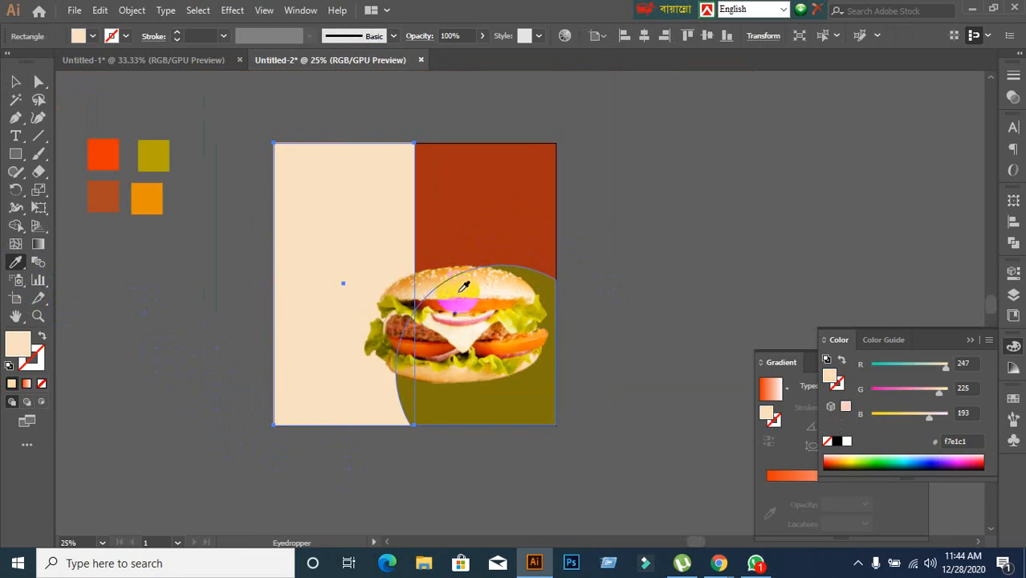
pyautogui.click(483, 303)
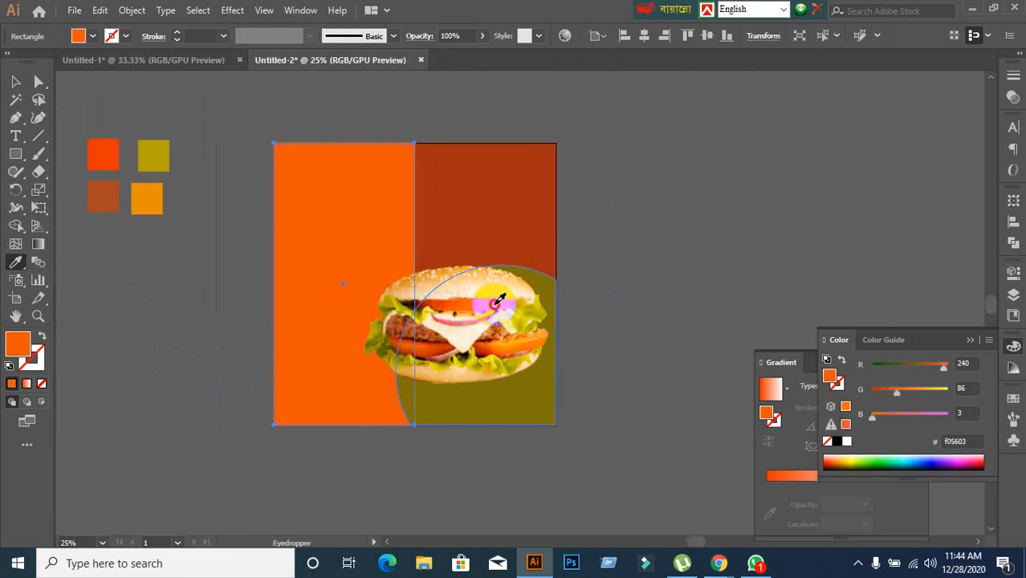
pyautogui.click(487, 301)
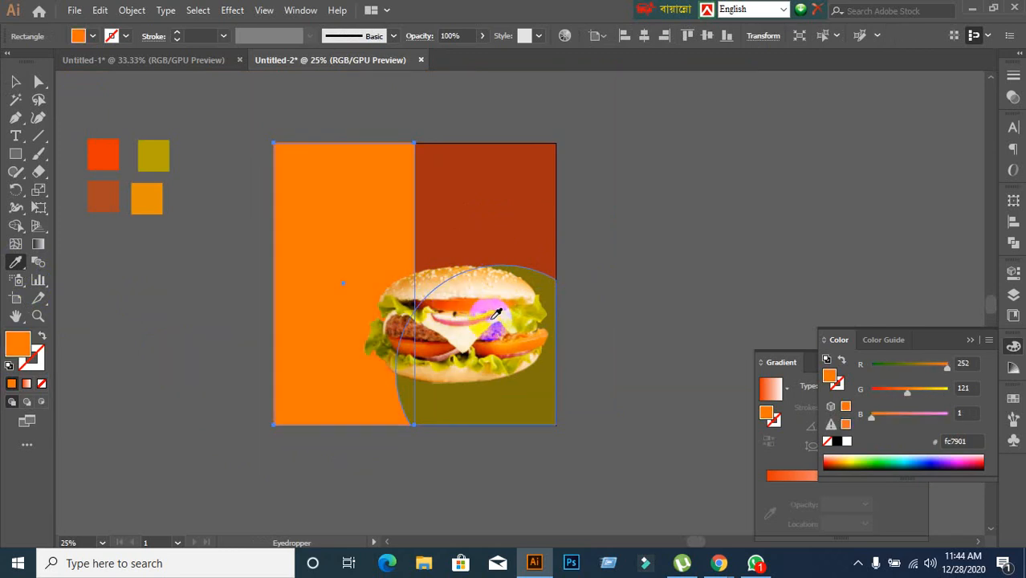
pyautogui.click(478, 316)
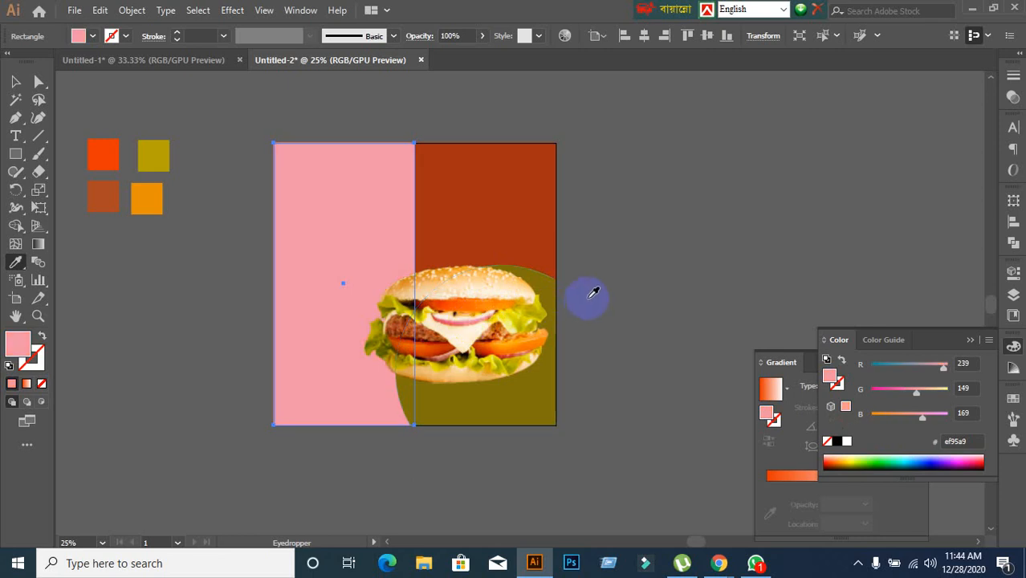
pyautogui.click(526, 314)
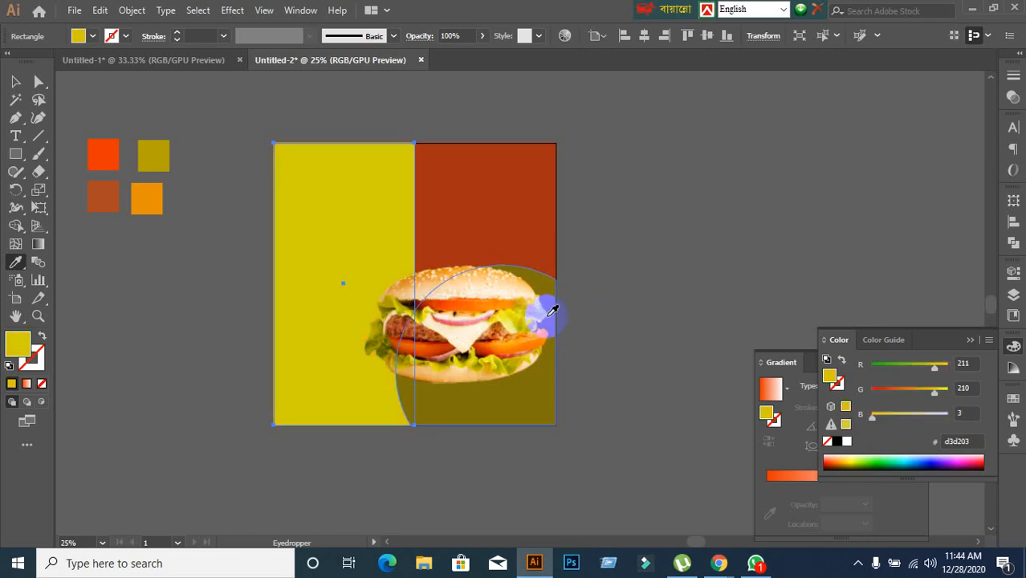
pyautogui.click(548, 312)
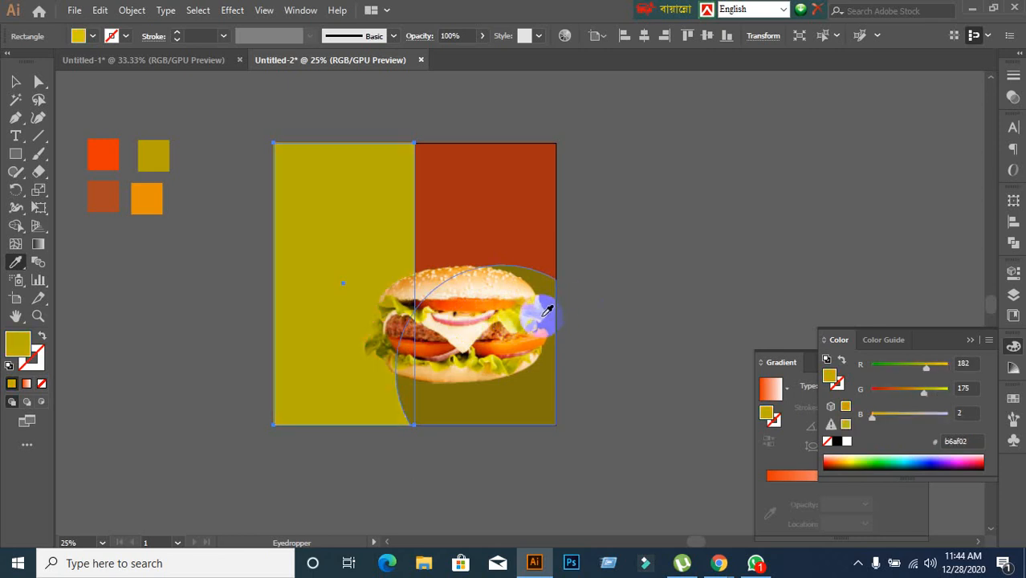
pyautogui.click(480, 311)
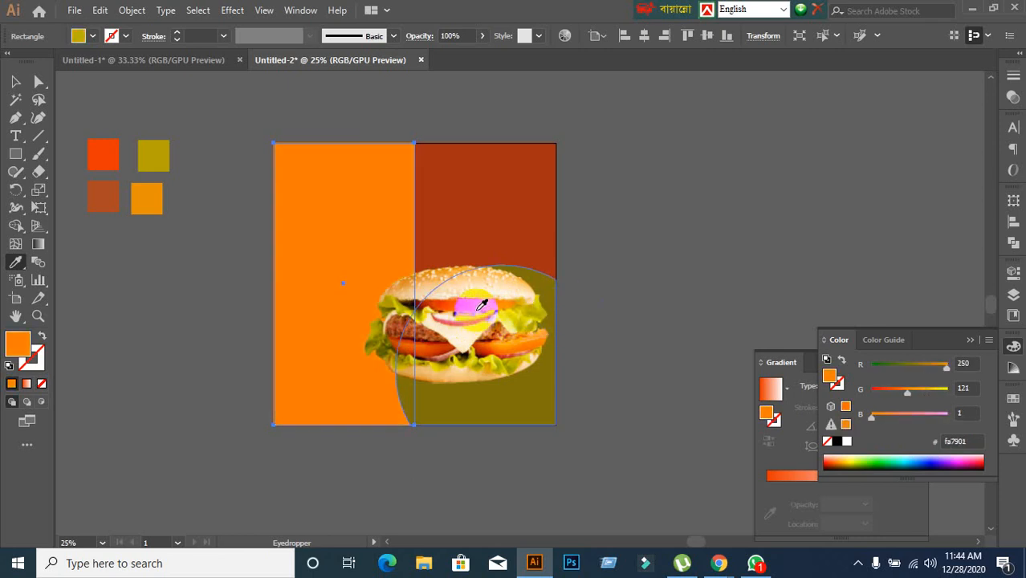
pyautogui.click(509, 336)
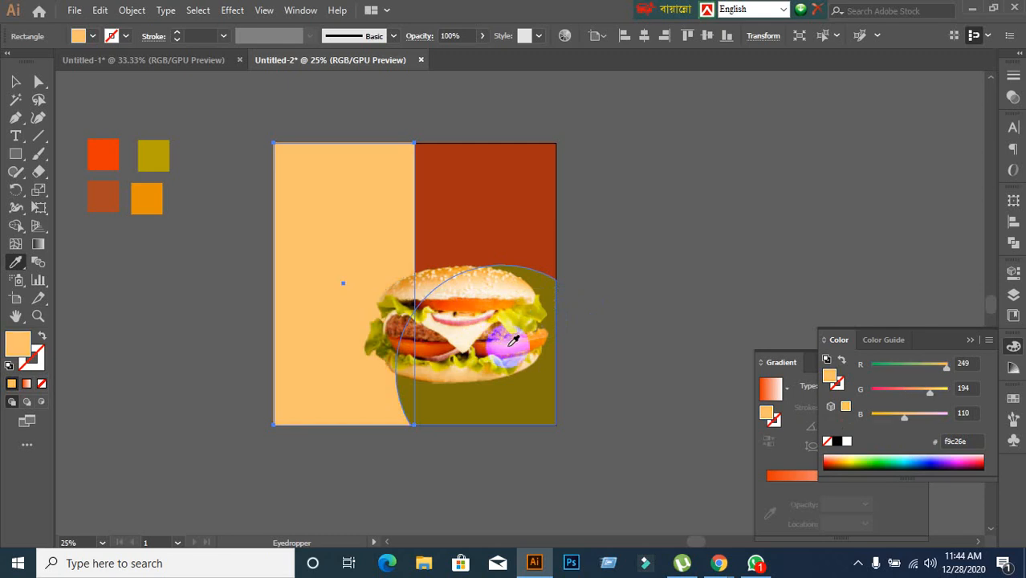
pyautogui.click(511, 343)
pyautogui.click(541, 341)
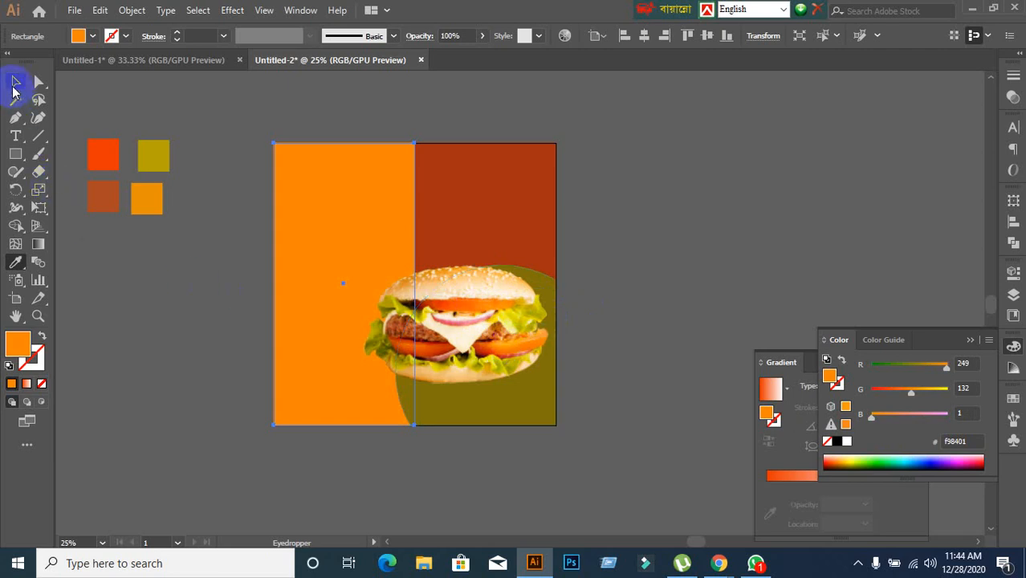
# Draw a small wide rectangle on the brown-red area above the burger with an orange outline and no fill
pyautogui.click(14, 86)
pyautogui.click(206, 431)
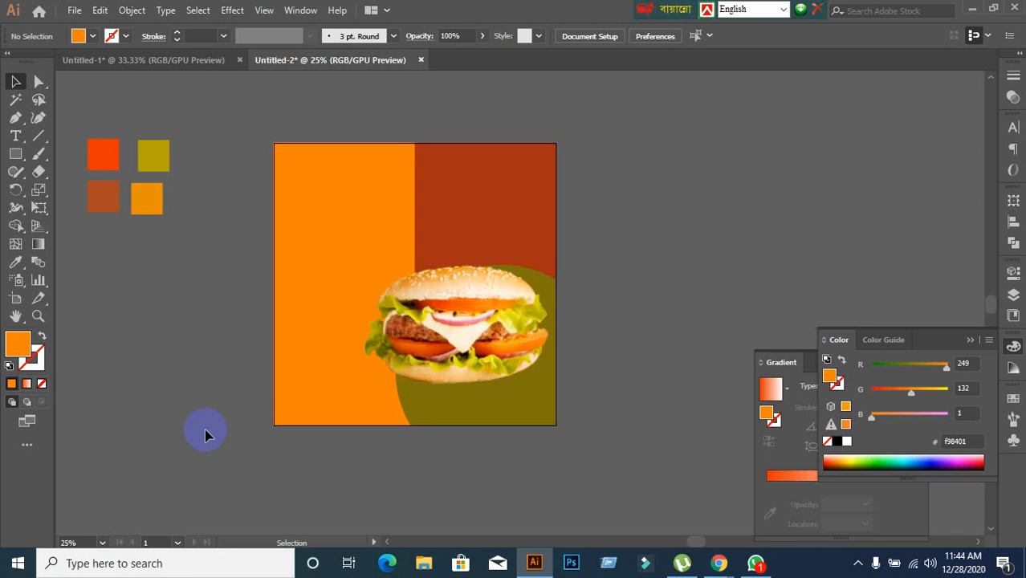
pyautogui.click(15, 153)
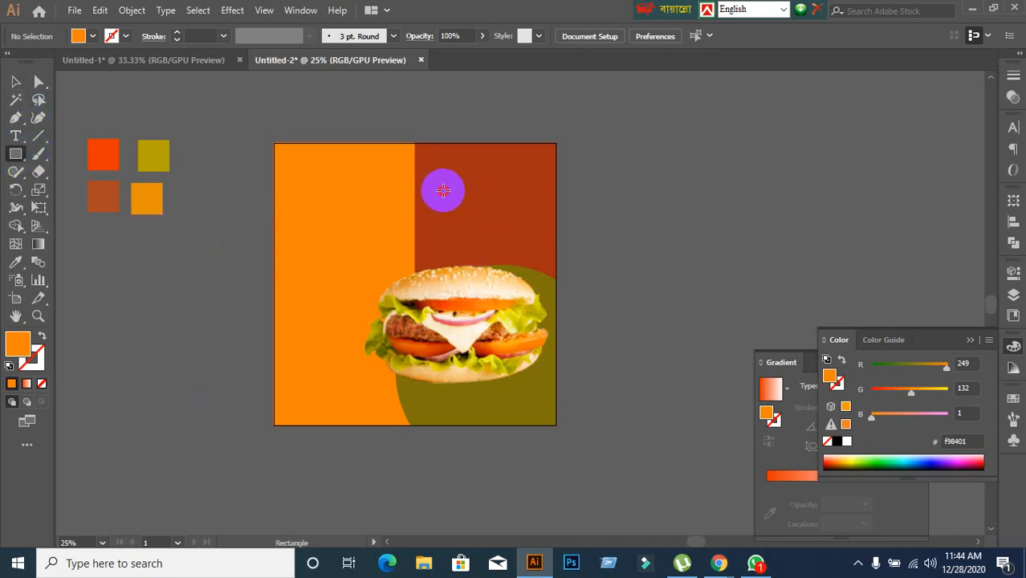
pyautogui.moveTo(442, 191); pyautogui.dragTo(533, 213)
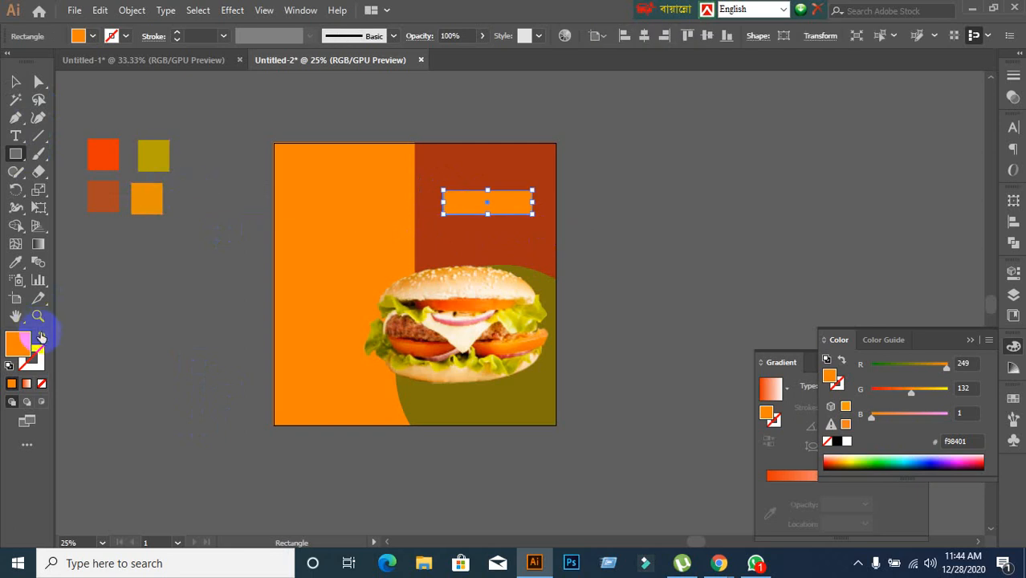
pyautogui.click(42, 336)
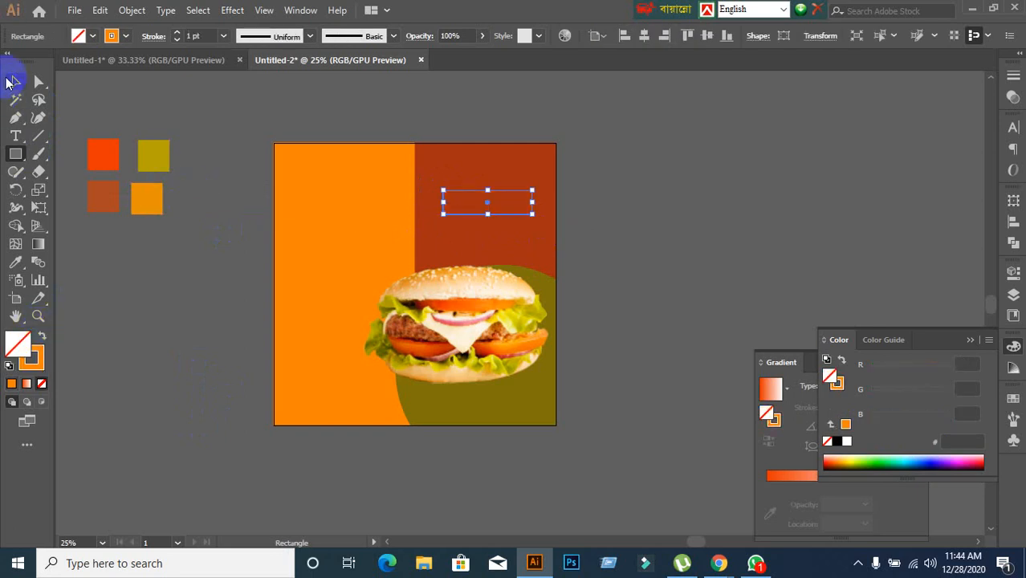
pyautogui.click(15, 81)
pyautogui.click(271, 451)
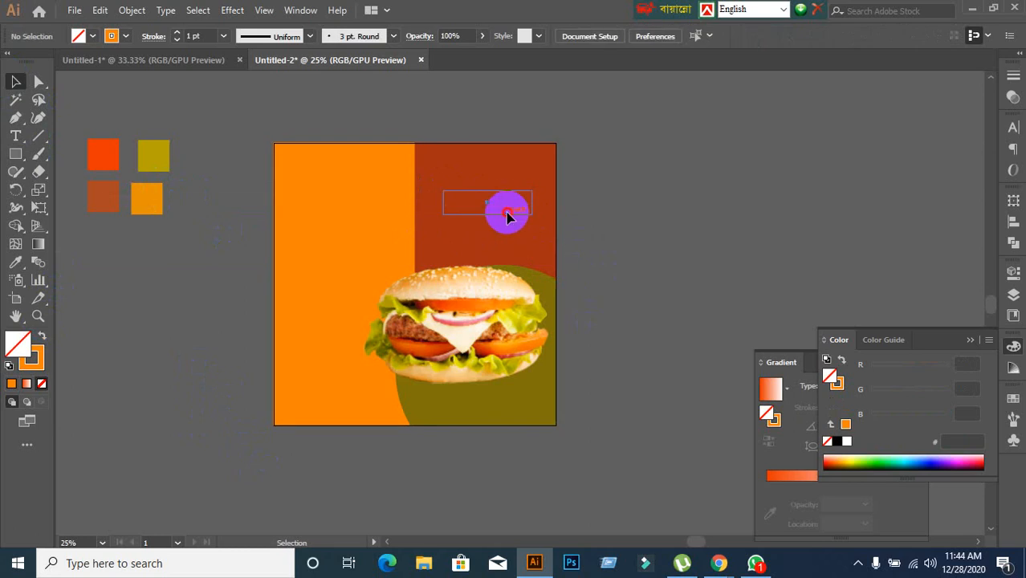
# Shift the outlined rectangle slightly up and set its stroke weight to 5 pt
pyautogui.moveTo(504, 213); pyautogui.dragTo(498, 200)
pyautogui.click(141, 363)
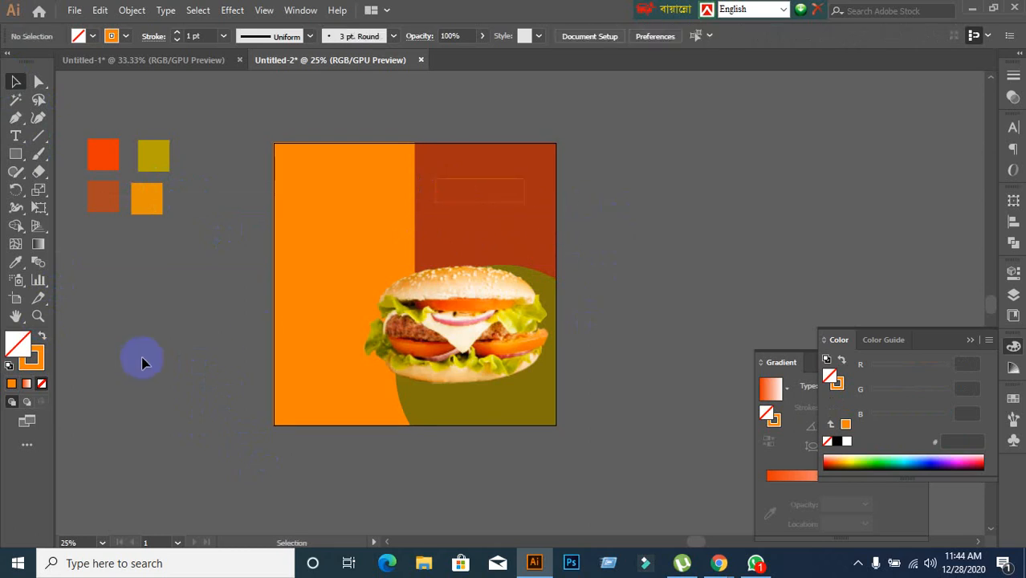
pyautogui.click(436, 200)
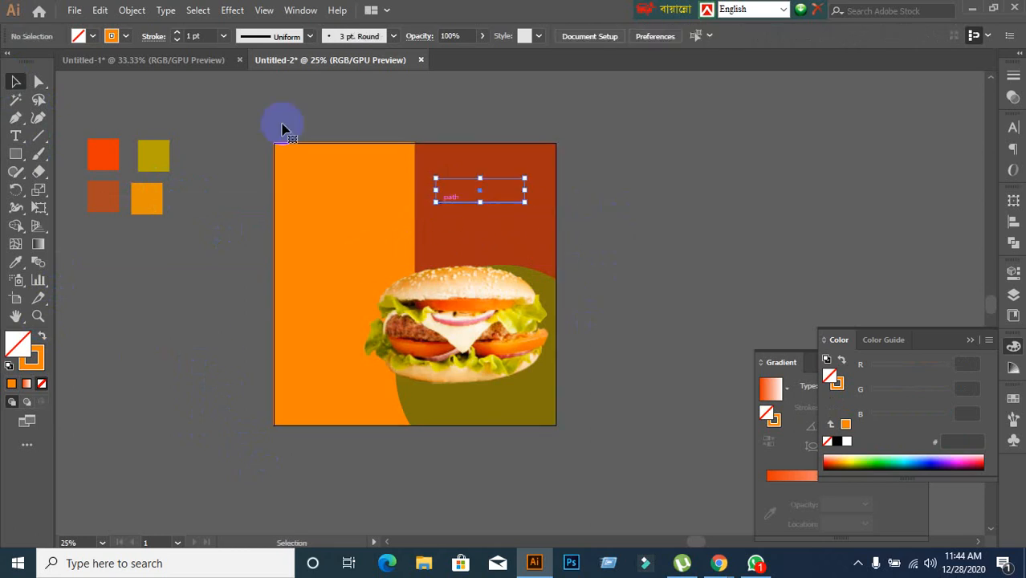
pyautogui.click(205, 33)
pyautogui.write('5')
pyautogui.click(236, 167)
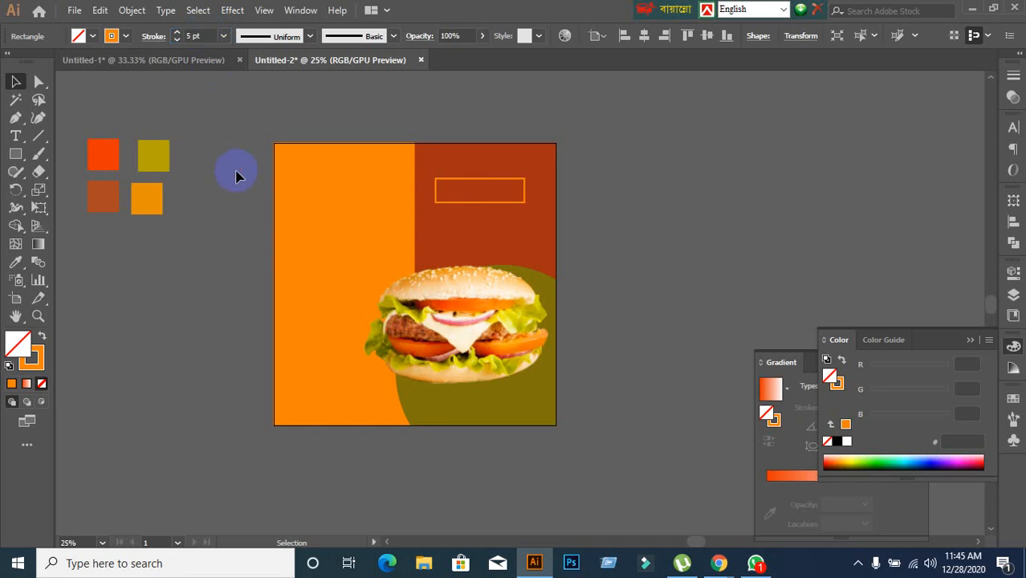
# Add the text "order now" beside the artboard, enlarge it to about 143 pt and bring it nearer the artboard
pyautogui.click(15, 136)
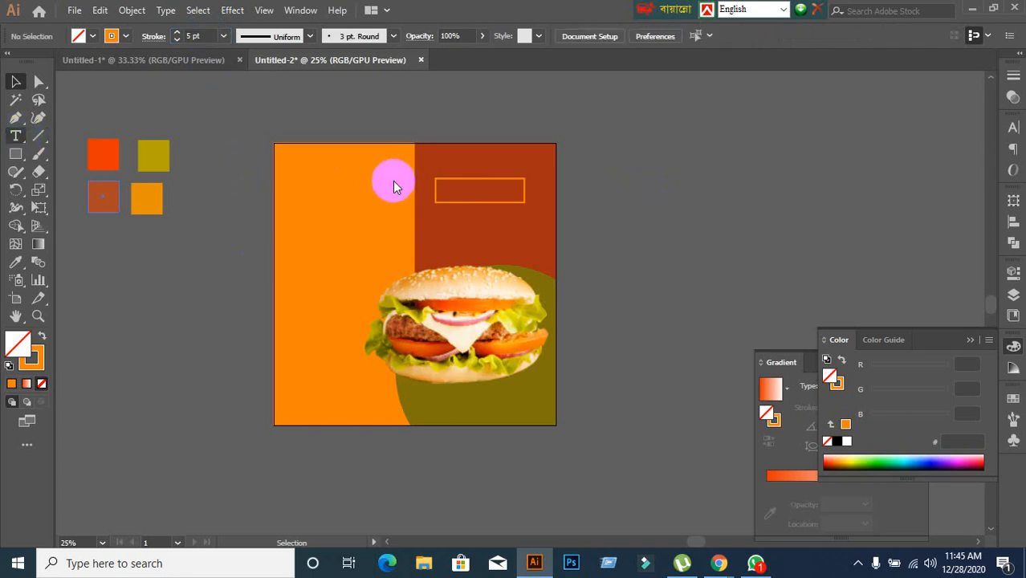
pyautogui.click(658, 188)
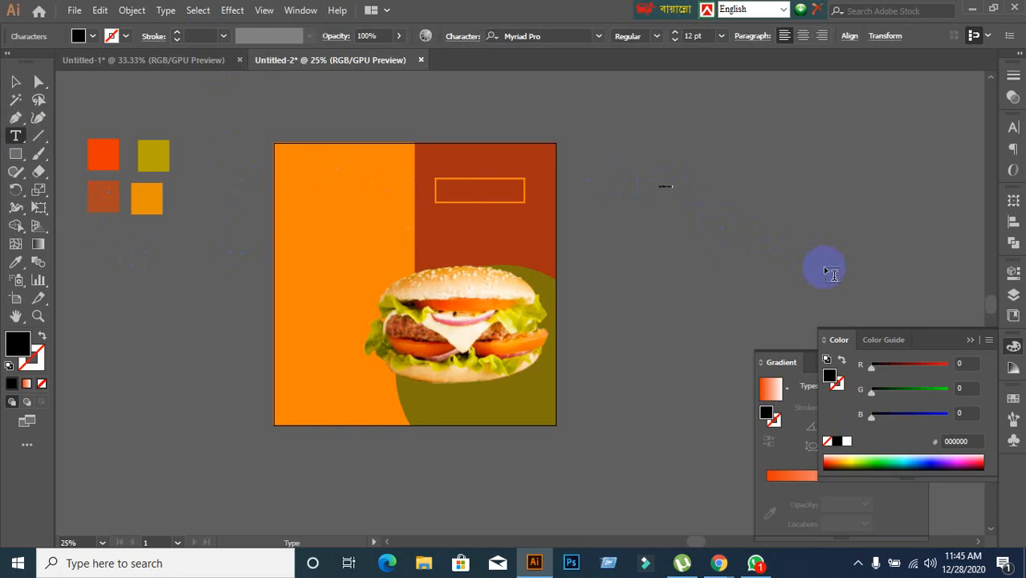
pyautogui.click(15, 81)
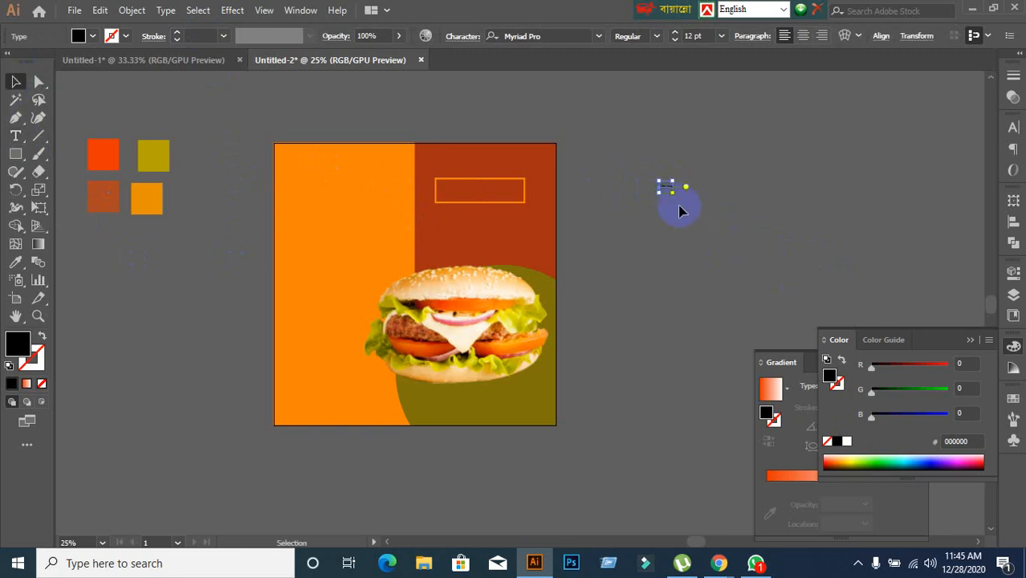
pyautogui.moveTo(672, 192); pyautogui.dragTo(758, 241)
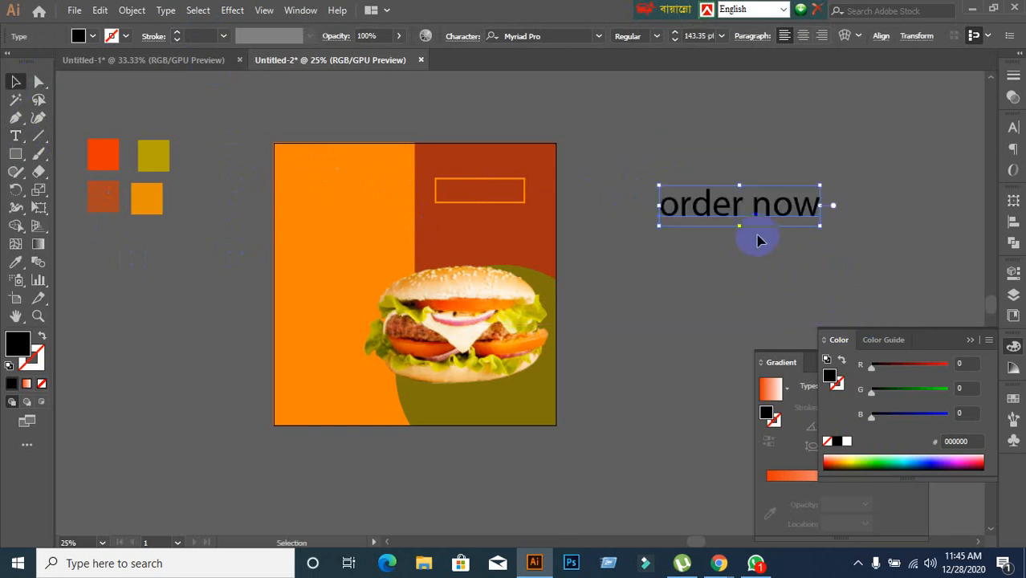
pyautogui.moveTo(728, 206); pyautogui.dragTo(666, 186)
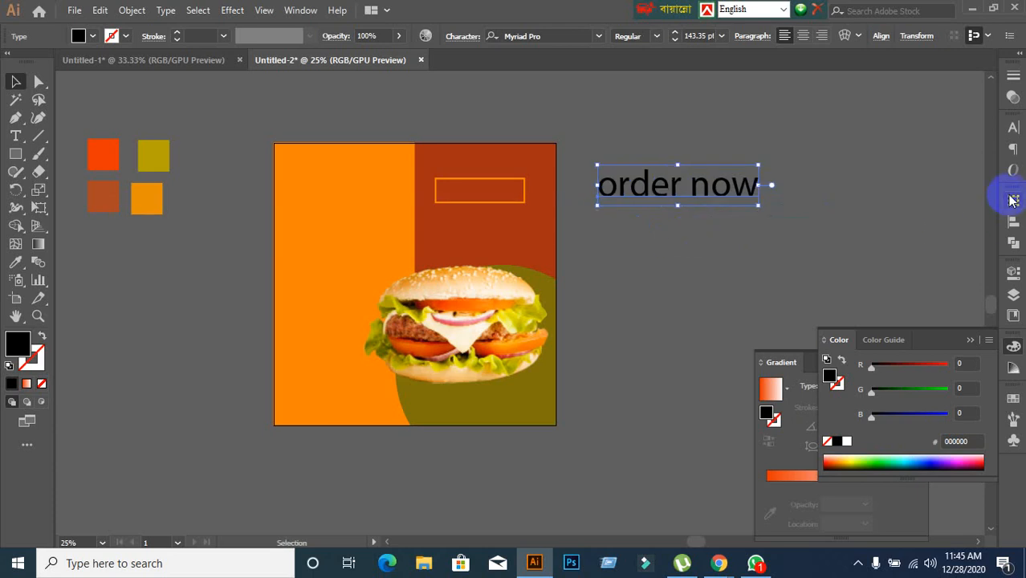
# Change the order now text to the Montserrat Thin font in all caps
pyautogui.click(1013, 129)
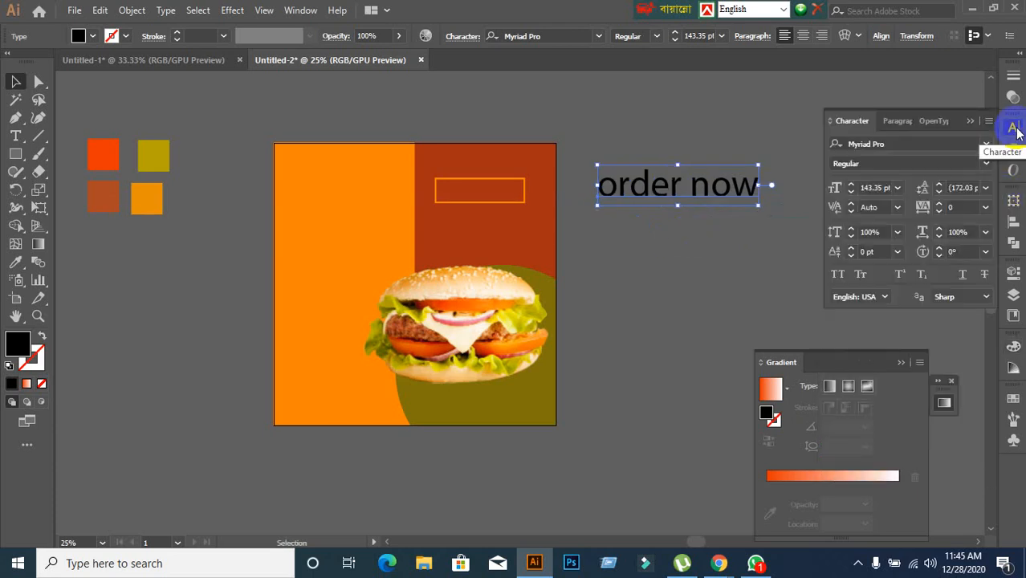
pyautogui.click(913, 144)
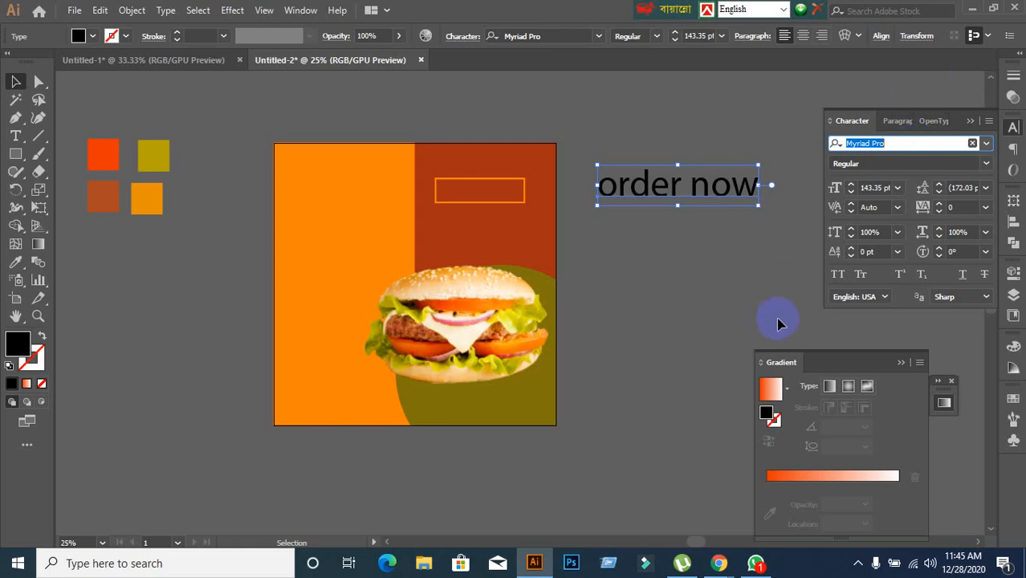
pyautogui.click(893, 143)
pyautogui.moveTo(897, 143); pyautogui.dragTo(780, 165)
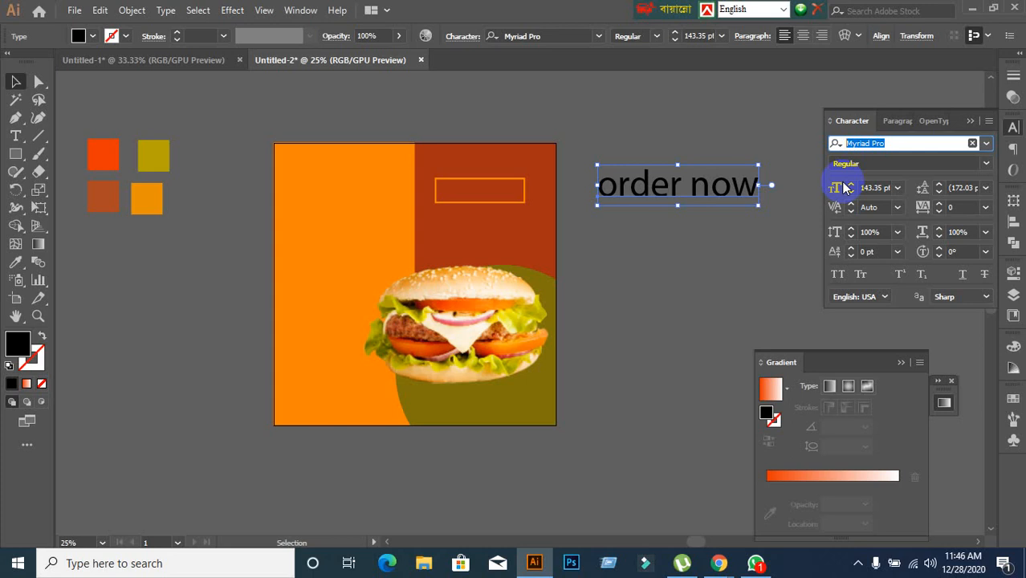
pyautogui.write('mi')
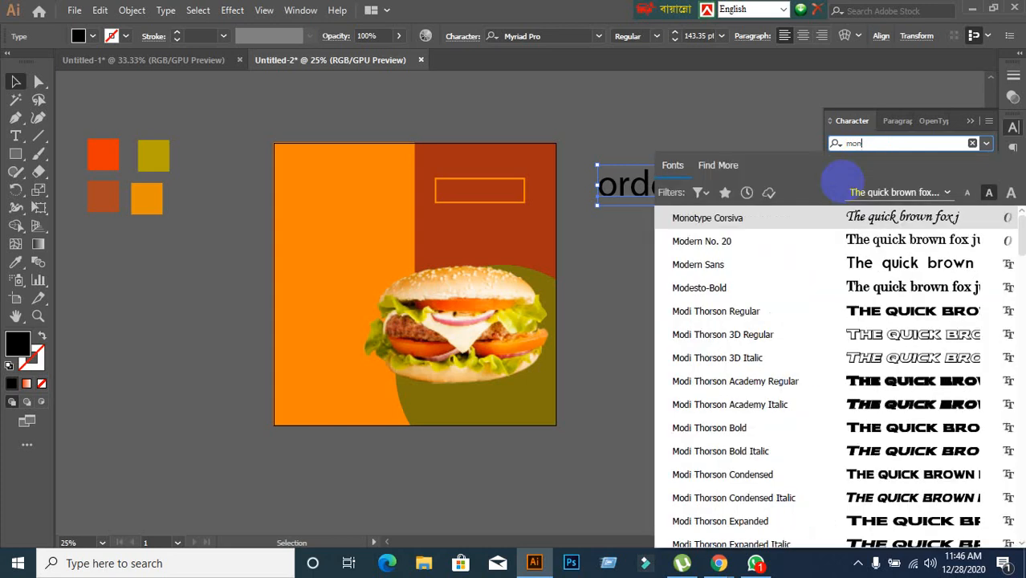
pyautogui.write('n')
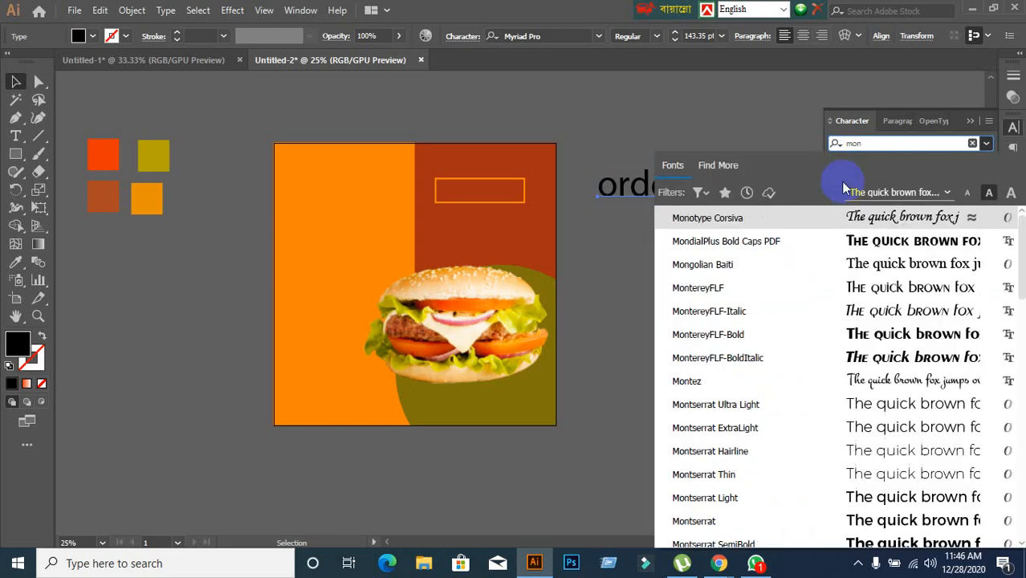
pyautogui.click(676, 479)
pyautogui.click(837, 273)
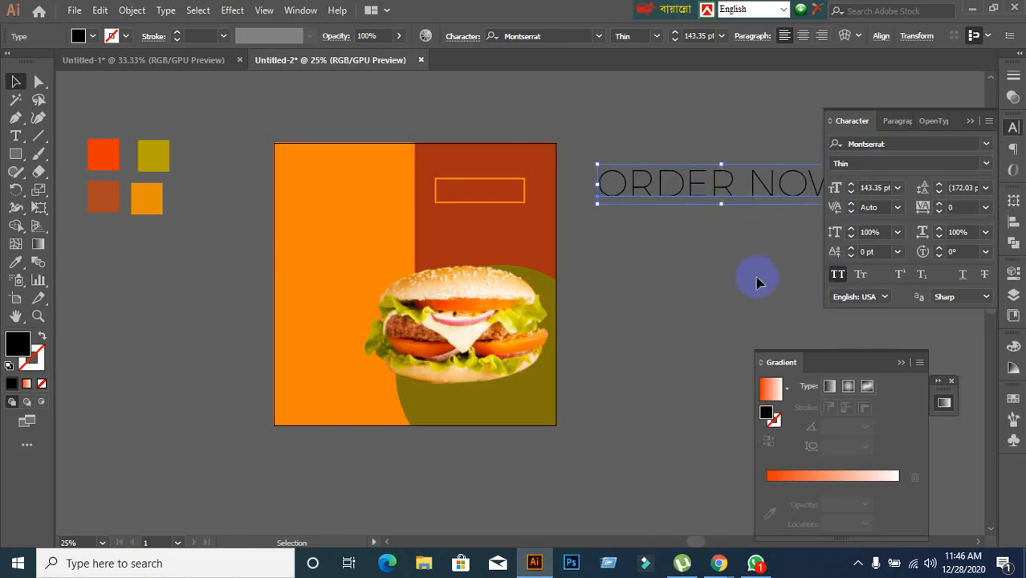
# Reduce the ORDER NOW text's font size, trying 10 and 20 pt before settling on 30 pt
pyautogui.click(873, 187)
pyautogui.scroll(-5, 874, 186)
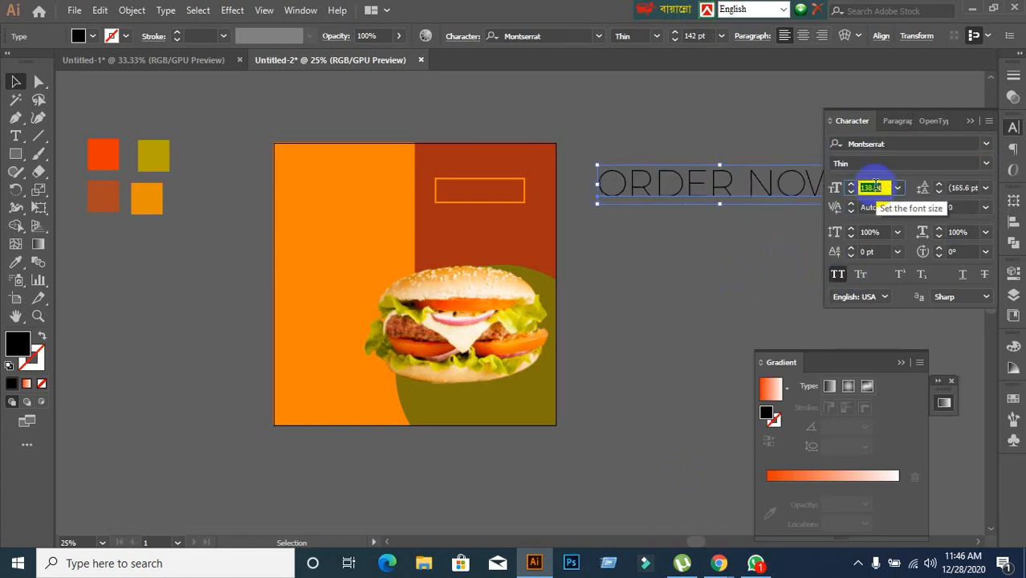
pyautogui.scroll(-6, 874, 186)
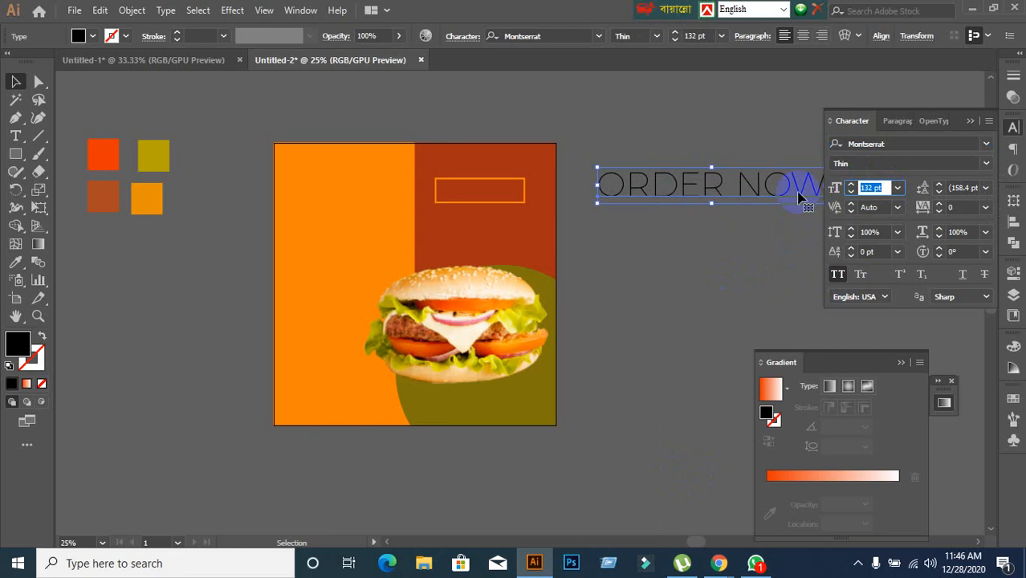
pyautogui.write('10')
pyautogui.press('Return')
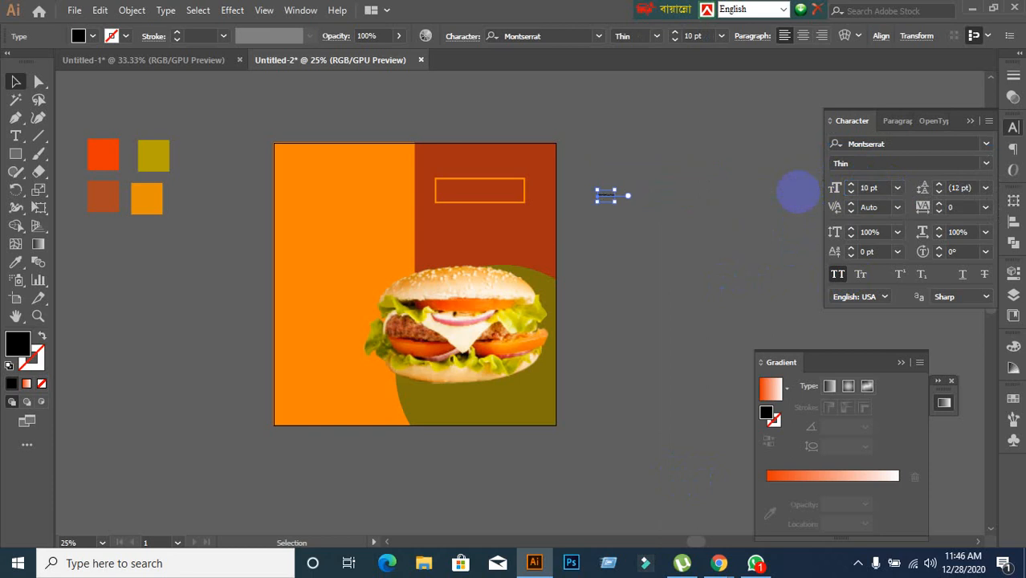
pyautogui.click(877, 191)
pyautogui.write('2')
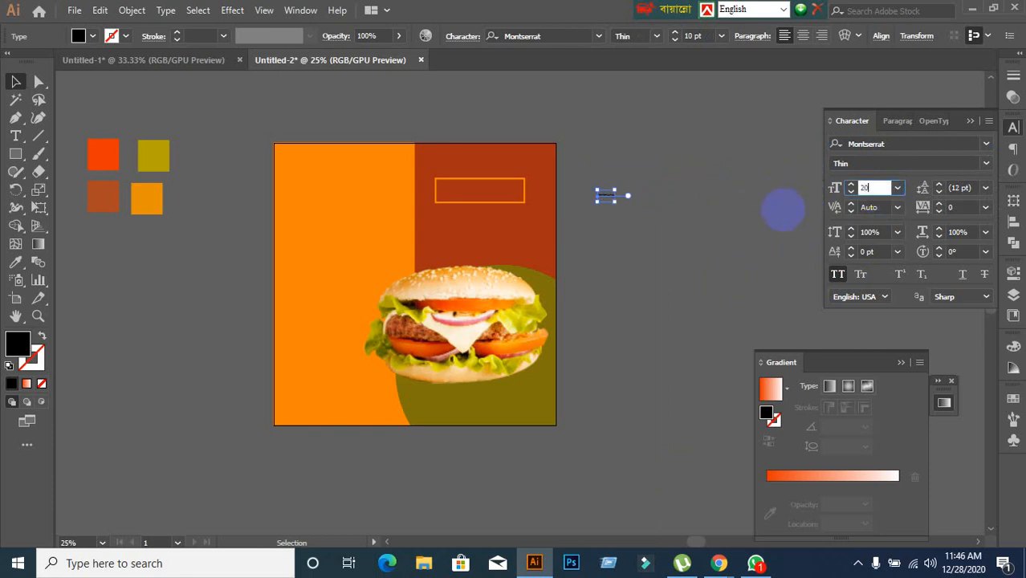
pyautogui.write('0')
pyautogui.press('Return')
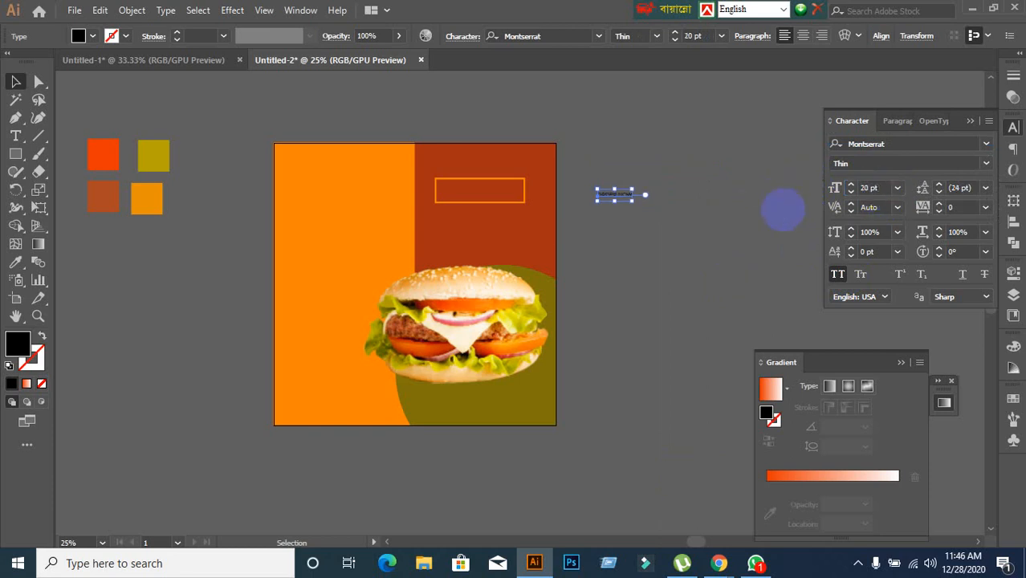
pyautogui.click(879, 188)
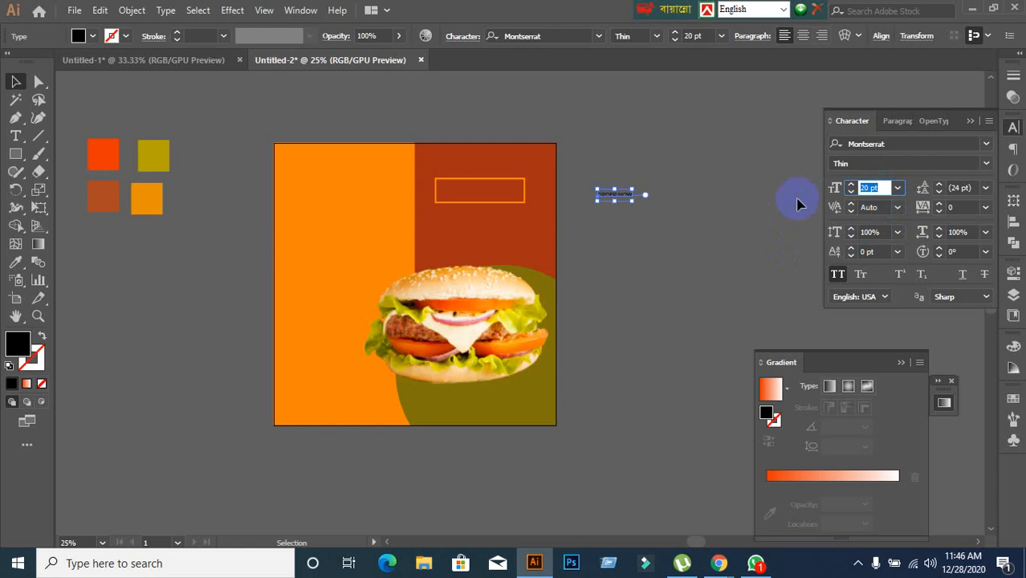
pyautogui.write('30')
pyautogui.press('Return')
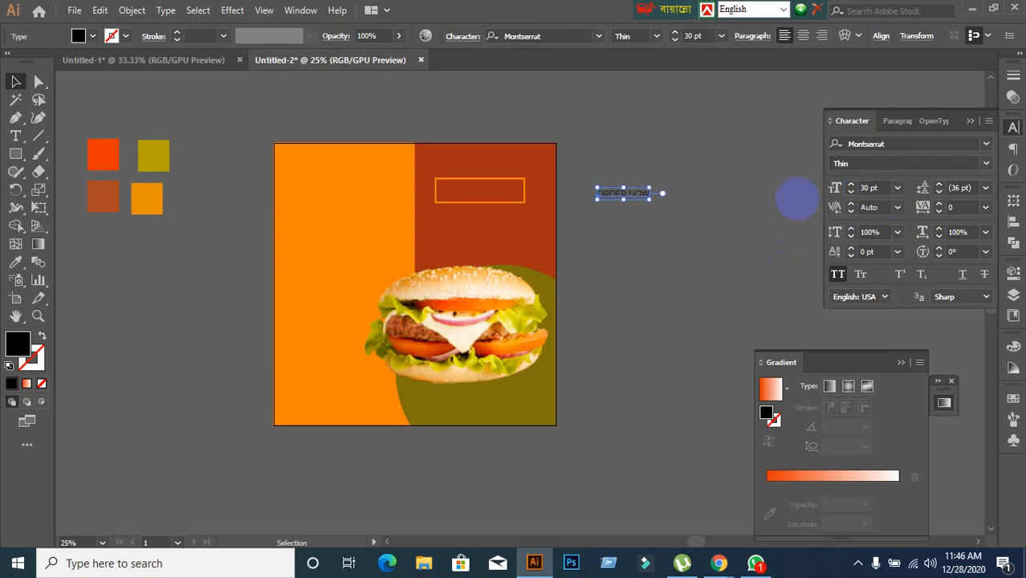
pyautogui.click(622, 238)
# Move the ORDER NOW text against the artboard's edge and recolour its fill white
pyautogui.scroll(1, 618, 238)
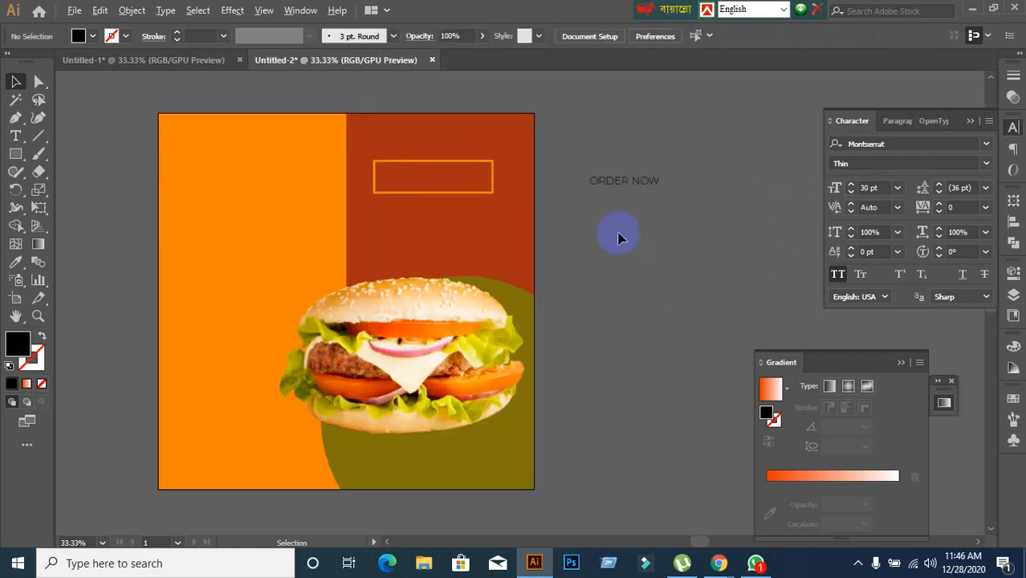
pyautogui.moveTo(616, 189); pyautogui.dragTo(564, 187)
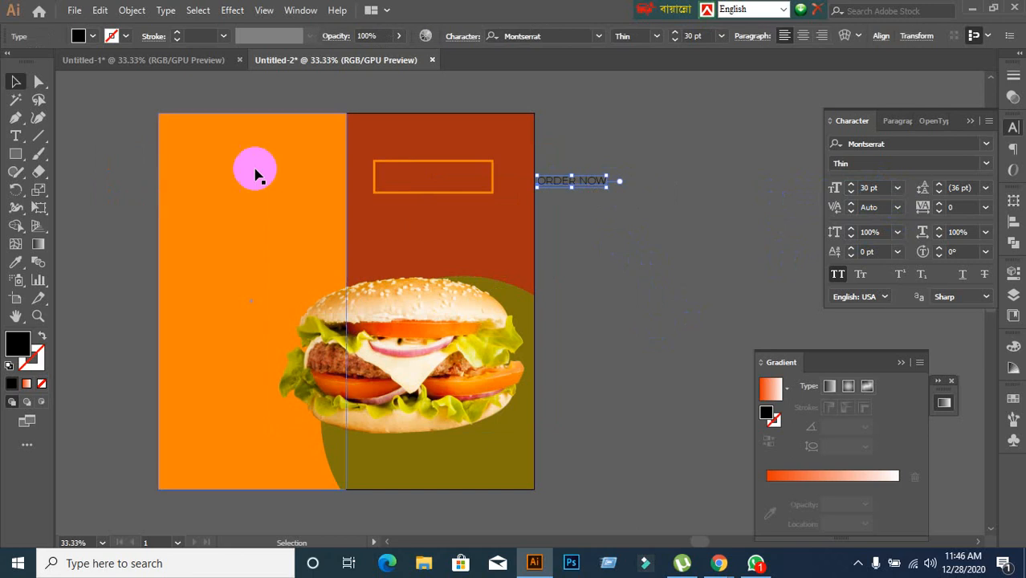
pyautogui.click(93, 36)
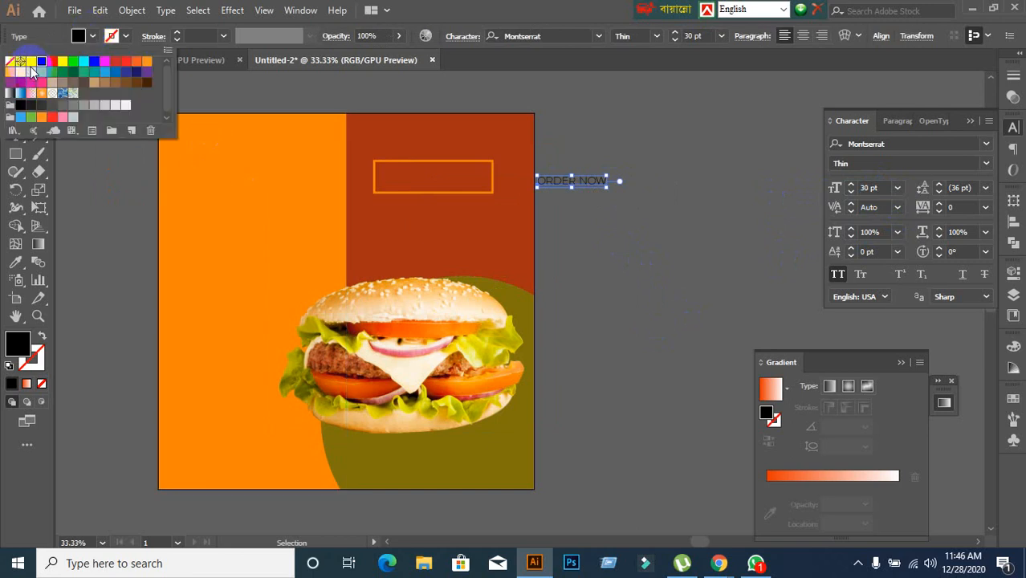
pyautogui.click(31, 61)
pyautogui.click(245, 213)
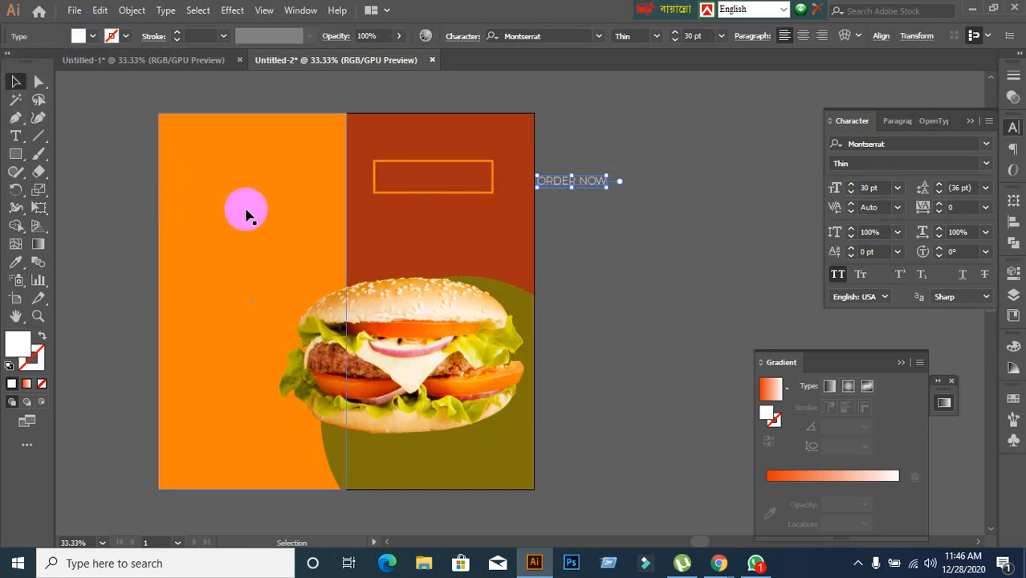
pyautogui.click(618, 287)
# Place the ORDER NOW text inside the orange outlined rectangle and enlarge it to about 36 pt
pyautogui.moveTo(437, 185); pyautogui.dragTo(435, 182)
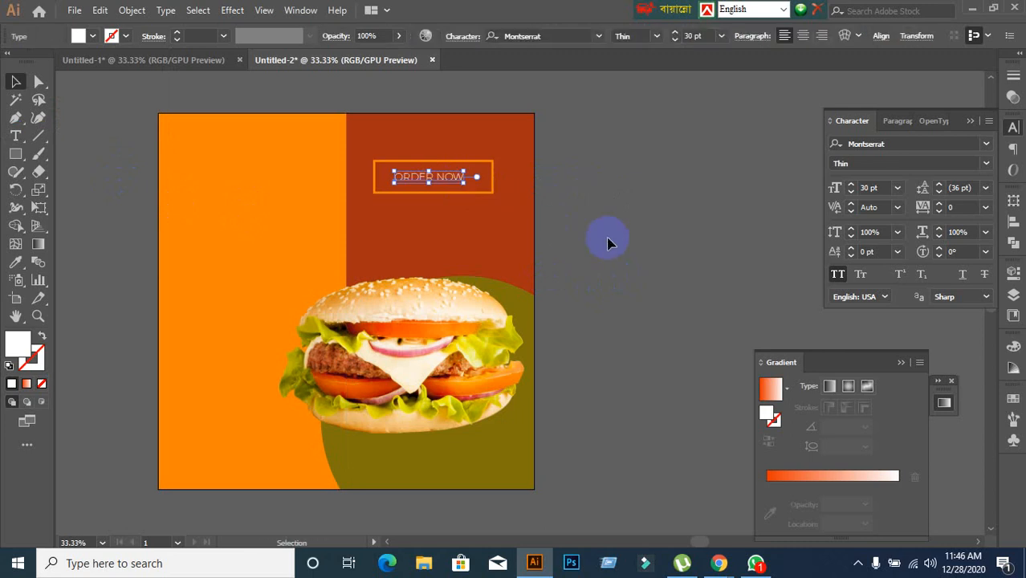
pyautogui.scroll(1, 516, 196)
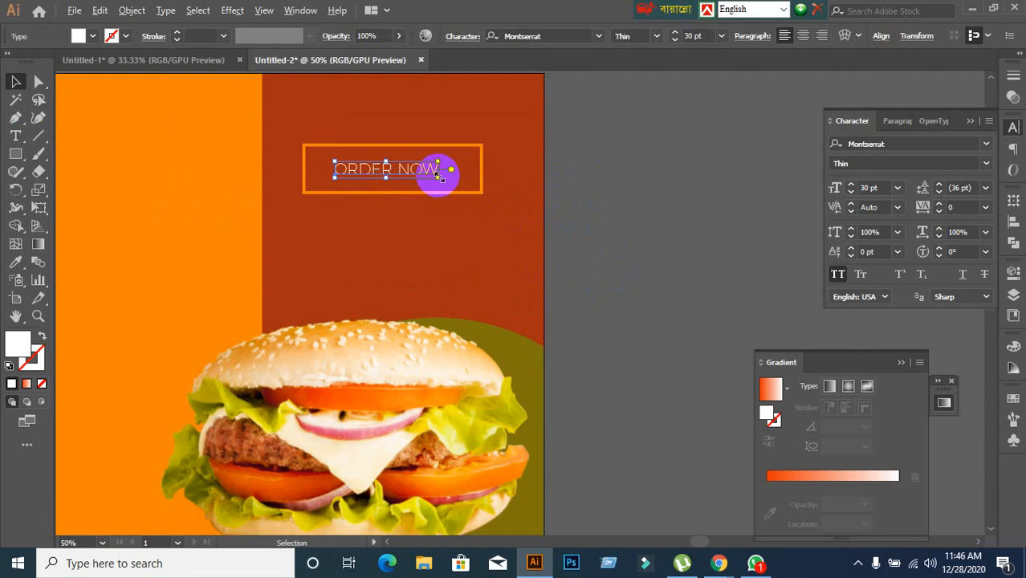
pyautogui.moveTo(437, 172); pyautogui.dragTo(451, 182)
pyautogui.click(611, 192)
# Change the ORDER NOW text's Montserrat weight to Regular
pyautogui.click(411, 186)
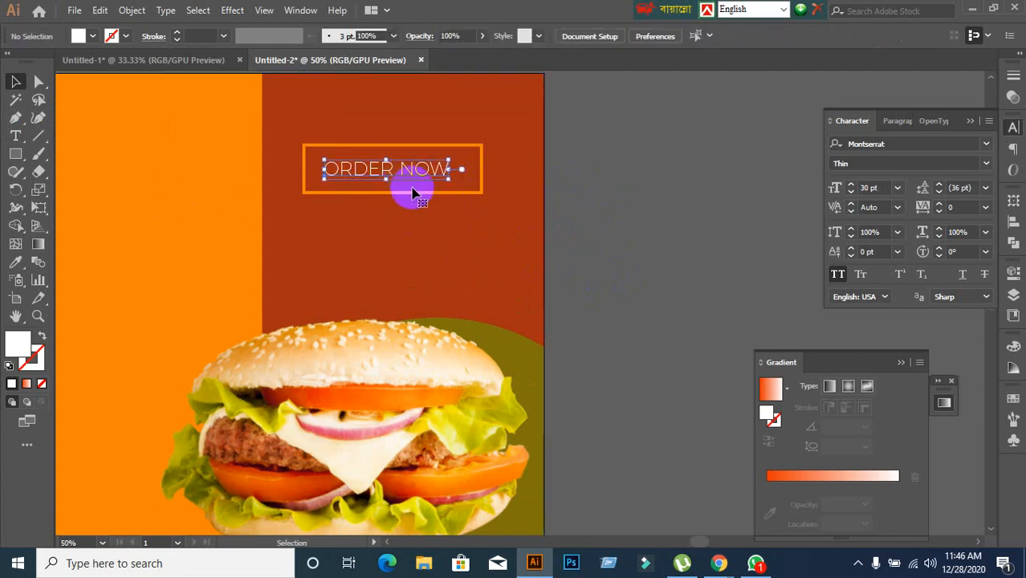
pyautogui.keyDown('shift'); pyautogui.click(413, 193); pyautogui.keyUp('shift')
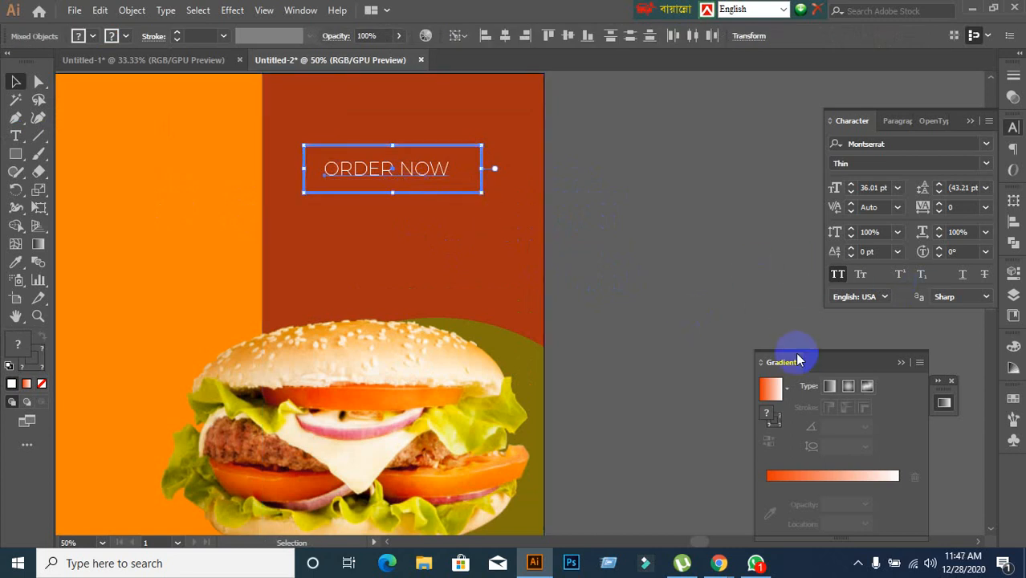
pyautogui.click(710, 287)
pyautogui.click(423, 178)
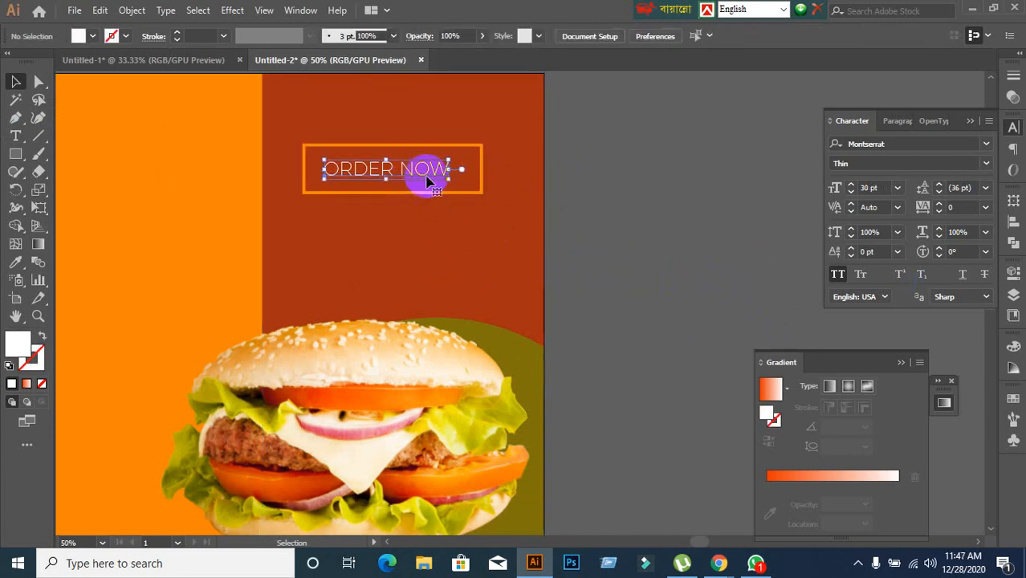
pyautogui.click(984, 165)
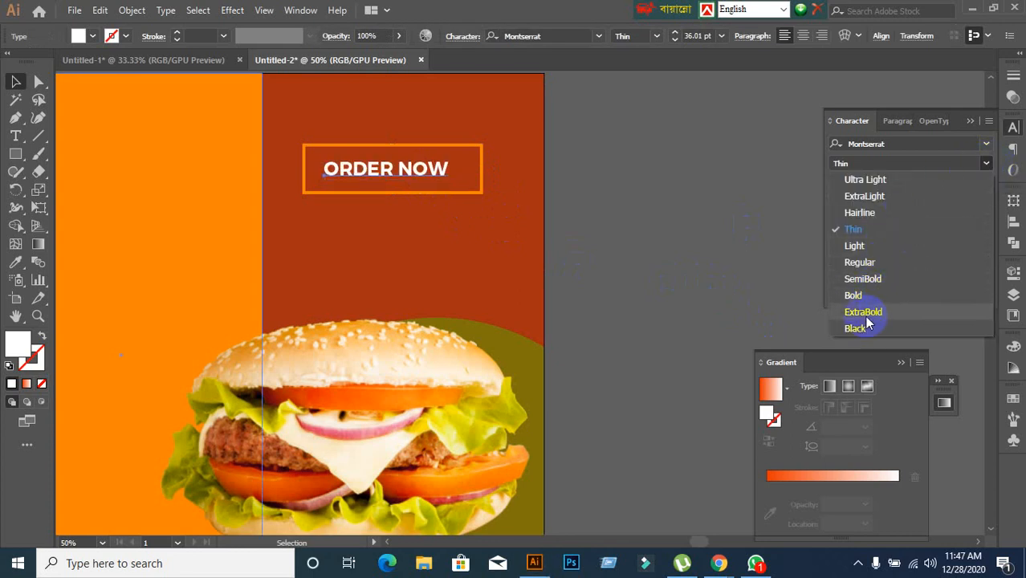
pyautogui.click(871, 265)
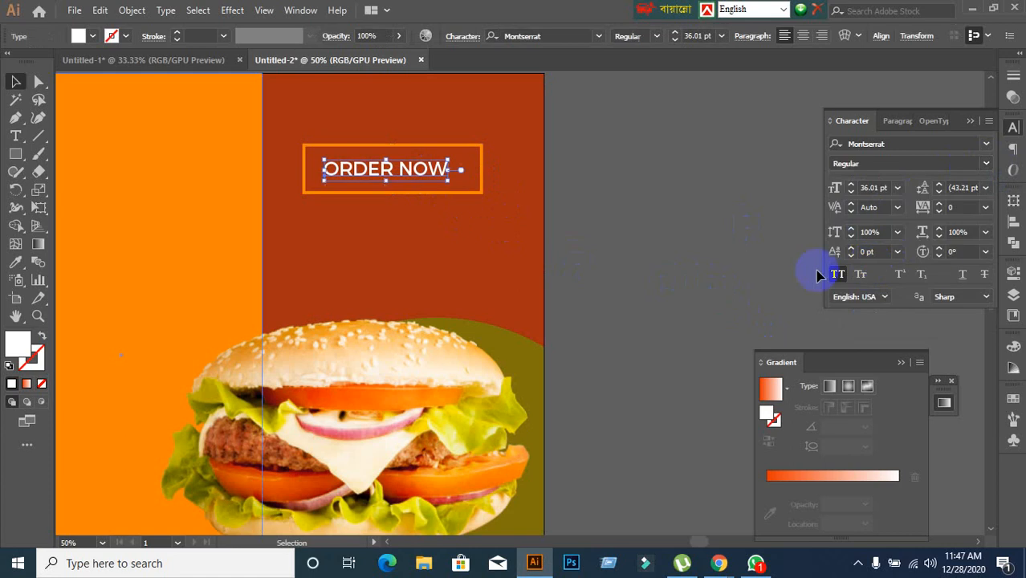
pyautogui.click(682, 268)
# Centre the ORDER NOW text vertically and horizontally within the orange outlined rectangle, using the rectangle as the key object
pyautogui.hotkey('ctrl', '-')
pyautogui.scroll(1, 474, 189)
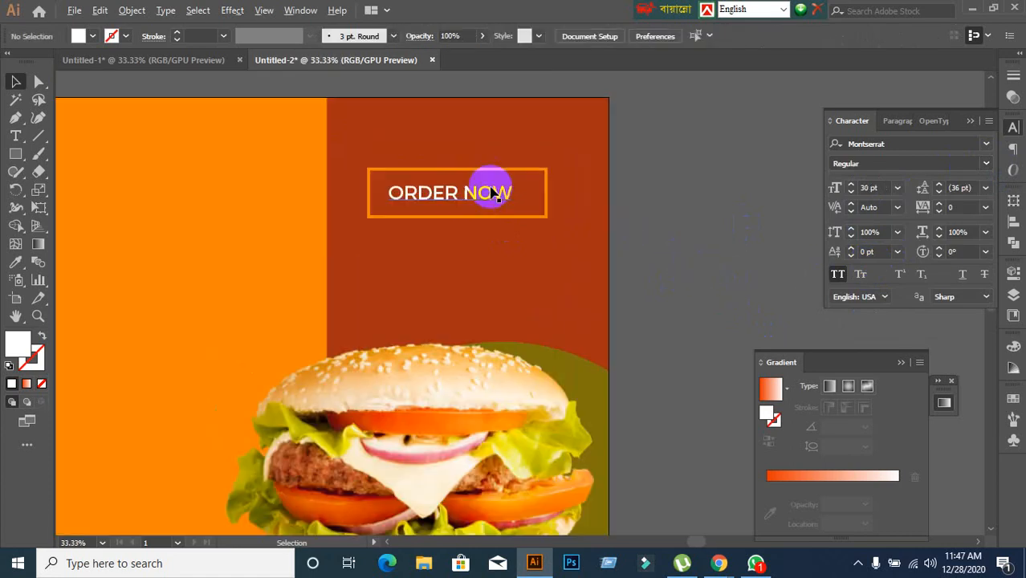
pyautogui.click(465, 201)
pyautogui.keyDown('shift'); pyautogui.click(526, 217); pyautogui.keyUp('shift')
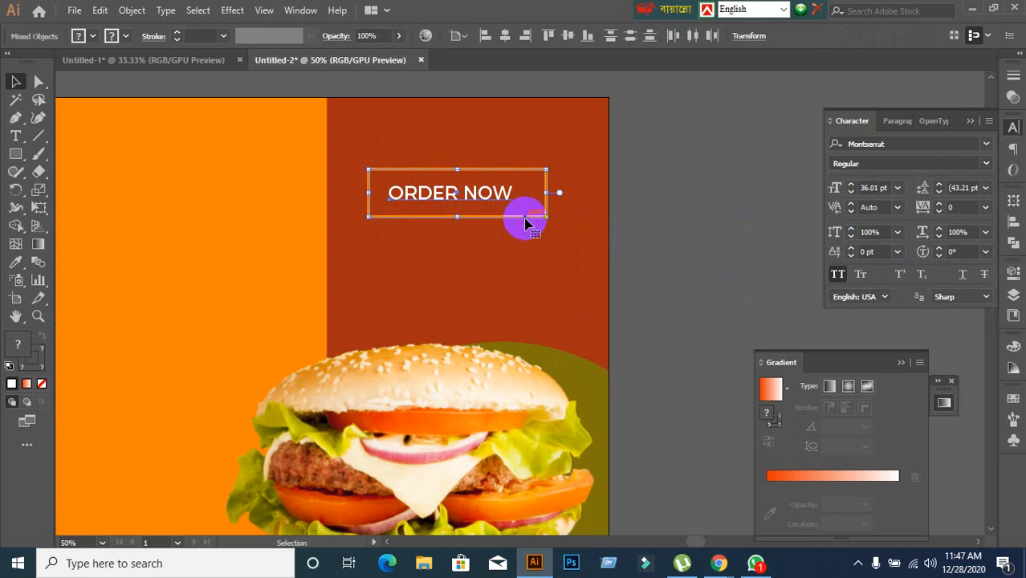
pyautogui.click(525, 217)
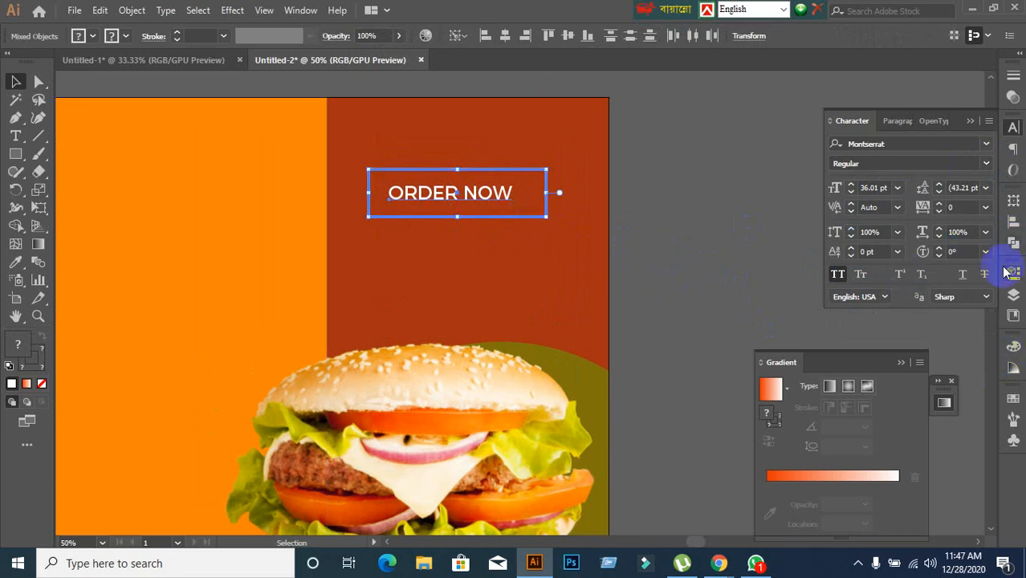
pyautogui.click(1013, 222)
pyautogui.click(958, 234)
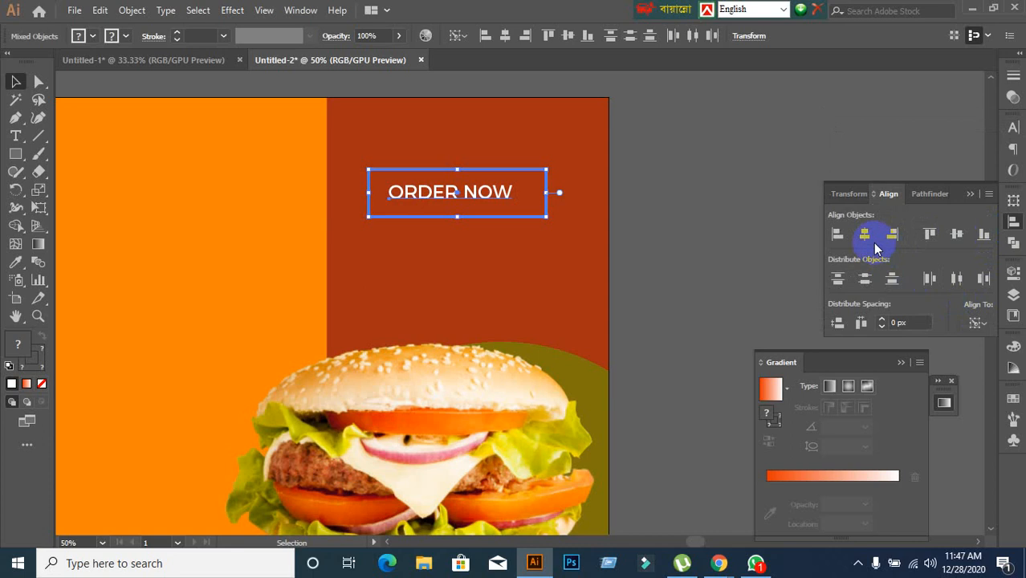
pyautogui.click(865, 234)
pyautogui.click(678, 220)
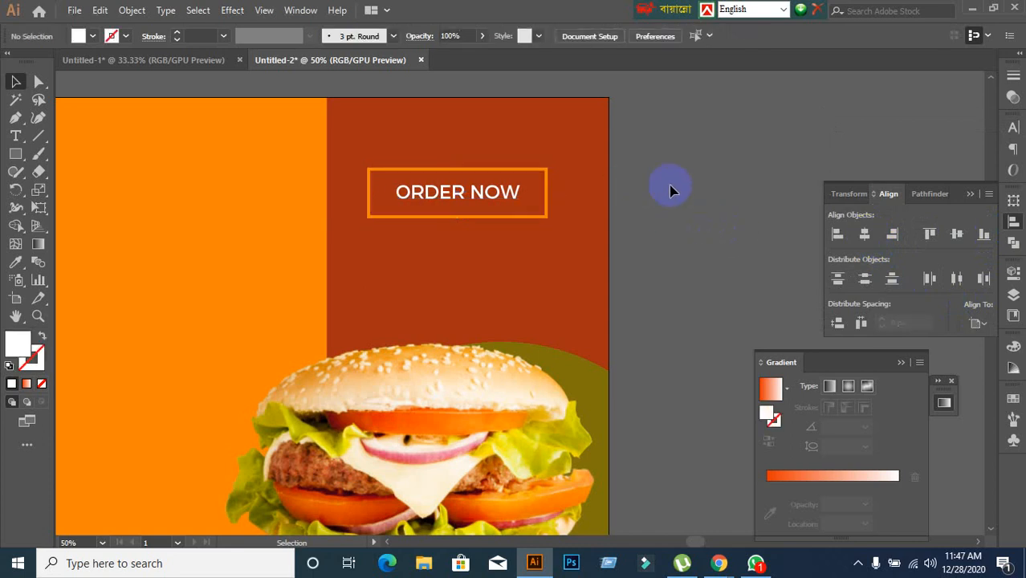
# Add the point text SPECIAL OFFER in the upper part of the orange background area
pyautogui.scroll(-1, 669, 188)
pyautogui.moveTo(374, 300); pyautogui.dragTo(456, 261)
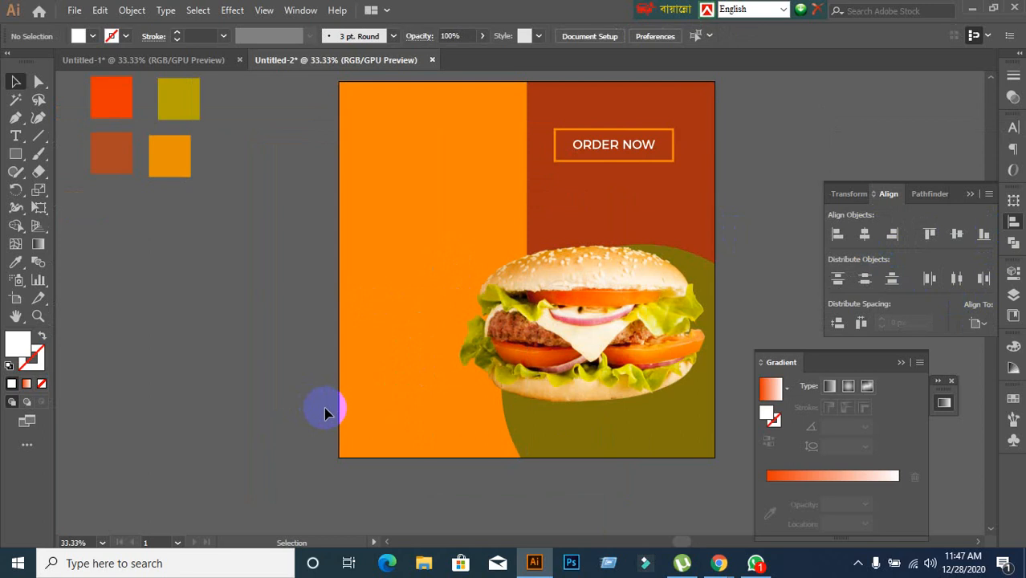
pyautogui.click(16, 135)
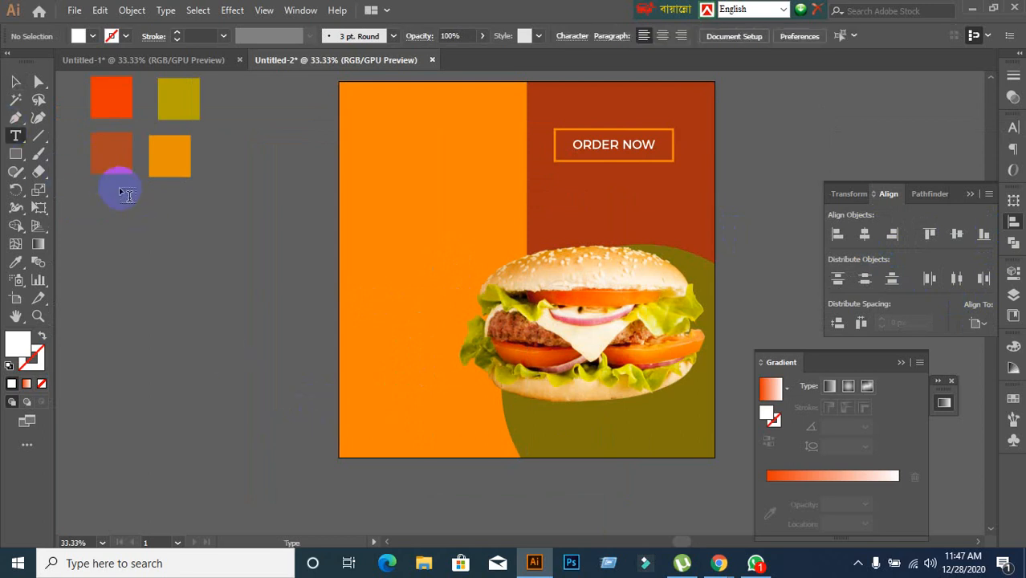
pyautogui.click(371, 141)
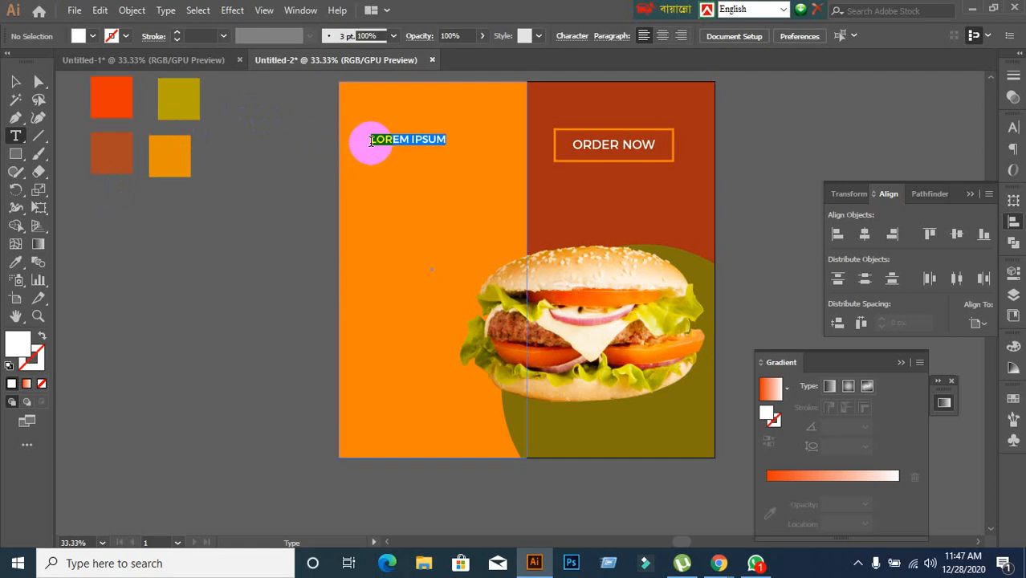
pyautogui.write('SP')
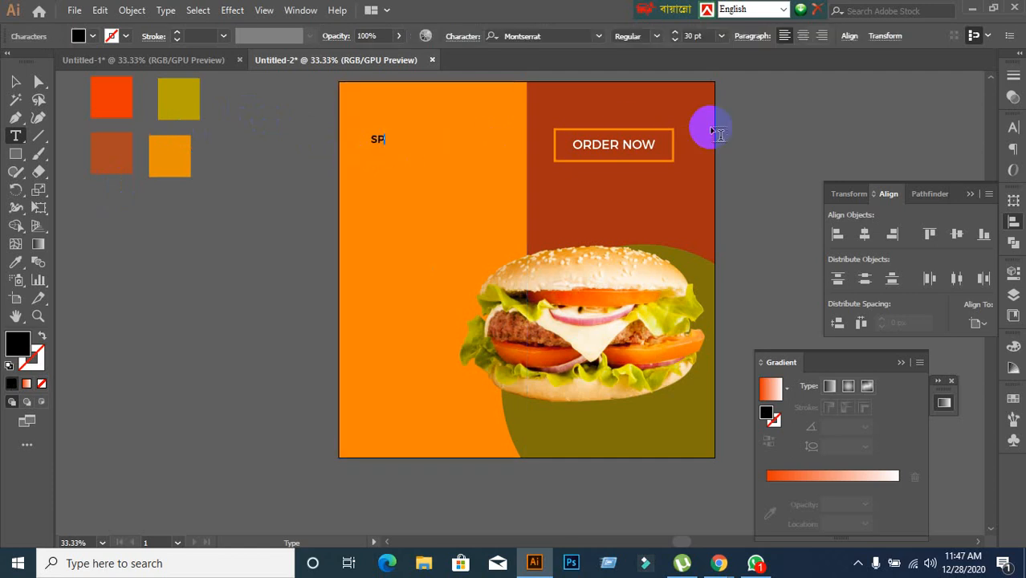
pyautogui.write('ECIAL OFFER')
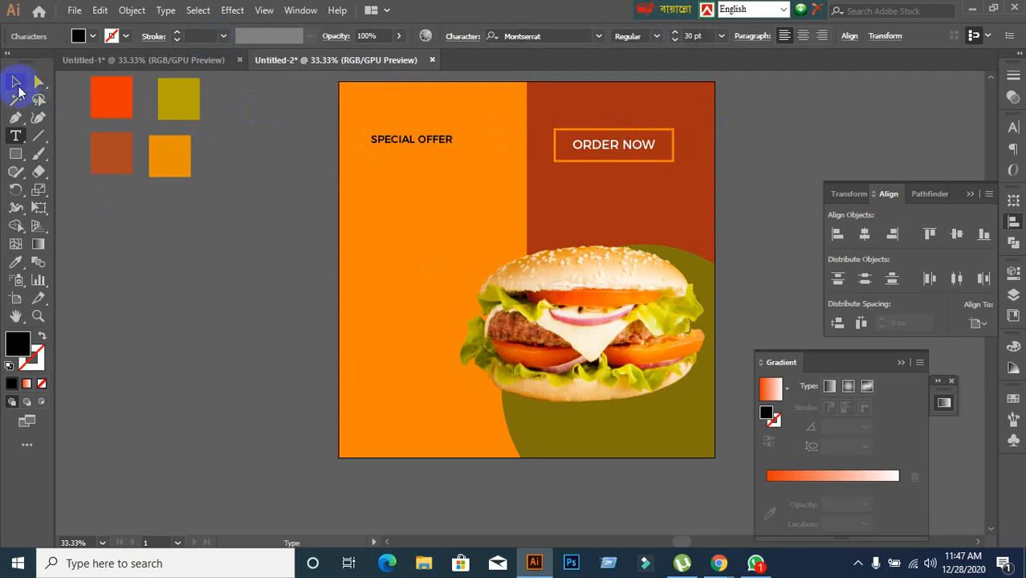
# Break the SPECIAL OFFER text into two lines, with OFFER below SPECIAL
pyautogui.click(15, 82)
pyautogui.click(415, 144)
pyautogui.doubleClick(417, 140)
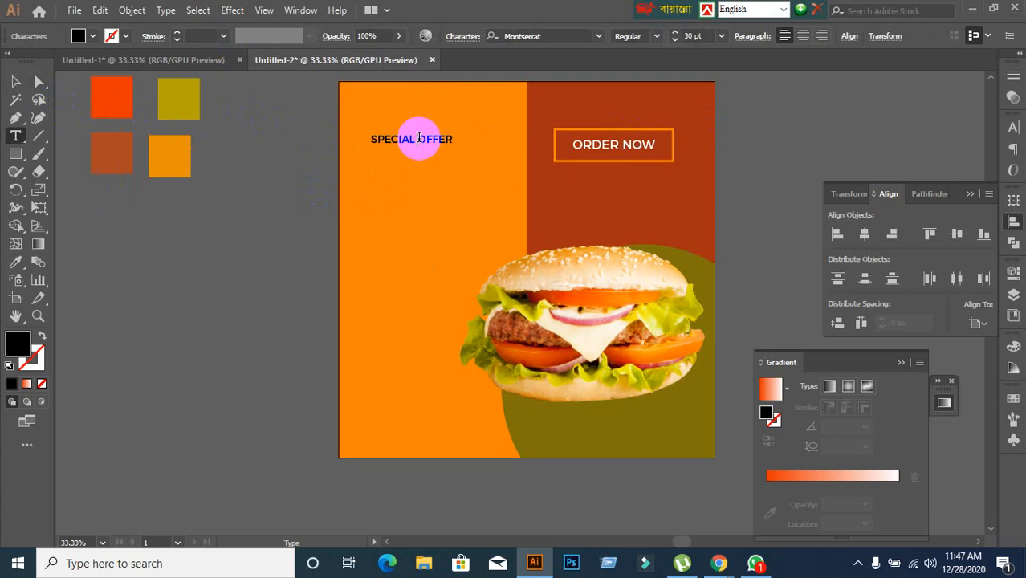
pyautogui.press('Return')
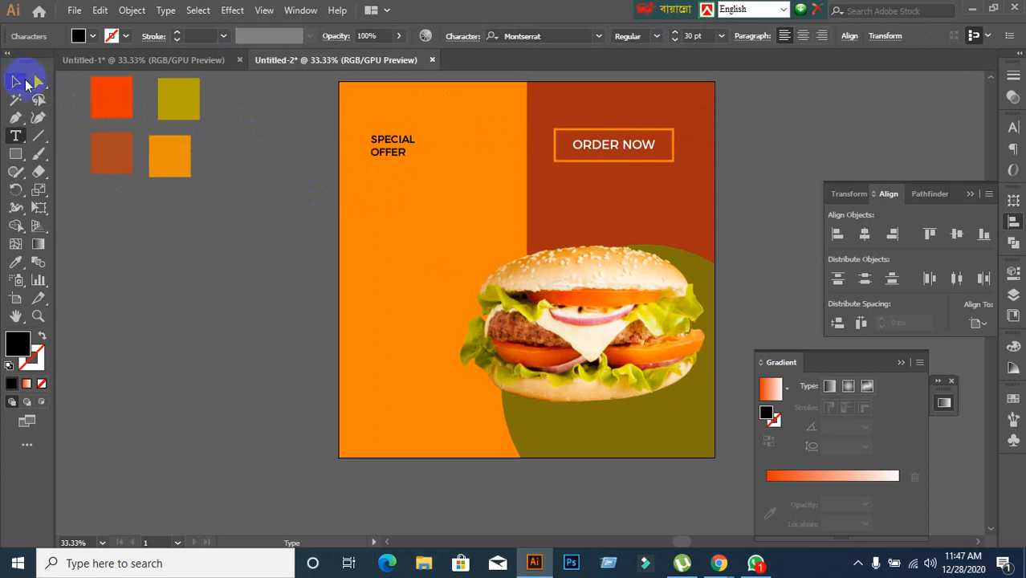
pyautogui.click(21, 80)
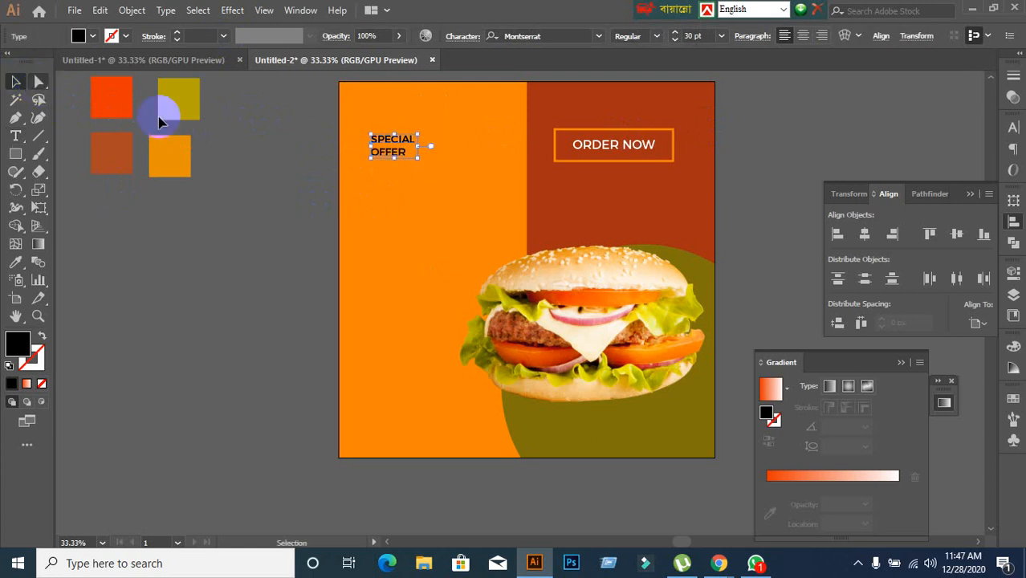
# Enlarge the SPECIAL OFFER text to 100 pt and shift it slightly toward the artboard's left edge
pyautogui.click(1010, 135)
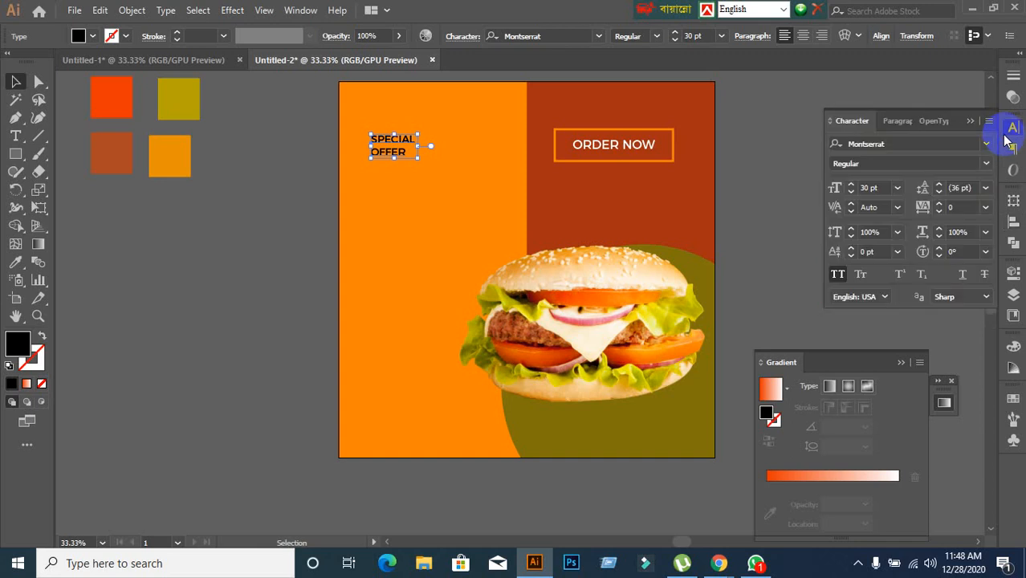
pyautogui.click(875, 188)
pyautogui.press('Up')
pyautogui.press('Up')
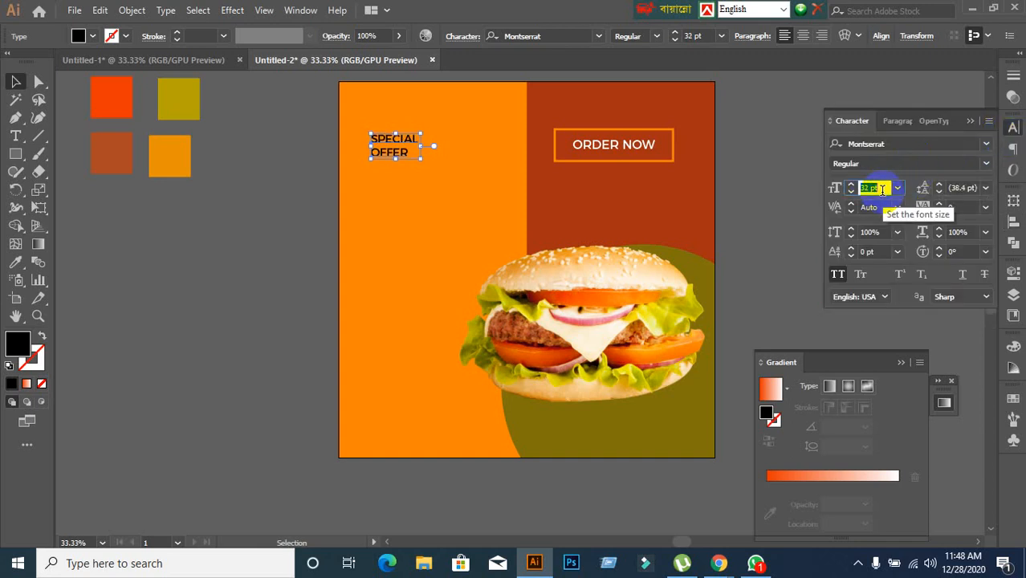
pyautogui.press('Up')
pyautogui.press('Up')
pyautogui.press('Up')
pyautogui.press('Up')
pyautogui.press('Up')
pyautogui.press('Up')
pyautogui.press('Up')
pyautogui.press('Up')
pyautogui.press('Up')
pyautogui.press('Up')
pyautogui.press('Up')
pyautogui.press('Up')
pyautogui.press('Up')
pyautogui.press('Up')
pyautogui.press('Up')
pyautogui.press('Up')
pyautogui.press('Up')
pyautogui.press('Up')
pyautogui.press('Up')
pyautogui.press('Up')
pyautogui.press('Up')
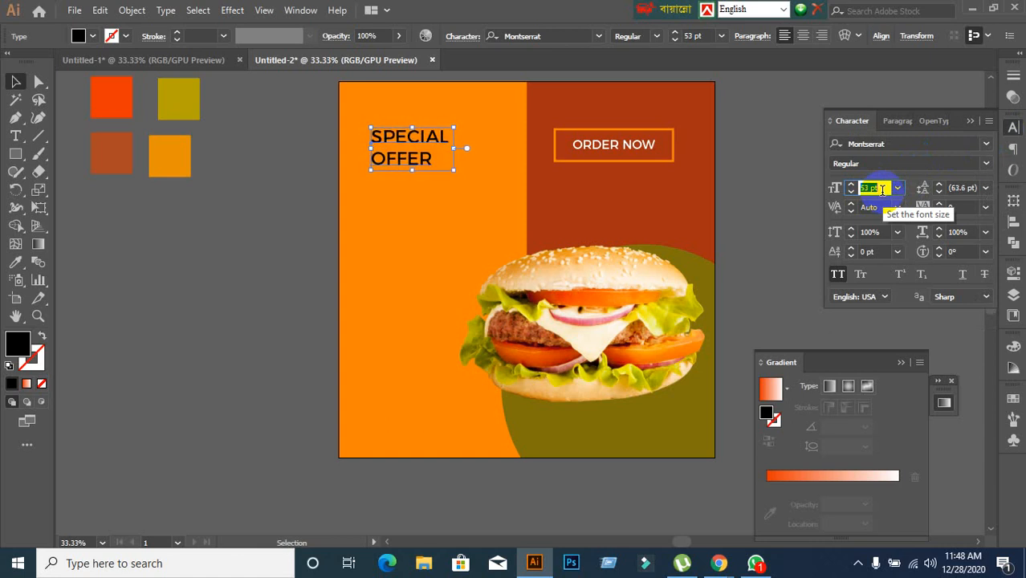
pyautogui.press('Up')
pyautogui.press('Up')
pyautogui.press('Up')
pyautogui.press('Up')
pyautogui.press('Up')
pyautogui.press('Up')
pyautogui.press('Up')
pyautogui.press('Up')
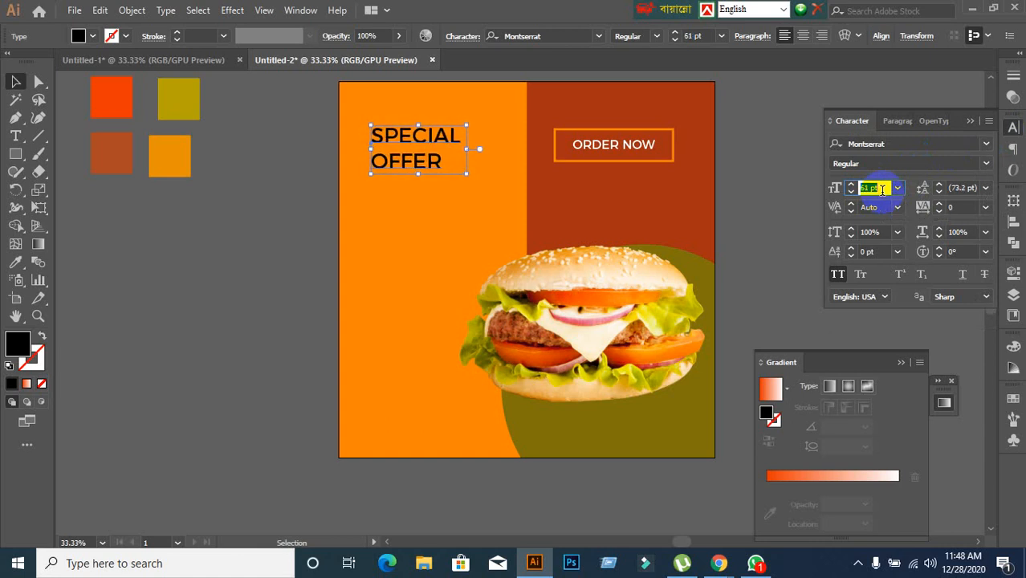
pyautogui.write('100')
pyautogui.press('Return')
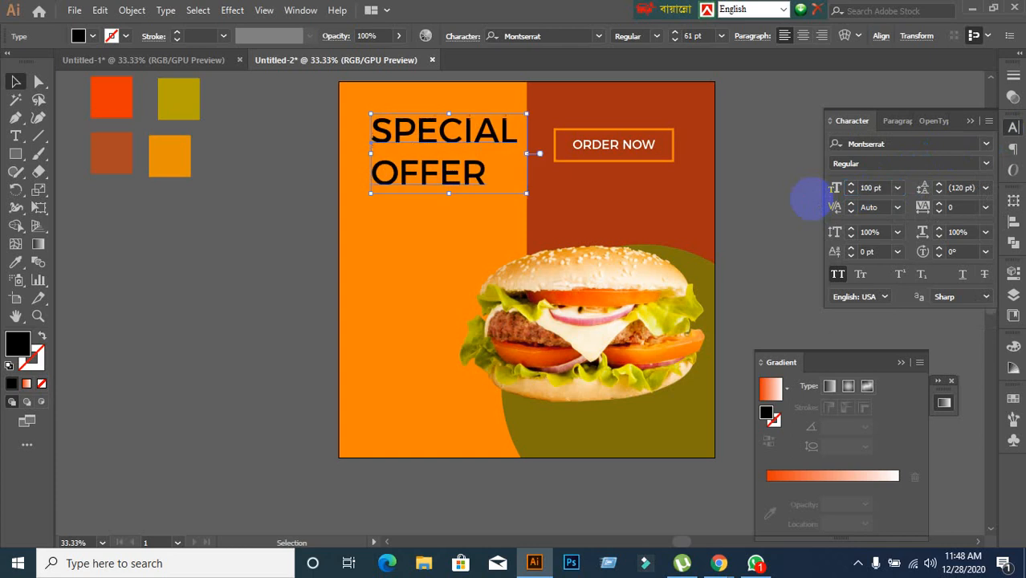
pyautogui.click(406, 224)
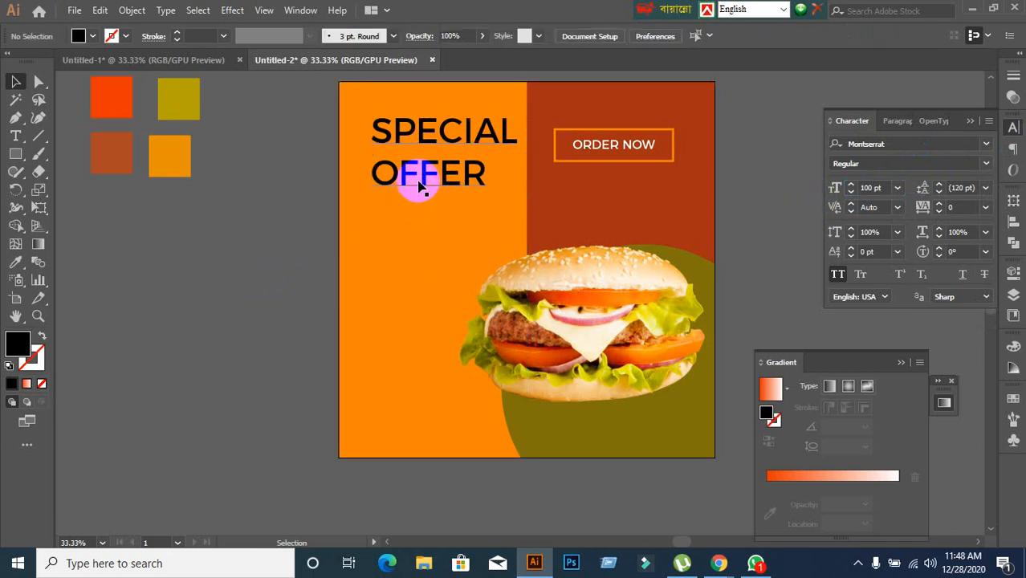
pyautogui.moveTo(418, 186); pyautogui.dragTo(403, 186)
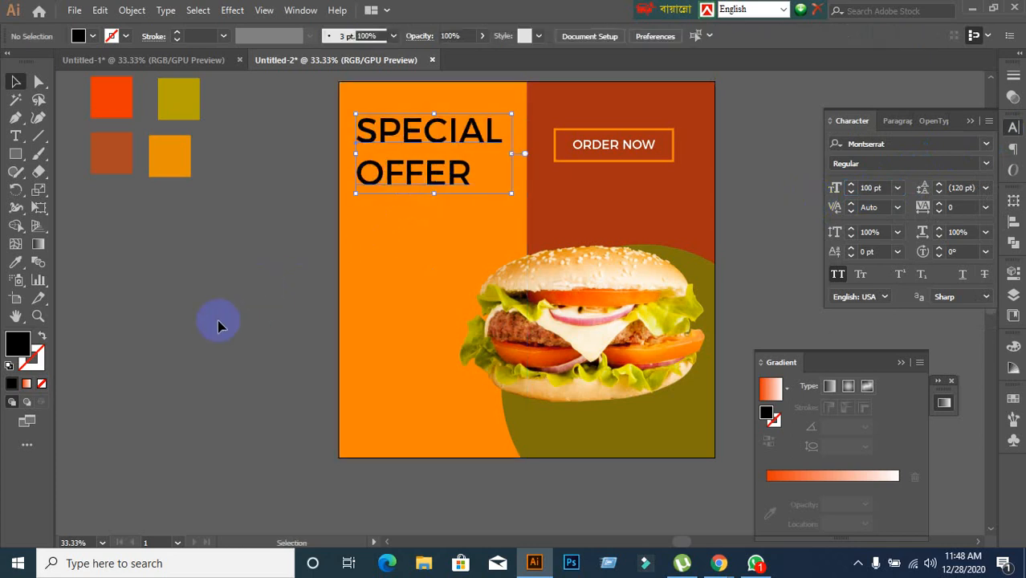
# Preview different fonts on the SPECIAL OFFER text and apply Minion Variable Concept
pyautogui.click(407, 188)
pyautogui.click(986, 148)
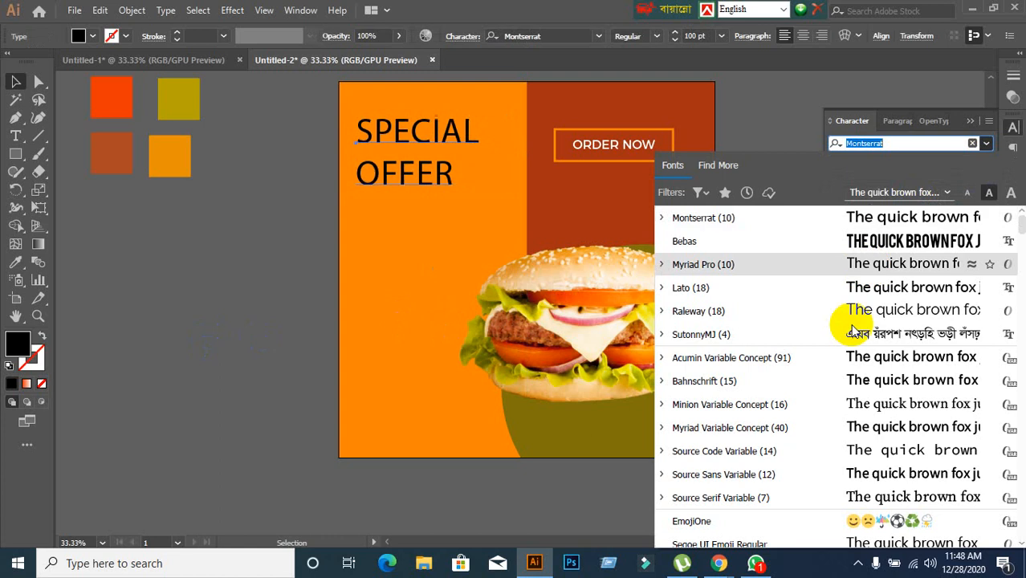
pyautogui.scroll(-3, 740, 426)
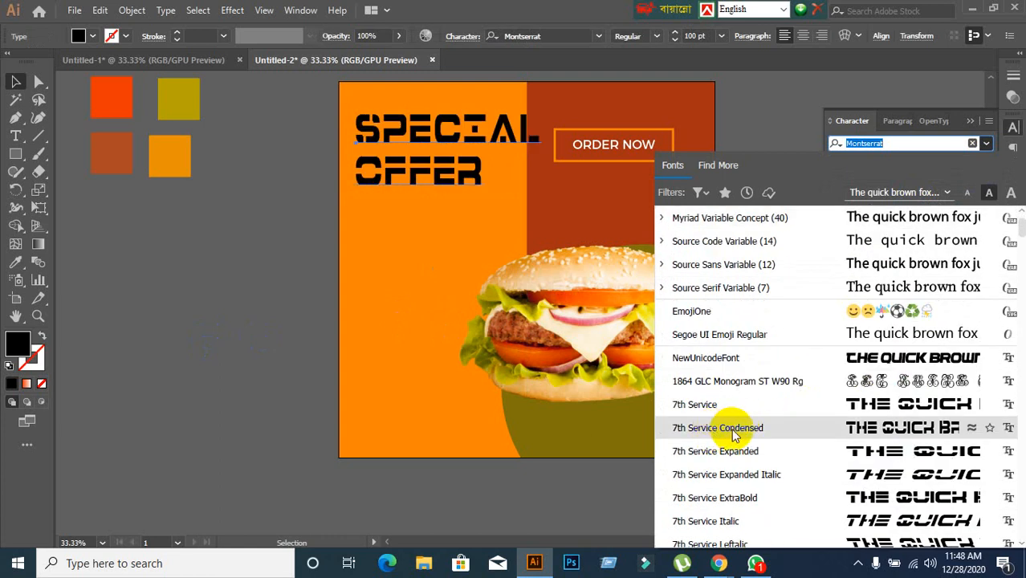
pyautogui.scroll(-4, 707, 520)
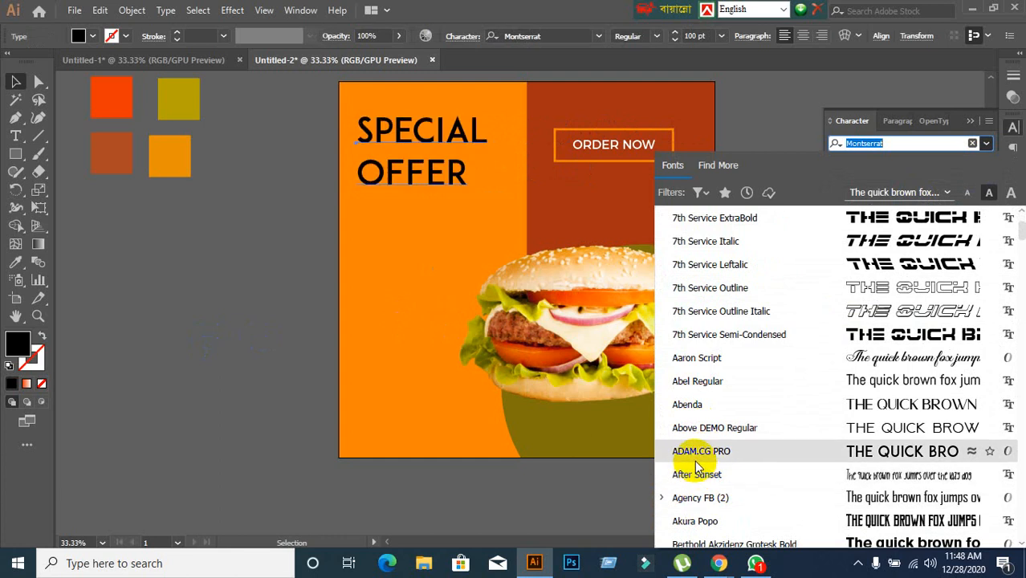
pyautogui.scroll(-2, 697, 464)
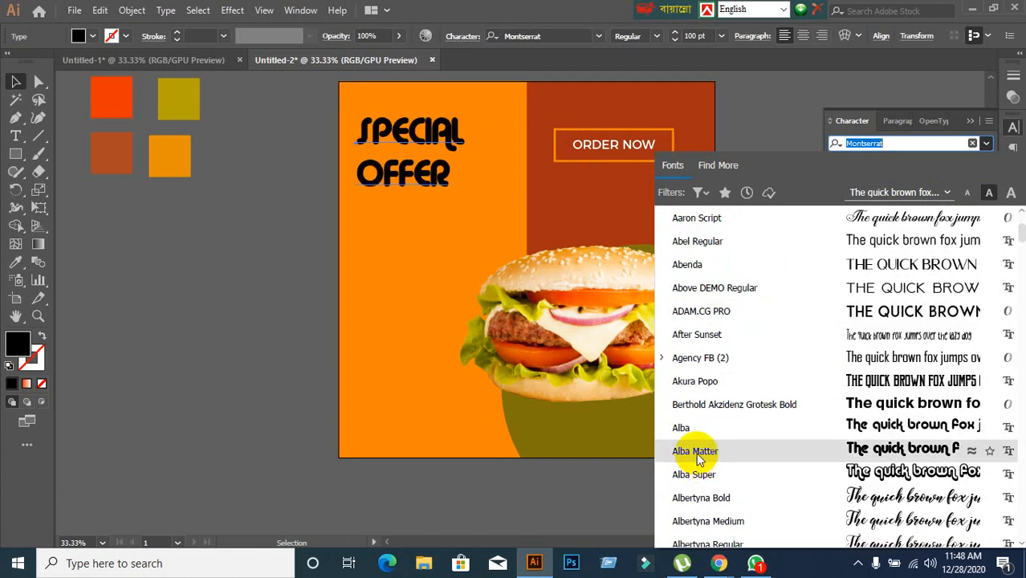
pyautogui.scroll(-3, 697, 459)
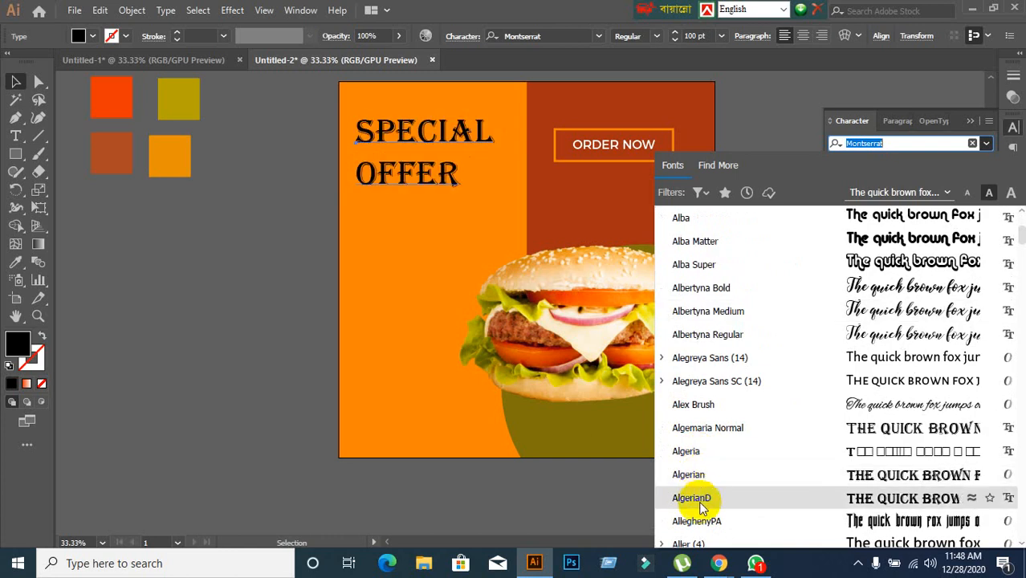
pyautogui.scroll(-2, 700, 503)
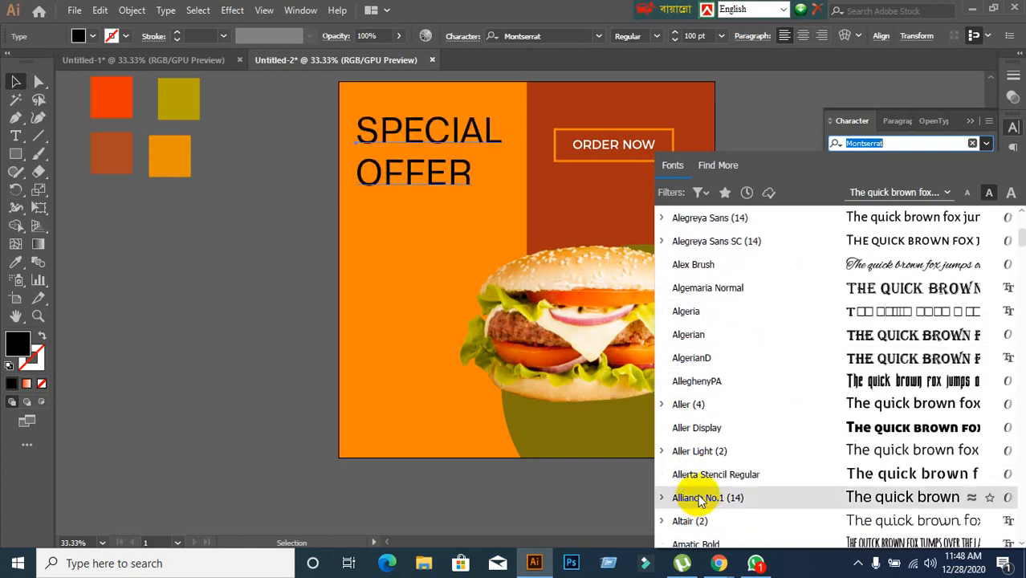
pyautogui.scroll(-1, 699, 500)
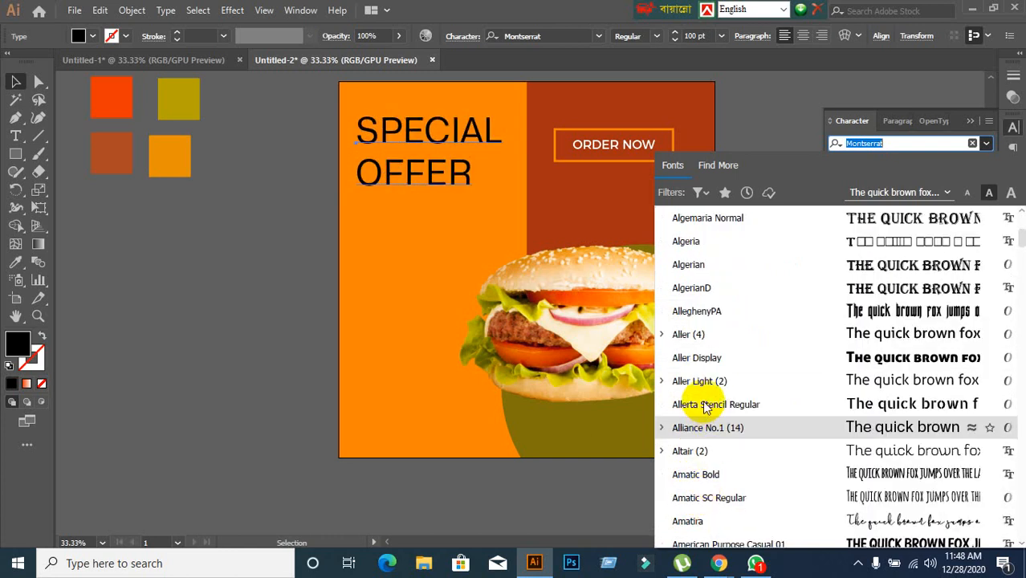
pyautogui.scroll(2, 706, 337)
pyautogui.scroll(15, 714, 295)
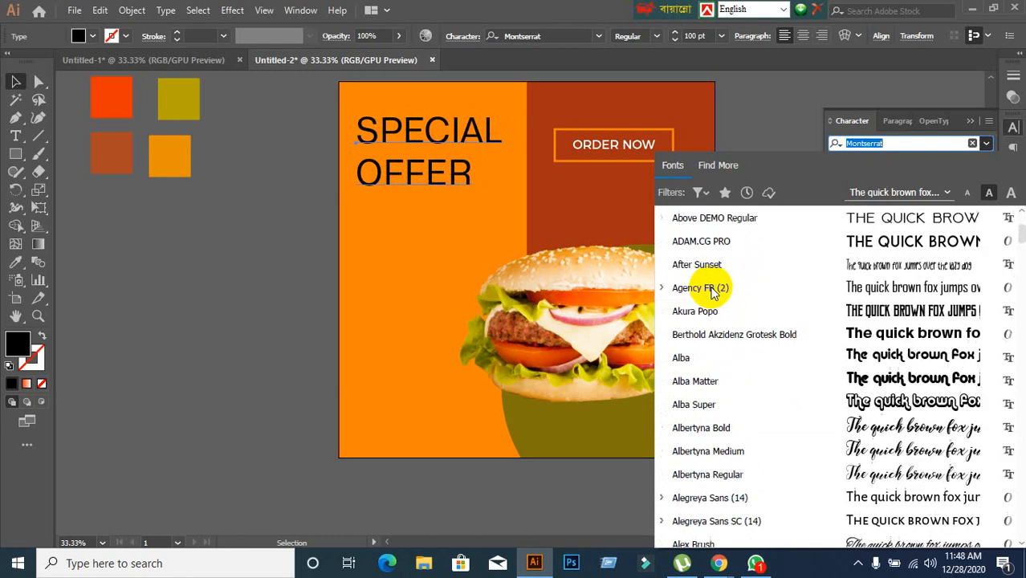
pyautogui.scroll(1, 713, 293)
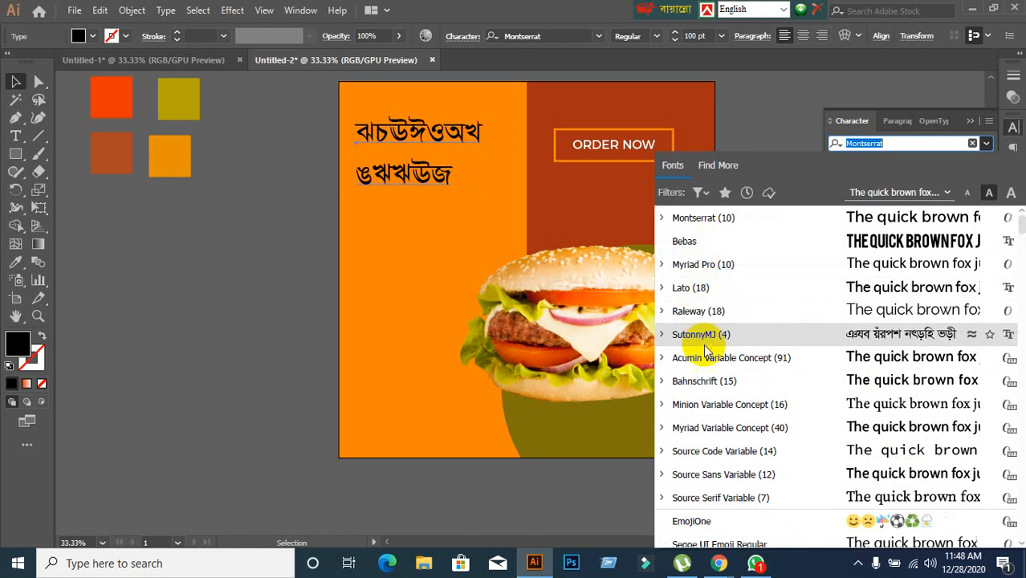
pyautogui.click(712, 407)
pyautogui.click(407, 419)
pyautogui.click(350, 236)
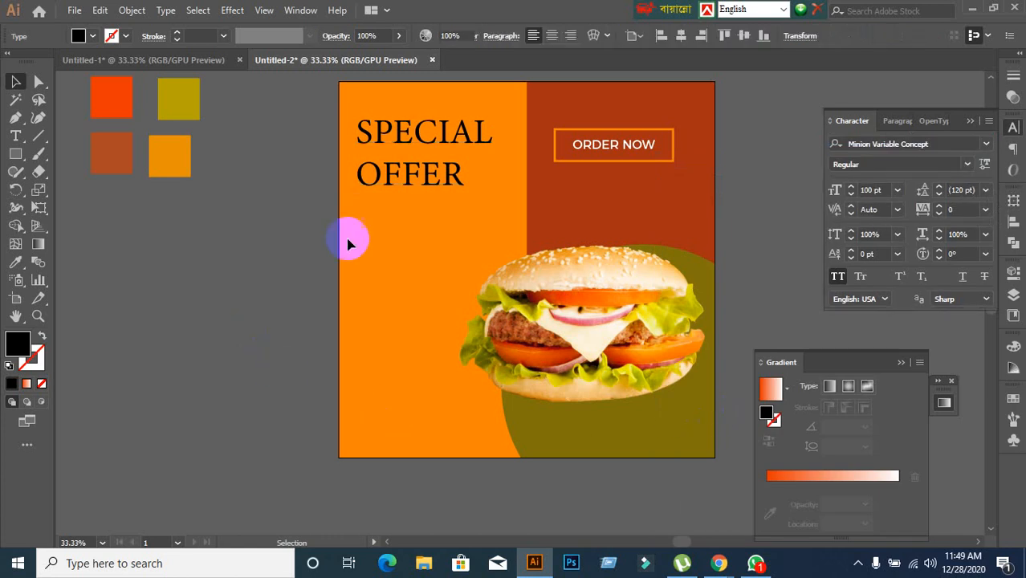
# Change the fill colour of the SPECIAL OFFER text to white
pyautogui.click(408, 176)
pyautogui.click(195, 358)
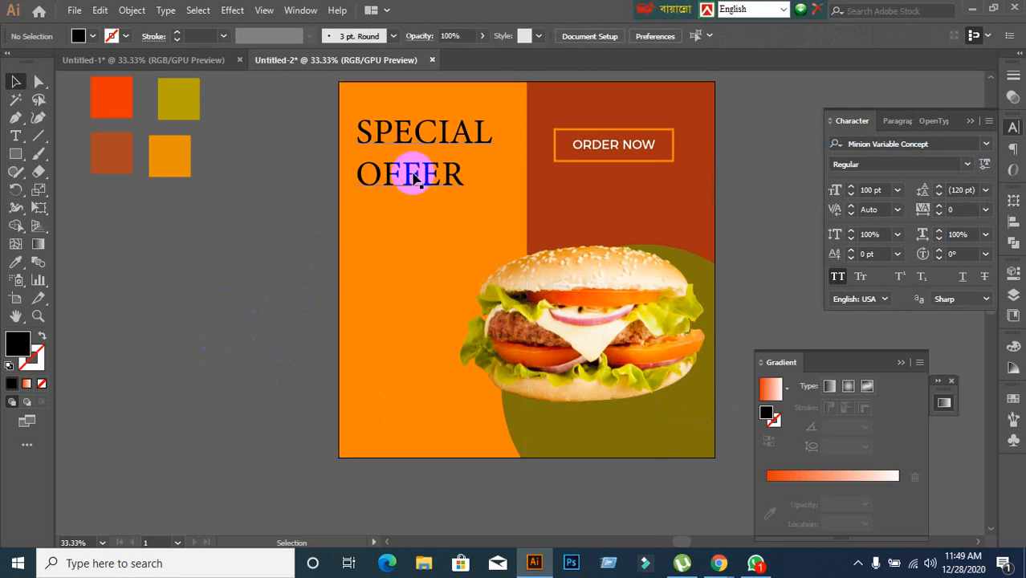
pyautogui.click(388, 183)
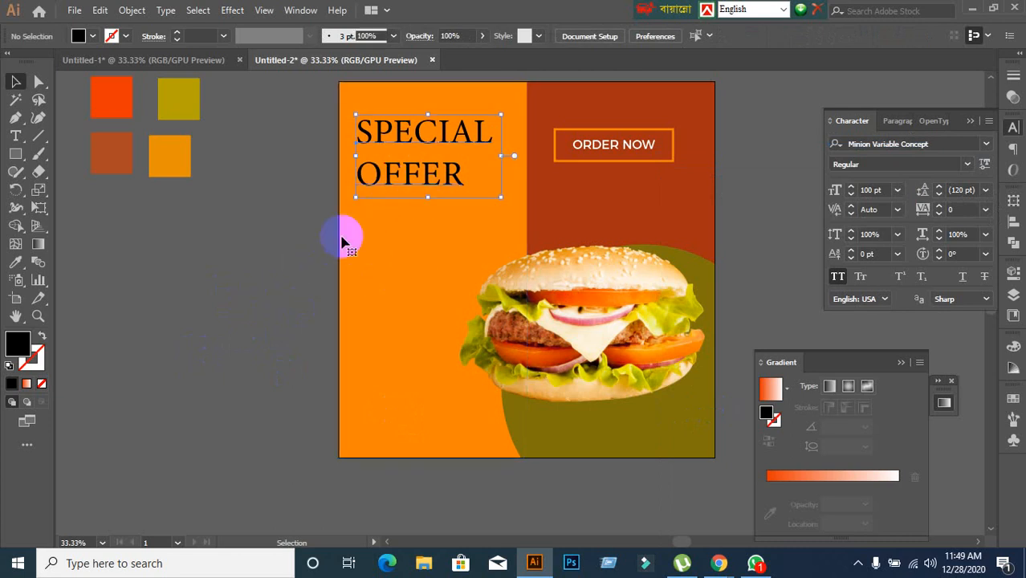
pyautogui.click(242, 304)
pyautogui.click(403, 188)
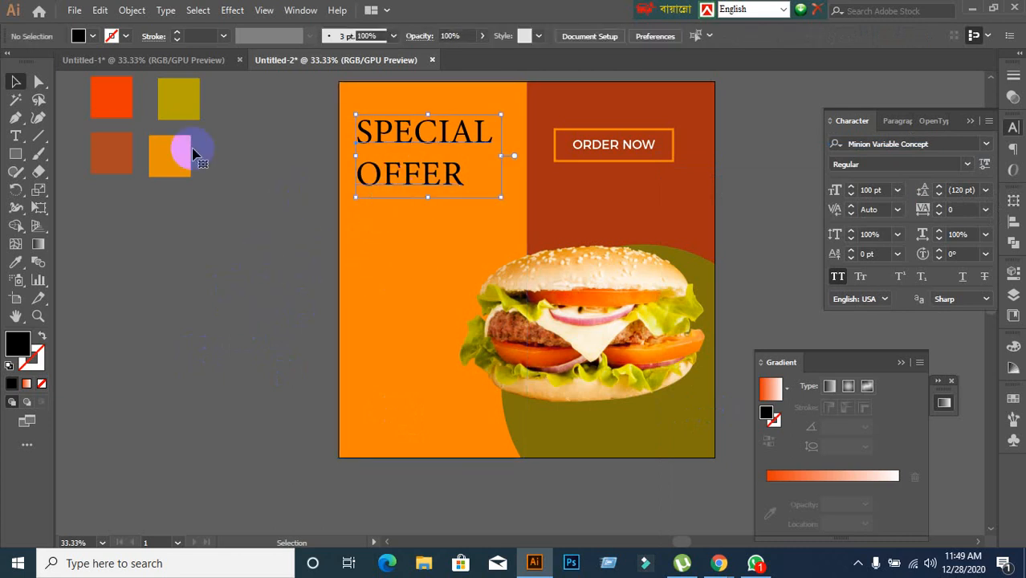
pyautogui.click(92, 36)
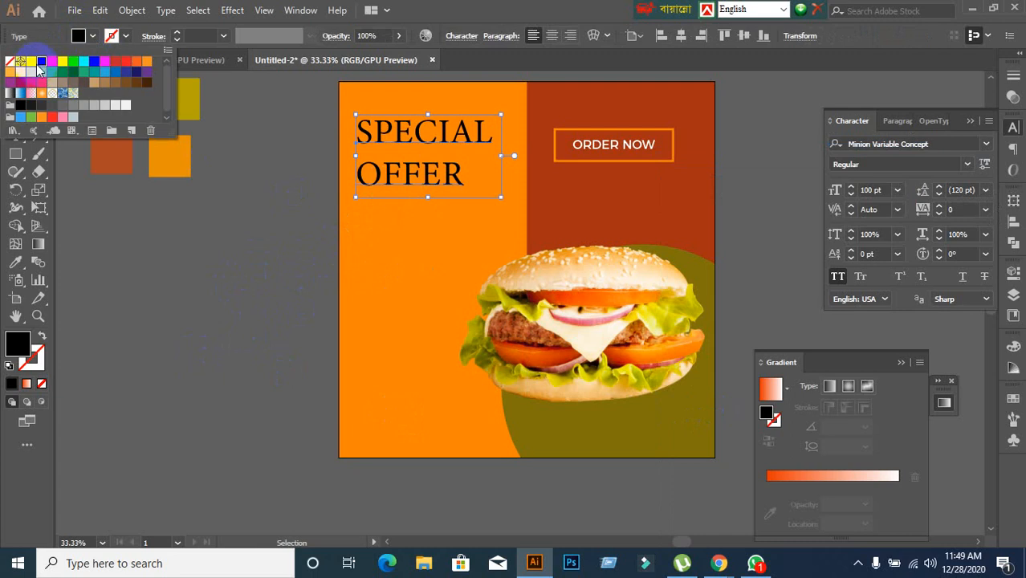
pyautogui.click(31, 61)
pyautogui.click(238, 285)
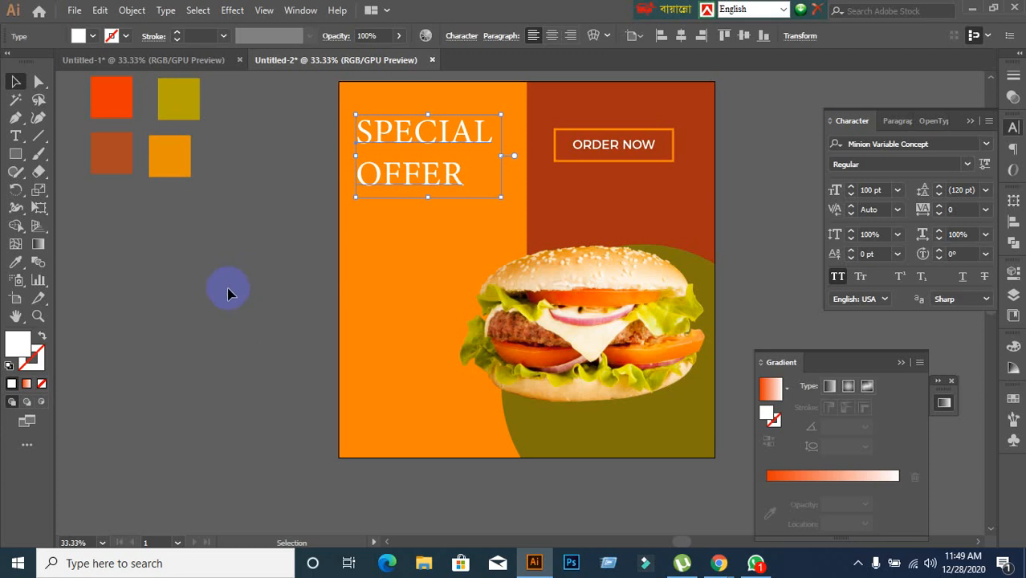
pyautogui.click(225, 294)
pyautogui.scroll(-1, 246, 289)
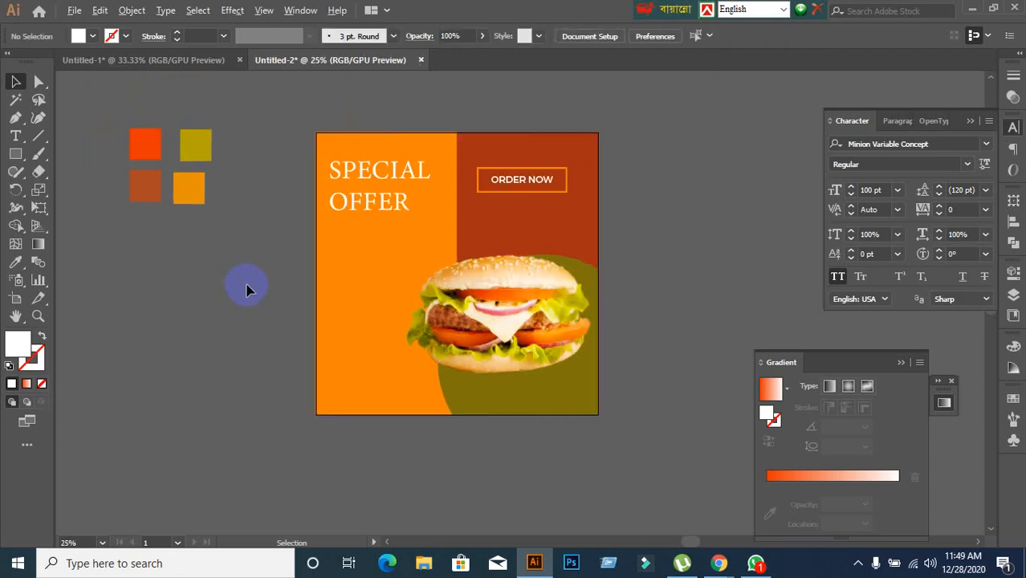
# Try smaller font sizes down to 96 pt on the SPECIAL OFFER text and return it to 100 pt
pyautogui.click(372, 202)
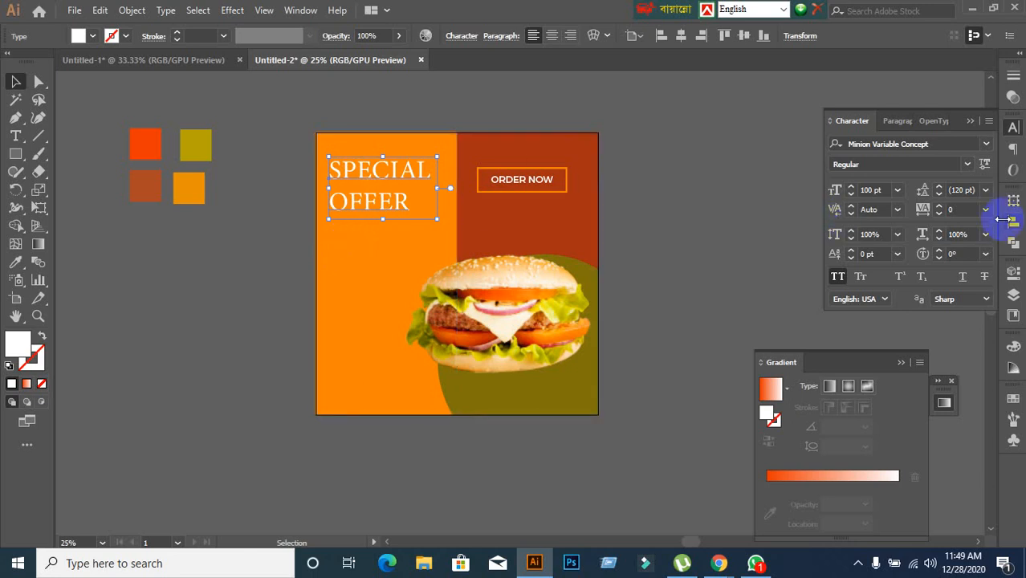
pyautogui.scroll(-4, 887, 193)
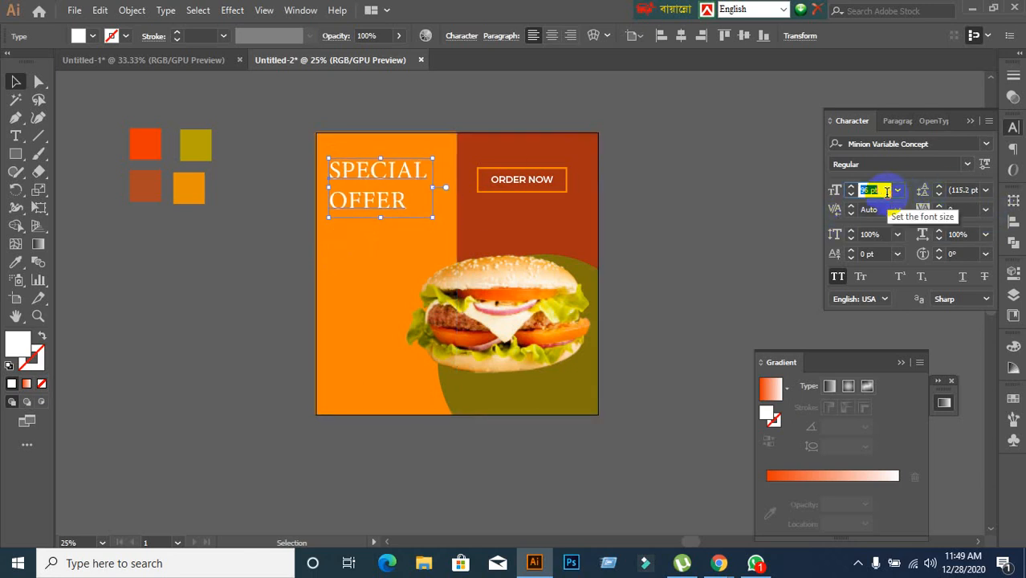
pyautogui.scroll(1, 887, 191)
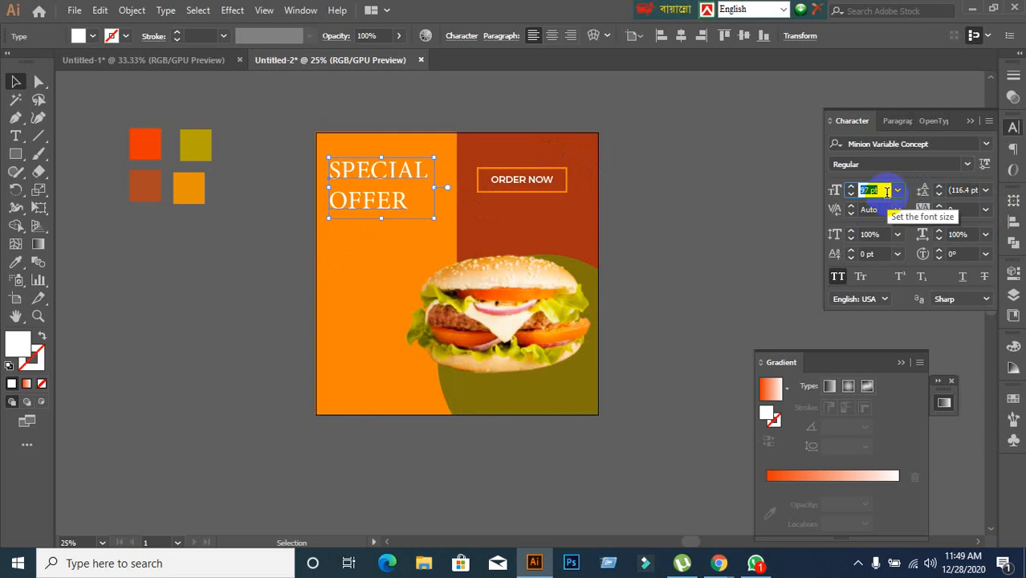
pyautogui.scroll(1, 886, 191)
pyautogui.scroll(2, 887, 191)
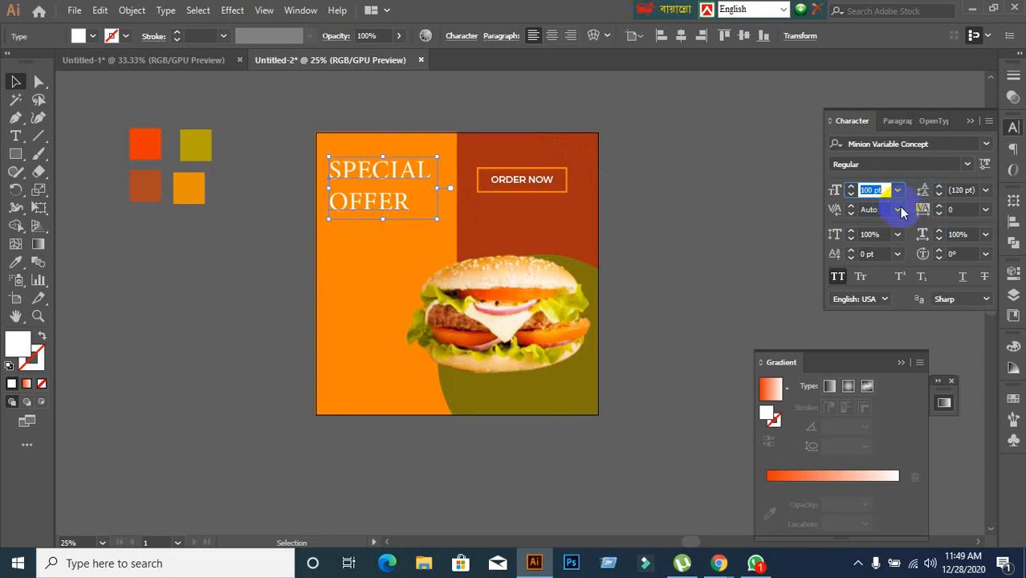
# Tighten the leading of the SPECIAL OFFER text to 100 pt
pyautogui.click(971, 190)
pyautogui.scroll(-18, 971, 191)
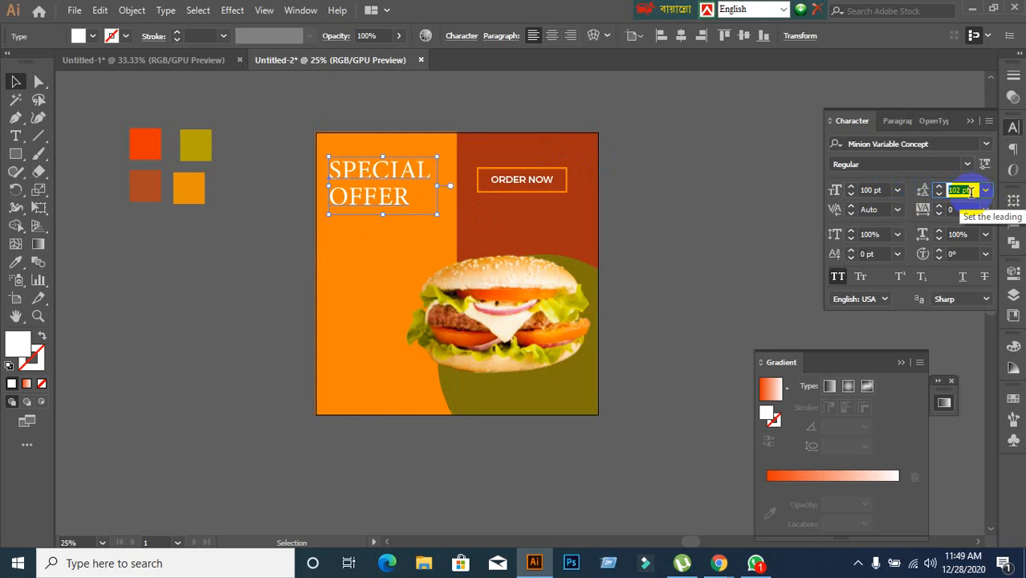
pyautogui.scroll(-2, 971, 190)
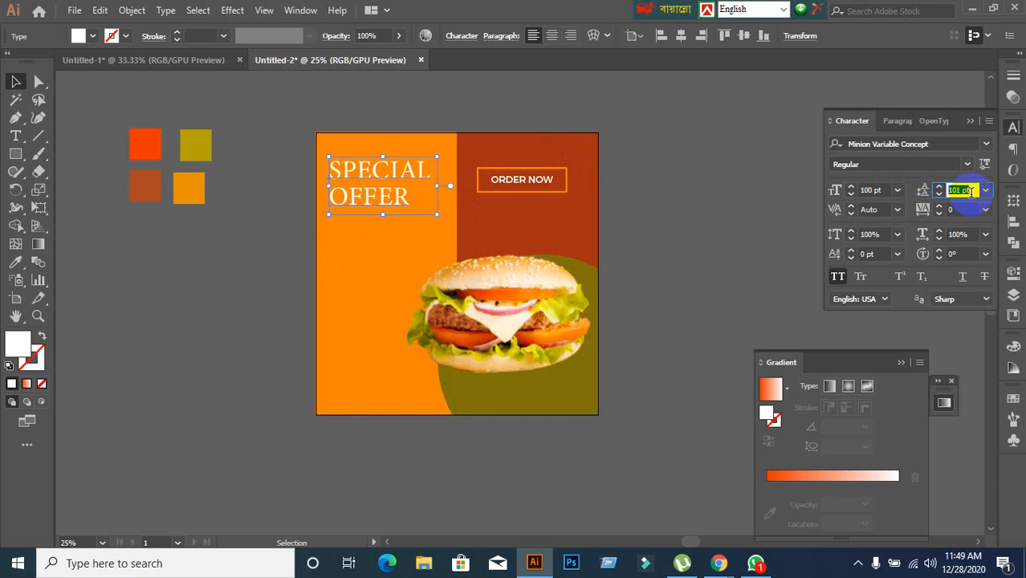
pyautogui.click(707, 176)
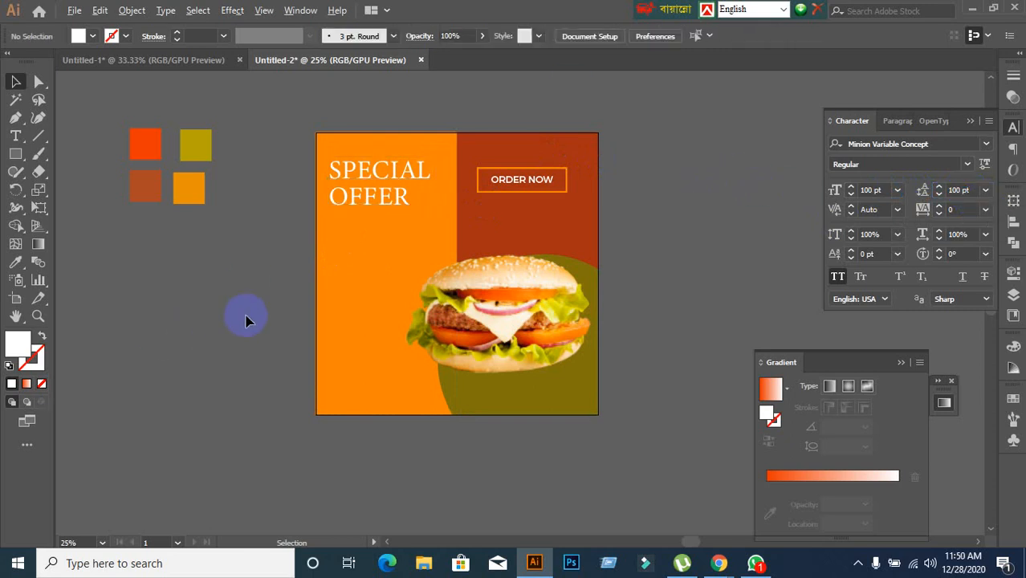
pyautogui.scroll(1, 247, 319)
pyautogui.moveTo(247, 313); pyautogui.dragTo(242, 312)
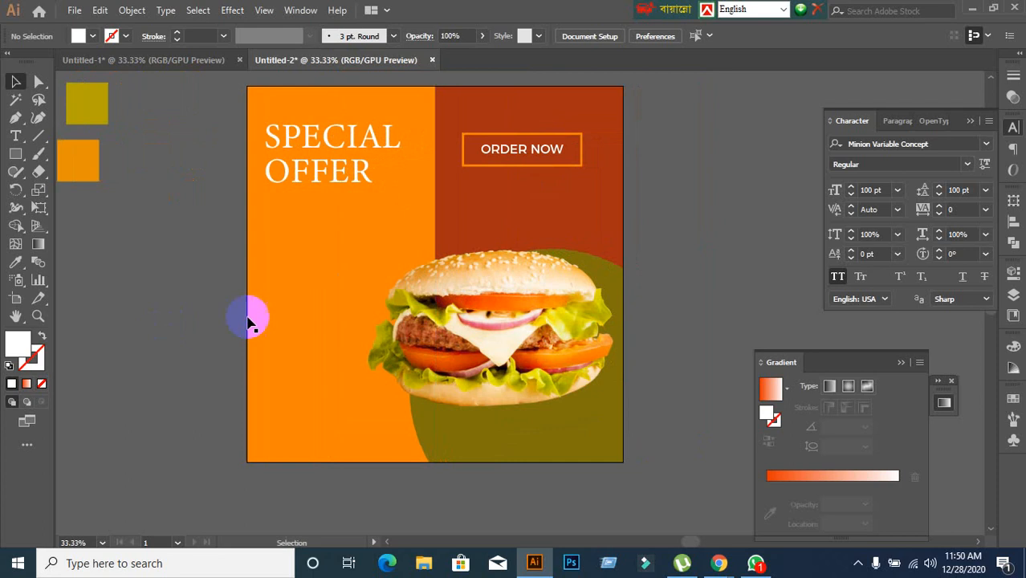
pyautogui.scroll(-1, 293, 229)
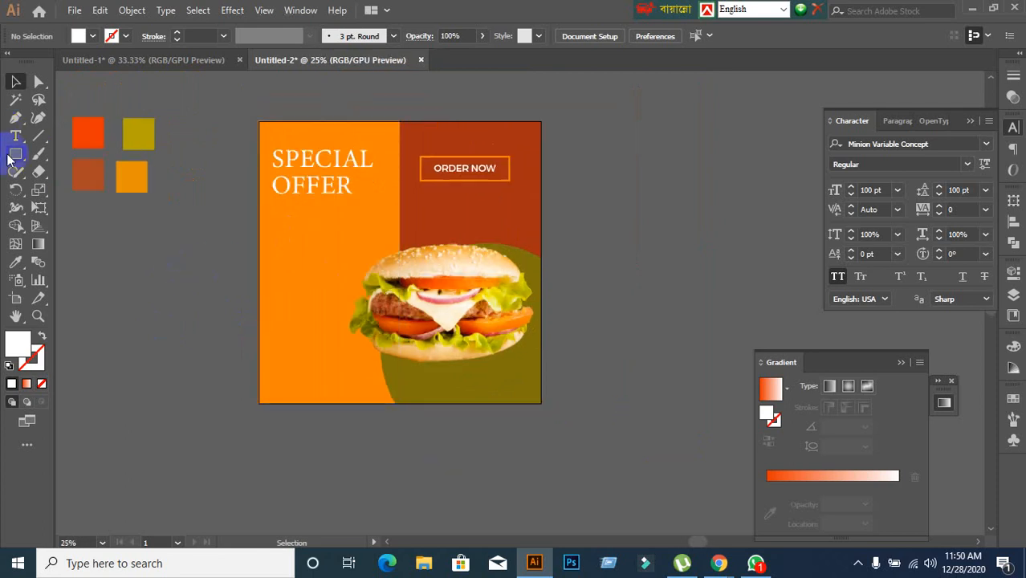
pyautogui.moveTo(10, 160); pyautogui.dragTo(54, 238)
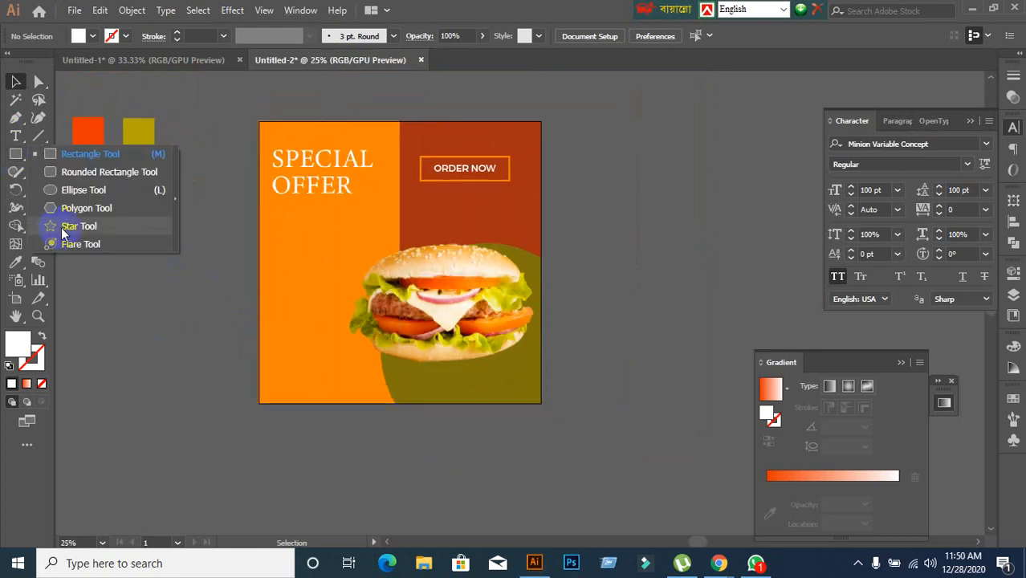
pyautogui.moveTo(64, 233); pyautogui.dragTo(72, 232)
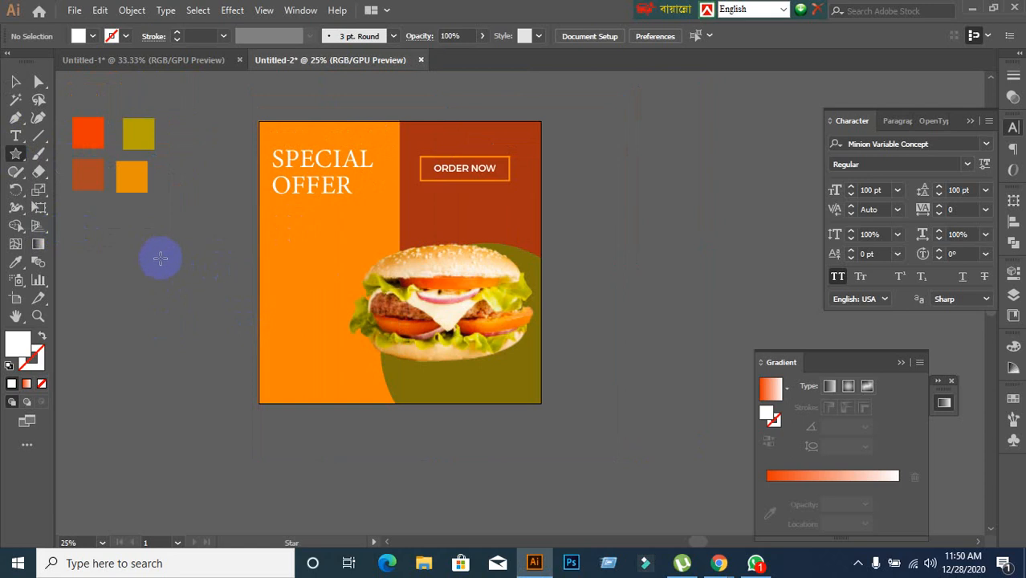
pyautogui.moveTo(139, 229); pyautogui.dragTo(173, 264)
pyautogui.hotkey('ctrl', 'z')
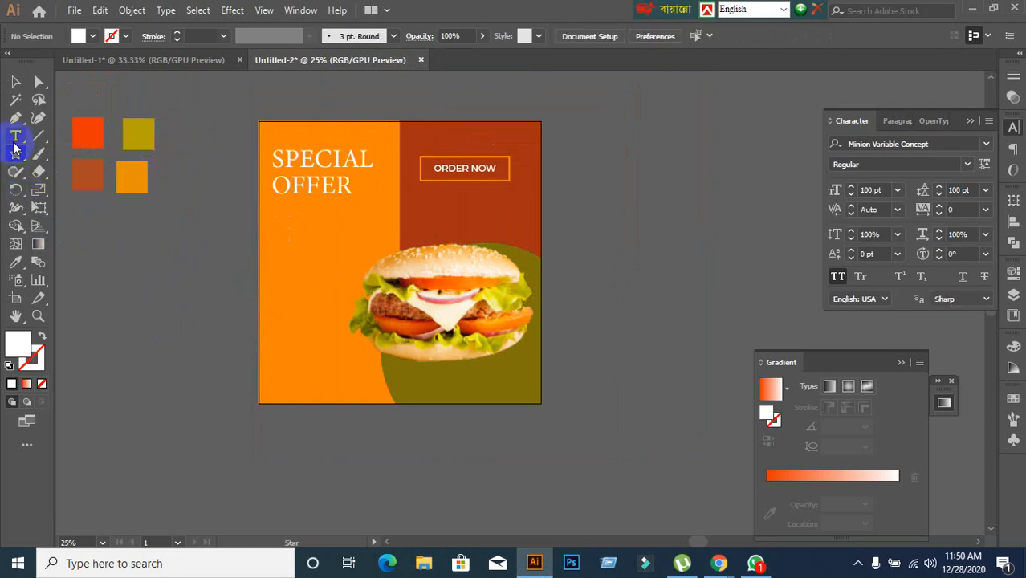
pyautogui.moveTo(18, 157); pyautogui.dragTo(72, 155)
pyautogui.click(15, 81)
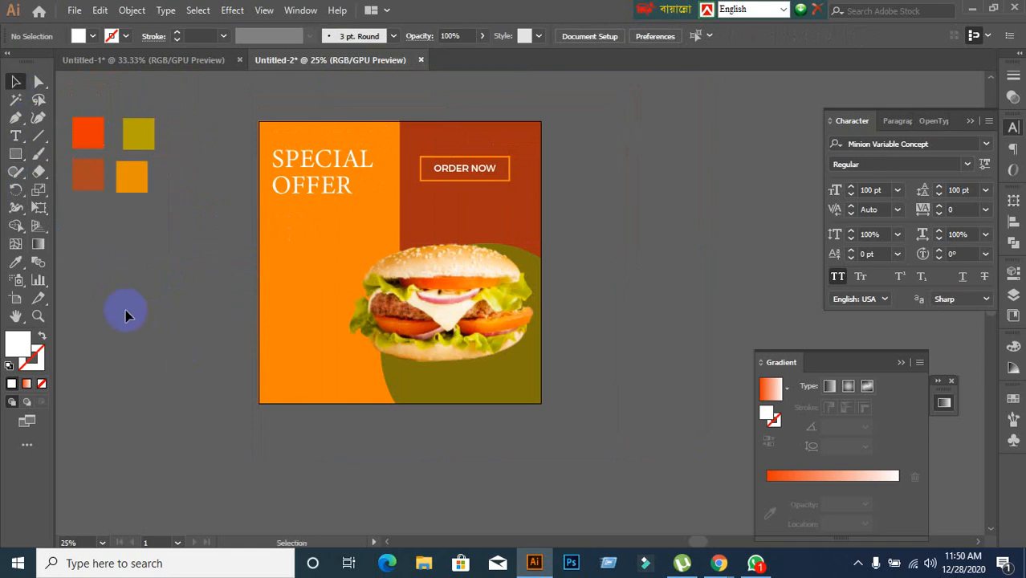
# Create a white circle with the Ellipse tool, accepting the dimensions offered in its dialog
pyautogui.moveTo(20, 161); pyautogui.dragTo(69, 188)
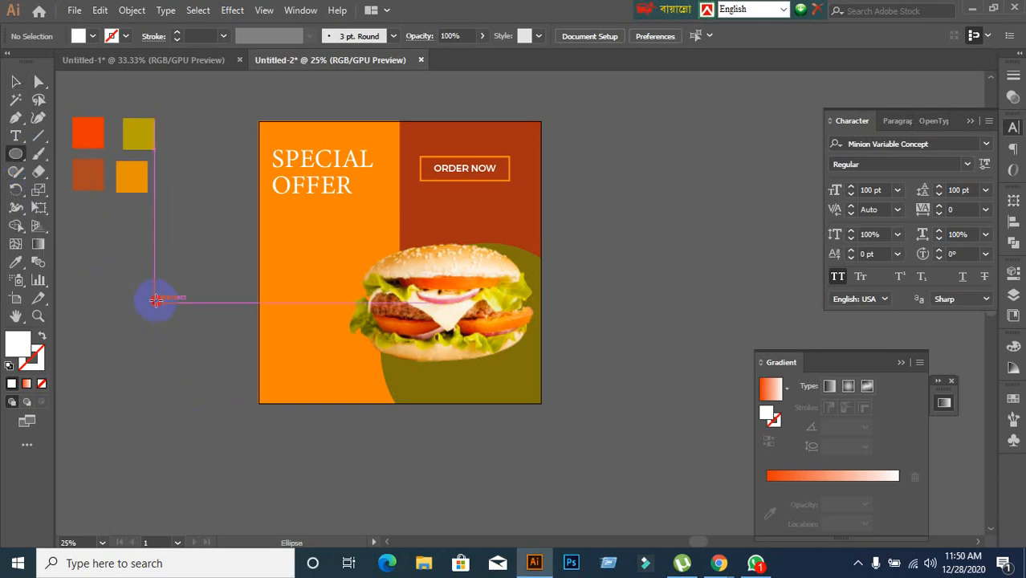
pyautogui.click(155, 301)
pyautogui.click(492, 313)
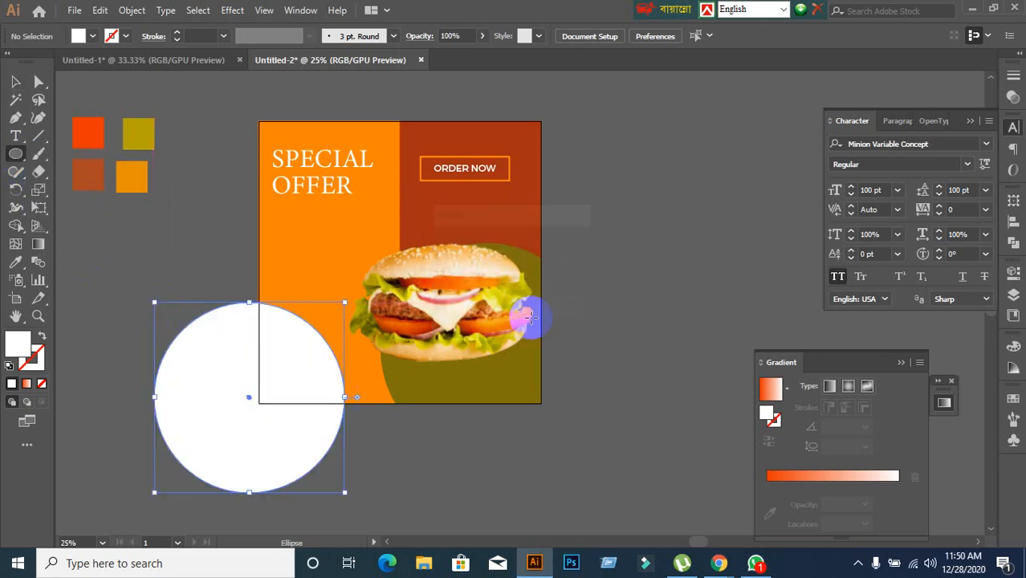
# Move the white circle off the artboard onto the empty canvas beside it and shrink it slightly about its centre
pyautogui.click(16, 81)
pyautogui.moveTo(250, 391); pyautogui.dragTo(200, 301)
pyautogui.scroll(-1, 320, 445)
pyautogui.moveTo(341, 460); pyautogui.dragTo(389, 418)
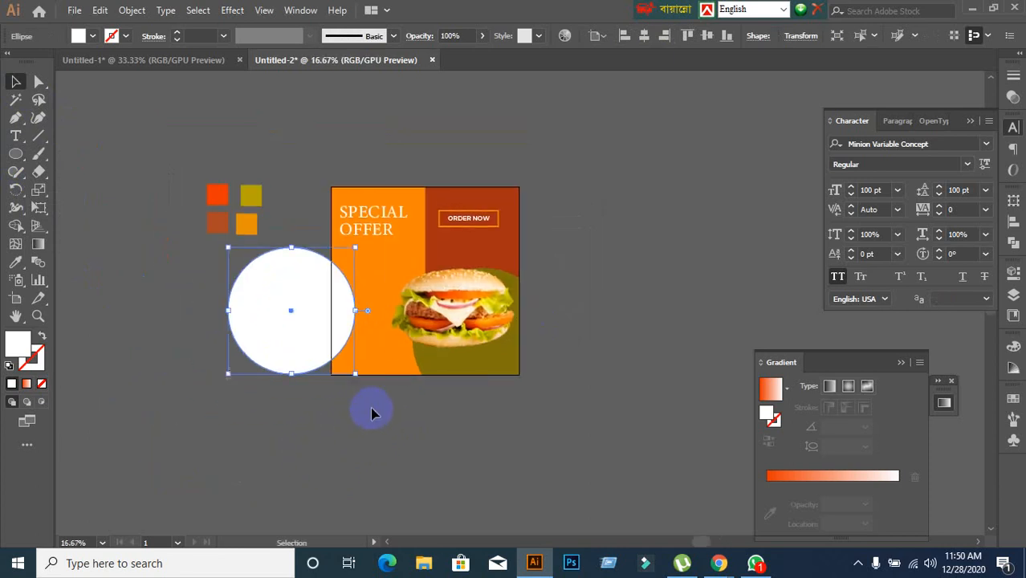
pyautogui.moveTo(259, 319); pyautogui.dragTo(187, 358)
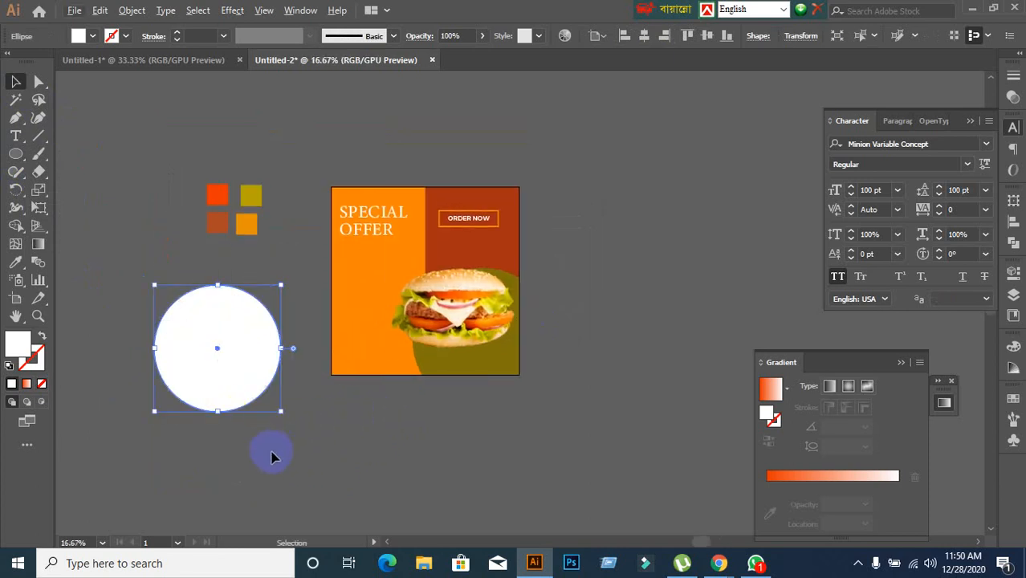
pyautogui.scroll(1, 239, 428)
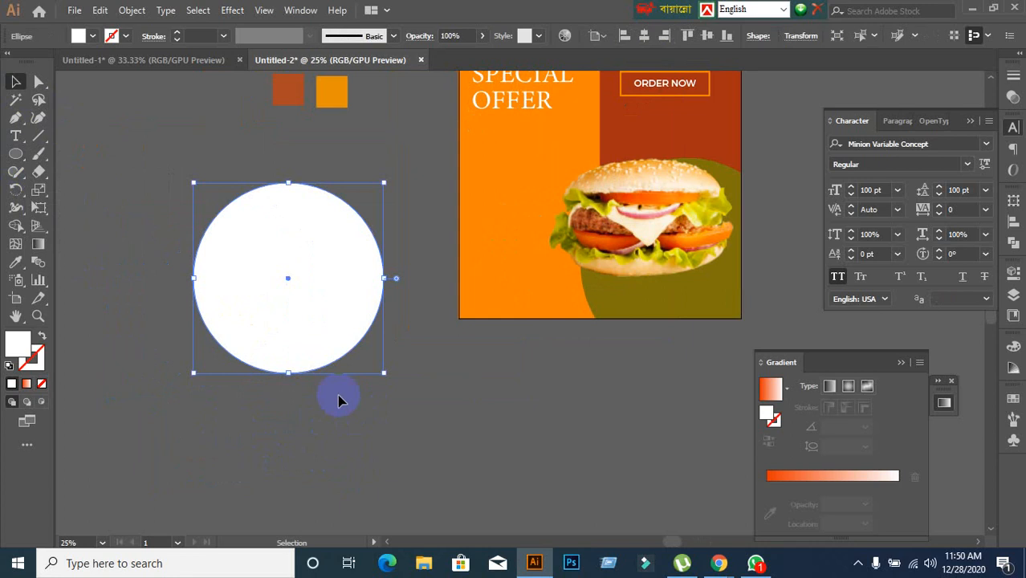
pyautogui.moveTo(384, 372); pyautogui.dragTo(377, 367)
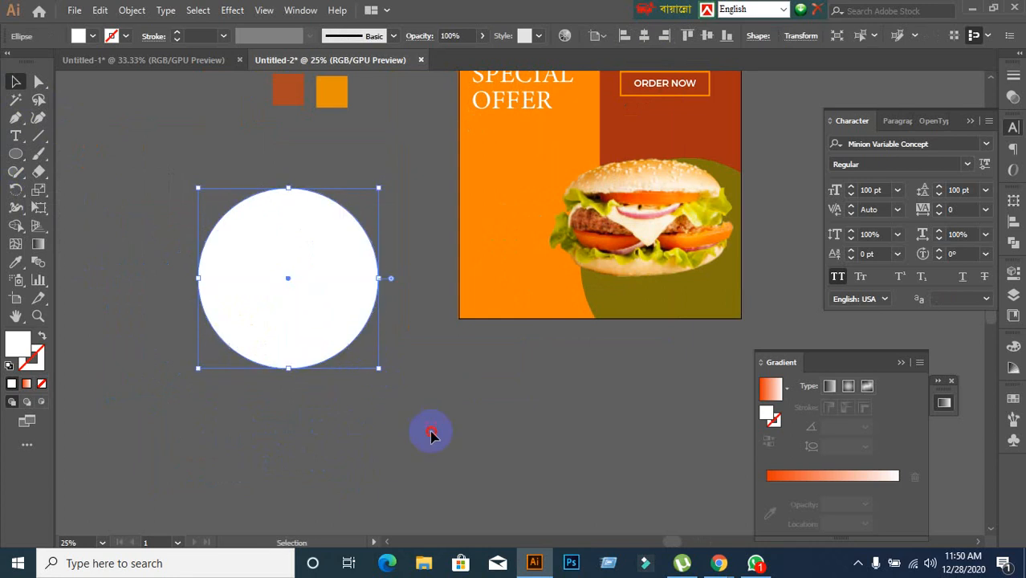
pyautogui.click(429, 429)
# Select the white circle, choose the Scallop tool and enlarge its brush to slightly wider than the circle
pyautogui.click(305, 335)
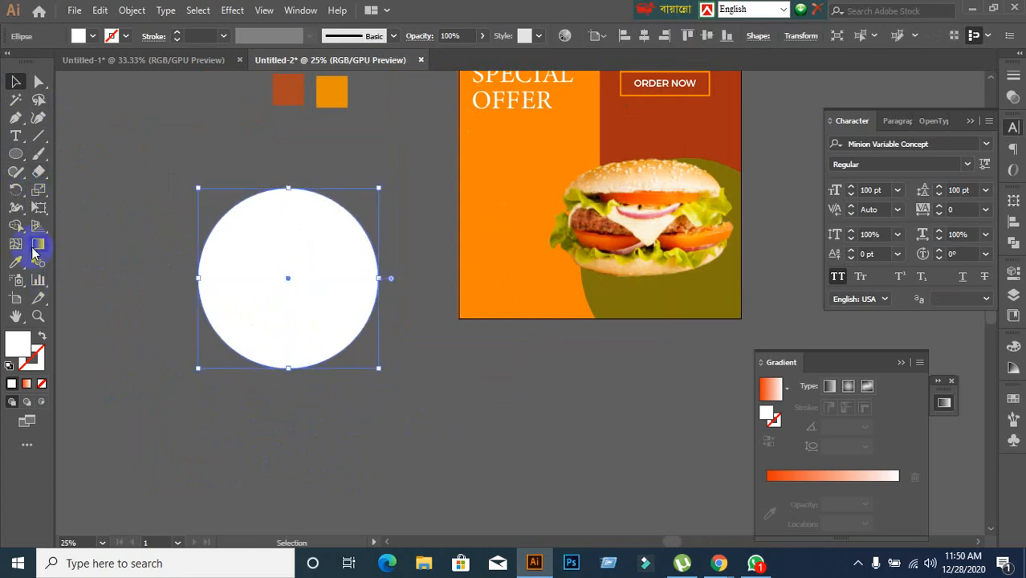
pyautogui.click(16, 228)
pyautogui.click(17, 209)
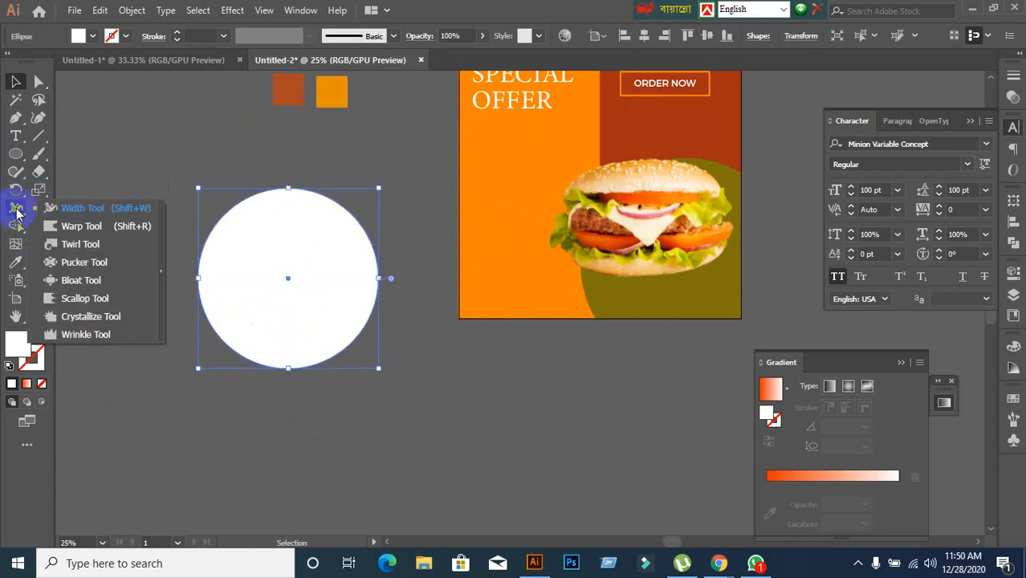
pyautogui.click(13, 281)
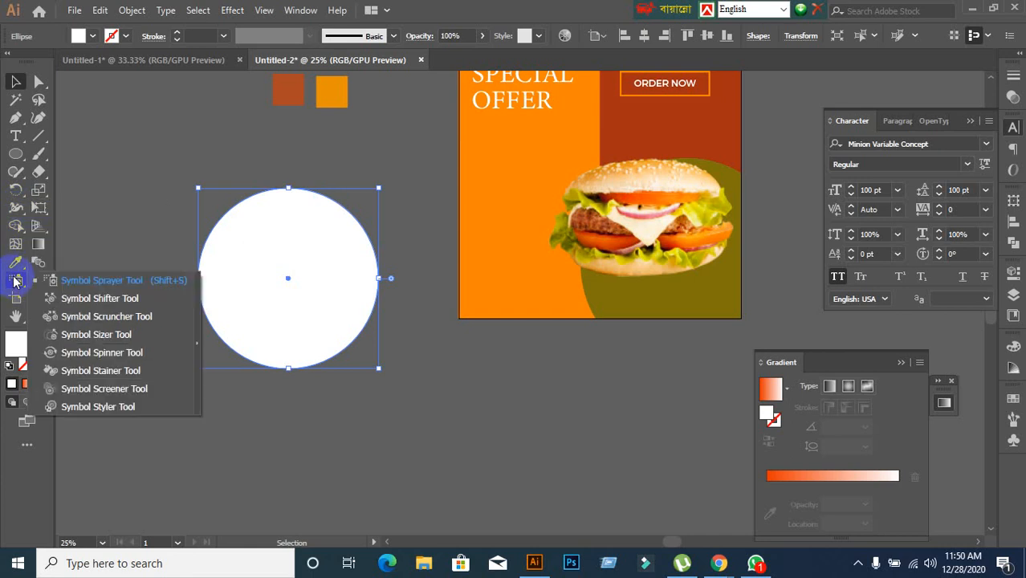
pyautogui.click(18, 229)
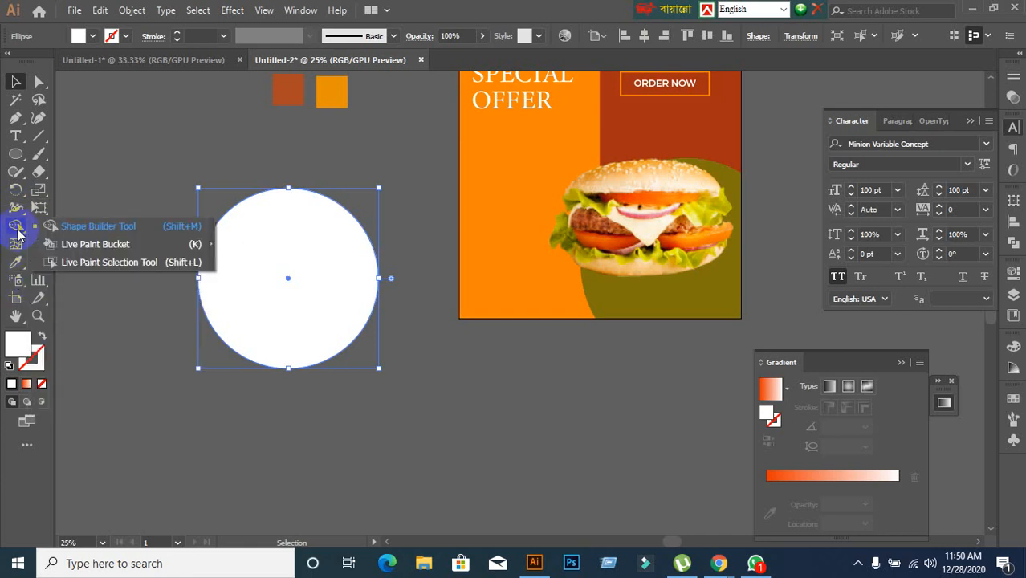
pyautogui.click(18, 213)
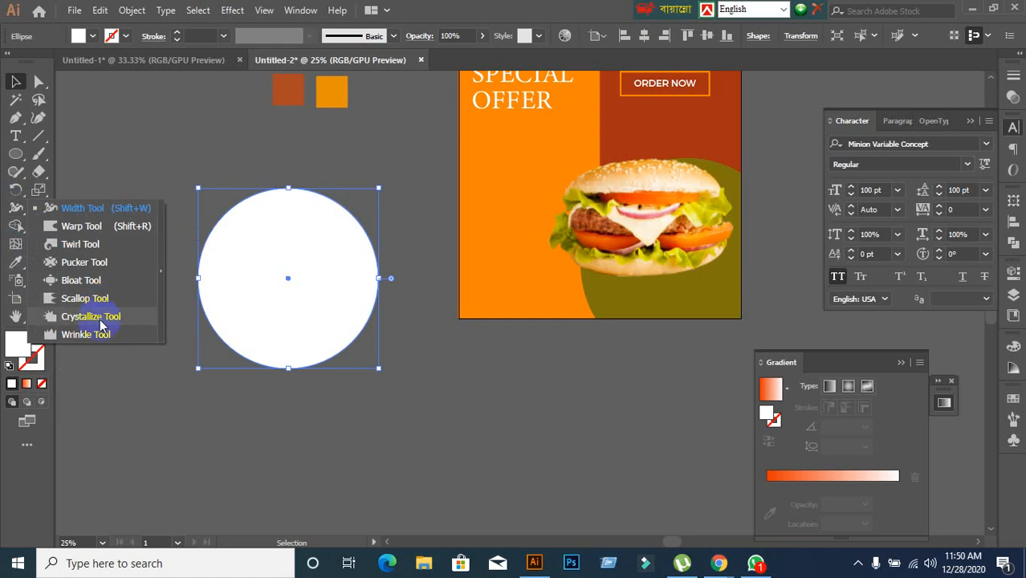
pyautogui.click(84, 299)
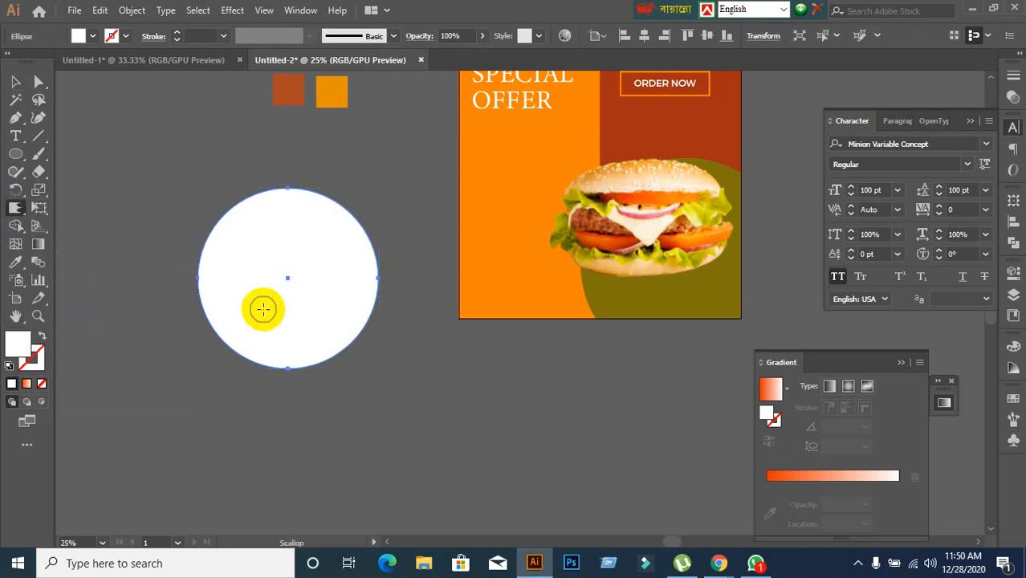
pyautogui.moveTo(263, 309)
pyautogui.mouseDown()
pyautogui.moveTo(362, 277)
pyautogui.moveTo(434, 277)
pyautogui.moveTo(354, 303)
pyautogui.moveTo(348, 322)
pyautogui.mouseUp()
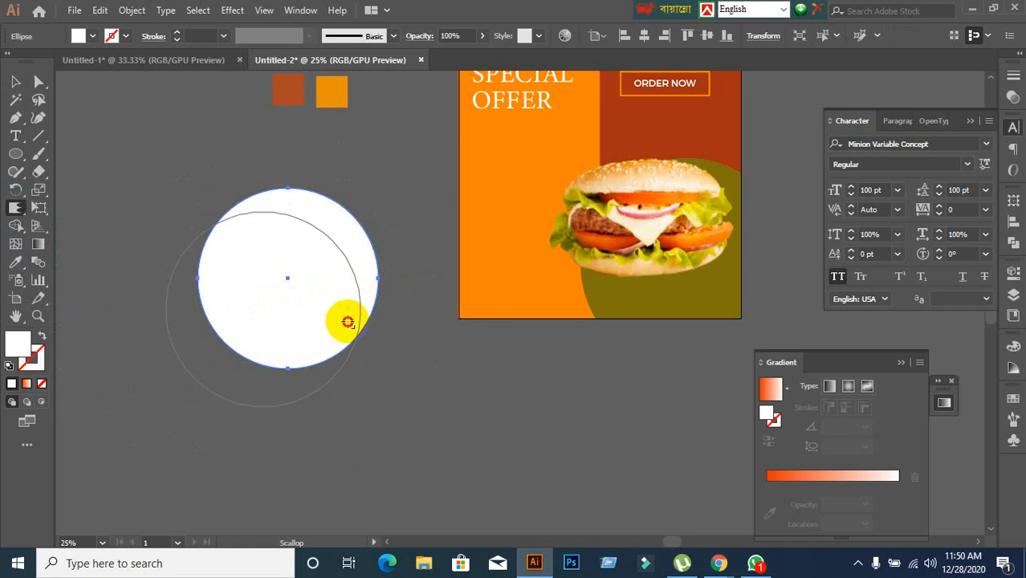
# Scallop the white circle's whole edge from its centre, undoing the first attempt and applying it again
pyautogui.click(286, 278)
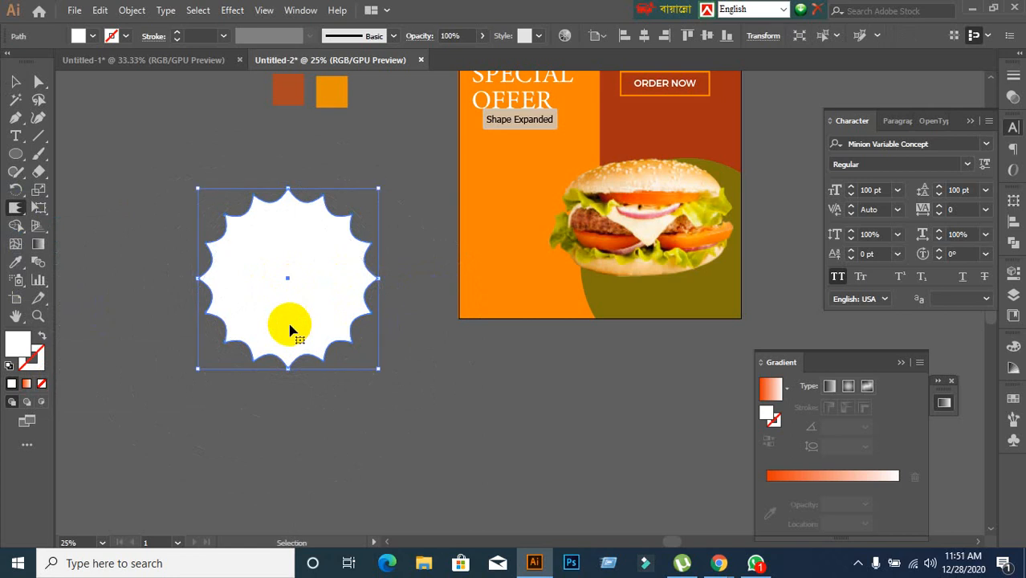
pyautogui.hotkey('ctrl', 'z')
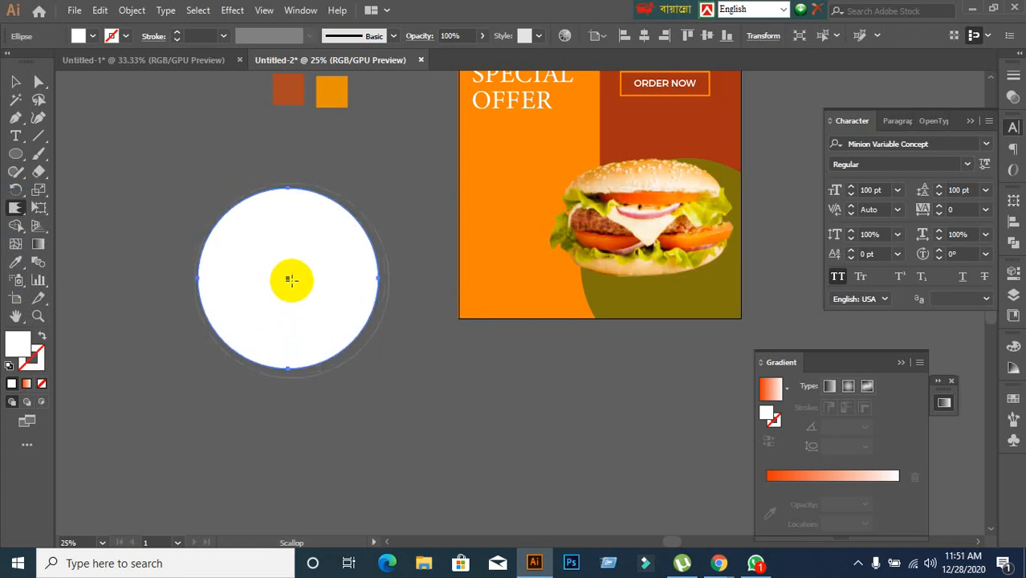
pyautogui.click(287, 277)
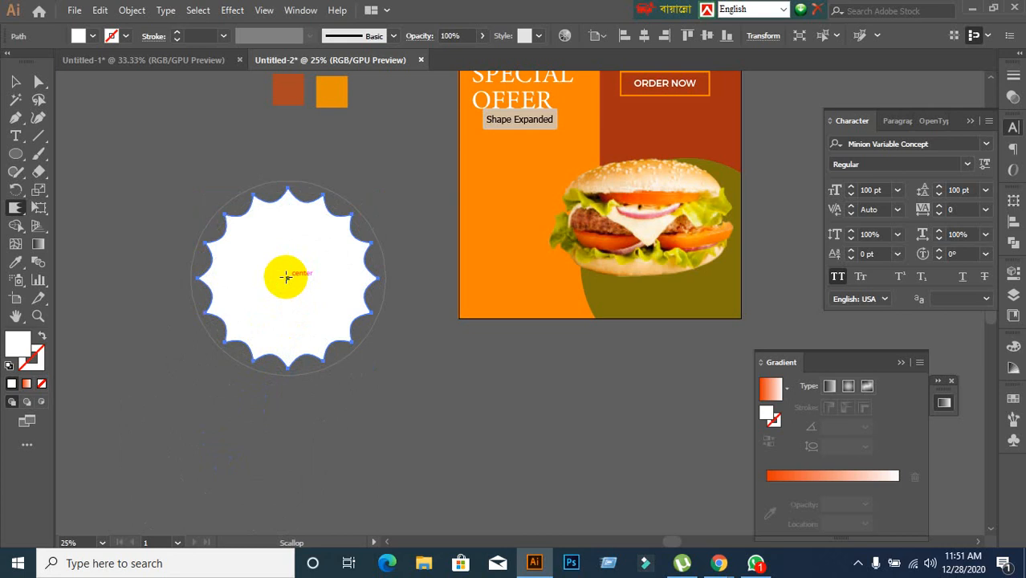
# Undo the scalloping, try the Crystallize tool on the white circle from its centre, and undo that too
pyautogui.hotkey('ctrl', 'z')
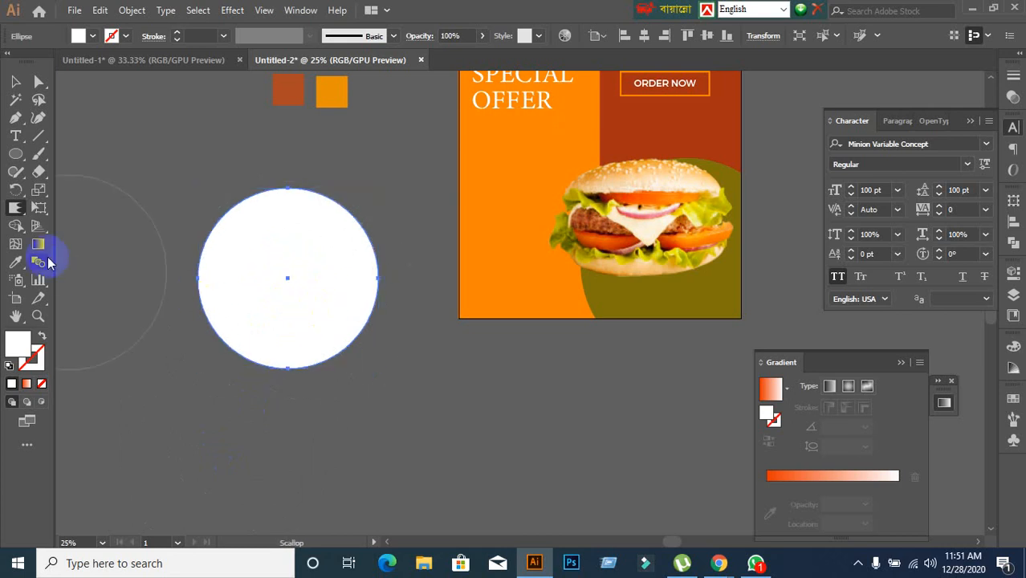
pyautogui.click(15, 207)
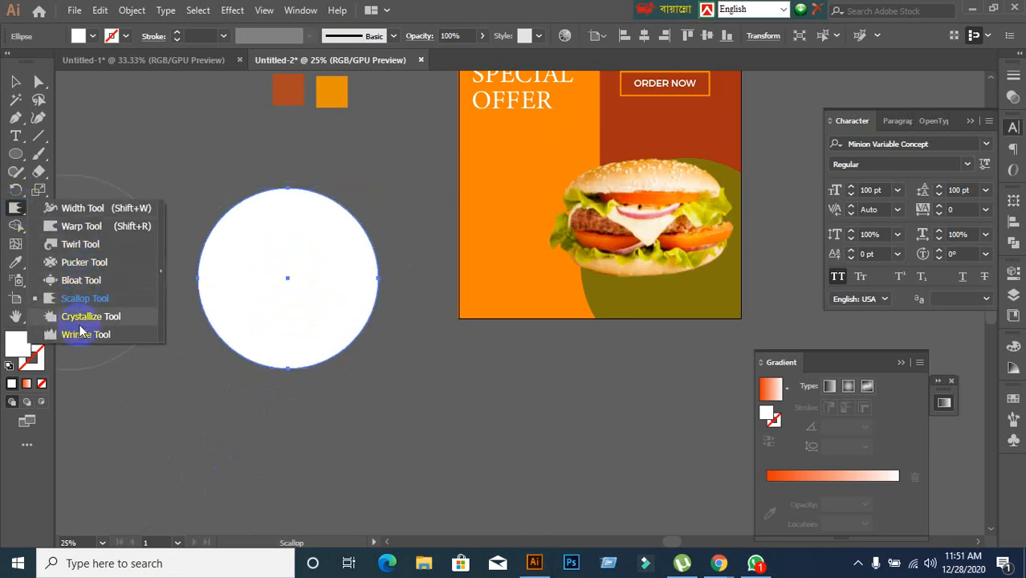
pyautogui.click(80, 316)
pyautogui.click(291, 278)
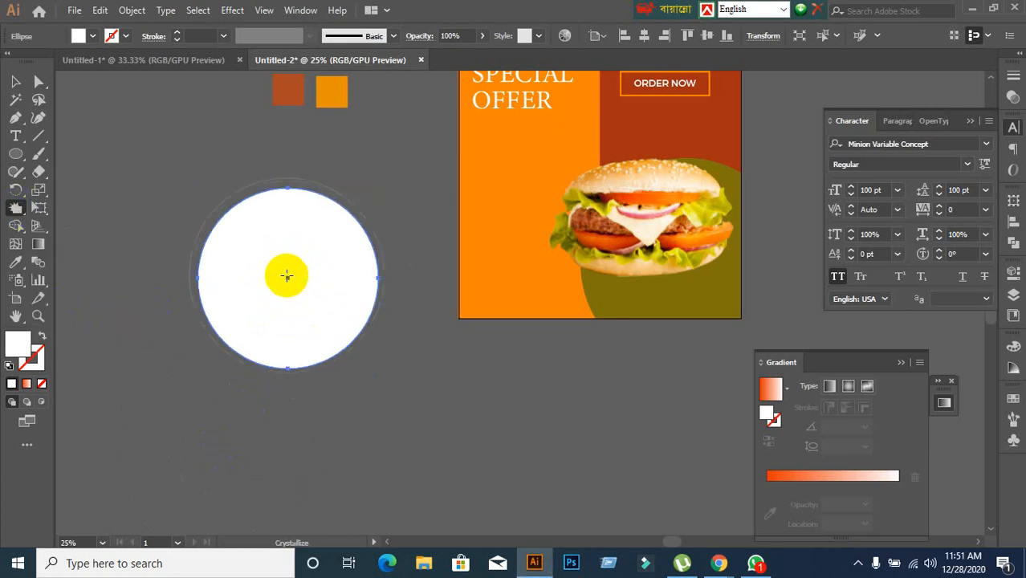
pyautogui.click(287, 279)
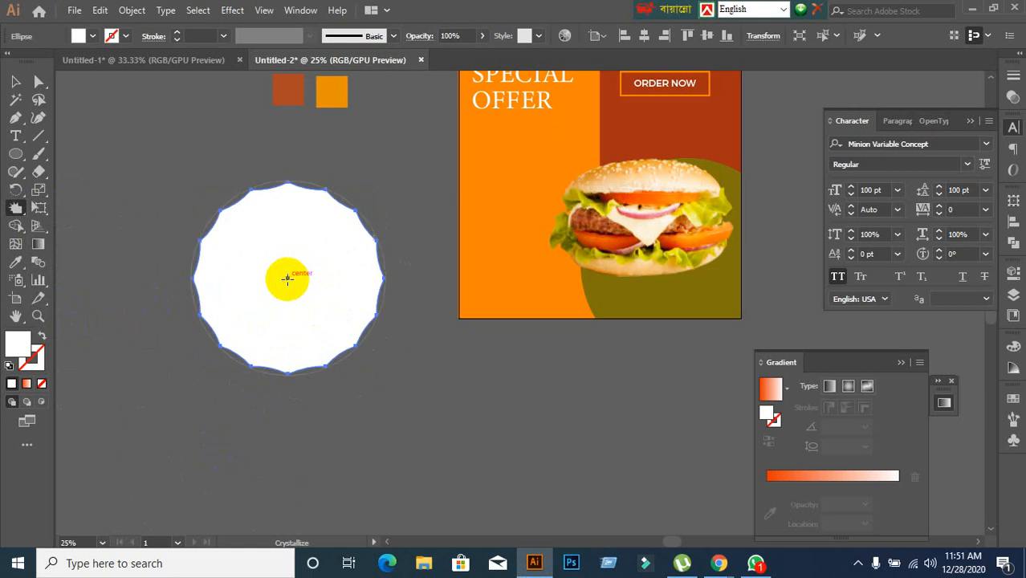
pyautogui.hotkey('ctrl', 'z')
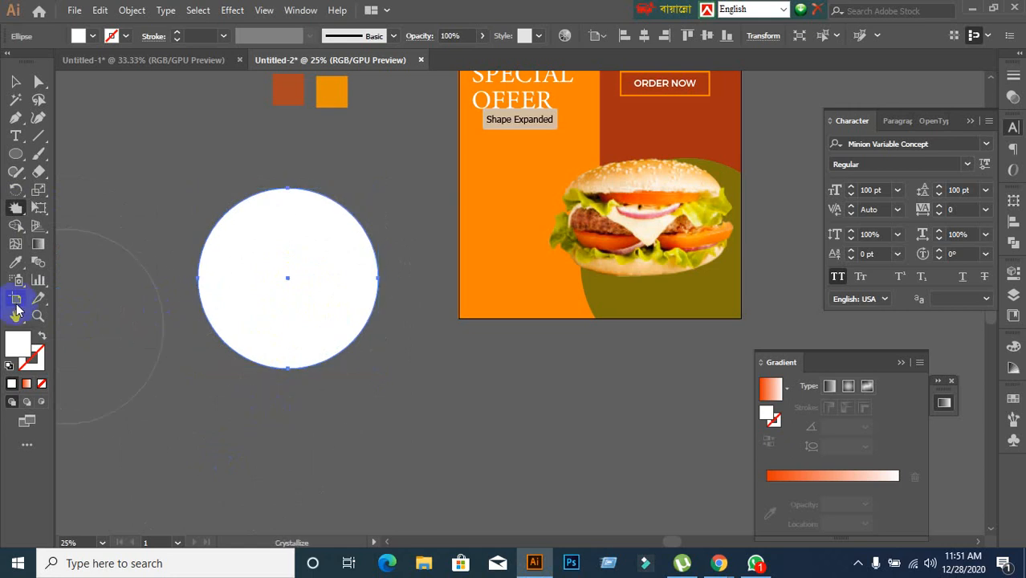
# Return to the Scallop tool and scallop the white circle from its centre, undoing and repeating until the edge has evenly rounded notches
pyautogui.click(26, 213)
pyautogui.click(76, 298)
pyautogui.click(291, 288)
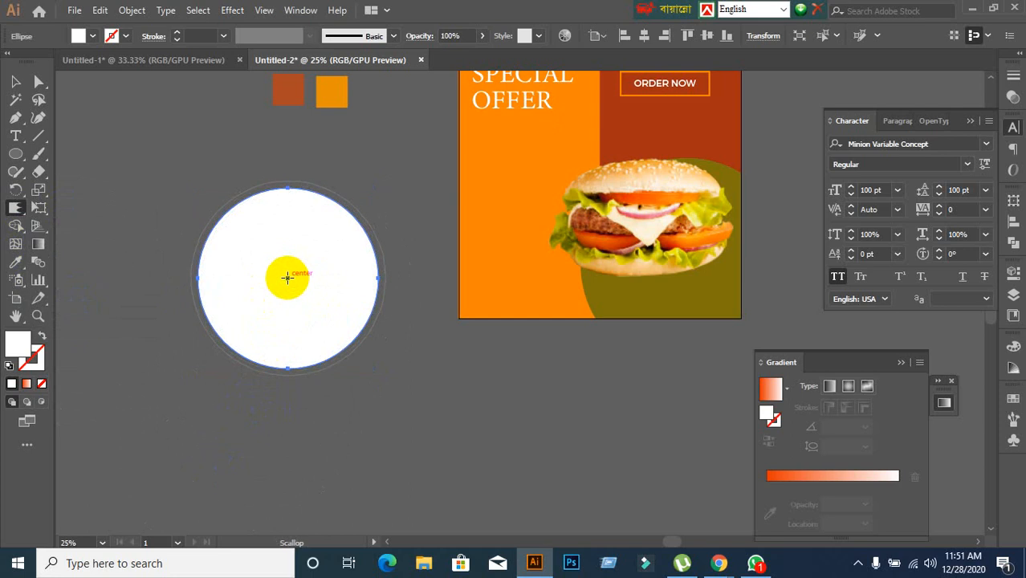
pyautogui.click(286, 278)
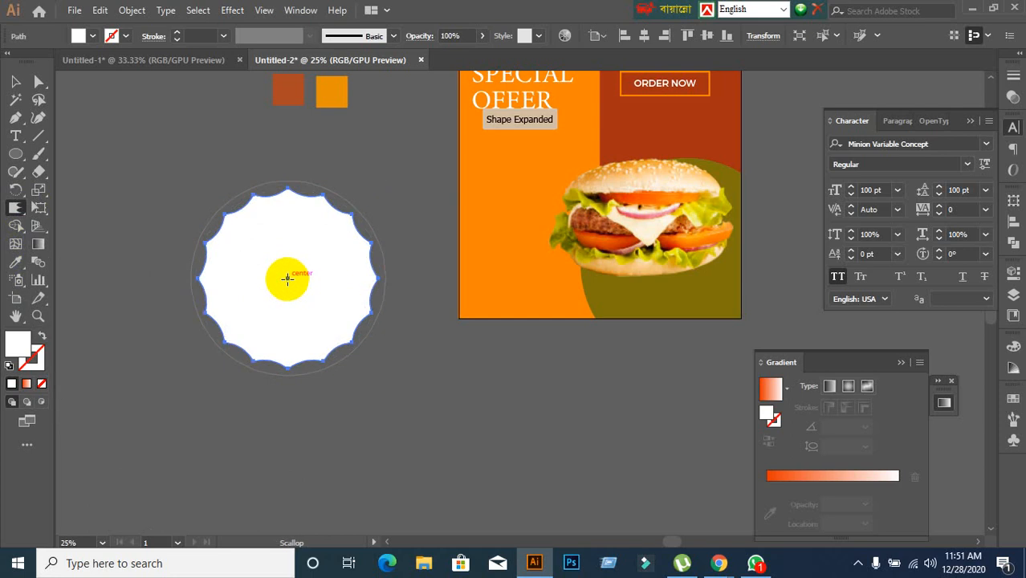
pyautogui.click(287, 279)
pyautogui.hotkey('ctrl', 'z')
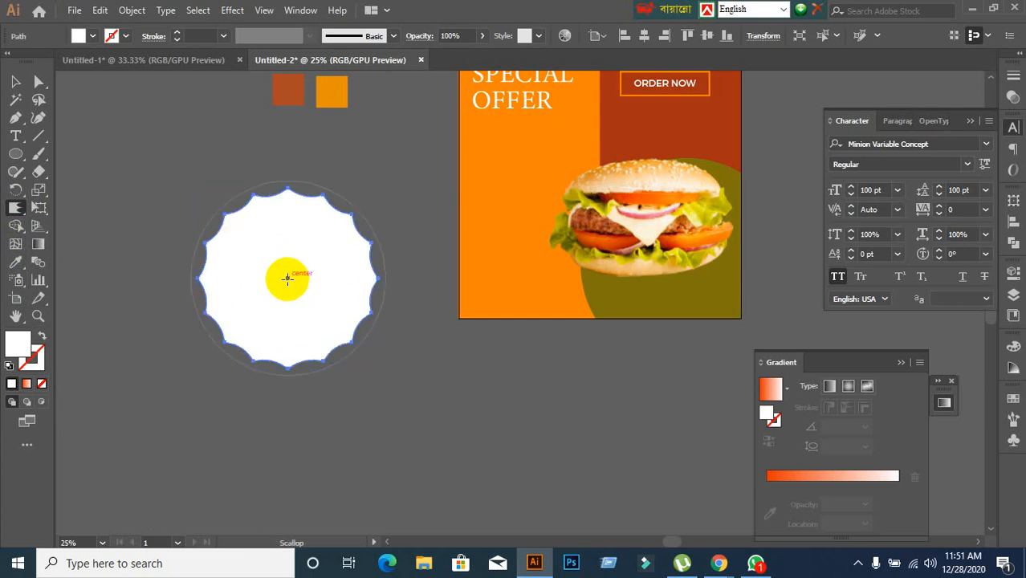
pyautogui.click(287, 277)
pyautogui.hotkey('ctrl', 'z')
pyautogui.hotkey('ctrl', 'z')
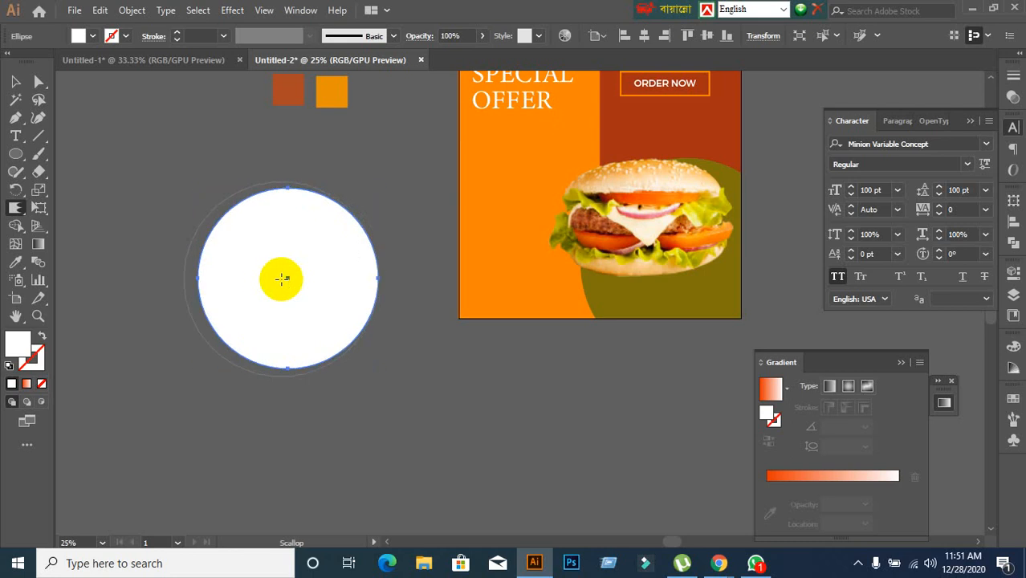
pyautogui.click(286, 277)
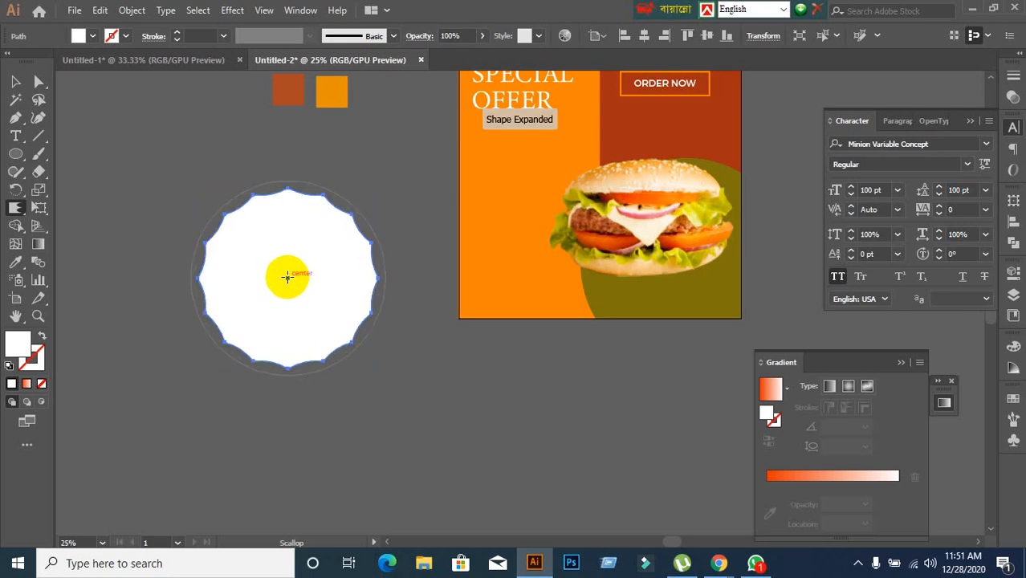
pyautogui.hotkey('ctrl', 'z')
pyautogui.click(286, 278)
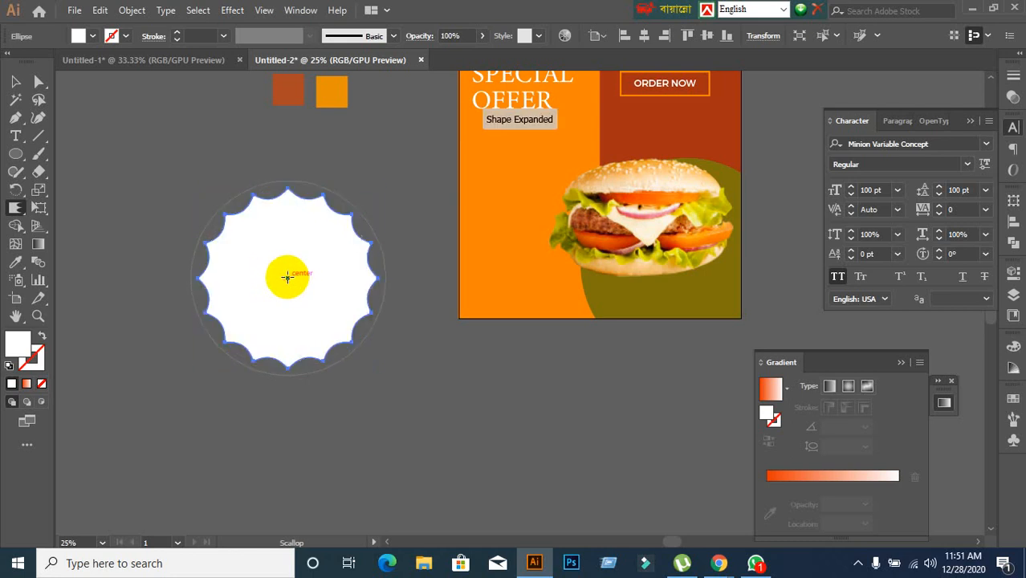
# Shrink the scalloped badge proportionally and place it on the orange area beneath the SPECIAL OFFER heading
pyautogui.click(15, 81)
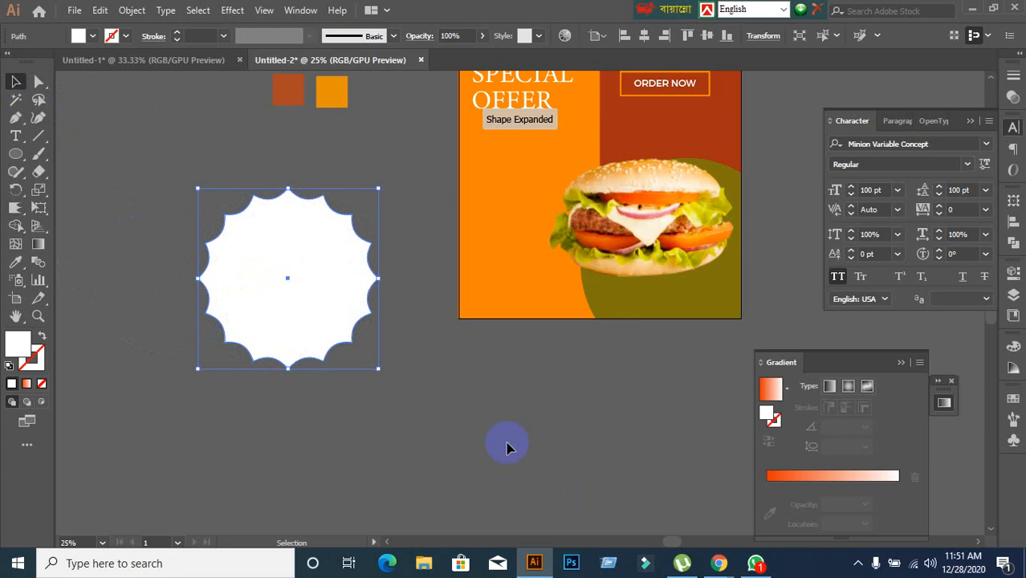
pyautogui.moveTo(378, 369); pyautogui.dragTo(492, 229)
pyautogui.click(262, 298)
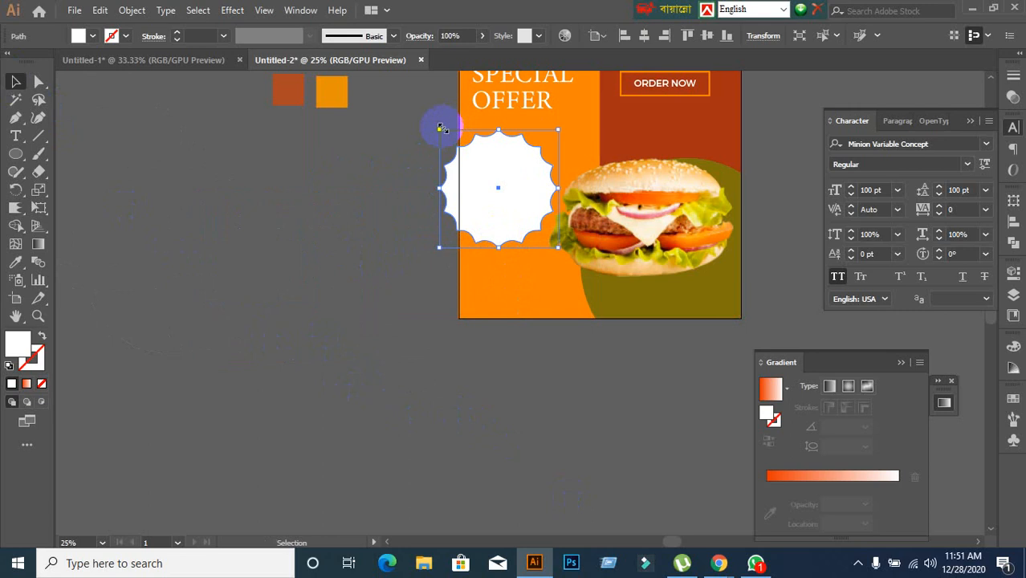
pyautogui.moveTo(443, 128); pyautogui.dragTo(471, 156)
pyautogui.moveTo(519, 192); pyautogui.dragTo(527, 161)
pyautogui.click(313, 291)
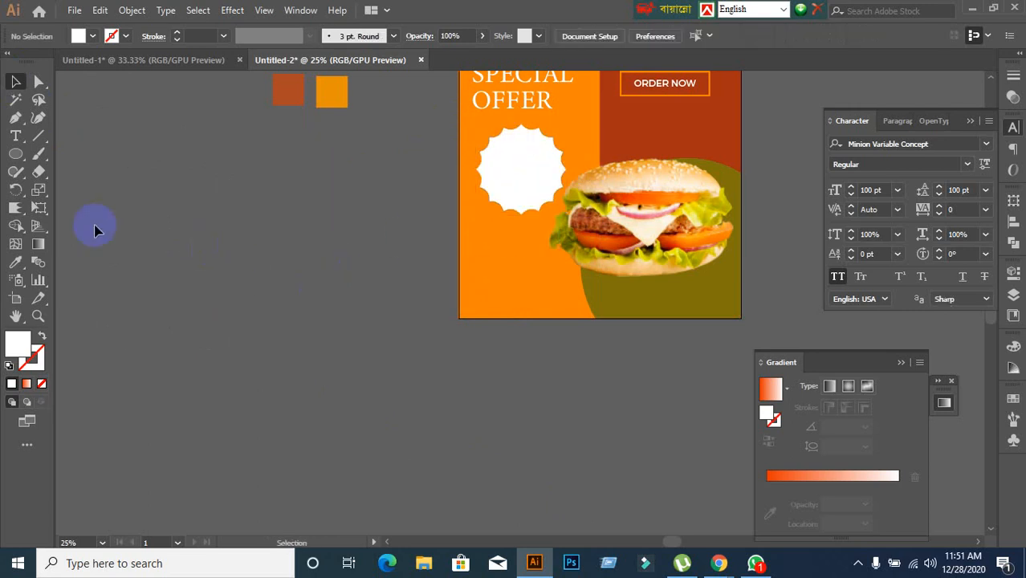
# Add the two-line text "50% OFF" on the empty canvas beside the artboard and centre-align its lines
pyautogui.scroll(2, 351, 233)
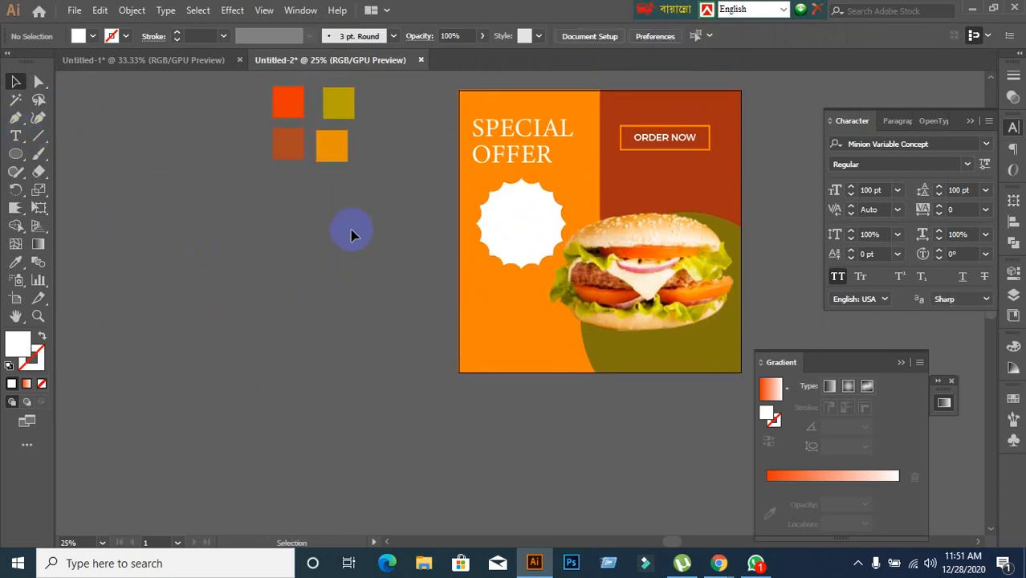
pyautogui.click(14, 138)
pyautogui.click(187, 270)
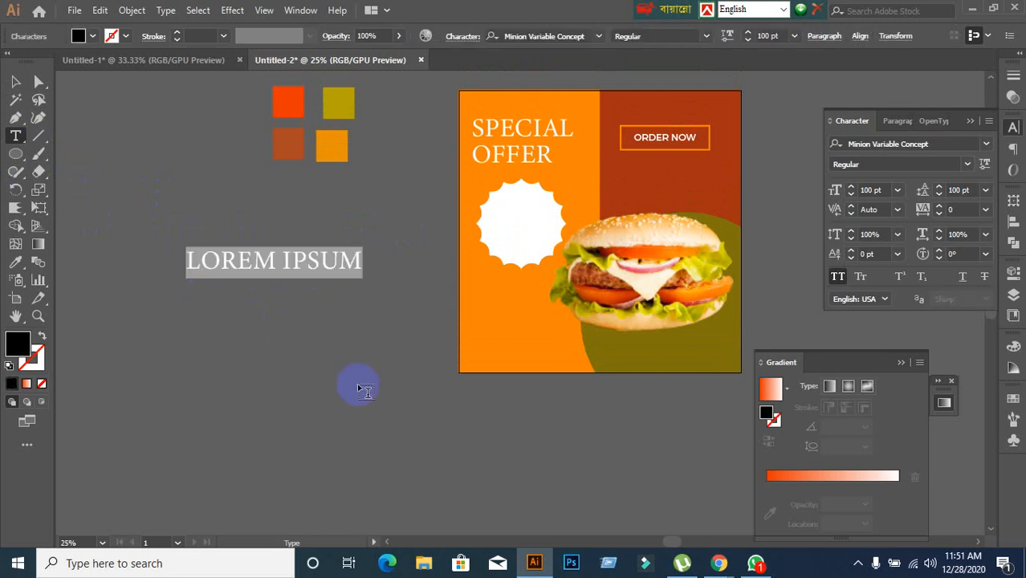
pyautogui.write('50')
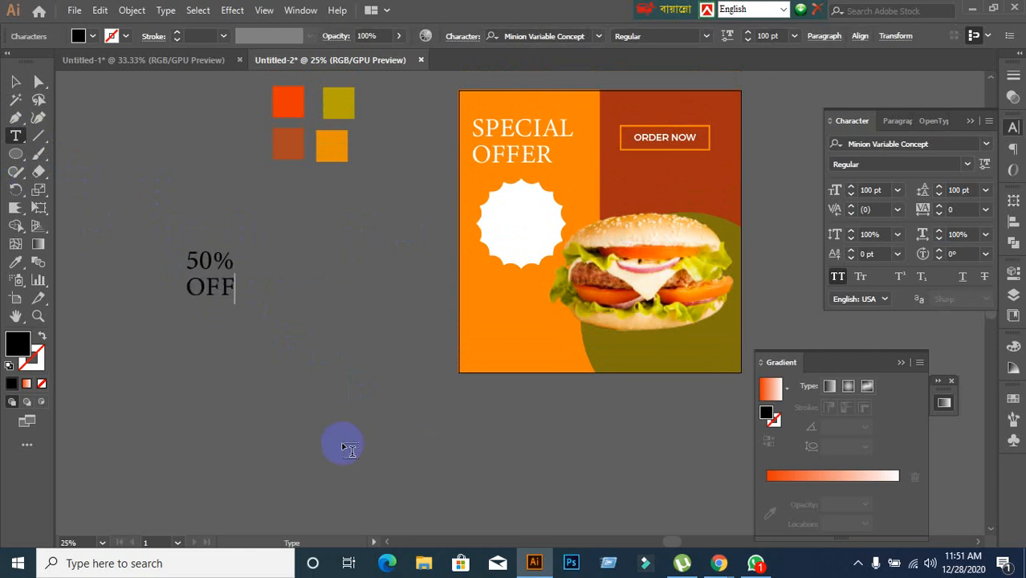
pyautogui.click(16, 81)
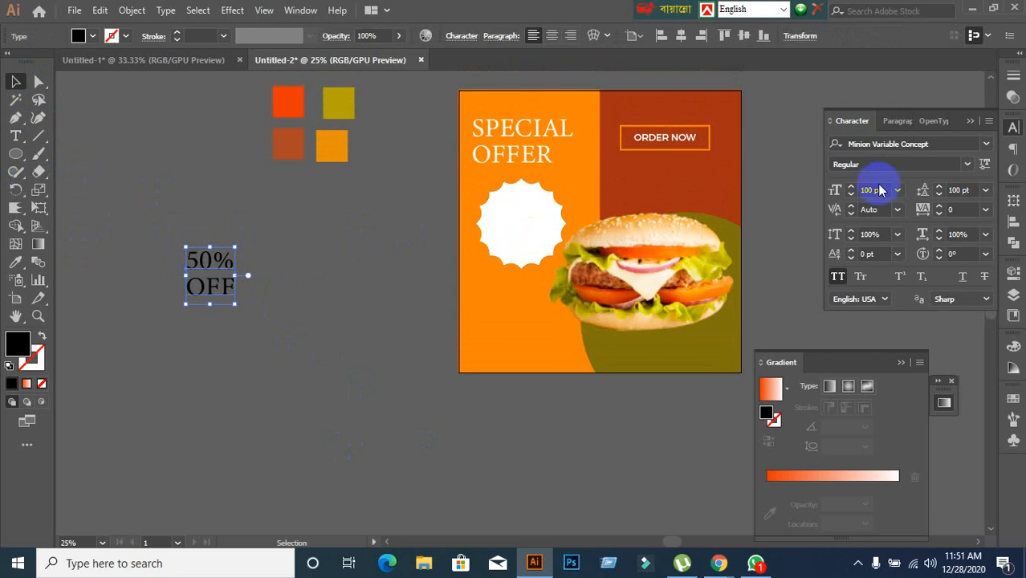
pyautogui.click(899, 121)
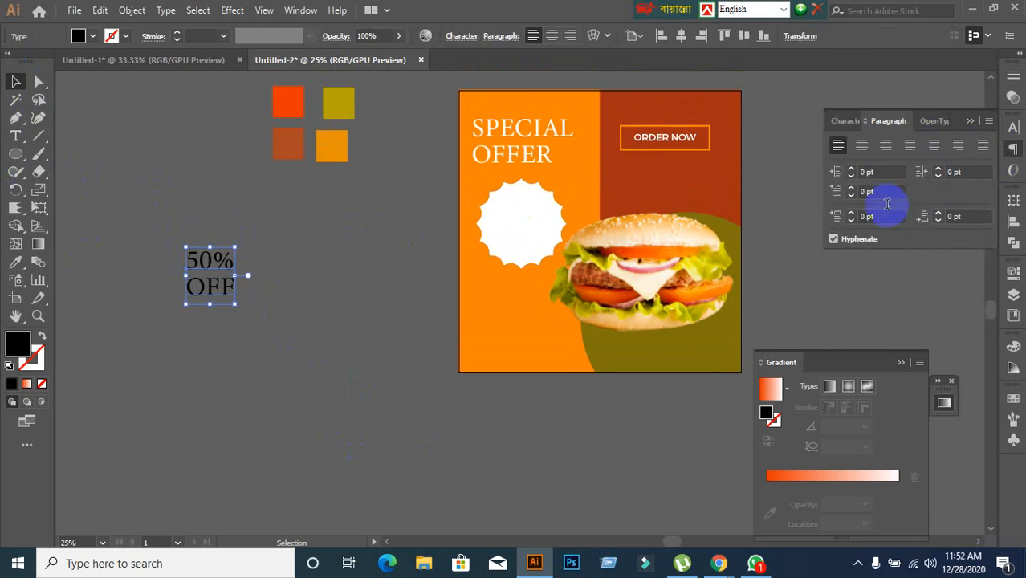
pyautogui.click(861, 145)
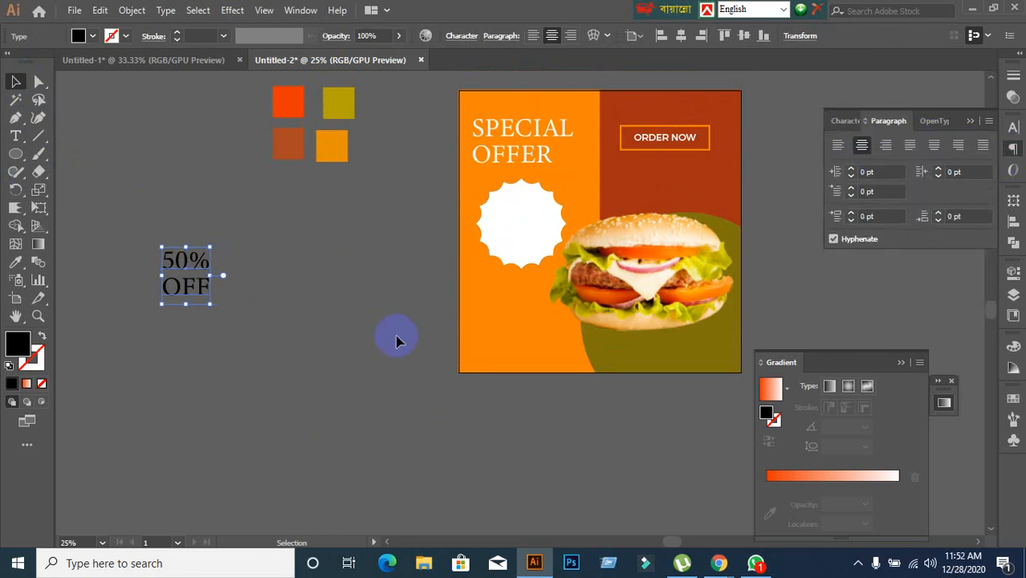
# Move the "50% OFF" text onto the middle of the white scalloped badge
pyautogui.click(273, 363)
pyautogui.moveTo(204, 297); pyautogui.dragTo(540, 249)
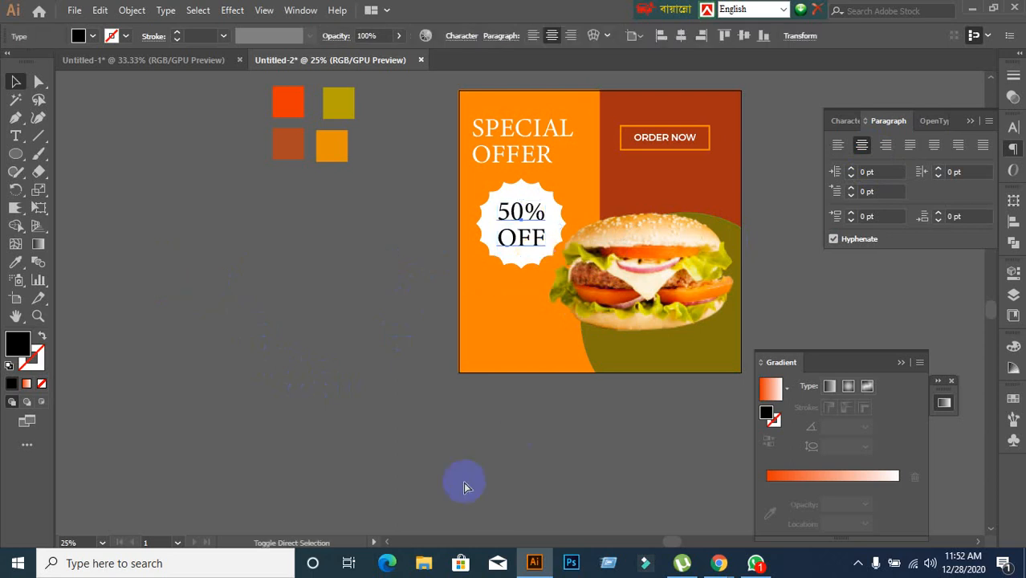
pyautogui.click(372, 359)
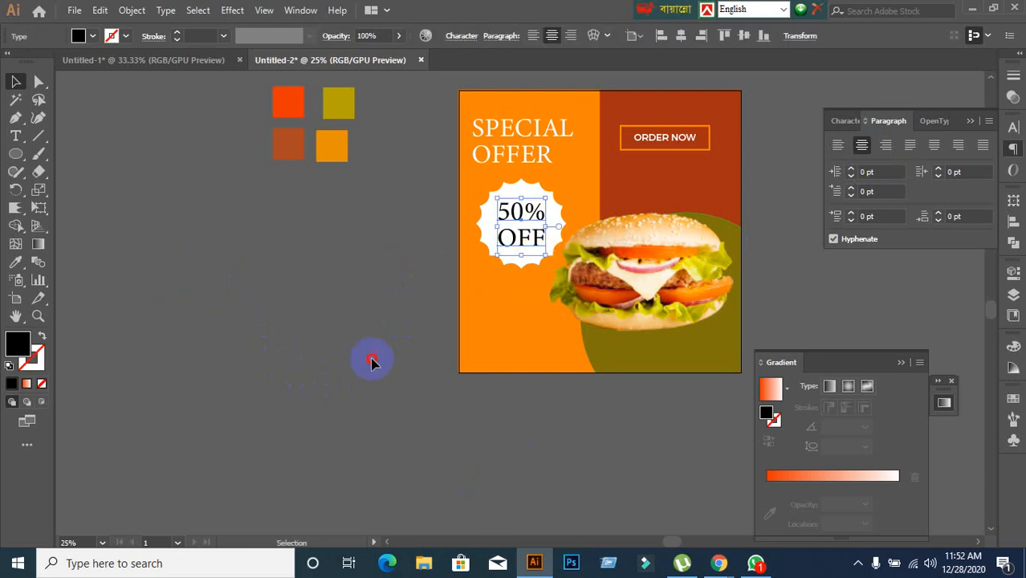
pyautogui.click(499, 252)
pyautogui.click(281, 251)
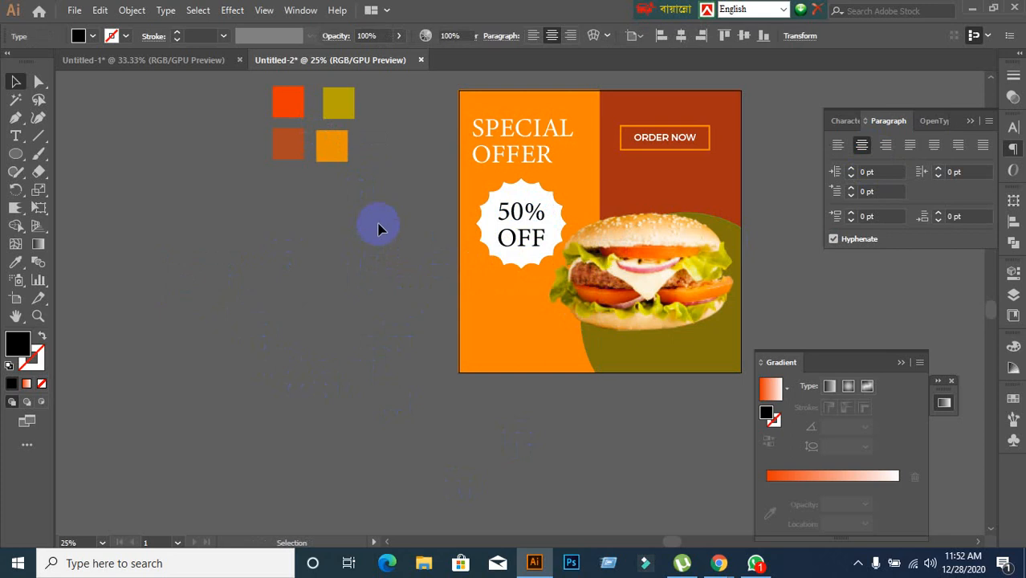
# Move the bright red-orange swatch away from the other colour swatches to the empty canvas below them
pyautogui.scroll(1, 378, 222)
pyautogui.scroll(1, 206, 142)
pyautogui.moveTo(271, 112); pyautogui.dragTo(240, 249)
# Try filling the scalloped badge with the bright red-orange swatch's colour using the Eyedropper
pyautogui.click(583, 215)
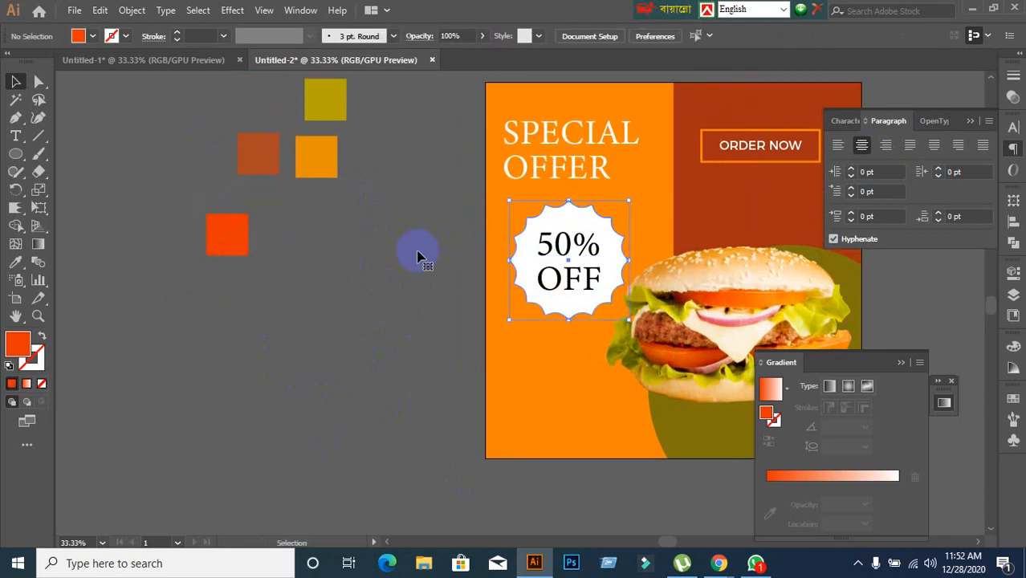
pyautogui.click(15, 262)
pyautogui.click(262, 156)
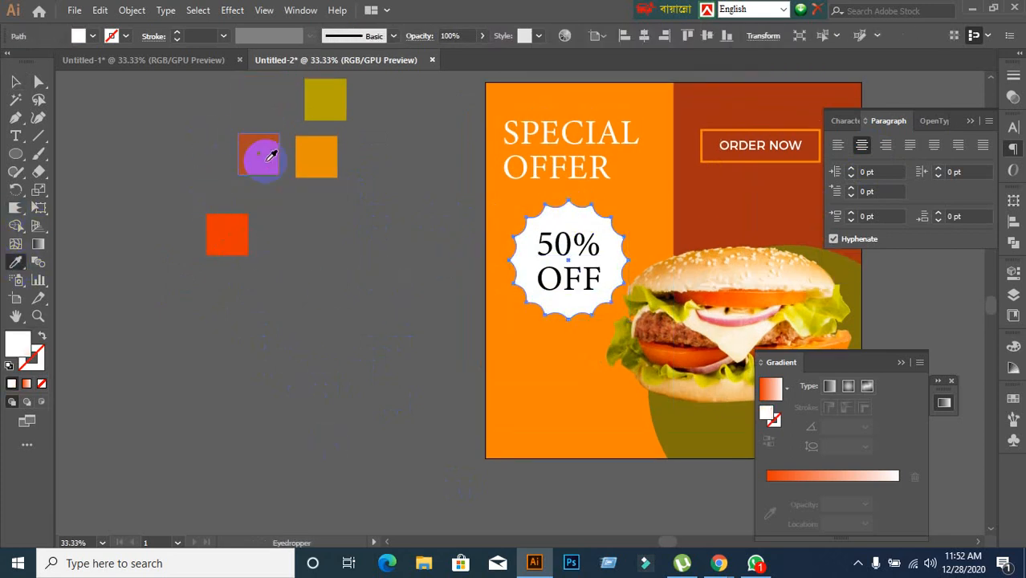
pyautogui.click(239, 253)
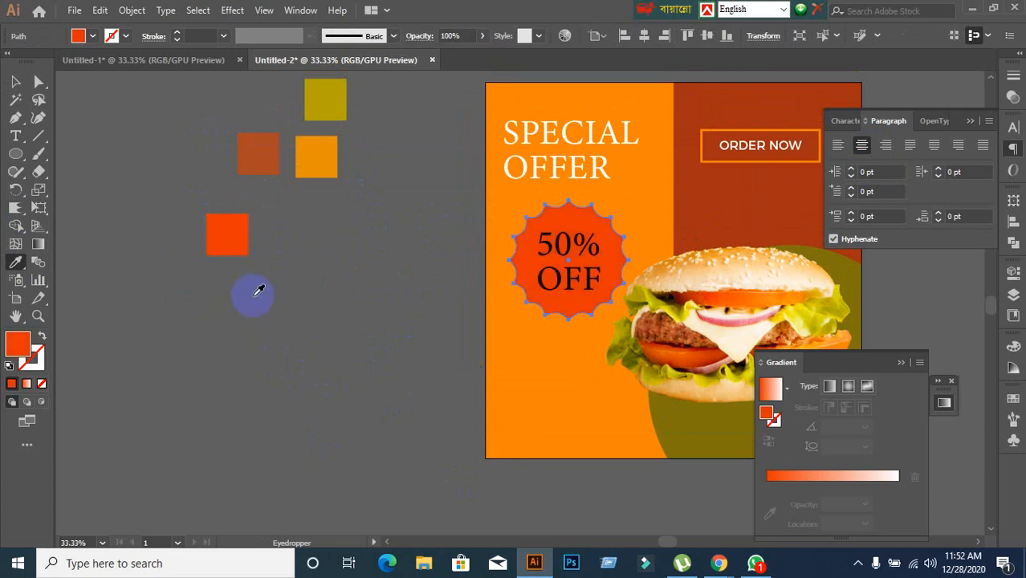
pyautogui.click(15, 82)
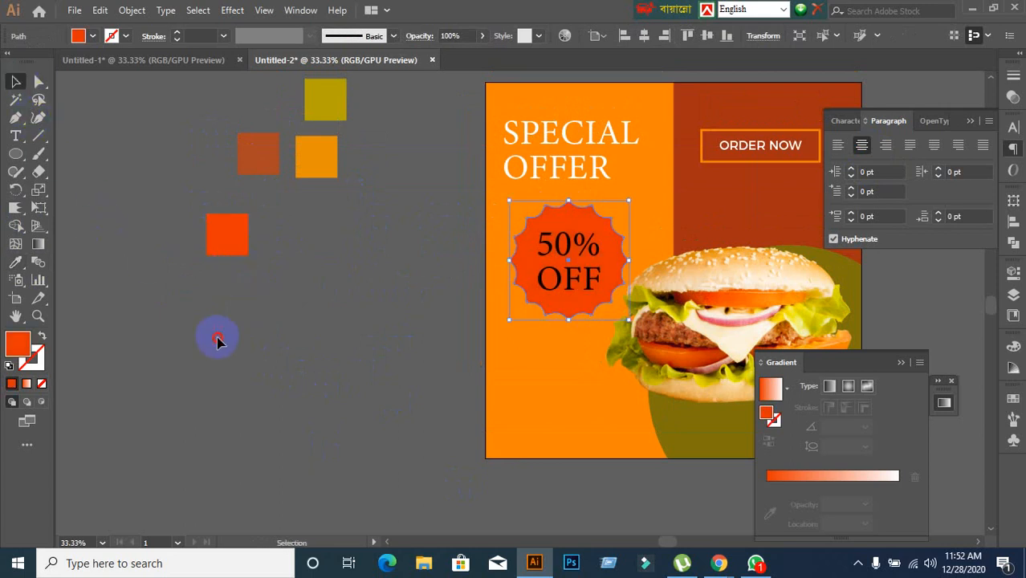
# Try the olive-yellow swatch's colour as the scalloped badge's fill using the Eyedropper
pyautogui.click(571, 324)
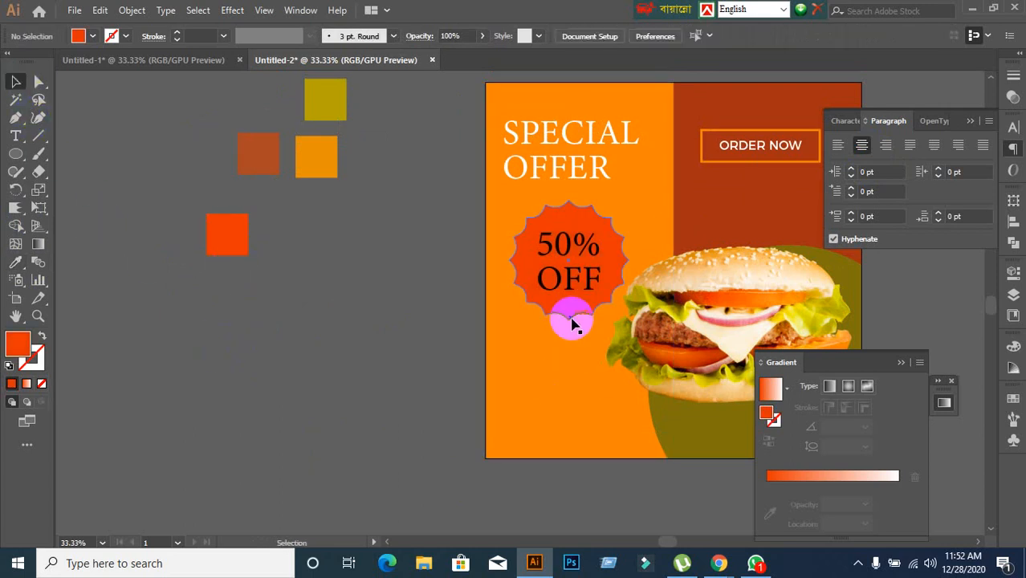
pyautogui.click(15, 262)
pyautogui.click(324, 98)
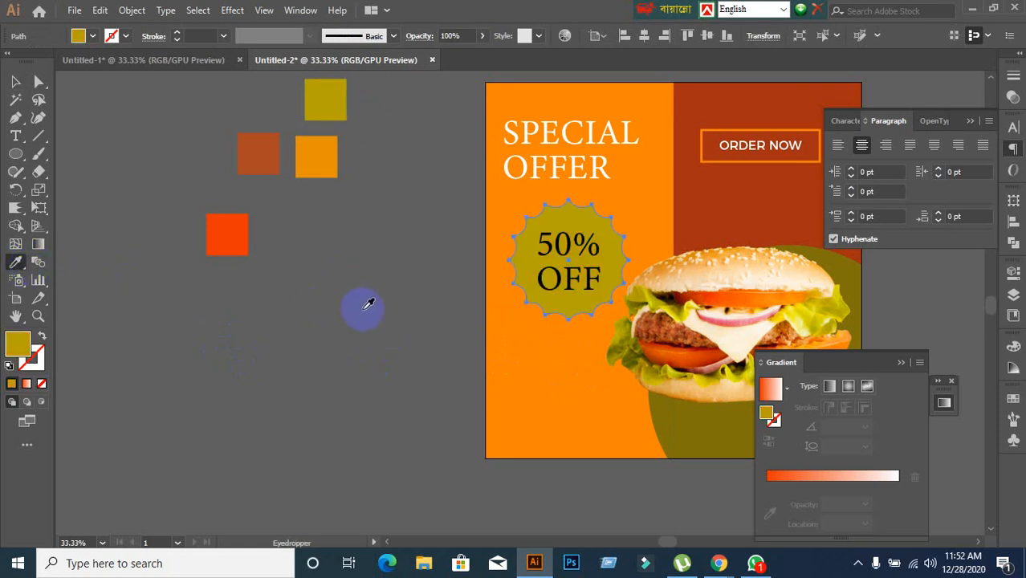
pyautogui.click(15, 81)
pyautogui.click(717, 253)
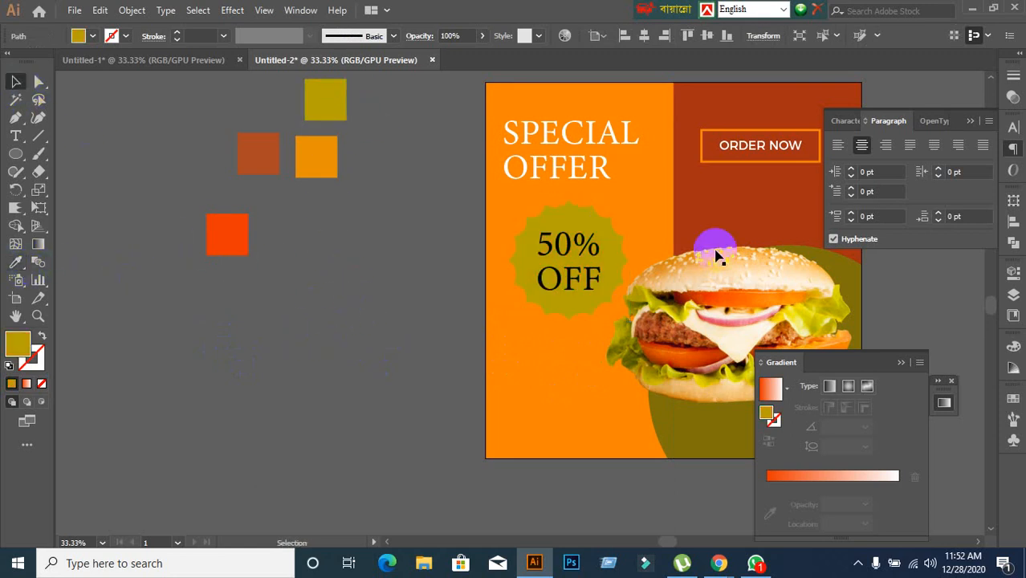
# Fill the scalloped badge with the dark rust colour sampled from the background behind the ORDER NOW button
pyautogui.click(566, 243)
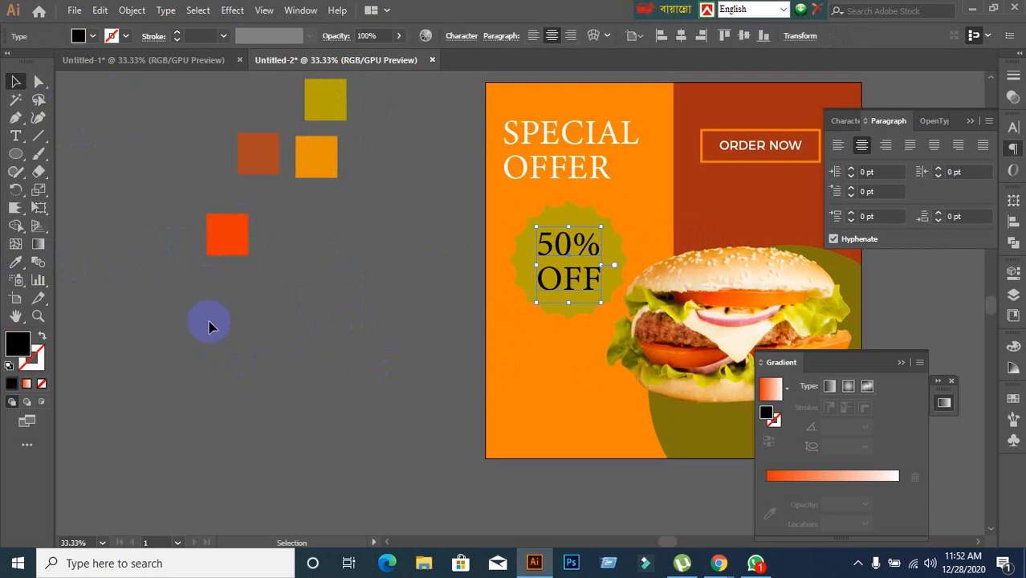
pyautogui.click(293, 317)
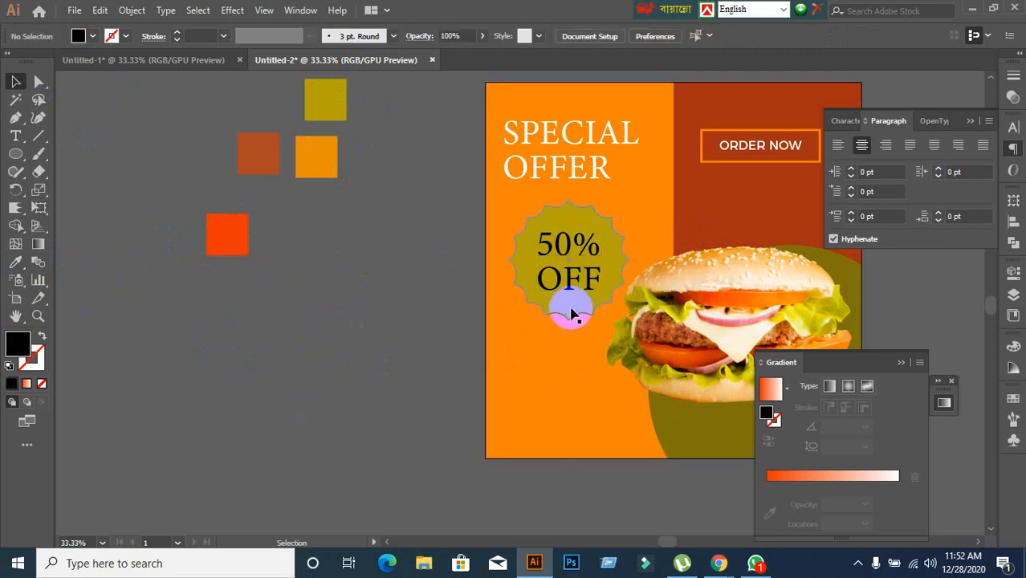
pyautogui.click(571, 314)
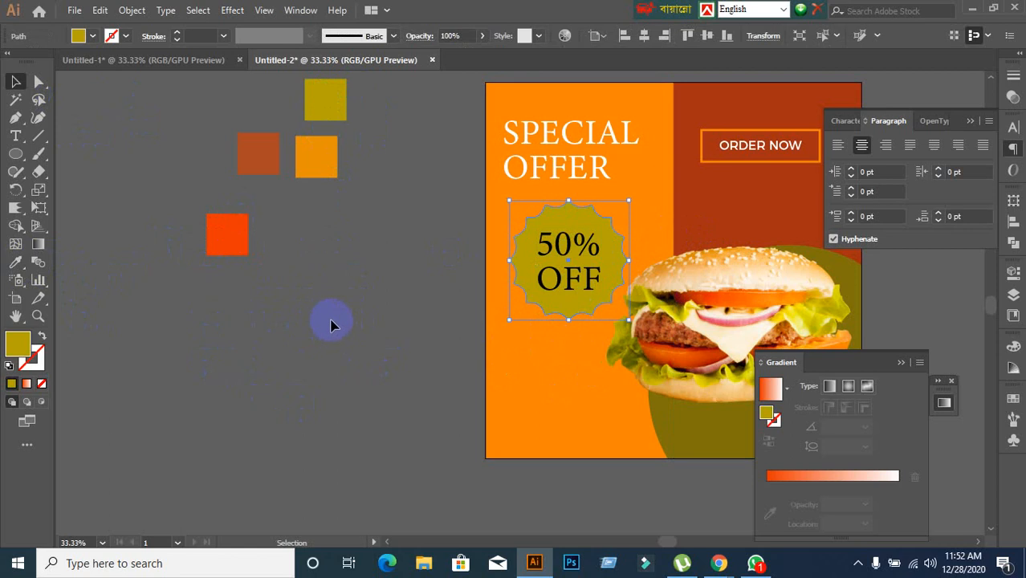
pyautogui.click(16, 262)
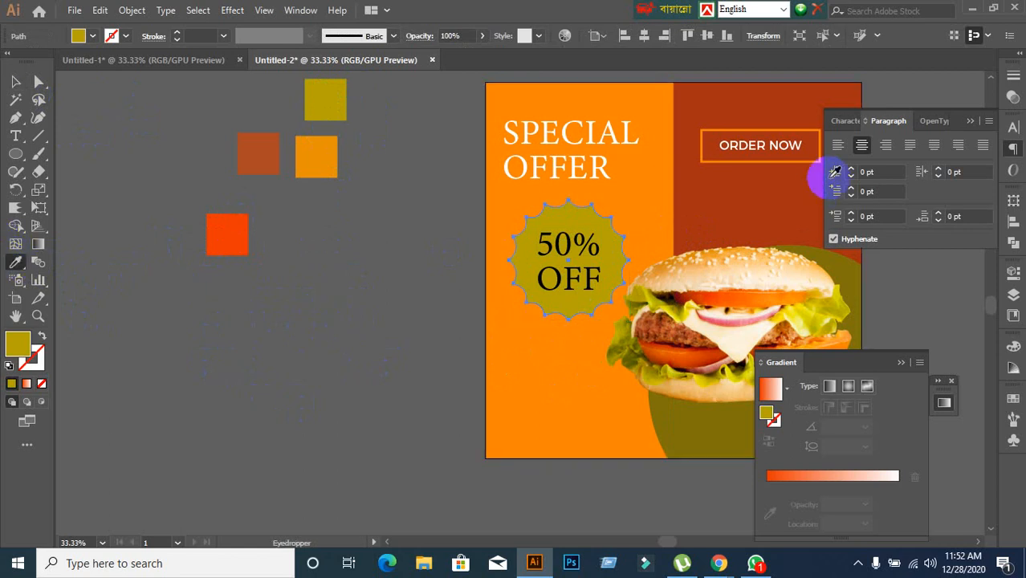
pyautogui.click(742, 207)
pyautogui.click(722, 186)
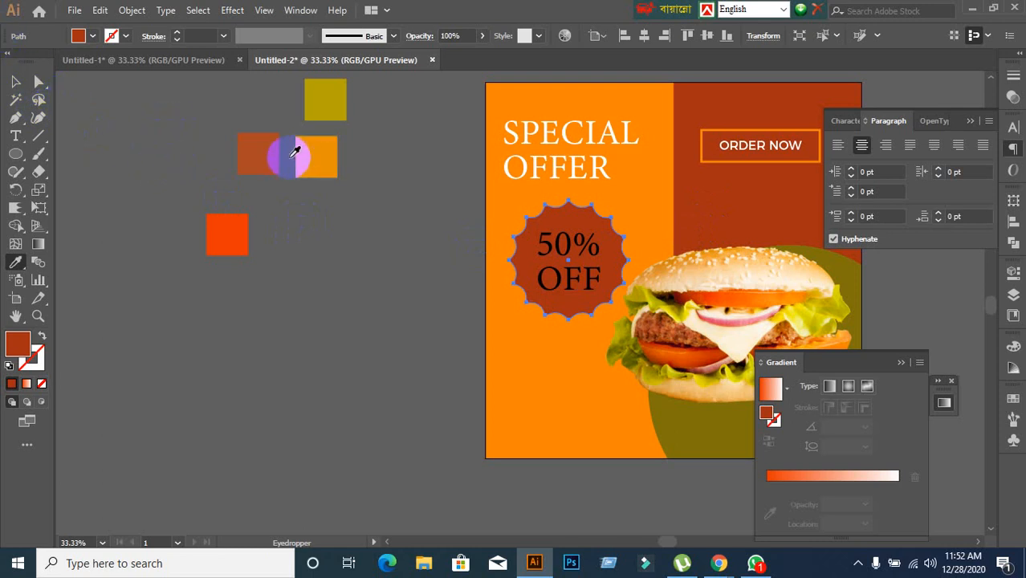
# Try filling the scalloped badge with the orange-tan colour sampled from the burger's lower bun using the Eyedropper
pyautogui.click(687, 397)
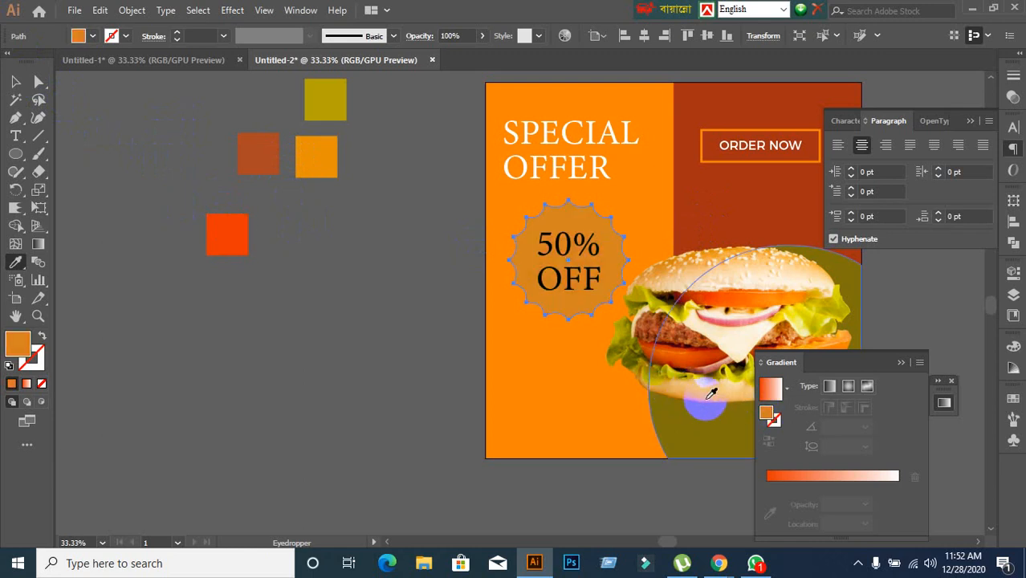
pyautogui.click(15, 82)
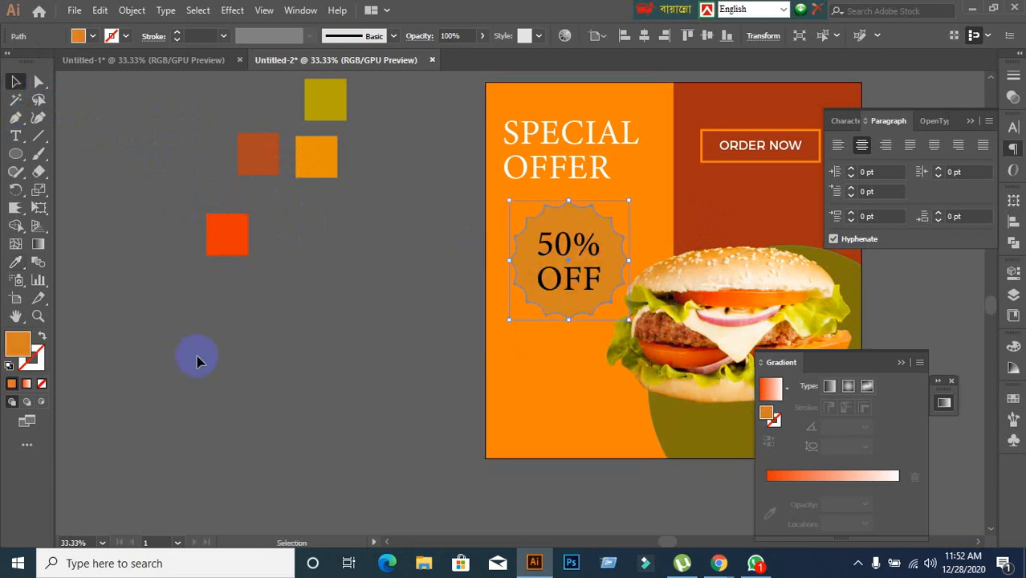
pyautogui.click(218, 384)
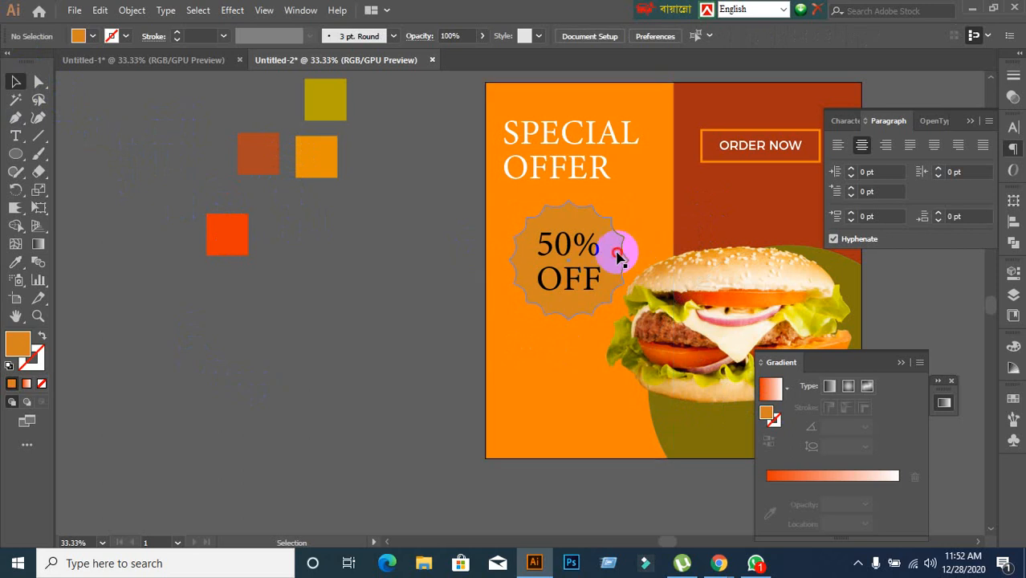
# Try the dark brown #824b0f as the scalloped badge's fill colour
pyautogui.click(618, 256)
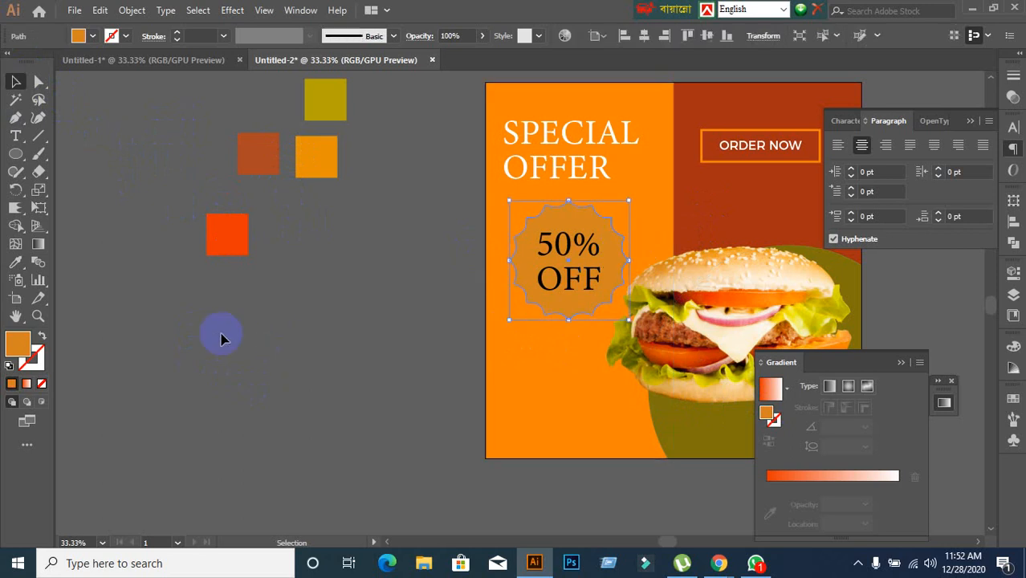
pyautogui.doubleClick(20, 343)
pyautogui.moveTo(489, 311)
pyautogui.mouseDown()
pyautogui.moveTo(494, 291)
pyautogui.moveTo(502, 301)
pyautogui.mouseUp()
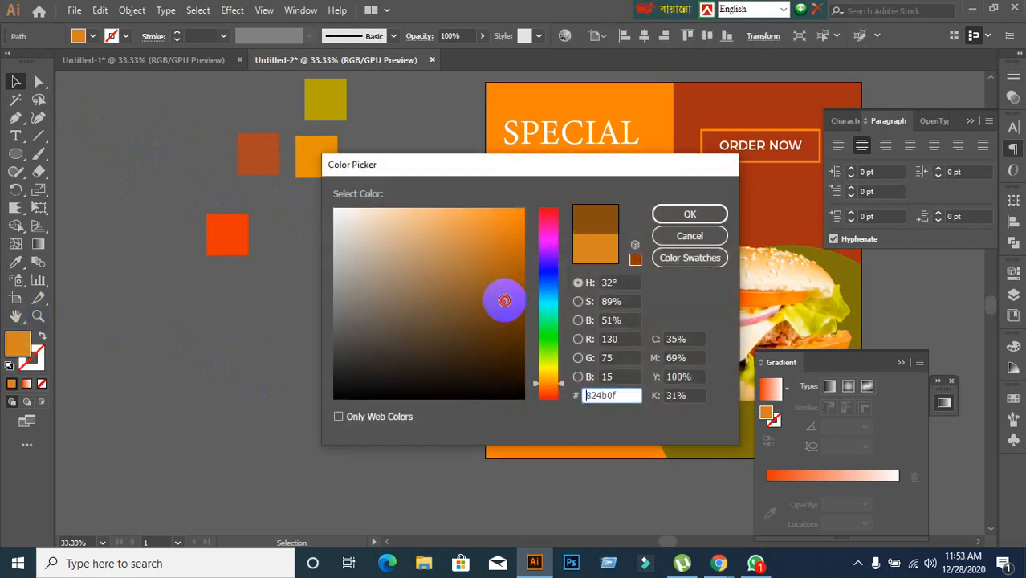
pyautogui.click(670, 215)
pyautogui.click(305, 411)
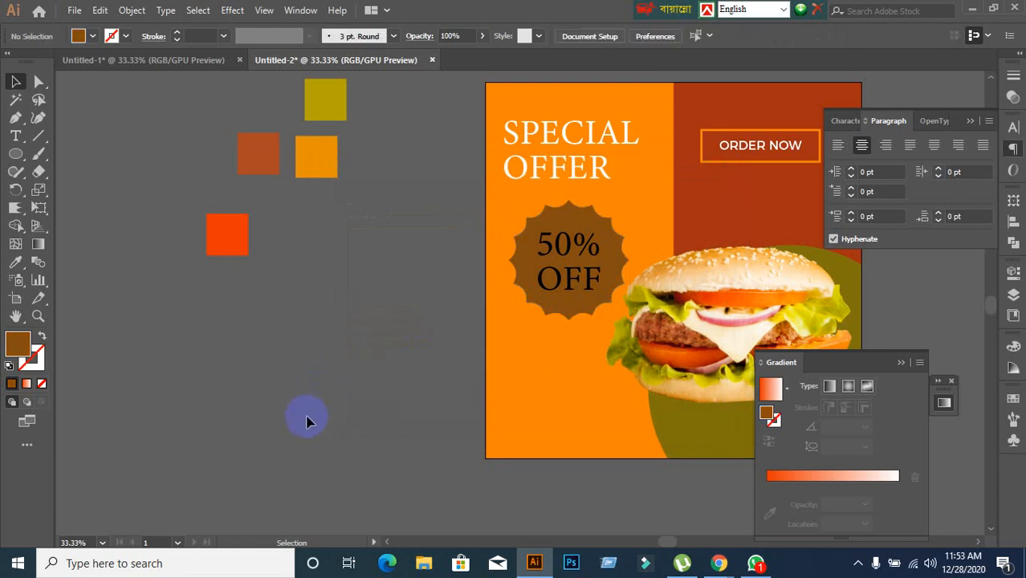
# Fill the scalloped badge with a bright yellow sampled from the burger image using the Eyedropper
pyautogui.click(576, 319)
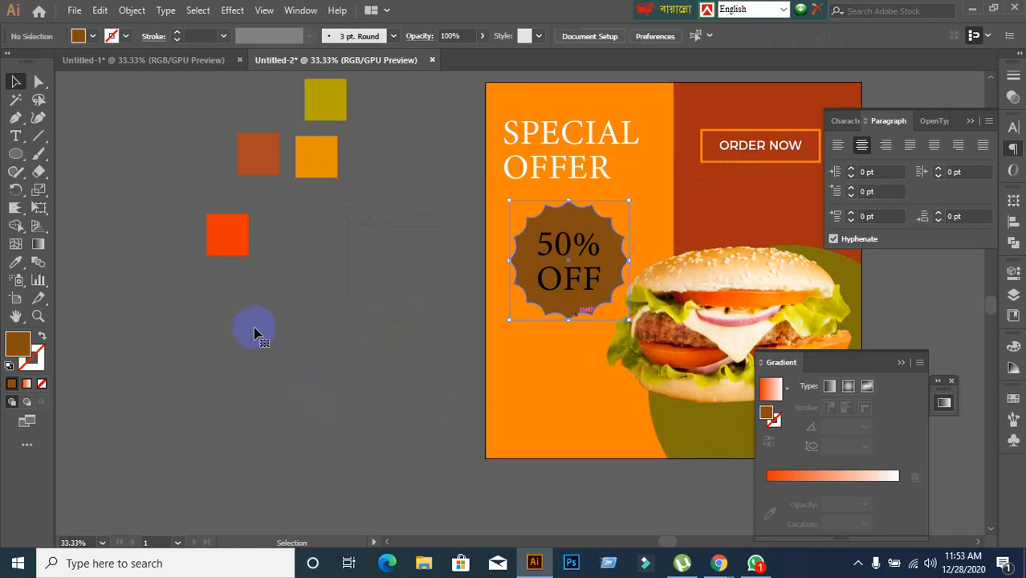
pyautogui.click(15, 261)
pyautogui.click(615, 350)
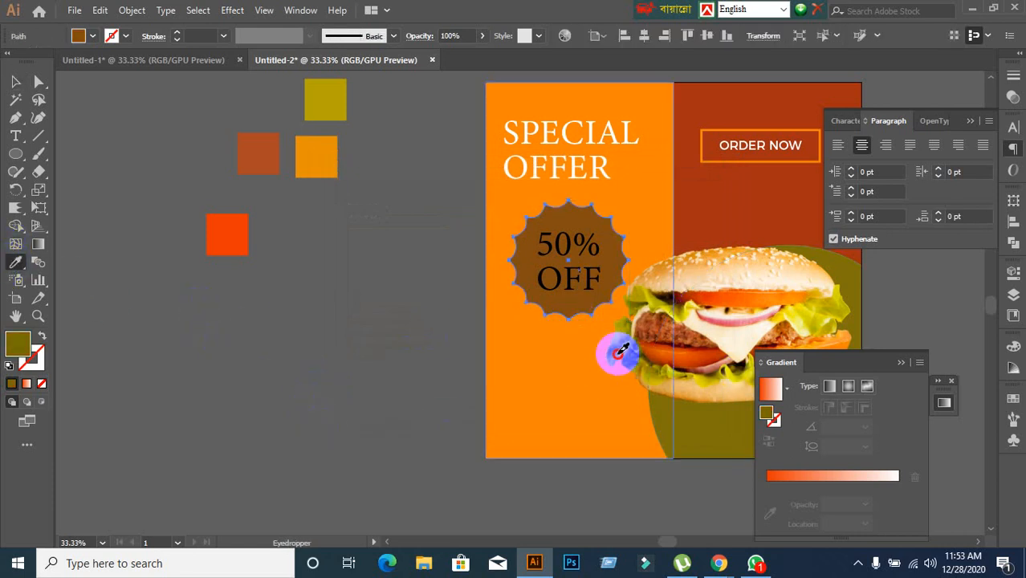
pyautogui.click(793, 310)
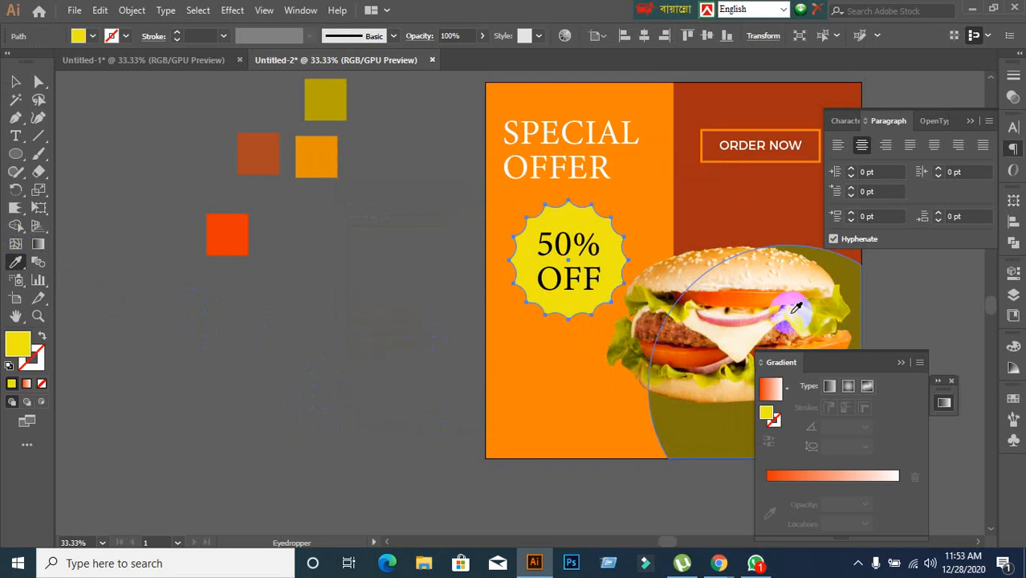
pyautogui.click(15, 81)
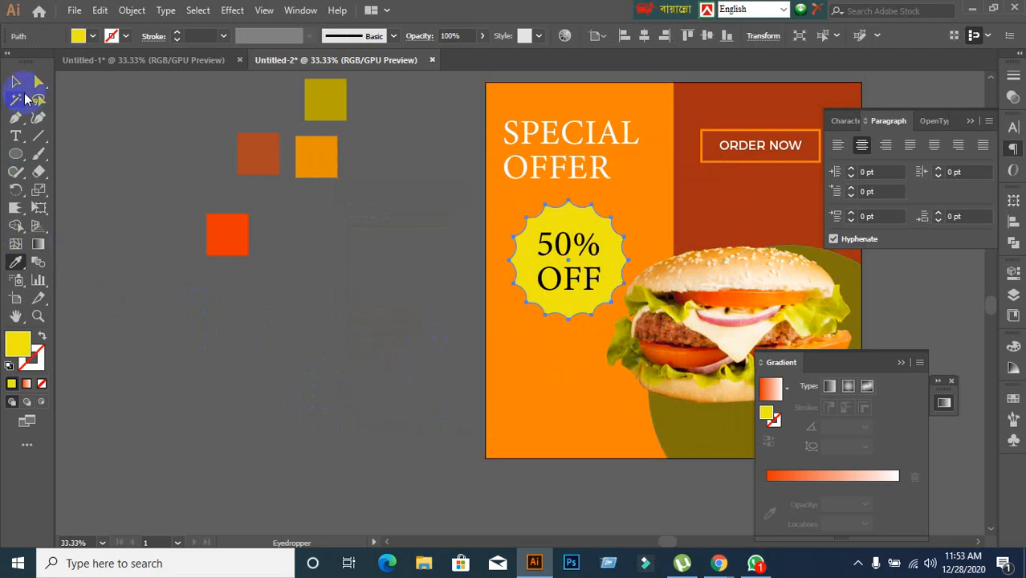
pyautogui.click(255, 384)
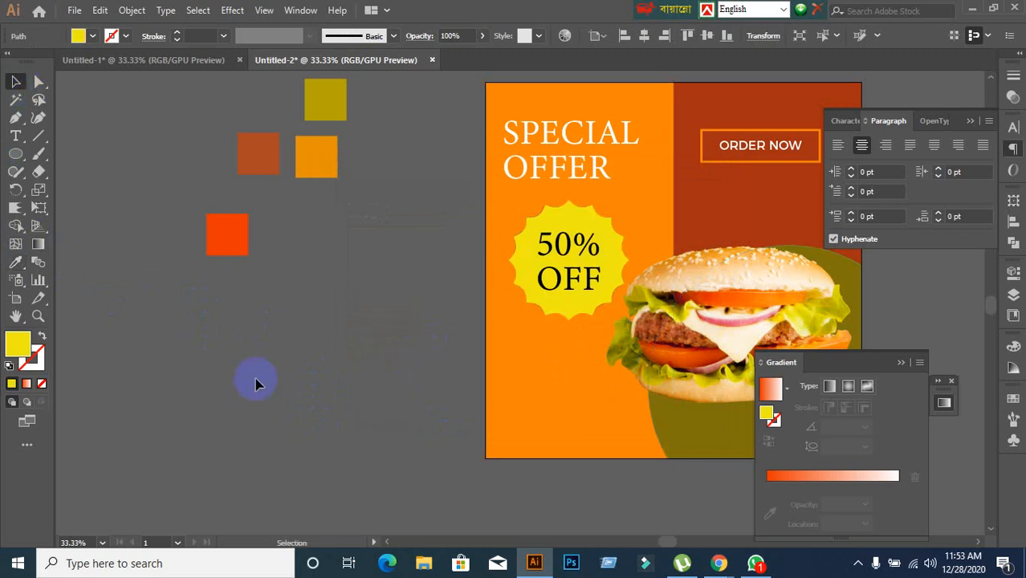
# Switch to the Google Meet call in Chrome, admit the waiting participant, and return to Illustrator
pyautogui.click(719, 563)
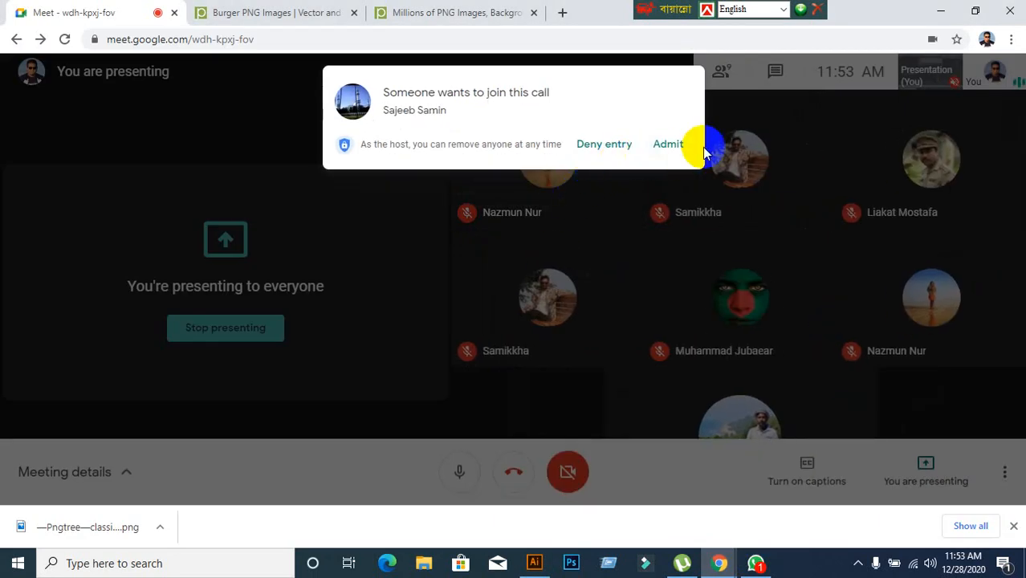
pyautogui.click(667, 147)
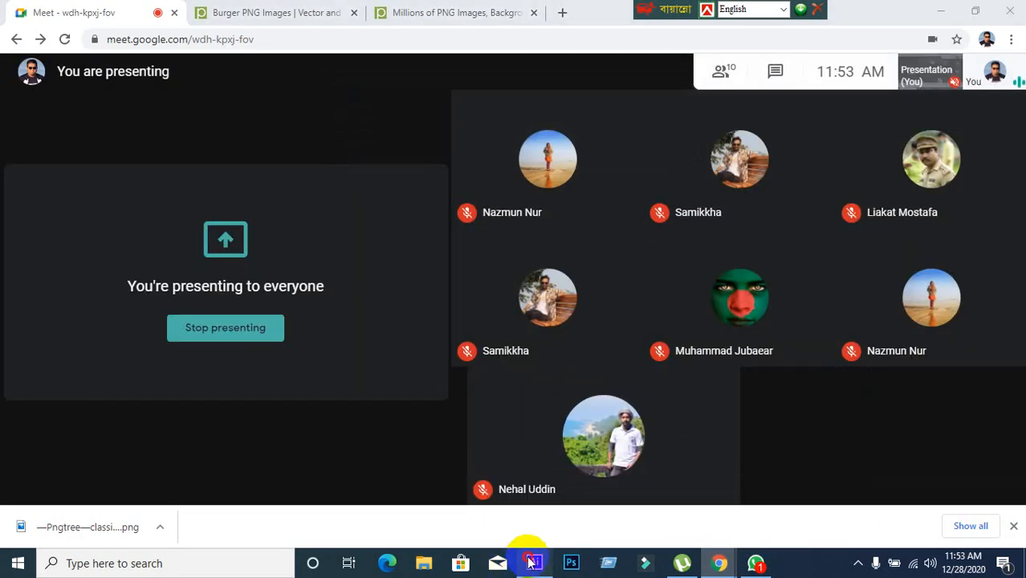
pyautogui.click(531, 562)
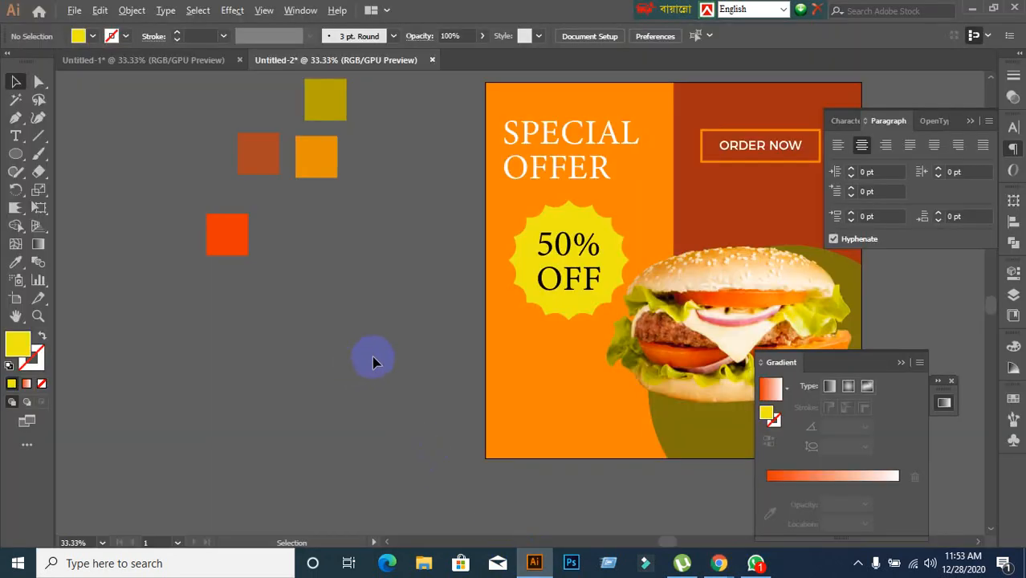
pyautogui.scroll(-1, 371, 355)
pyautogui.moveTo(592, 432); pyautogui.dragTo(447, 335)
pyautogui.scroll(2, 348, 185)
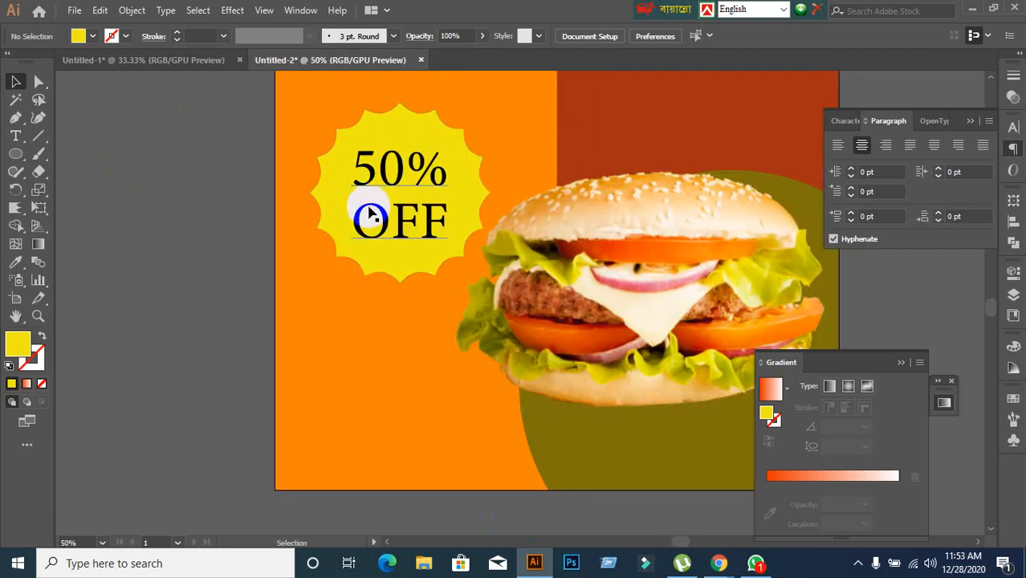
pyautogui.scroll(-1, 391, 213)
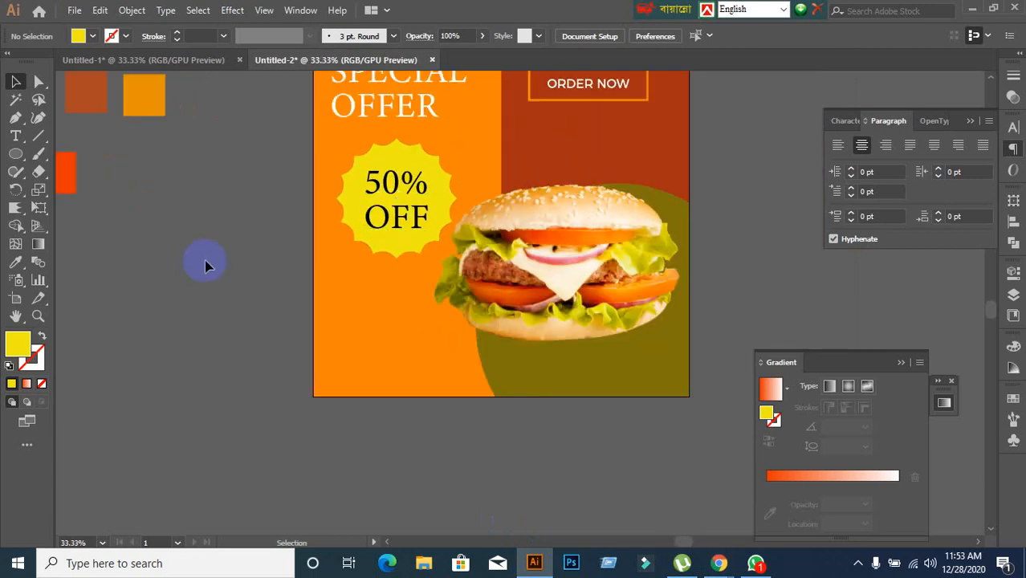
pyautogui.scroll(3, 204, 265)
pyautogui.click(405, 272)
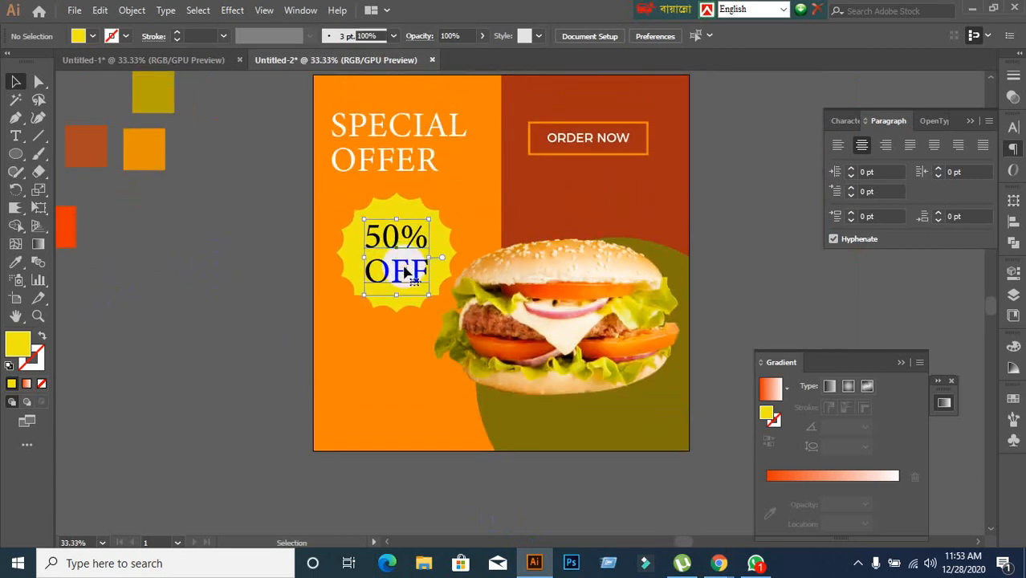
pyautogui.click(271, 316)
pyautogui.click(394, 293)
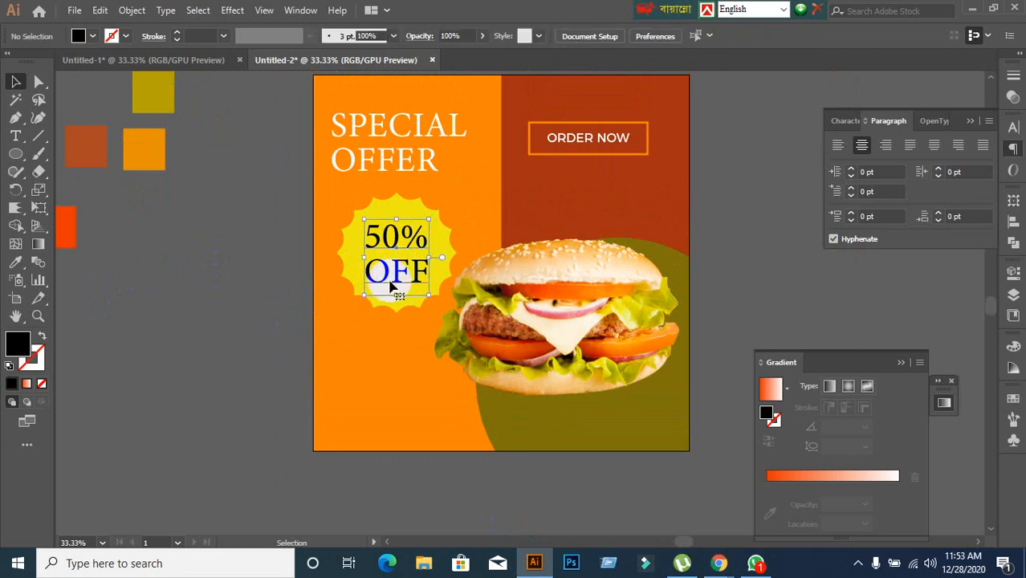
pyautogui.click(290, 305)
# Try white as the fill colour of the 50% OFF text on the yellow badge
pyautogui.click(390, 270)
pyautogui.click(380, 309)
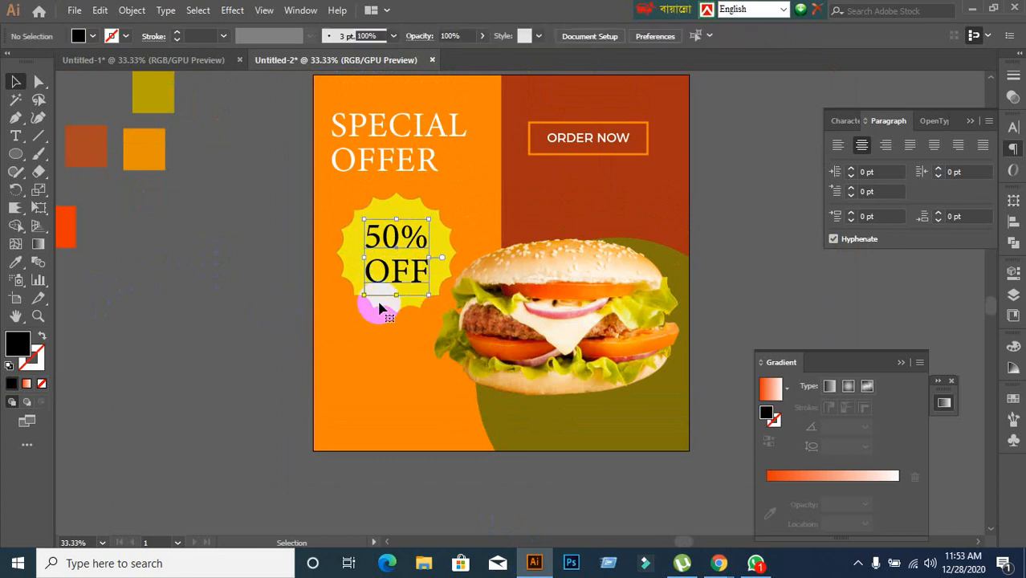
pyautogui.moveTo(380, 309); pyautogui.dragTo(307, 244)
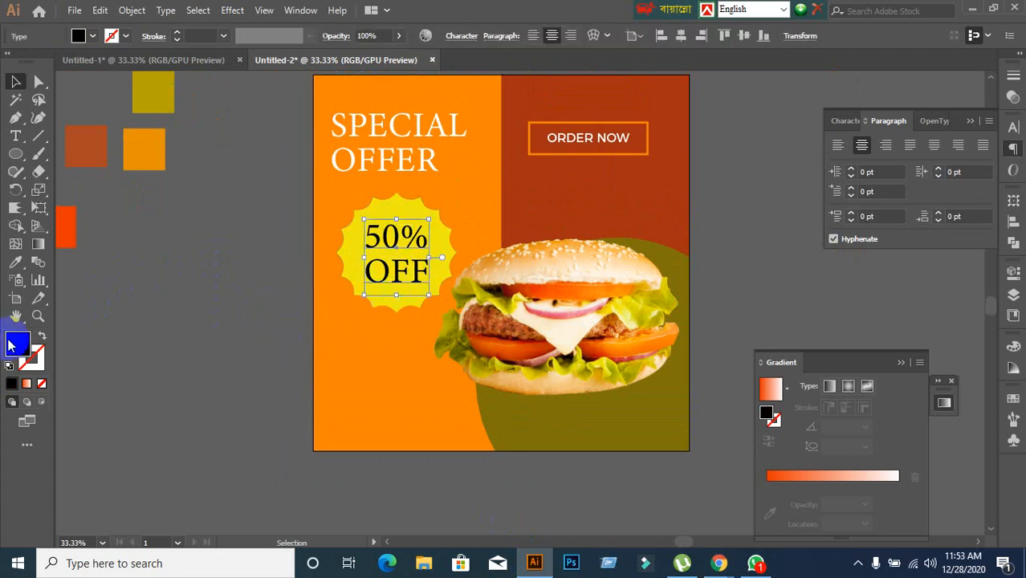
pyautogui.click(92, 35)
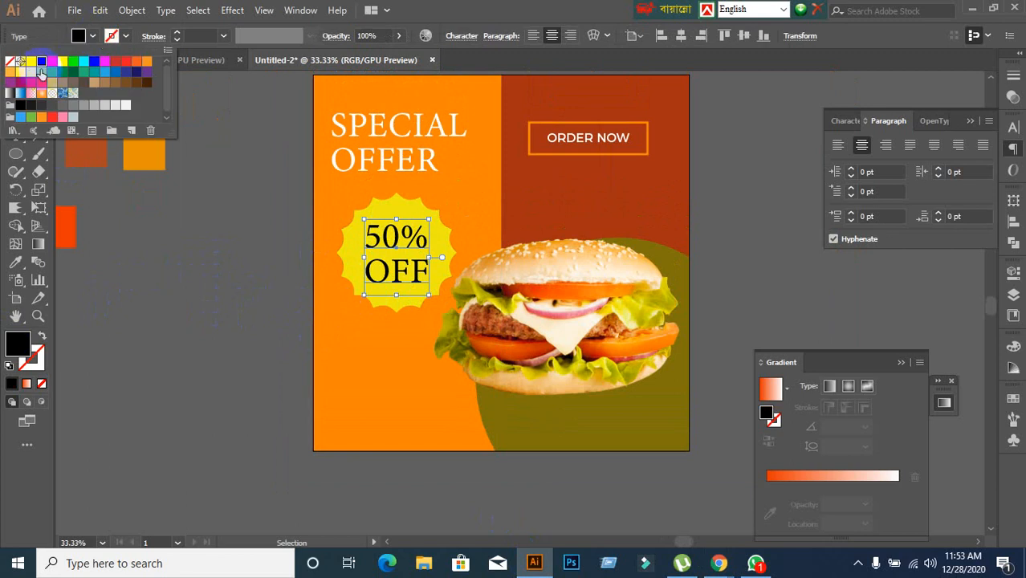
pyautogui.click(27, 72)
pyautogui.click(187, 353)
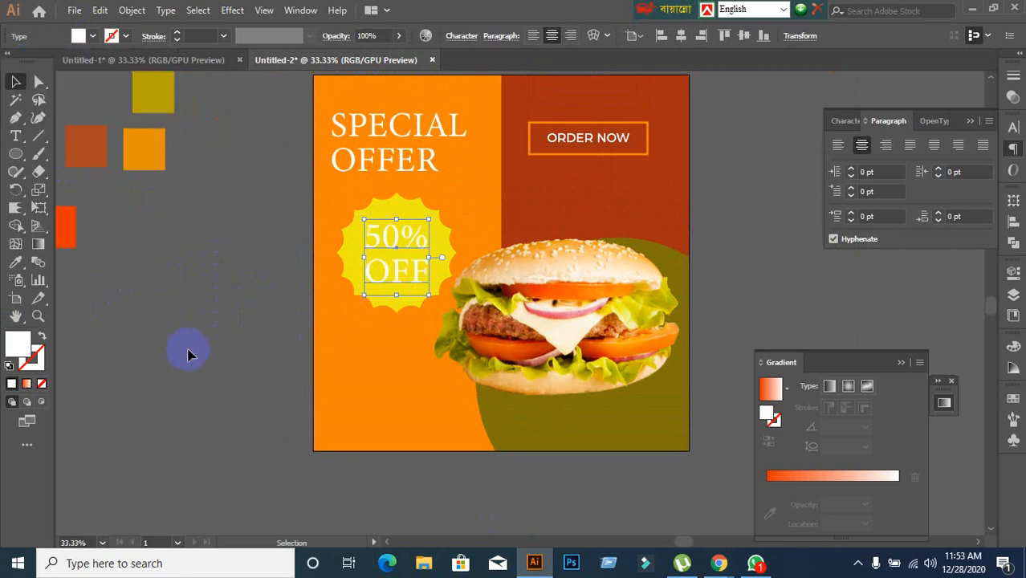
pyautogui.click(187, 353)
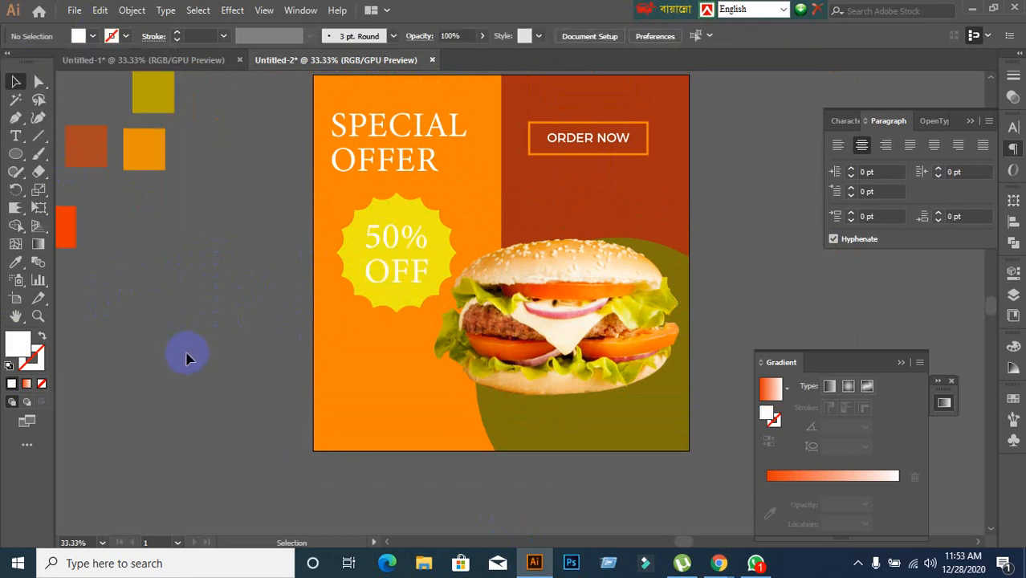
# Set the 50% OFF text's fill colour to dark grey #232323
pyautogui.click(405, 274)
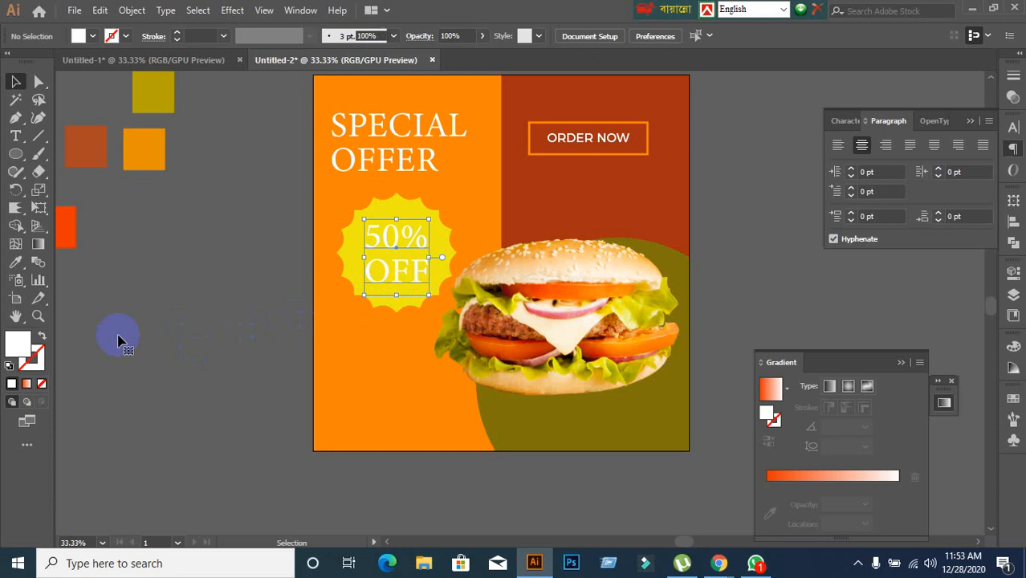
pyautogui.click(80, 36)
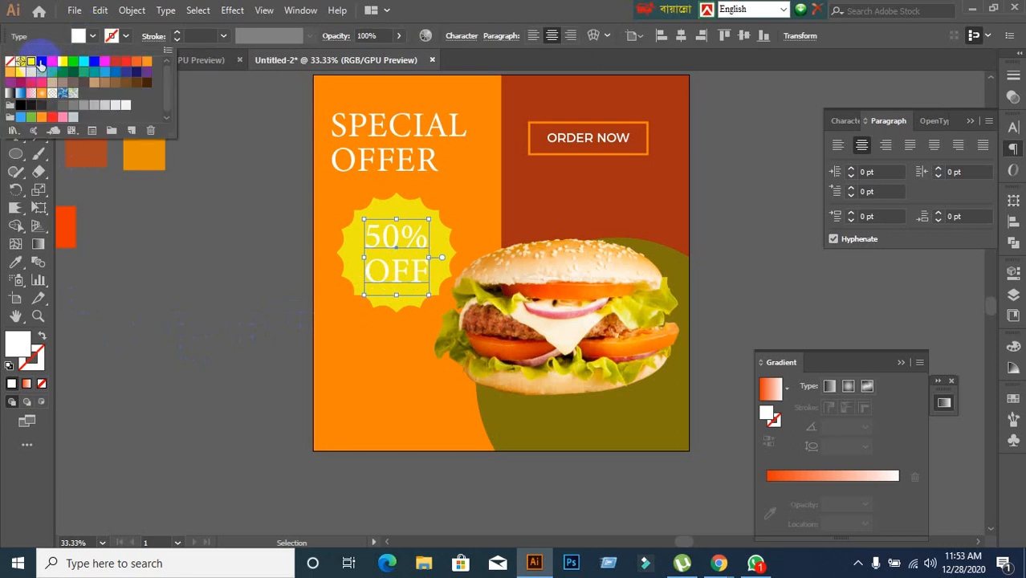
pyautogui.click(41, 64)
pyautogui.press('Escape')
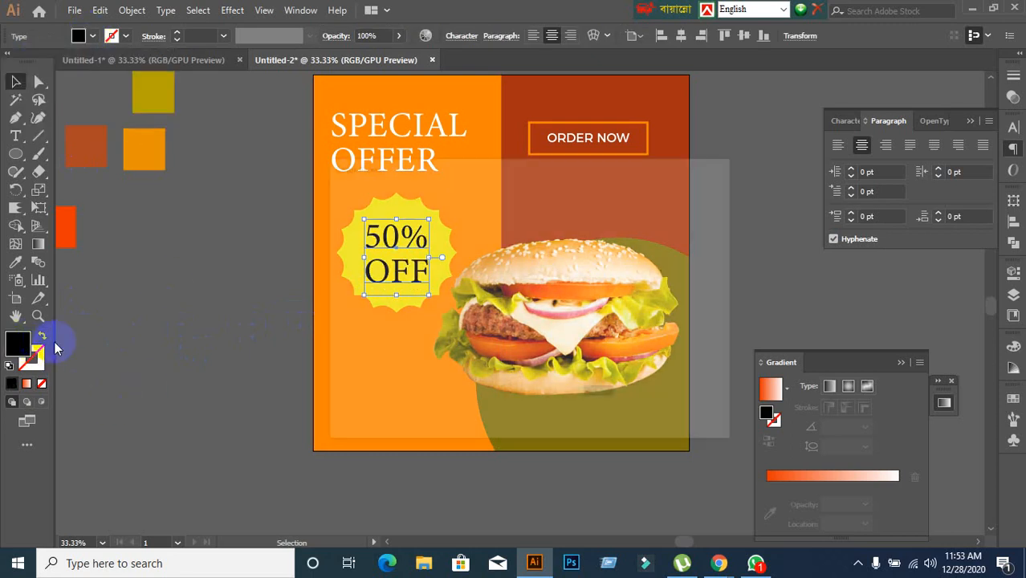
pyautogui.doubleClick(19, 344)
pyautogui.moveTo(355, 359); pyautogui.dragTo(323, 372)
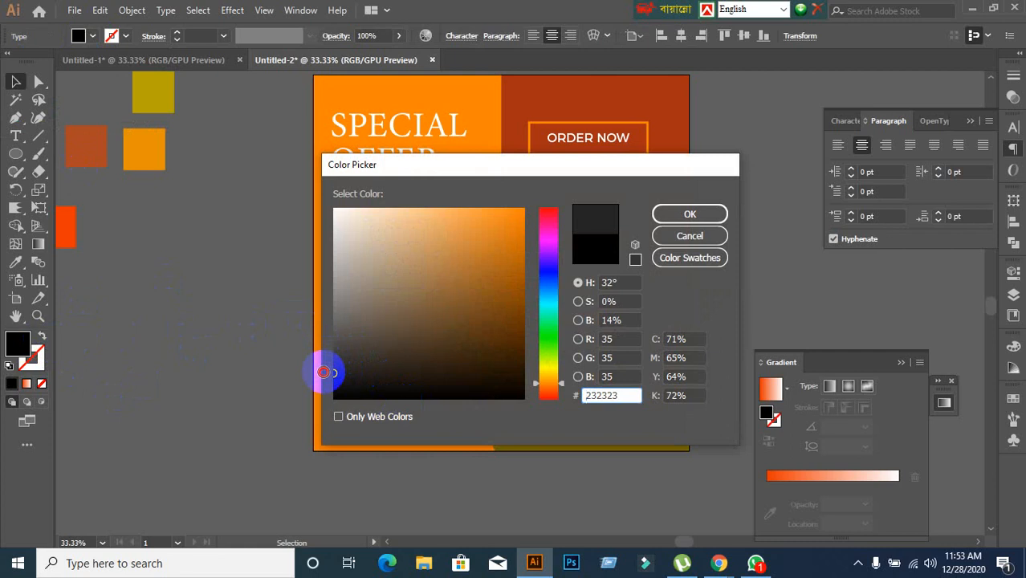
pyautogui.click(707, 213)
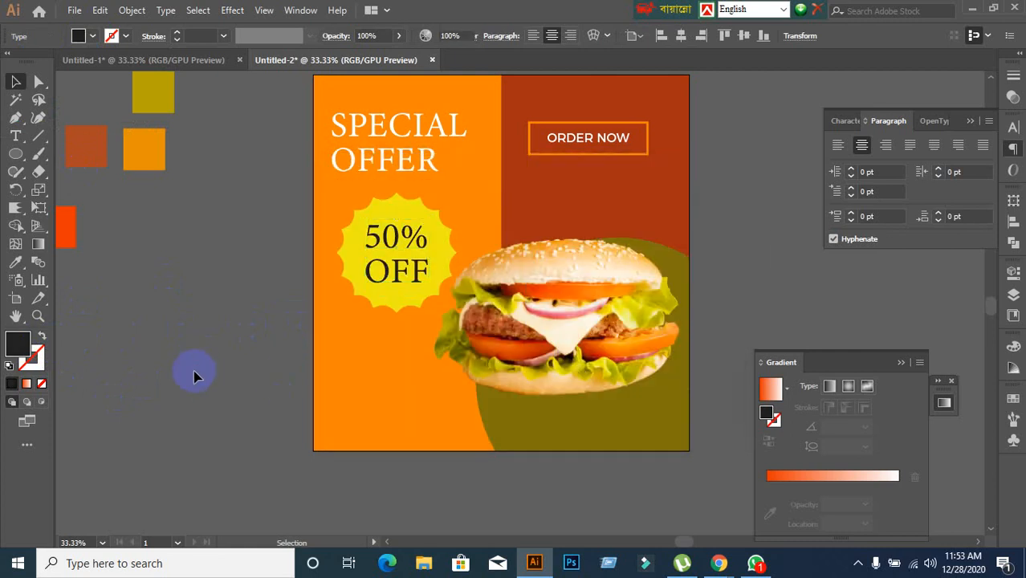
pyautogui.click(230, 365)
# Try recolouring the 50% OFF text with a colour sampled from the burger image using the Eyedropper
pyautogui.scroll(-1, 256, 350)
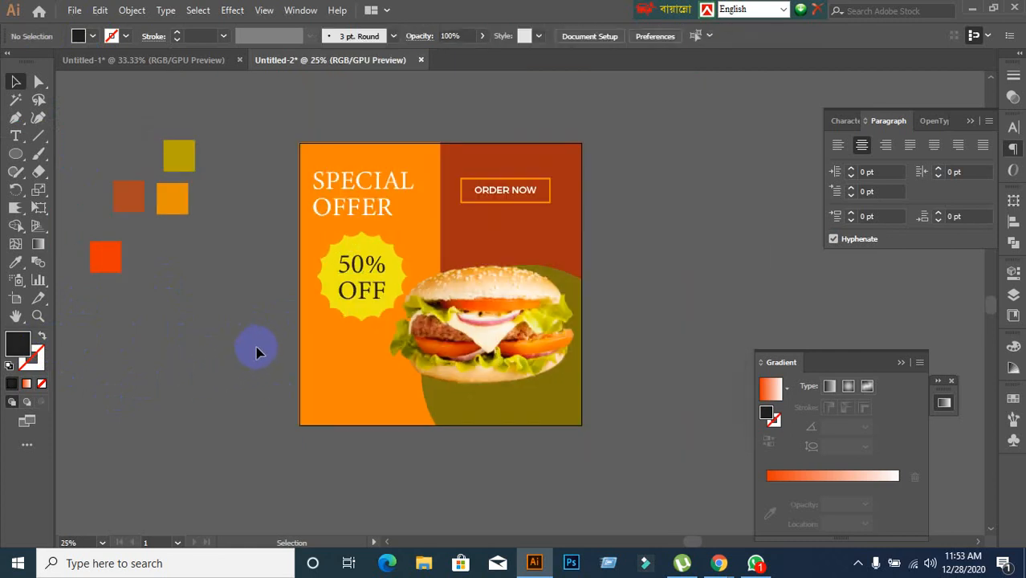
pyautogui.click(393, 269)
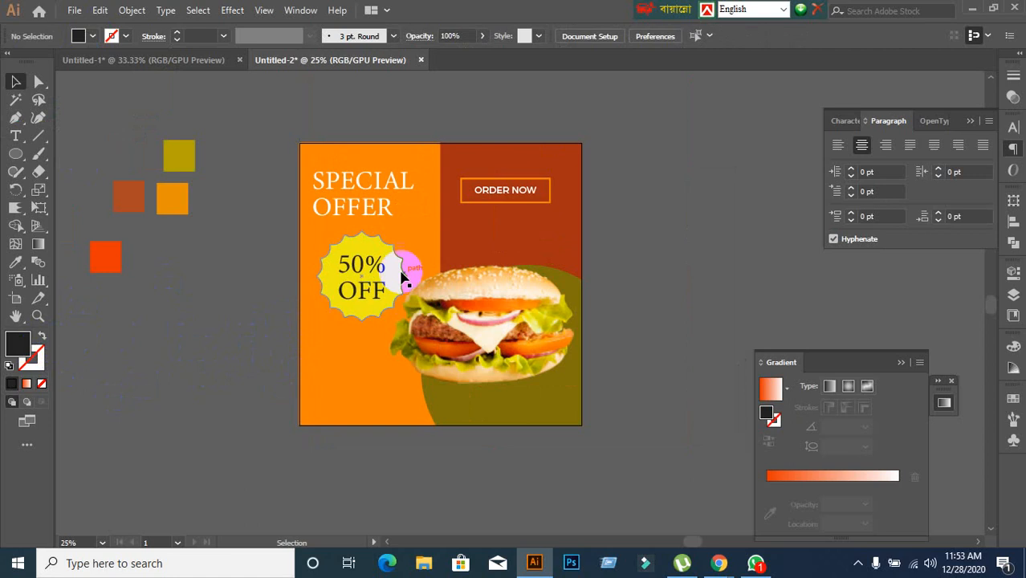
pyautogui.click(17, 262)
pyautogui.click(485, 333)
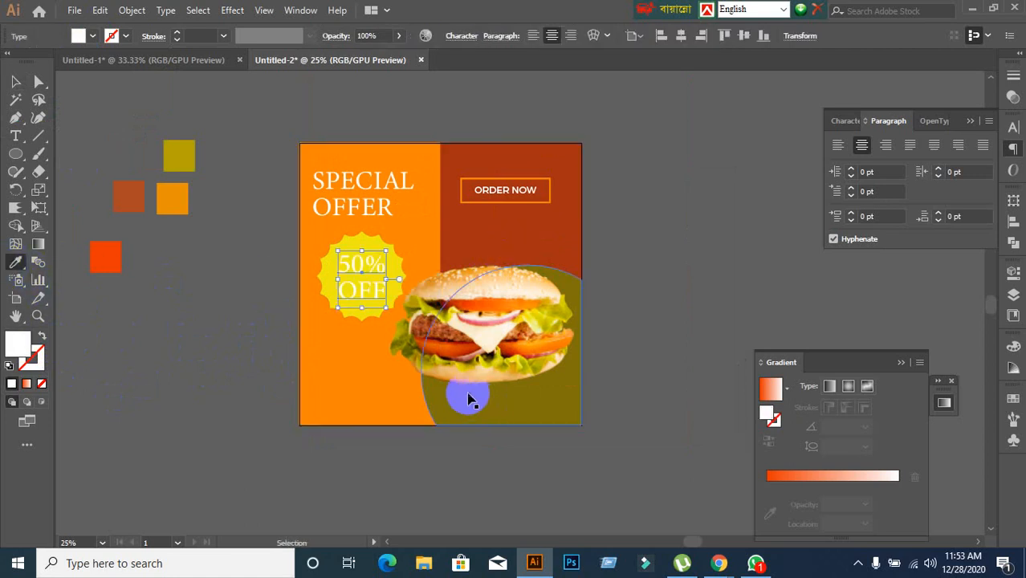
pyautogui.hotkey('ctrl', 'z')
pyautogui.click(16, 82)
pyautogui.click(233, 422)
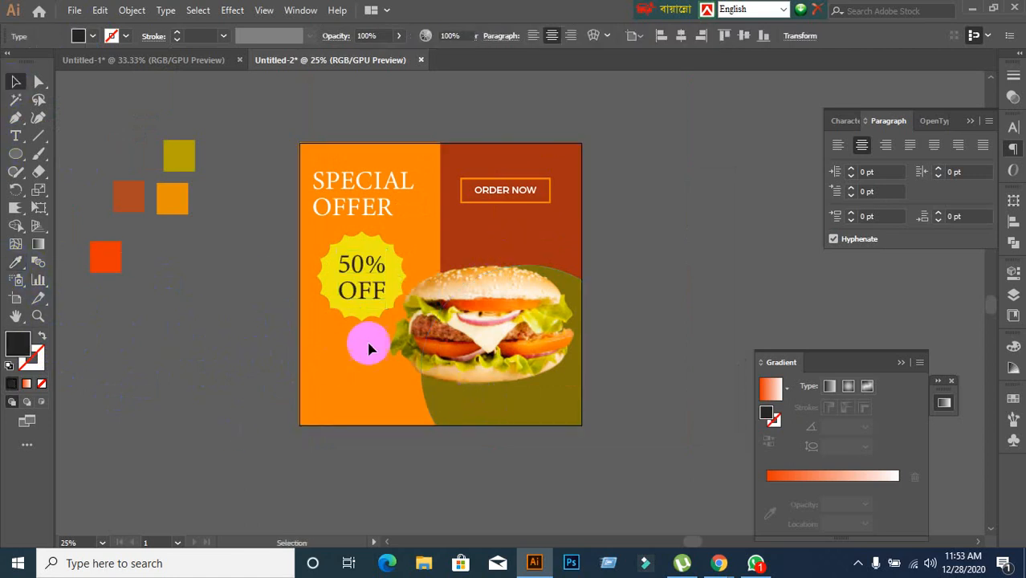
# Inspect the yellow badge and the fill colour of its 50% OFF text in the Color Picker
pyautogui.scroll(1, 369, 347)
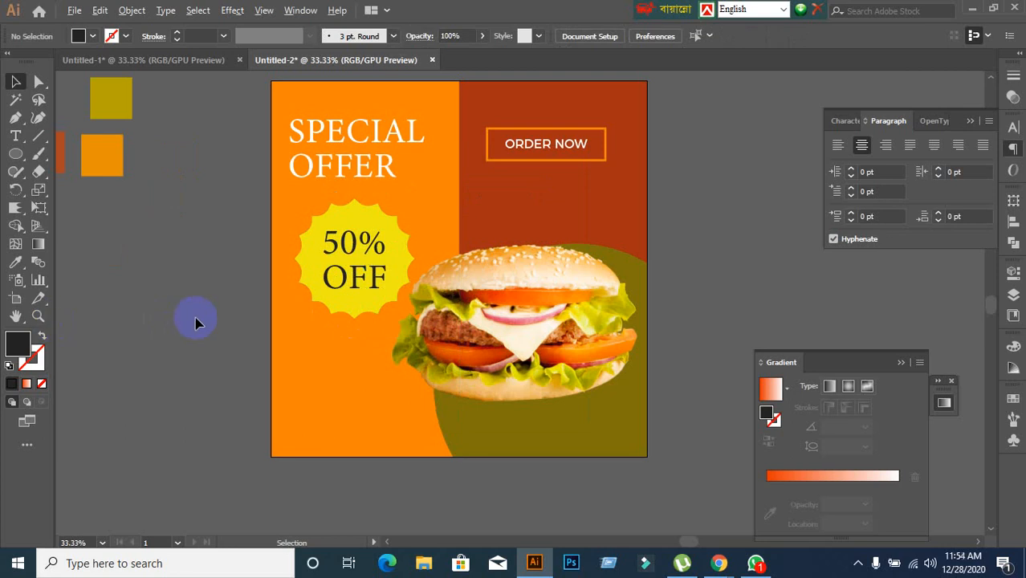
pyautogui.scroll(1, 239, 279)
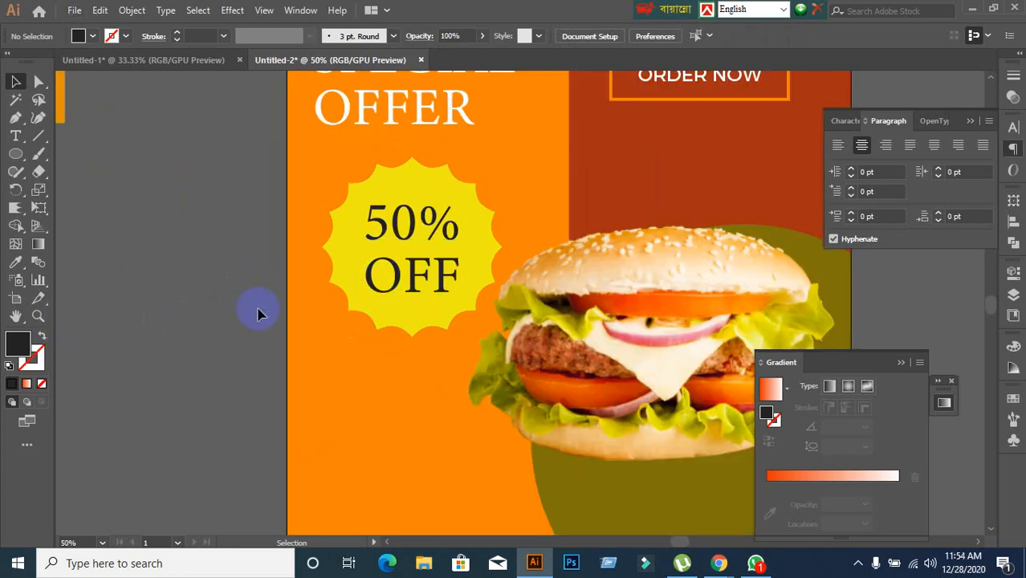
pyautogui.click(380, 327)
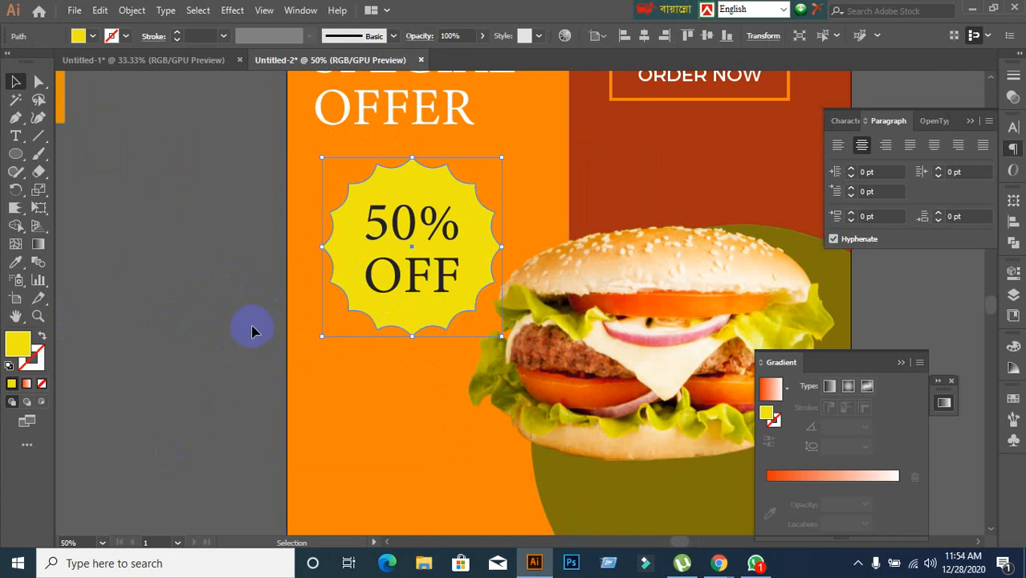
pyautogui.scroll(-1, 251, 331)
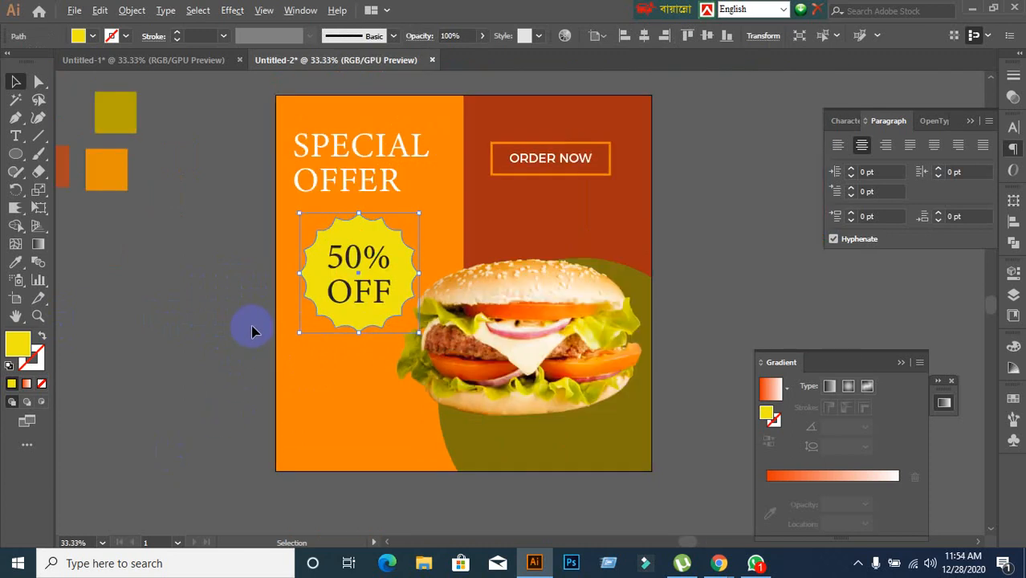
pyautogui.click(371, 286)
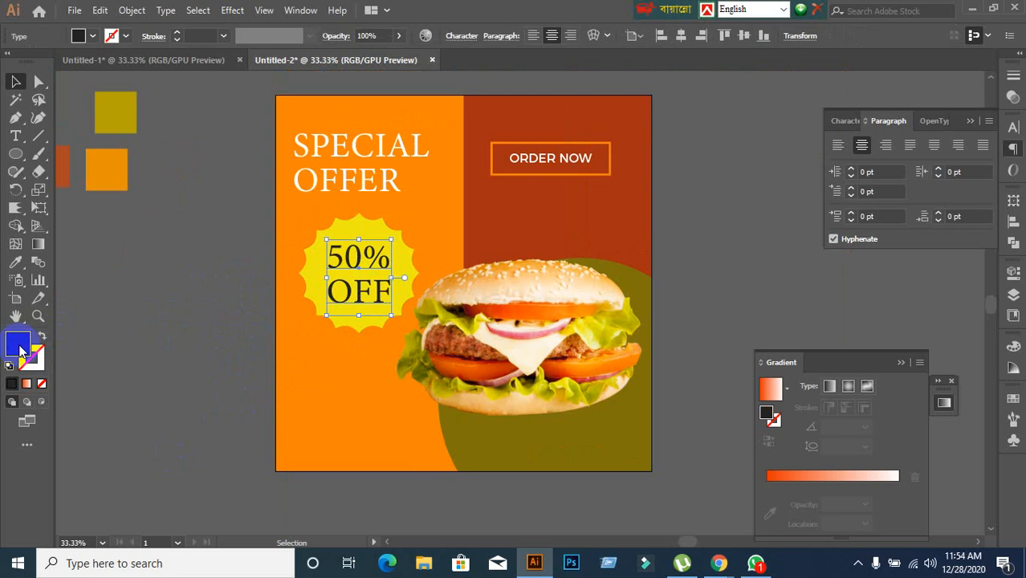
pyautogui.doubleClick(19, 345)
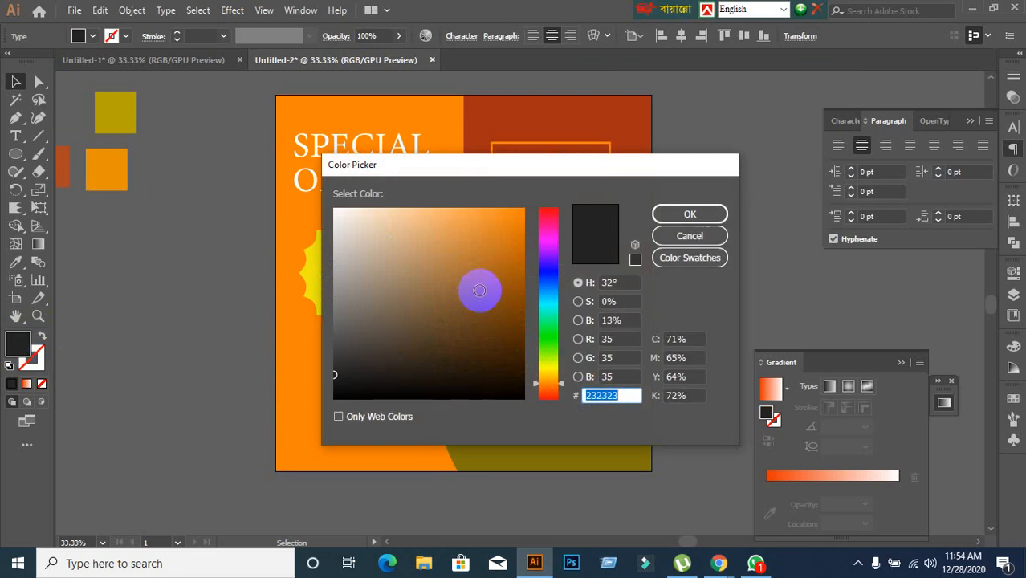
pyautogui.click(690, 215)
pyautogui.click(224, 303)
pyautogui.moveTo(224, 304); pyautogui.dragTo(265, 271)
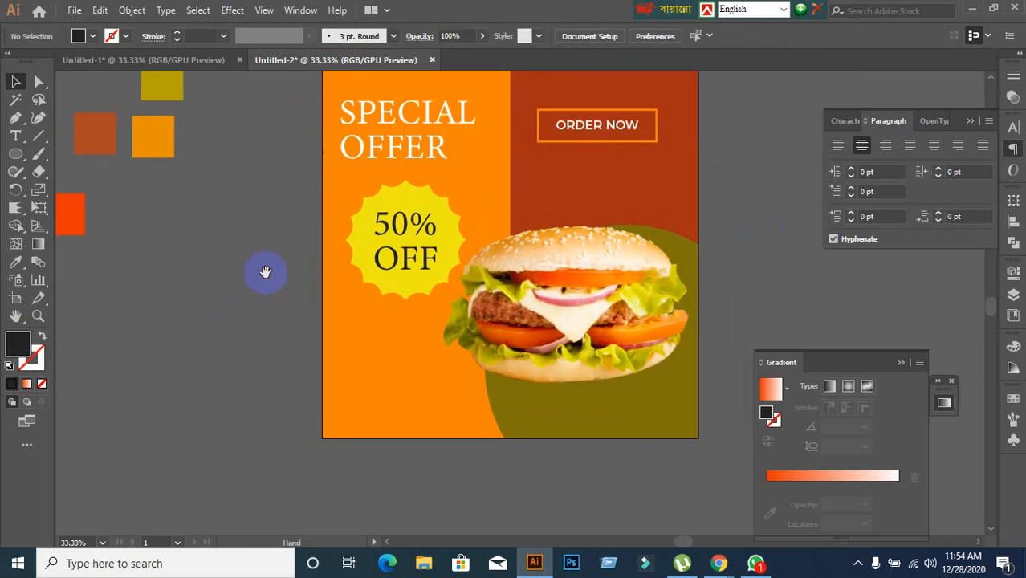
pyautogui.scroll(-1, 264, 337)
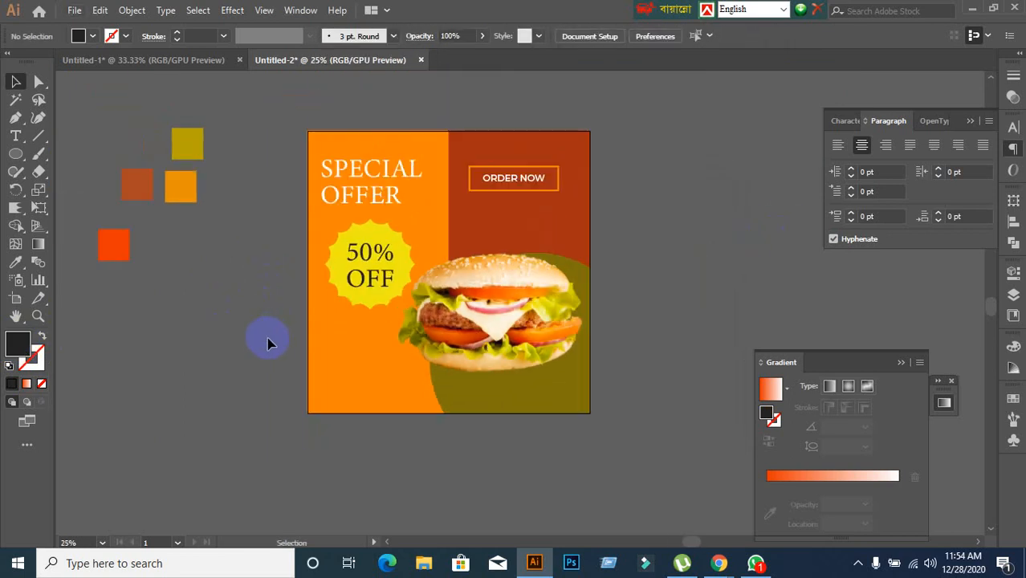
pyautogui.click(17, 136)
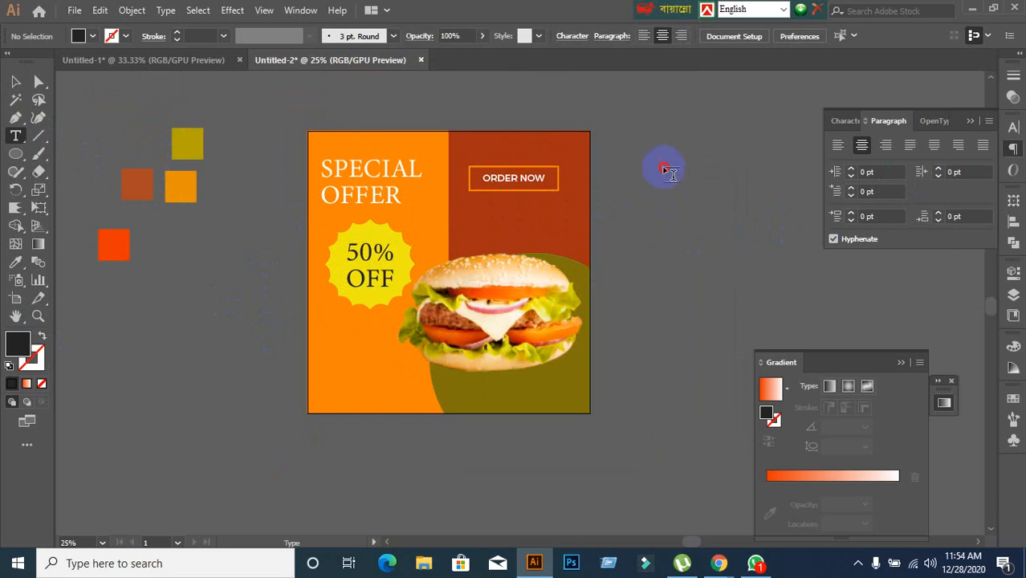
pyautogui.click(663, 168)
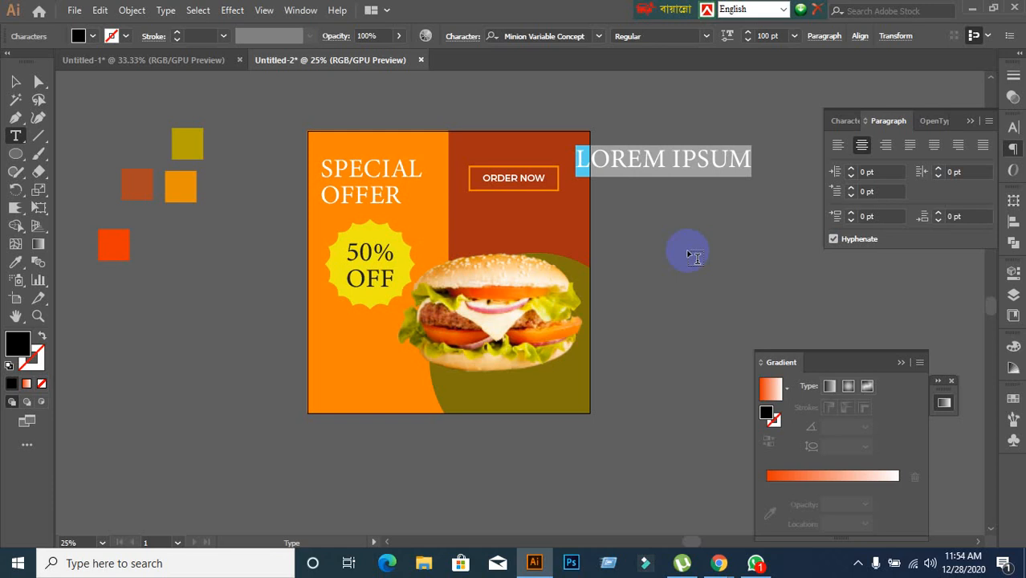
pyautogui.write('WW')
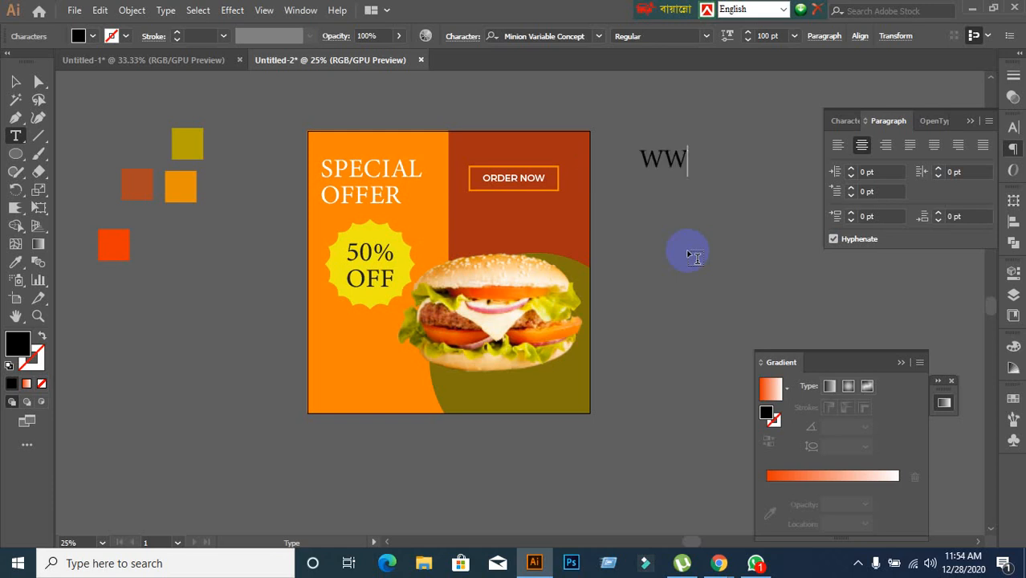
pyautogui.write('W.WEBSITE')
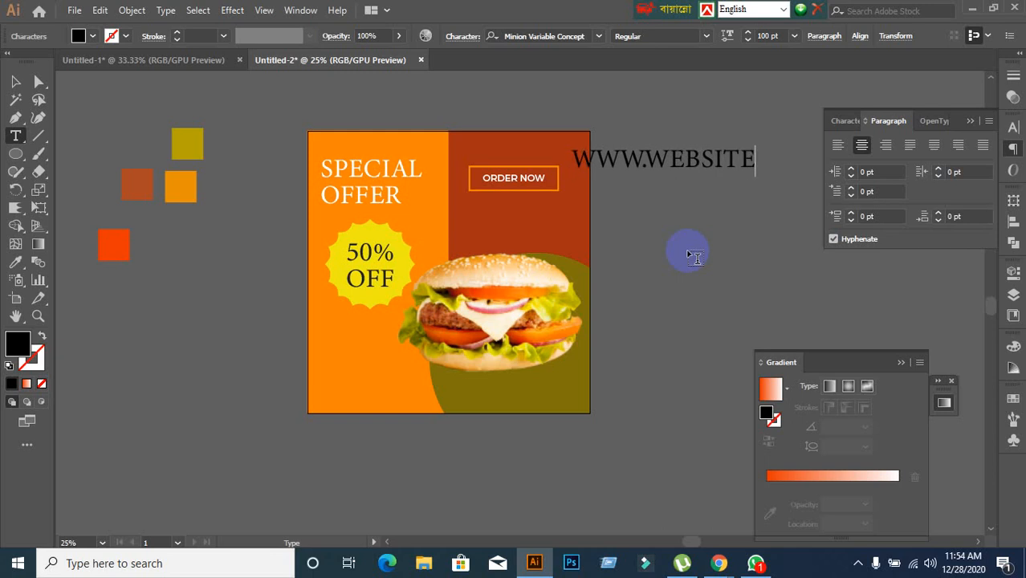
pyautogui.write('.COM')
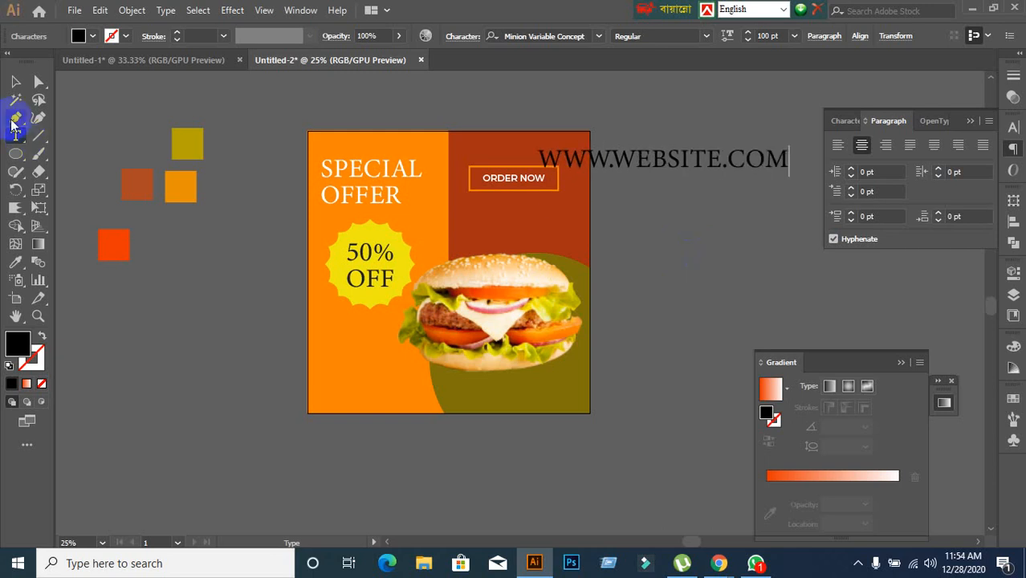
pyautogui.click(15, 82)
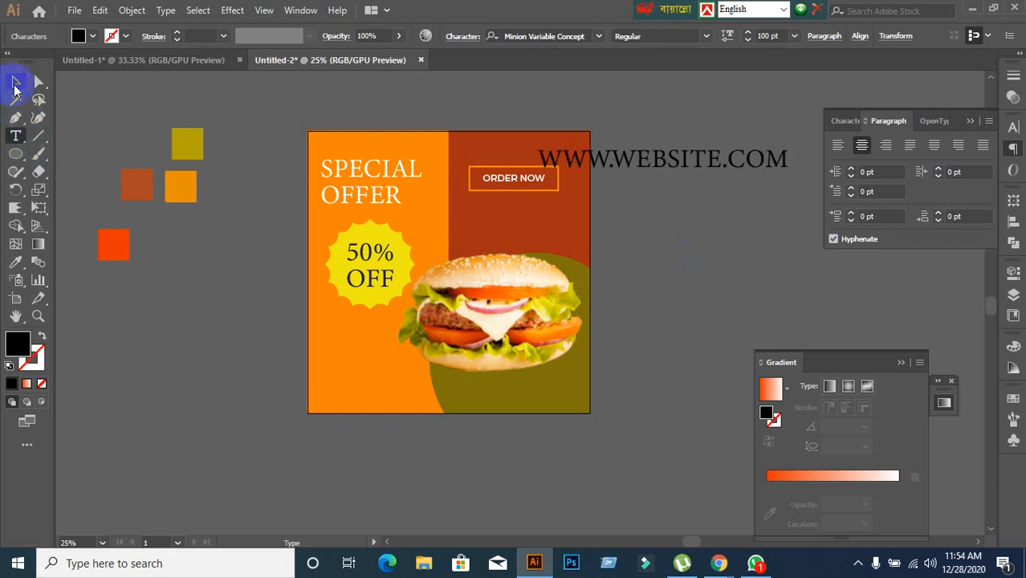
# Match the website text's style to ORDER NOW with the Eyedropper and place it at the bottom of the orange area
pyautogui.click(15, 261)
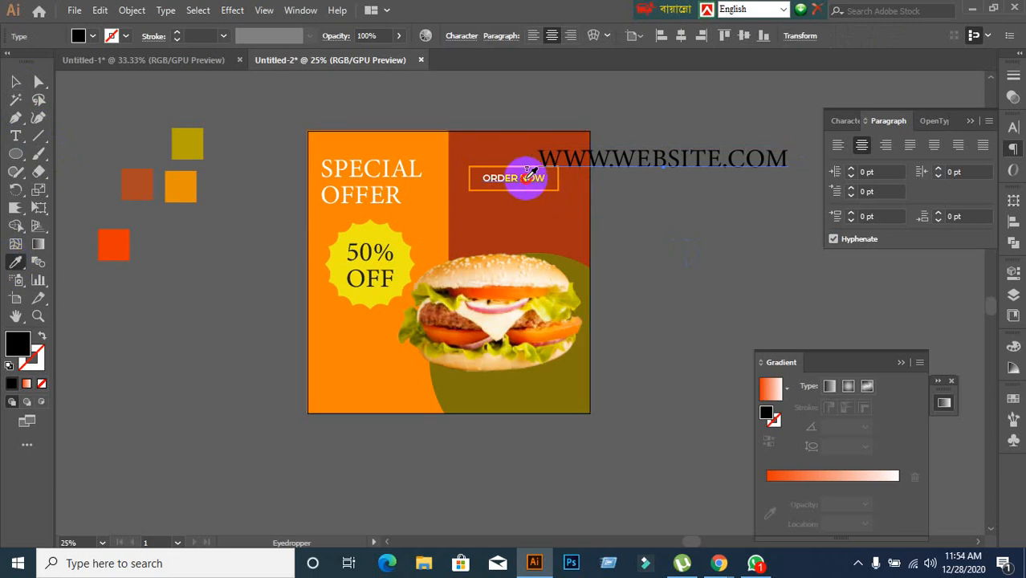
pyautogui.click(530, 171)
pyautogui.click(16, 82)
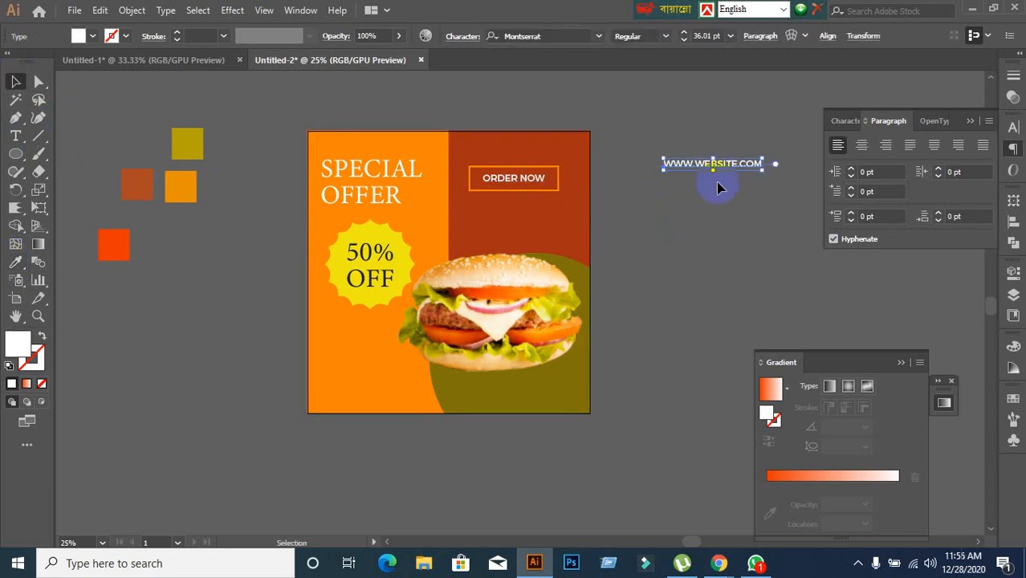
pyautogui.moveTo(744, 169); pyautogui.dragTo(405, 402)
pyautogui.click(407, 470)
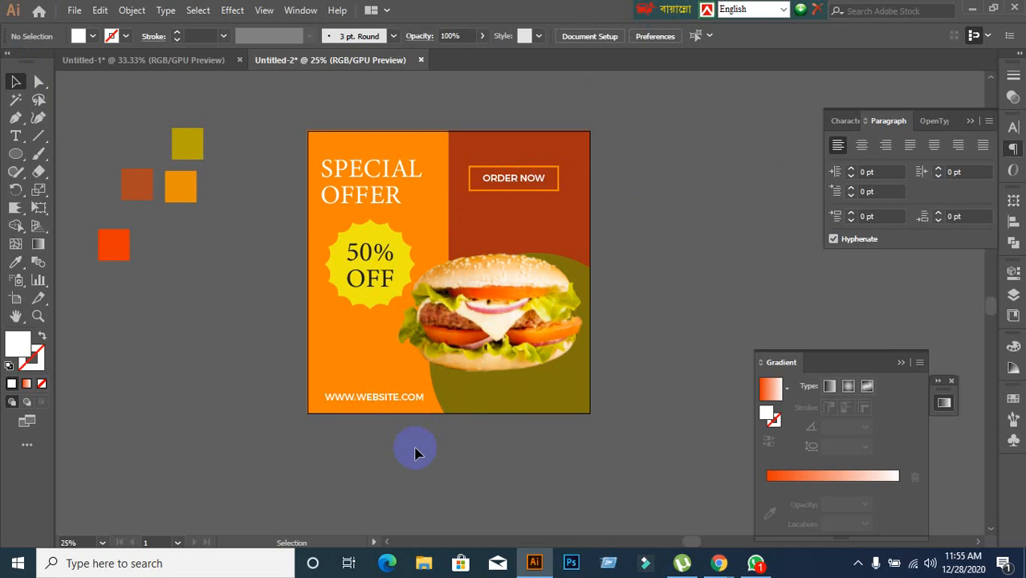
# Review the SPECIAL OFFER heading, the 50% OFF and ORDER NOW texts, and the colour swatches beside the artboard
pyautogui.scroll(1, 264, 335)
pyautogui.scroll(-1, 265, 335)
pyautogui.click(334, 187)
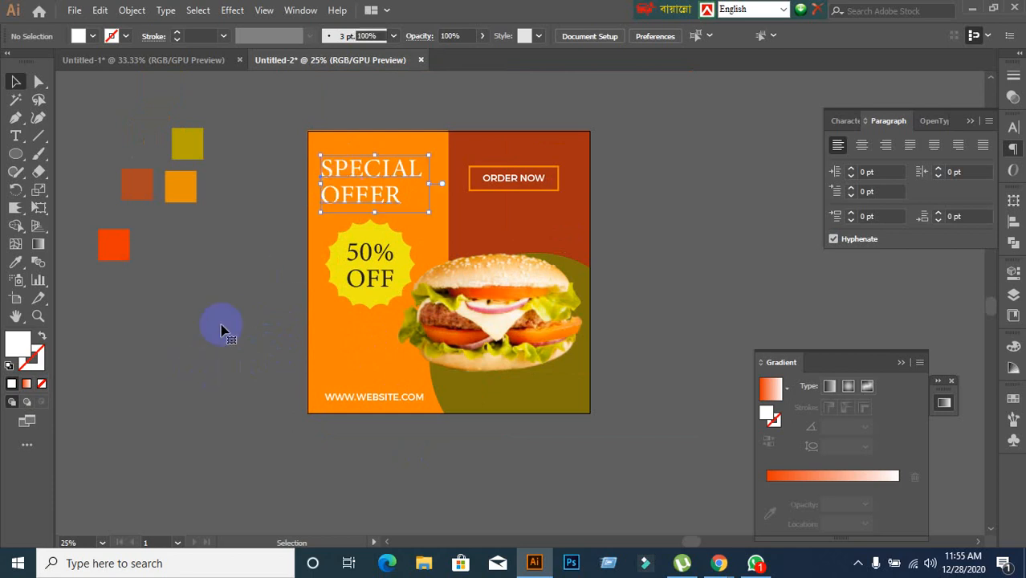
pyautogui.click(360, 277)
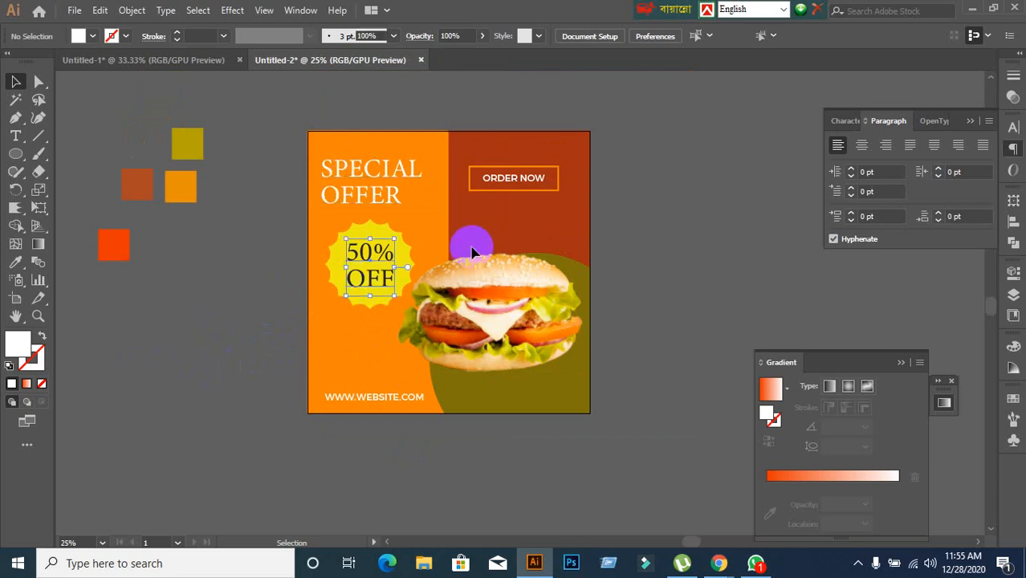
pyautogui.click(518, 174)
pyautogui.click(717, 232)
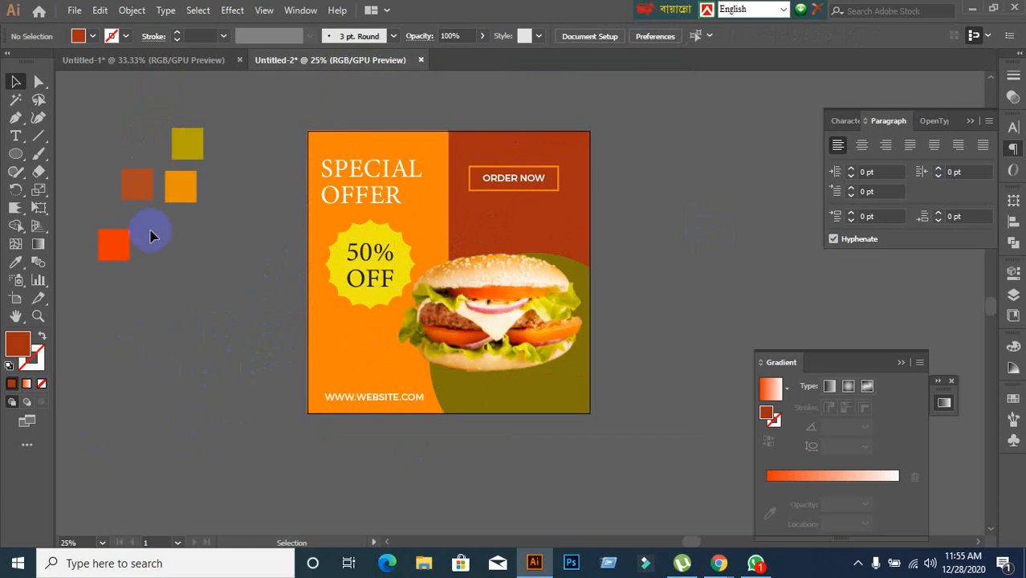
pyautogui.click(358, 181)
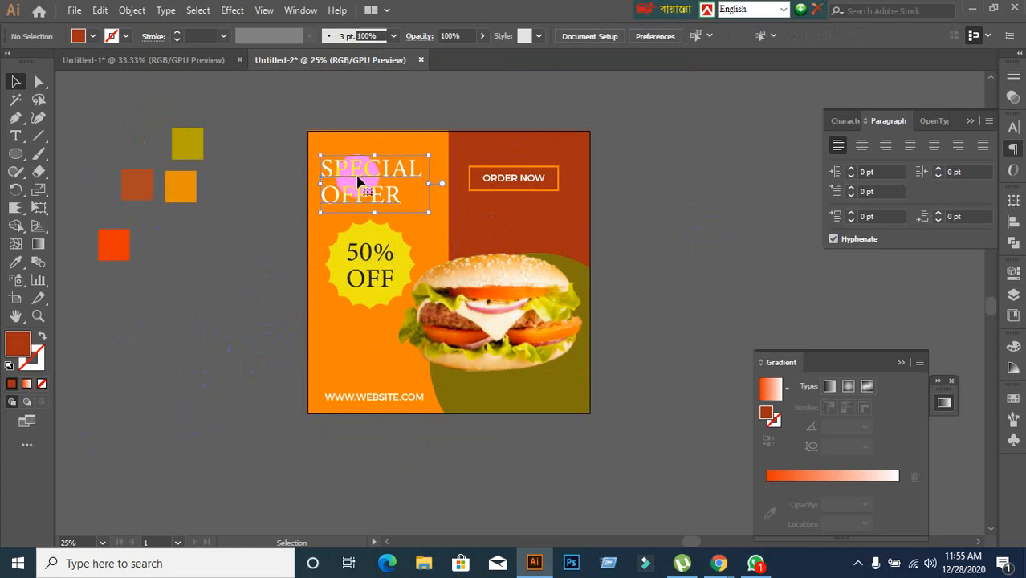
pyautogui.click(477, 180)
pyautogui.click(238, 251)
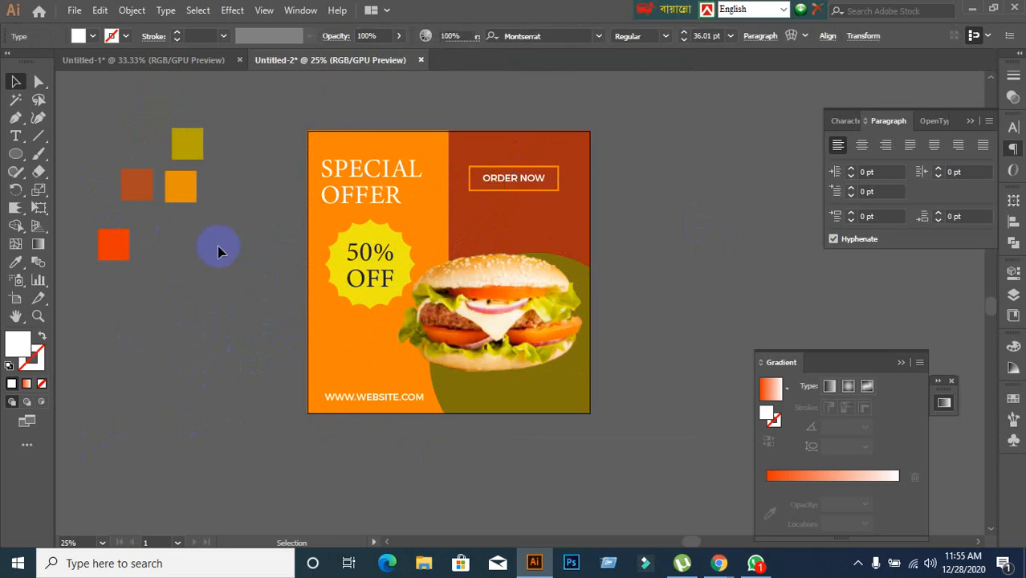
pyautogui.moveTo(83, 96); pyautogui.dragTo(230, 343)
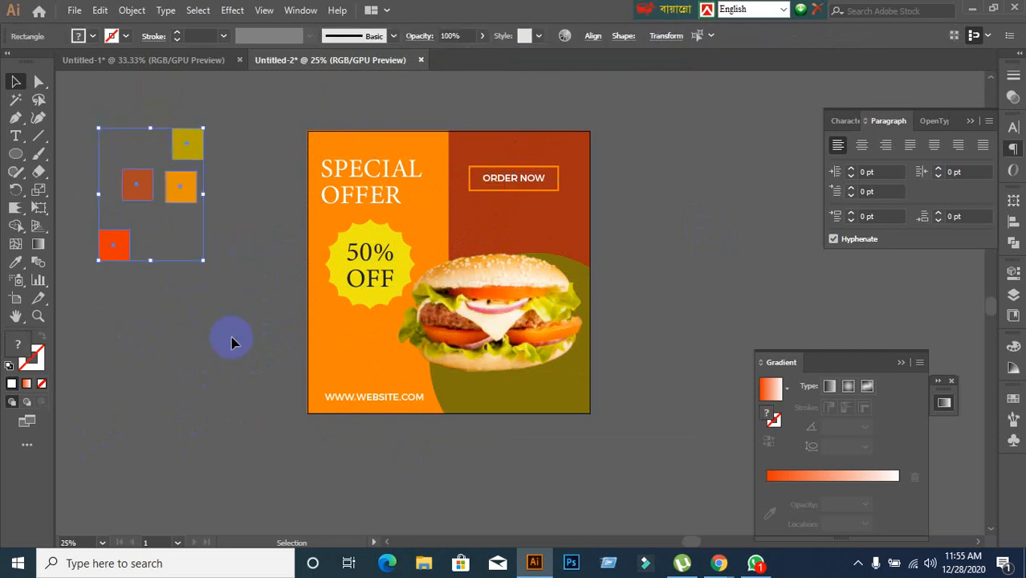
pyautogui.click(210, 407)
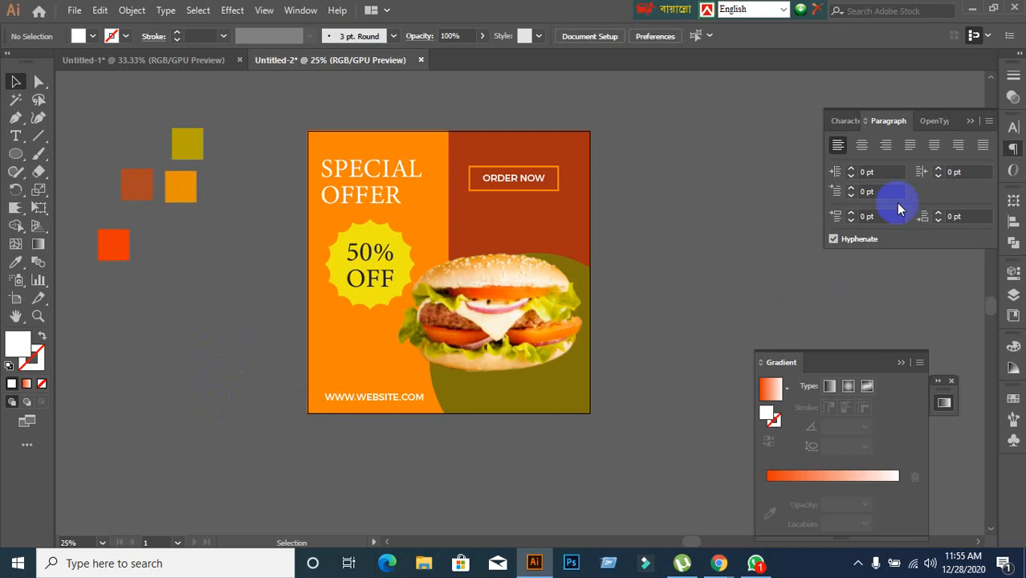
# Collapse the Paragraph and Gradient panels and dock the floating Gradient panel at the workspace edge
pyautogui.click(970, 122)
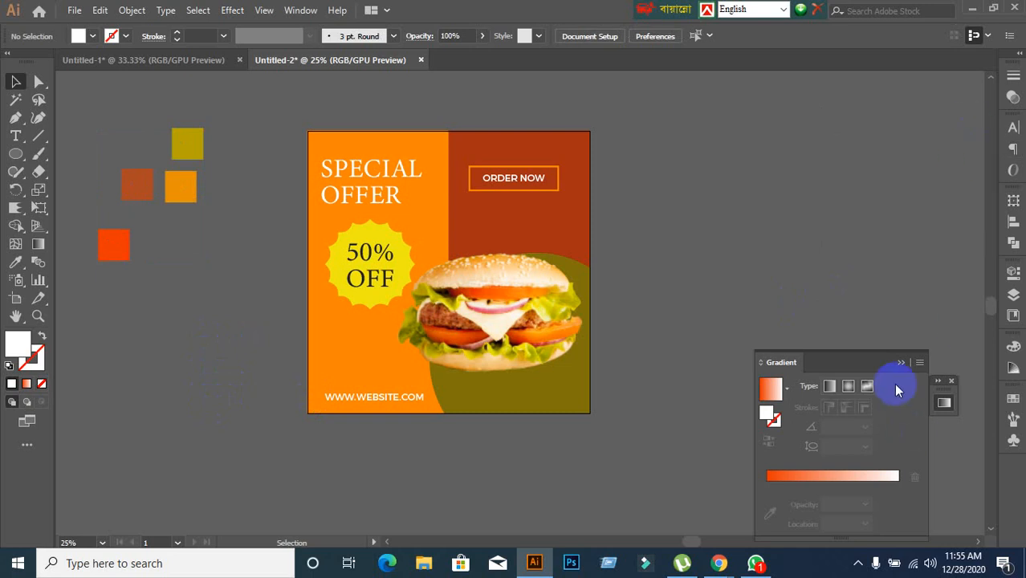
pyautogui.click(901, 362)
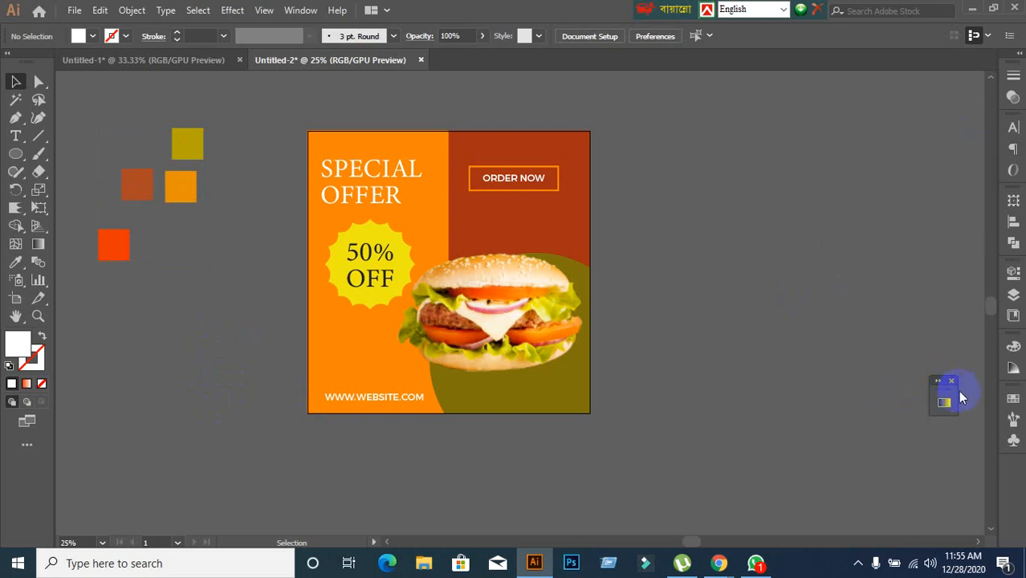
pyautogui.moveTo(952, 397); pyautogui.dragTo(1019, 482)
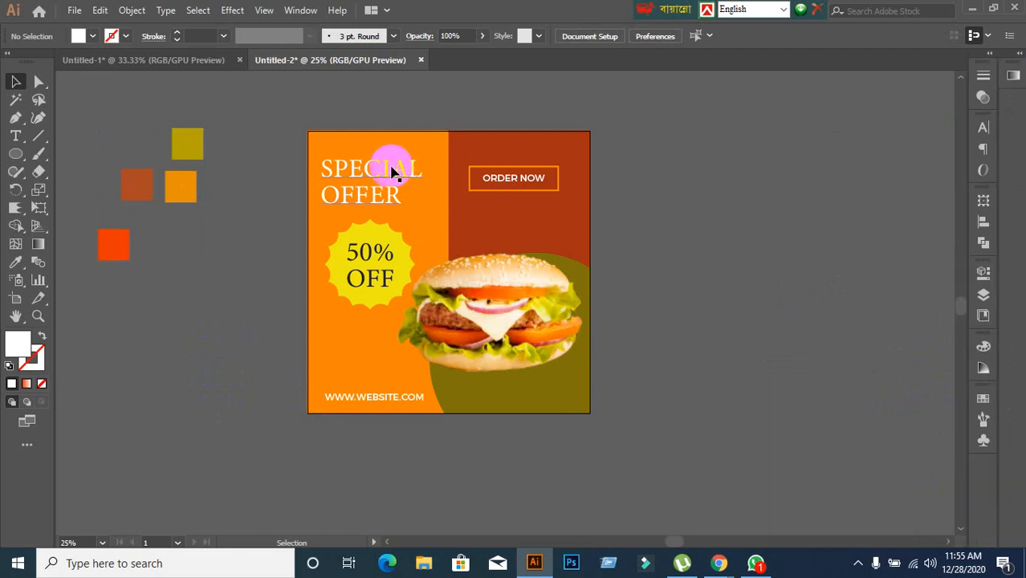
# Examine the ORDER NOW button, the red background and the Character settings
pyautogui.click(525, 210)
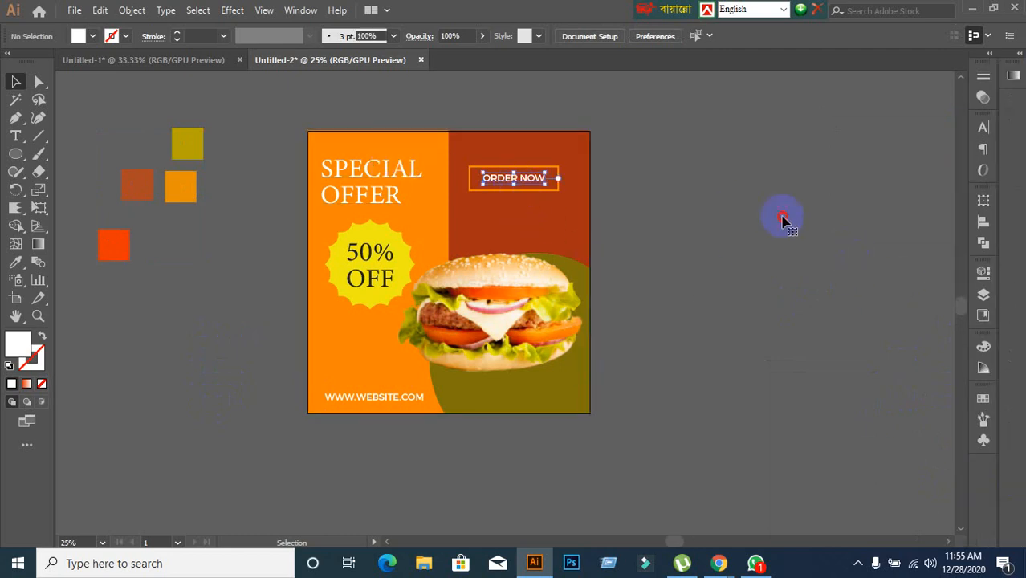
pyautogui.click(728, 241)
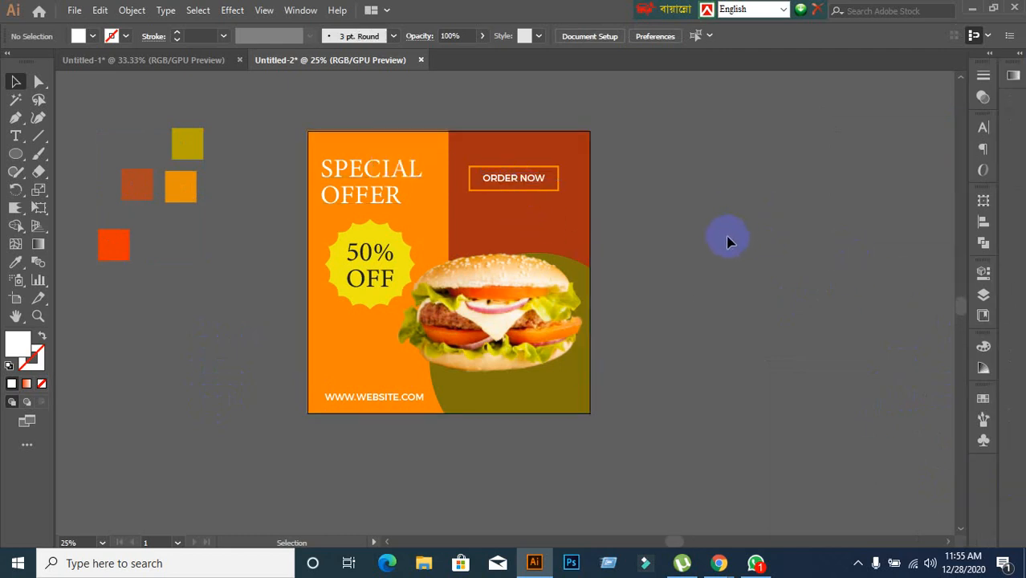
pyautogui.click(984, 128)
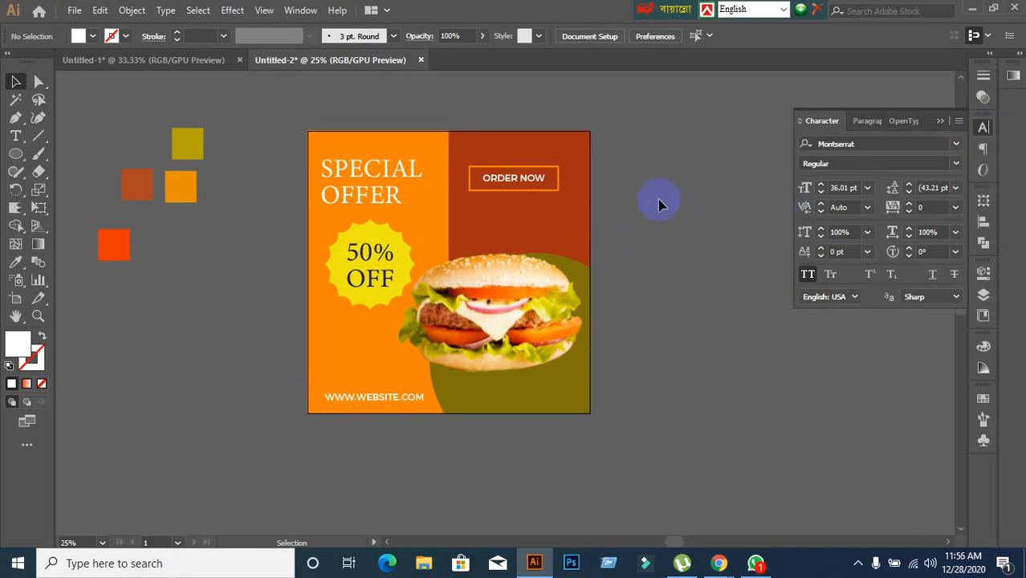
pyautogui.keyDown('alt'); pyautogui.scroll(1, 659, 202); pyautogui.keyUp('alt')
pyautogui.click(471, 264)
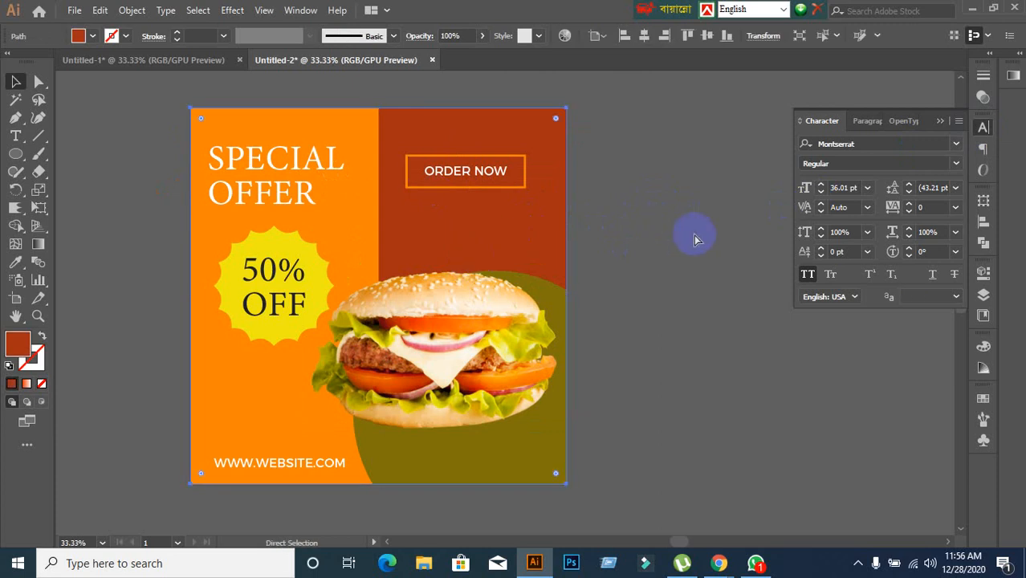
pyautogui.click(650, 153)
pyautogui.moveTo(419, 137); pyautogui.dragTo(490, 225)
pyautogui.click(634, 224)
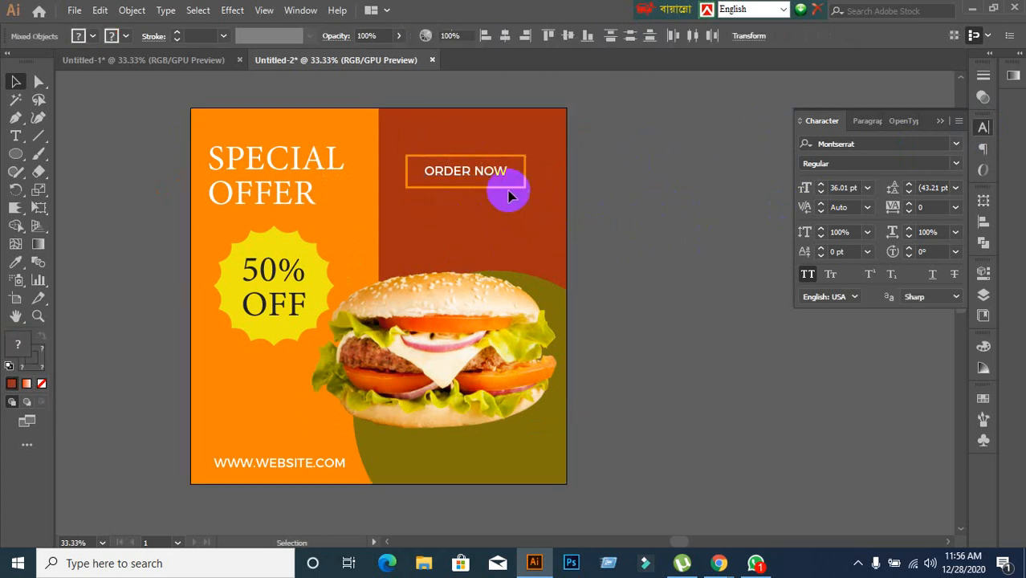
# Delete the four colour swatches beside the artboard
pyautogui.hotkey('ctrl', 'a')
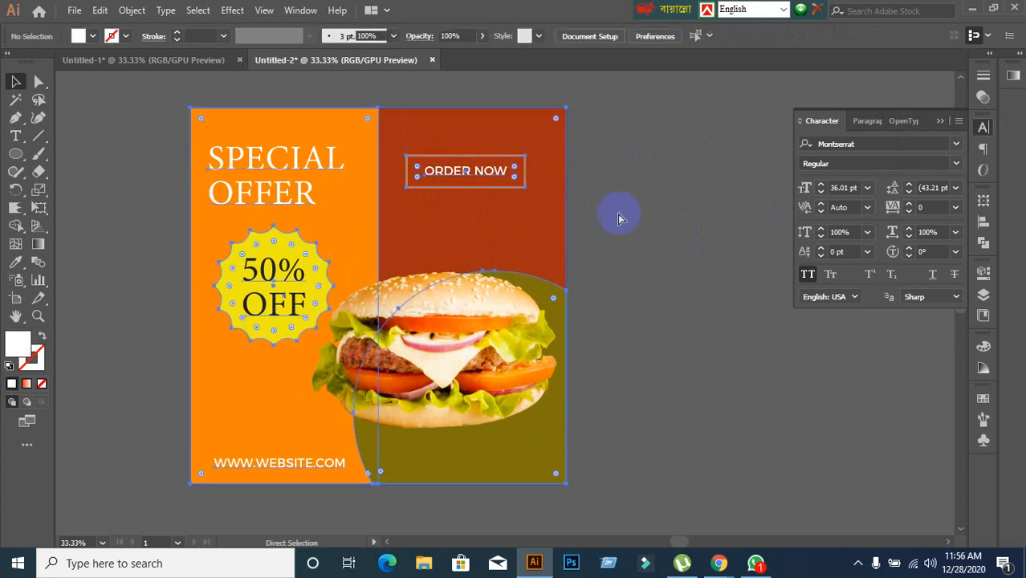
pyautogui.rightClick(285, 206)
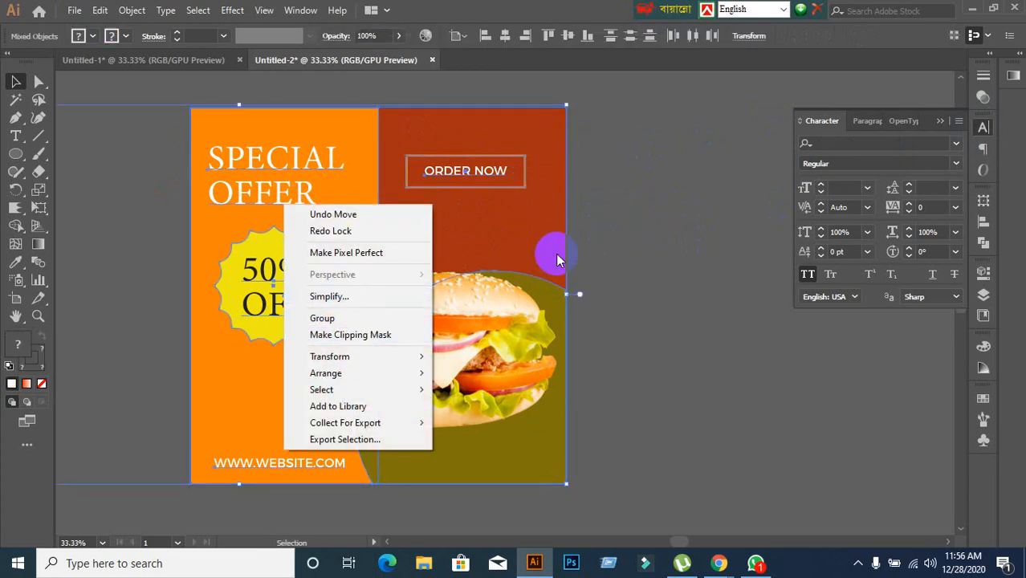
pyautogui.click(162, 199)
pyautogui.scroll(-3, 645, 273)
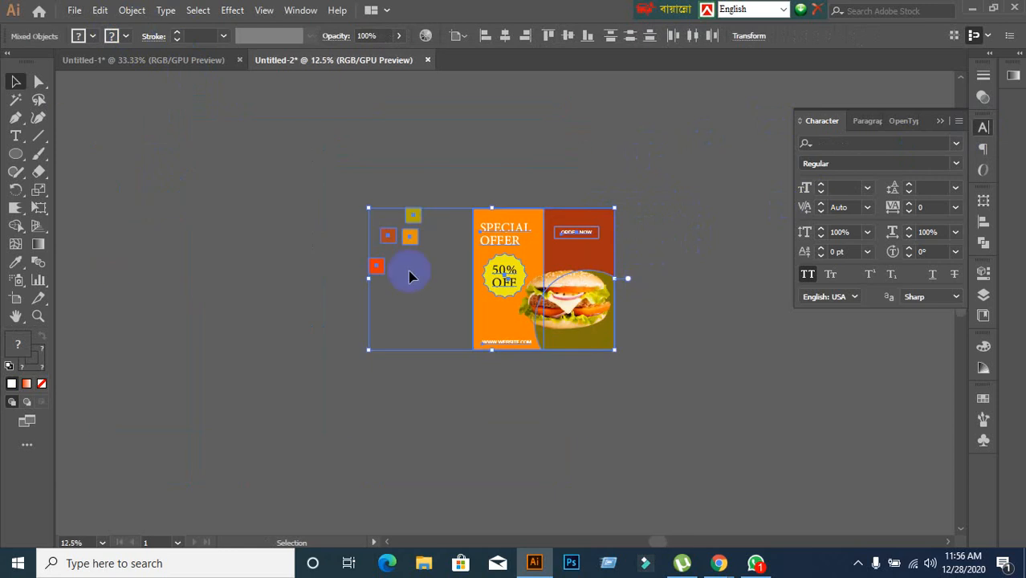
pyautogui.moveTo(321, 193); pyautogui.dragTo(440, 340)
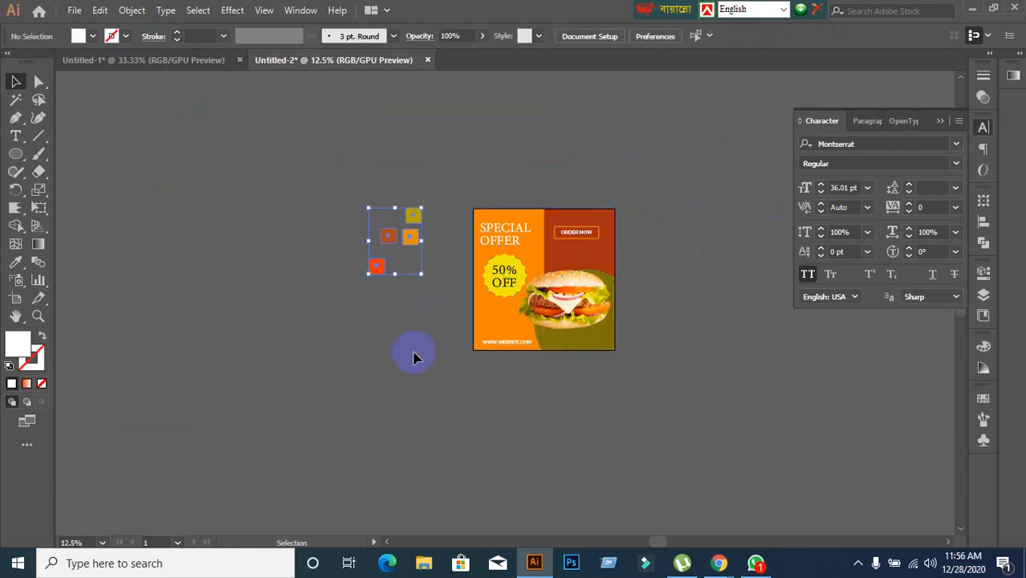
pyautogui.press('Delete')
pyautogui.scroll(2, 728, 273)
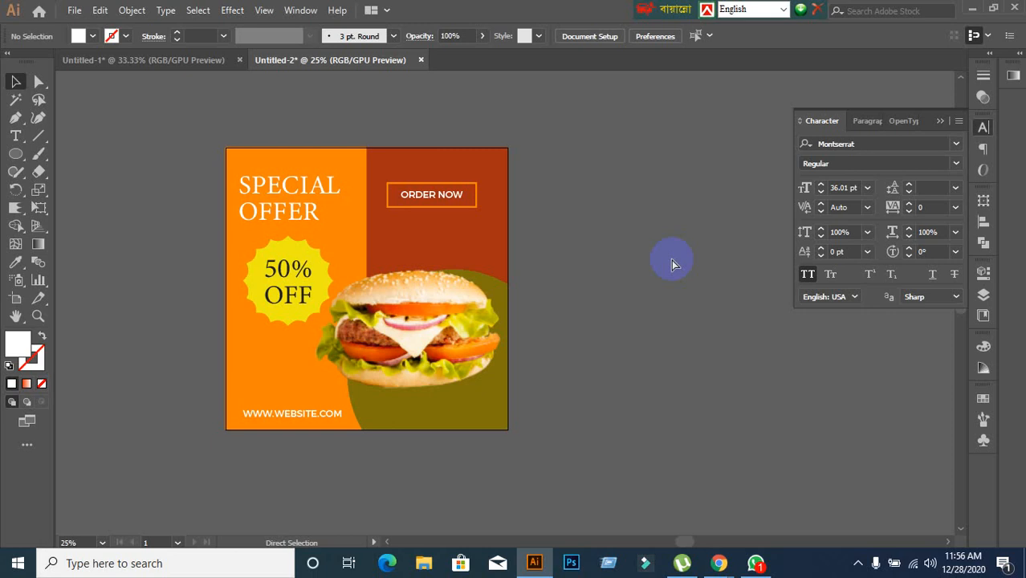
# Convert all the text in the design to outlines
pyautogui.hotkey('ctrl', 'a')
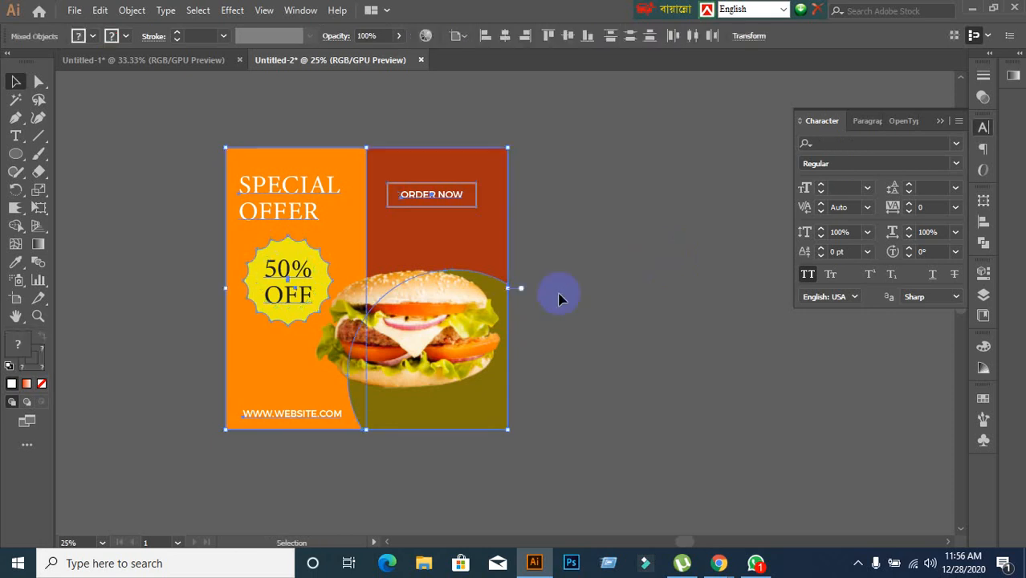
pyautogui.click(165, 11)
pyautogui.moveTo(197, 11)
pyautogui.moveTo(165, 10)
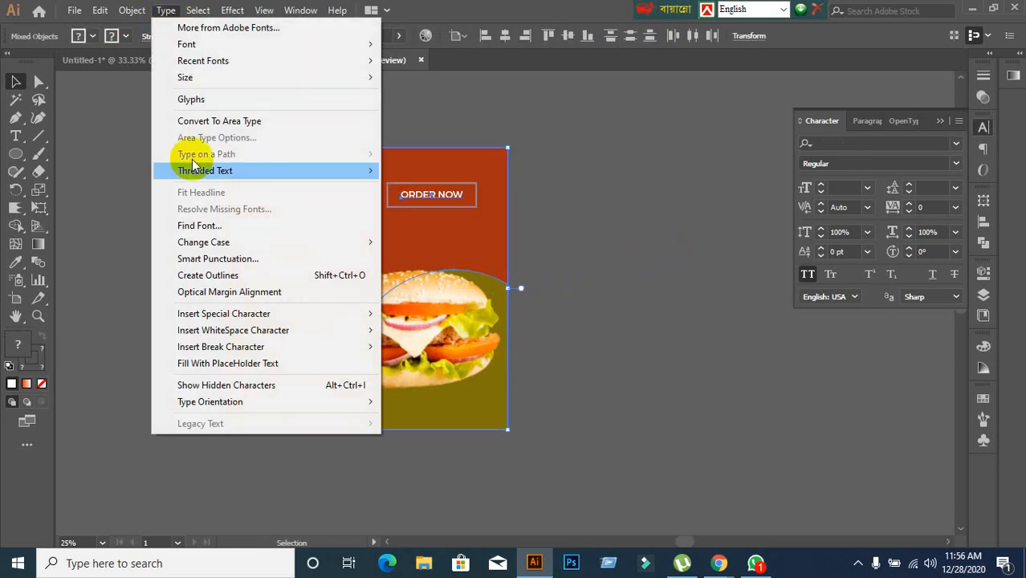
pyautogui.click(206, 276)
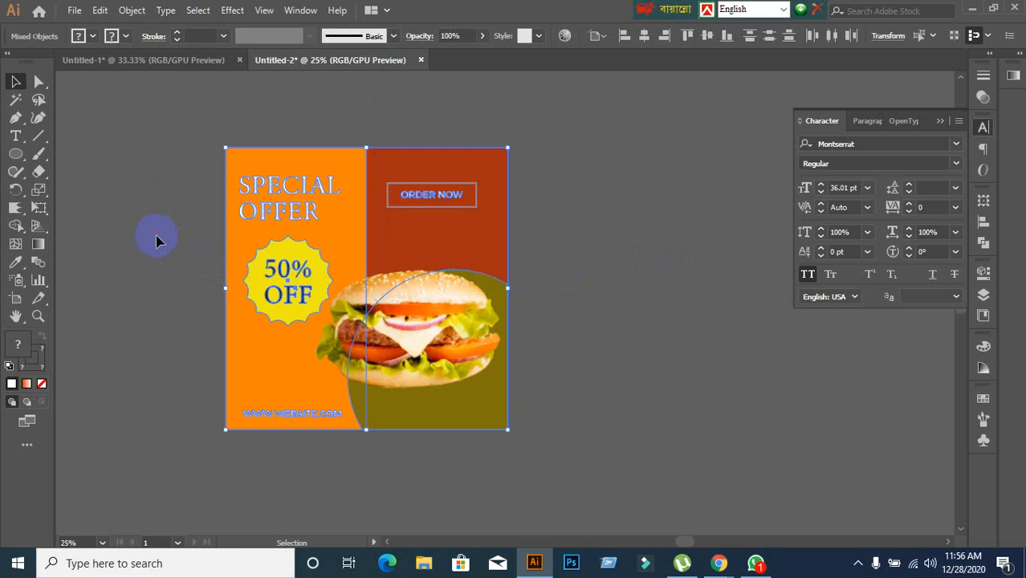
pyautogui.click(155, 236)
# Lock the red background rectangle
pyautogui.scroll(1, 598, 244)
pyautogui.moveTo(459, 241); pyautogui.dragTo(582, 217)
pyautogui.hotkey('ctrl', '2')
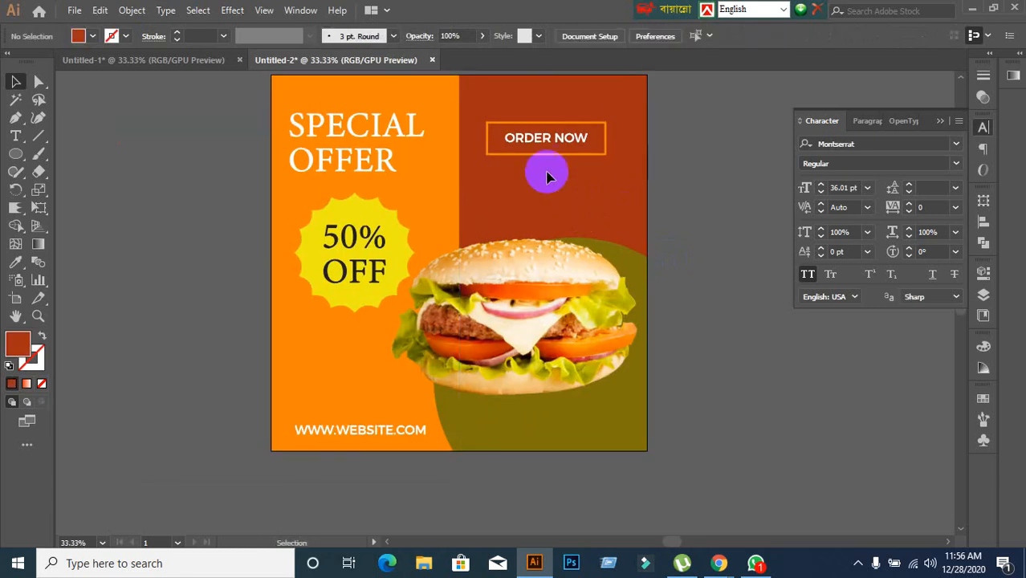
# Group the outlined ORDER NOW lettering with its orange button frame
pyautogui.moveTo(511, 104); pyautogui.dragTo(534, 159)
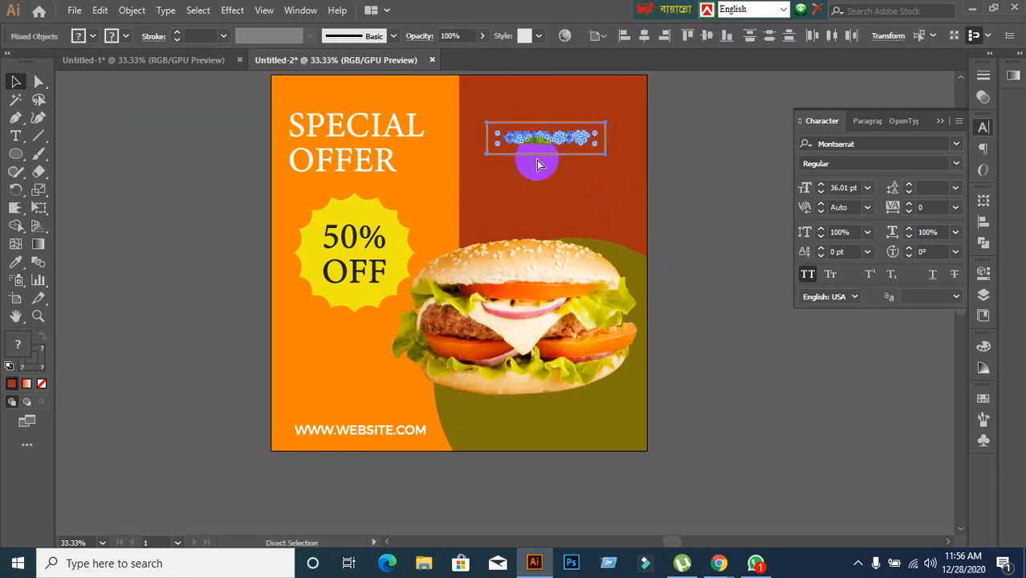
pyautogui.click(580, 185)
pyautogui.click(561, 138)
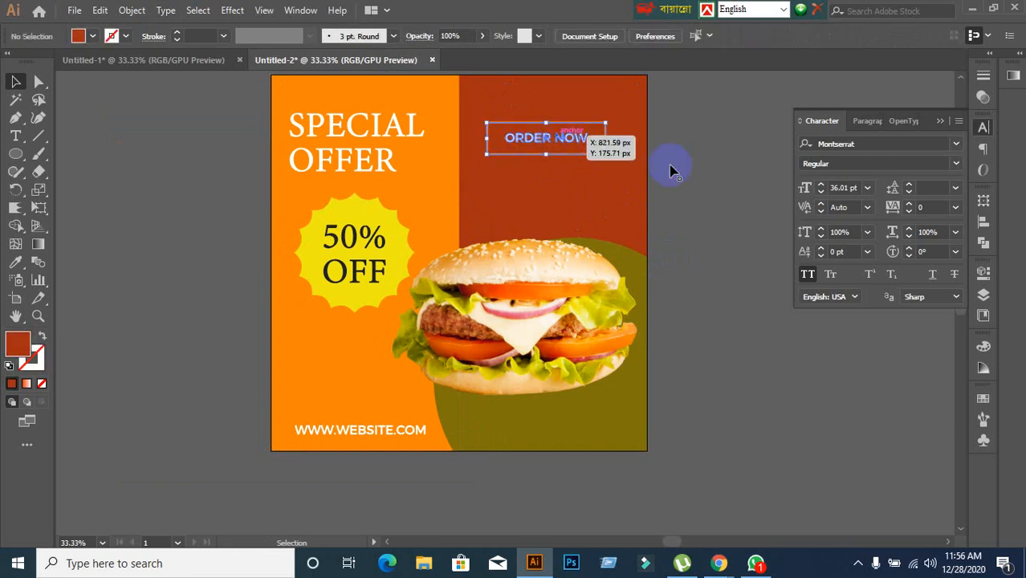
pyautogui.click(521, 150)
pyautogui.scroll(2, 170, 148)
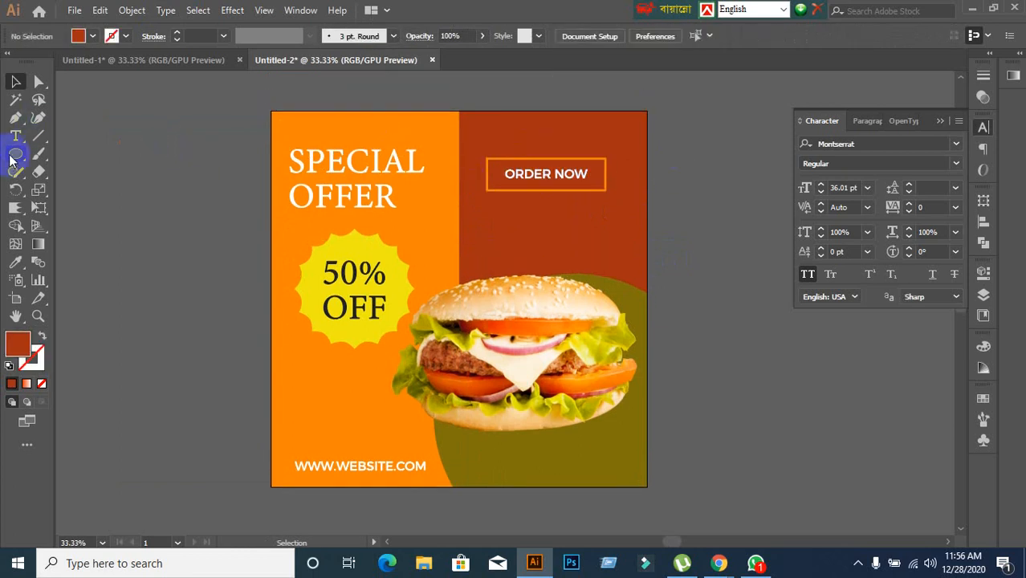
# Draw a thin rectangle across the full width of the red area above ORDER NOW and fill it bright green
pyautogui.click(10, 160)
pyautogui.click(132, 153)
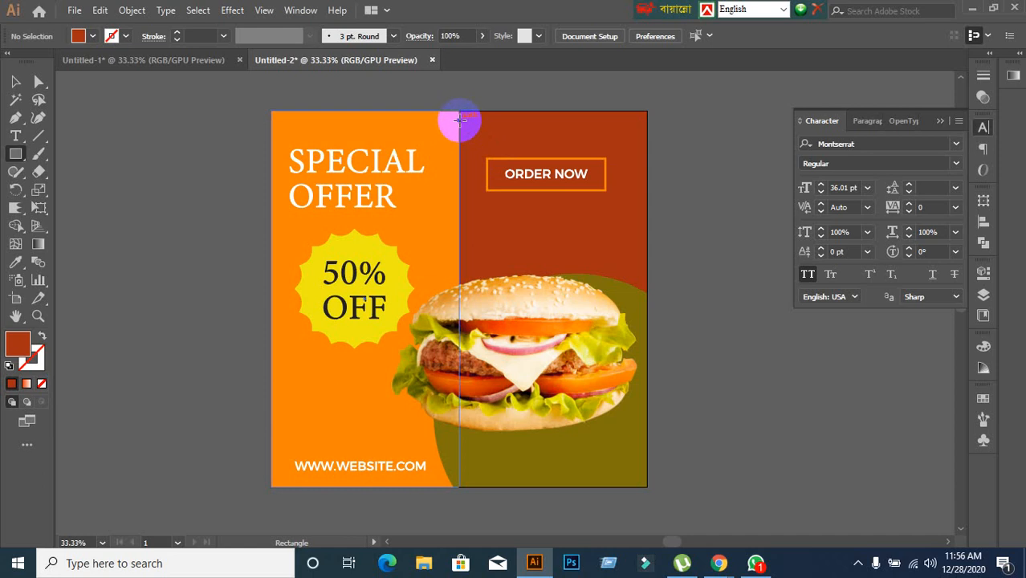
pyautogui.moveTo(459, 123); pyautogui.dragTo(647, 143)
pyautogui.click(92, 36)
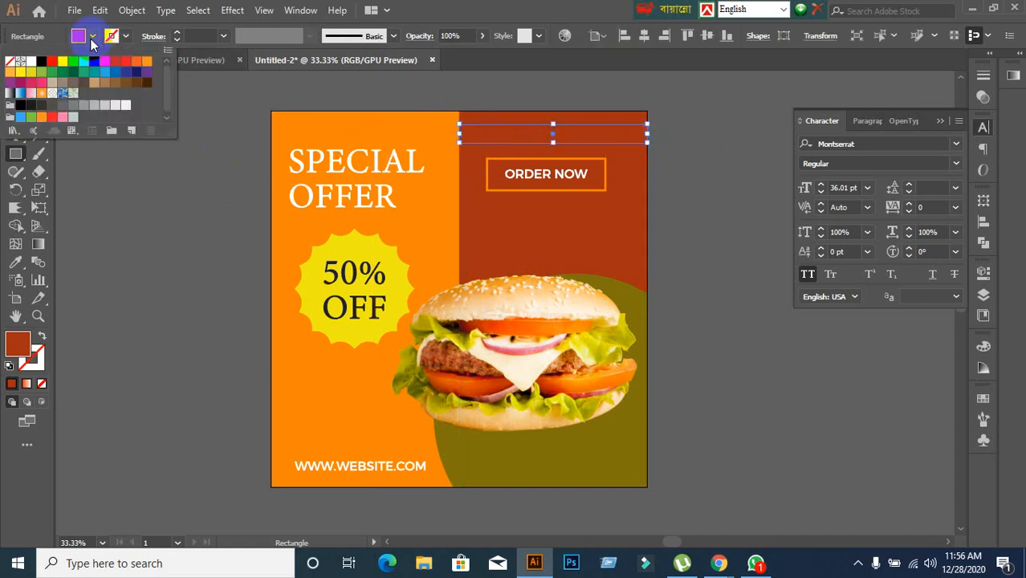
pyautogui.click(92, 131)
pyautogui.click(452, 7)
pyautogui.click(15, 82)
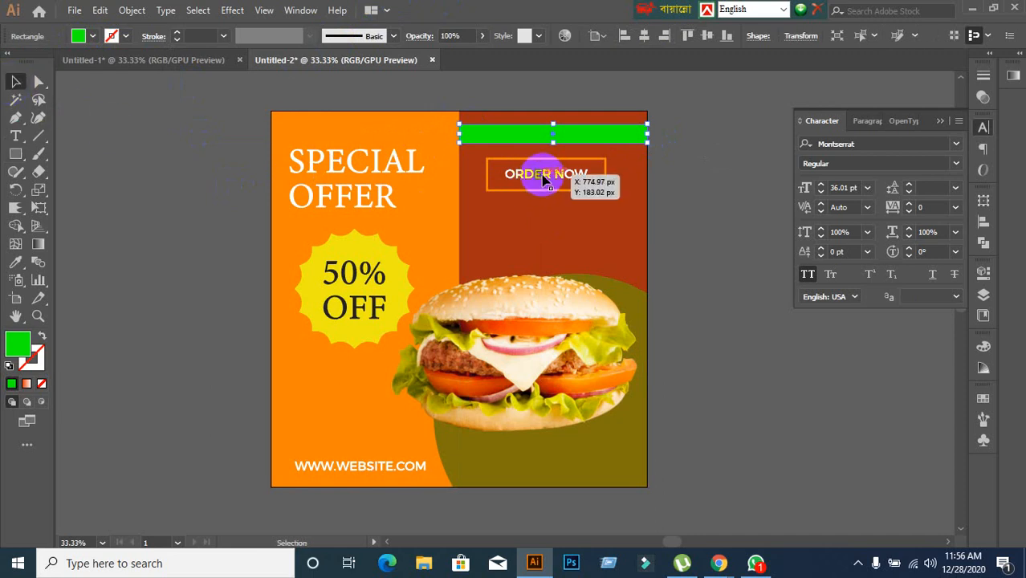
# Align the horizontal centres of the ORDER NOW button and the green rectangle
pyautogui.keyDown('shift'); pyautogui.click(543, 176); pyautogui.keyUp('shift')
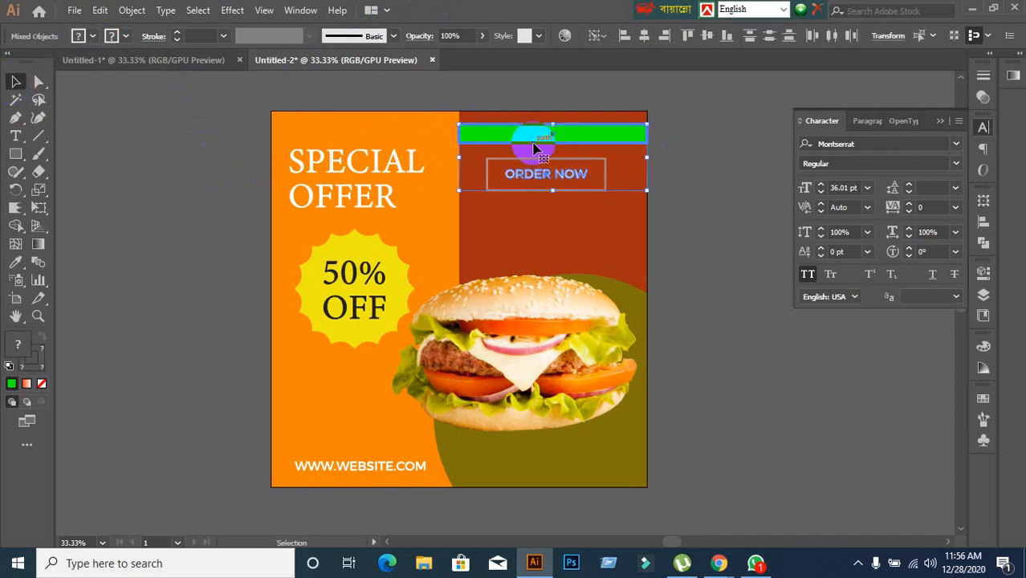
pyautogui.click(983, 233)
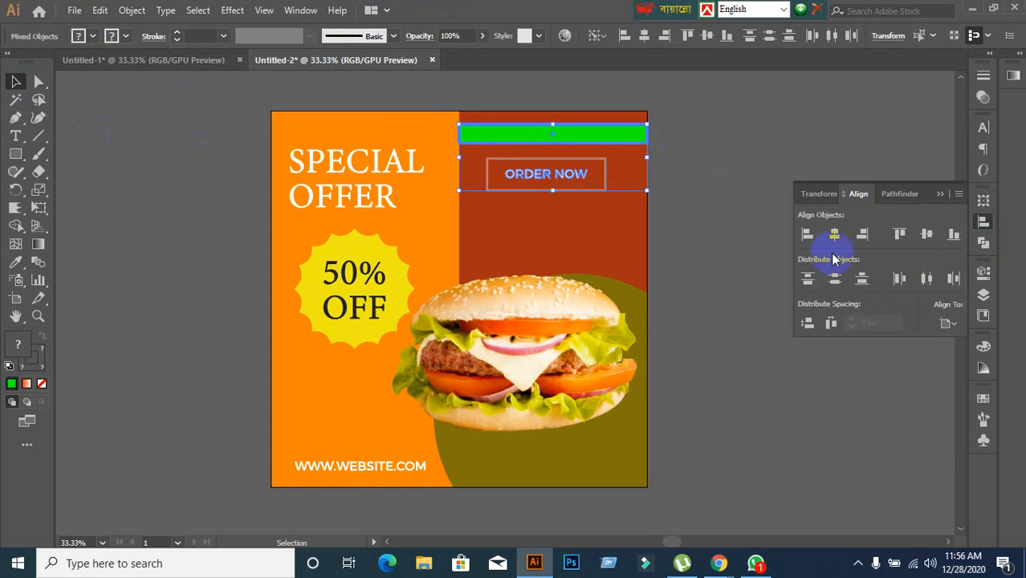
pyautogui.click(834, 234)
pyautogui.click(732, 272)
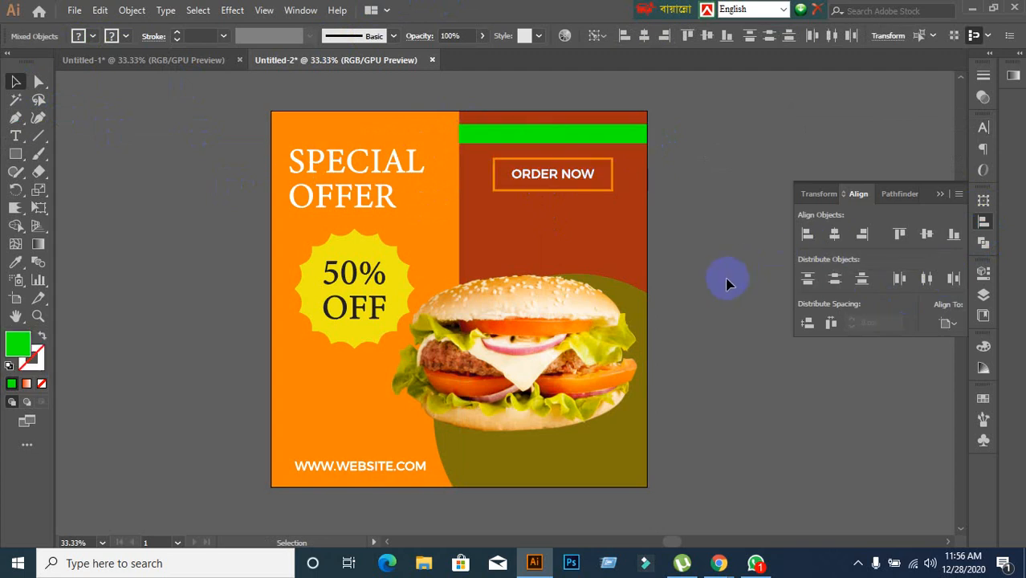
# Delete the green guide rectangle above the ORDER NOW button
pyautogui.click(549, 176)
pyautogui.click(613, 134)
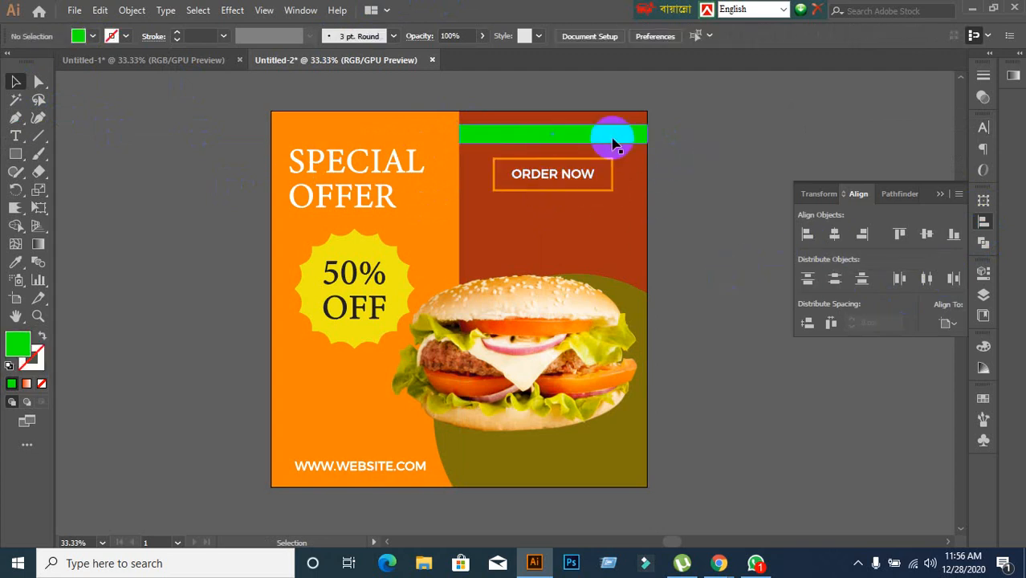
pyautogui.press('Delete')
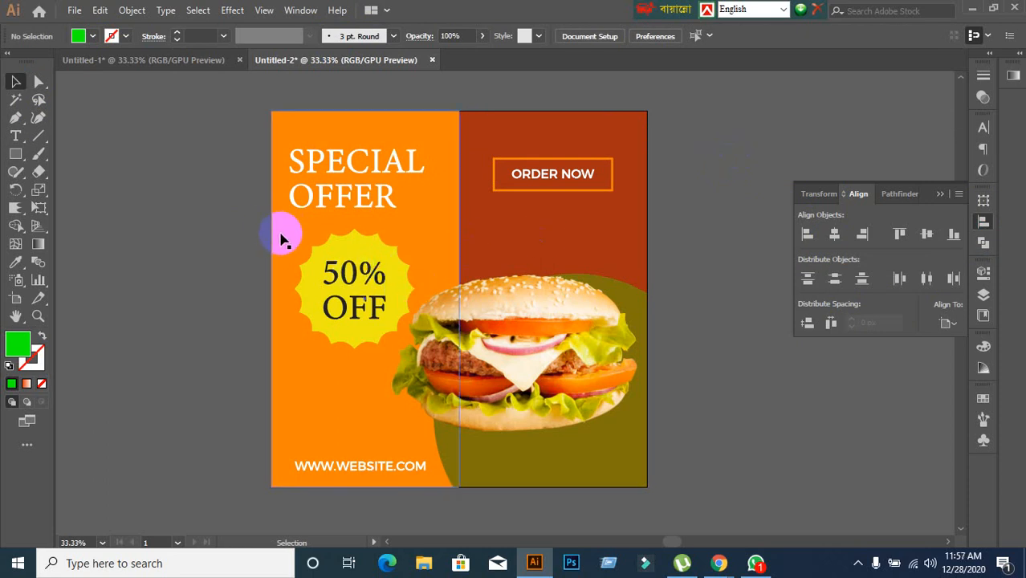
# Lock the orange background rectangle
pyautogui.click(345, 299)
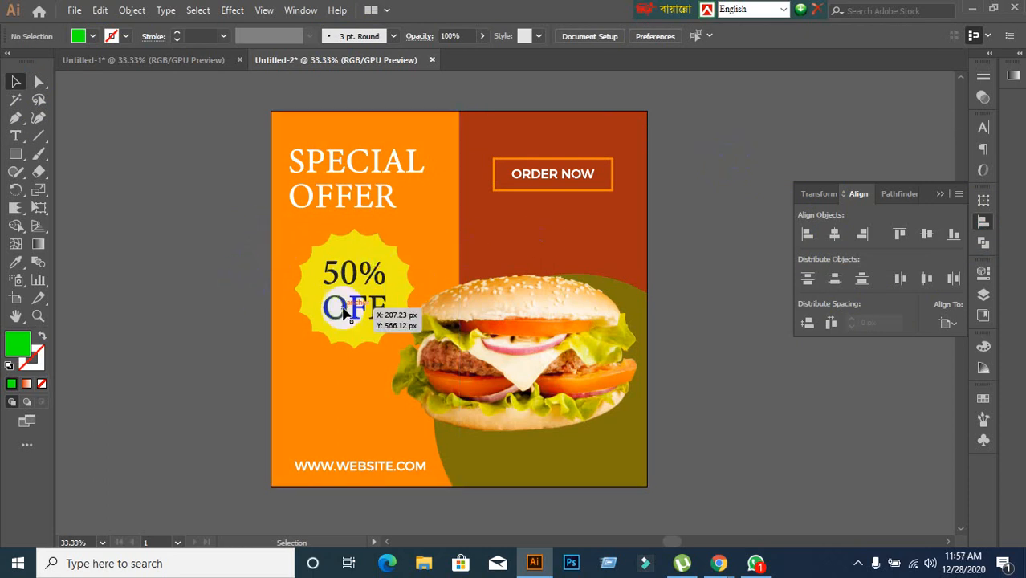
pyautogui.click(234, 315)
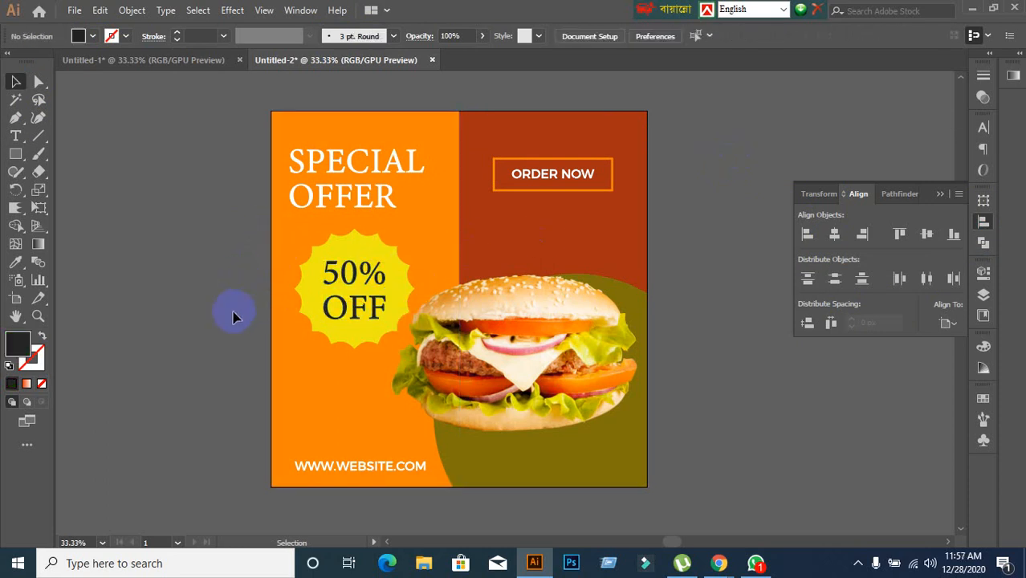
pyautogui.click(279, 388)
pyautogui.click(216, 397)
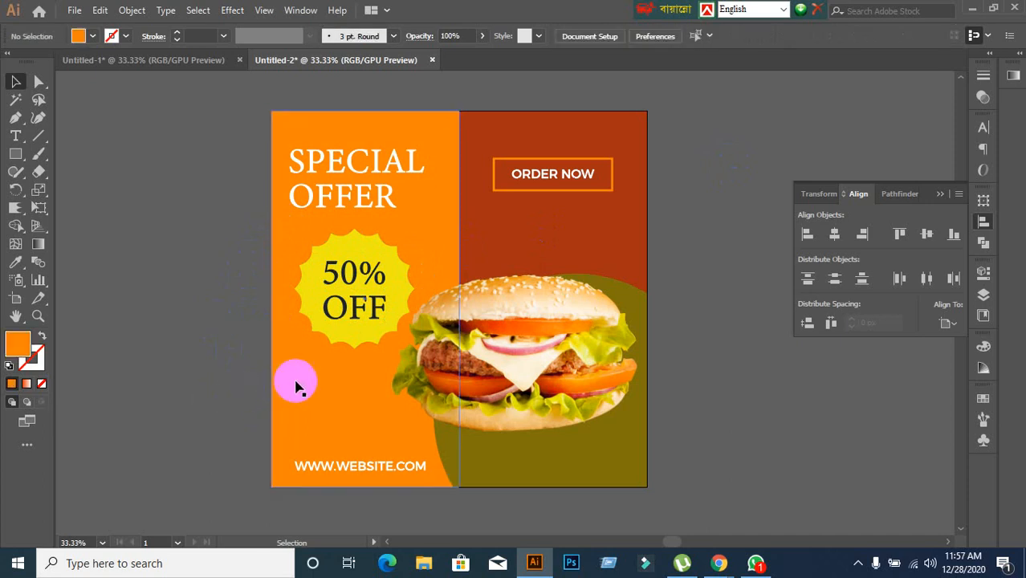
pyautogui.click(296, 382)
pyautogui.click(217, 345)
pyautogui.click(321, 406)
pyautogui.click(354, 314)
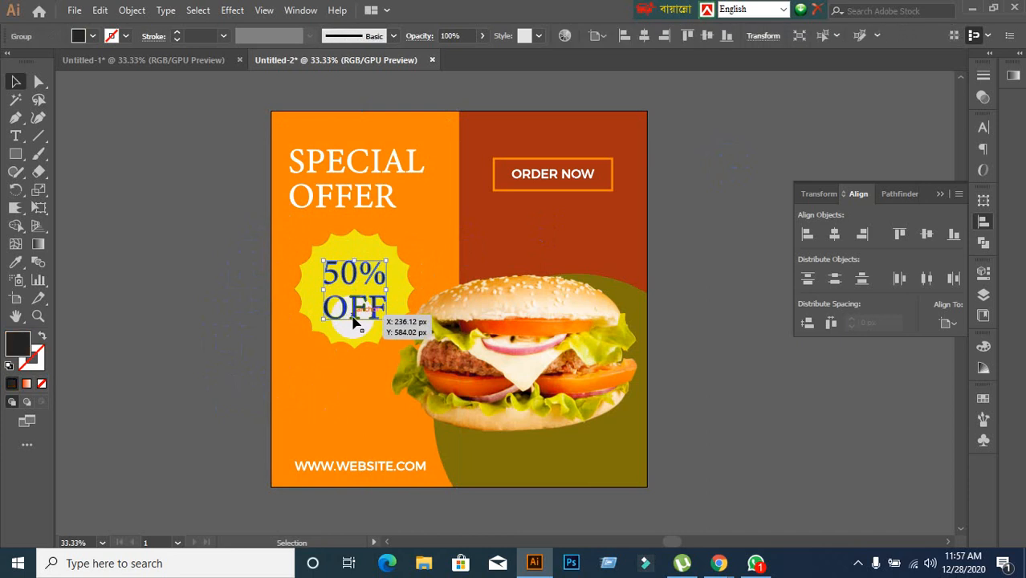
pyautogui.click(231, 345)
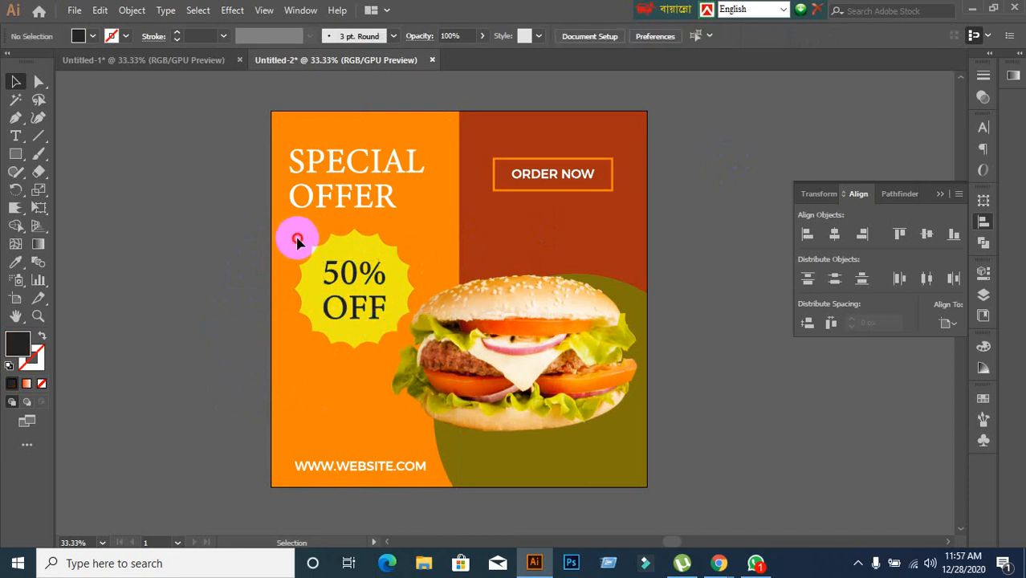
# Centre the 50% OFF lettering and the yellow starburst on each other horizontally and vertically
pyautogui.moveTo(296, 239); pyautogui.dragTo(363, 350)
pyautogui.click(834, 235)
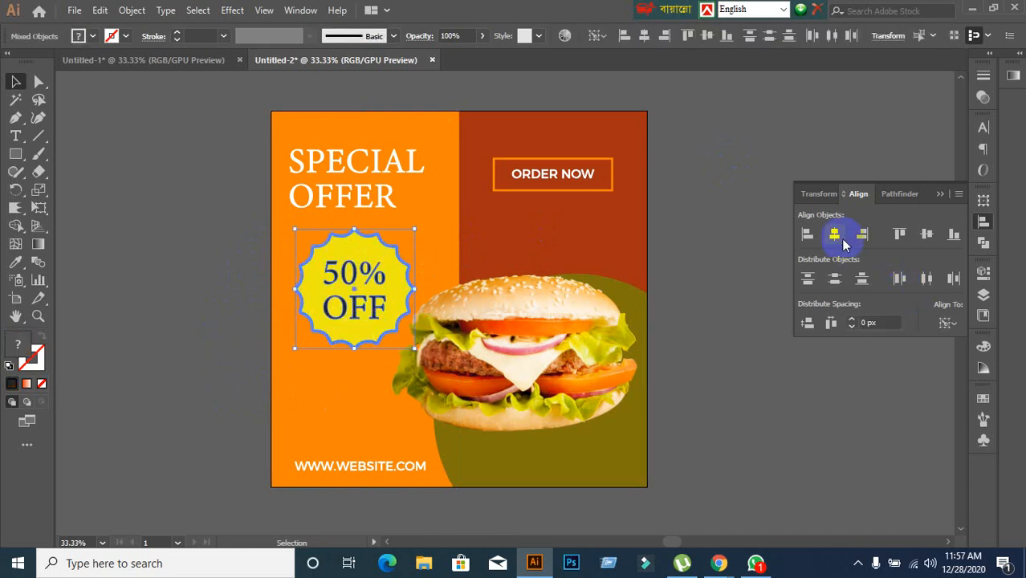
pyautogui.click(923, 234)
pyautogui.click(195, 380)
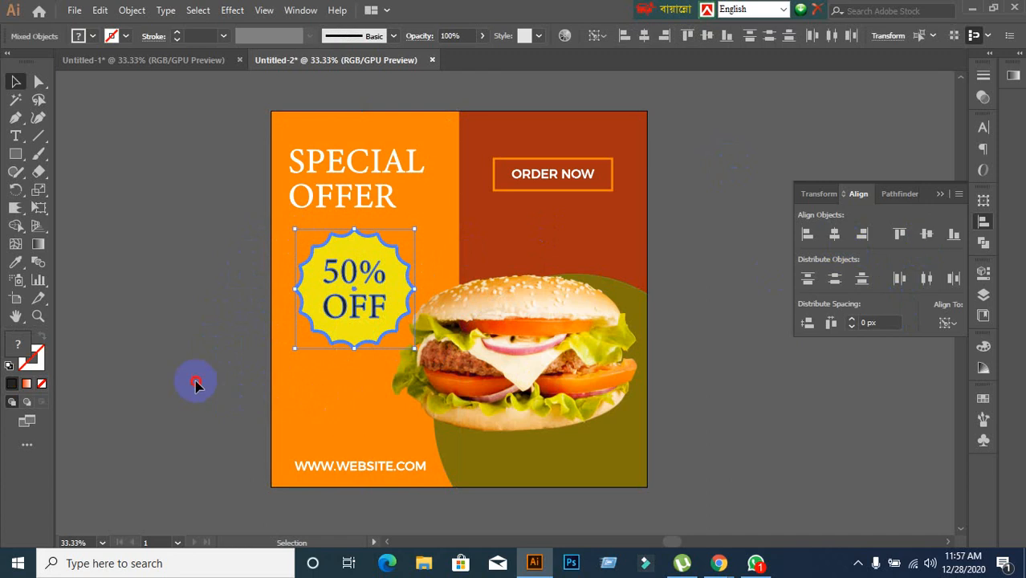
# Try to align the 50% OFF lettering with the left edge of the SPECIAL OFFER heading
pyautogui.click(320, 195)
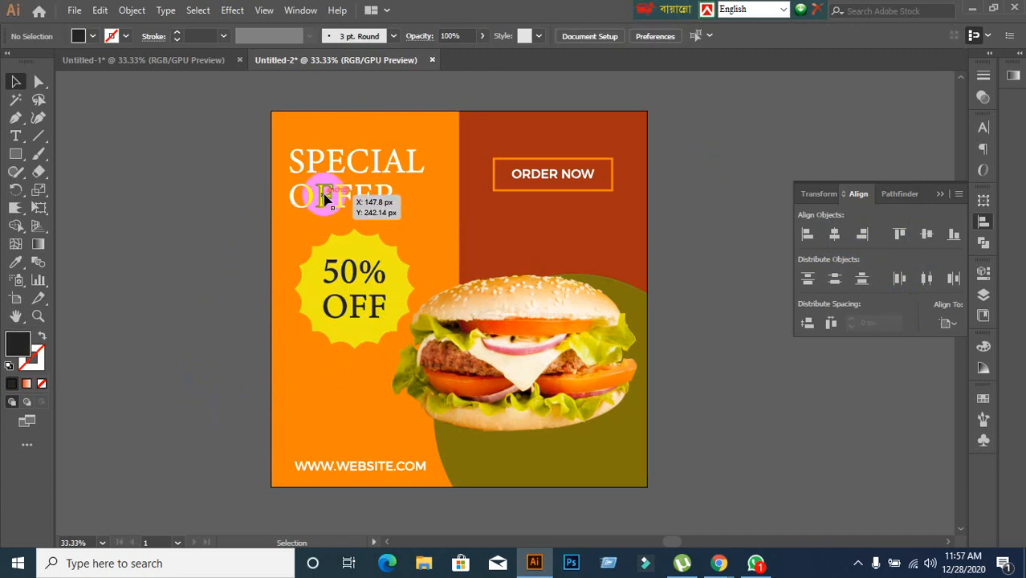
pyautogui.keyDown('shift'); pyautogui.click(362, 311); pyautogui.keyUp('shift')
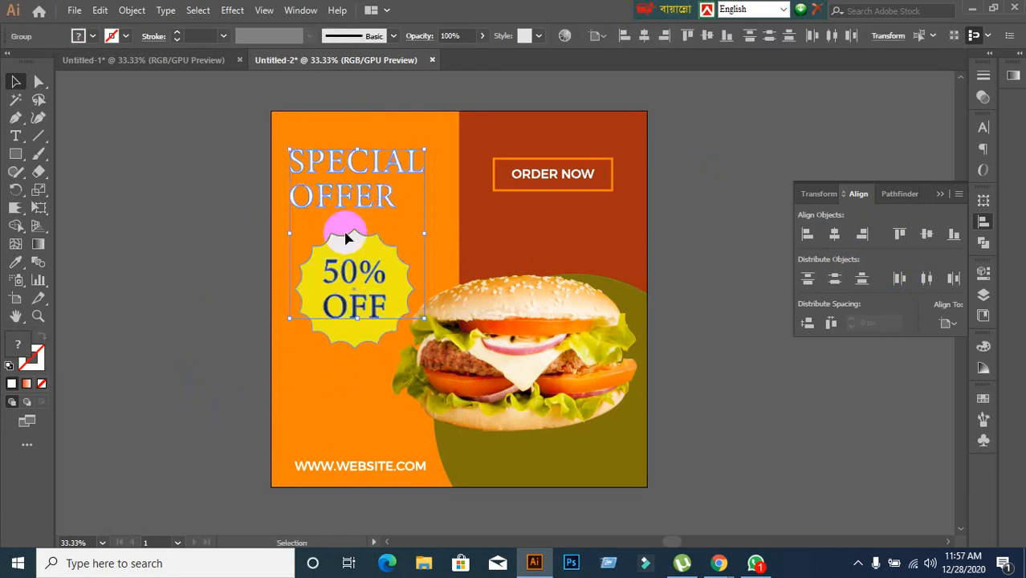
pyautogui.click(345, 195)
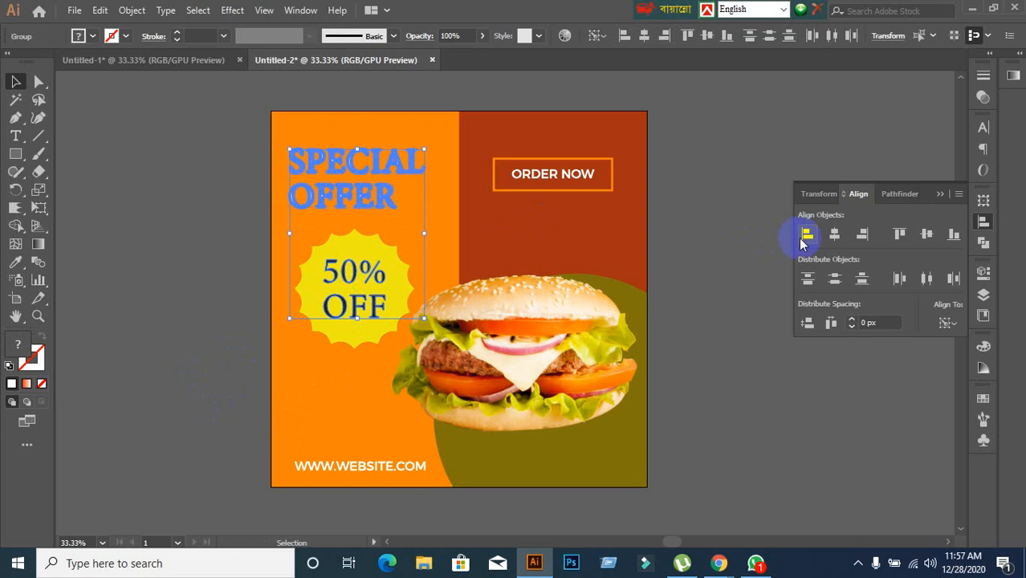
pyautogui.click(806, 233)
pyautogui.hotkey('ctrl', 'z')
pyautogui.click(188, 335)
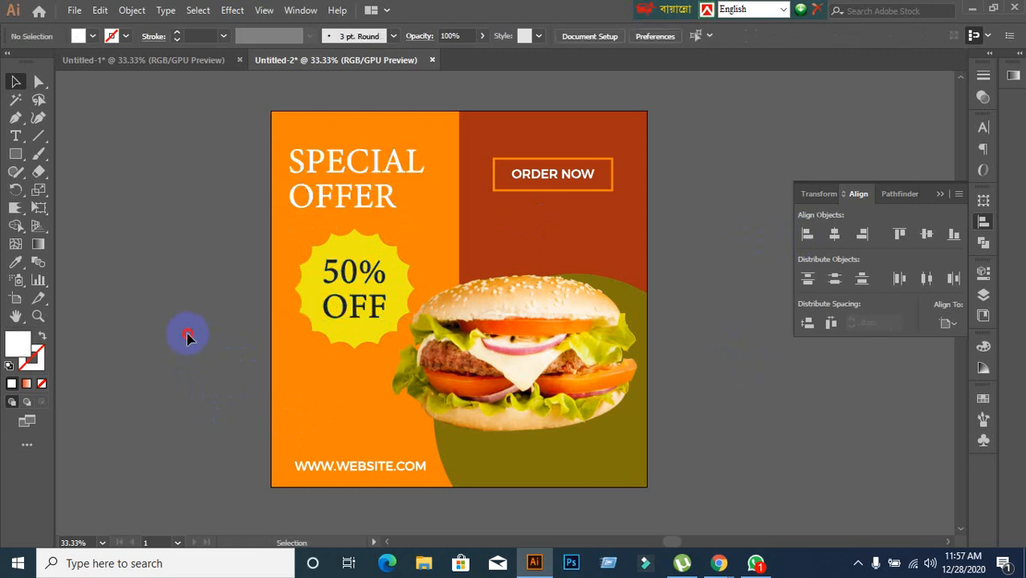
# Group the 50% OFF lettering with the yellow starburst
pyautogui.moveTo(353, 313); pyautogui.dragTo(354, 317)
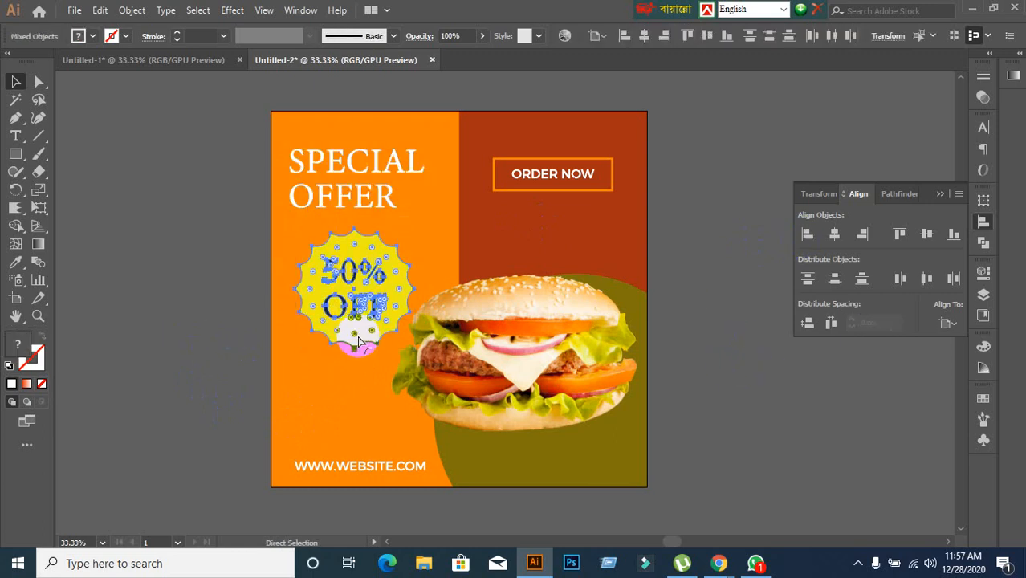
pyautogui.click(185, 325)
# Try to left-align the SPECIAL OFFER heading with the 50% OFF badge, using the badge as the key object, and undo it
pyautogui.click(332, 201)
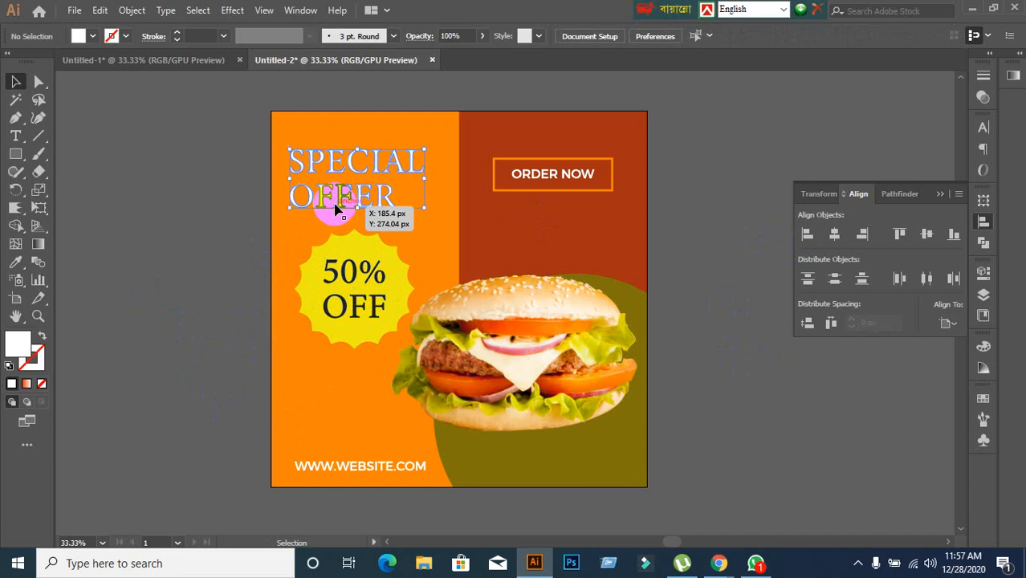
pyautogui.keyDown('shift'); pyautogui.click(361, 309); pyautogui.keyUp('shift')
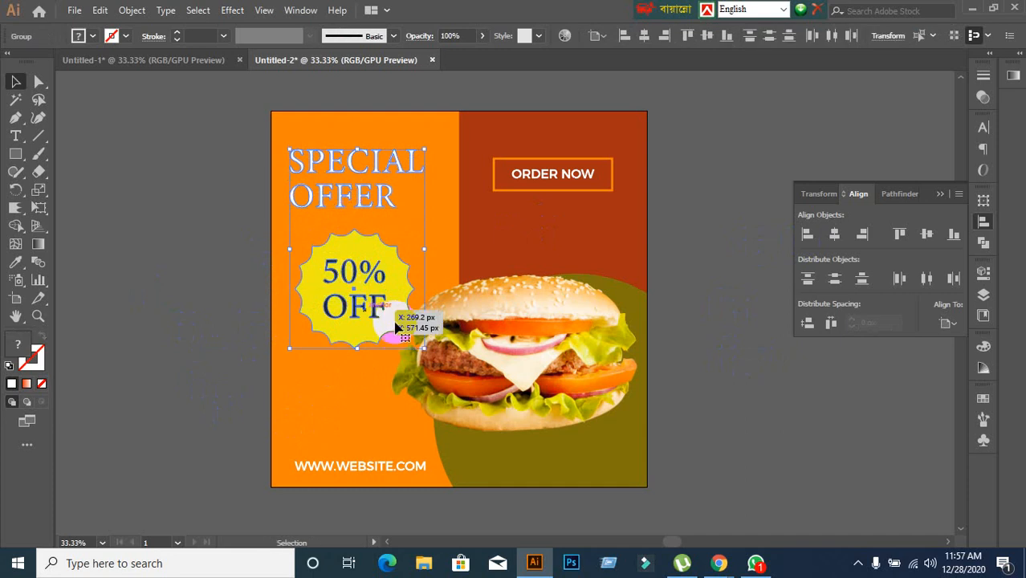
pyautogui.click(354, 305)
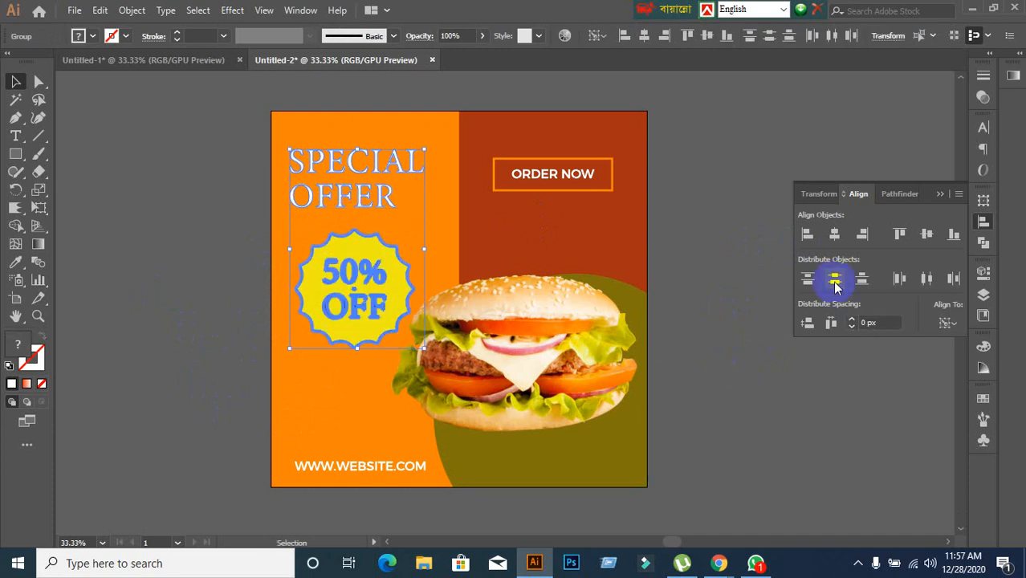
pyautogui.click(806, 234)
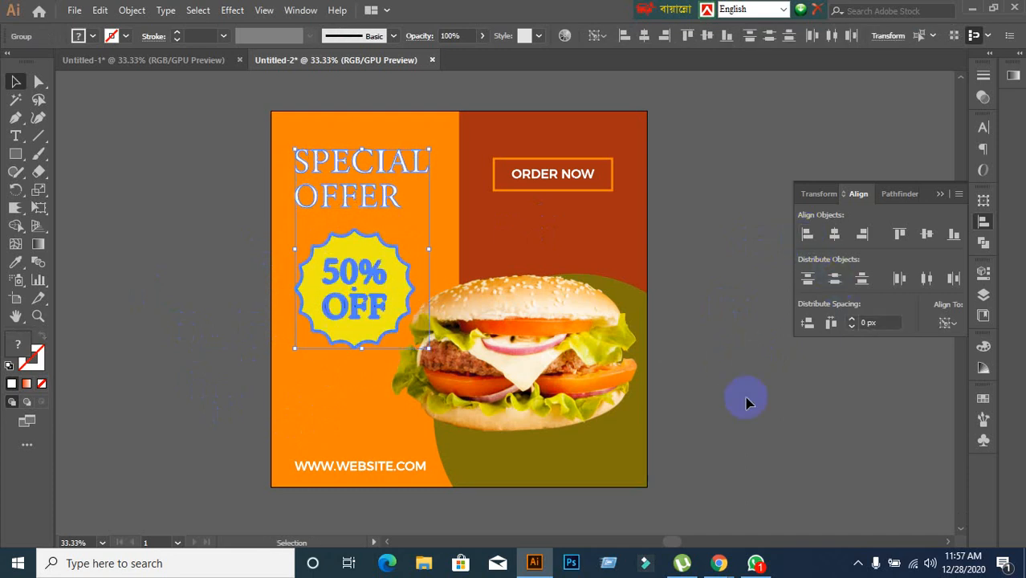
pyautogui.hotkey('ctrl', 'z')
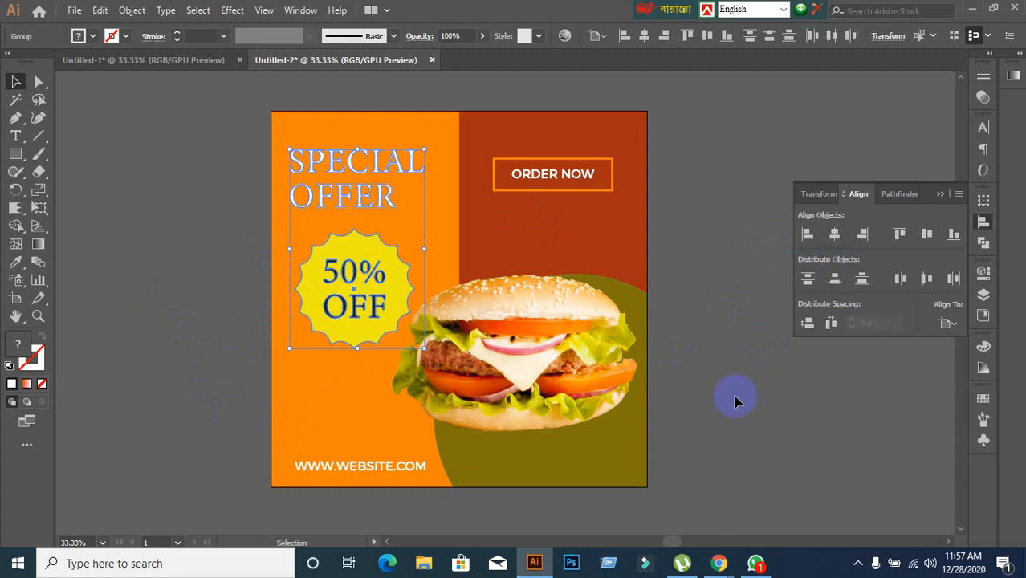
pyautogui.click(739, 408)
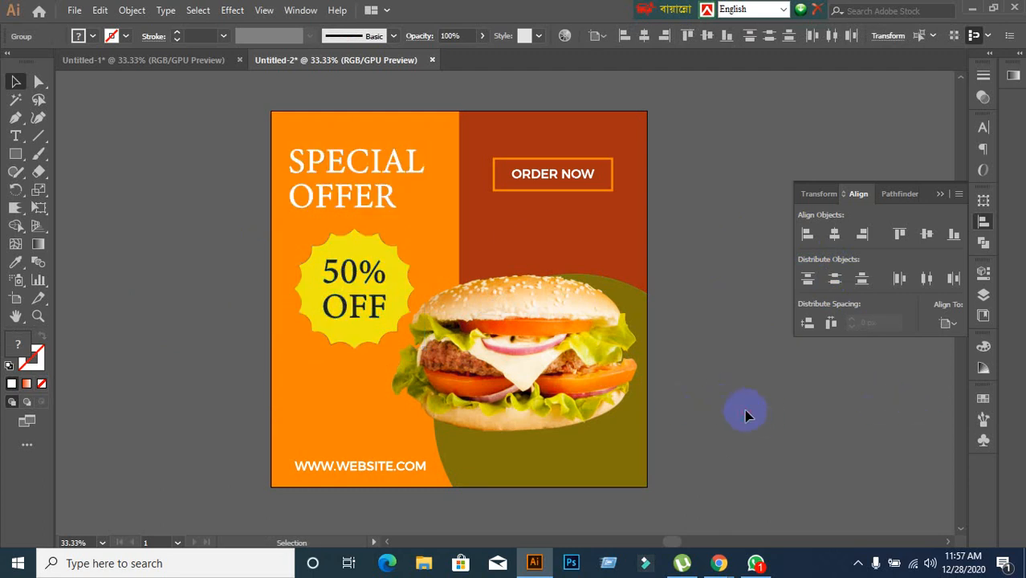
pyautogui.click(311, 222)
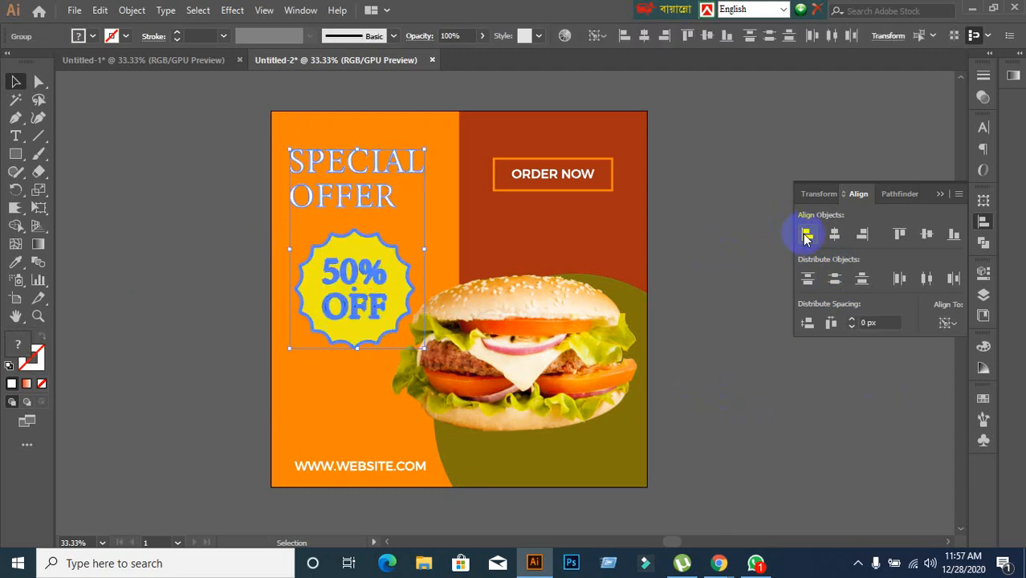
pyautogui.click(806, 235)
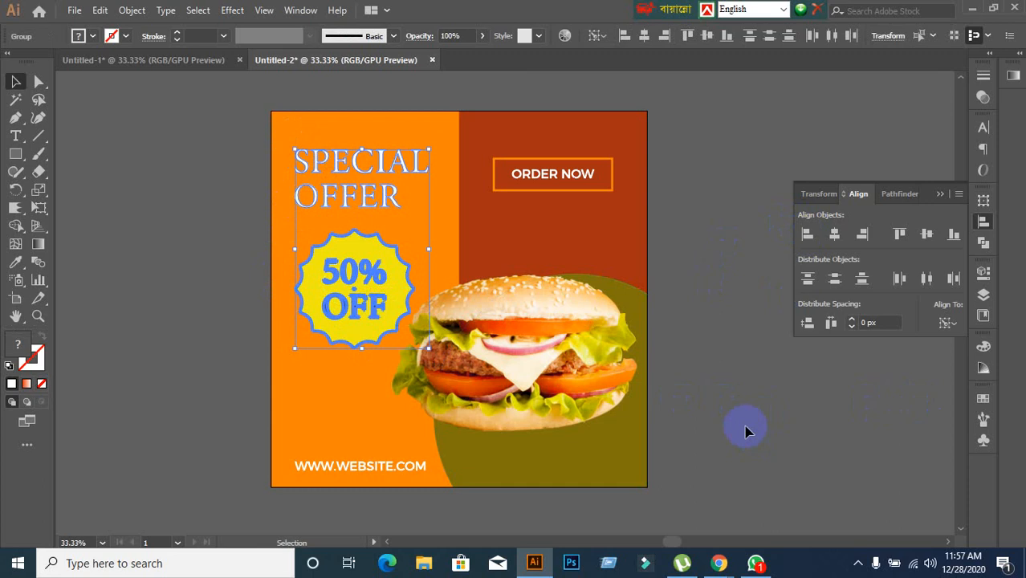
pyautogui.hotkey('ctrl', 'z')
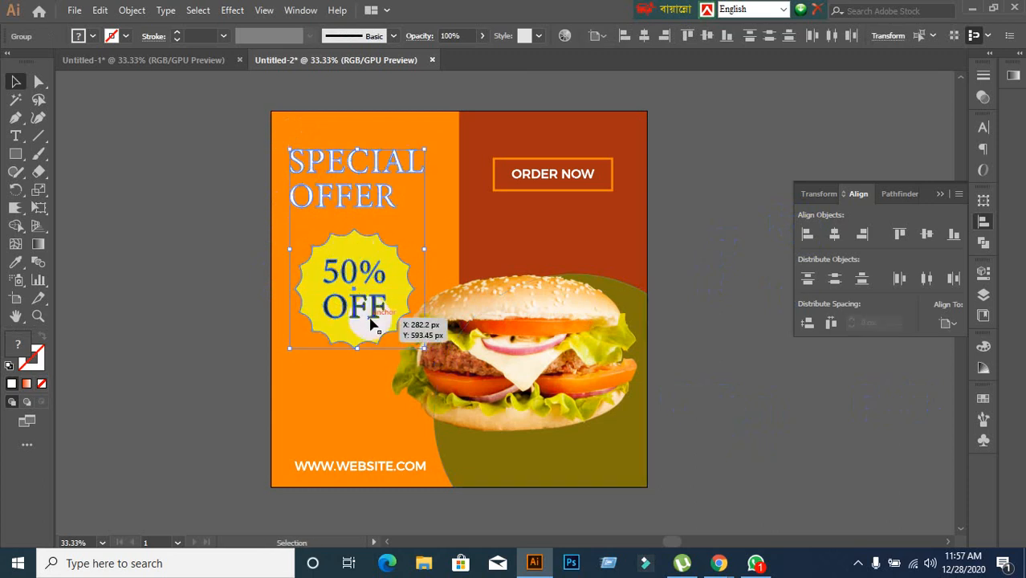
# Left-align the 50% OFF badge with the SPECIAL OFFER heading, using the heading as the key object
pyautogui.click(347, 207)
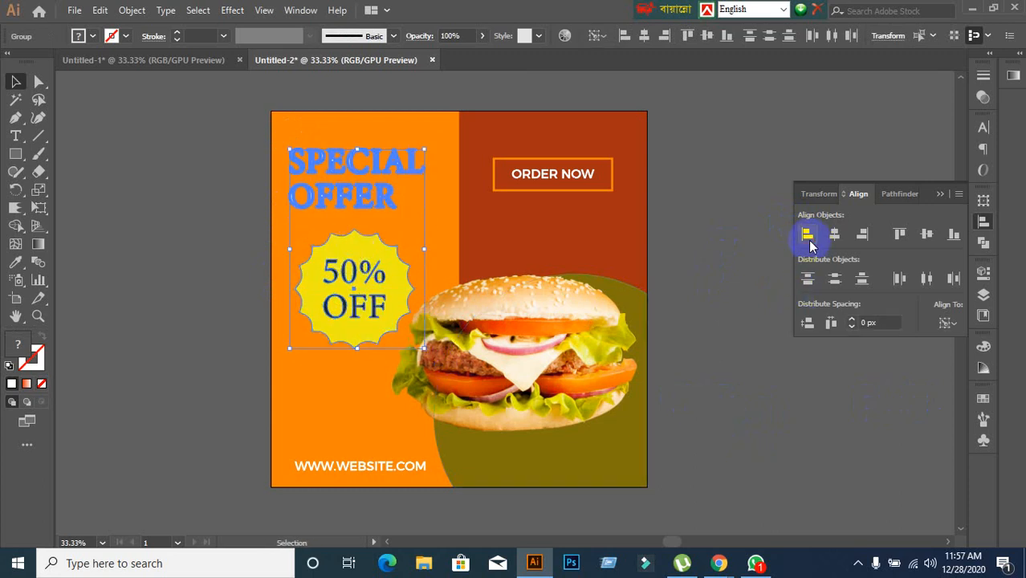
pyautogui.click(807, 234)
pyautogui.click(773, 398)
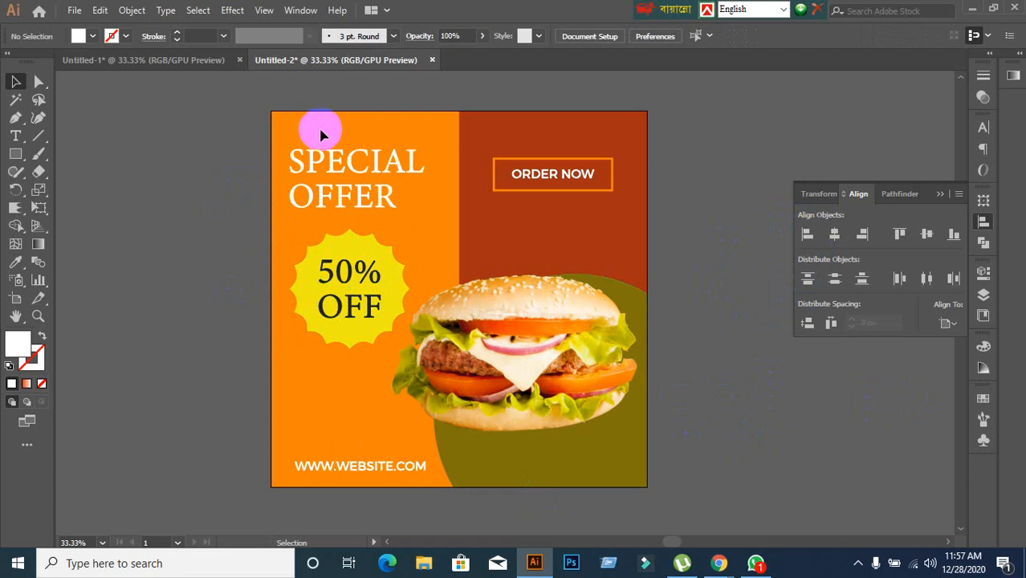
# Left-align the website text with the SPECIAL OFFER heading and the 50% OFF badge
pyautogui.moveTo(321, 135); pyautogui.dragTo(373, 473)
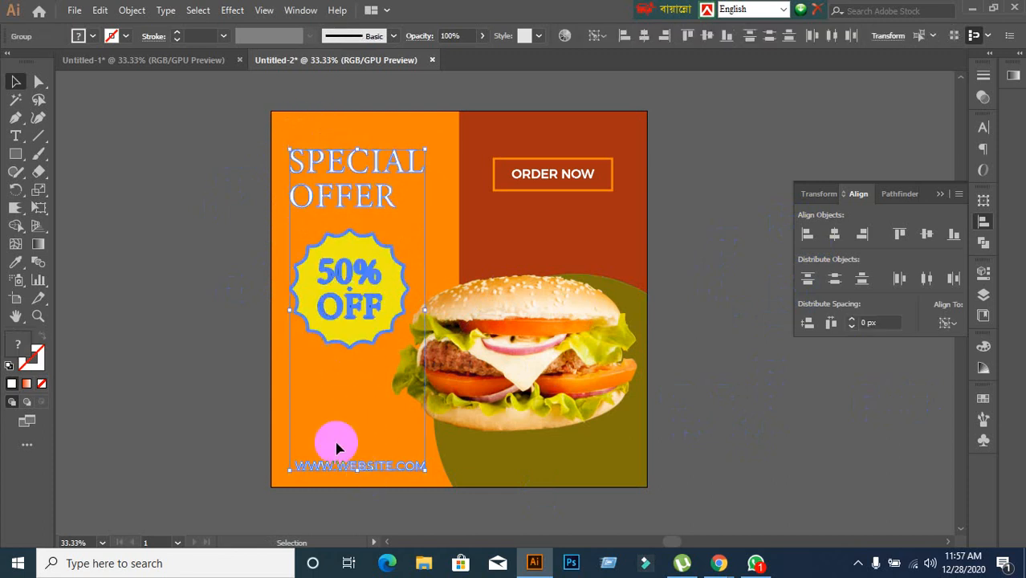
pyautogui.click(809, 279)
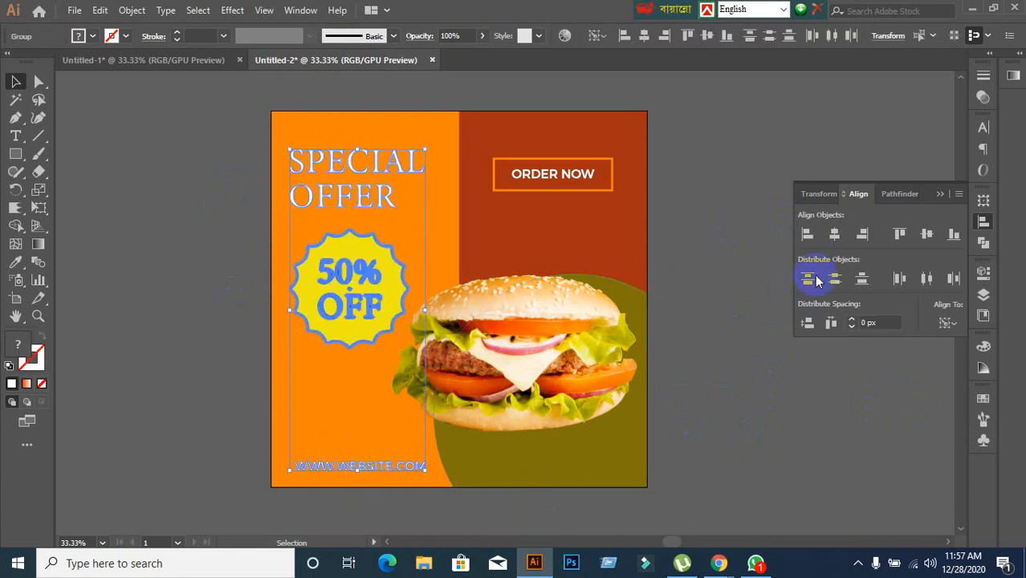
pyautogui.click(807, 233)
pyautogui.click(325, 502)
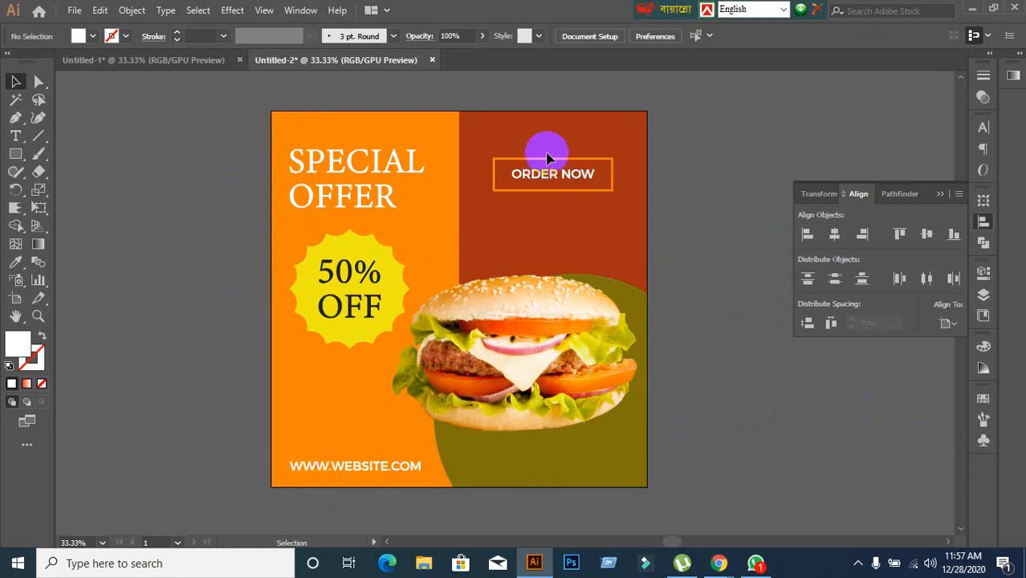
# Group the SPECIAL OFFER heading, 50% OFF badge, website text and ORDER NOW button together
pyautogui.click(545, 172)
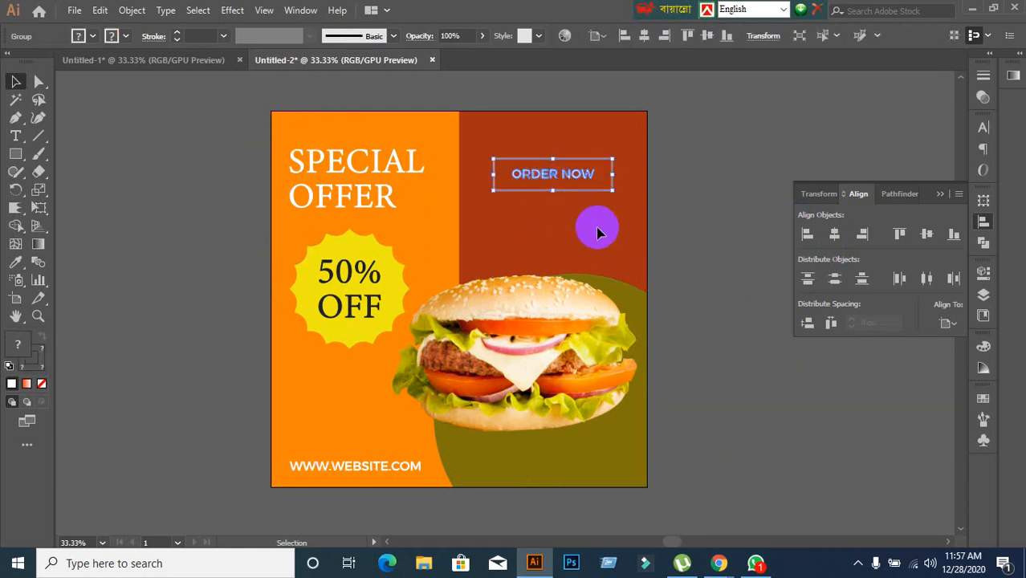
pyautogui.click(354, 193)
pyautogui.click(228, 231)
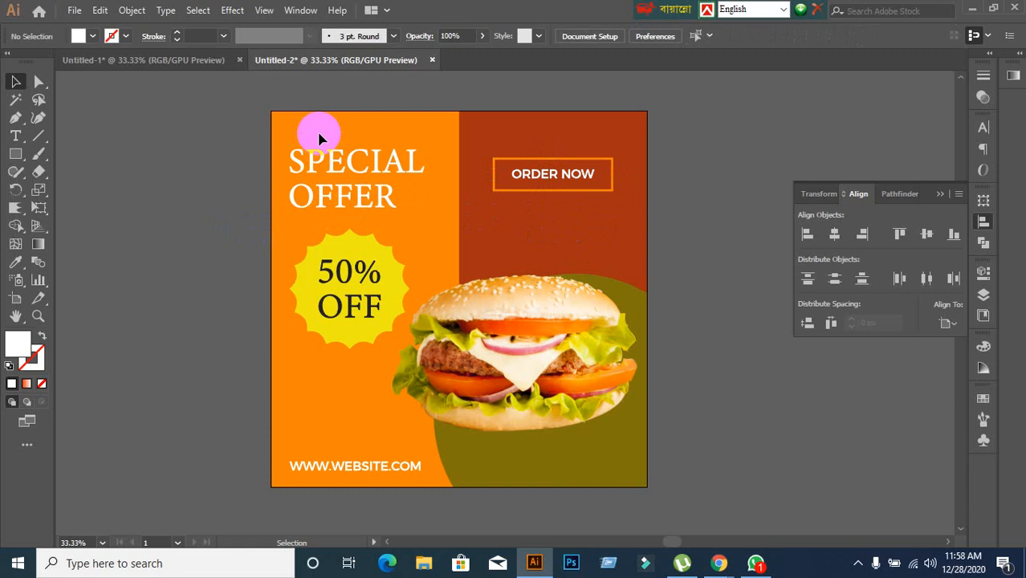
pyautogui.moveTo(319, 139); pyautogui.dragTo(369, 188)
pyautogui.keyDown('shift'); pyautogui.click(345, 309); pyautogui.keyUp('shift')
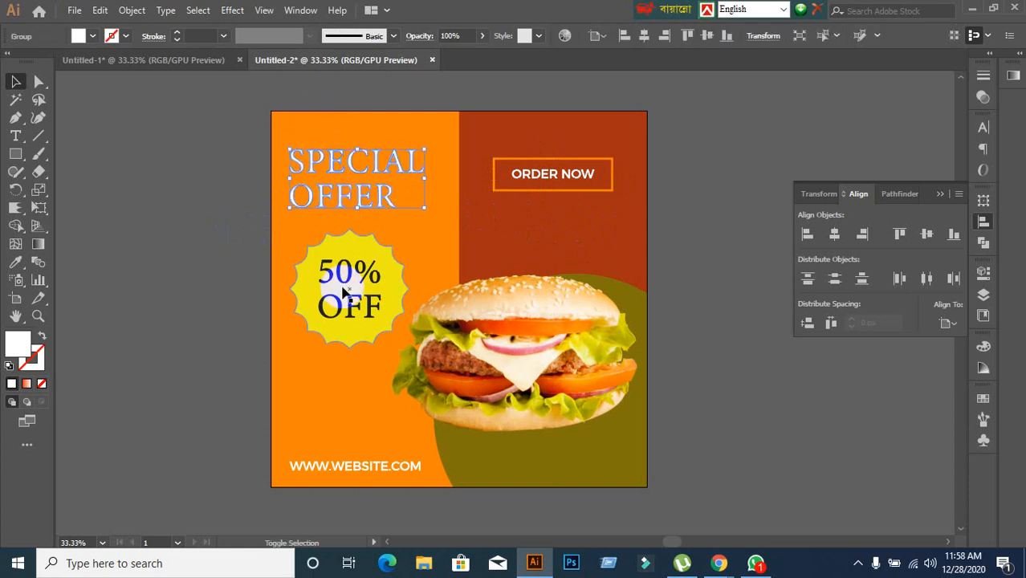
pyautogui.keyDown('shift'); pyautogui.click(338, 462); pyautogui.keyUp('shift')
pyautogui.keyDown('shift'); pyautogui.click(522, 178); pyautogui.keyUp('shift')
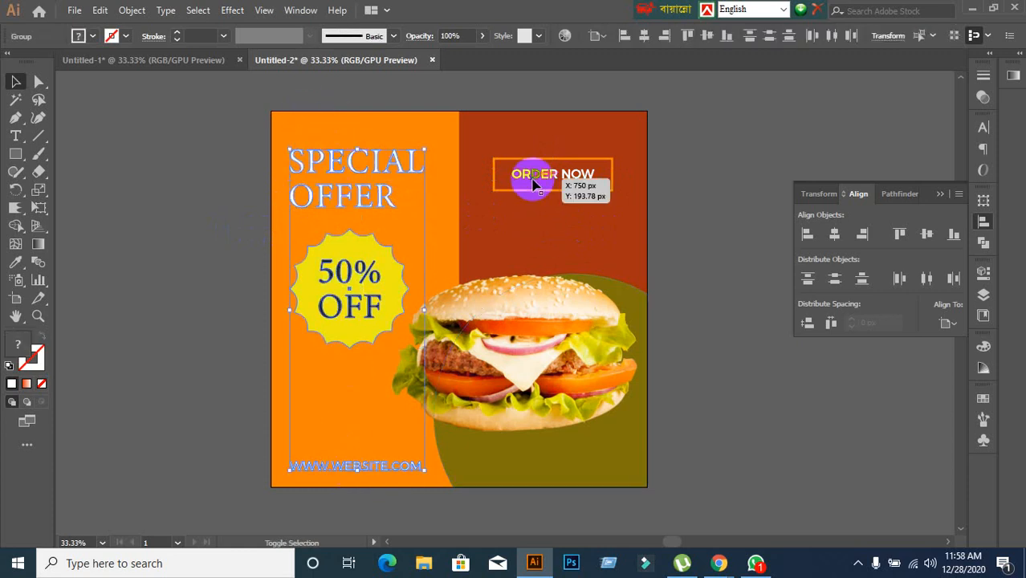
pyautogui.hotkey('ctrl', 'shift', 'o')
pyautogui.hotkey('ctrl', 'g')
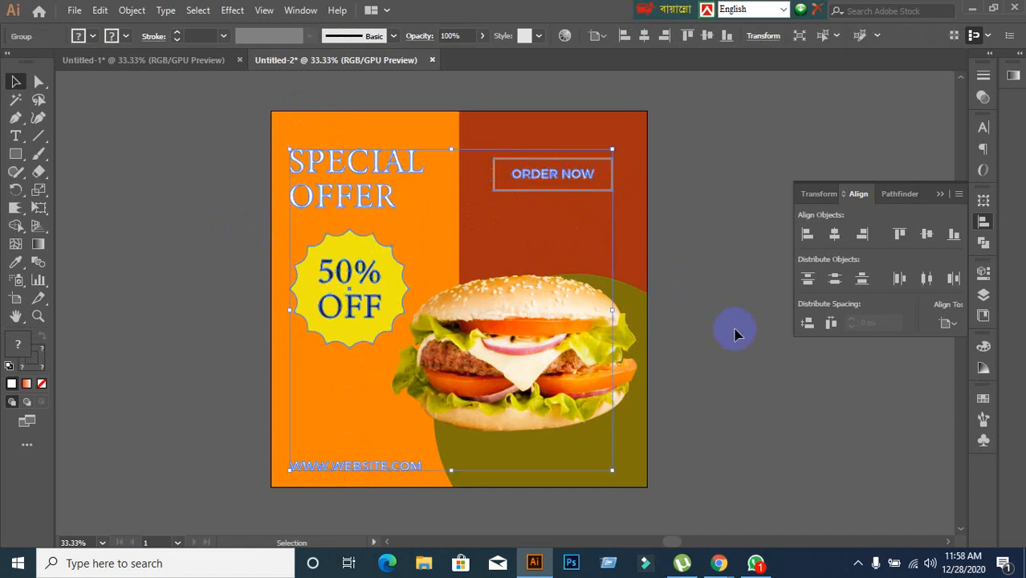
pyautogui.click(763, 343)
# Centre the group of text, badge and button horizontally and vertically on the artboard
pyautogui.click(589, 175)
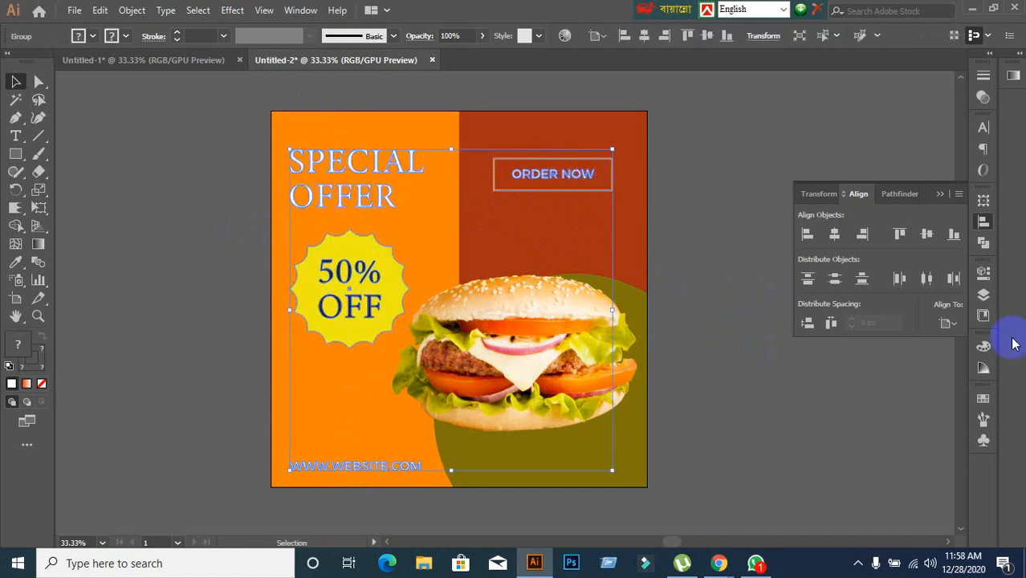
pyautogui.click(957, 326)
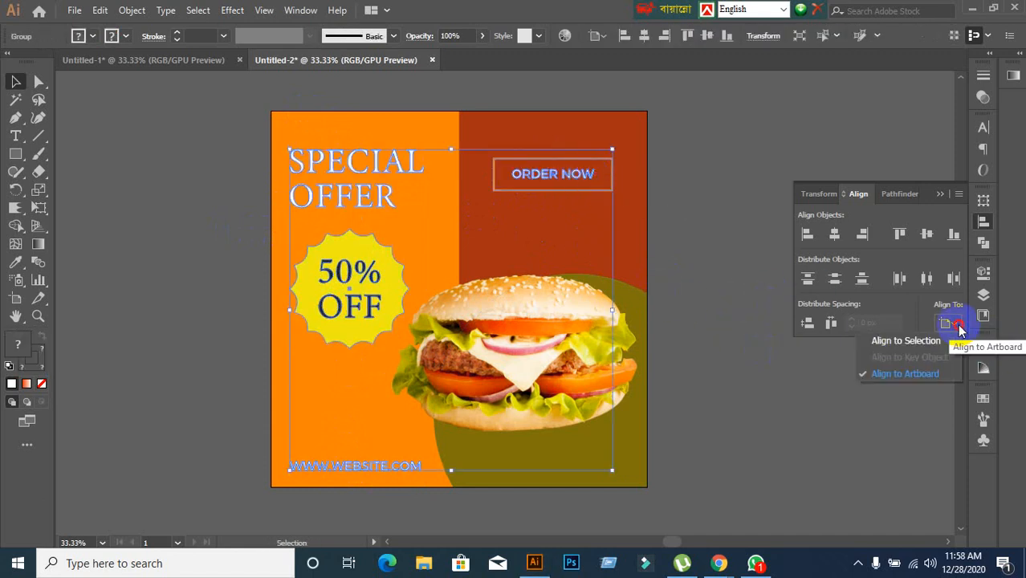
pyautogui.click(955, 325)
pyautogui.click(834, 233)
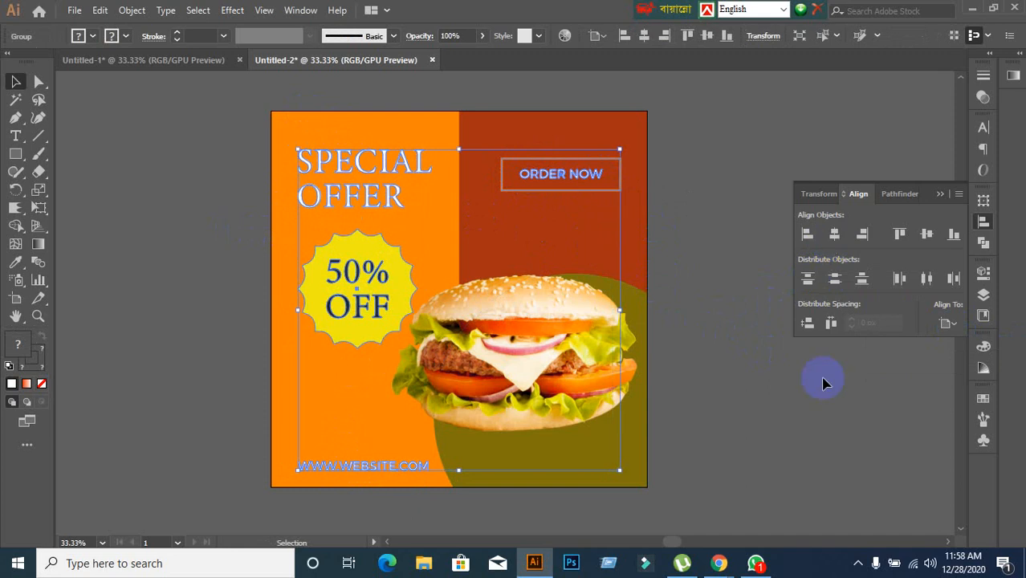
pyautogui.click(815, 454)
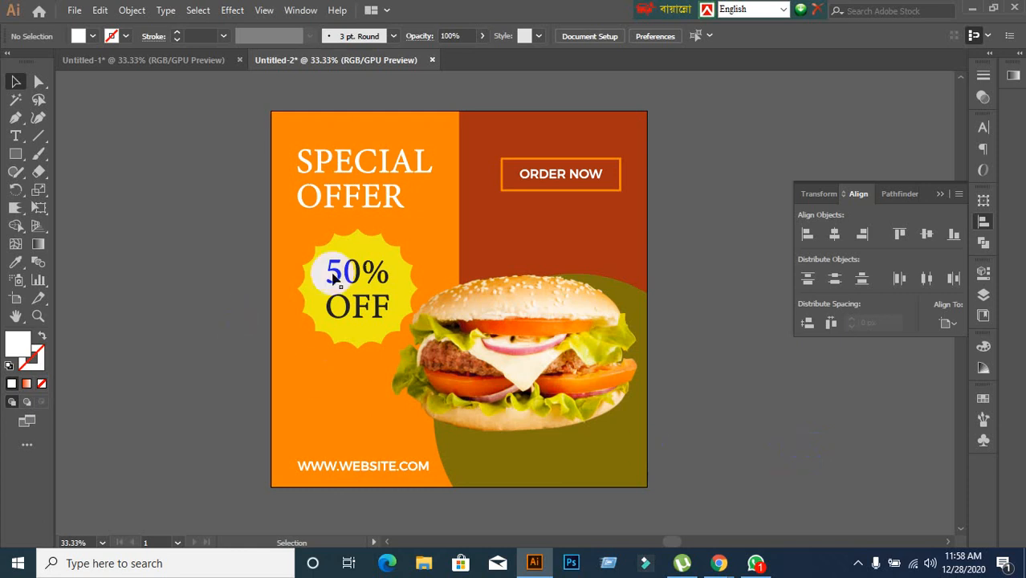
pyautogui.click(362, 289)
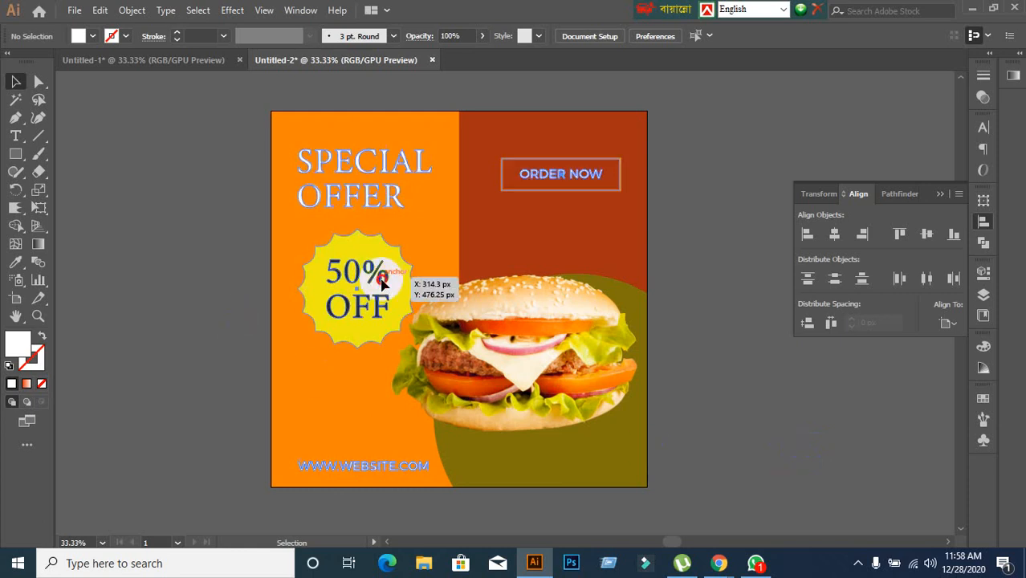
pyautogui.click(927, 234)
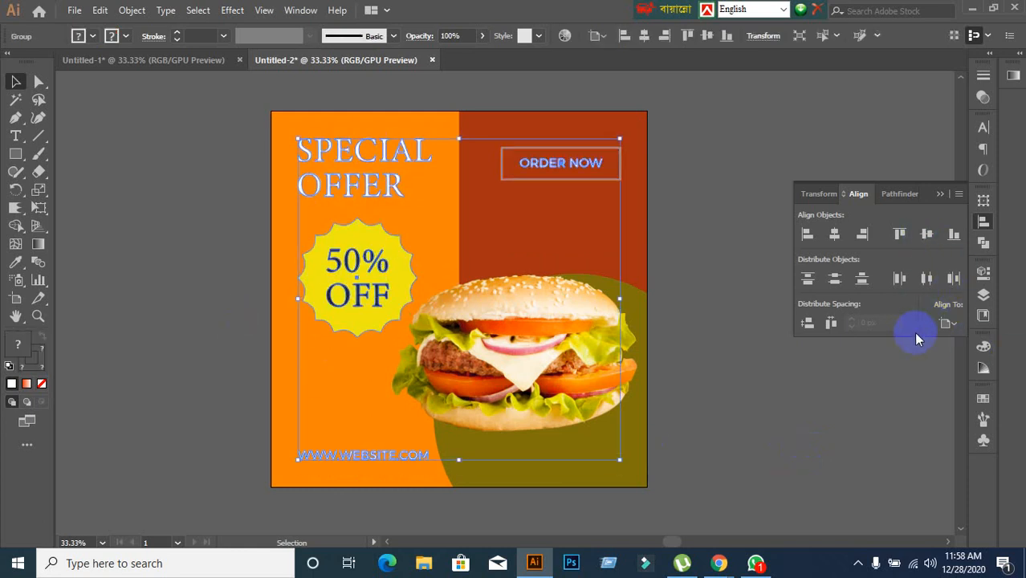
pyautogui.click(844, 393)
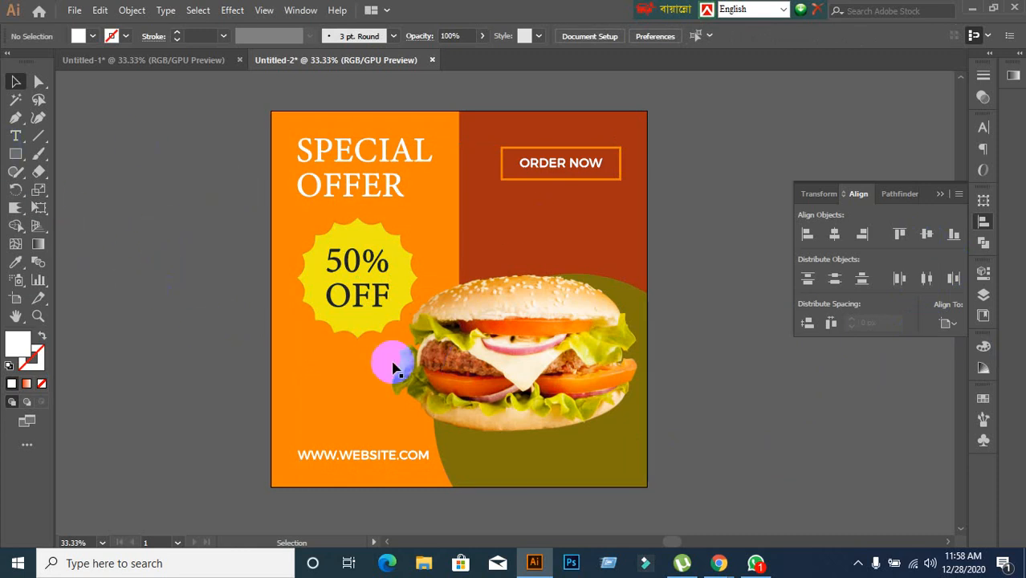
pyautogui.scroll(-1, 719, 358)
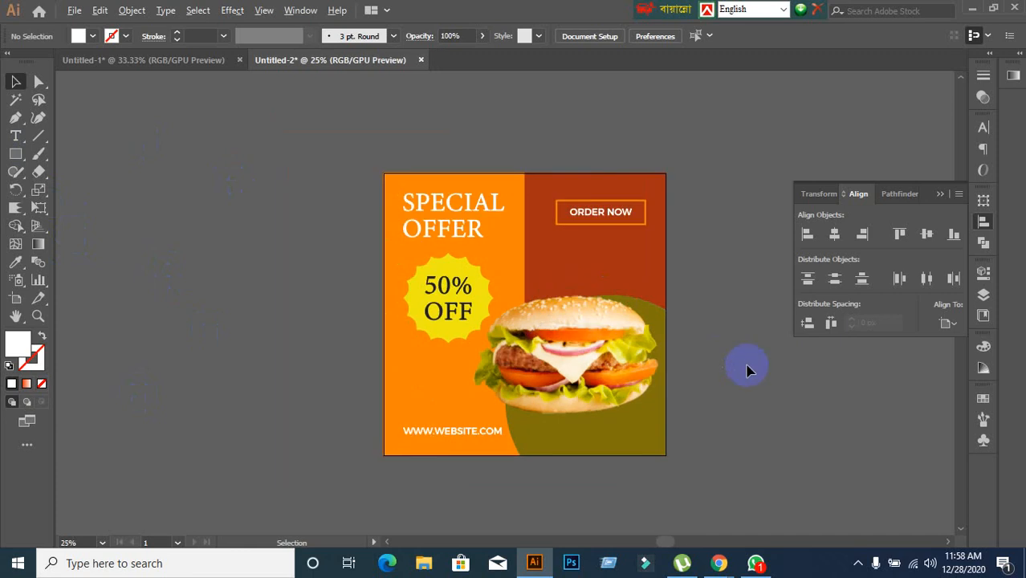
pyautogui.scroll(1, 745, 371)
pyautogui.moveTo(739, 372); pyautogui.dragTo(707, 322)
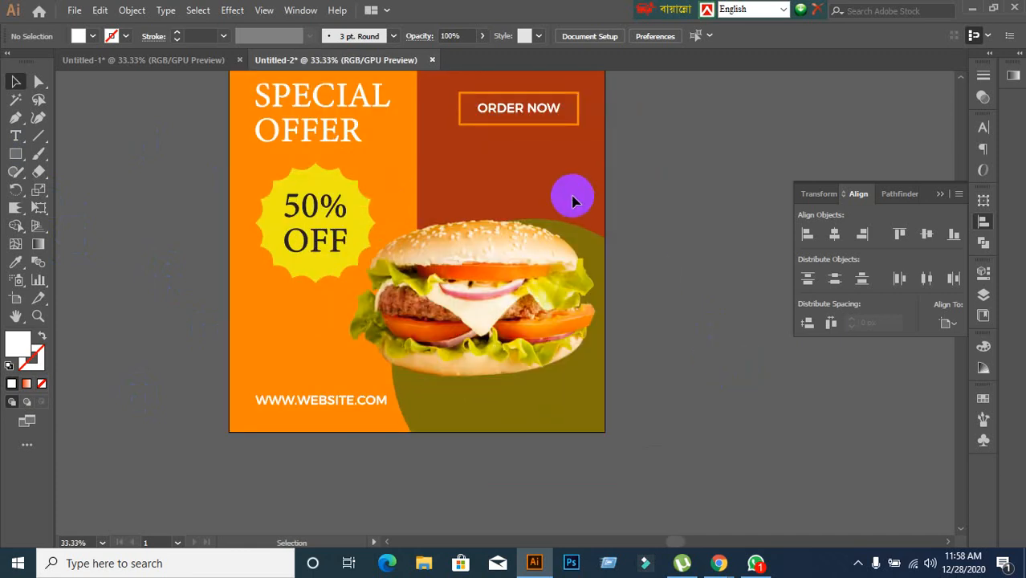
pyautogui.scroll(2, 562, 193)
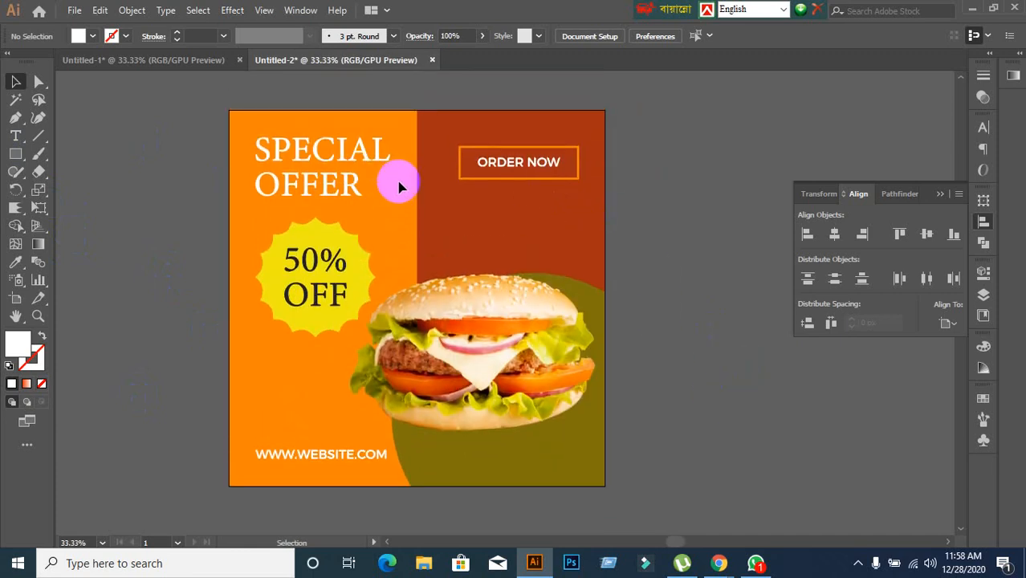
# Switch to the Google Meet call in Chrome to check on the meeting, and return to the burger design in Illustrator
pyautogui.moveTo(720, 566)
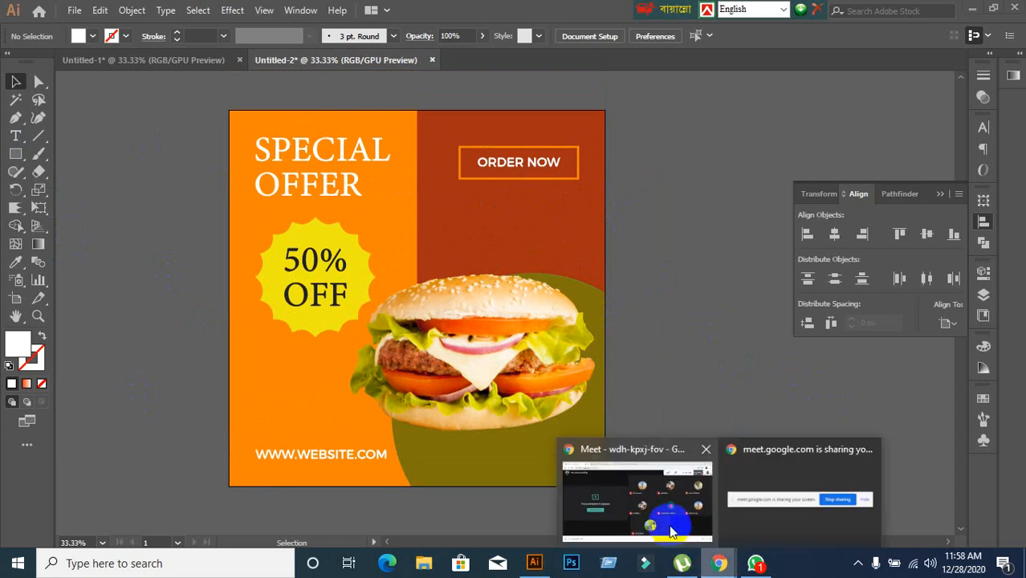
pyautogui.click(674, 530)
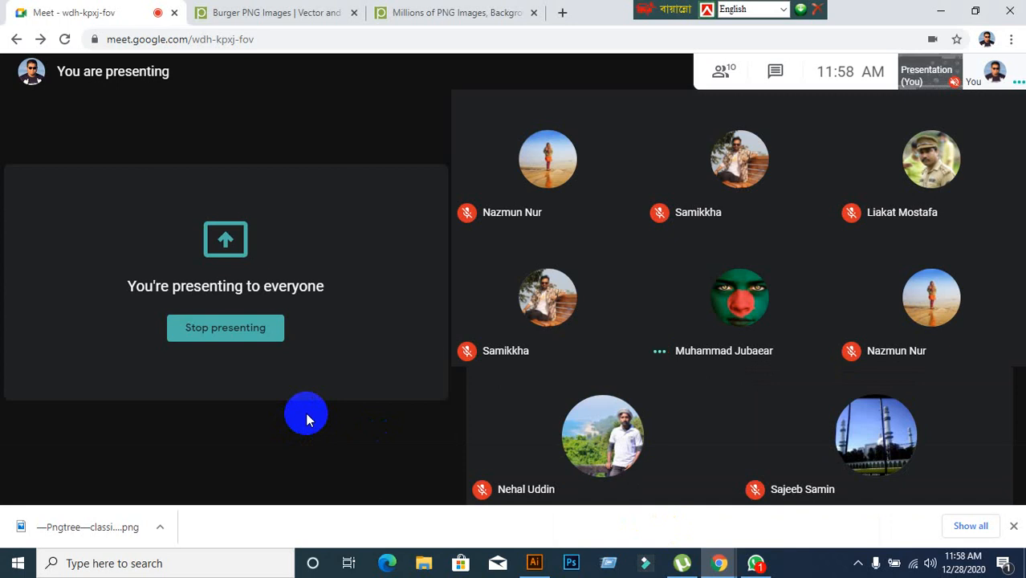
pyautogui.click(529, 565)
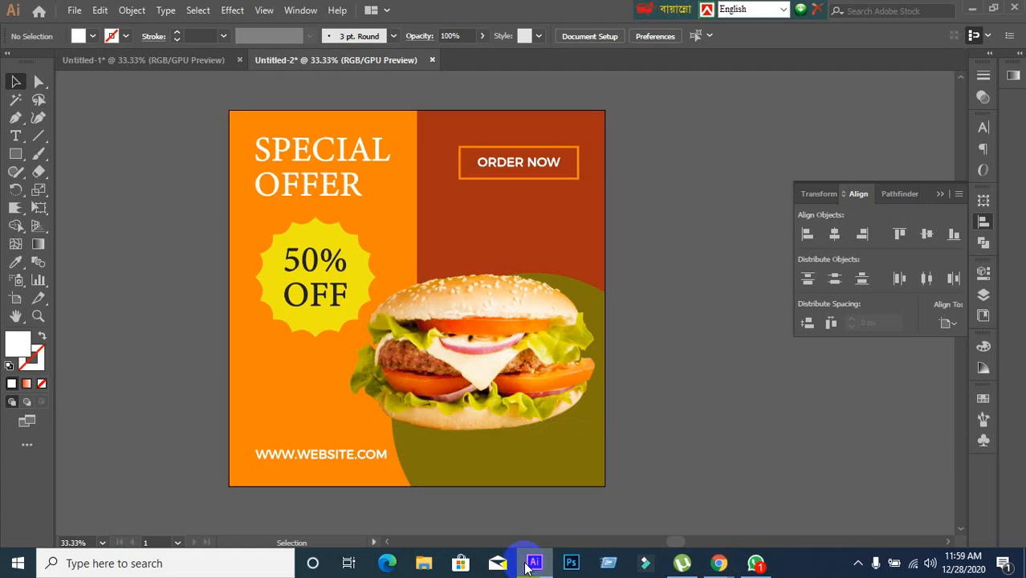
pyautogui.click(528, 565)
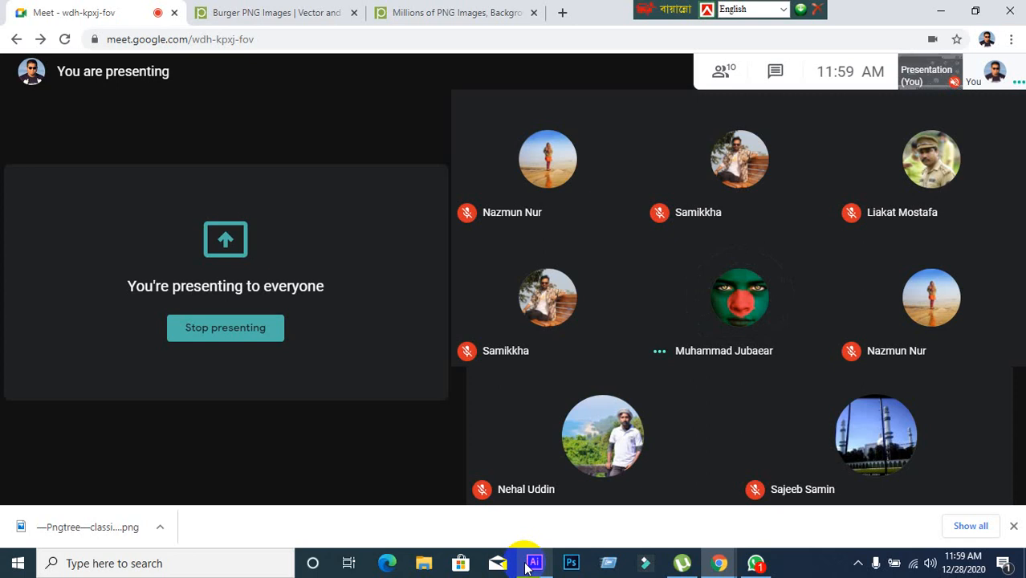
pyautogui.moveTo(508, 171)
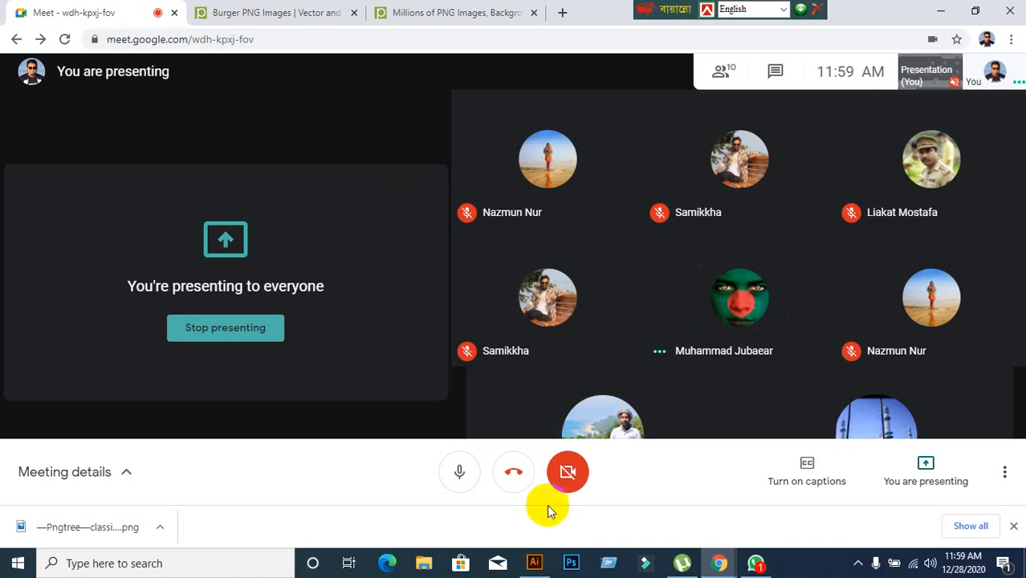
pyautogui.click(546, 569)
pyautogui.click(326, 282)
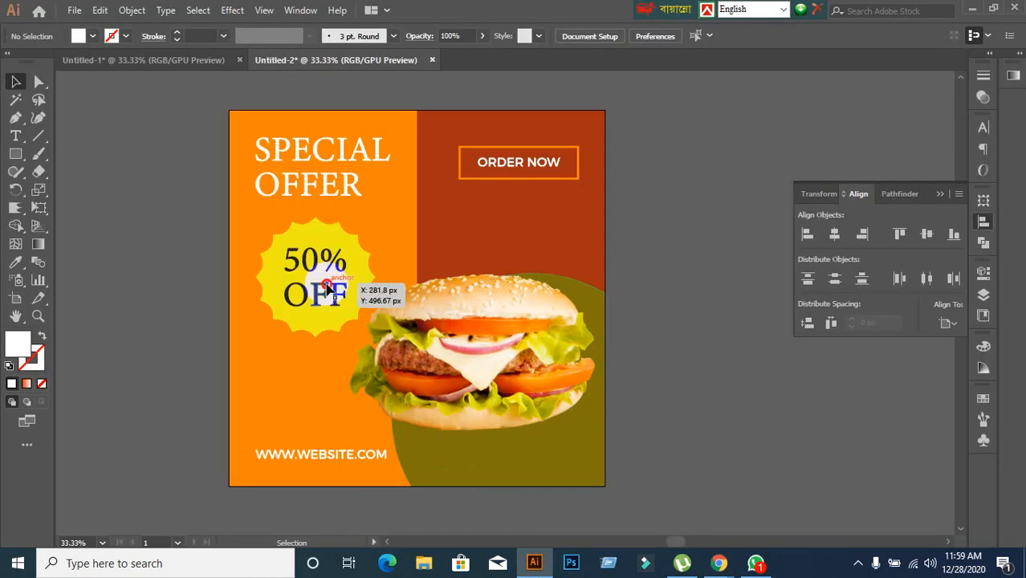
# Try to move the olive shape behind the burger slightly down and to the left
pyautogui.click(149, 300)
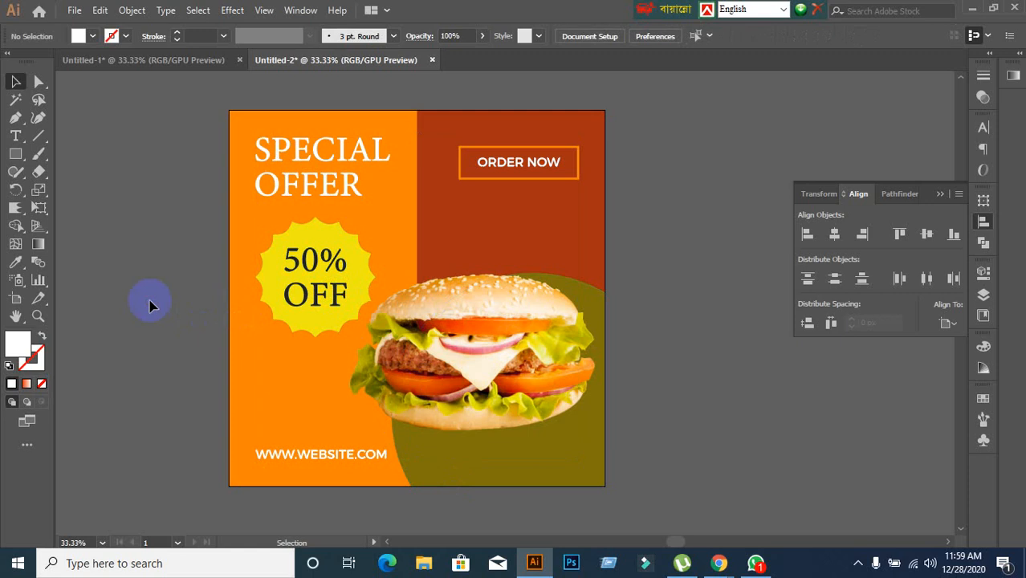
pyautogui.click(459, 365)
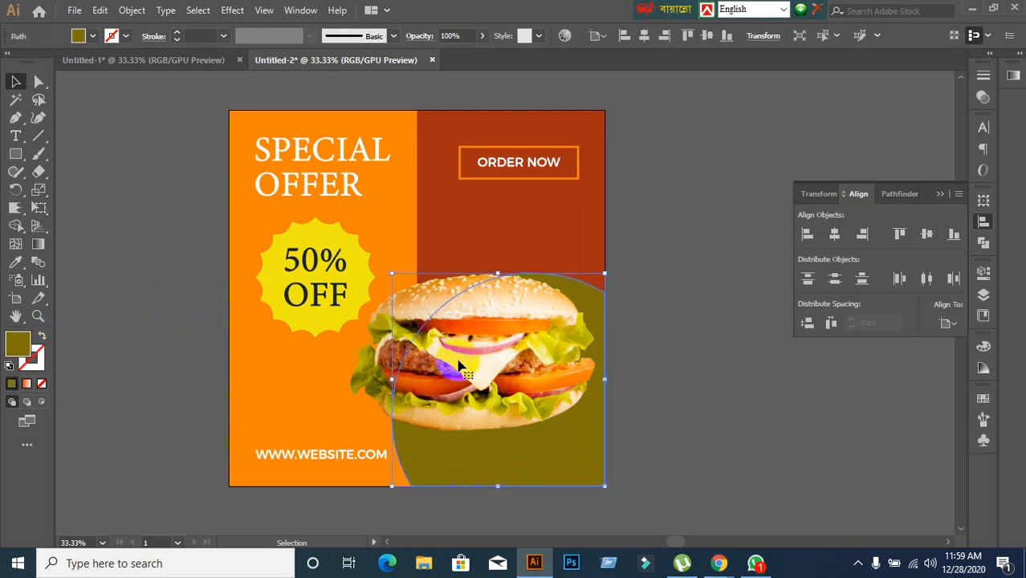
pyautogui.rightClick(459, 365)
pyautogui.click(151, 329)
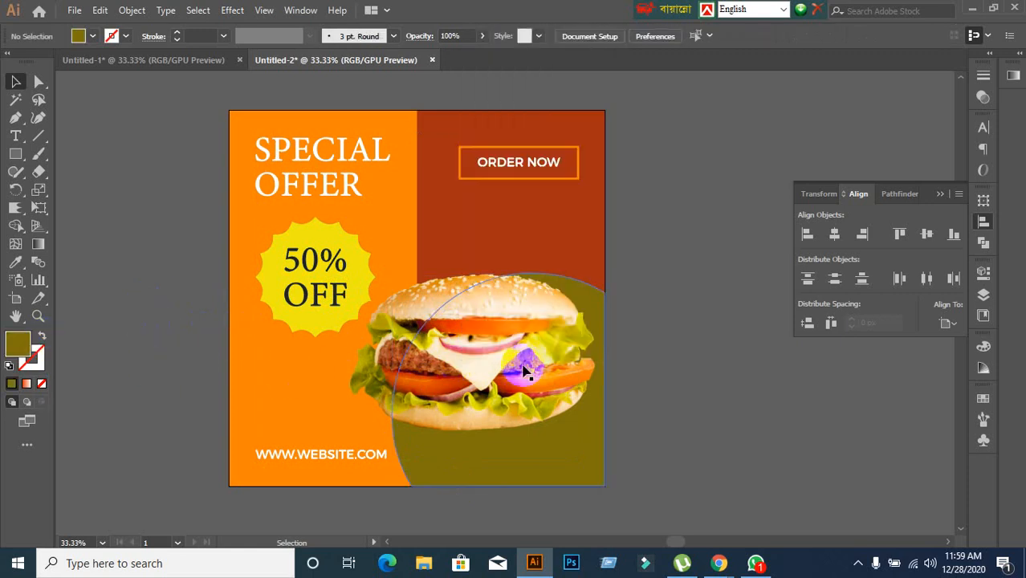
pyautogui.moveTo(524, 371); pyautogui.dragTo(511, 389)
pyautogui.press('a')
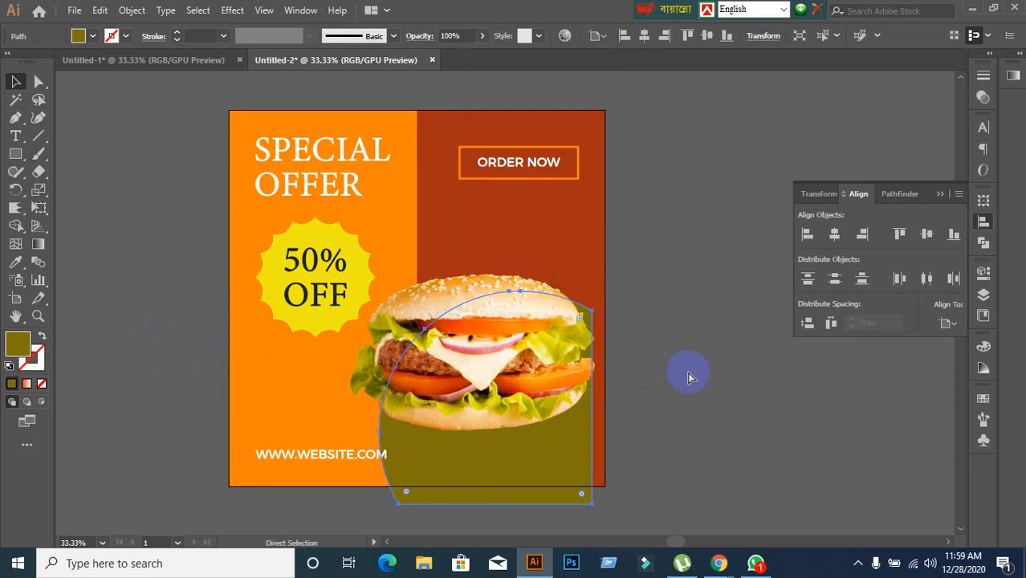
pyautogui.click(749, 382)
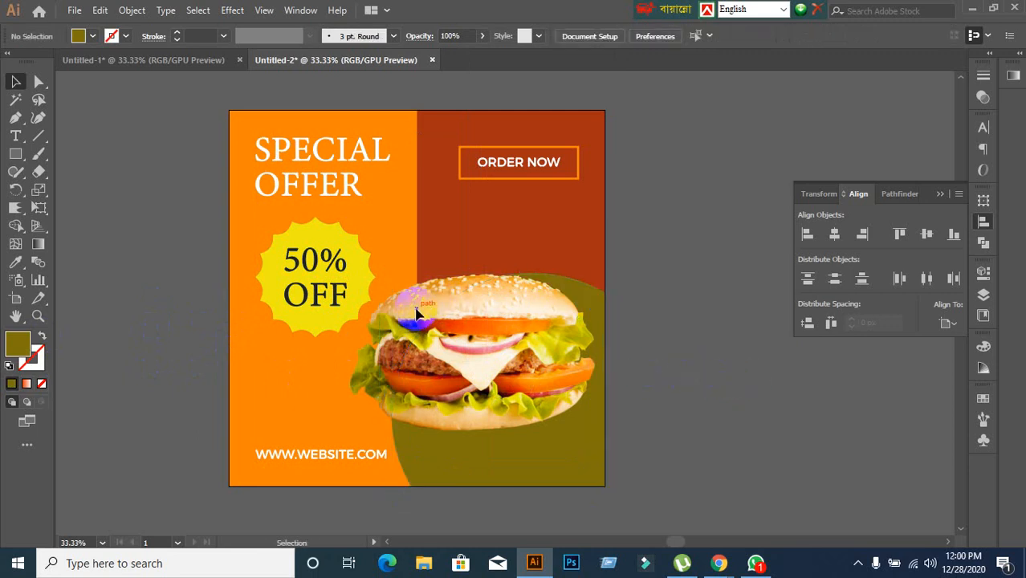
# Unlock all locked objects in the burger design and clear the selection
pyautogui.scroll(1, 491, 345)
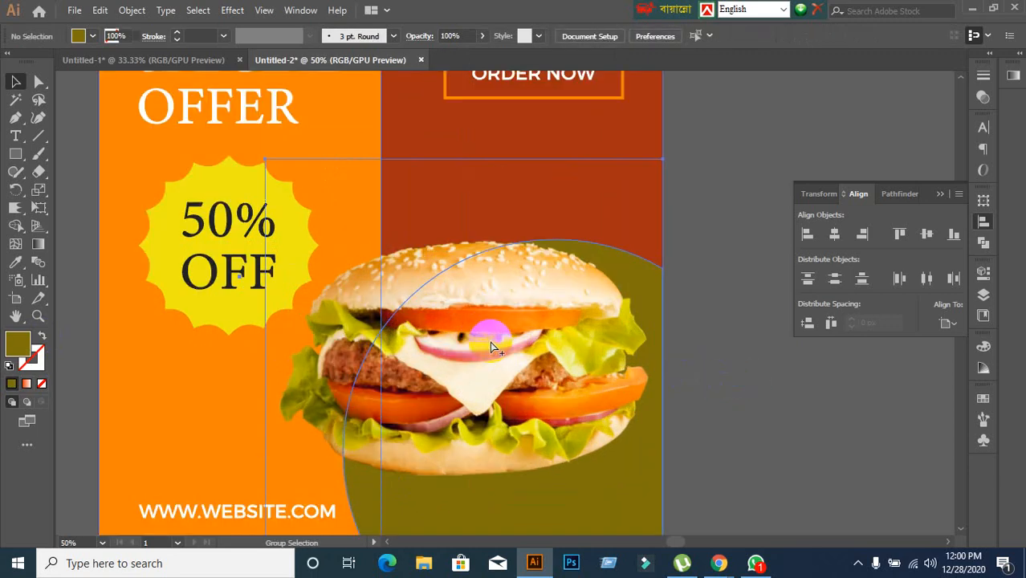
pyautogui.keyDown('alt'); pyautogui.click(491, 345); pyautogui.keyUp('alt')
pyautogui.click(704, 384)
pyautogui.scroll(-1, 704, 385)
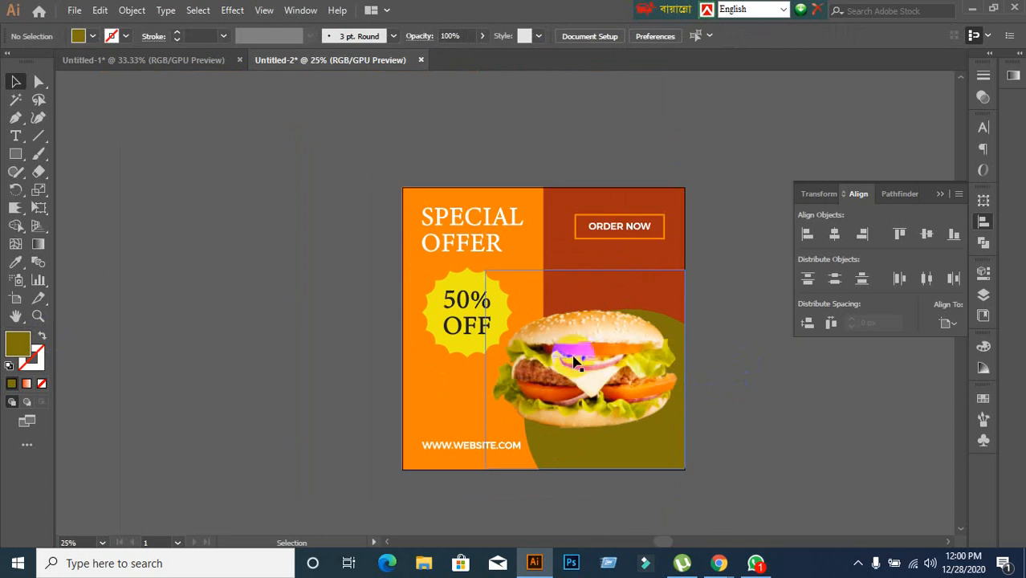
# Try moving the unlocked burger image slightly, undo the move and deselect the image
pyautogui.click(566, 345)
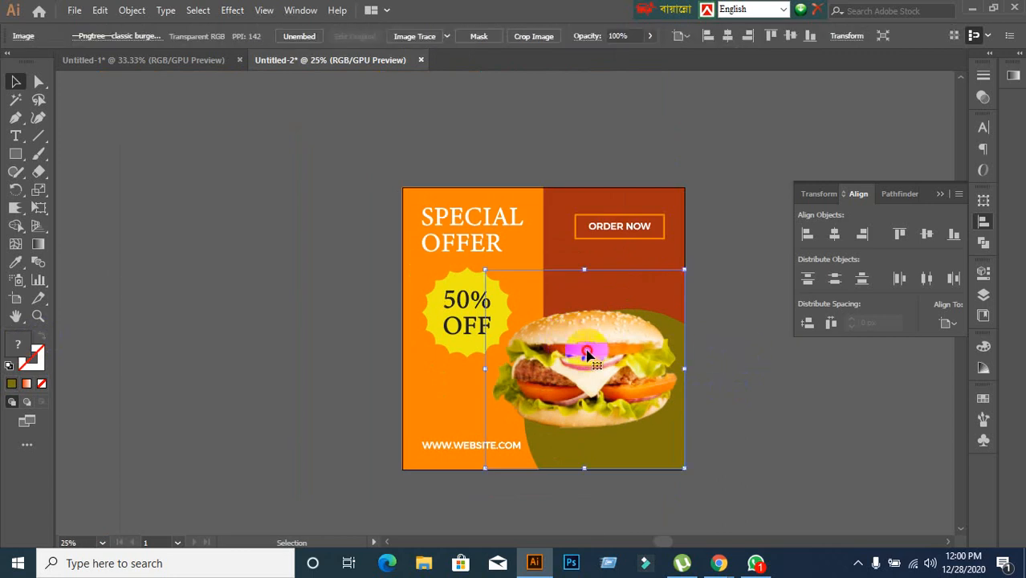
pyautogui.moveTo(586, 349); pyautogui.dragTo(582, 352)
pyautogui.hotkey('ctrl', 'z')
pyautogui.click(753, 360)
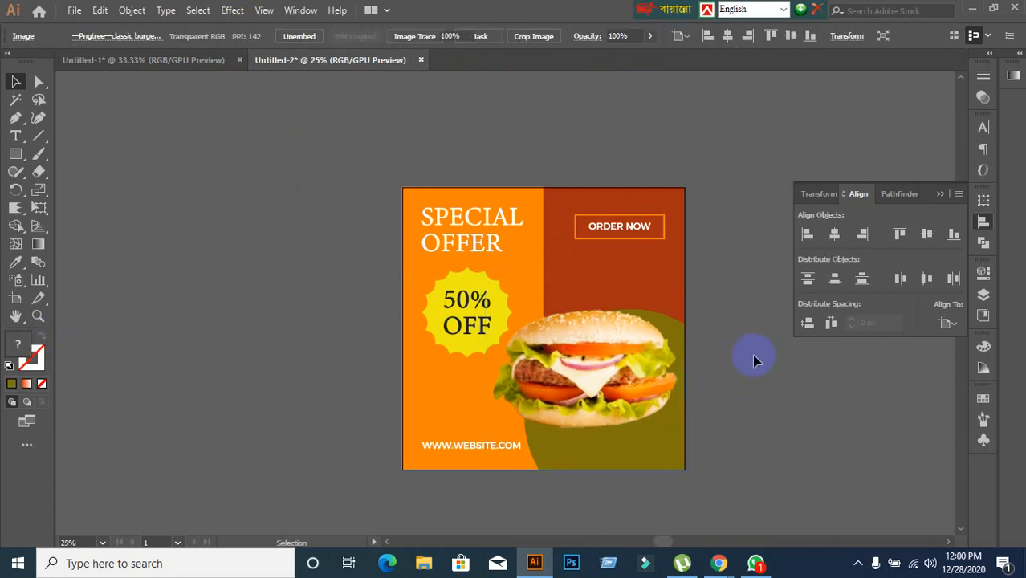
pyautogui.scroll(-1, 753, 358)
pyautogui.moveTo(762, 355); pyautogui.dragTo(645, 369)
pyautogui.hotkey('ctrl', 's')
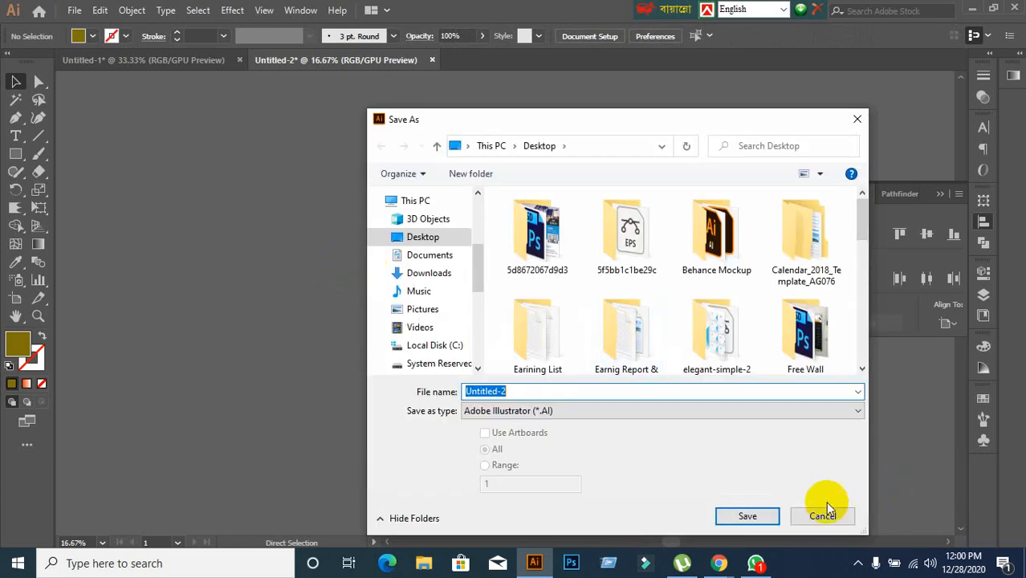
pyautogui.click(823, 516)
pyautogui.scroll(1, 643, 335)
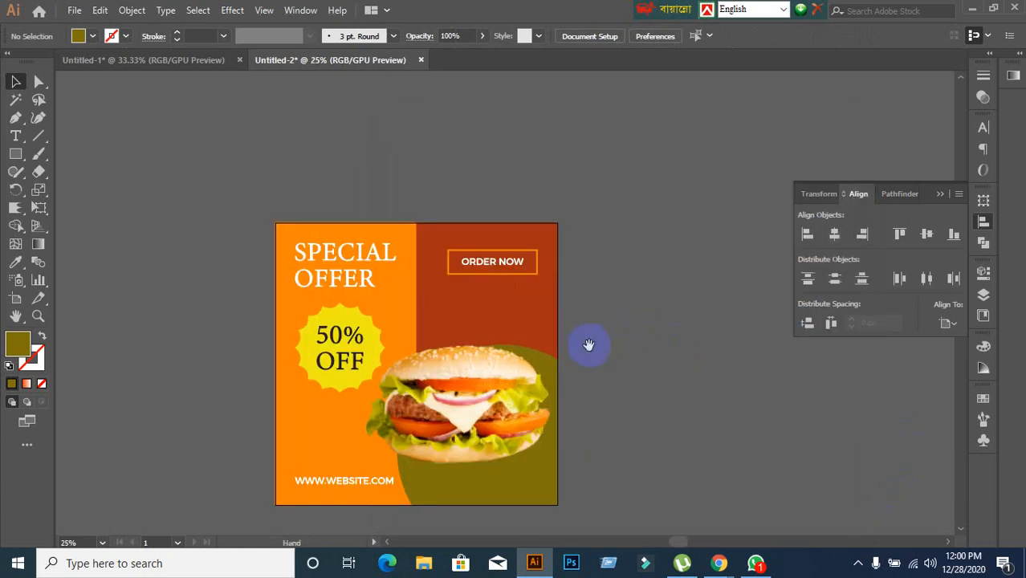
pyautogui.moveTo(588, 344); pyautogui.dragTo(566, 250)
# Check the participants in the Google Meet call in Chrome, and return to the design in Illustrator
pyautogui.moveTo(718, 562)
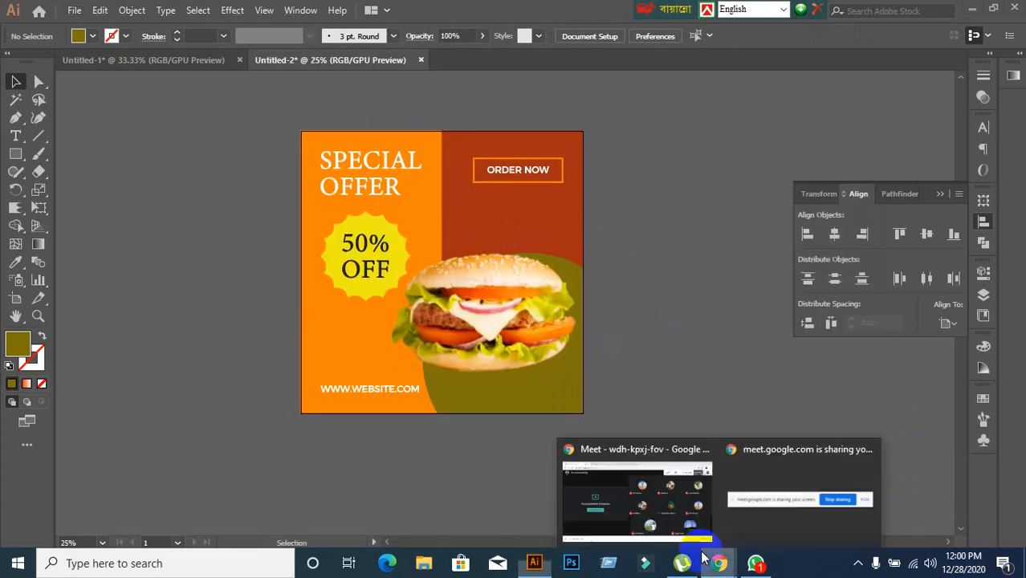
pyautogui.click(714, 526)
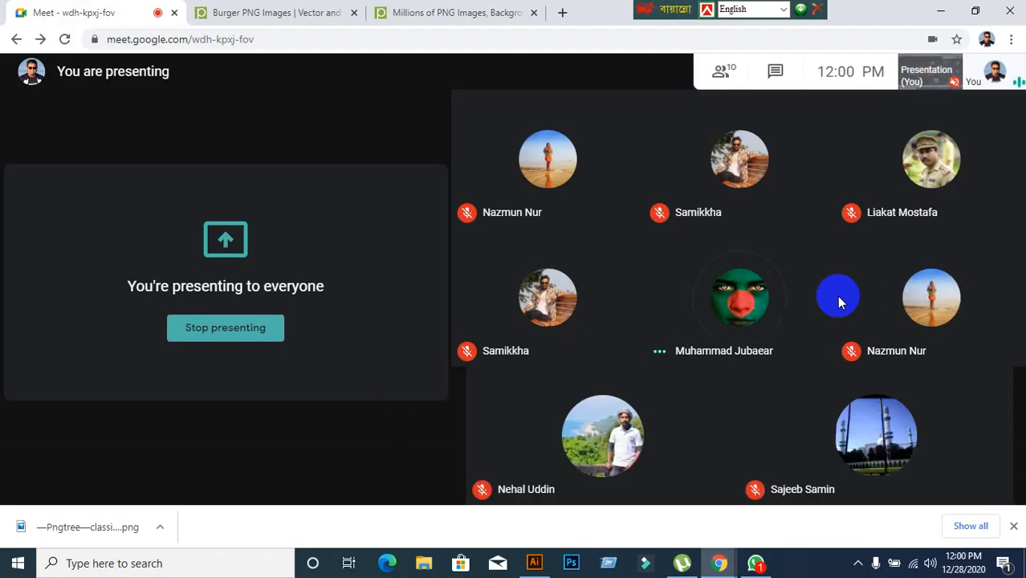
pyautogui.click(534, 563)
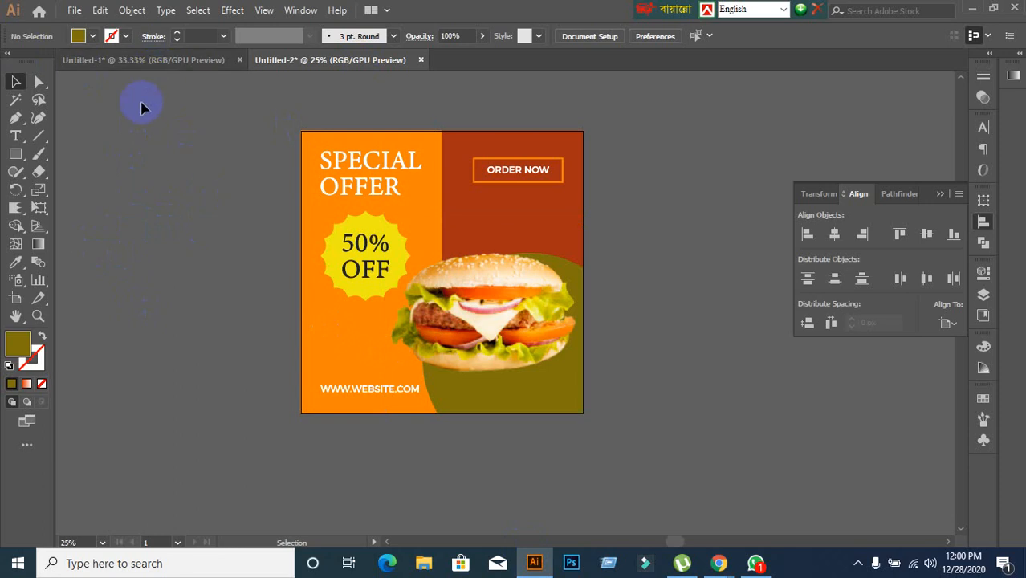
pyautogui.click(74, 11)
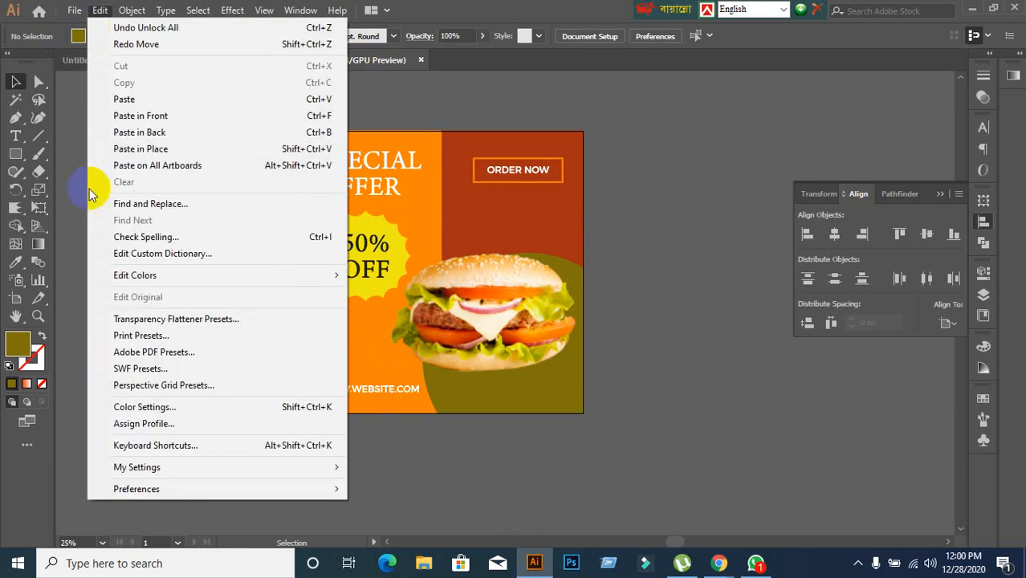
pyautogui.click(99, 11)
pyautogui.click(69, 11)
pyautogui.click(641, 118)
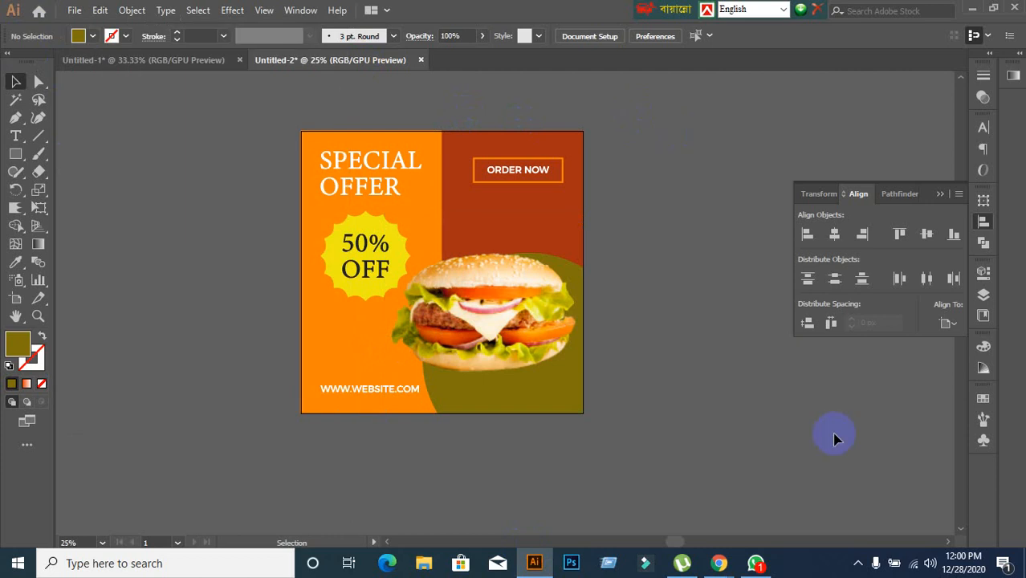
# Switch to WhatsApp, examine the unread photo in the EX-GD-31 group chat up close, and minimise WhatsApp
pyautogui.click(714, 555)
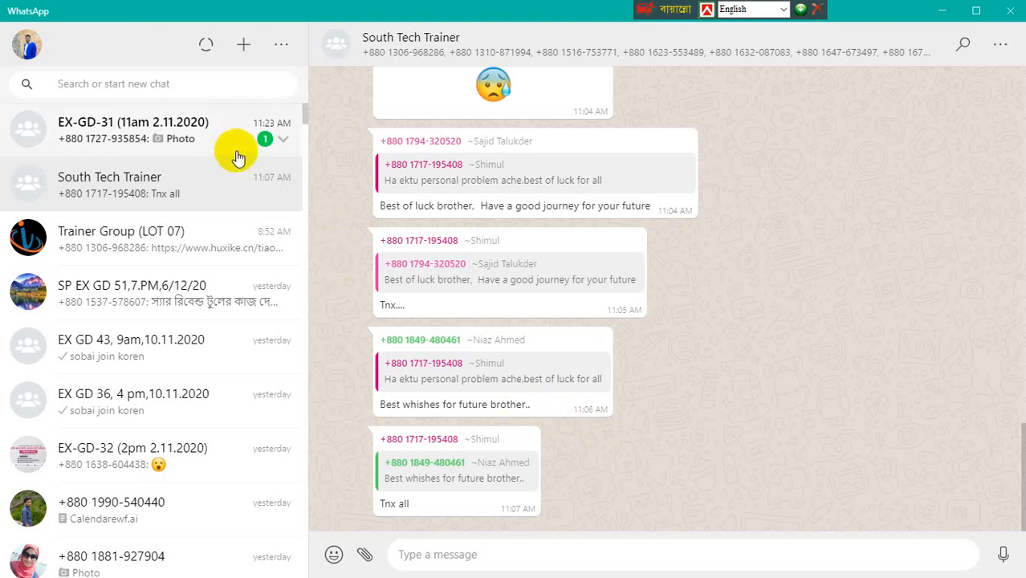
pyautogui.click(233, 152)
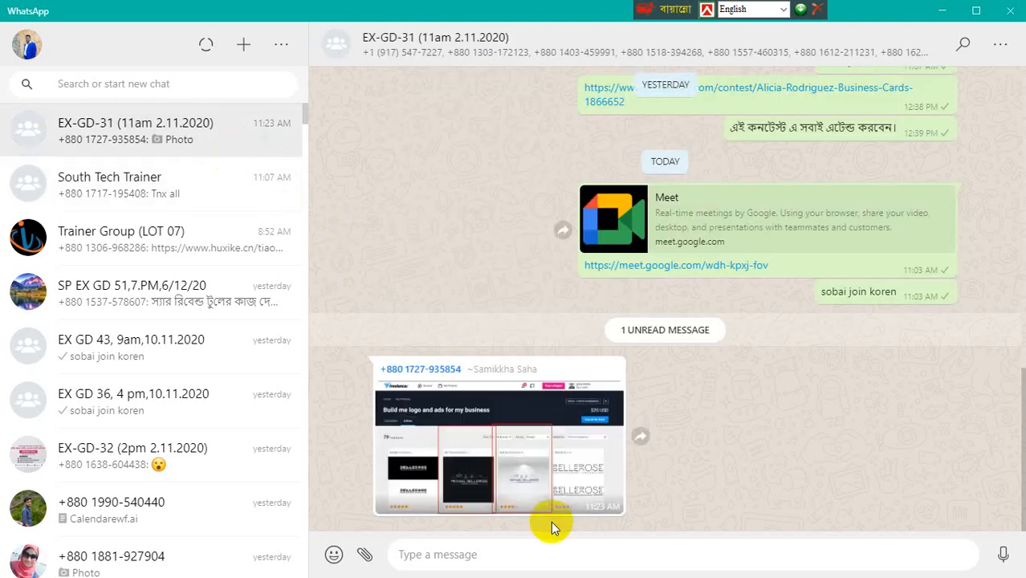
pyautogui.click(505, 467)
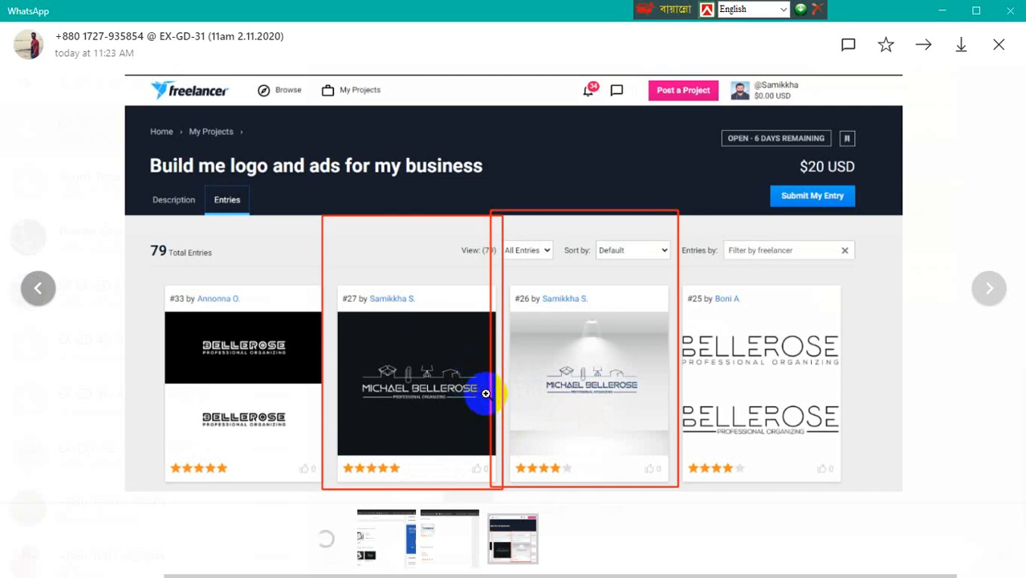
pyautogui.click(486, 394)
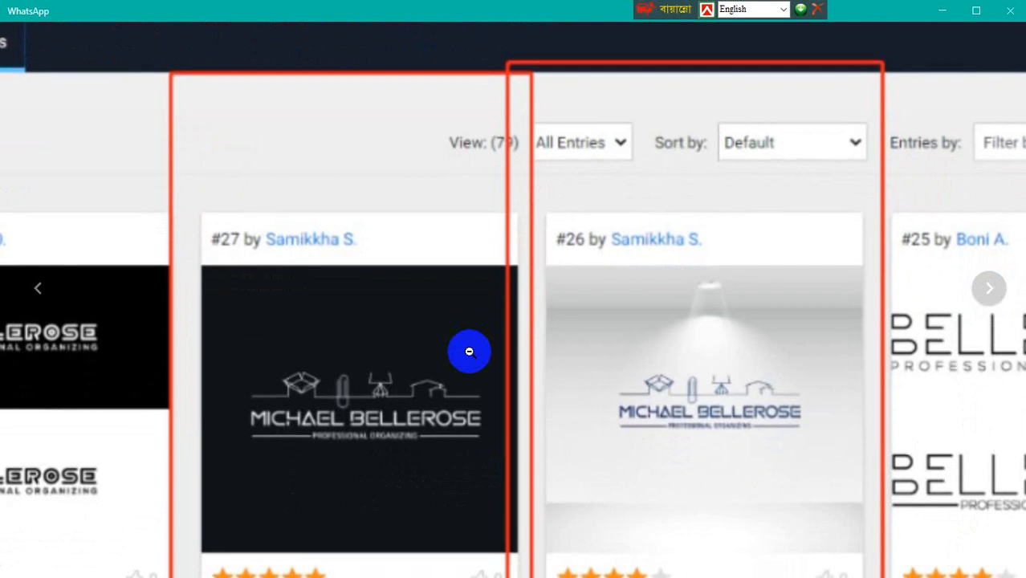
pyautogui.click(470, 350)
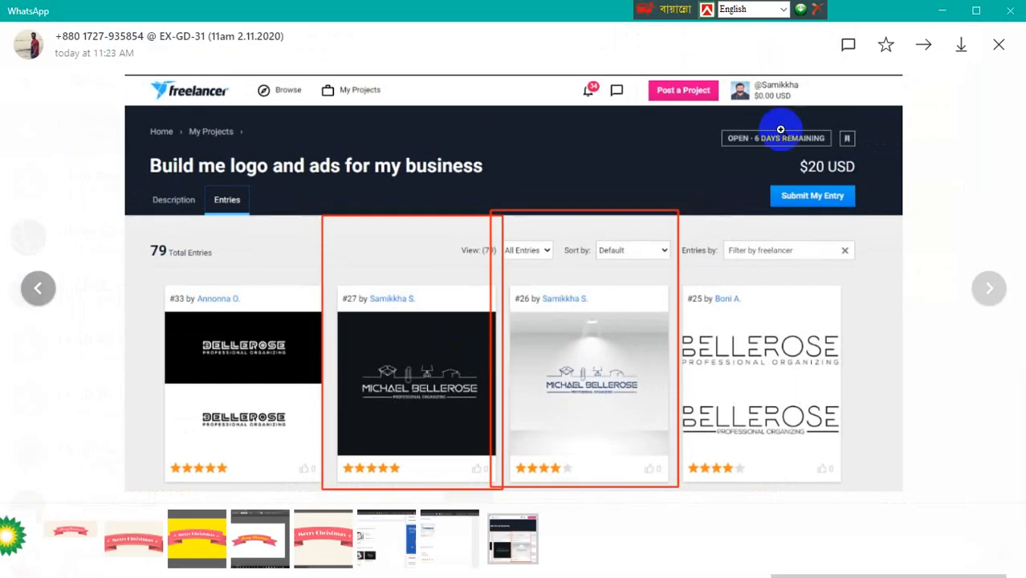
pyautogui.click(941, 11)
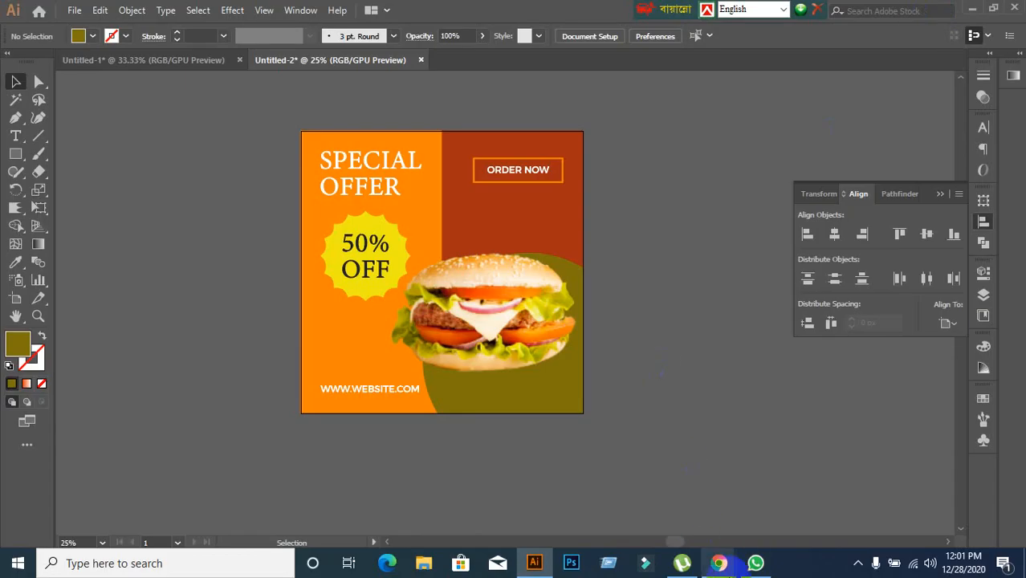
# Switch to Chrome, close the two Pngtree tabs beside the Meet call, and move the floating language toolbar clear of the browser tabs
pyautogui.moveTo(721, 562)
pyautogui.click(652, 512)
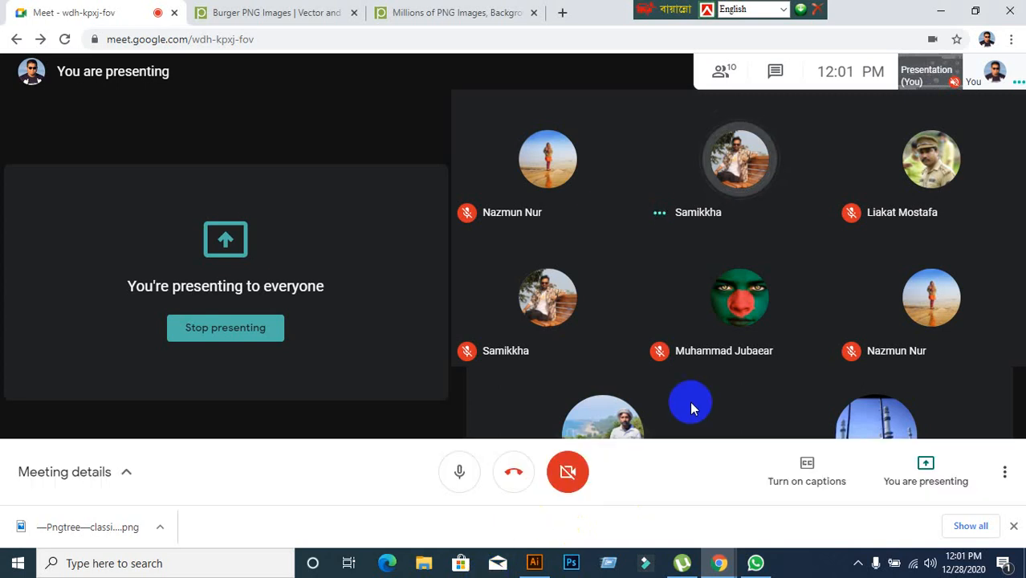
pyautogui.moveTo(664, 10); pyautogui.dragTo(790, 38)
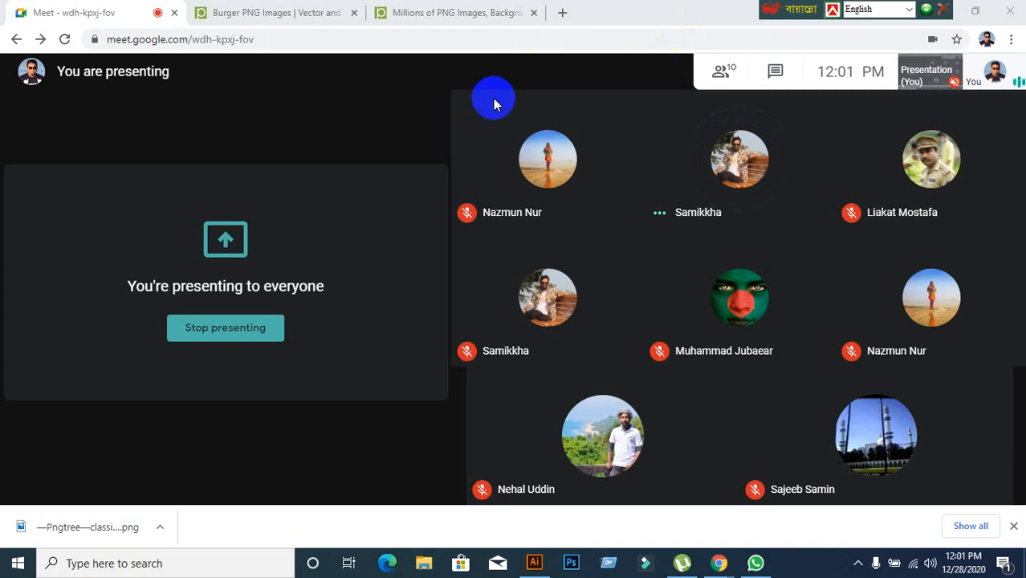
pyautogui.click(354, 13)
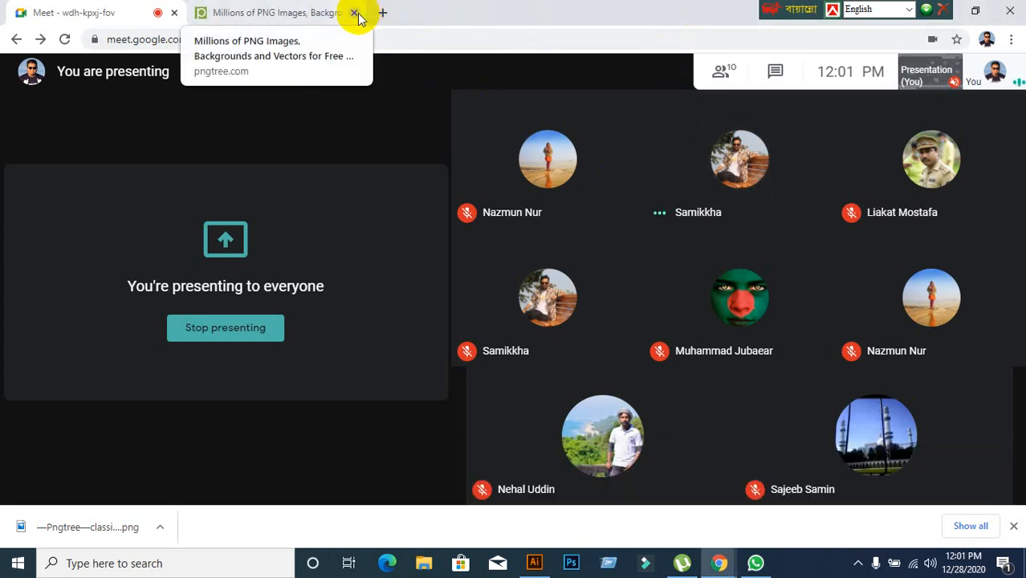
pyautogui.click(355, 12)
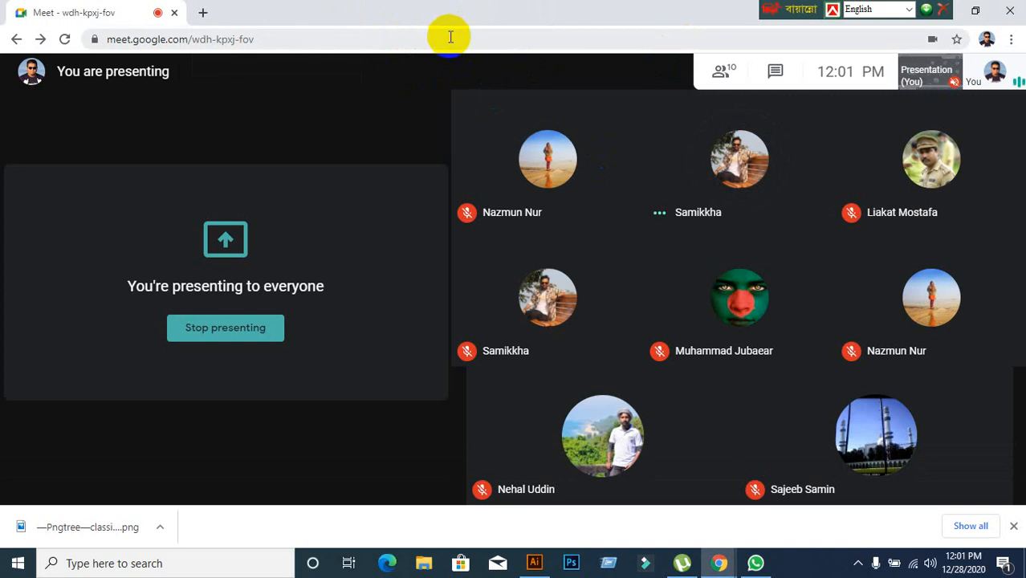
pyautogui.click(790, 9)
pyautogui.moveTo(790, 9); pyautogui.dragTo(836, 25)
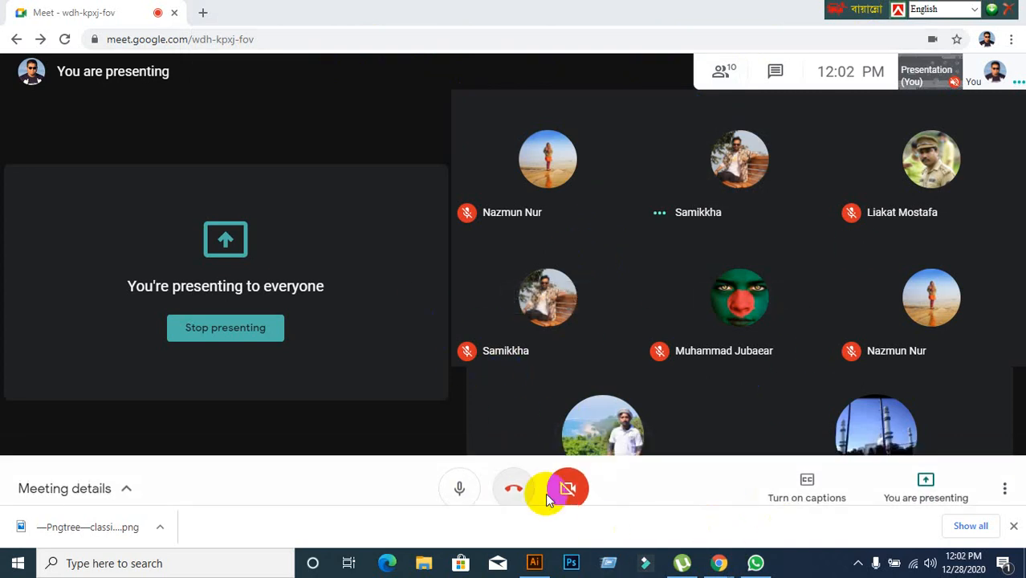
# Return to Illustrator and save the burger design on the Desktop as Untitled-2(31) in Adobe Illustrator format with the default Illustrator CC options
pyautogui.click(531, 562)
pyautogui.hotkey('ctrl', 's')
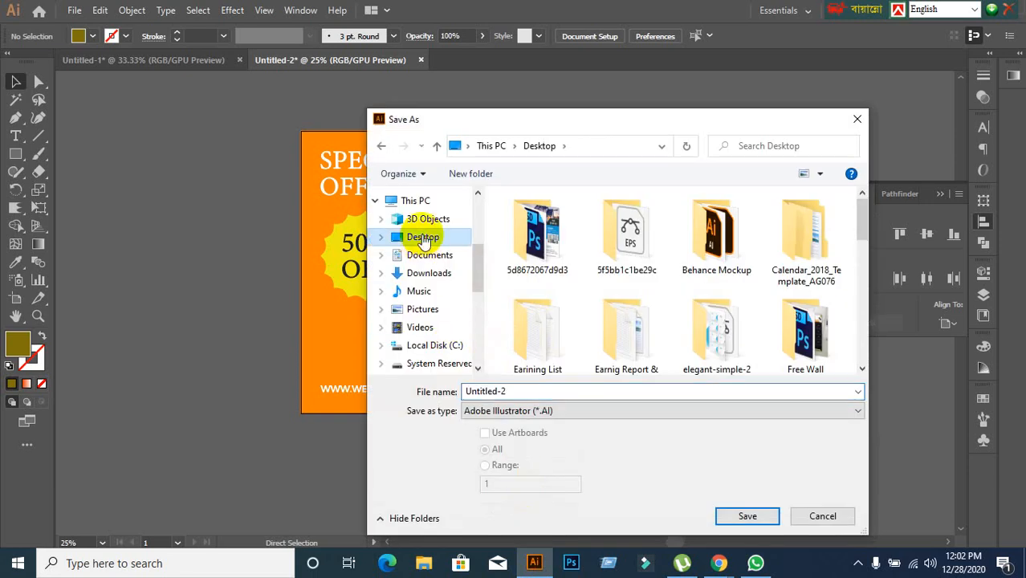
pyautogui.doubleClick(518, 391)
pyautogui.click(517, 392)
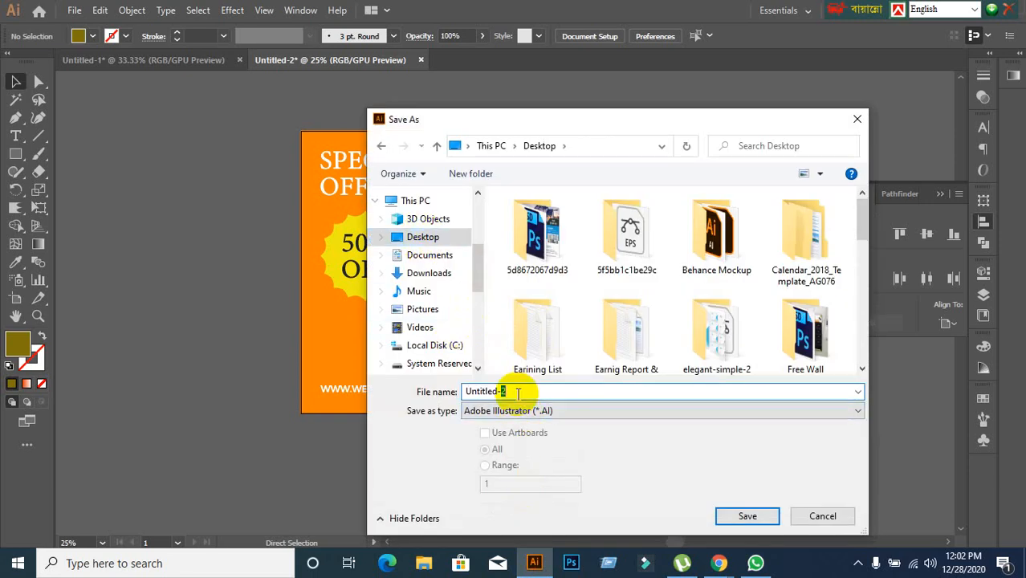
pyautogui.write('31')
pyautogui.press('BackSpace')
pyautogui.press('BackSpace')
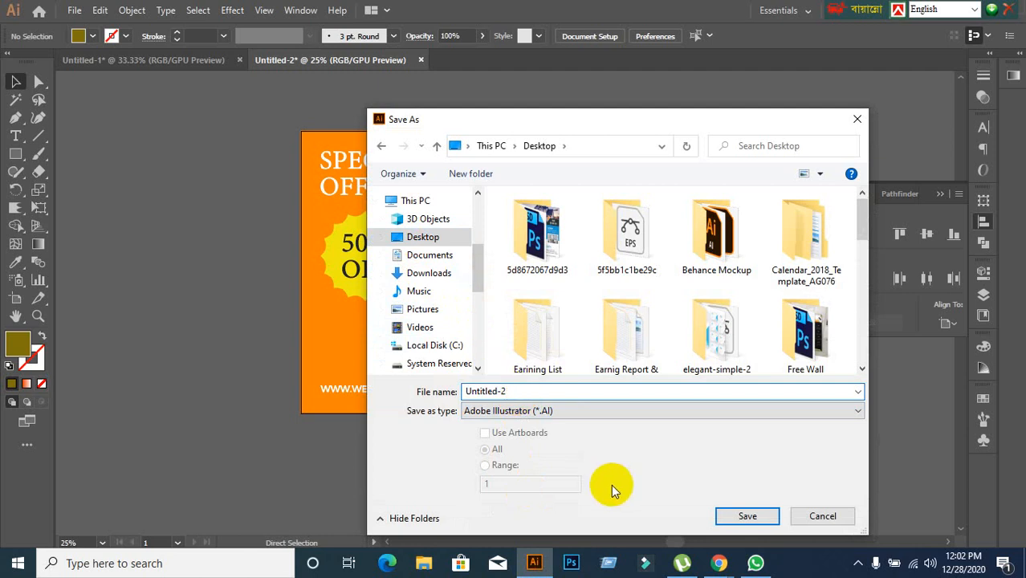
pyautogui.write('(31)')
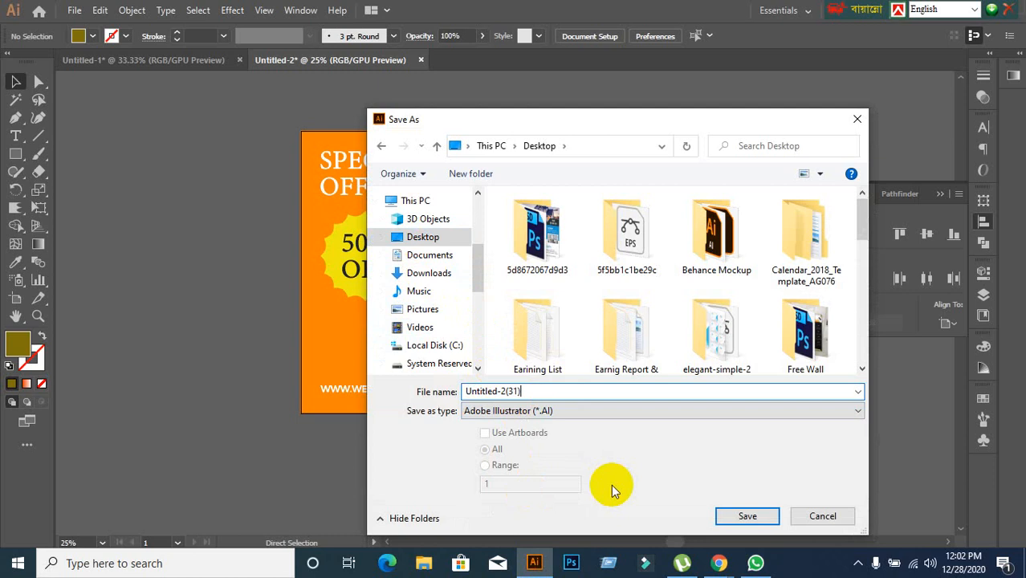
pyautogui.click(440, 237)
pyautogui.click(733, 518)
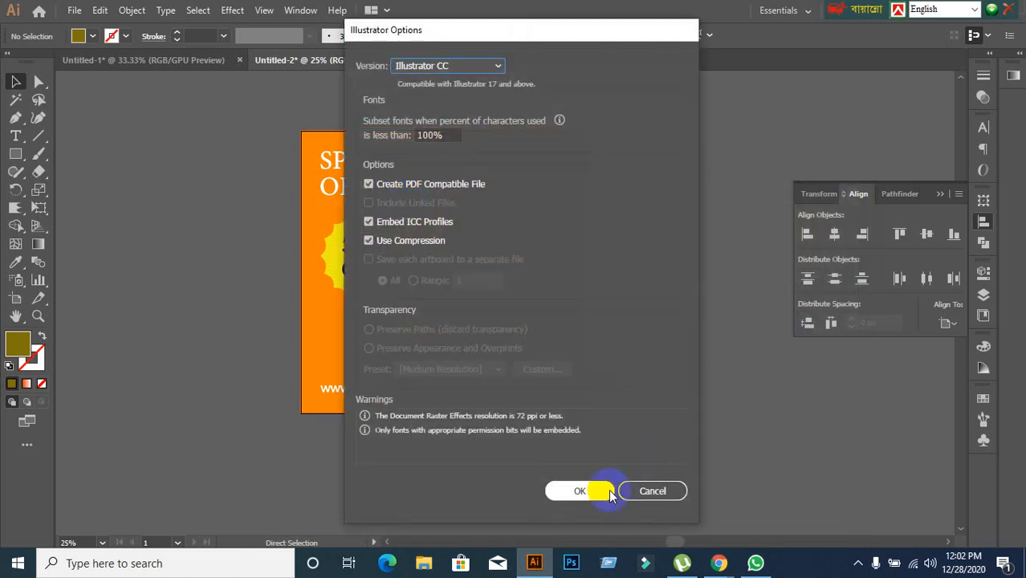
pyautogui.click(609, 492)
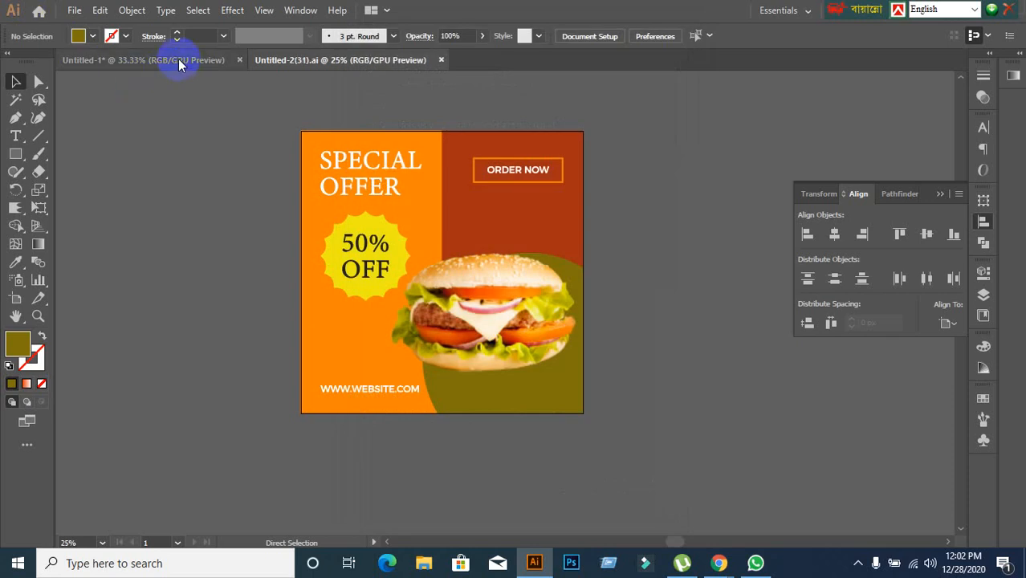
# Close the Untitled-1 document and switch to the Google Meet call in Chrome
pyautogui.click(241, 63)
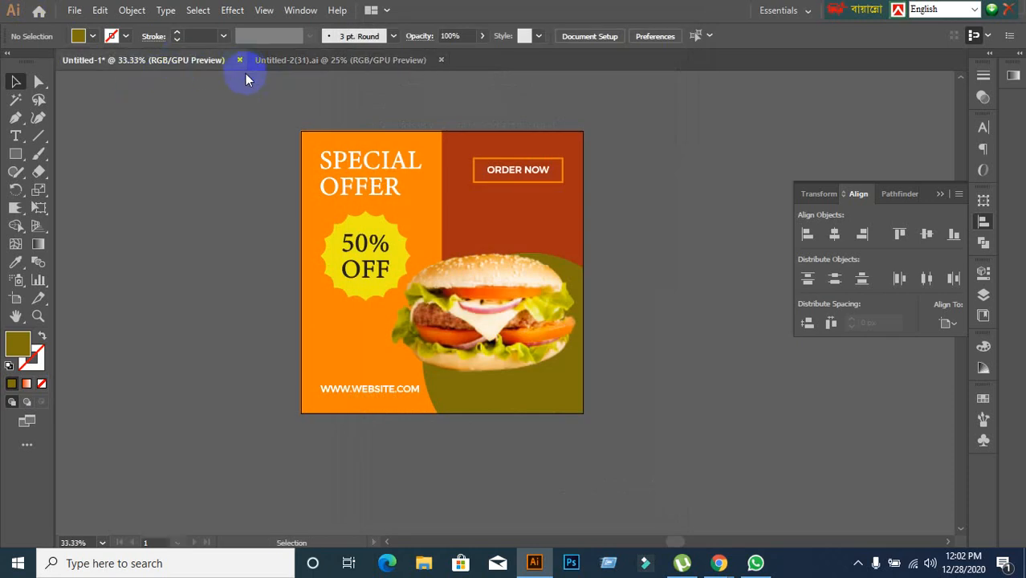
pyautogui.click(721, 566)
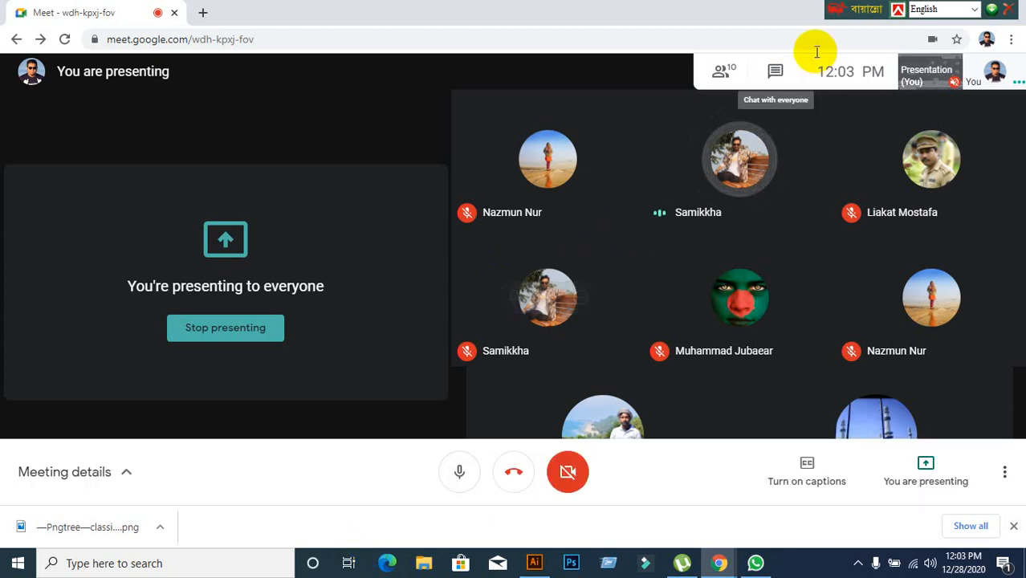
# Move the floating language toolbar clear of the browser's window controls
pyautogui.moveTo(835, 9); pyautogui.dragTo(506, 8)
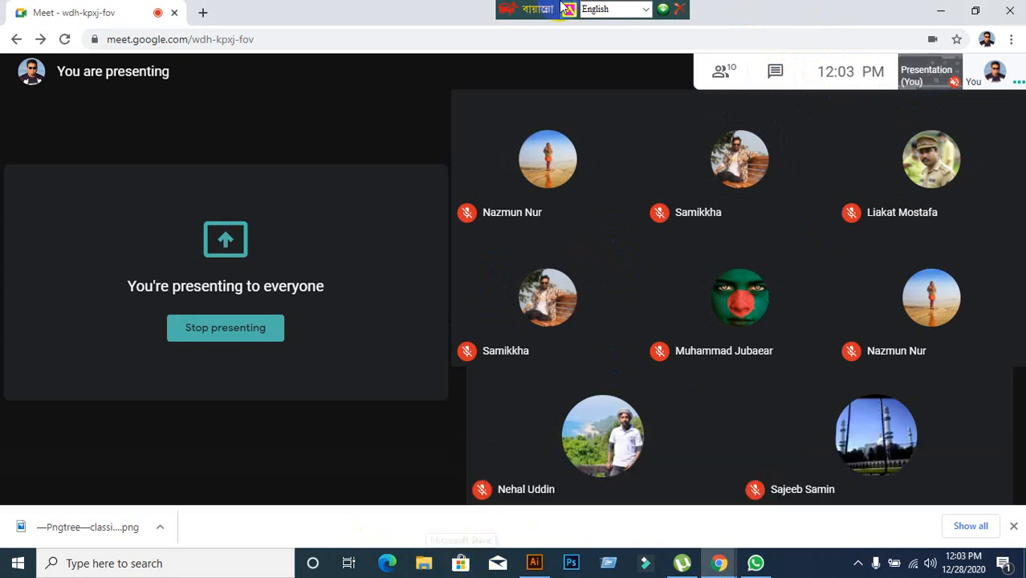
pyautogui.moveTo(528, 7); pyautogui.dragTo(563, 10)
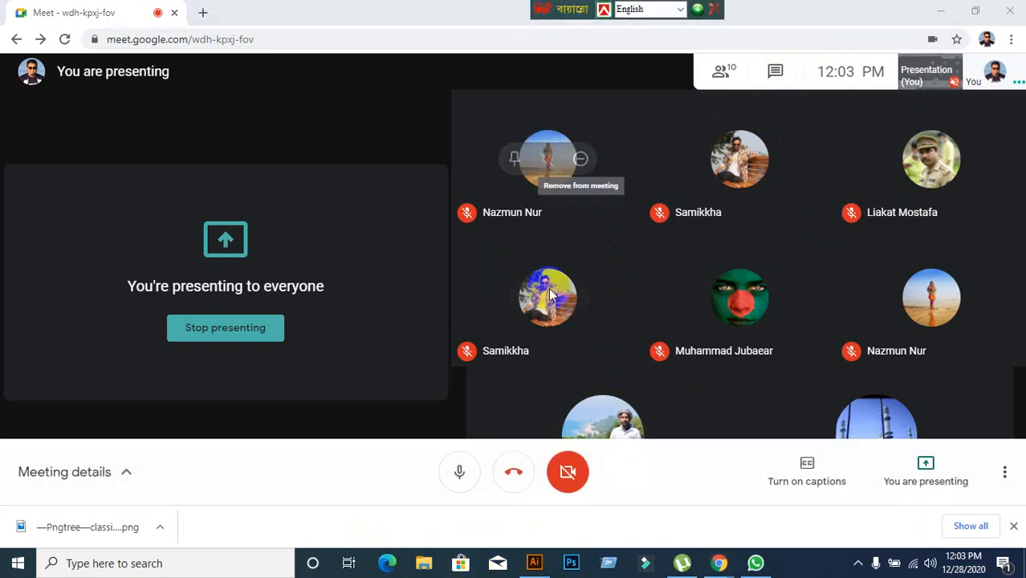
# Switch to Illustrator and delete the zebra-pattern artwork beside the artboard in Untitled-1
pyautogui.click(534, 563)
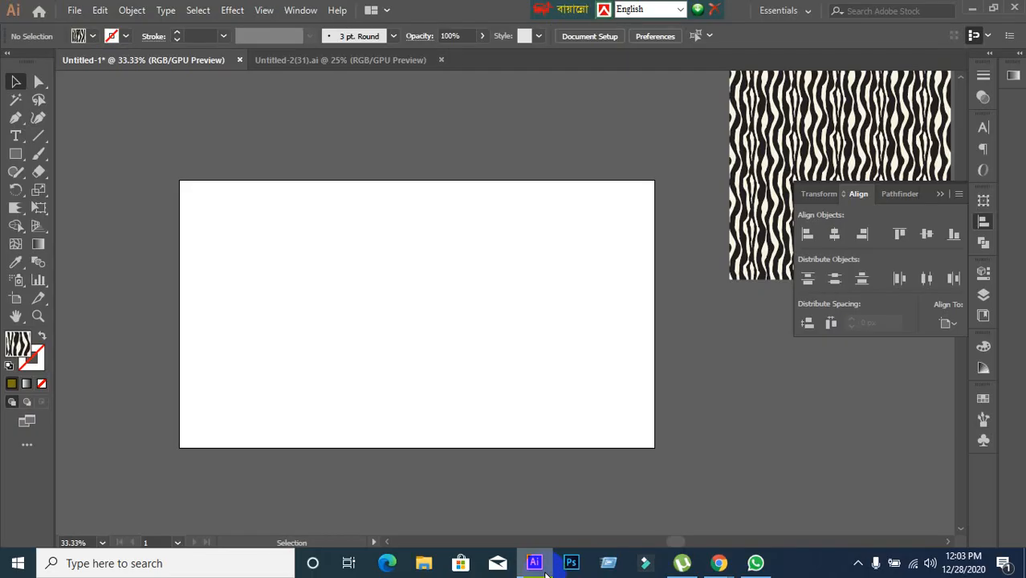
pyautogui.scroll(-1, 559, 379)
pyautogui.moveTo(722, 242); pyautogui.dragTo(569, 199)
pyautogui.press('Delete')
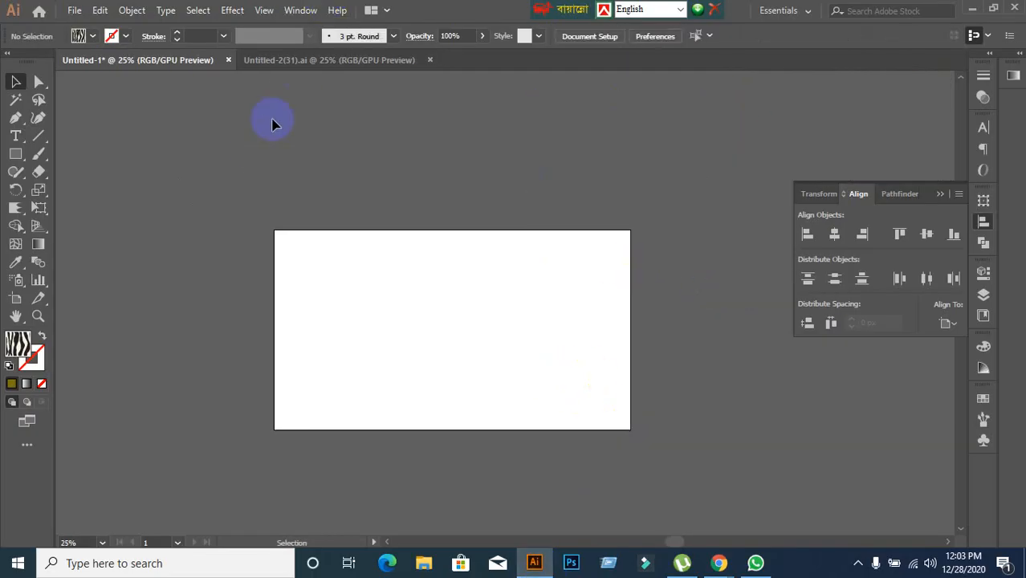
# Close Untitled-2(31).ai, close Untitled-1 without saving its changes, and minimise Illustrator
pyautogui.click(309, 61)
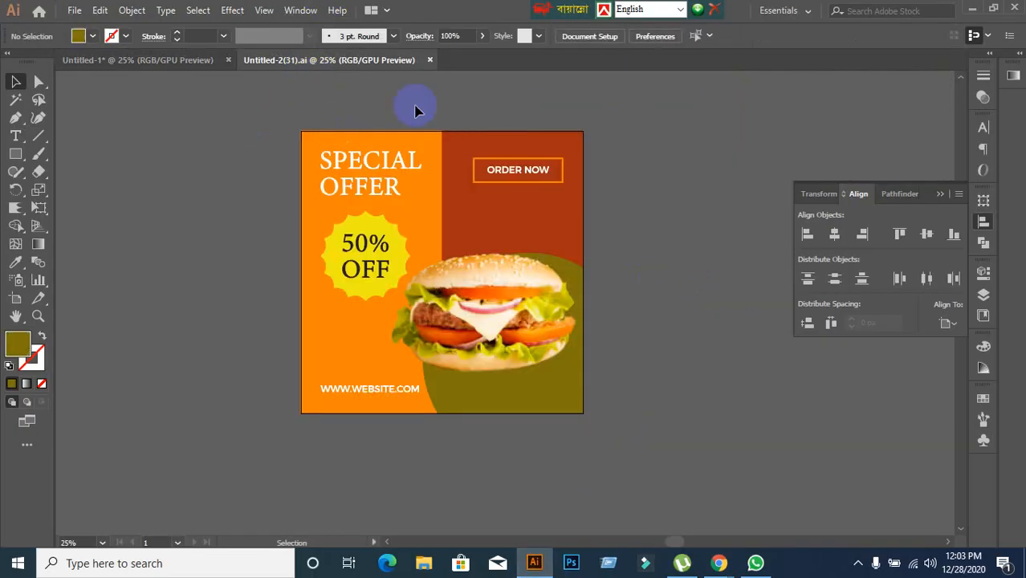
pyautogui.click(429, 60)
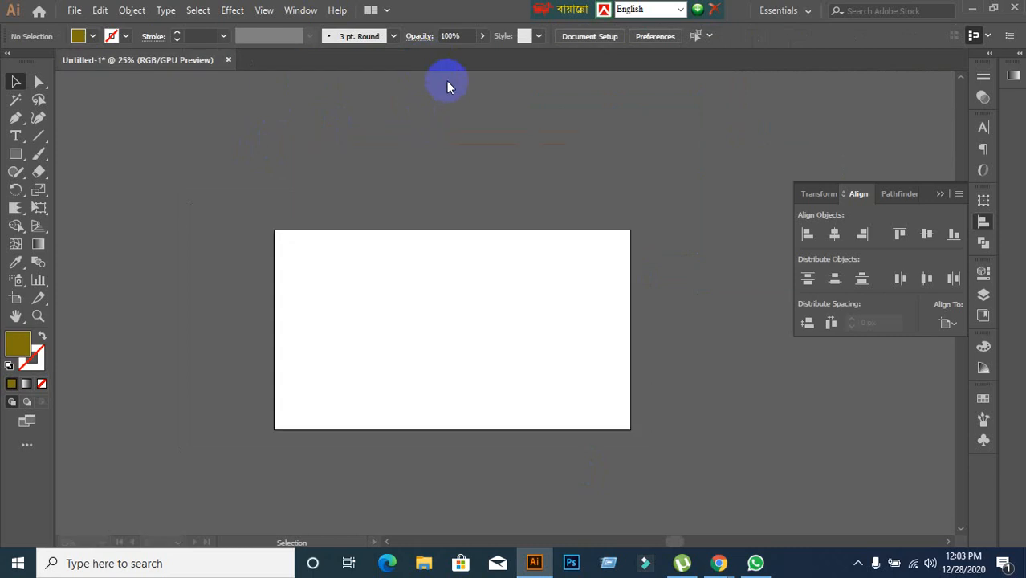
pyautogui.click(228, 60)
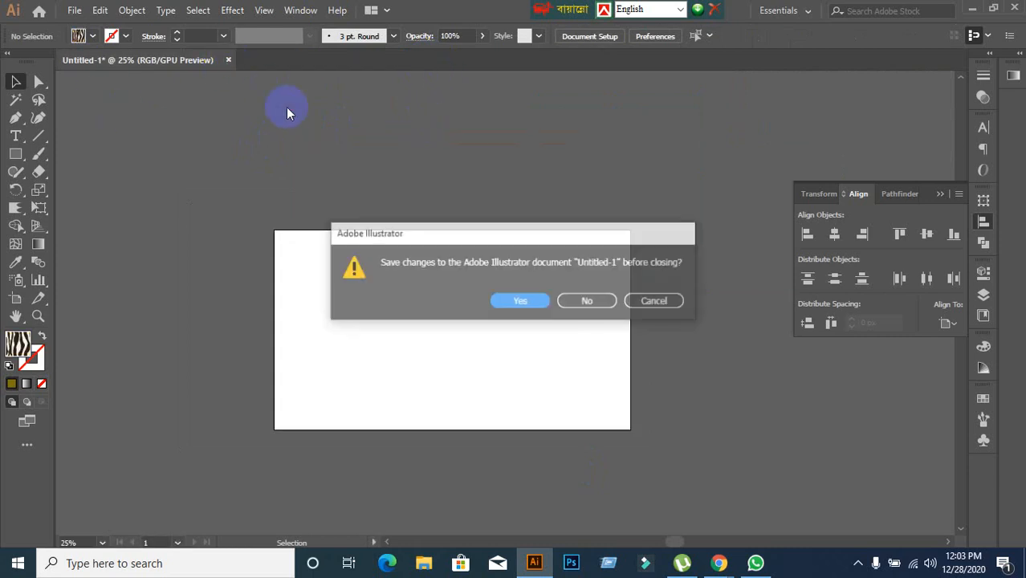
pyautogui.click(594, 302)
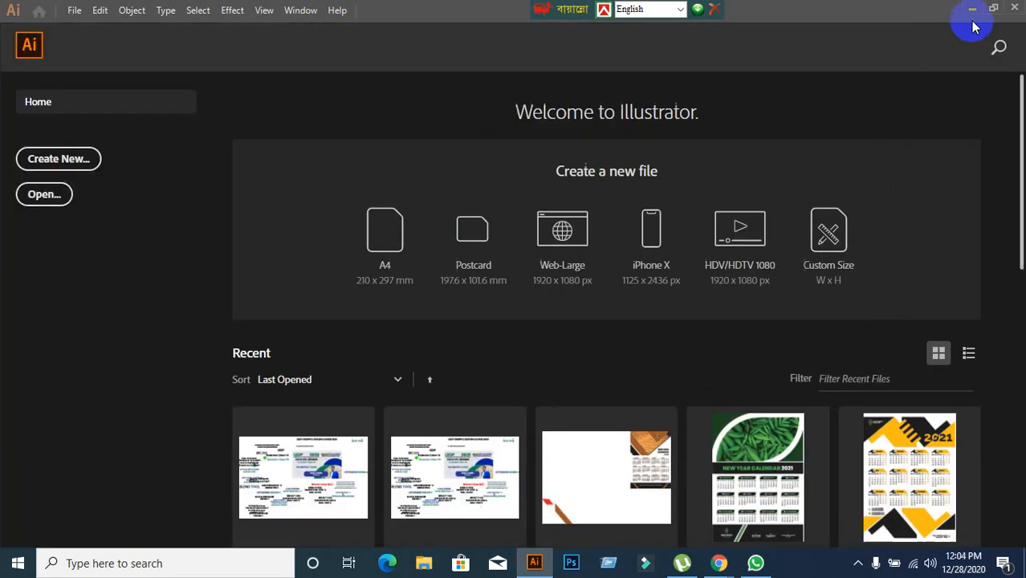
pyautogui.click(972, 10)
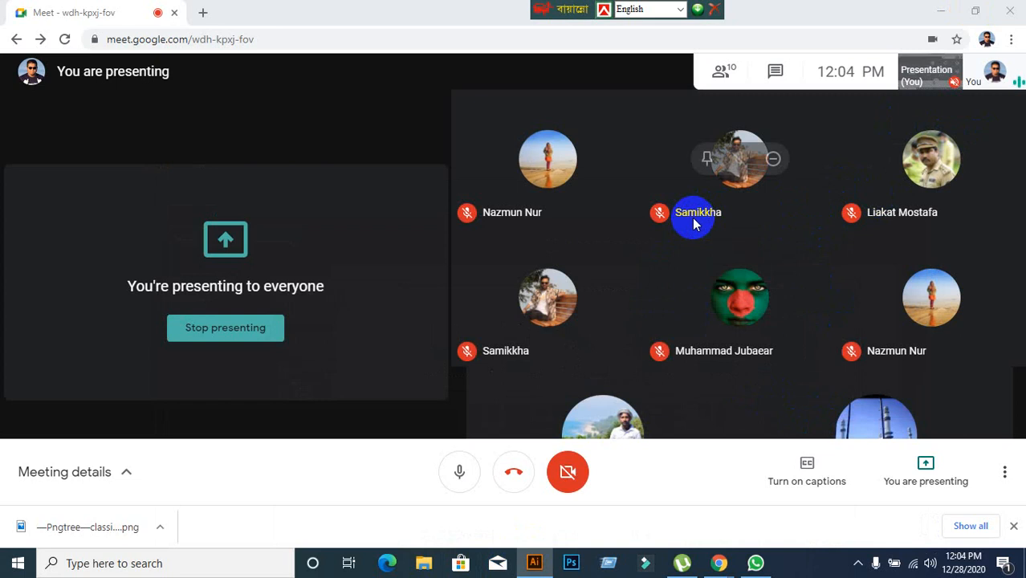
# Minimise Chrome and open FastStone Capture from the desktop
pyautogui.click(941, 11)
pyautogui.doubleClick(27, 405)
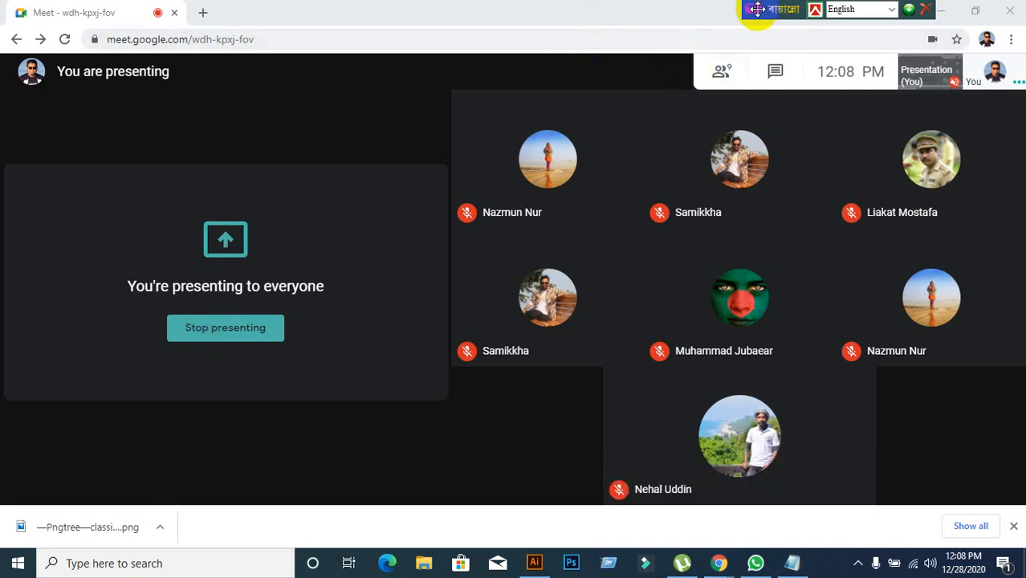
# Reposition the floating language toolbar near the middle of the Chrome title bar and minimise the browser
pyautogui.moveTo(756, 9); pyautogui.dragTo(392, 9)
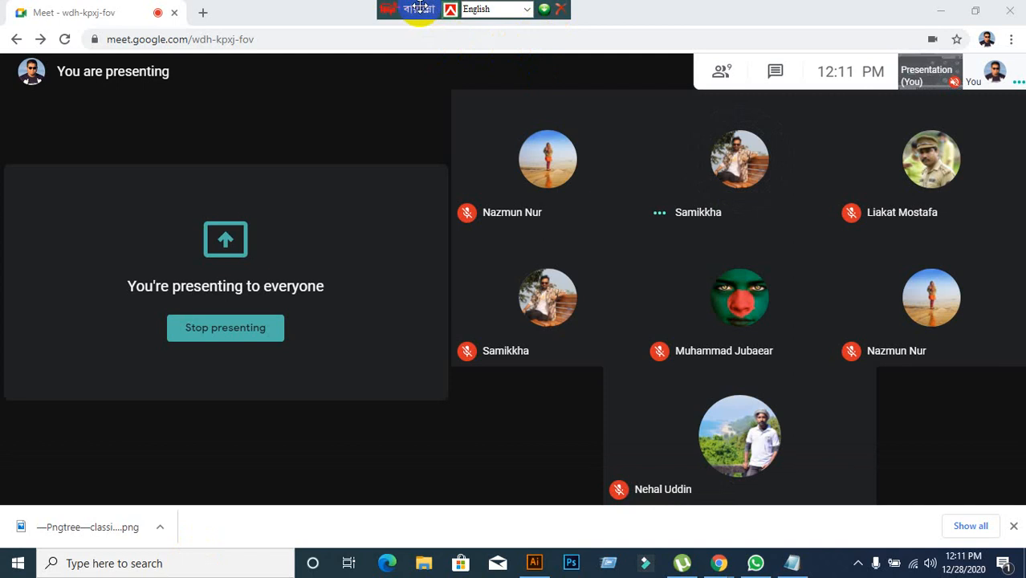
pyautogui.moveTo(420, 6); pyautogui.dragTo(611, 6)
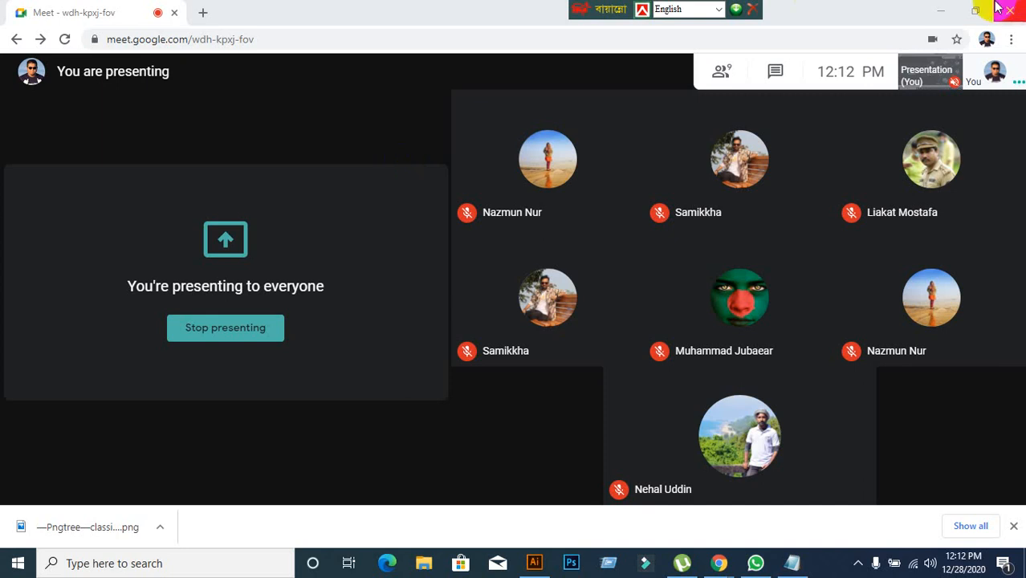
pyautogui.click(942, 12)
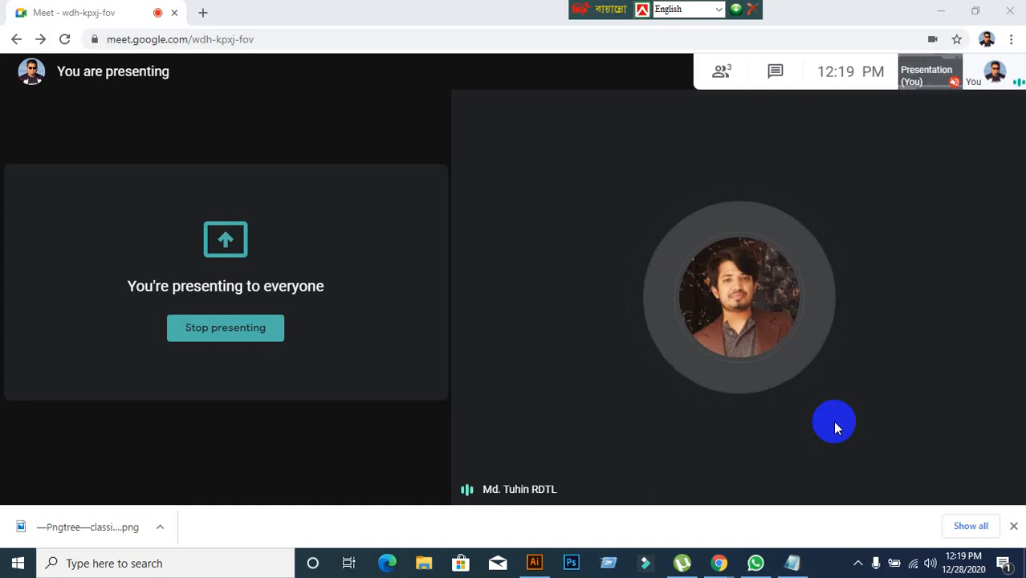
# Return to the desktop by minimising the Google Meet call window
pyautogui.moveTo(863, 500)
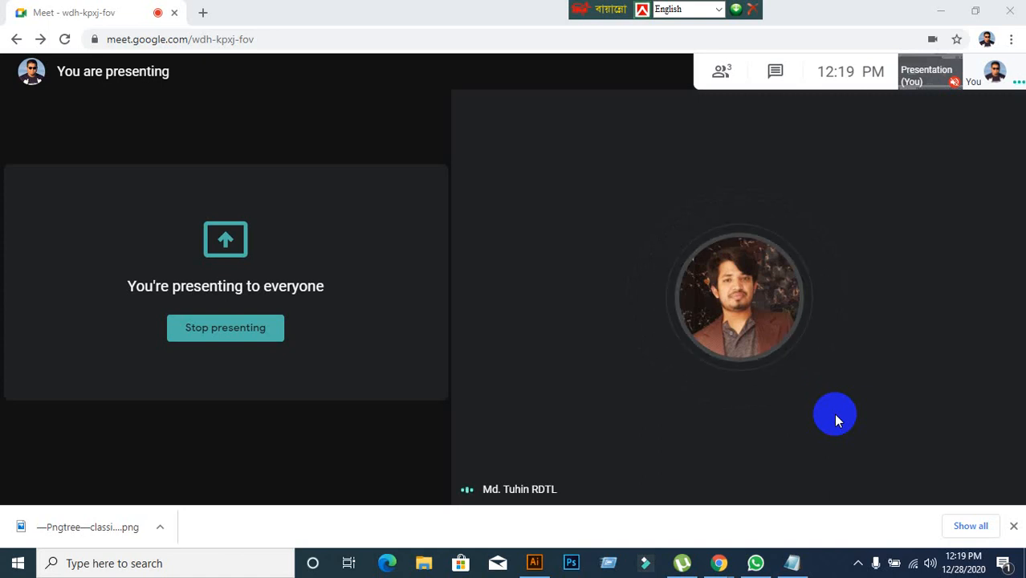
pyautogui.moveTo(567, 266)
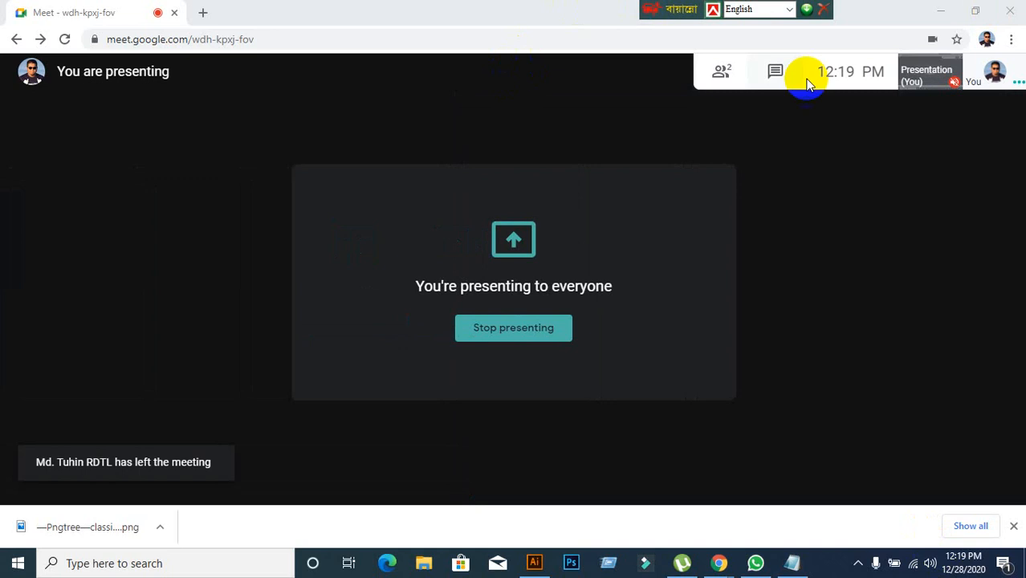
pyautogui.click(942, 11)
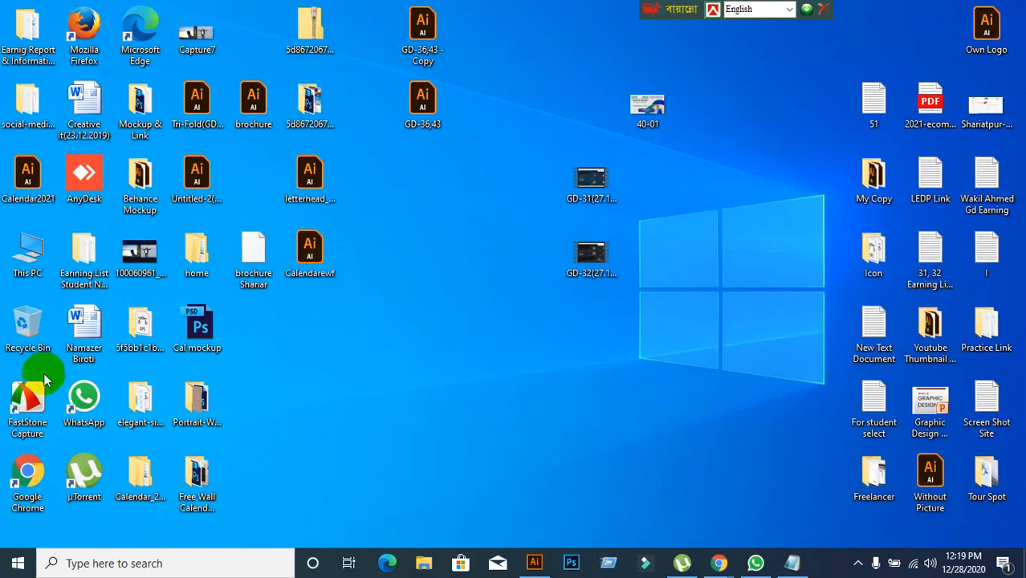